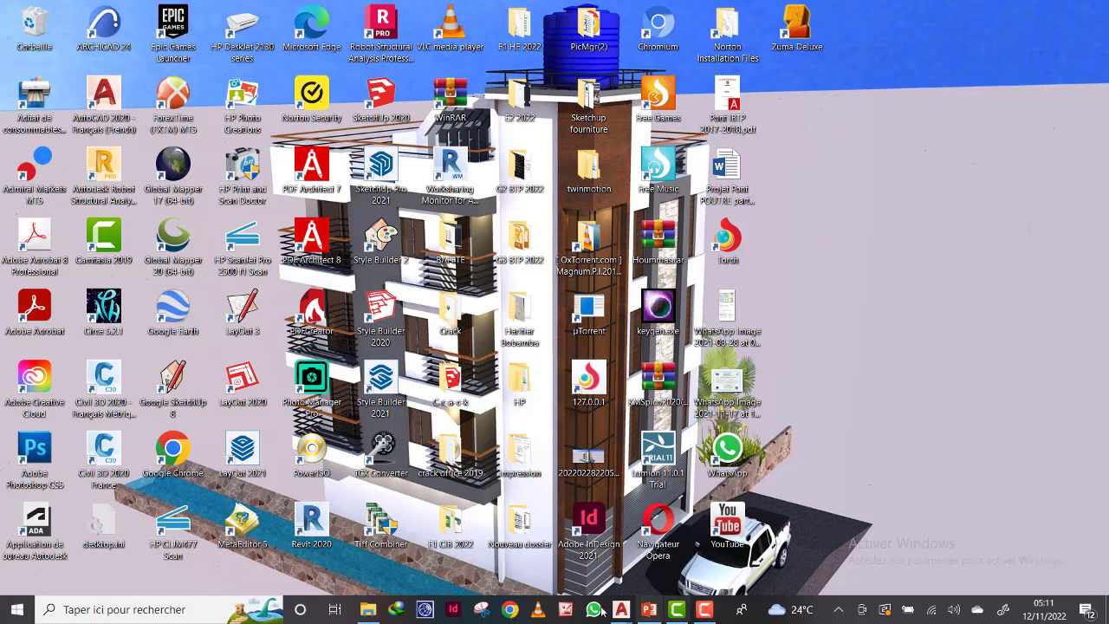
# Switch to the Projet Egout Meteo drawing in Civil 3D and review the commands for creating flow paths and catchments.
pyautogui.moveTo(629, 601)
pyautogui.click(679, 564)
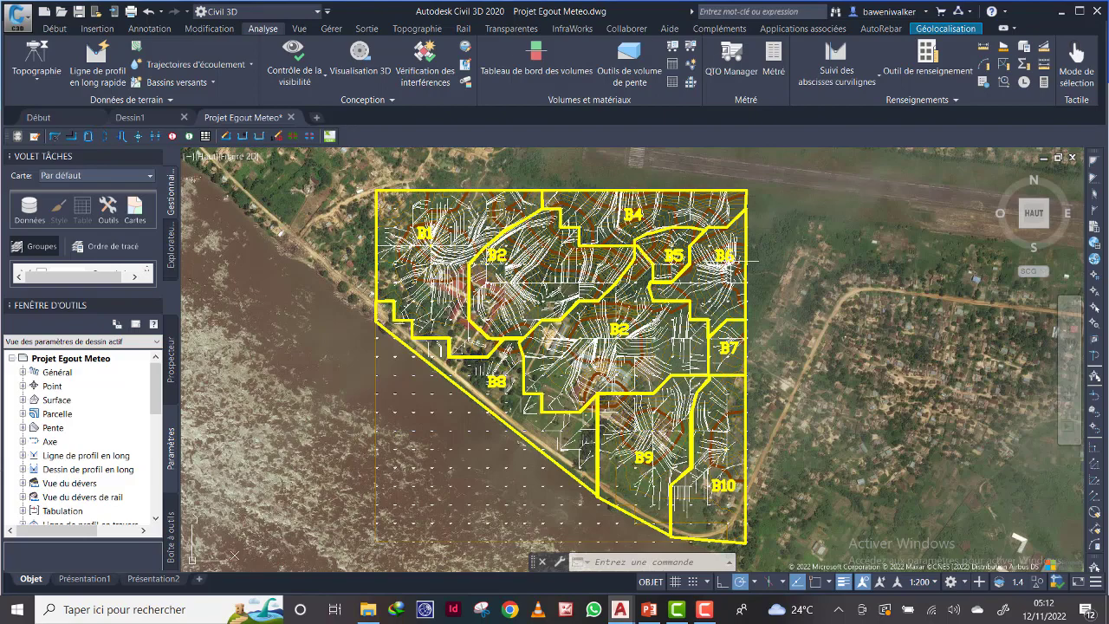
pyautogui.moveTo(726, 258); pyautogui.dragTo(709, 235, button='middle')
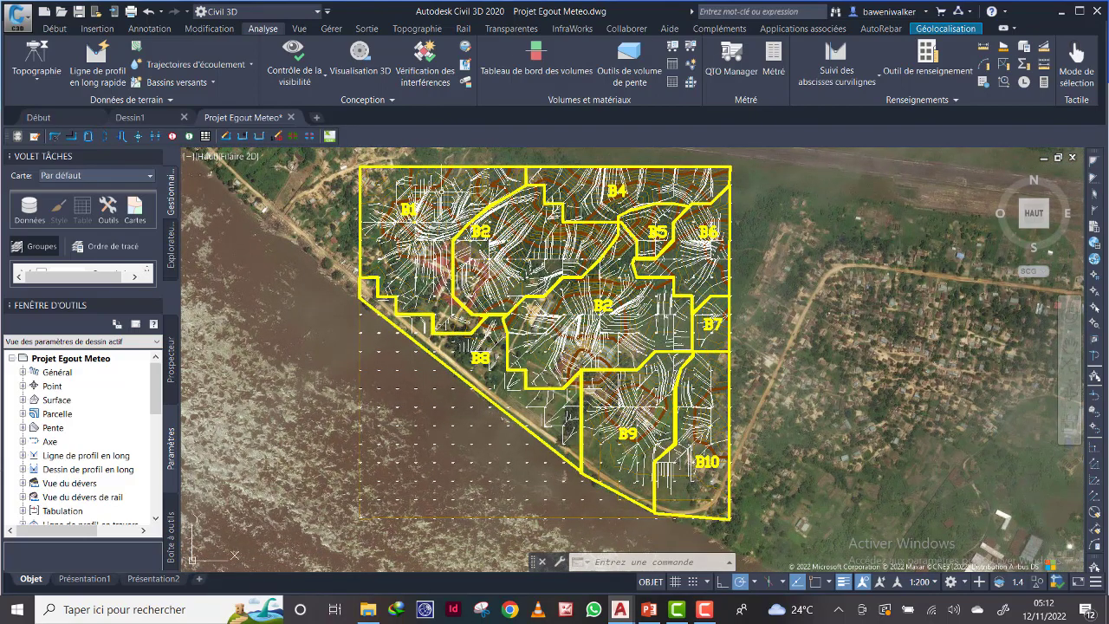
pyautogui.click(250, 69)
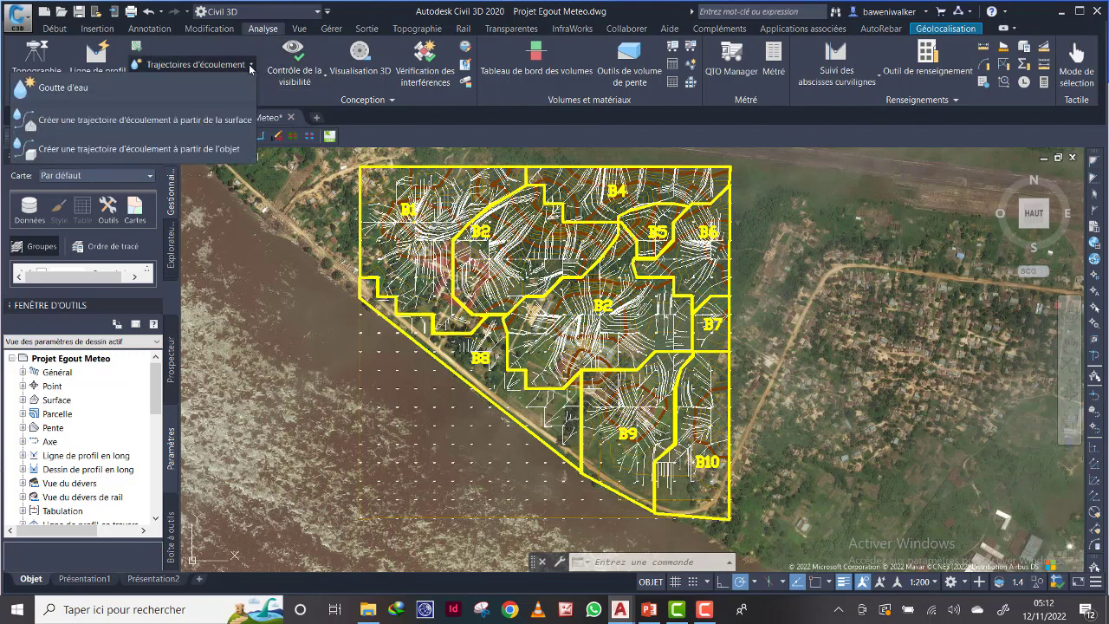
pyautogui.click(250, 69)
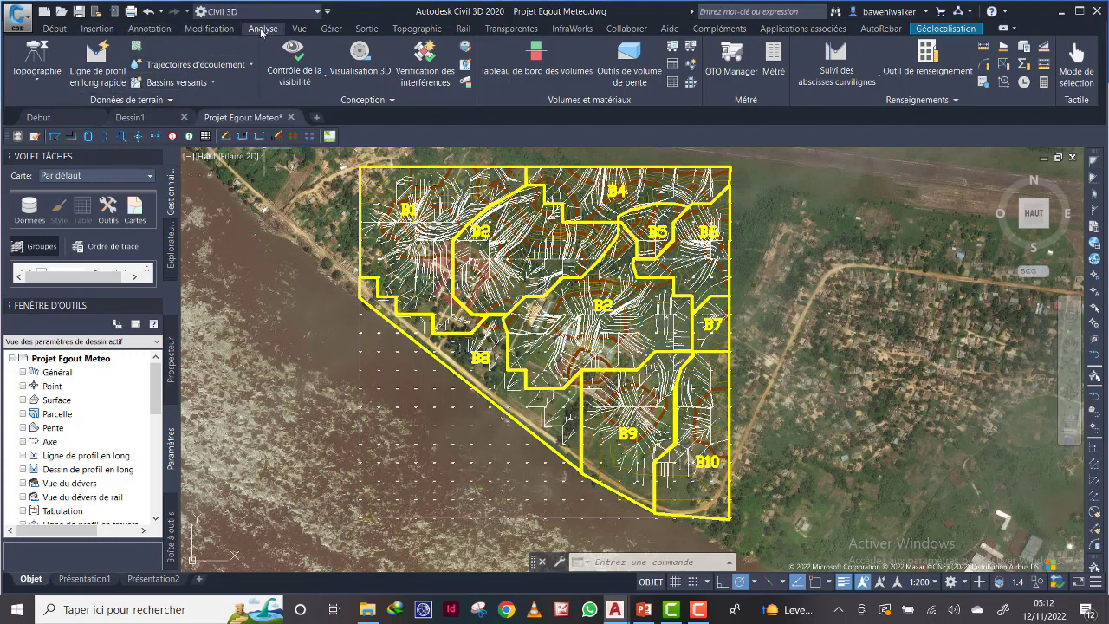
pyautogui.click(210, 82)
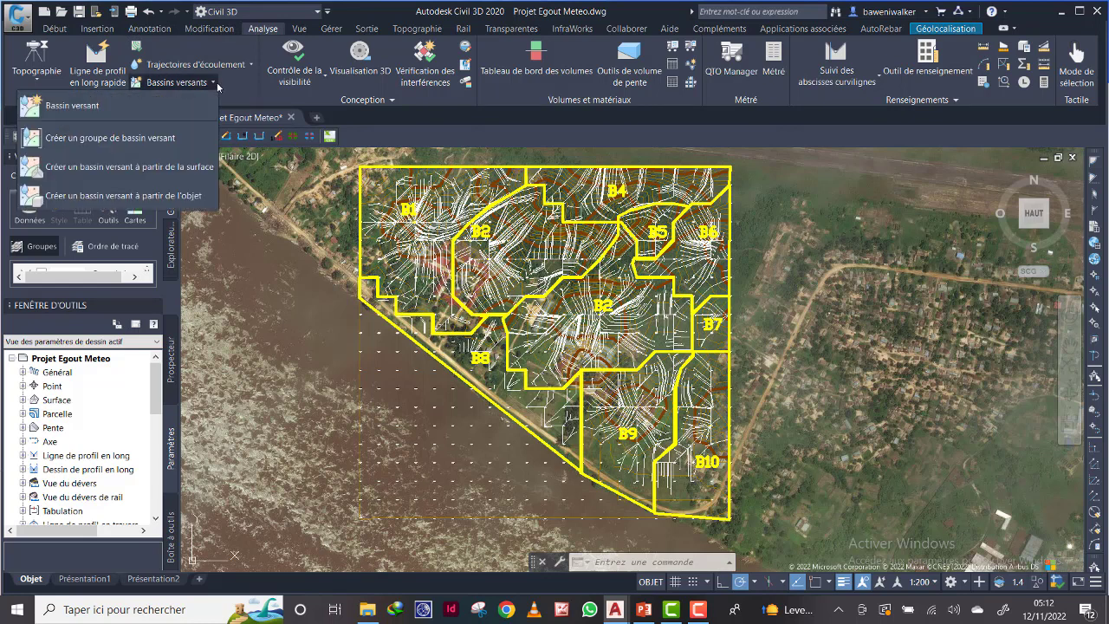
pyautogui.click(232, 80)
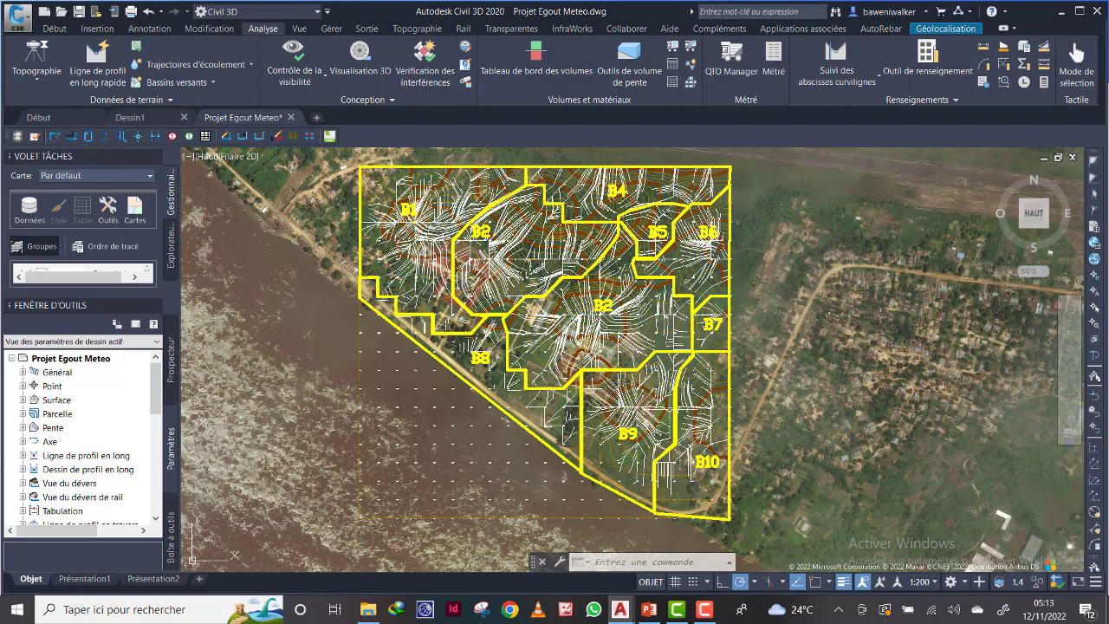
# Switch to Chrome, open YouTube and search for the instructor's channel by the instructor's full name.
pyautogui.click(511, 604)
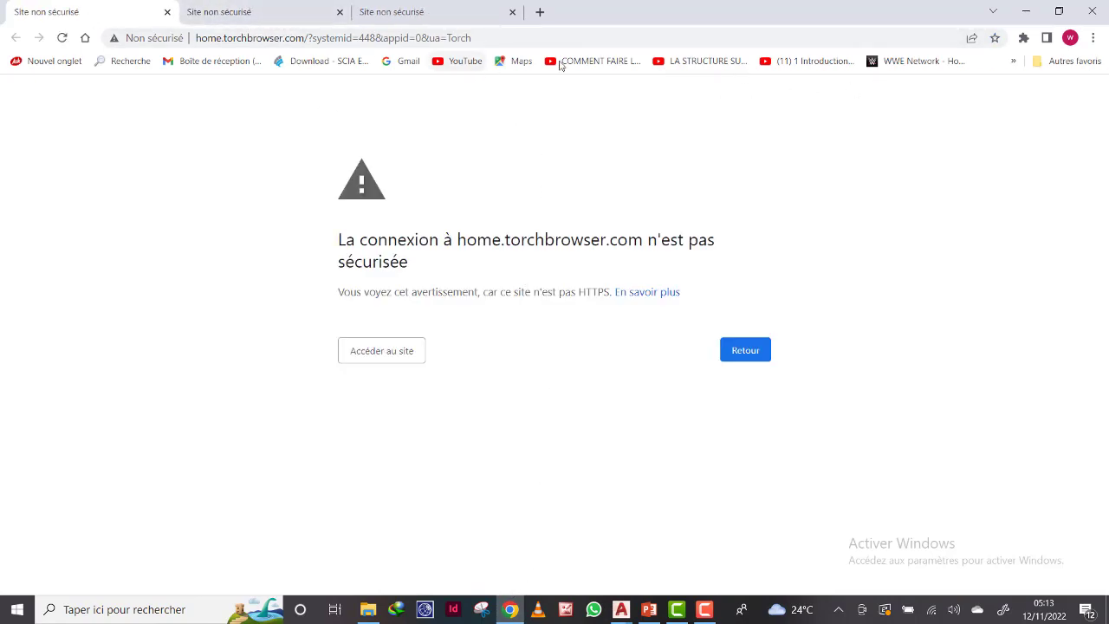
pyautogui.click(464, 61)
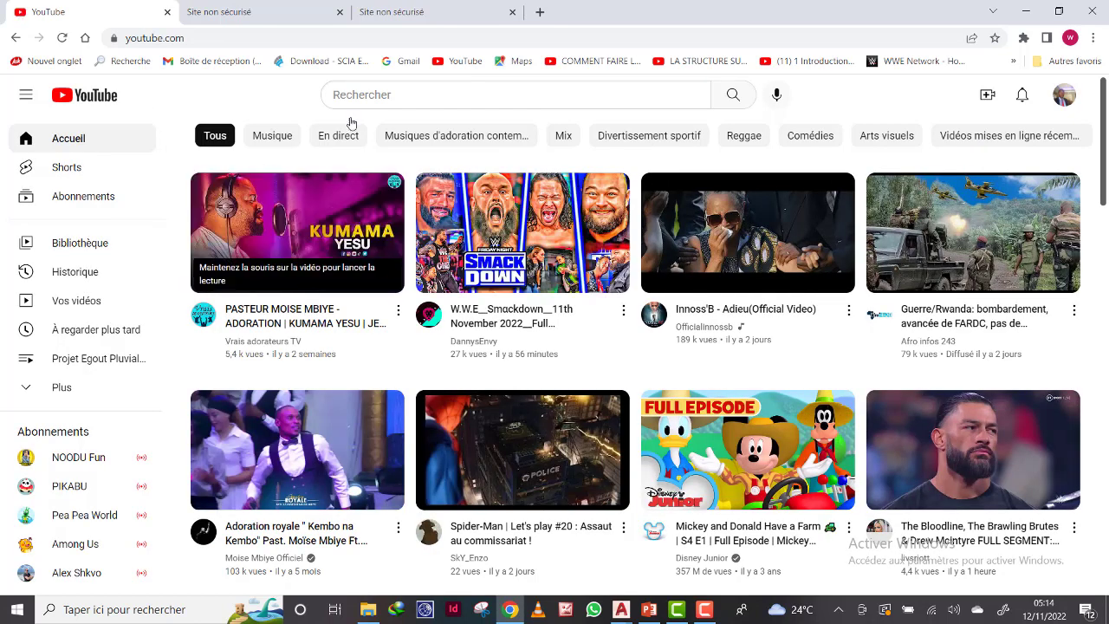
pyautogui.click(392, 95)
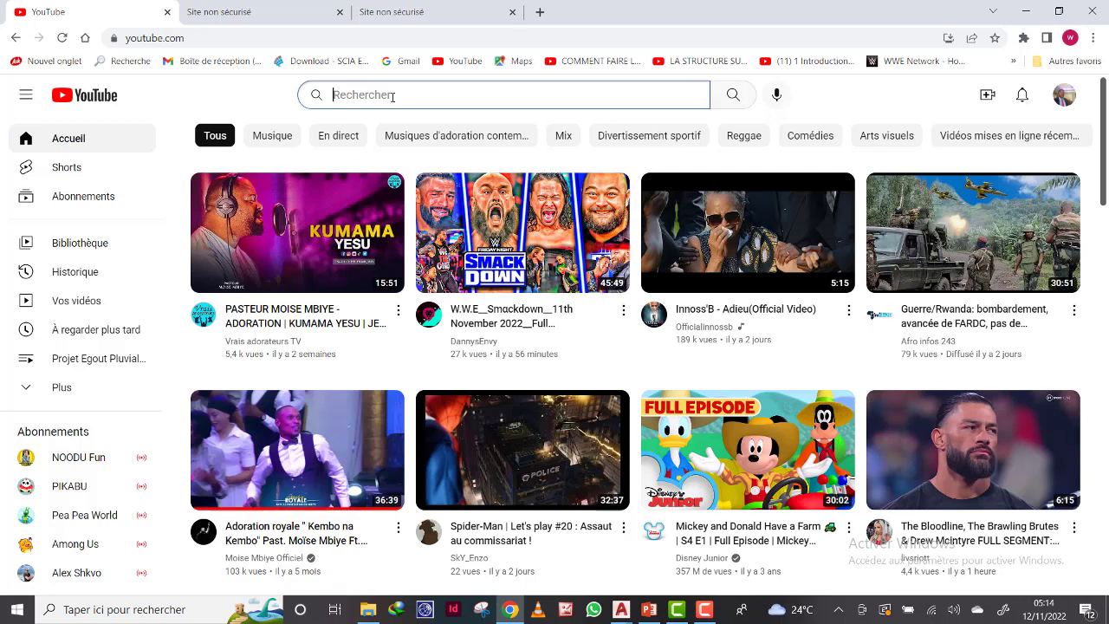
pyautogui.write('walker')
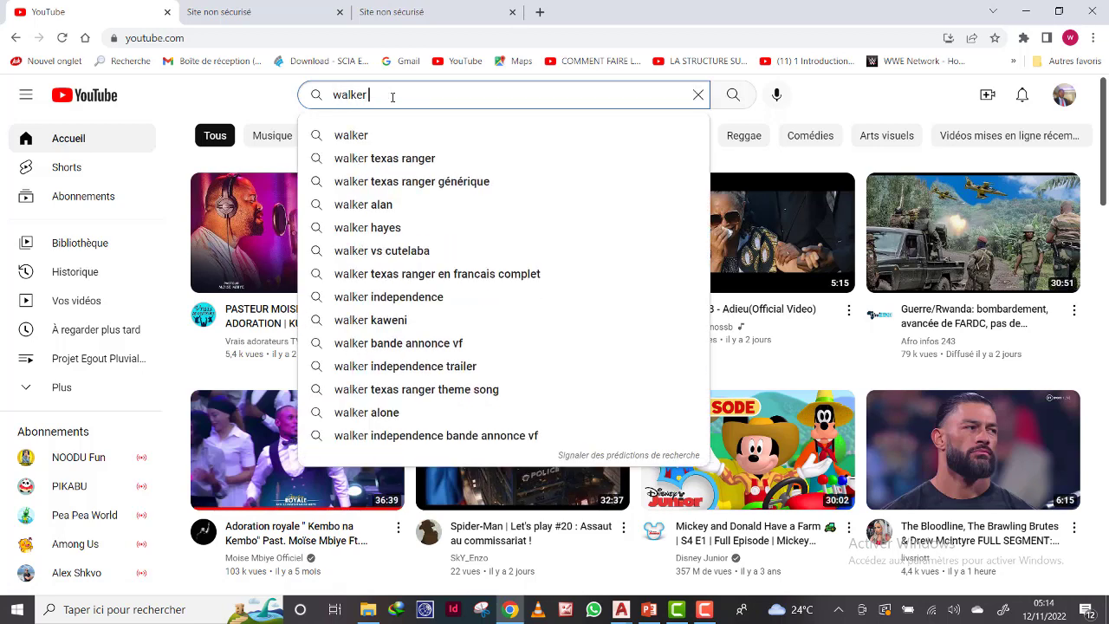
pyautogui.write(' bawen')
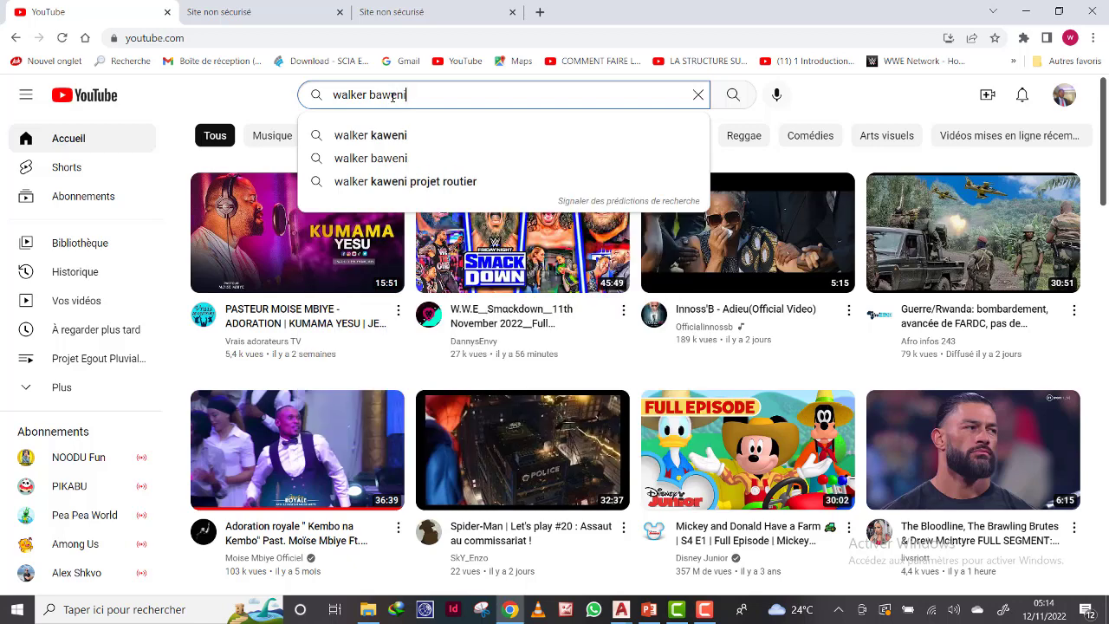
pyautogui.write('i')
pyautogui.click(426, 136)
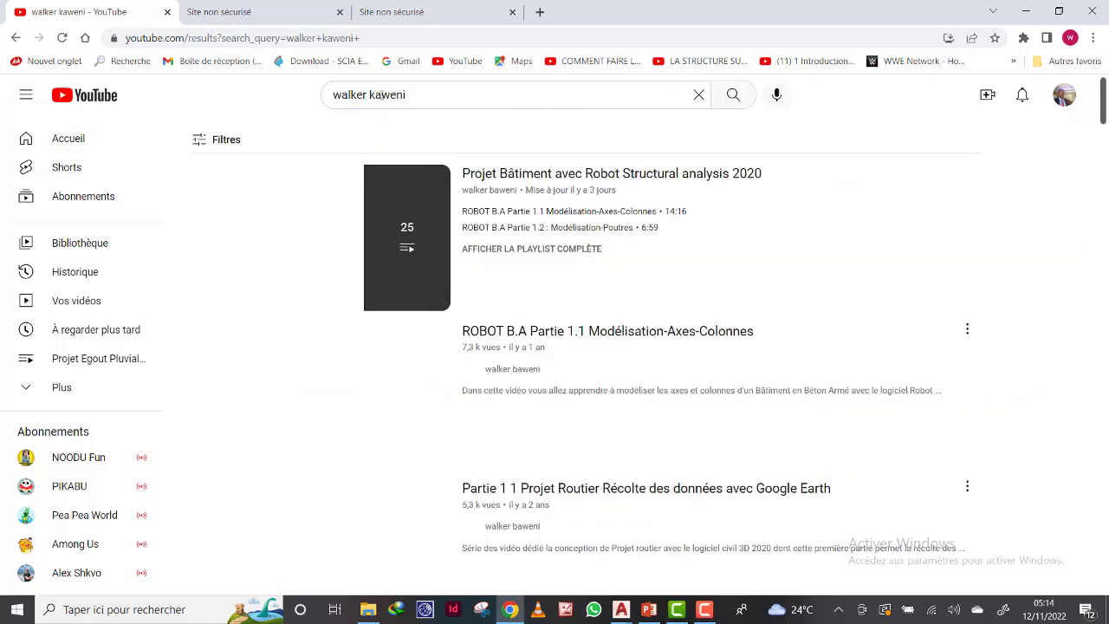
pyautogui.click(377, 95)
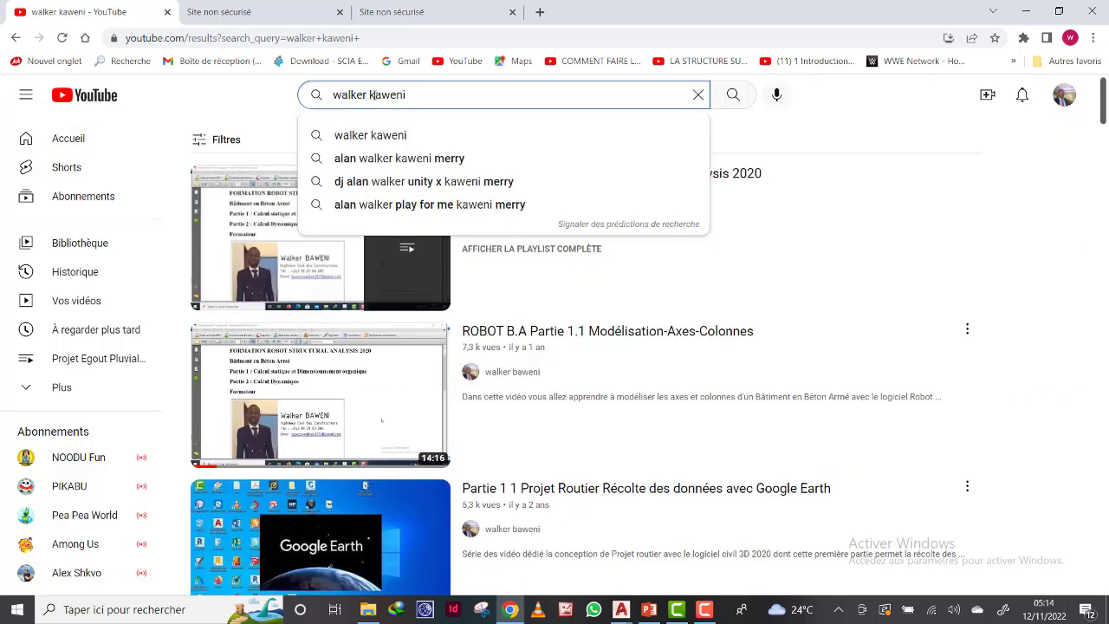
pyautogui.press('BackSpace')
pyautogui.write('b')
pyautogui.press('Return')
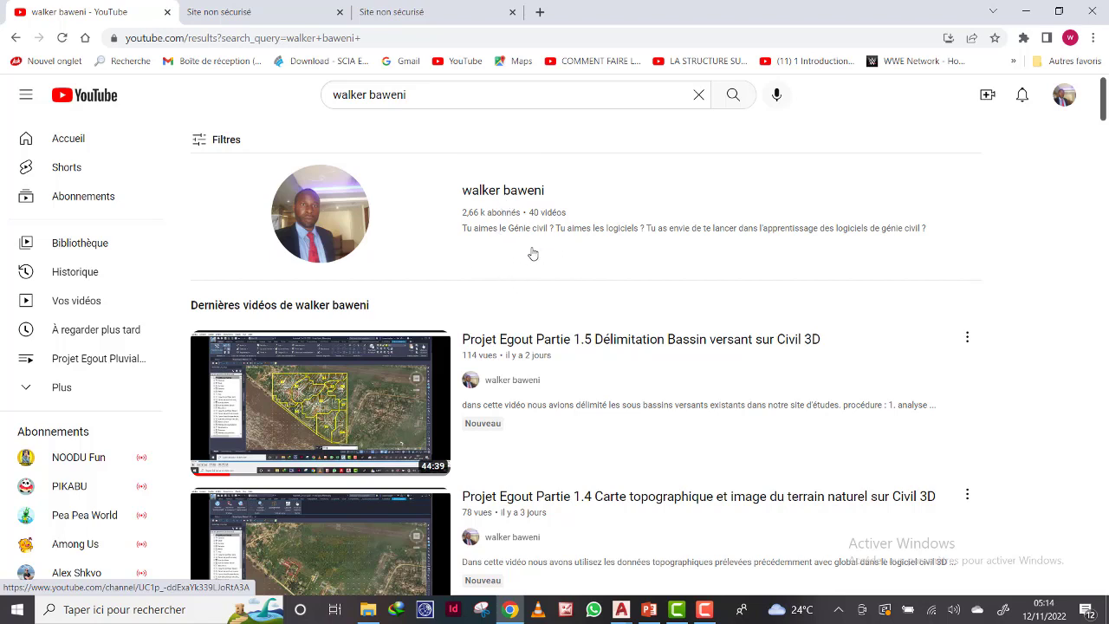
# Look through the search results for the Projet Egout videos and open the instructor's channel page.
pyautogui.scroll(-3, 533, 260)
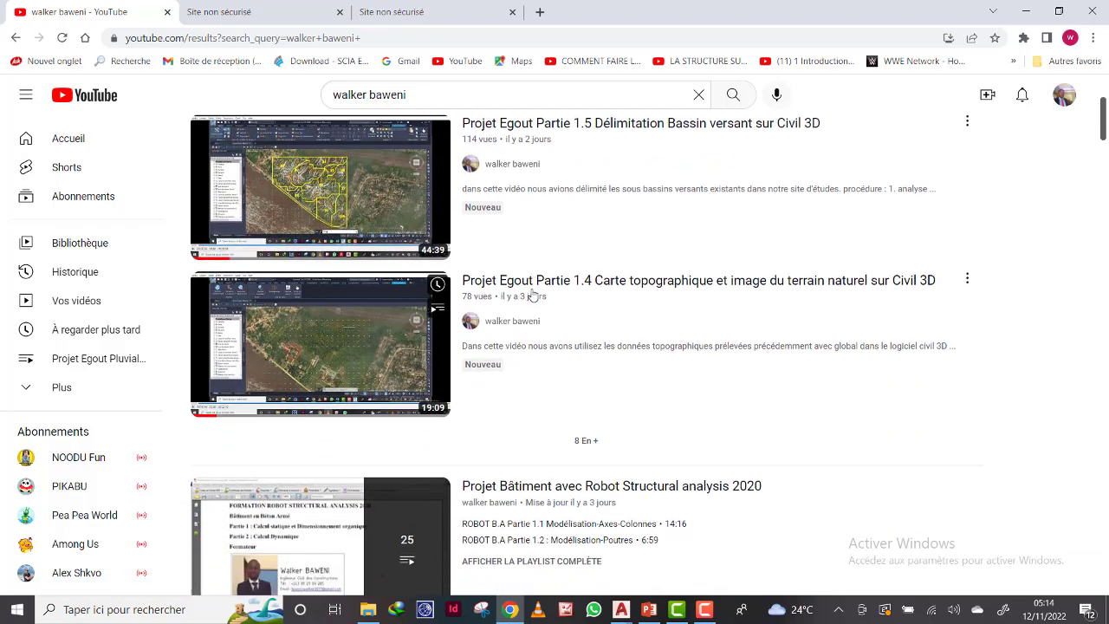
pyautogui.scroll(-2, 533, 295)
pyautogui.scroll(-2, 511, 381)
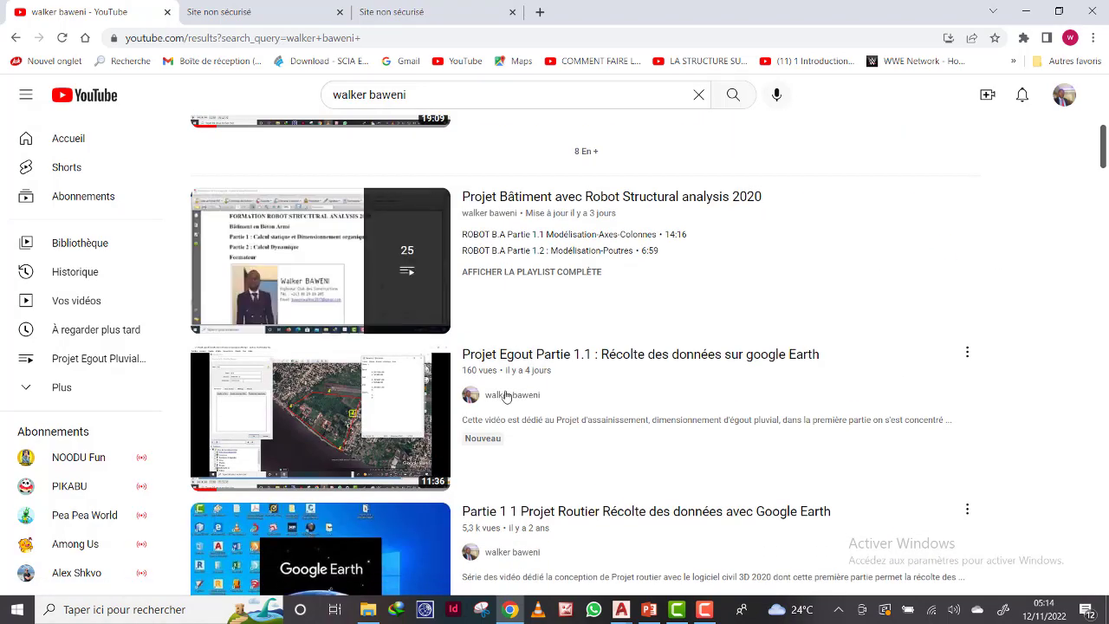
pyautogui.scroll(-5, 532, 389)
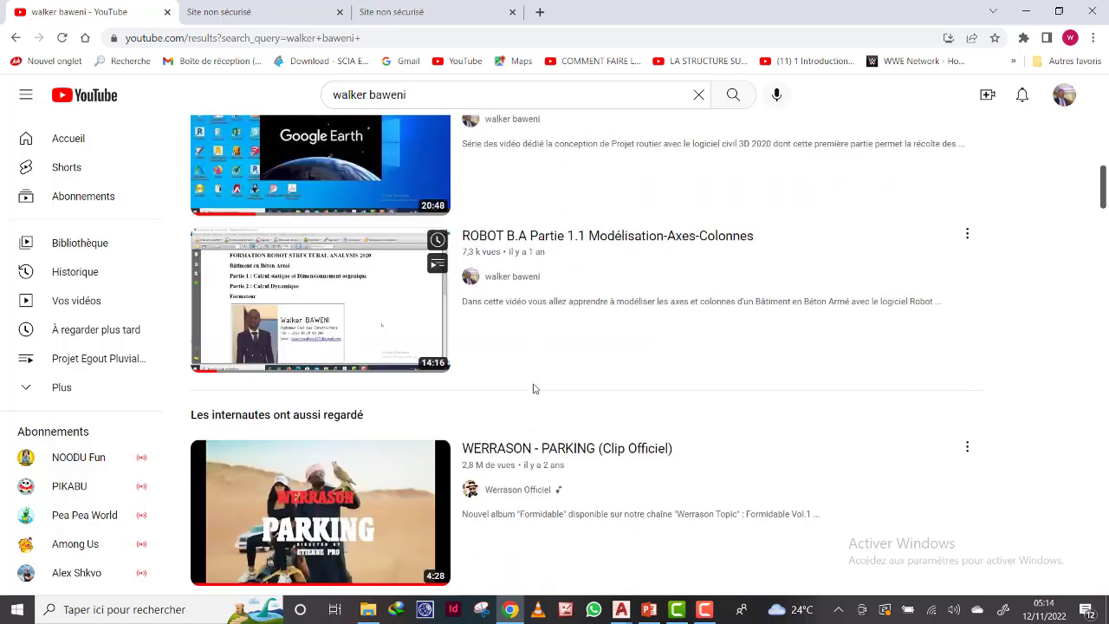
pyautogui.scroll(-1, 534, 389)
pyautogui.scroll(11, 536, 364)
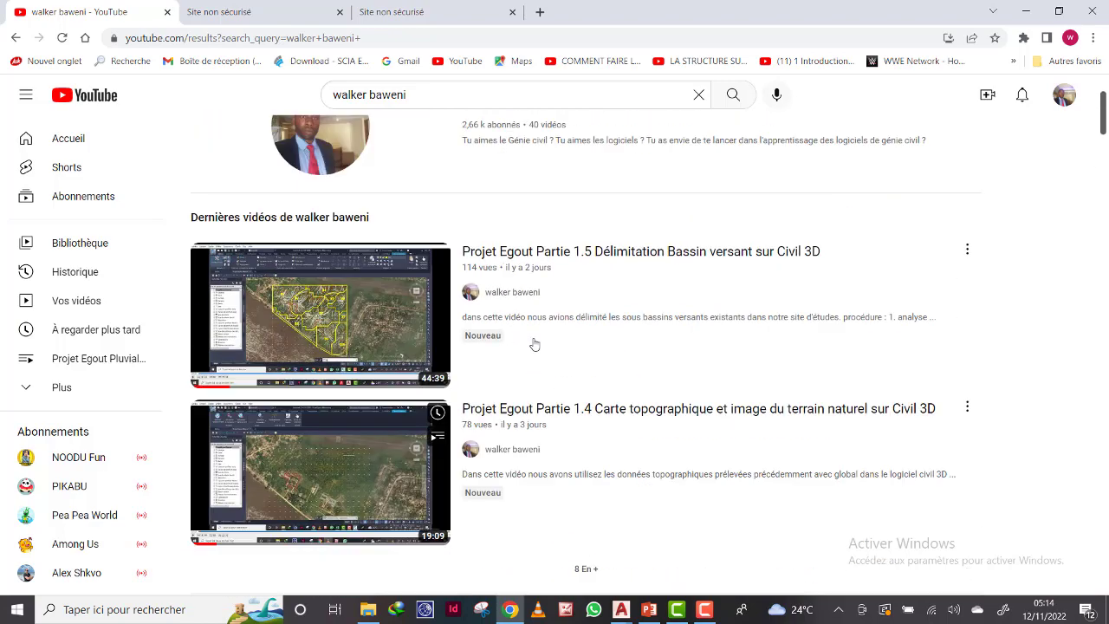
pyautogui.scroll(1, 535, 344)
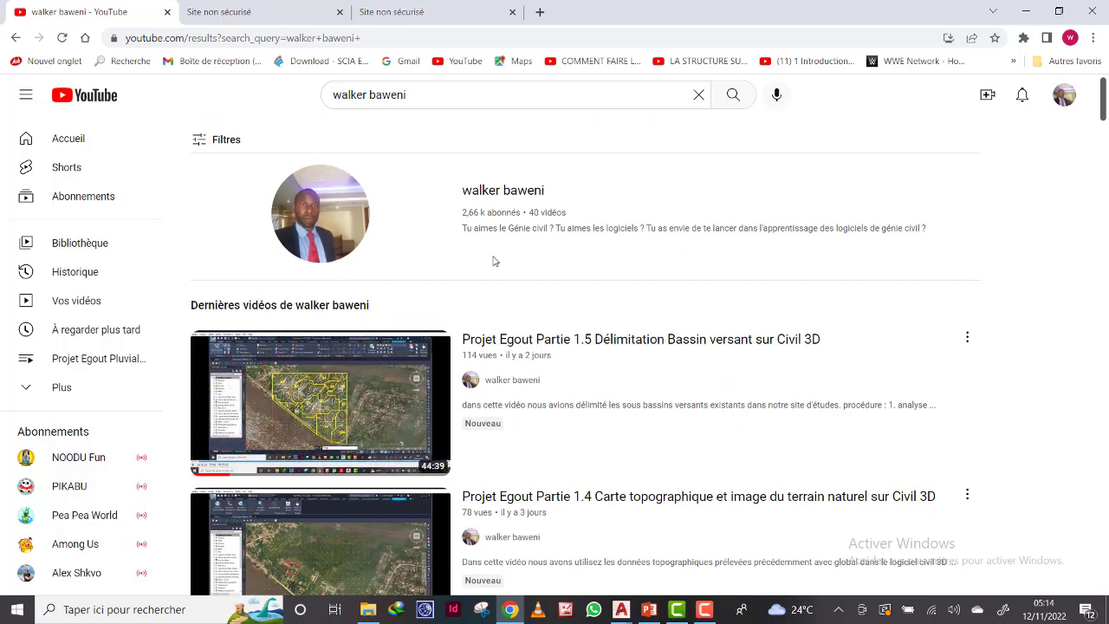
pyautogui.click(486, 197)
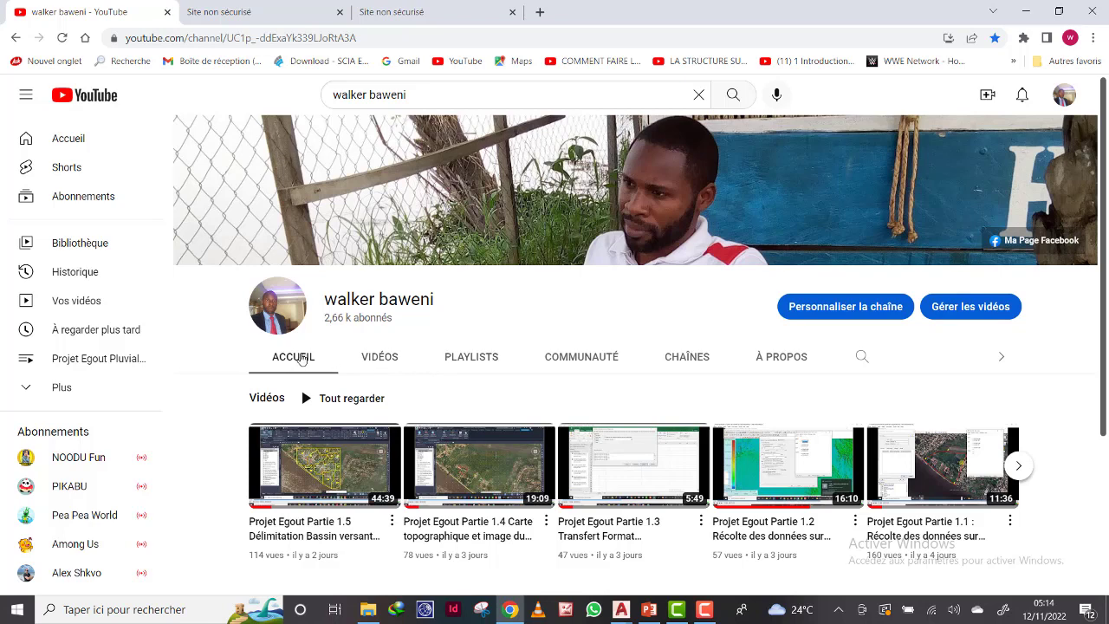
# Review the channel's recent videos and its created playlists, including Projet Egout Pluvial avec civil 3D 2020.
pyautogui.scroll(-2, 317, 373)
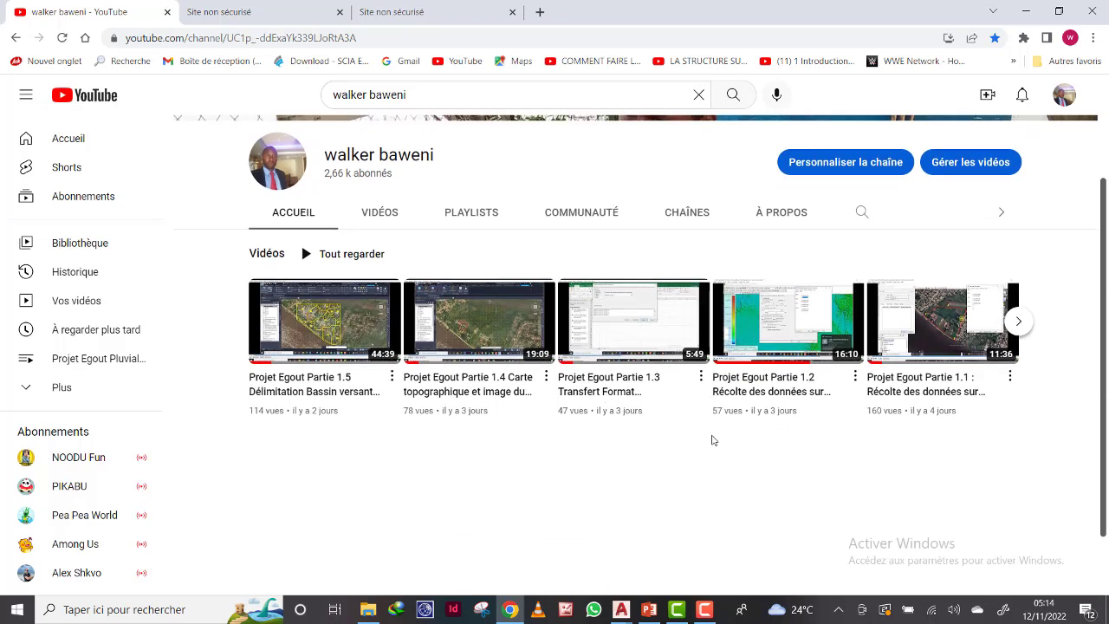
pyautogui.scroll(2, 711, 440)
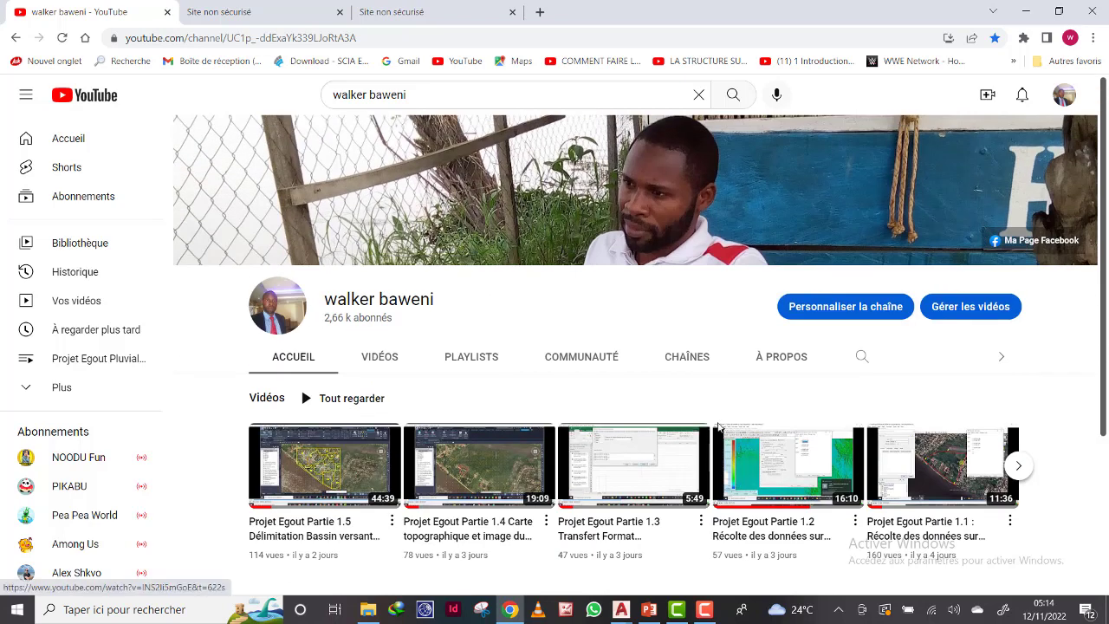
pyautogui.click(474, 359)
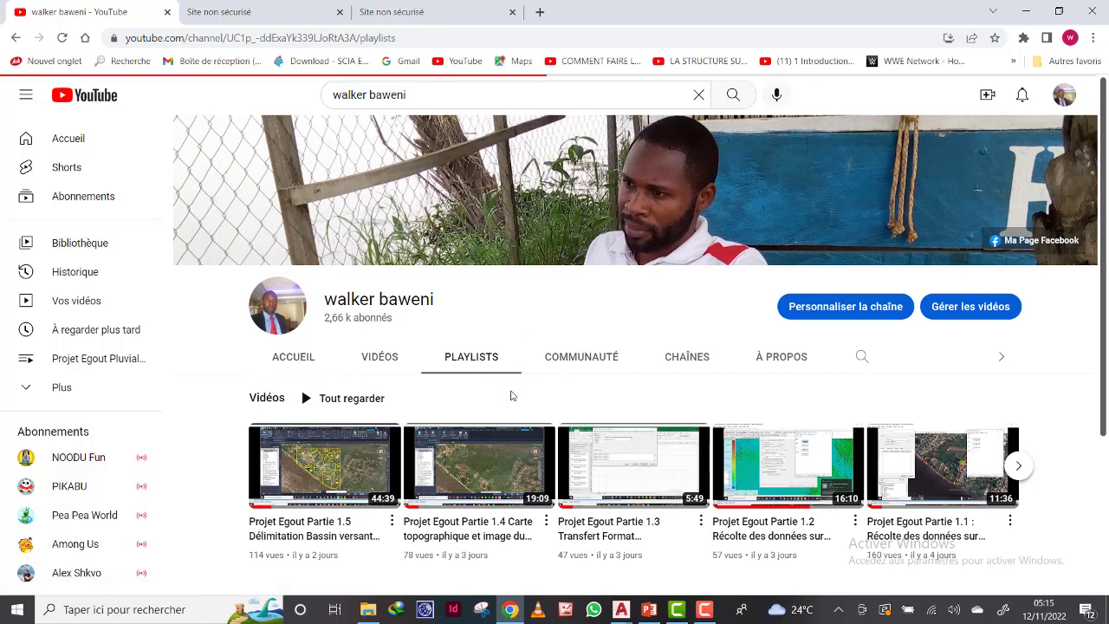
pyautogui.scroll(-1, 507, 319)
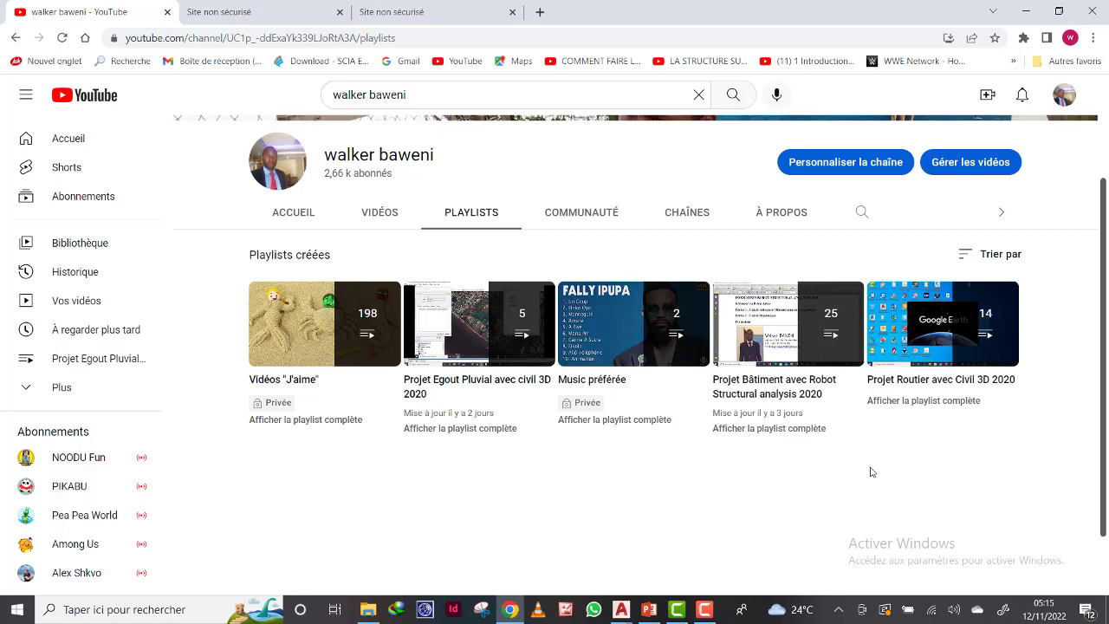
pyautogui.scroll(2, 872, 472)
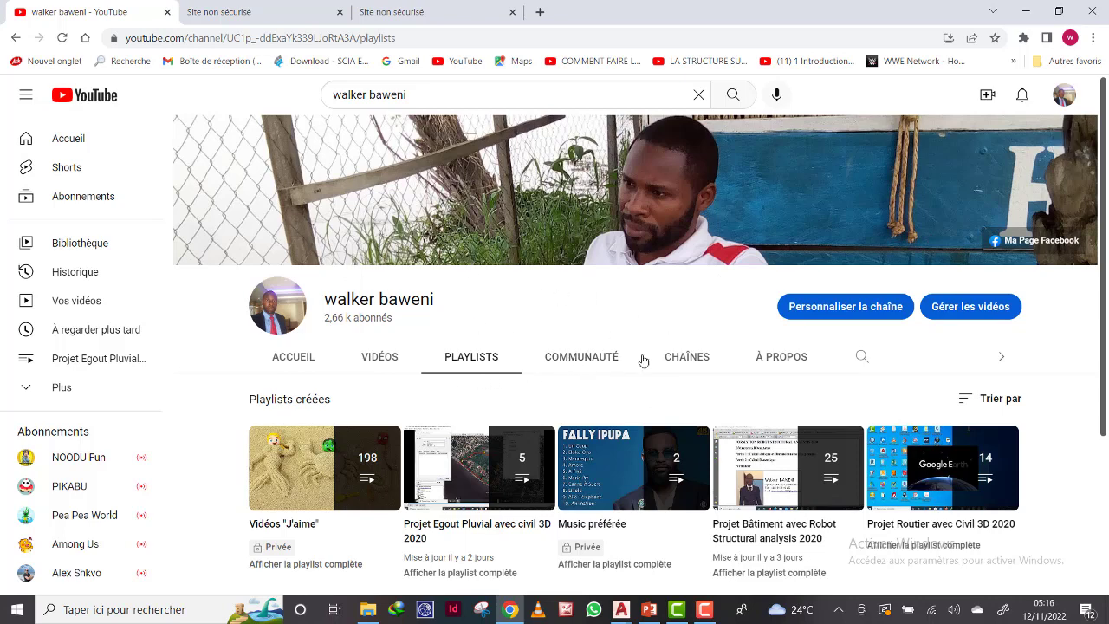
# Switch to the PowerPoint presentation Projet Egout 1.6 on the characteristics of the drainage basin.
pyautogui.moveTo(630, 483)
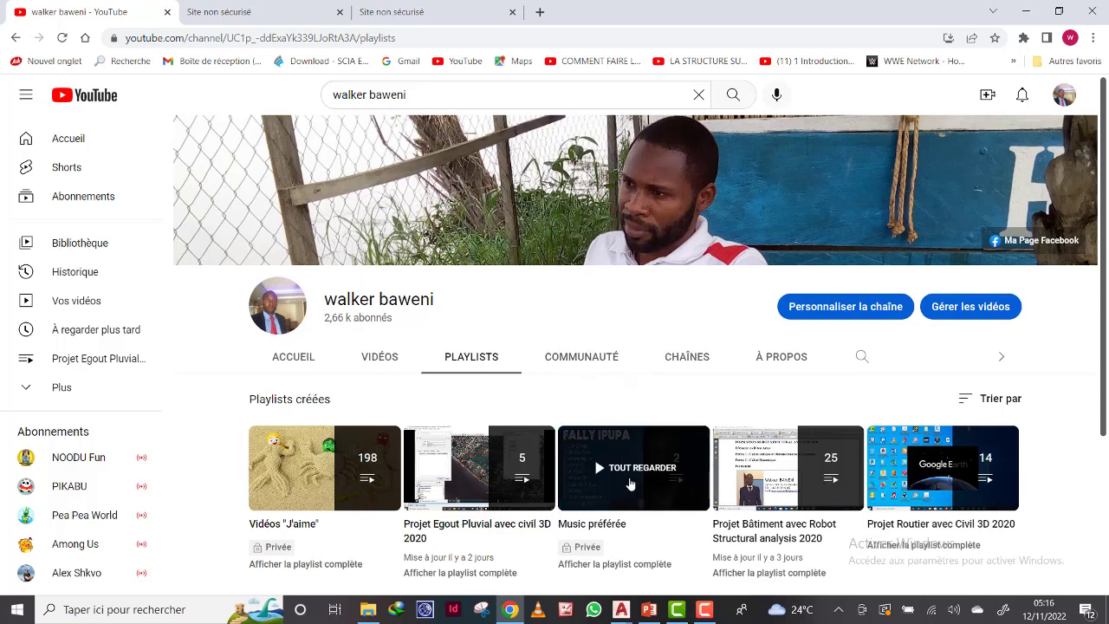
pyautogui.click(657, 611)
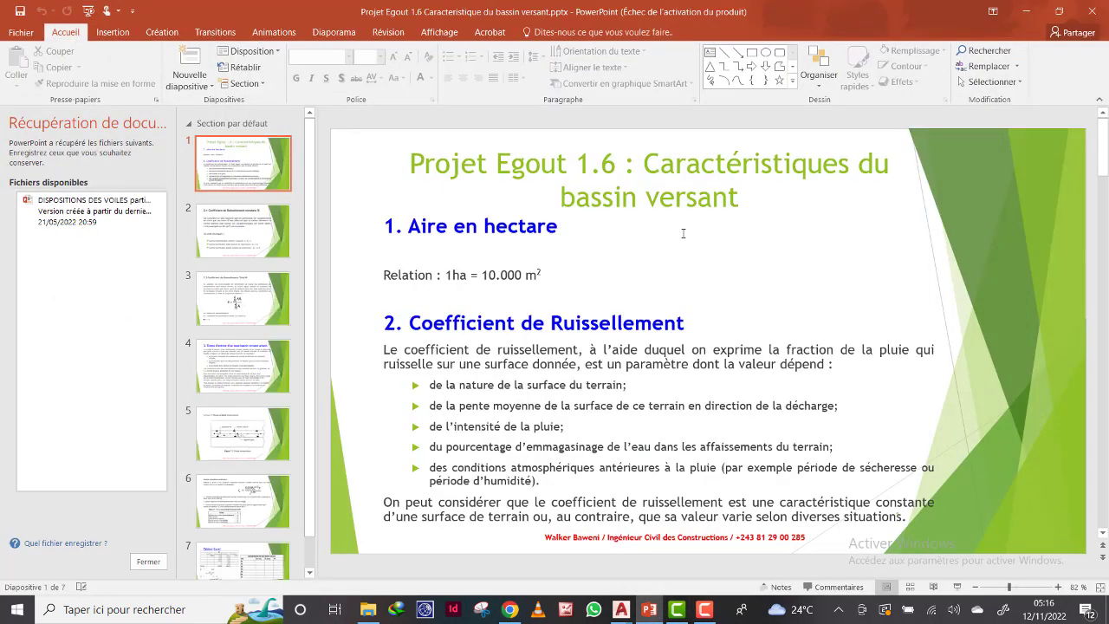
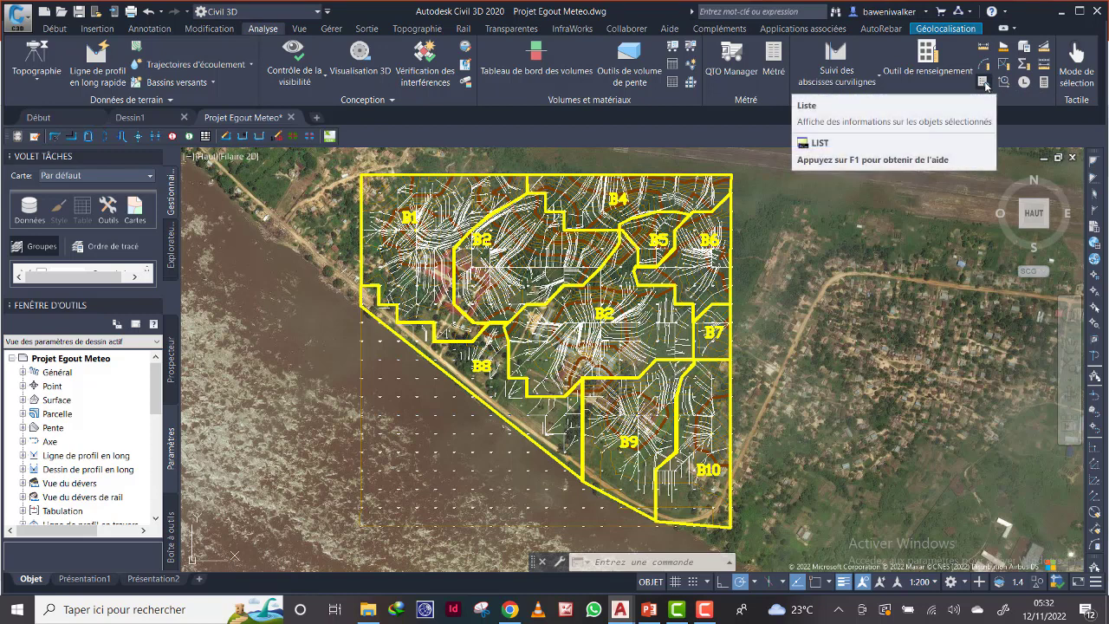
# List the object information of sub-basin B1's boundary in the Civil 3D drawing, running the List command on it twice.
pyautogui.click(985, 82)
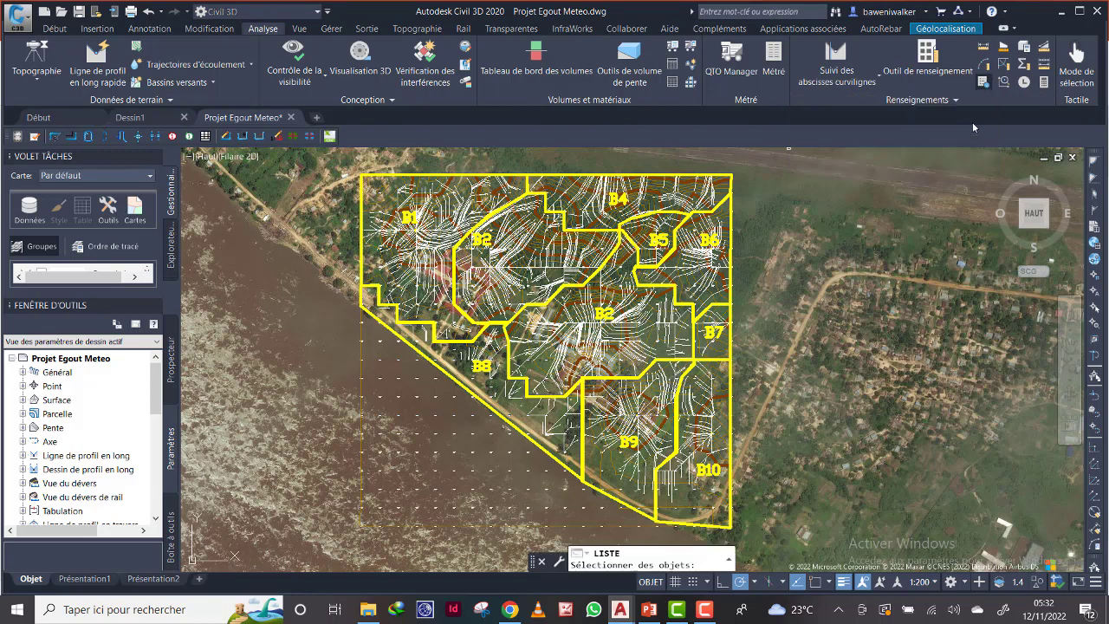
pyautogui.click(488, 175)
pyautogui.press('Return')
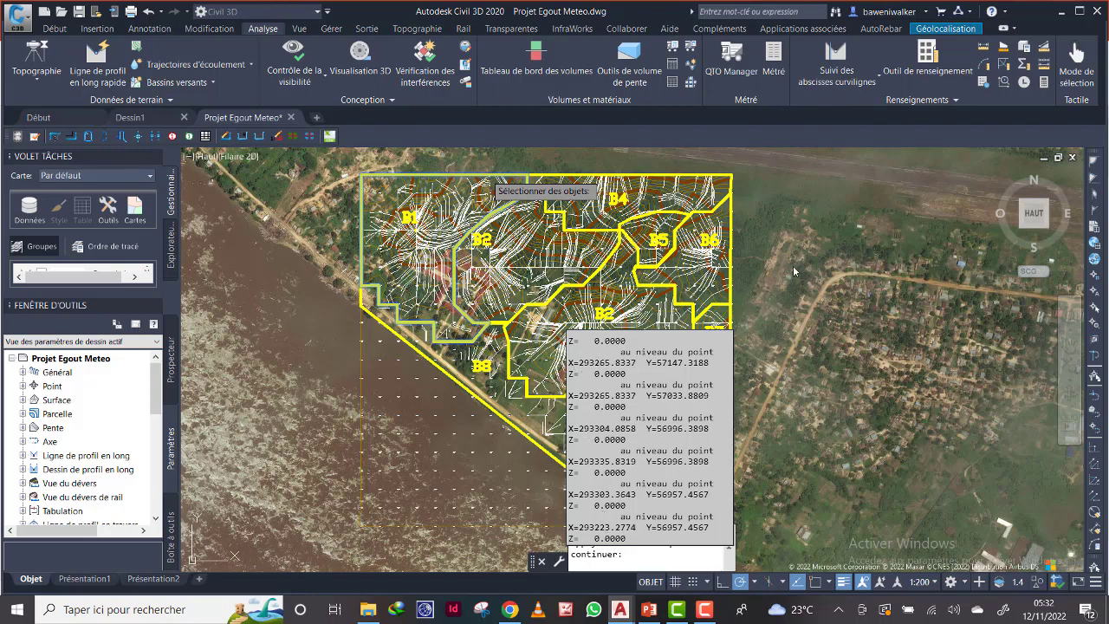
pyautogui.press('Return')
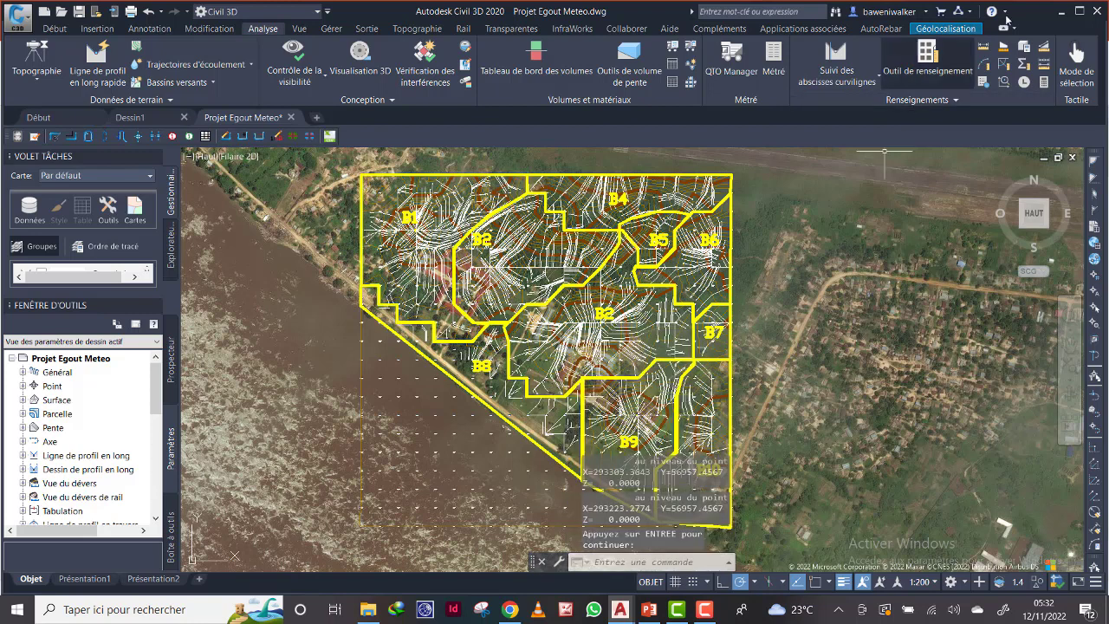
pyautogui.click(986, 80)
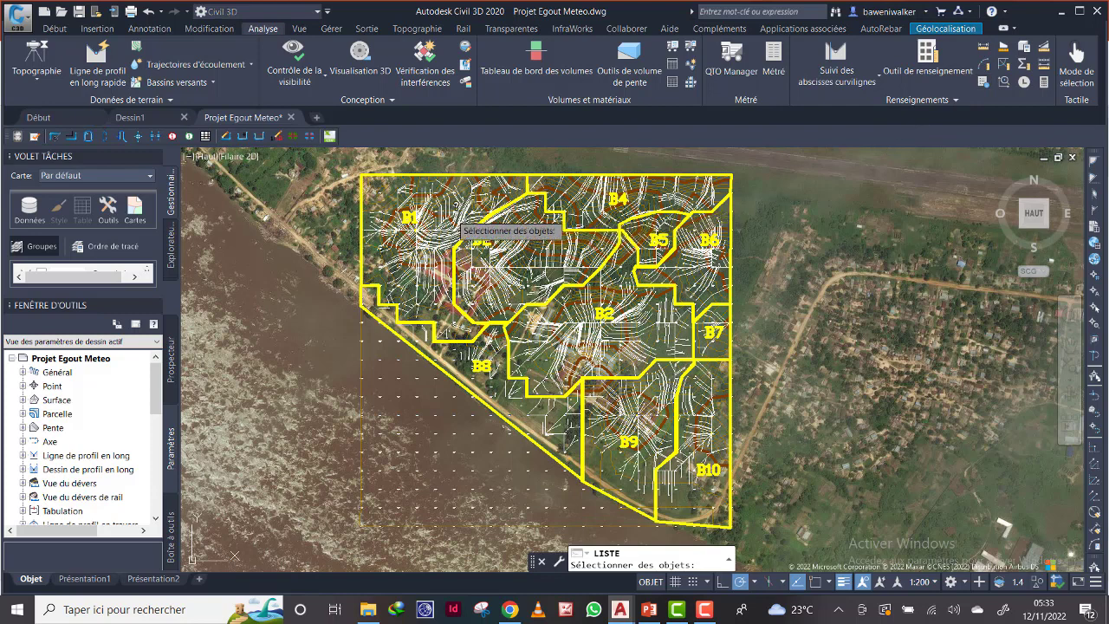
pyautogui.click(407, 177)
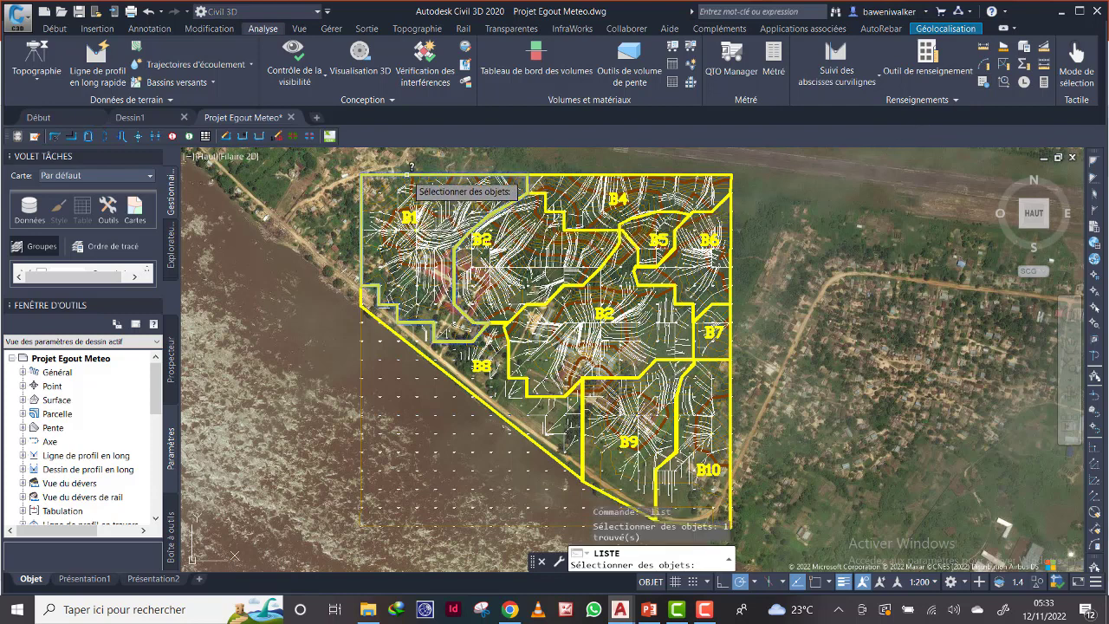
pyautogui.press('Return')
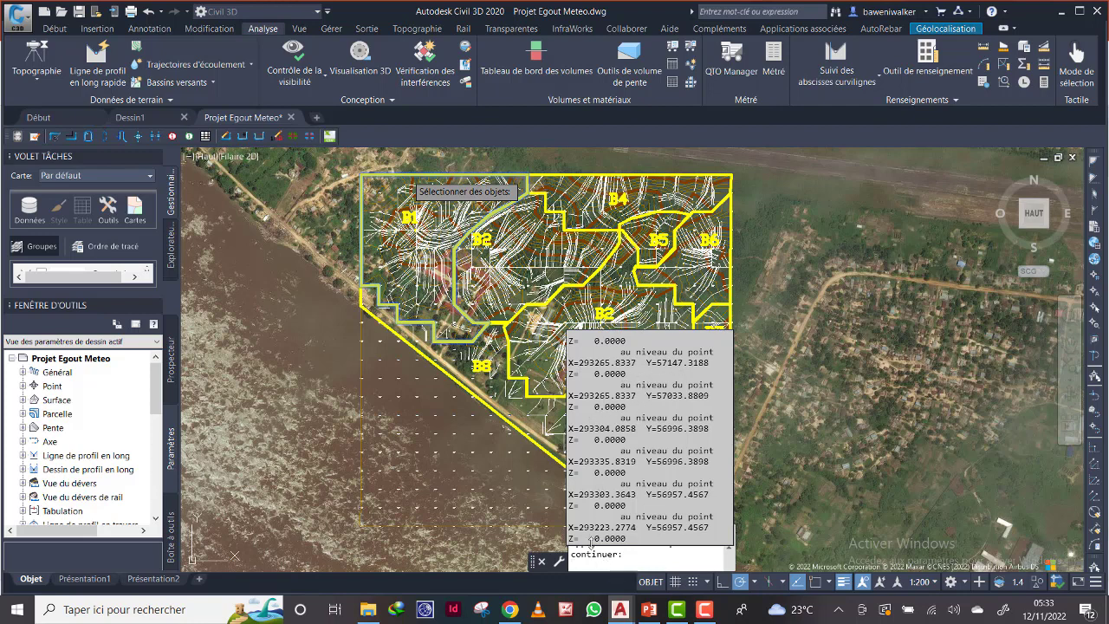
pyautogui.press('Escape')
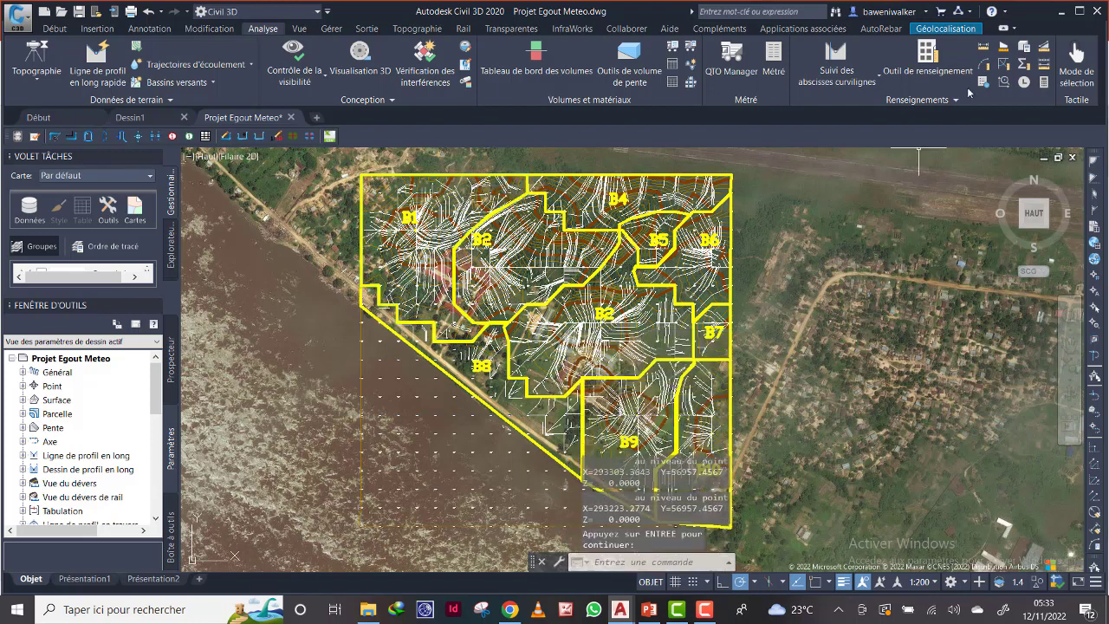
# Check the area and length of sub-basin B1's boundary polyline in its properties.
pyautogui.click(469, 176)
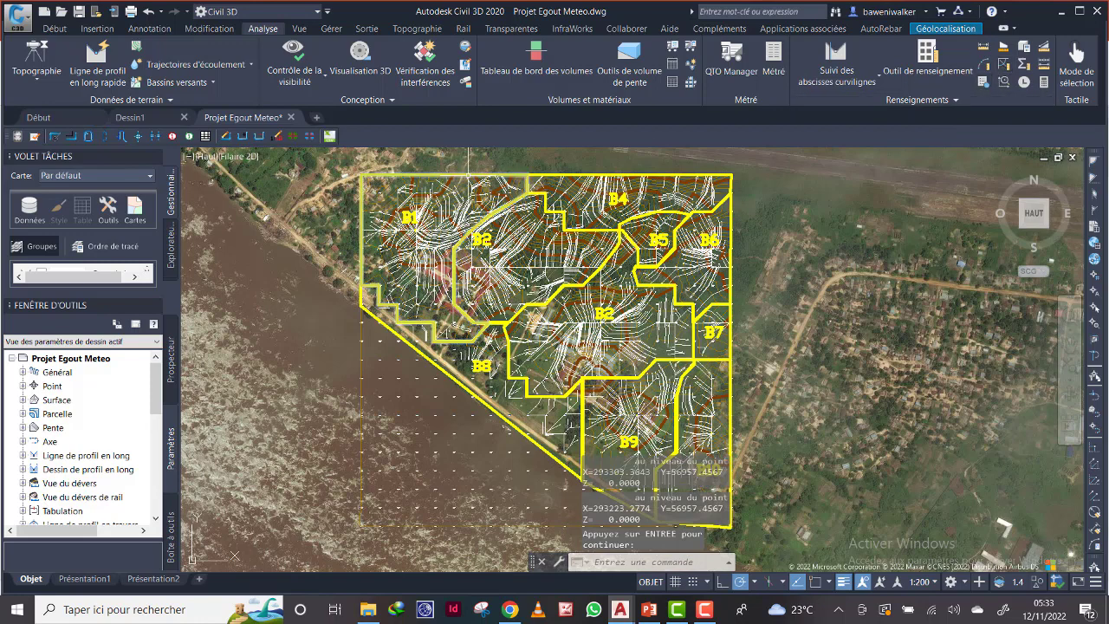
pyautogui.rightClick(469, 176)
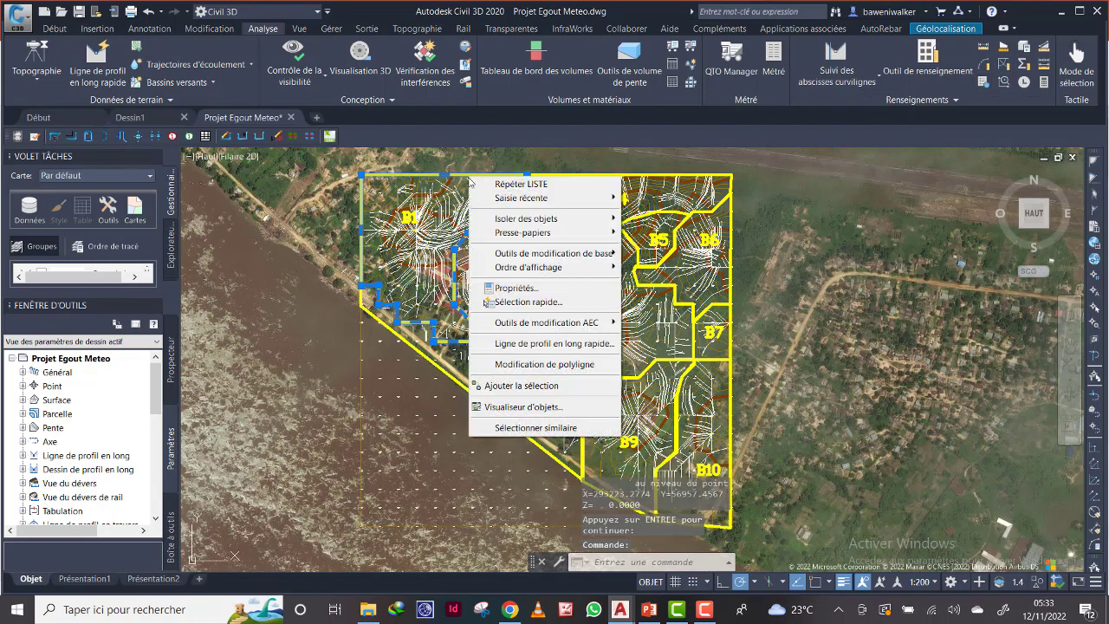
pyautogui.click(516, 288)
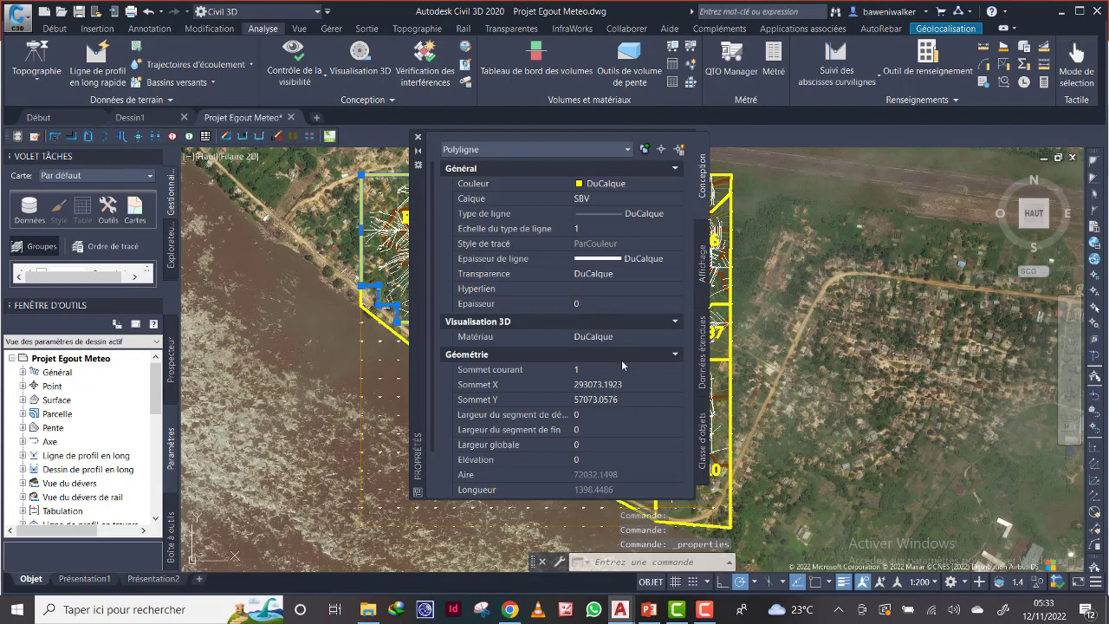
pyautogui.scroll(-2, 607, 386)
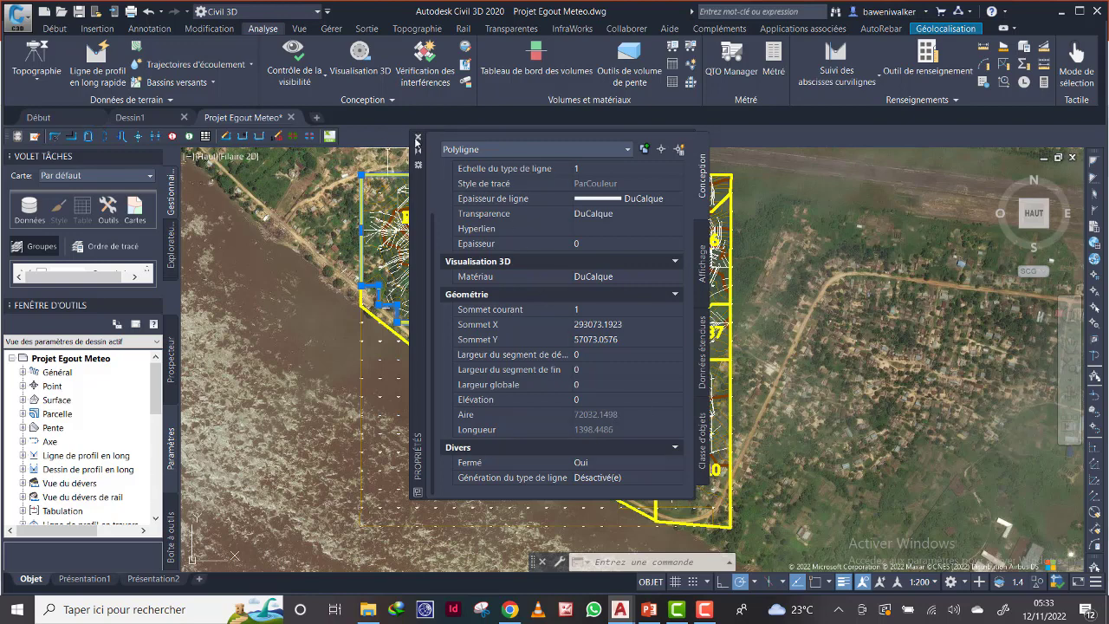
pyautogui.click(417, 138)
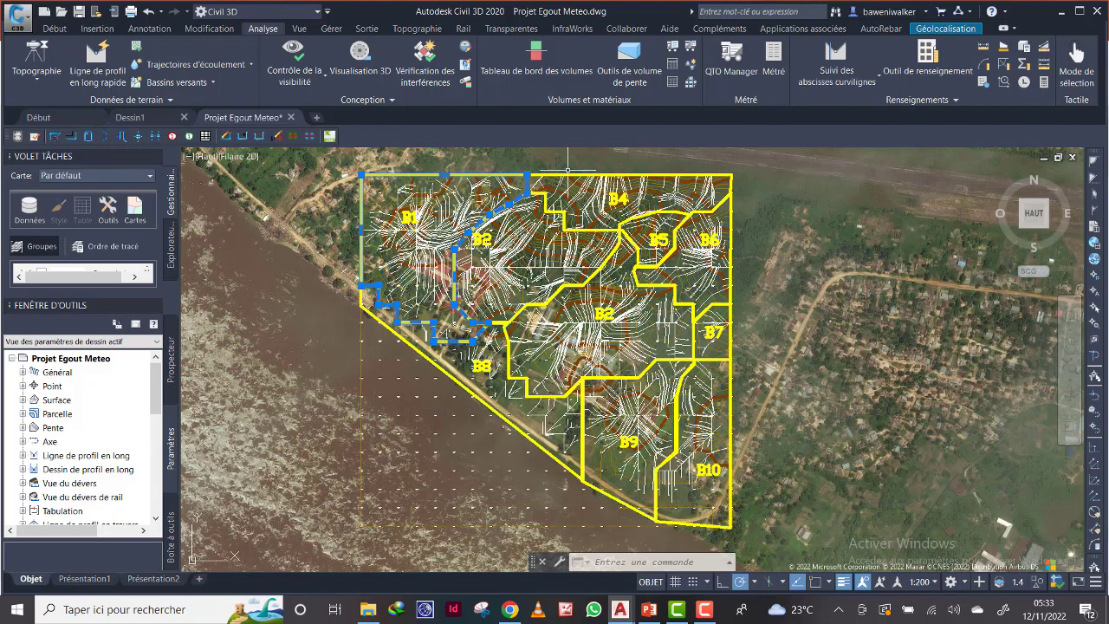
pyautogui.press('Escape')
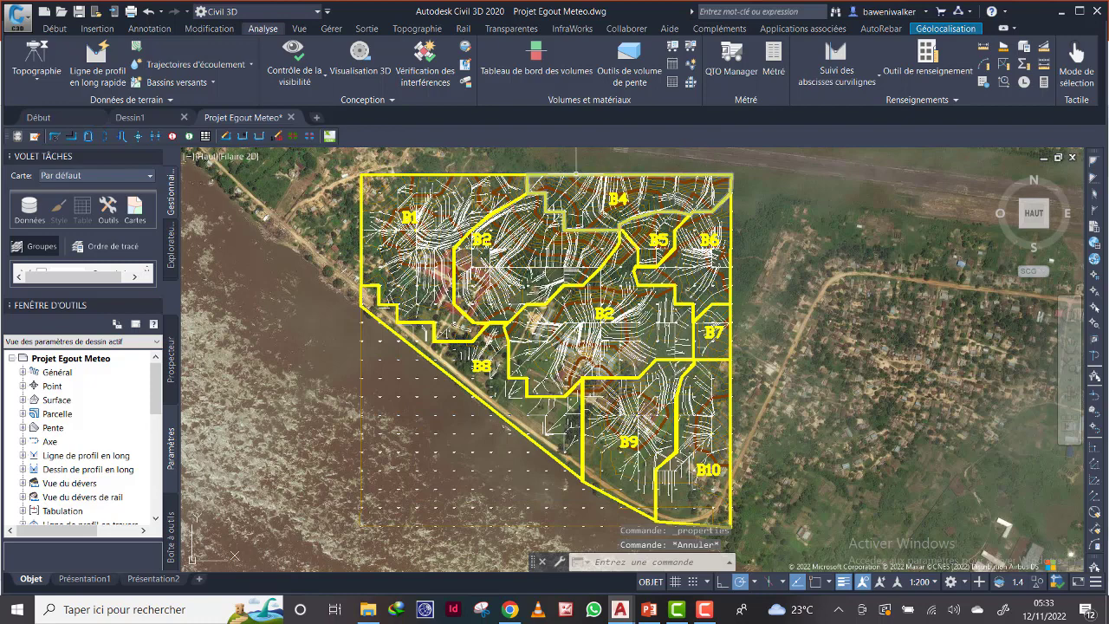
# Check the area and length of sub-basin B4's boundary polyline in its properties.
pyautogui.click(582, 175)
pyautogui.rightClick(590, 177)
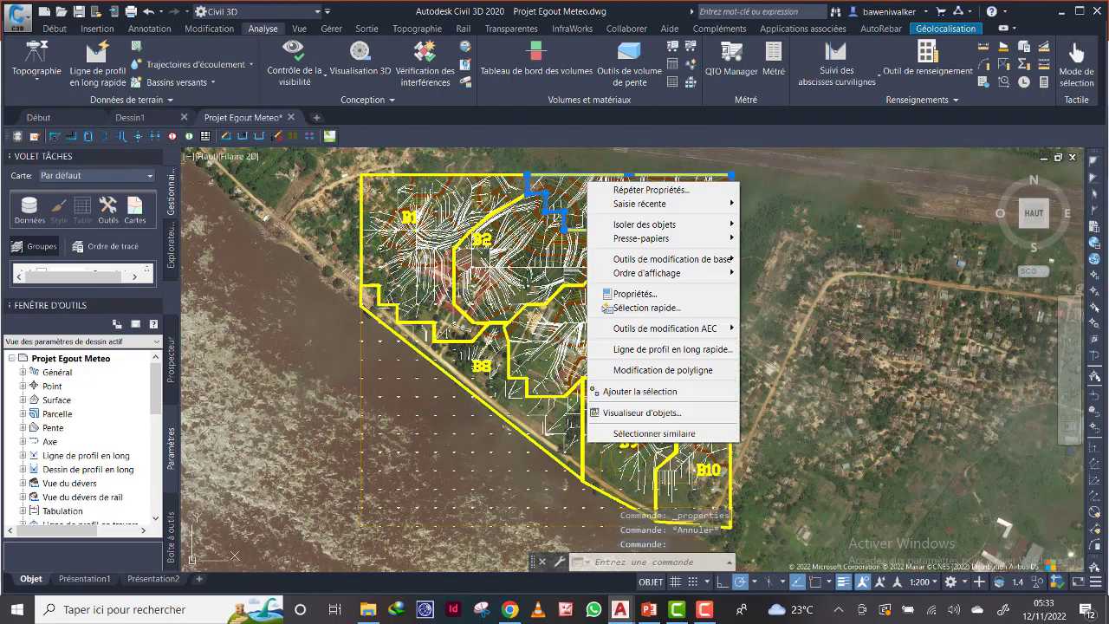
pyautogui.click(631, 294)
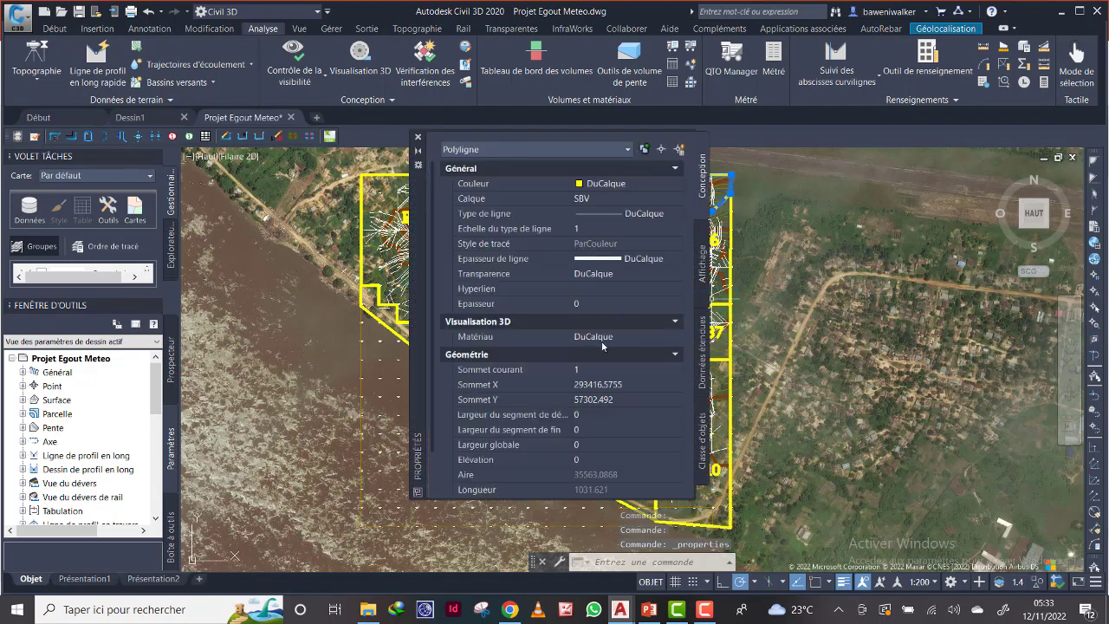
pyautogui.scroll(-5, 618, 468)
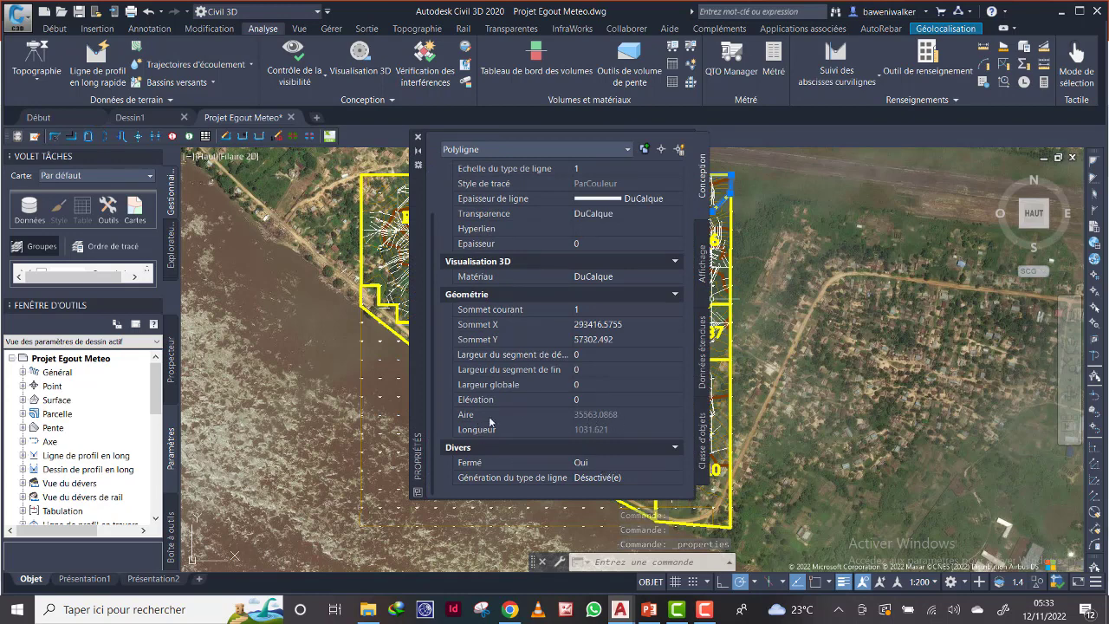
pyautogui.click(419, 137)
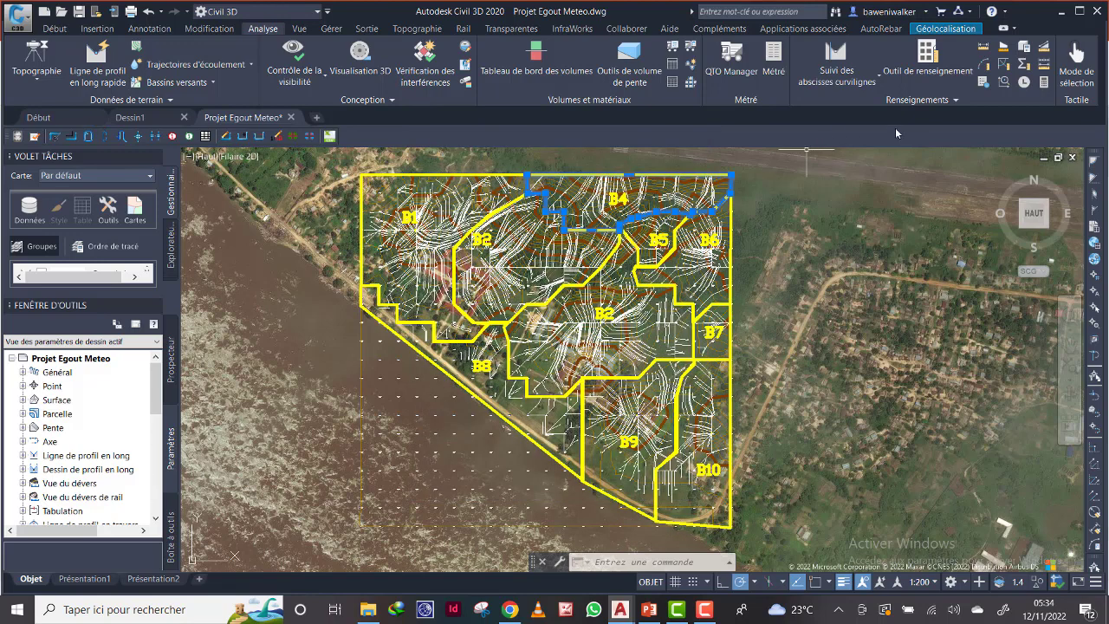
pyautogui.press('Escape')
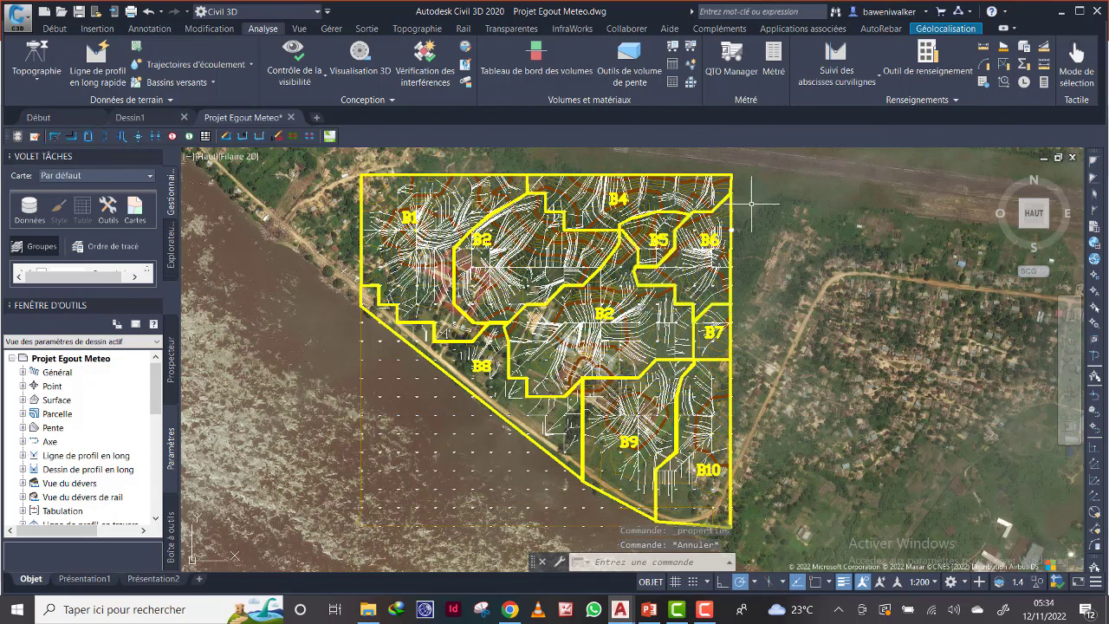
# List the object information of sub-basin B6's boundary polyline with the List command.
pyautogui.click(984, 84)
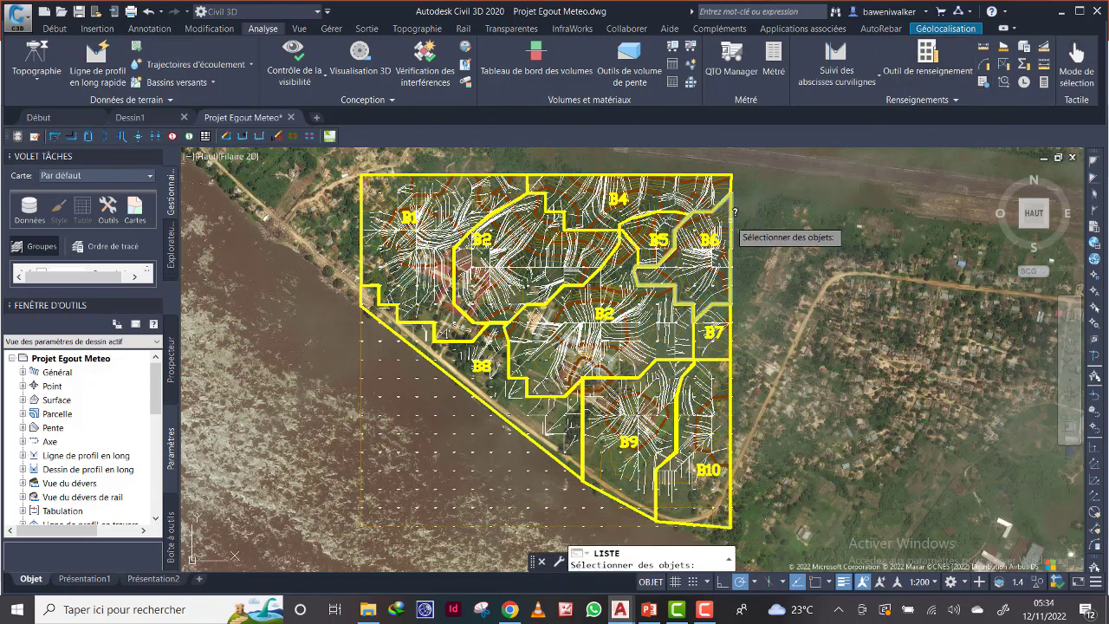
pyautogui.click(730, 206)
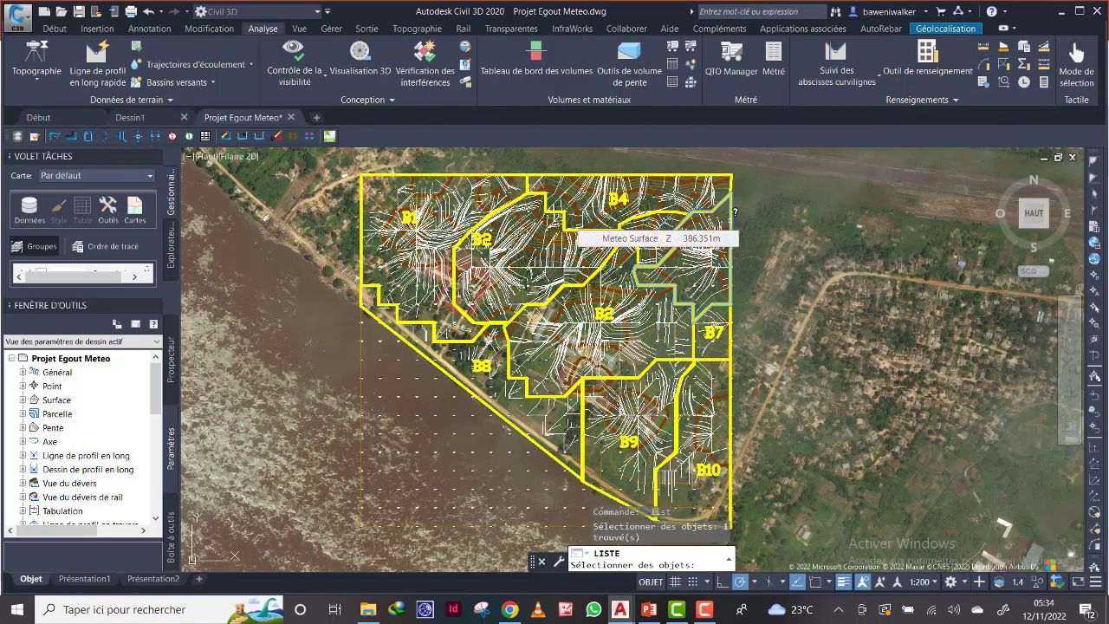
pyautogui.press('Return')
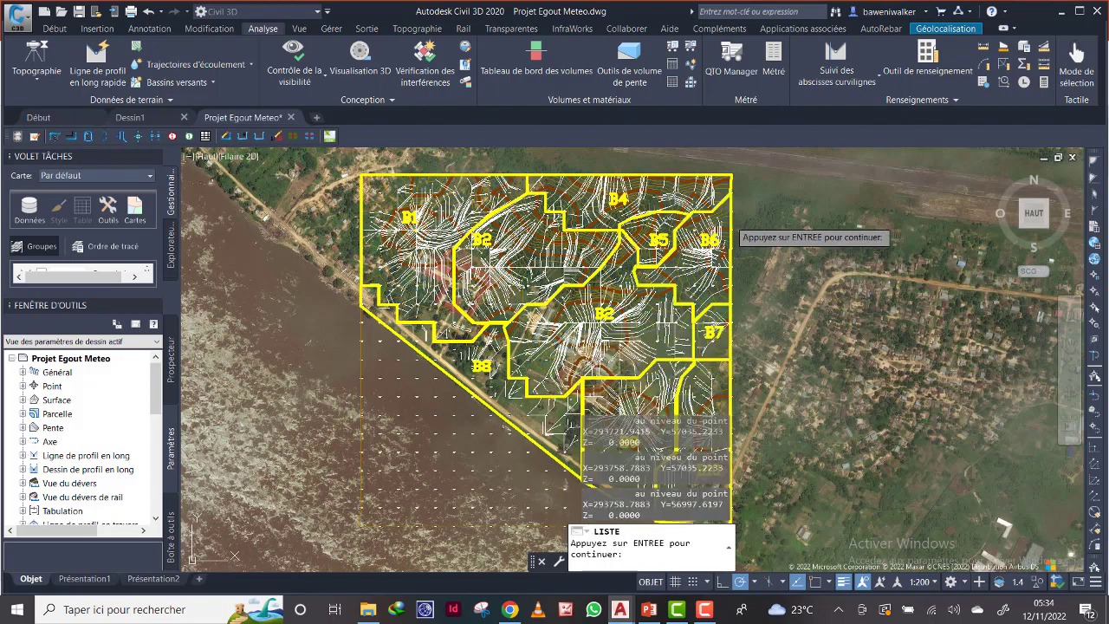
pyautogui.press('Return')
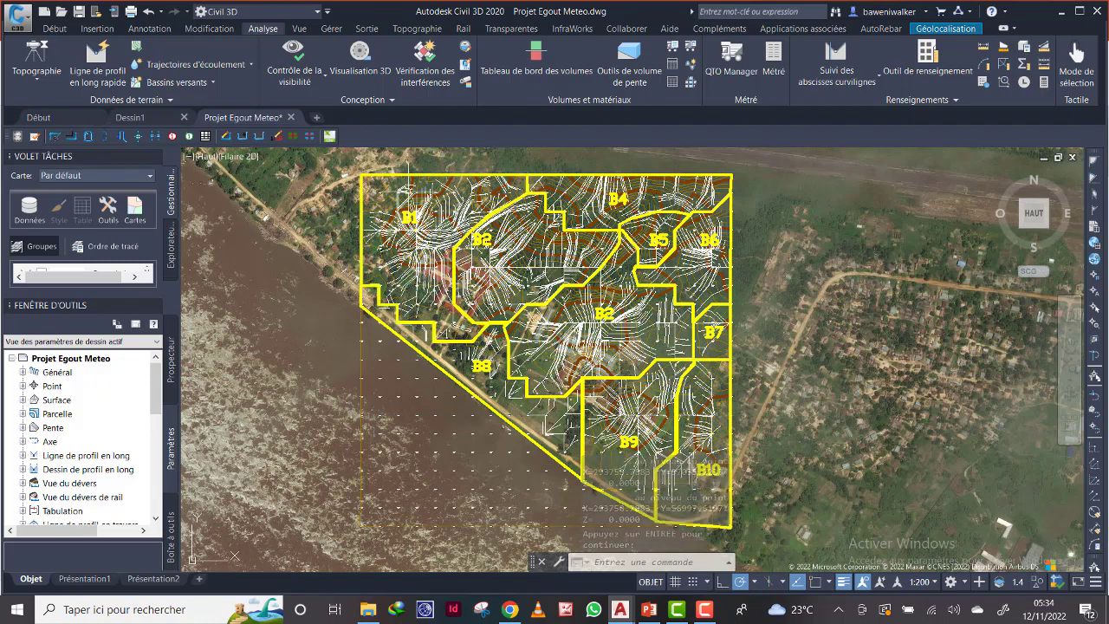
# Examine the overall extent of sub-basin B1 and its shared boundary with B2.
pyautogui.scroll(4, 436, 223)
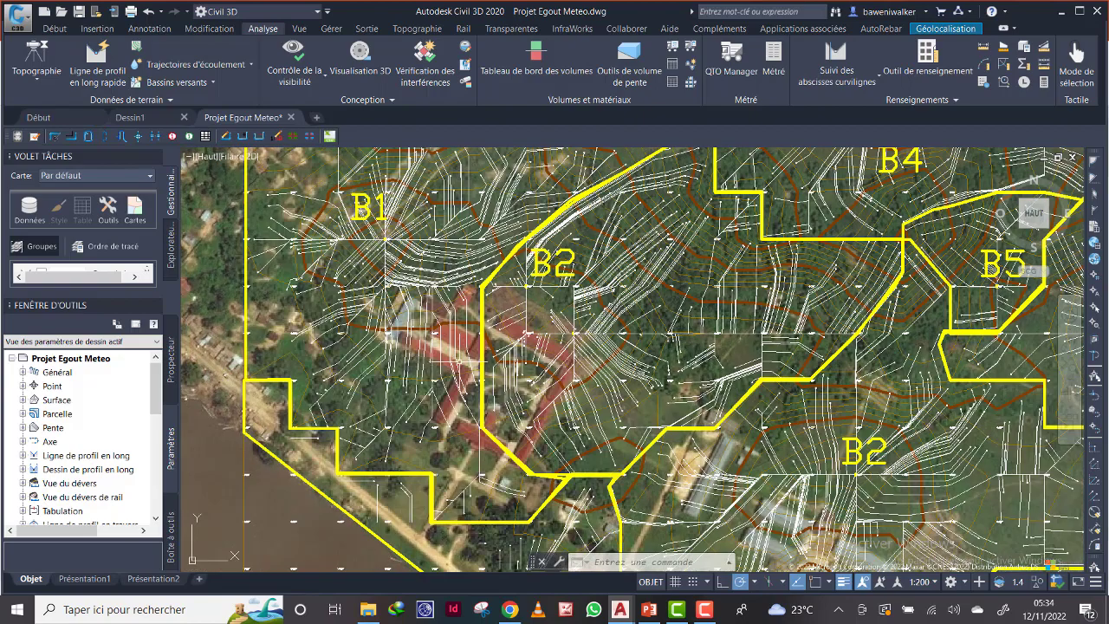
pyautogui.scroll(-4, 446, 319)
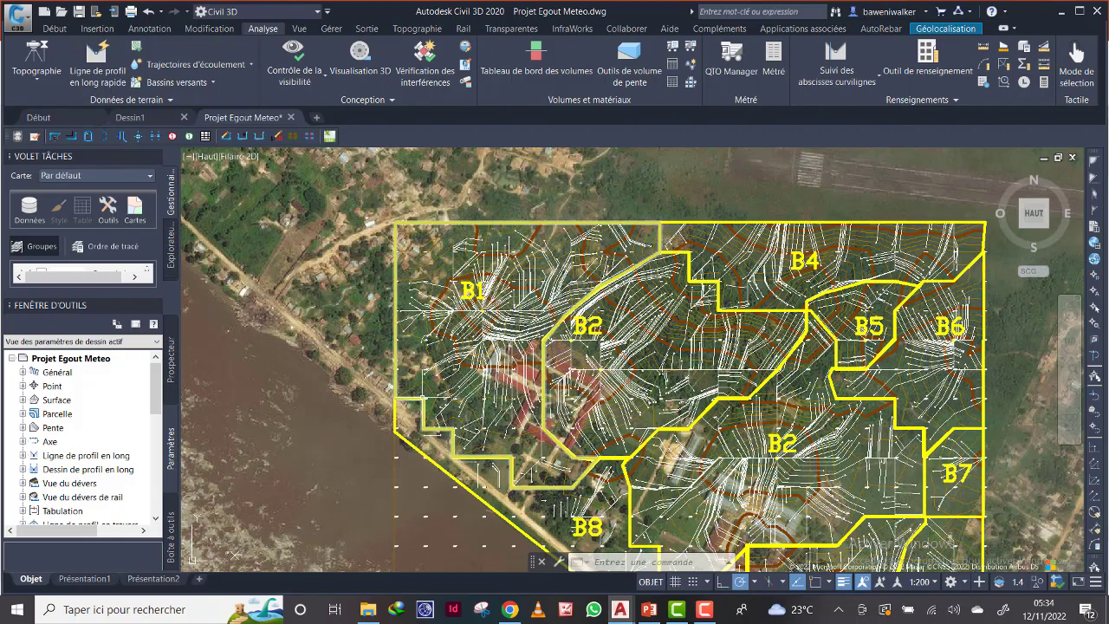
pyautogui.scroll(2, 442, 292)
pyautogui.moveTo(495, 366); pyautogui.dragTo(507, 301, button='middle')
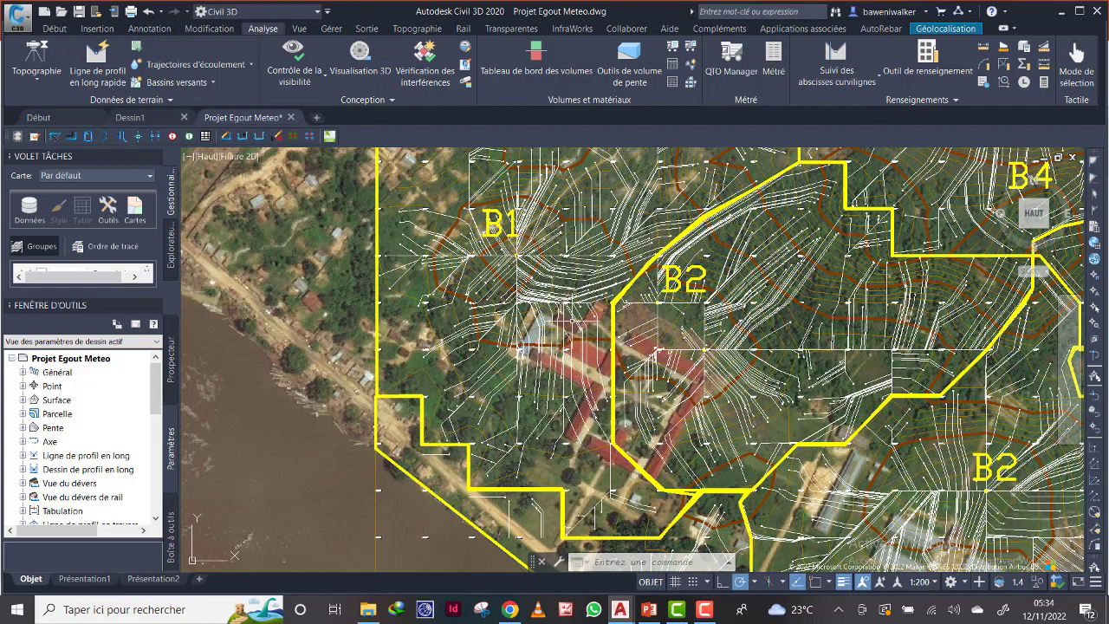
pyautogui.moveTo(569, 330); pyautogui.dragTo(573, 387, button='middle')
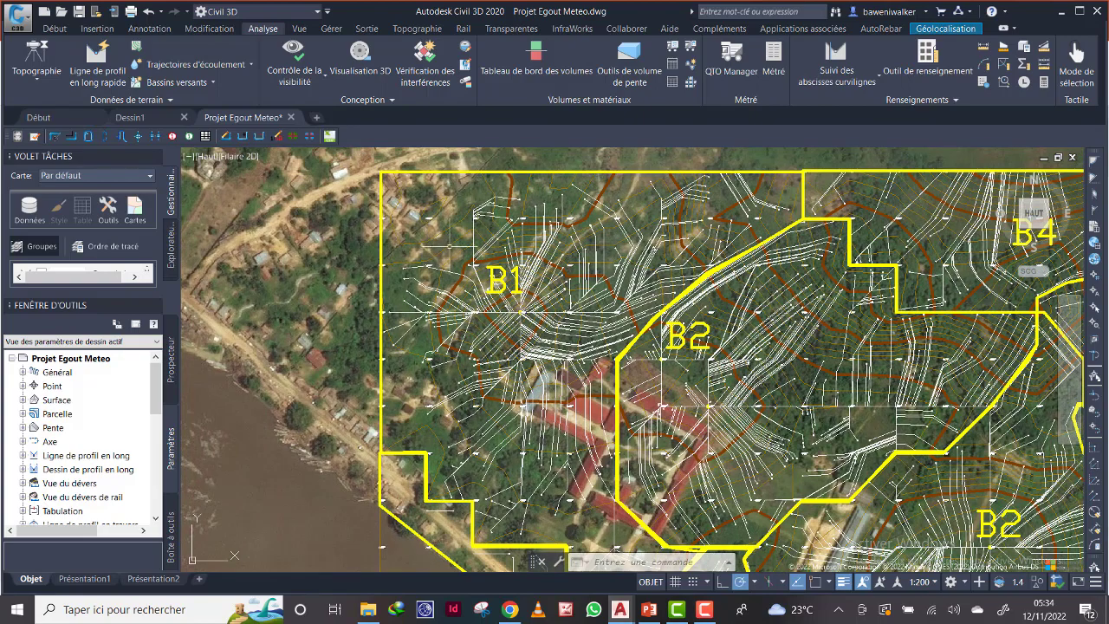
pyautogui.moveTo(596, 416); pyautogui.dragTo(577, 391, button='middle')
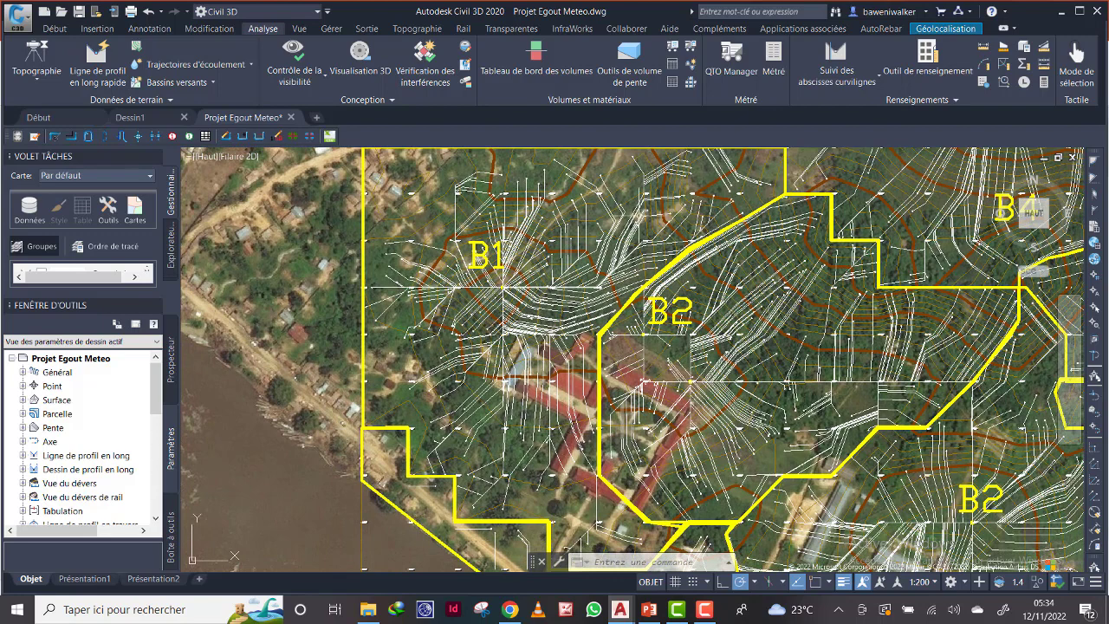
pyautogui.moveTo(639, 217); pyautogui.dragTo(632, 224, button='middle')
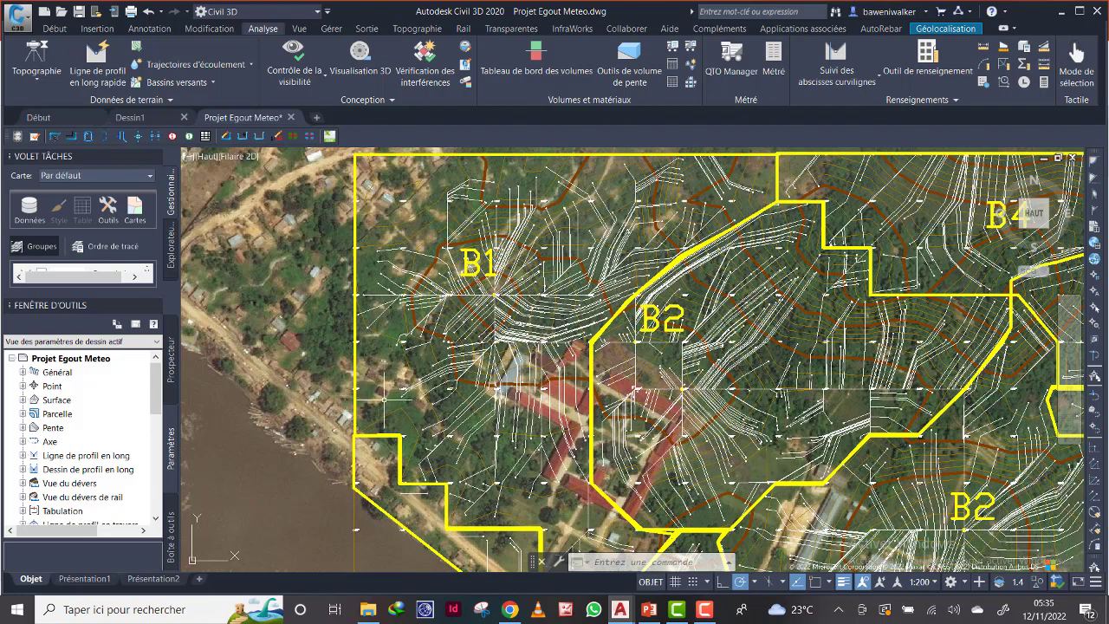
# Examine the terrain, contours and water flow paths in the northern part of sub-basin B1 up close.
pyautogui.moveTo(385, 192); pyautogui.dragTo(411, 266, button='middle')
pyautogui.scroll(5, 394, 258)
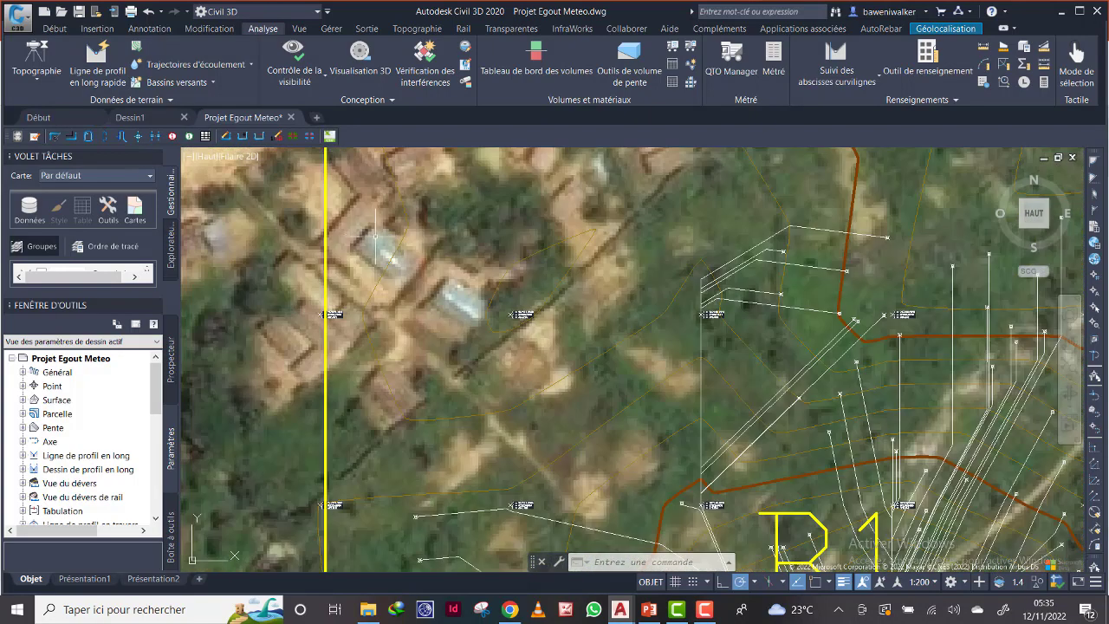
pyautogui.scroll(-2, 384, 256)
pyautogui.moveTo(386, 230); pyautogui.dragTo(400, 280, button='middle')
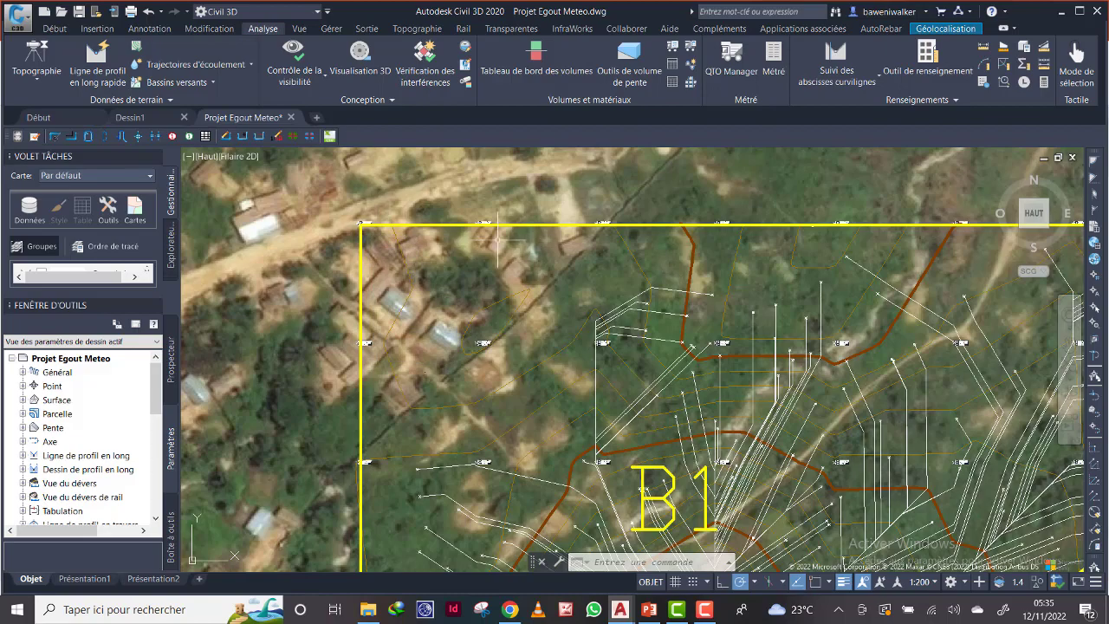
pyautogui.scroll(-2, 537, 325)
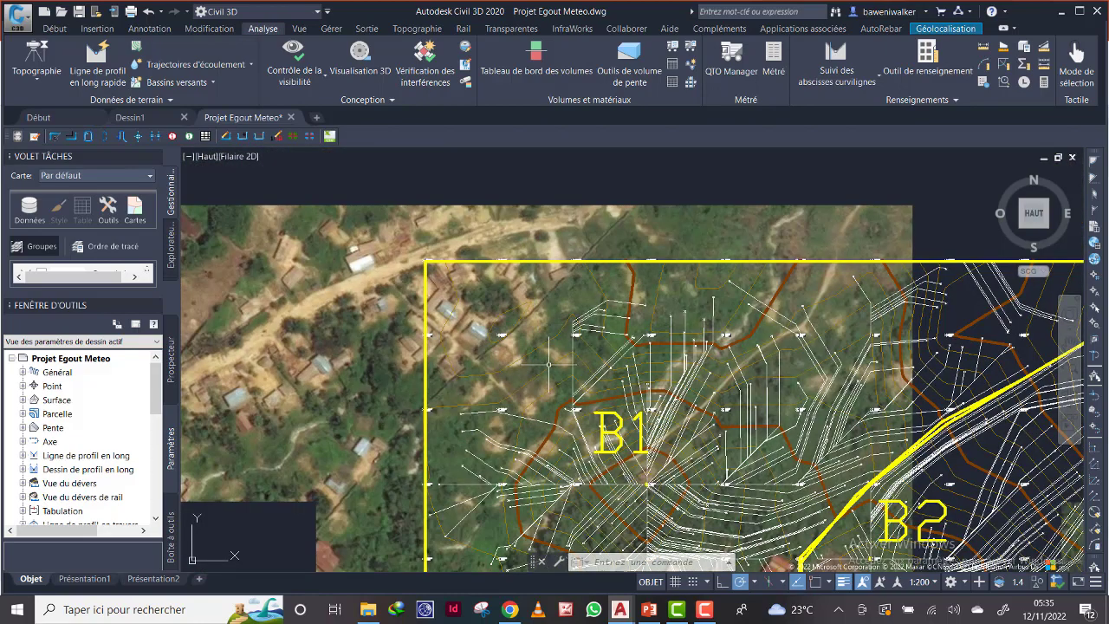
pyautogui.moveTo(550, 366); pyautogui.dragTo(494, 315, button='middle')
pyautogui.scroll(2, 454, 295)
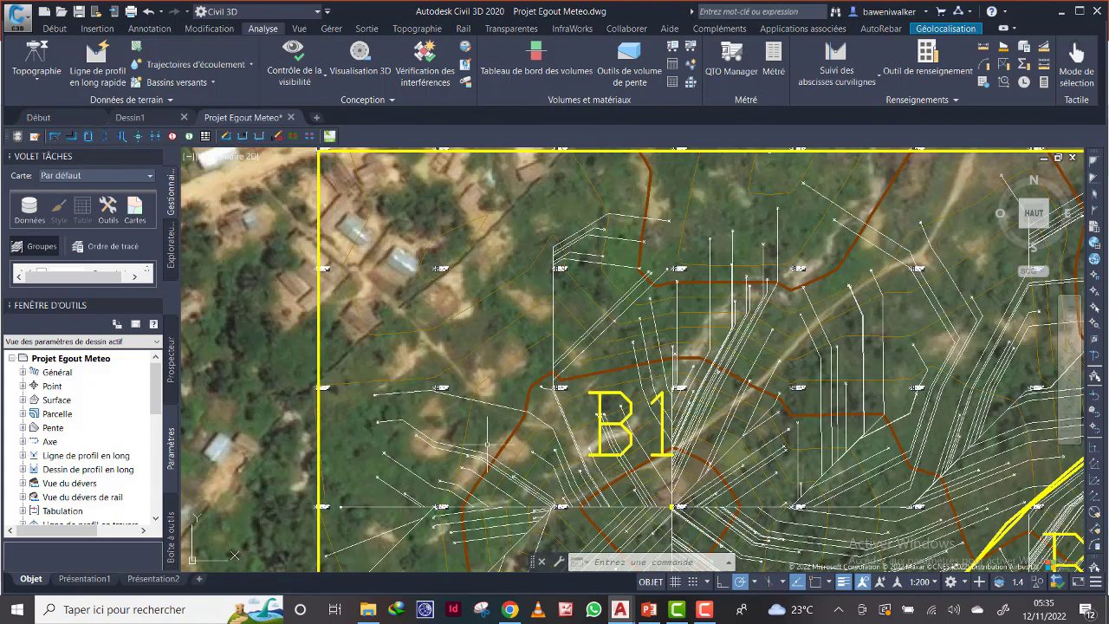
pyautogui.moveTo(515, 457); pyautogui.dragTo(503, 386, button='middle')
pyautogui.scroll(-2, 503, 385)
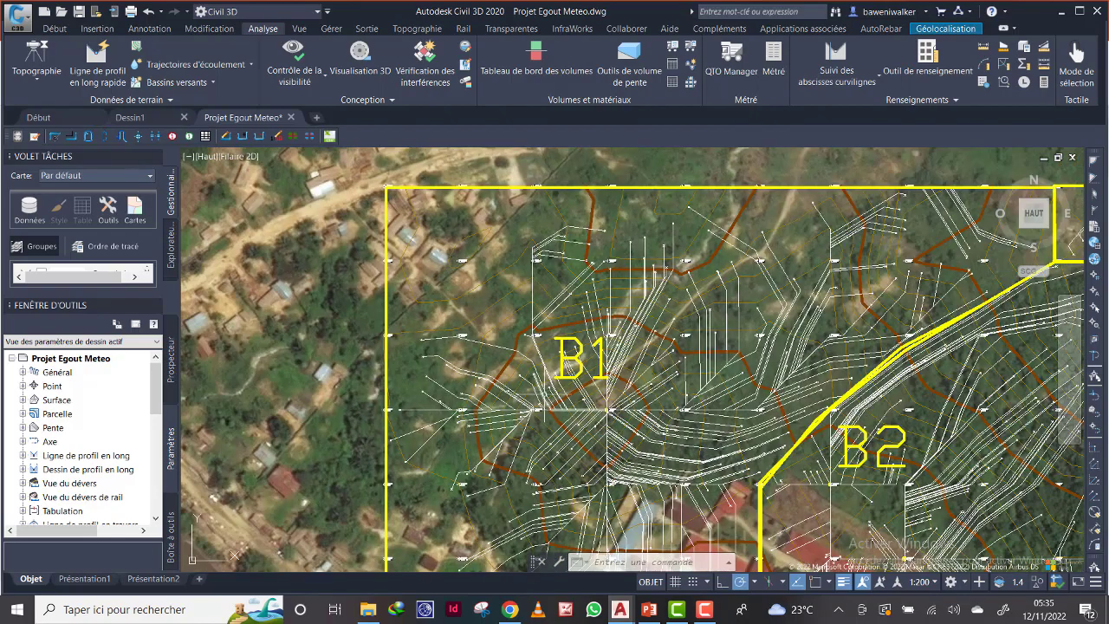
pyautogui.scroll(2, 785, 206)
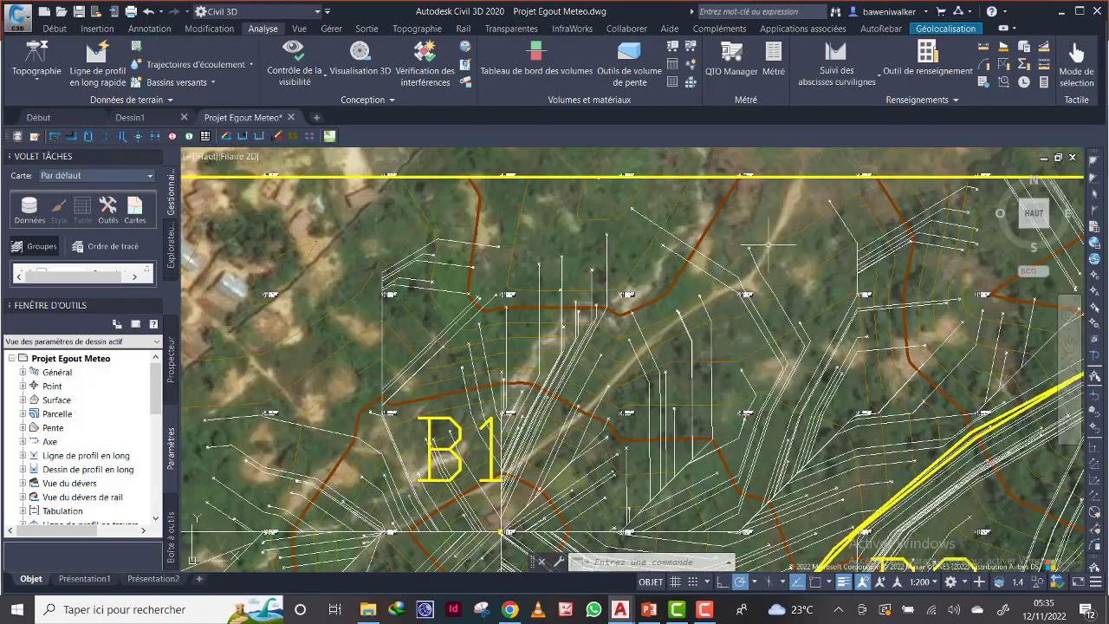
pyautogui.scroll(-1, 540, 360)
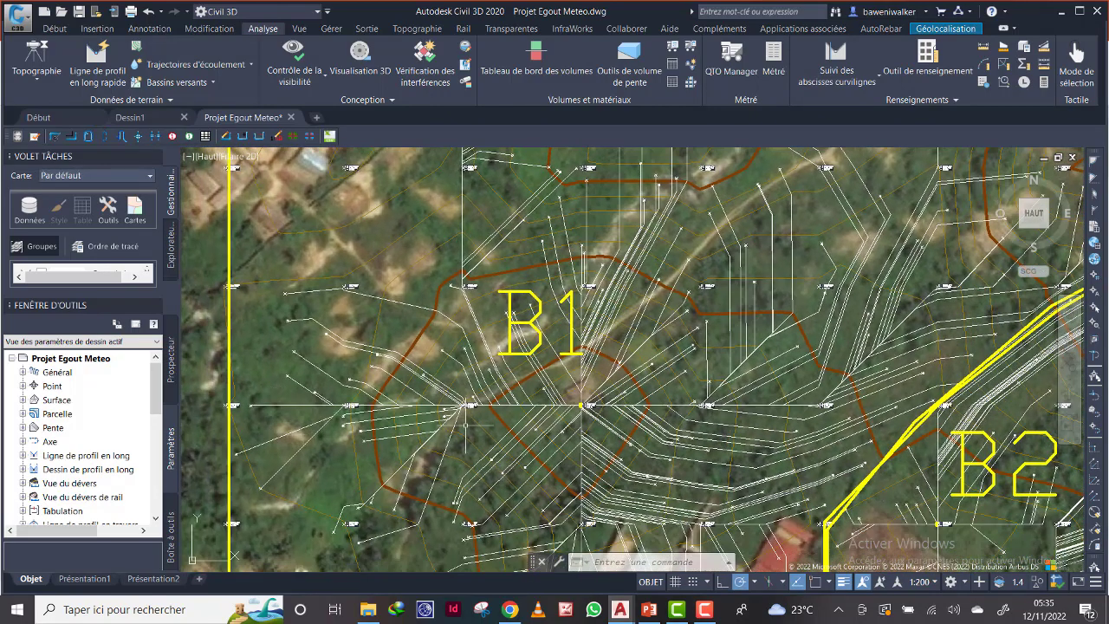
pyautogui.scroll(-2, 510, 421)
pyautogui.scroll(2, 458, 425)
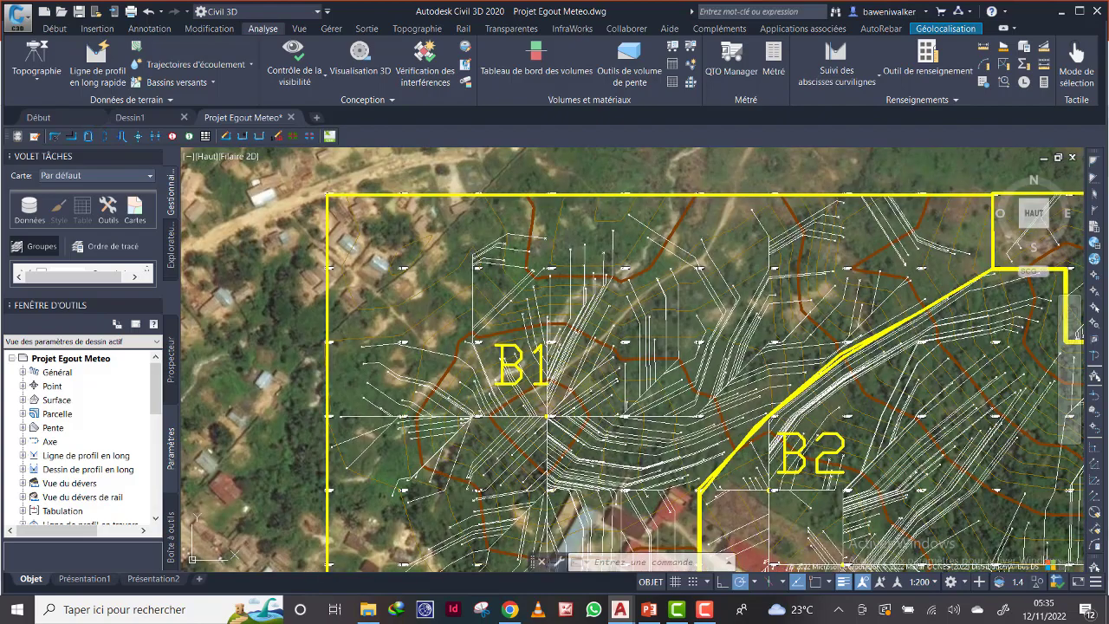
pyautogui.scroll(2, 353, 390)
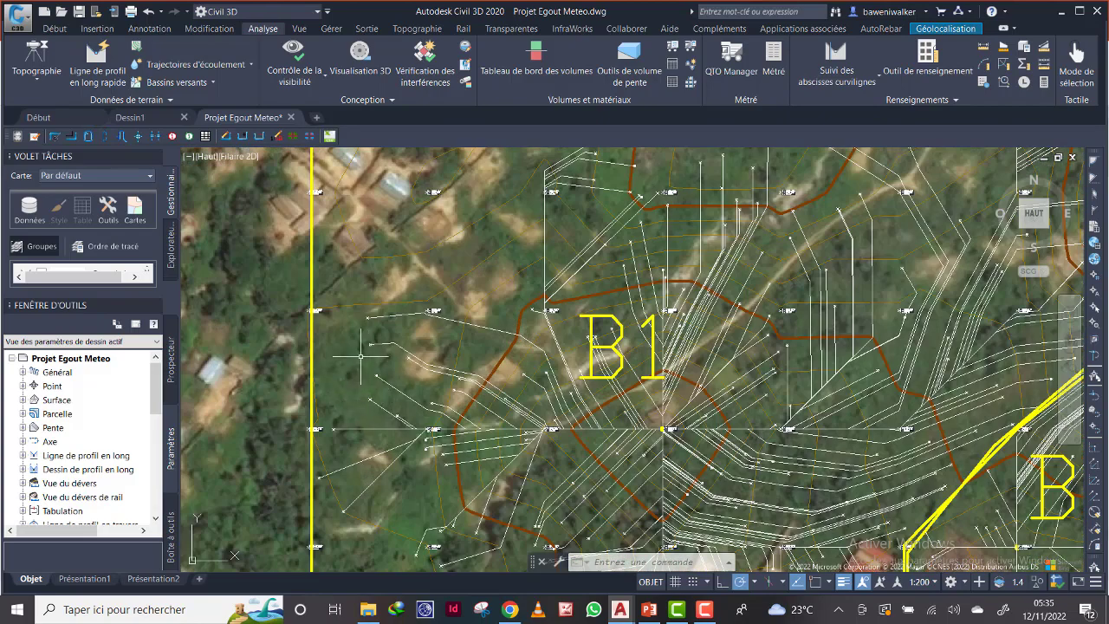
# Examine the flow paths around the red-roofed buildings in sub-basin B1 and compare them with the whole basin layout.
pyautogui.scroll(-5, 390, 378)
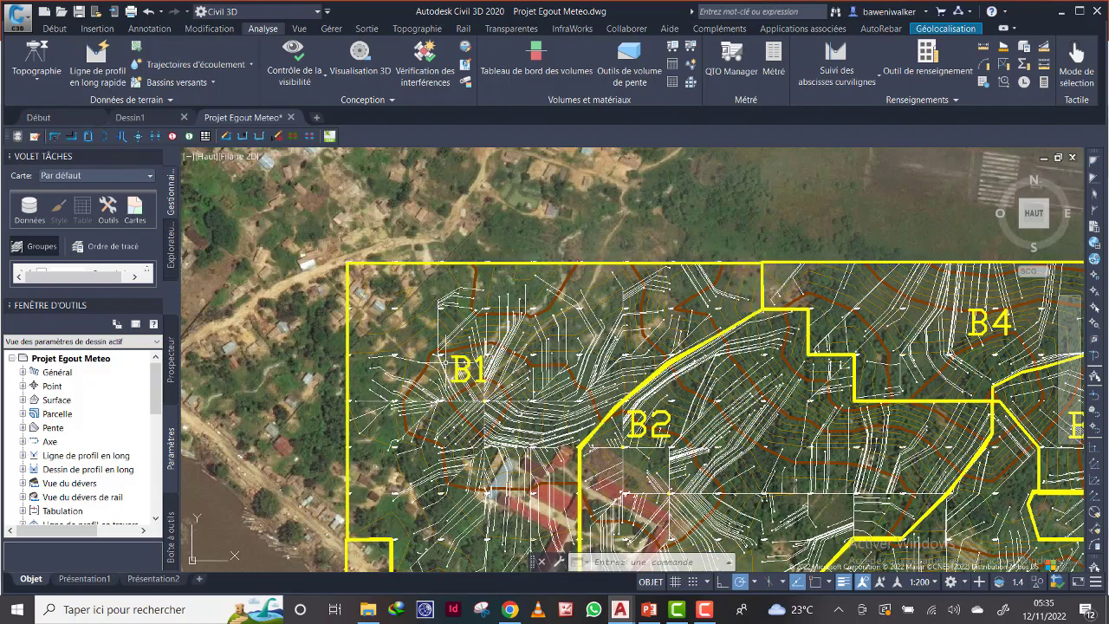
pyautogui.scroll(2, 478, 407)
pyautogui.scroll(-5, 478, 407)
pyautogui.scroll(6, 500, 420)
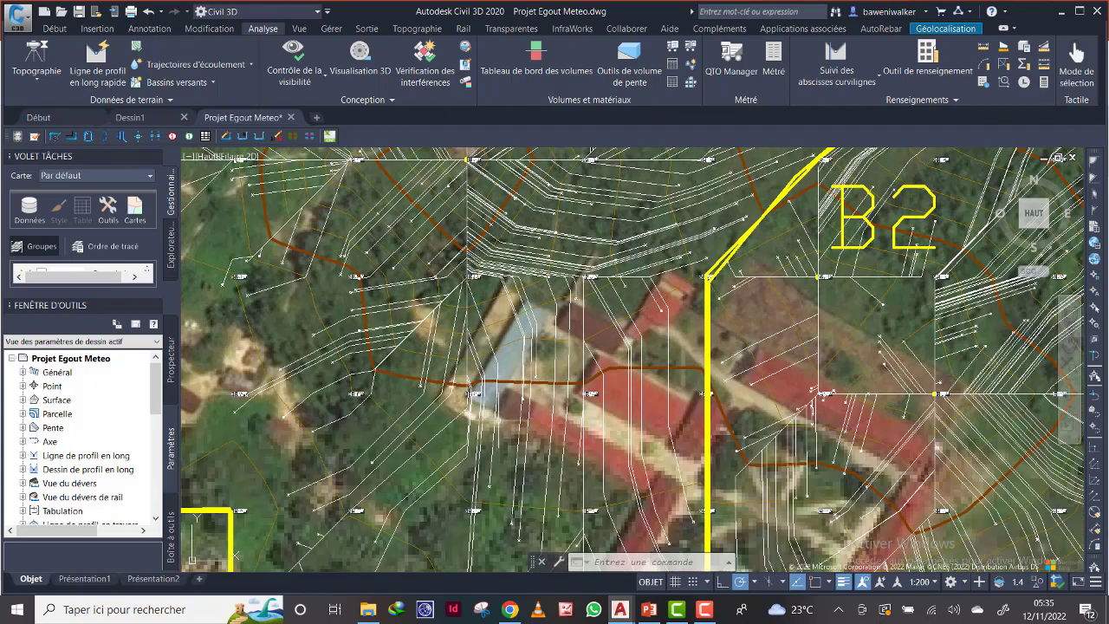
pyautogui.scroll(-3, 579, 411)
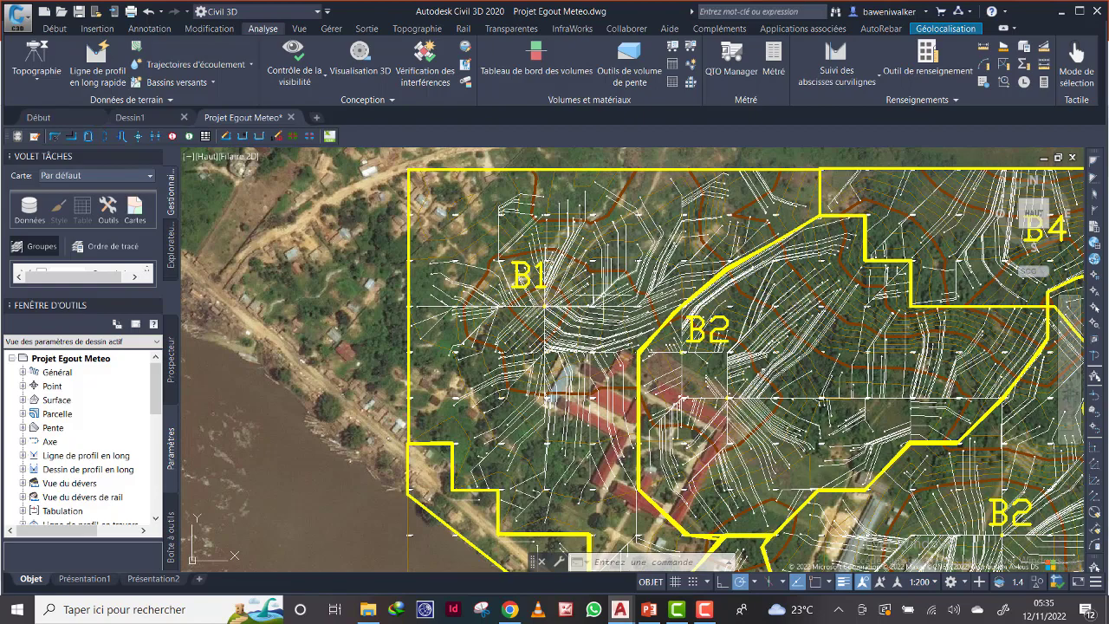
pyautogui.scroll(-2, 567, 278)
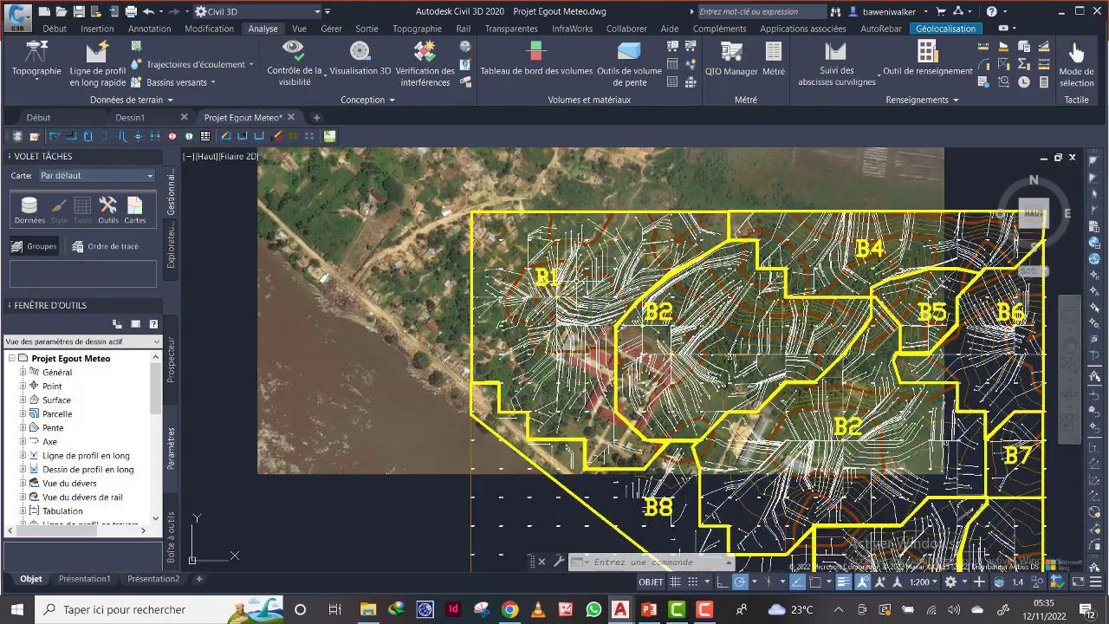
pyautogui.moveTo(565, 296); pyautogui.dragTo(489, 290, button='middle')
pyautogui.scroll(2, 485, 277)
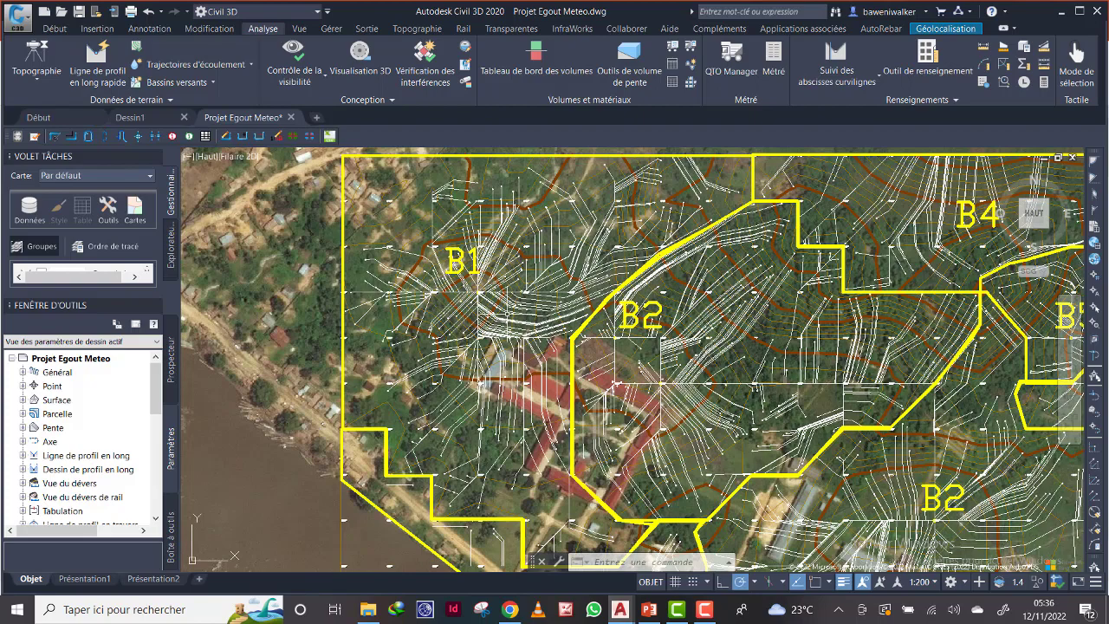
# Examine the built-up and vegetated areas of sub-basin B1, including the red-roofed buildings along its boundary with B2.
pyautogui.moveTo(512, 316); pyautogui.dragTo(506, 313, button='middle')
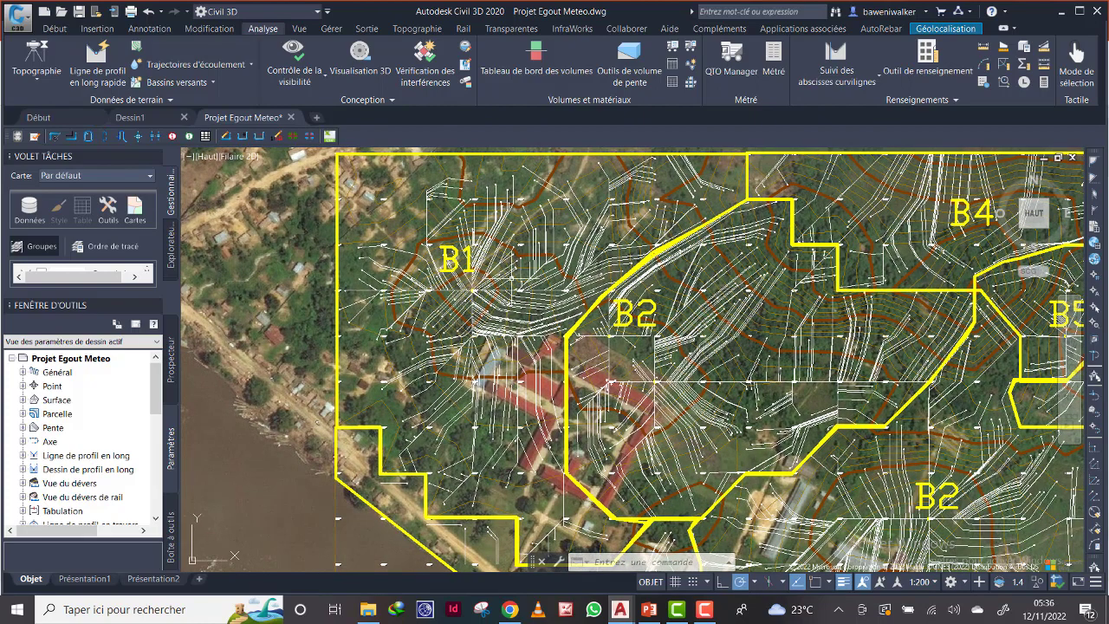
pyautogui.click(705, 610)
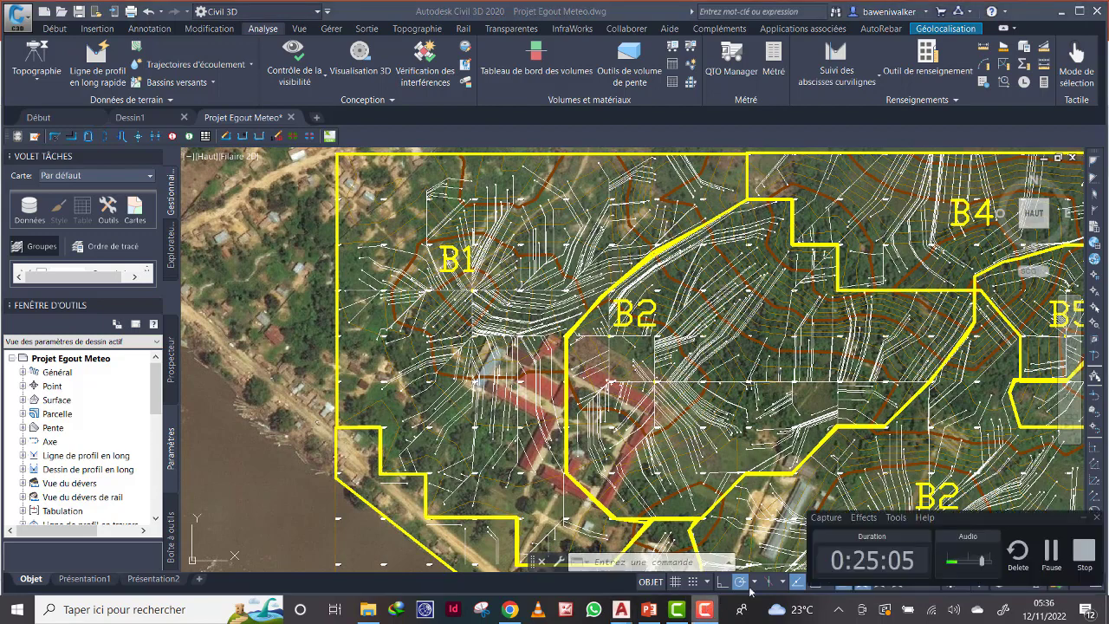
pyautogui.click(705, 610)
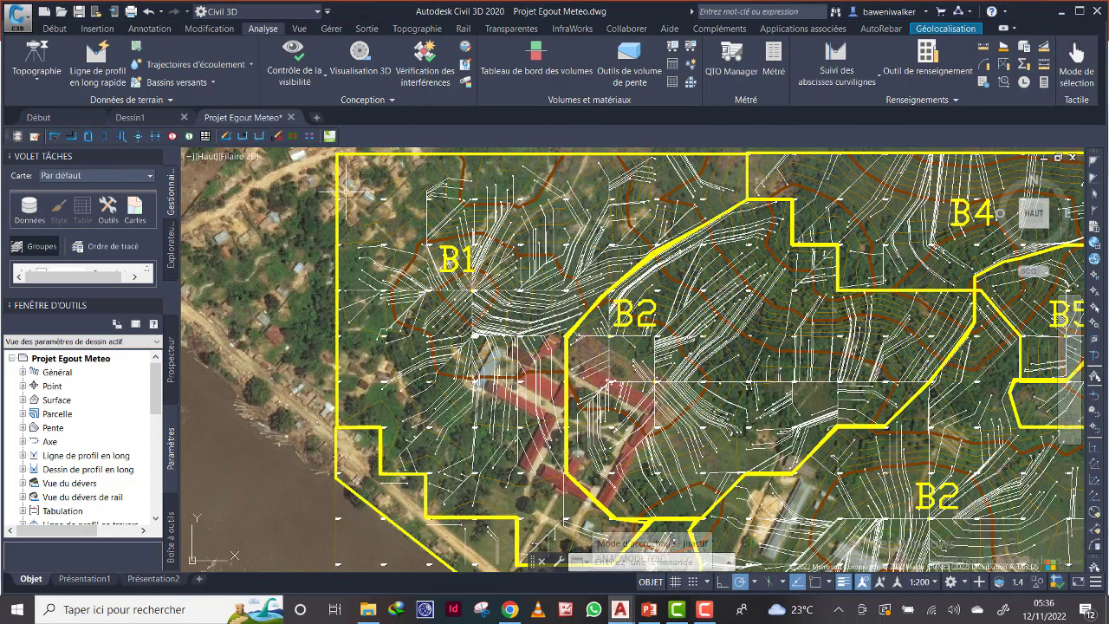
pyautogui.moveTo(486, 295)
pyautogui.mouseDown(button='middle')
pyautogui.moveTo(461, 286)
pyautogui.moveTo(471, 325)
pyautogui.mouseUp(button='middle')
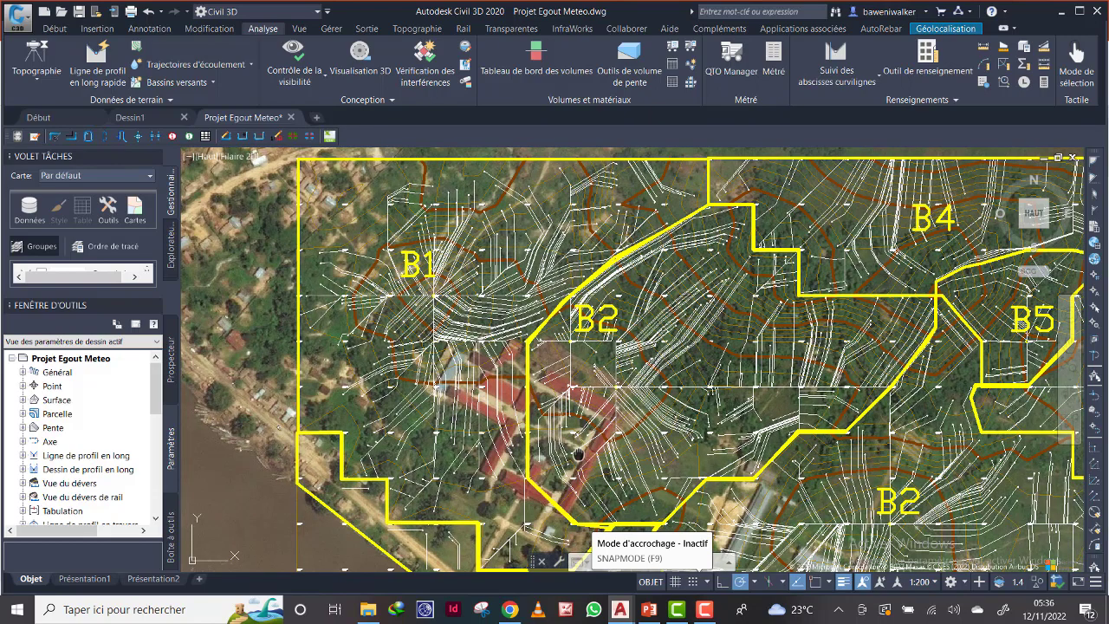
pyautogui.moveTo(579, 454); pyautogui.dragTo(533, 450, button='middle')
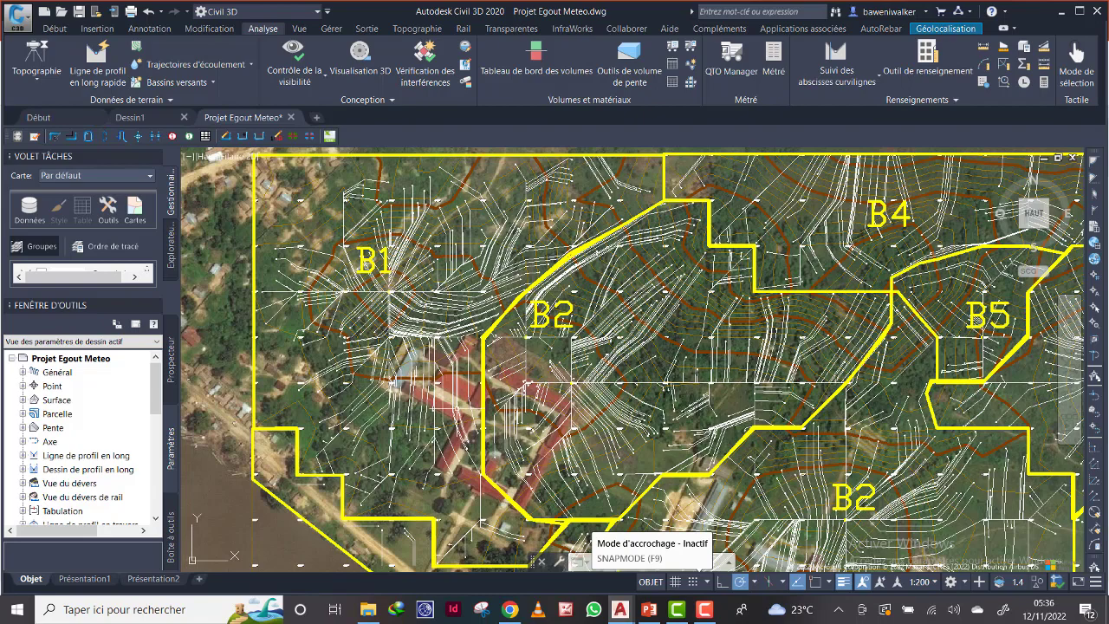
pyautogui.moveTo(449, 300); pyautogui.dragTo(463, 322, button='middle')
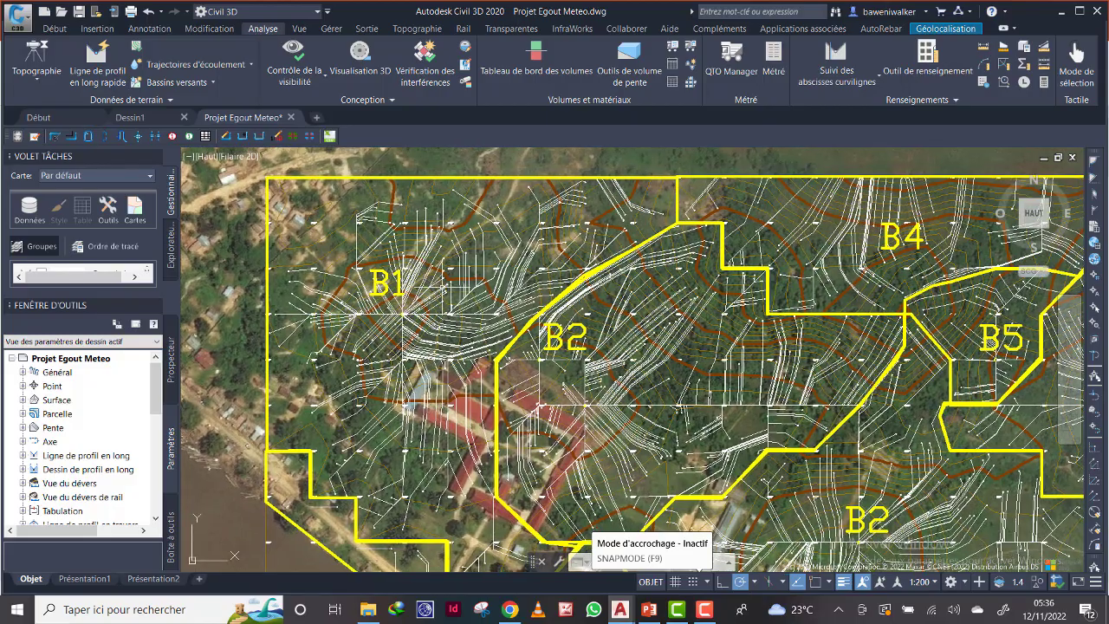
pyautogui.scroll(1, 533, 248)
pyautogui.scroll(-1, 556, 267)
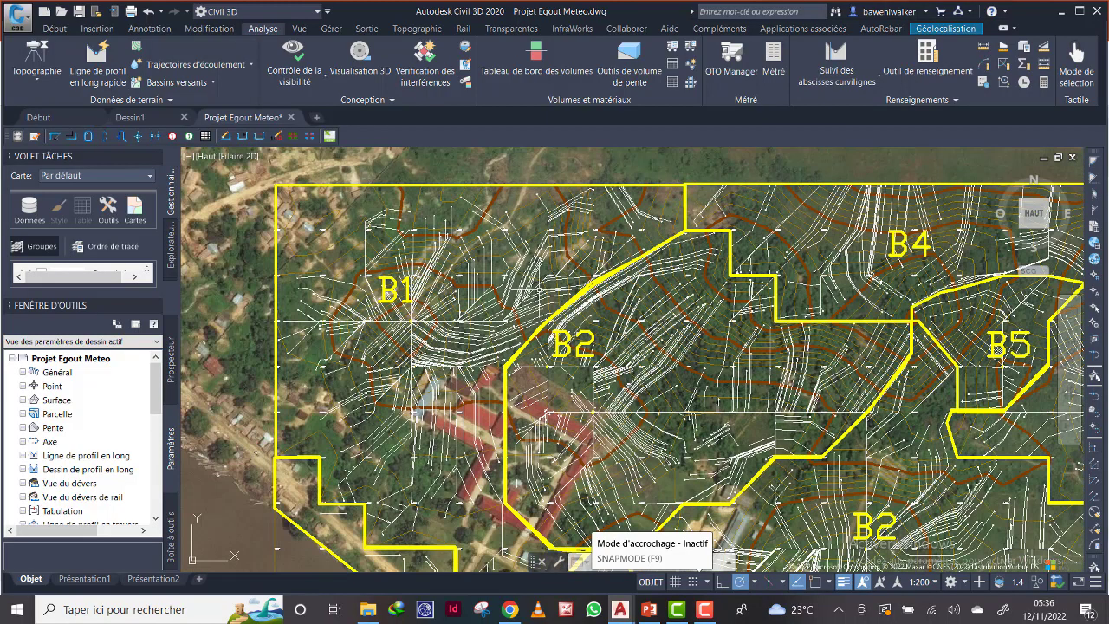
pyautogui.moveTo(505, 280); pyautogui.dragTo(495, 260, button='middle')
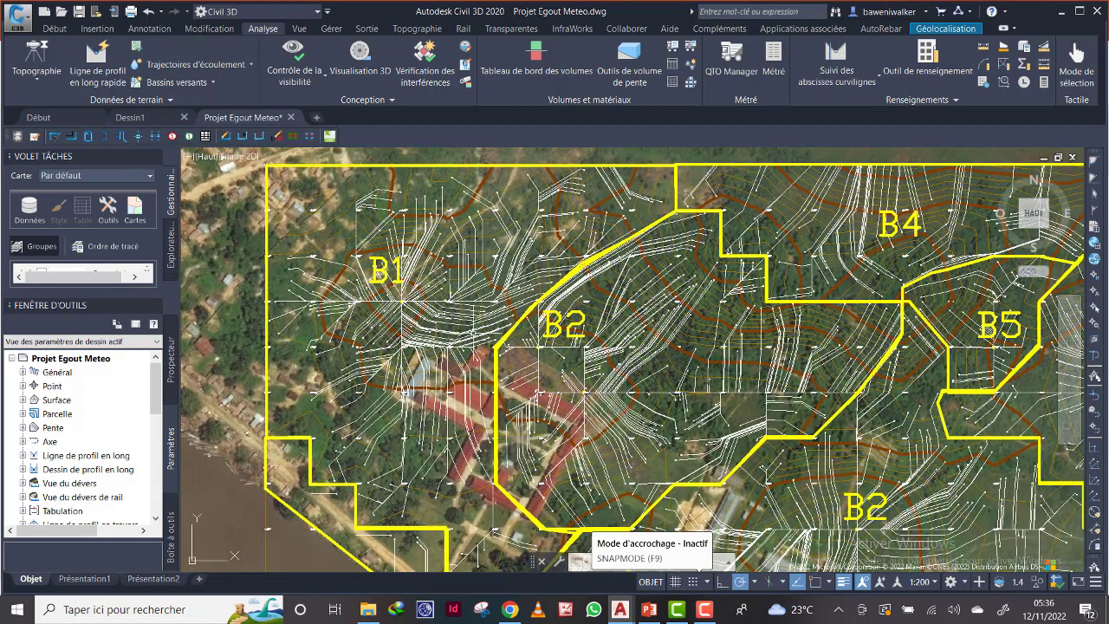
pyautogui.moveTo(476, 362); pyautogui.dragTo(472, 350, button='middle')
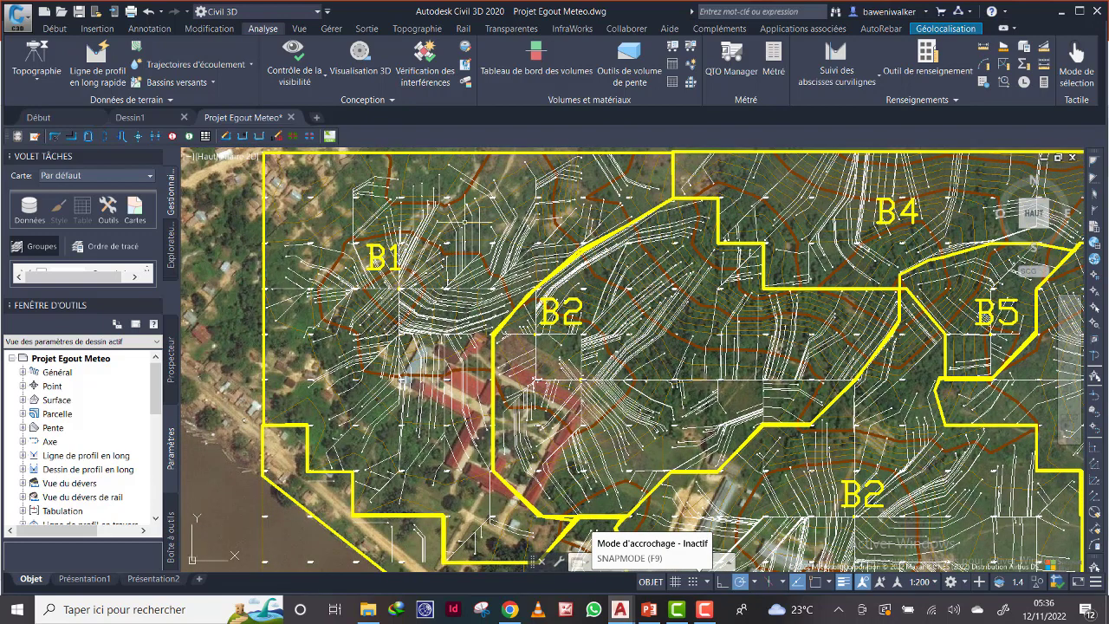
# Create a new layer named Suf Imp and set its colour to red.
pyautogui.click(55, 29)
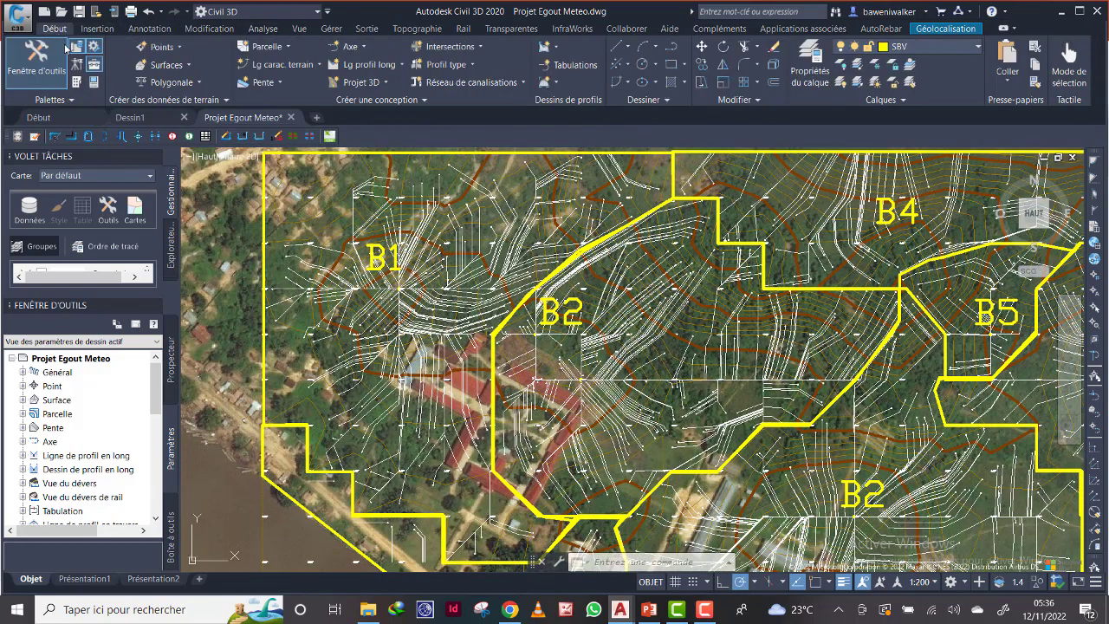
pyautogui.click(810, 62)
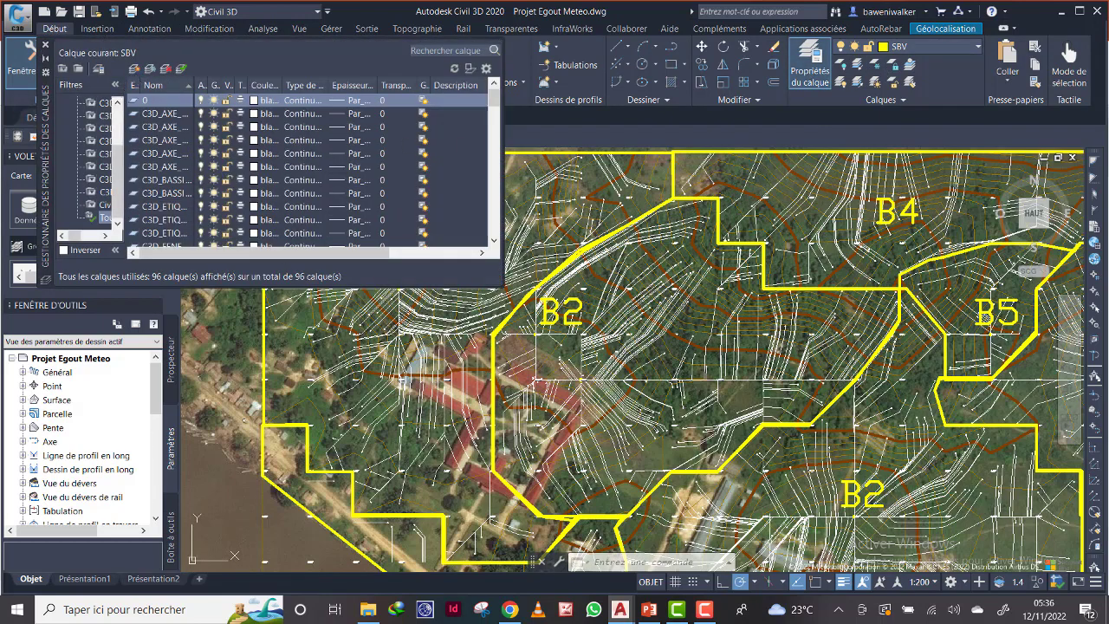
pyautogui.click(705, 609)
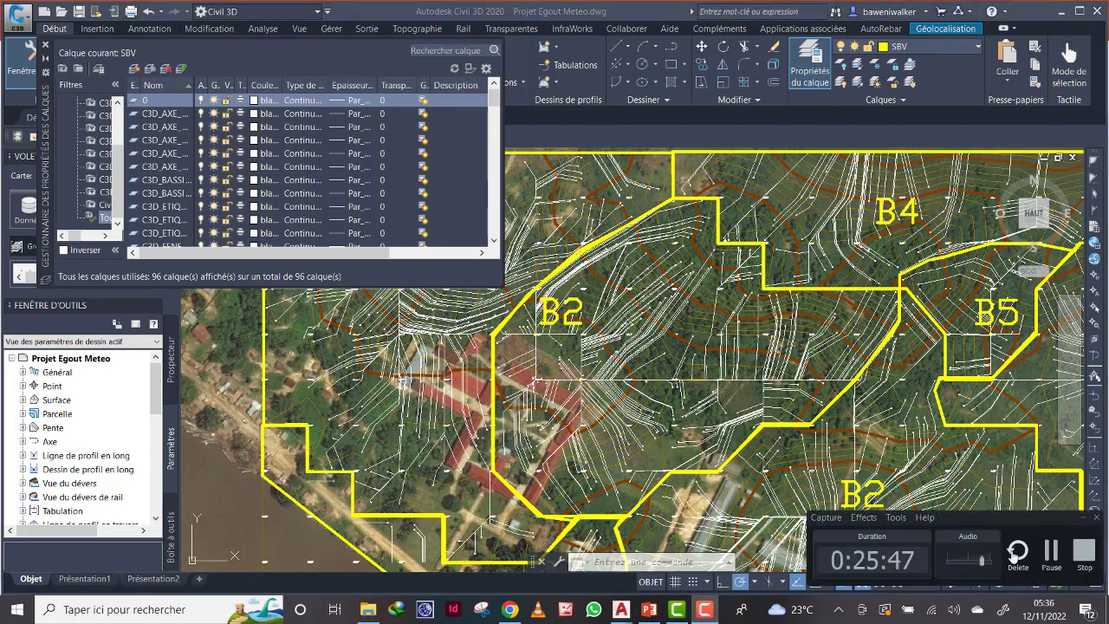
pyautogui.click(1051, 552)
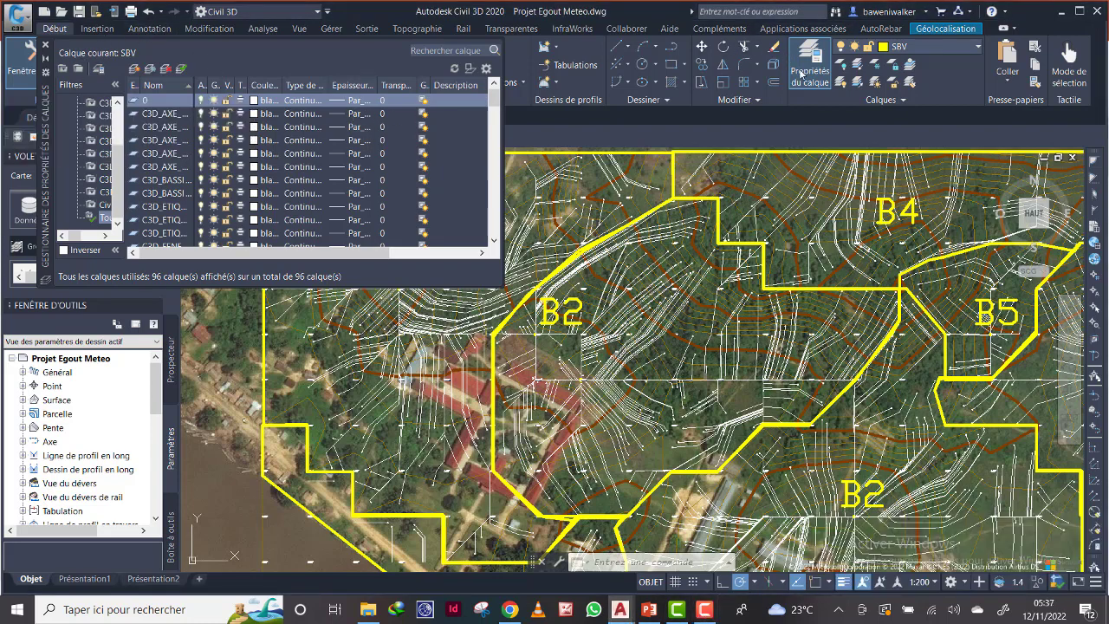
pyautogui.click(133, 70)
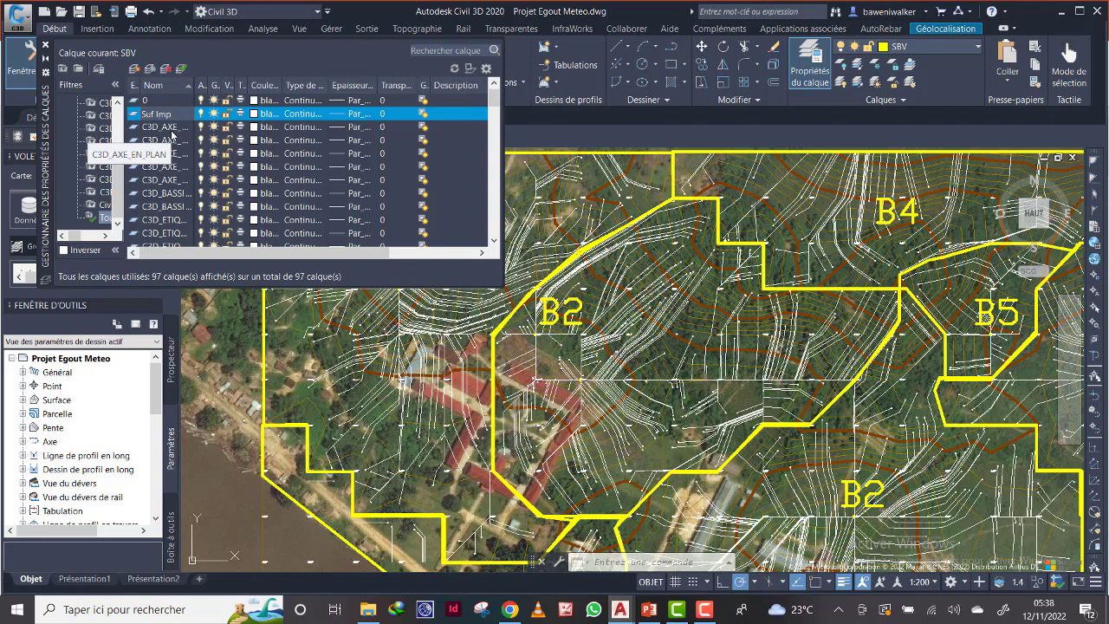
pyautogui.click(267, 117)
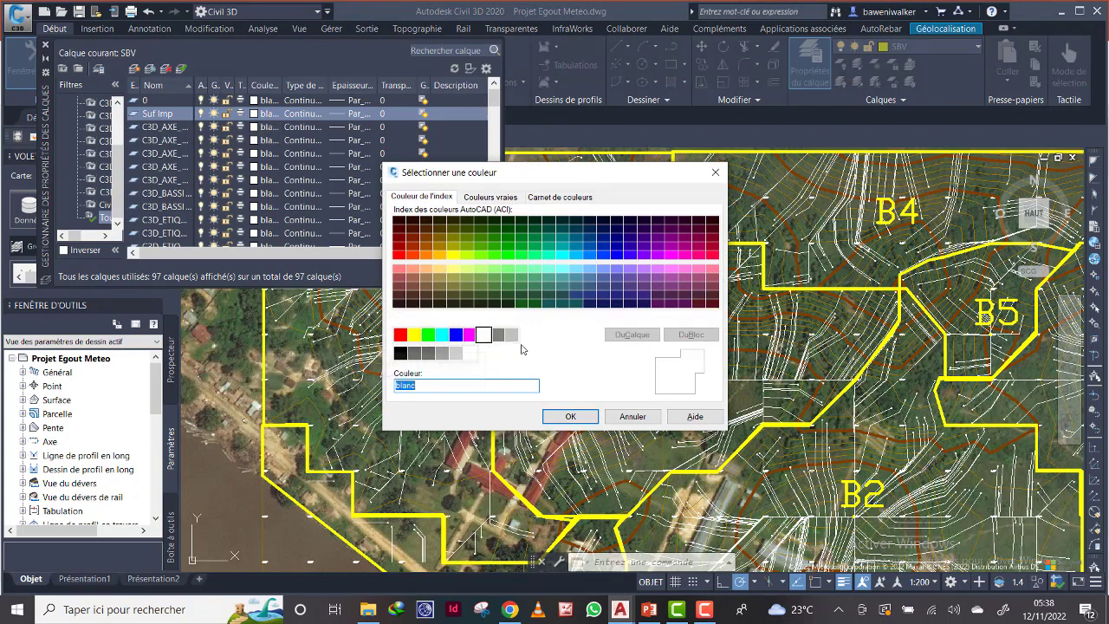
pyautogui.click(405, 339)
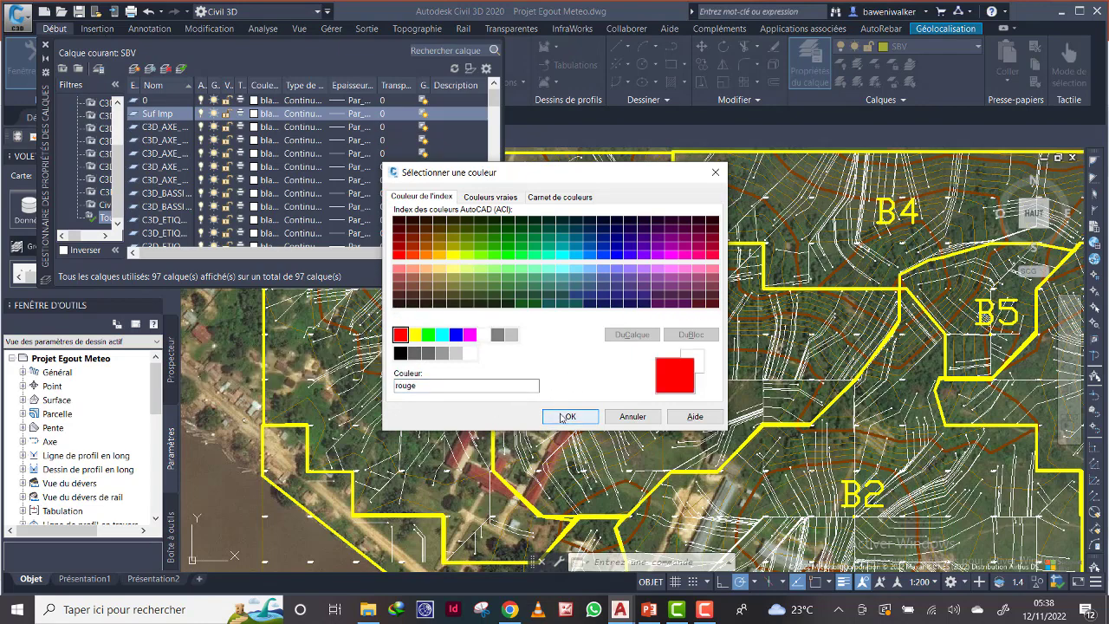
pyautogui.click(568, 416)
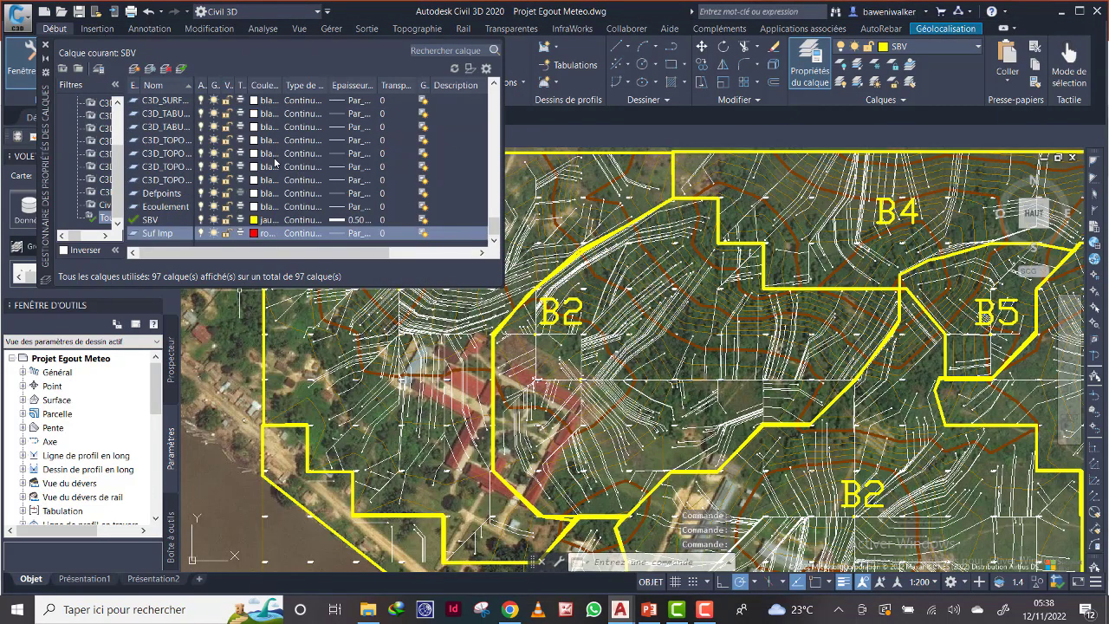
# Set the Suf Imp layer's lineweight to 0.30 mm and make it the current layer.
pyautogui.click(343, 235)
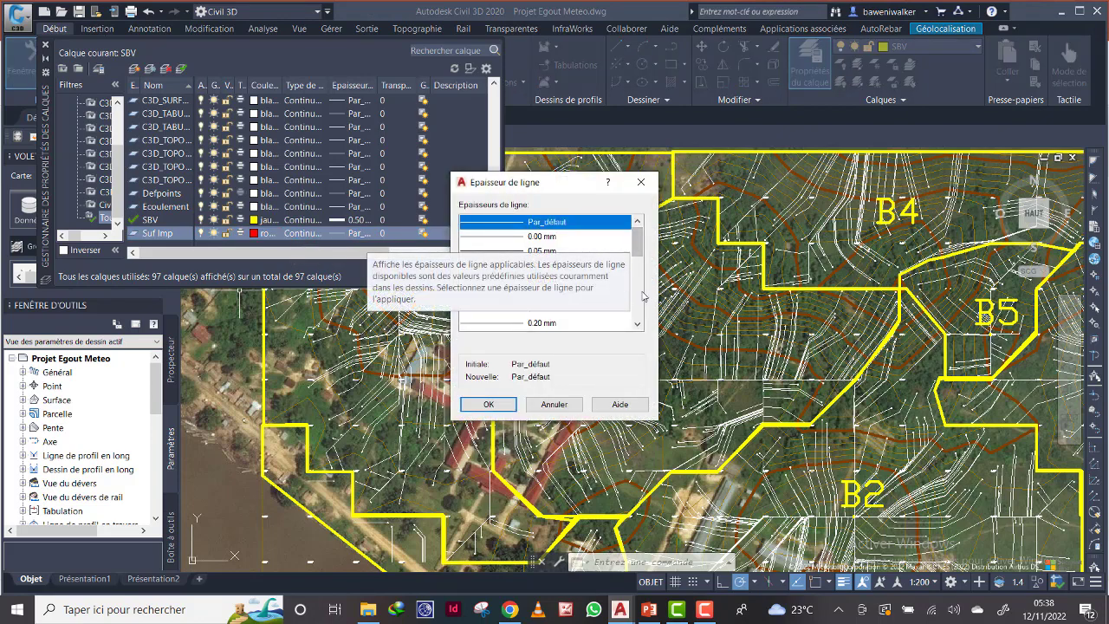
pyautogui.click(638, 325)
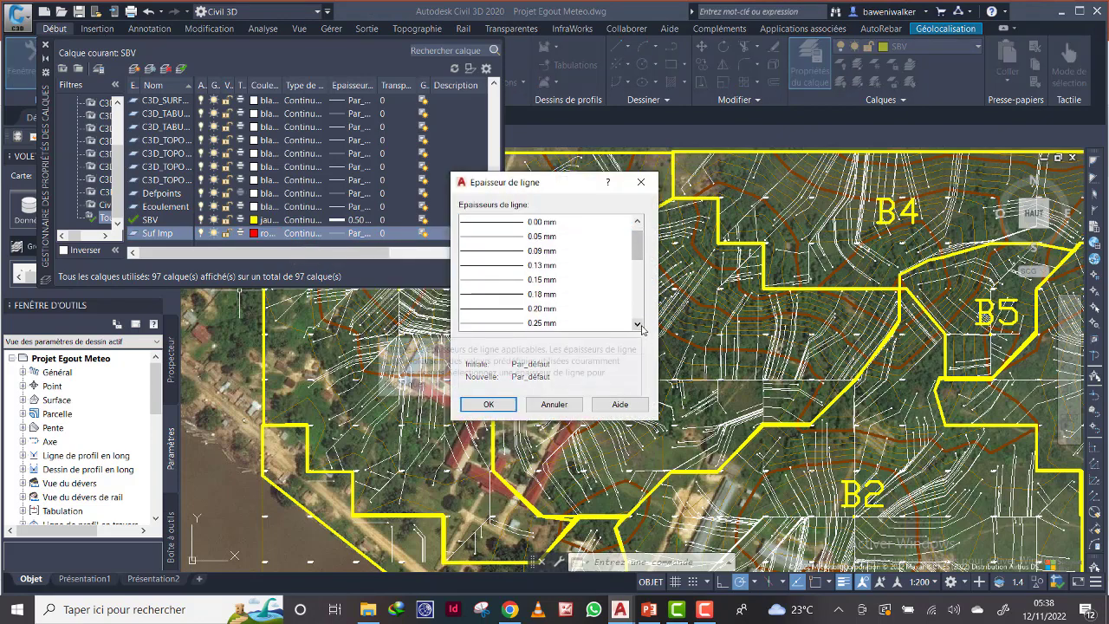
pyautogui.click(640, 325)
pyautogui.click(639, 325)
pyautogui.click(639, 325)
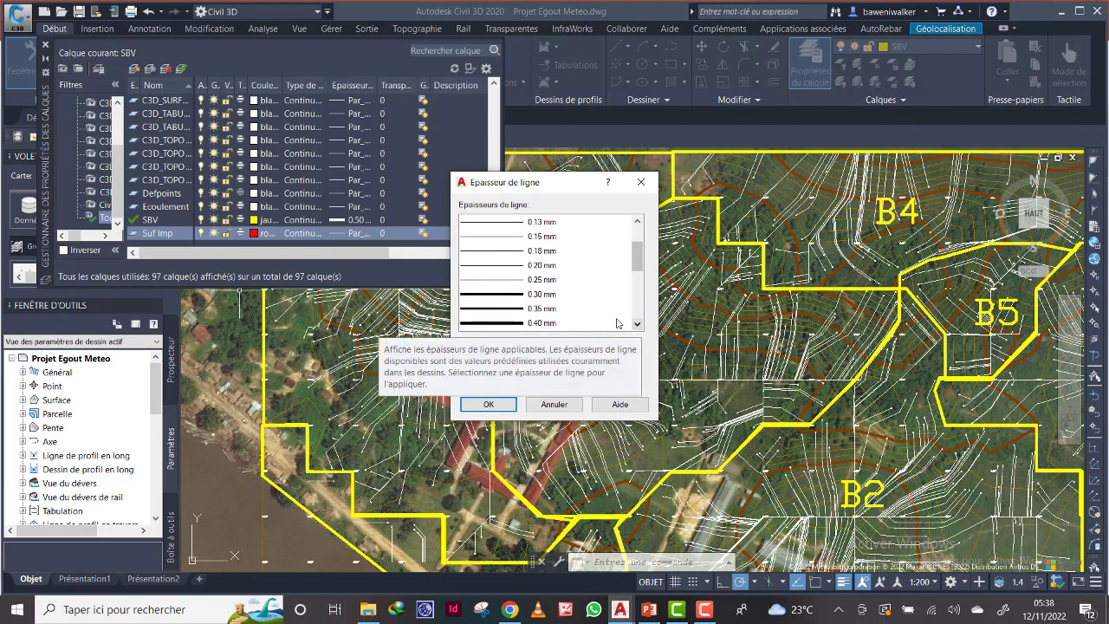
pyautogui.click(503, 297)
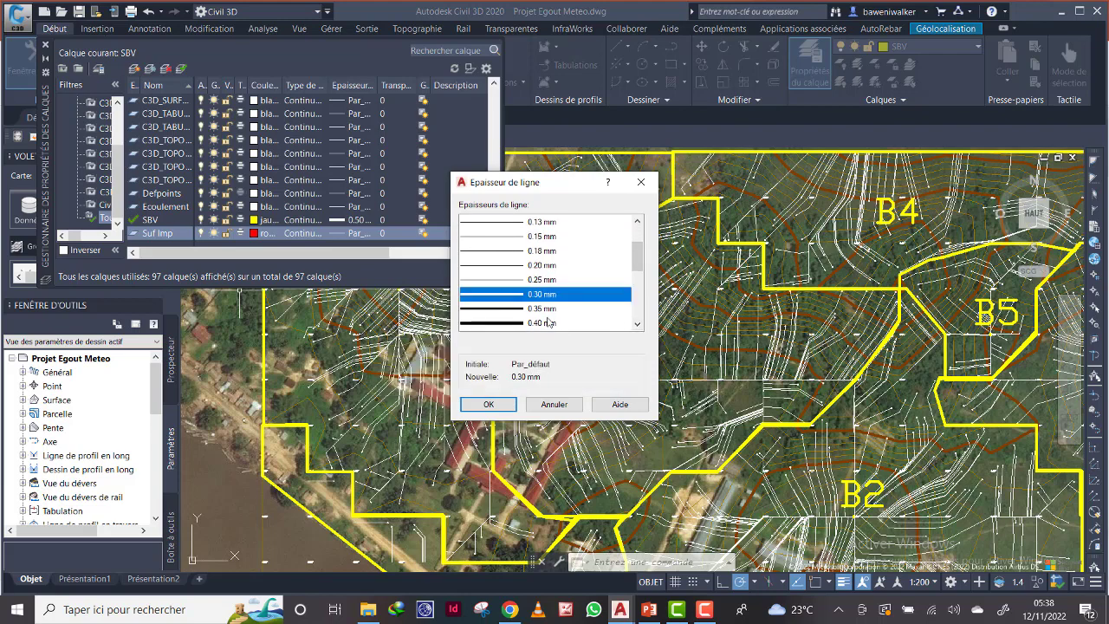
pyautogui.click(489, 403)
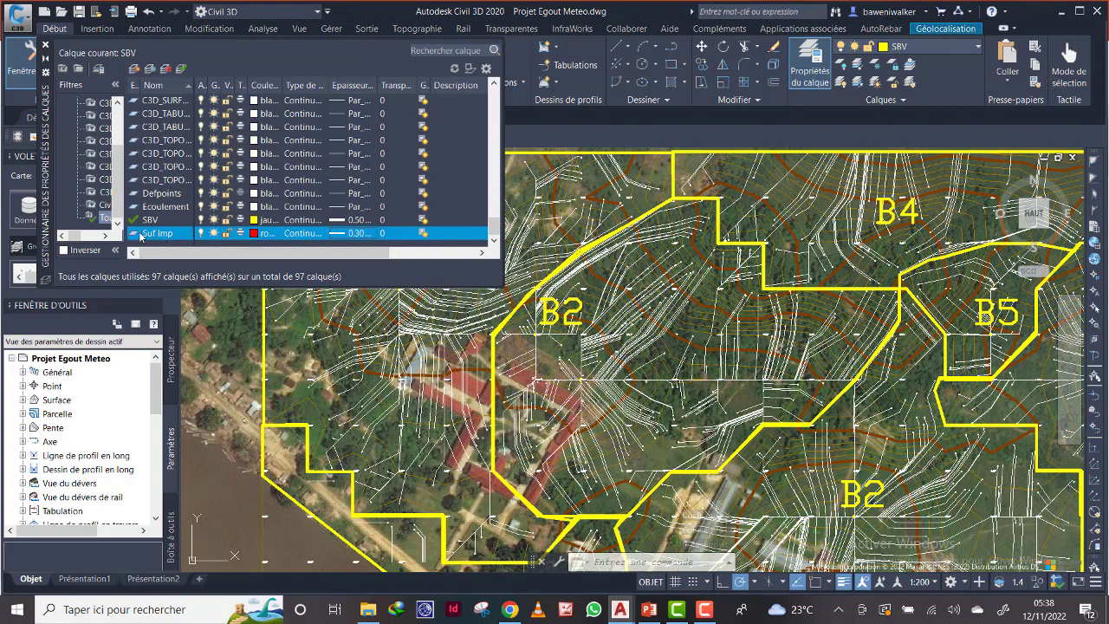
pyautogui.doubleClick(141, 235)
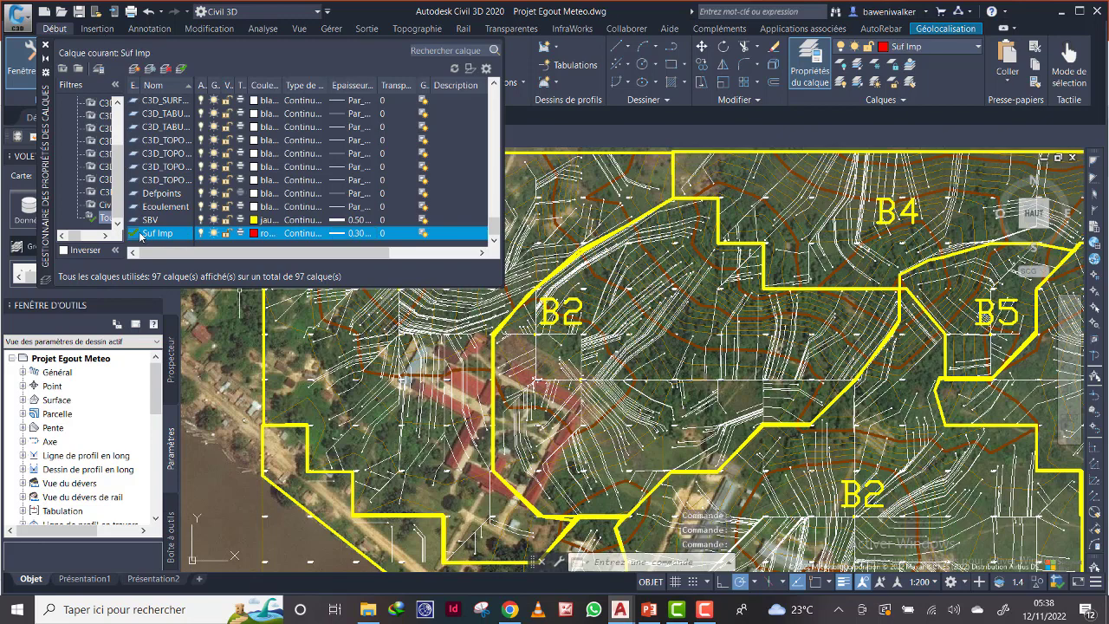
pyautogui.click(47, 45)
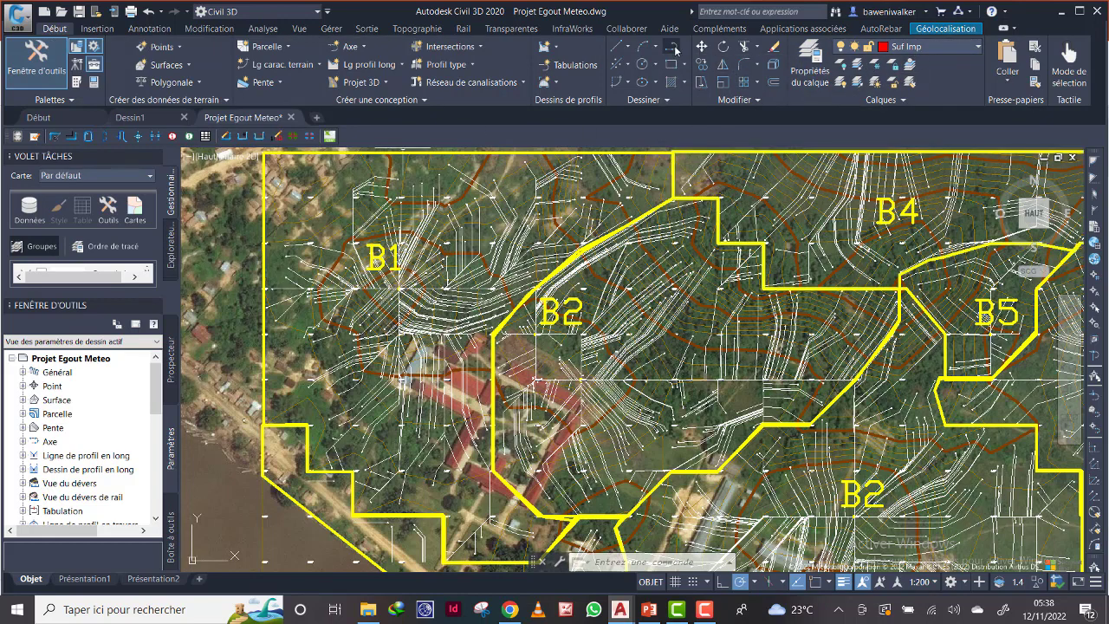
# Start a polyline at the bend in the B1/B2 boundary and trace it southeast to the southern red-roofed building's end.
pyautogui.click(675, 53)
pyautogui.moveTo(450, 462); pyautogui.dragTo(519, 417, button='middle')
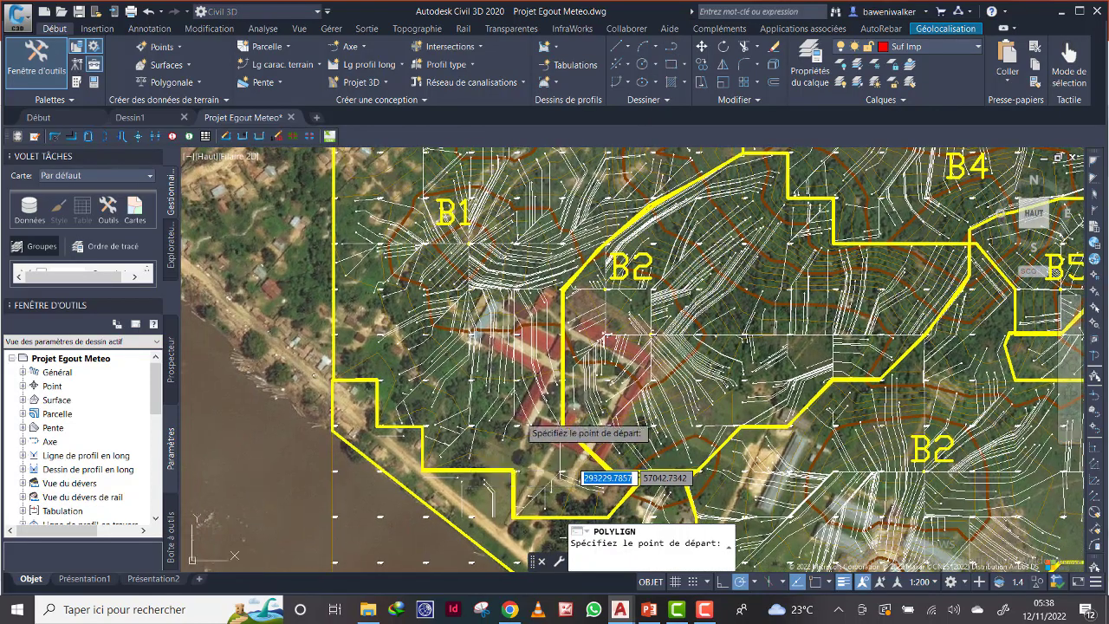
pyautogui.scroll(4, 527, 393)
pyautogui.scroll(-4, 538, 367)
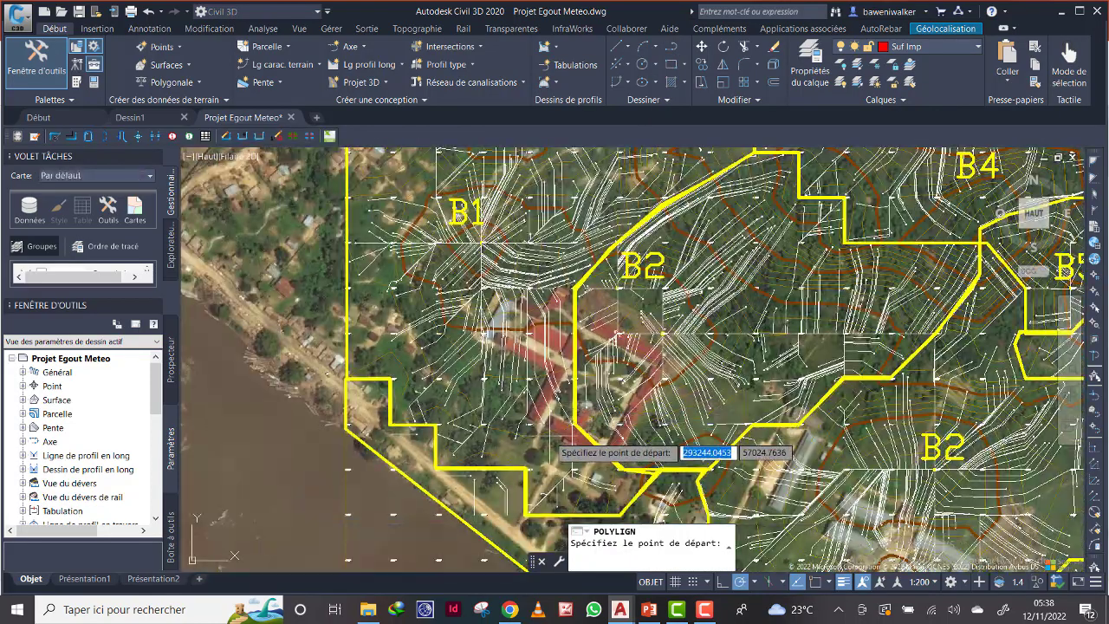
pyautogui.scroll(5, 556, 411)
pyautogui.scroll(-3, 541, 425)
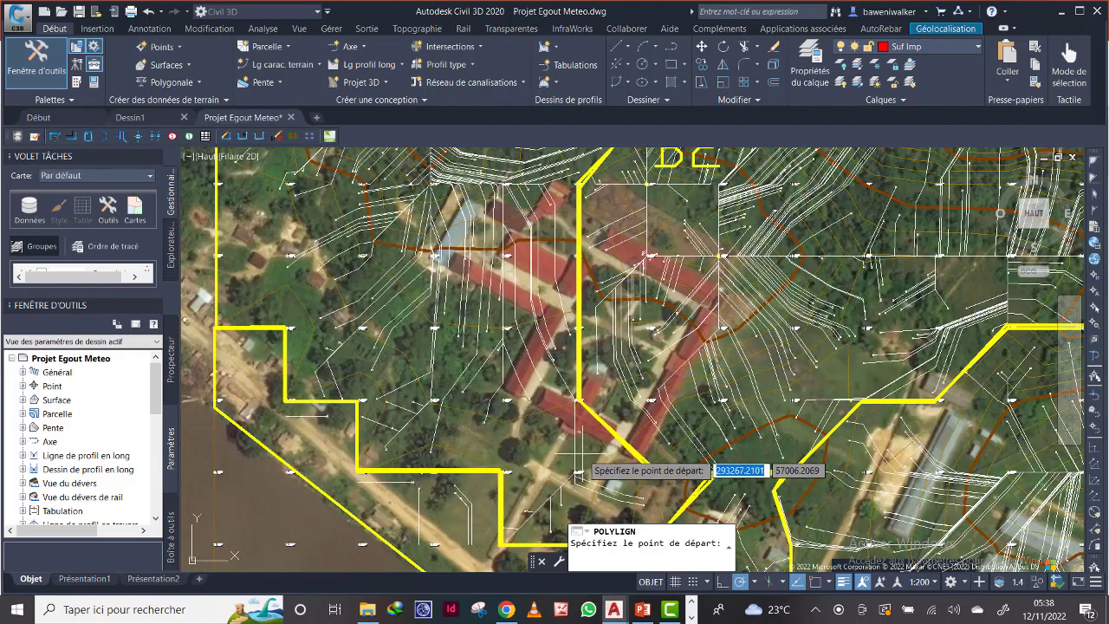
pyautogui.scroll(4, 572, 429)
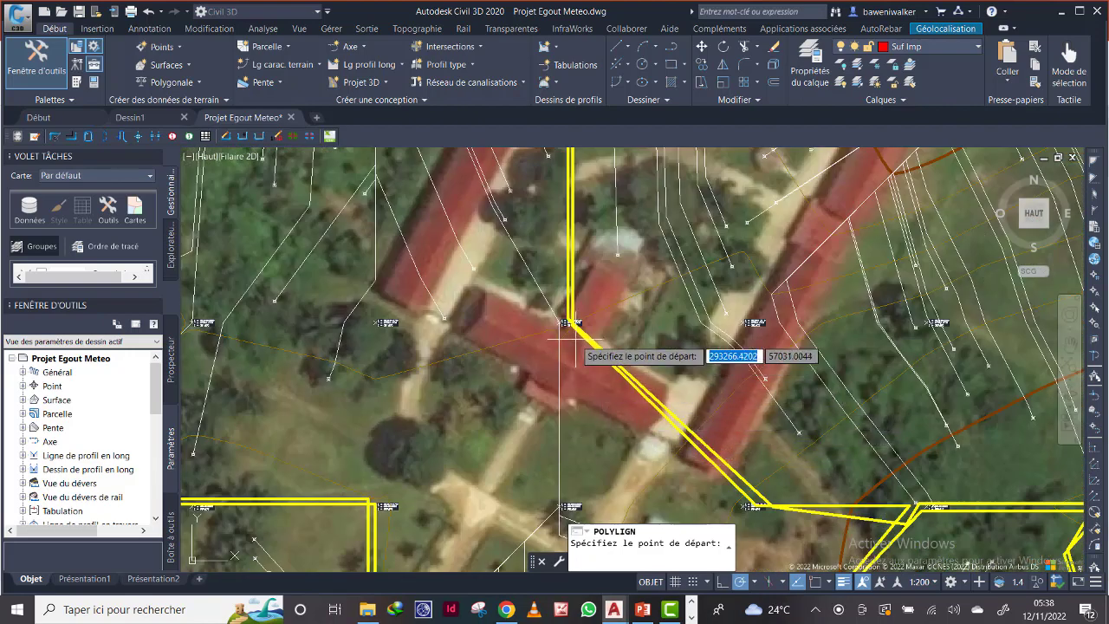
pyautogui.scroll(-3, 546, 342)
pyautogui.scroll(-3, 538, 355)
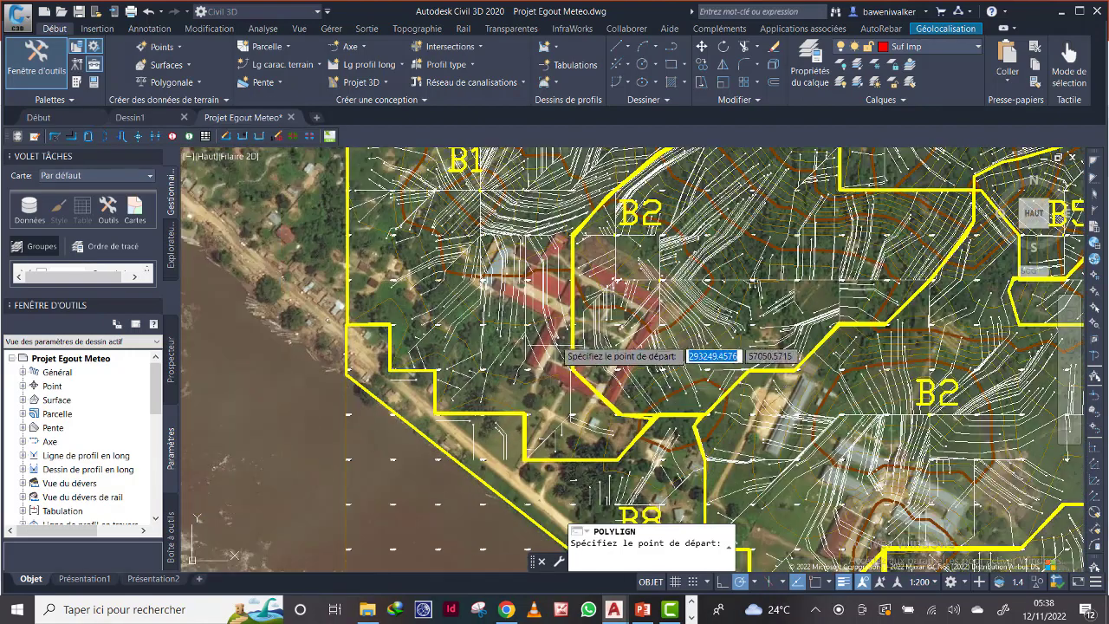
pyautogui.scroll(4, 583, 341)
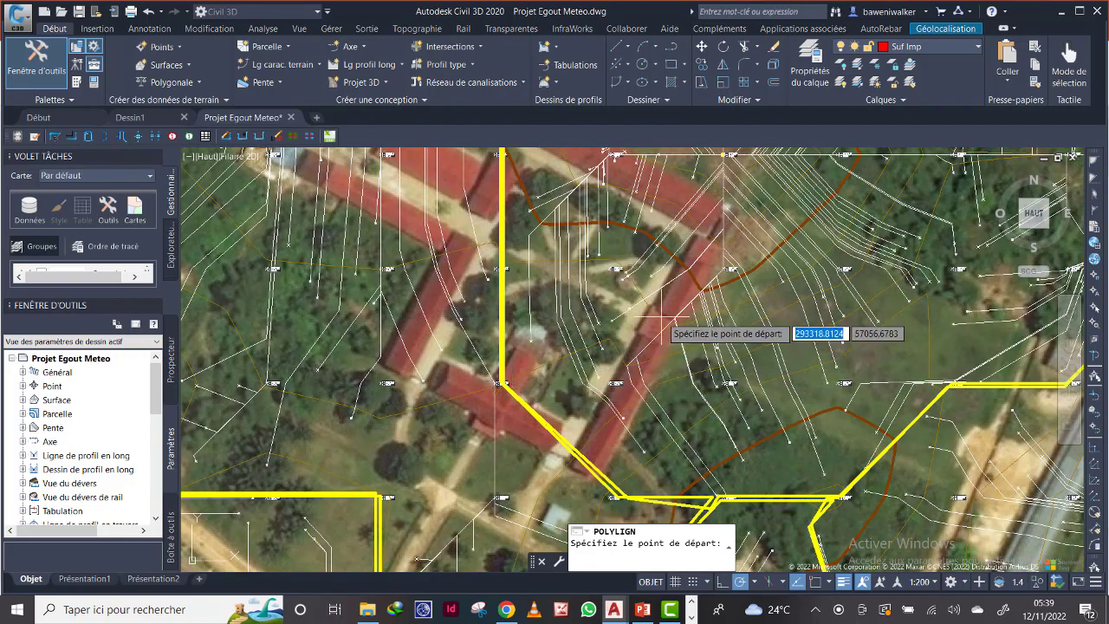
pyautogui.scroll(-4, 658, 377)
pyautogui.moveTo(631, 279); pyautogui.dragTo(652, 338, button='middle')
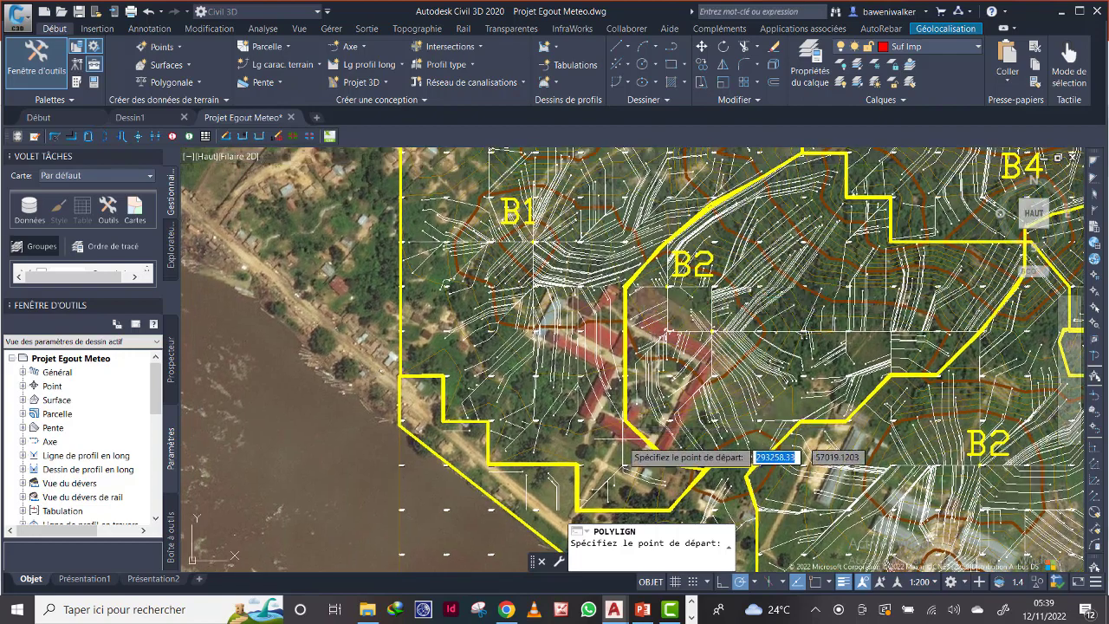
pyautogui.scroll(5, 617, 423)
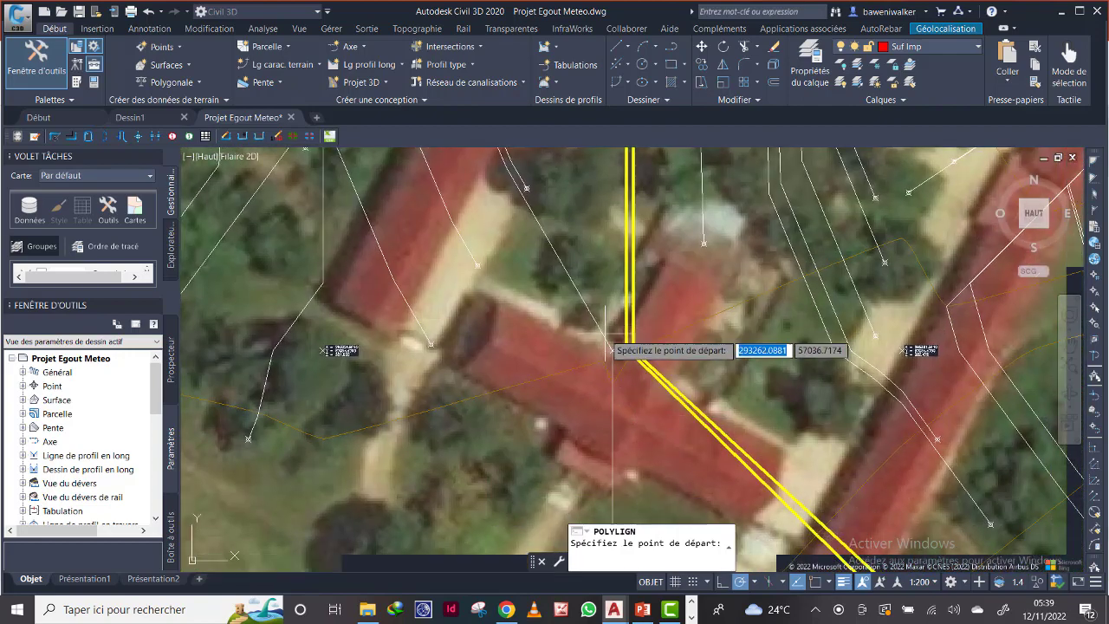
pyautogui.click(631, 350)
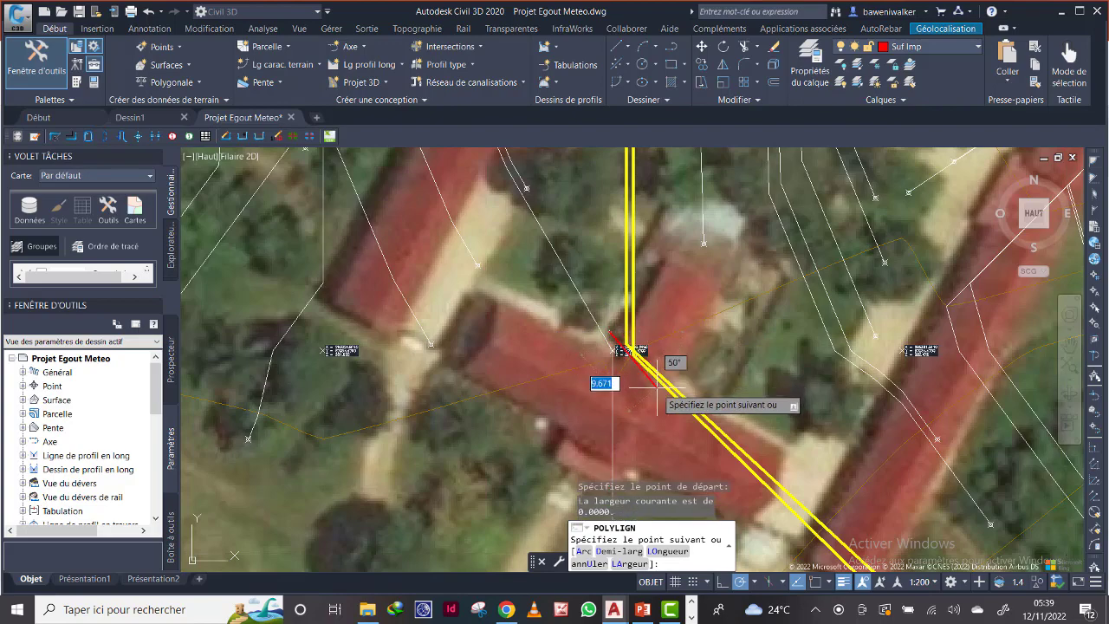
pyautogui.click(661, 383)
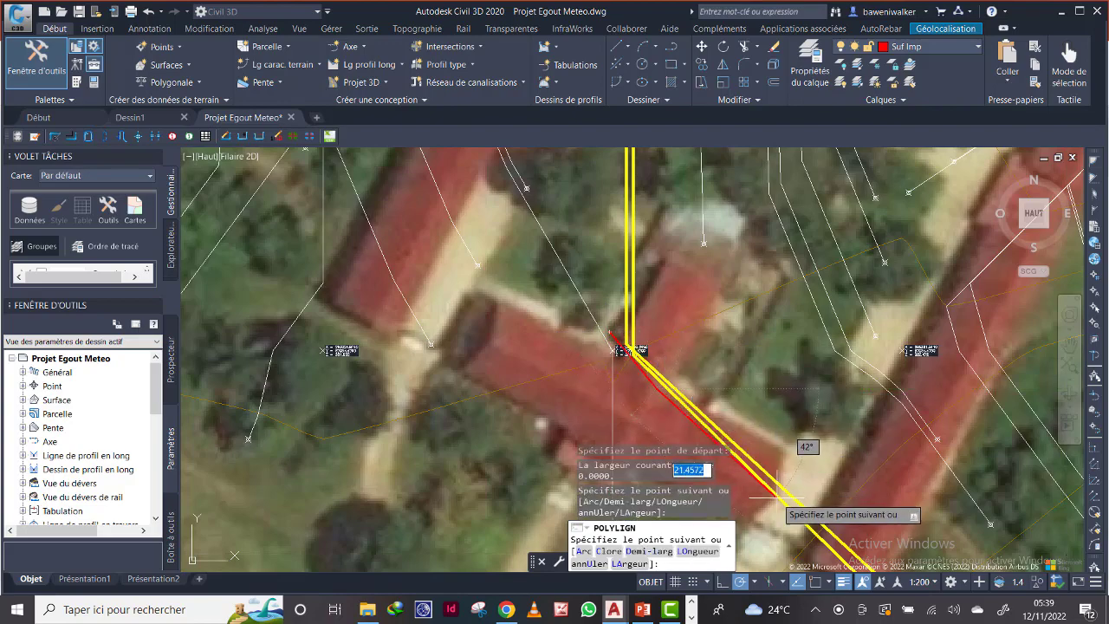
pyautogui.click(746, 520)
# Continue the polyline around the southern building's southwest side and up the west side of the adjoining diagonal red-roofed building.
pyautogui.scroll(-4, 741, 516)
pyautogui.moveTo(740, 514); pyautogui.dragTo(753, 337, button='middle')
pyautogui.scroll(2, 752, 359)
pyautogui.scroll(-2, 758, 357)
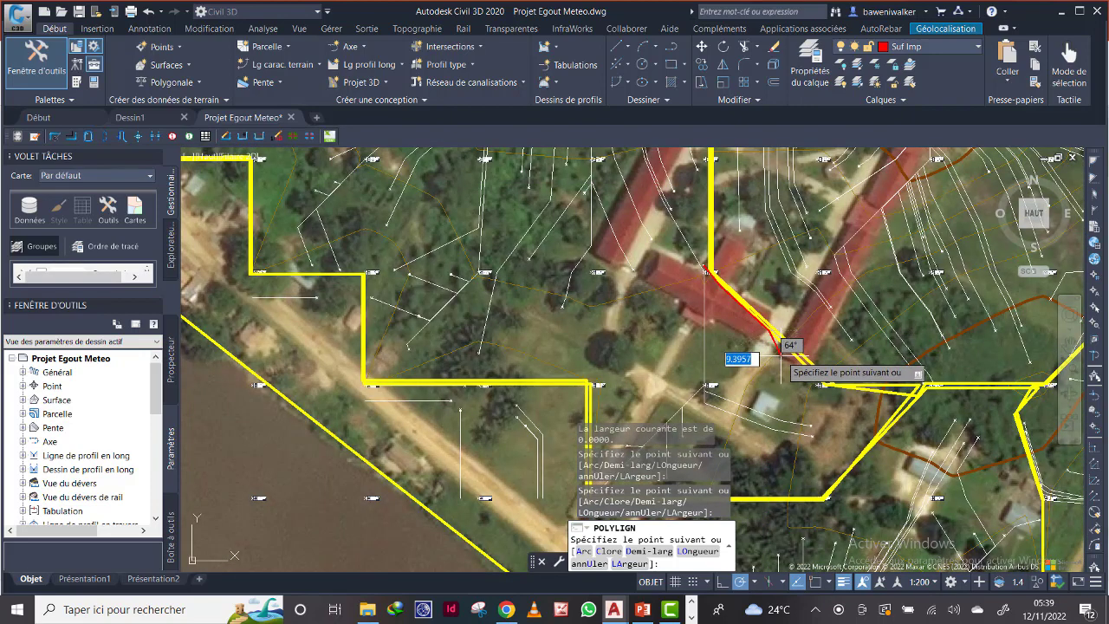
pyautogui.click(752, 346)
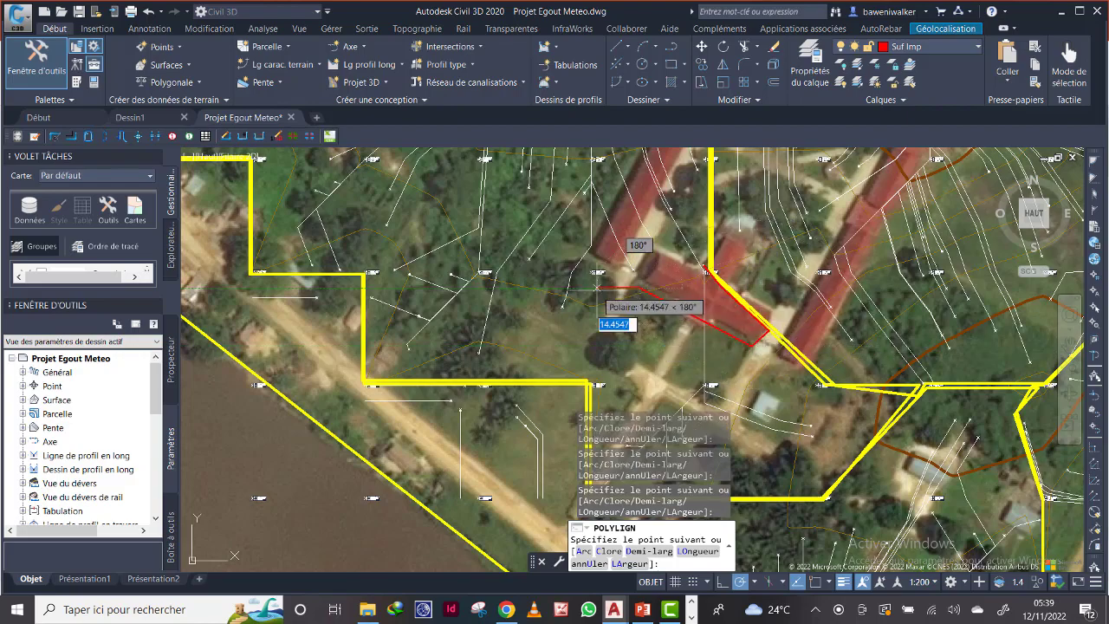
pyautogui.scroll(-5, 530, 305)
pyautogui.scroll(5, 528, 307)
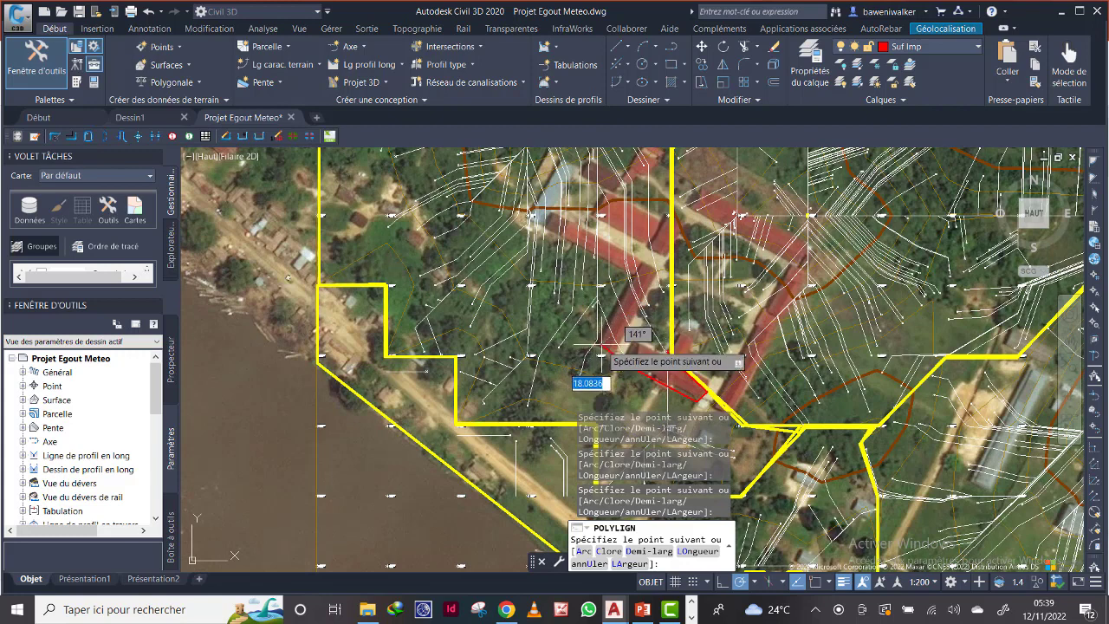
pyautogui.click(598, 346)
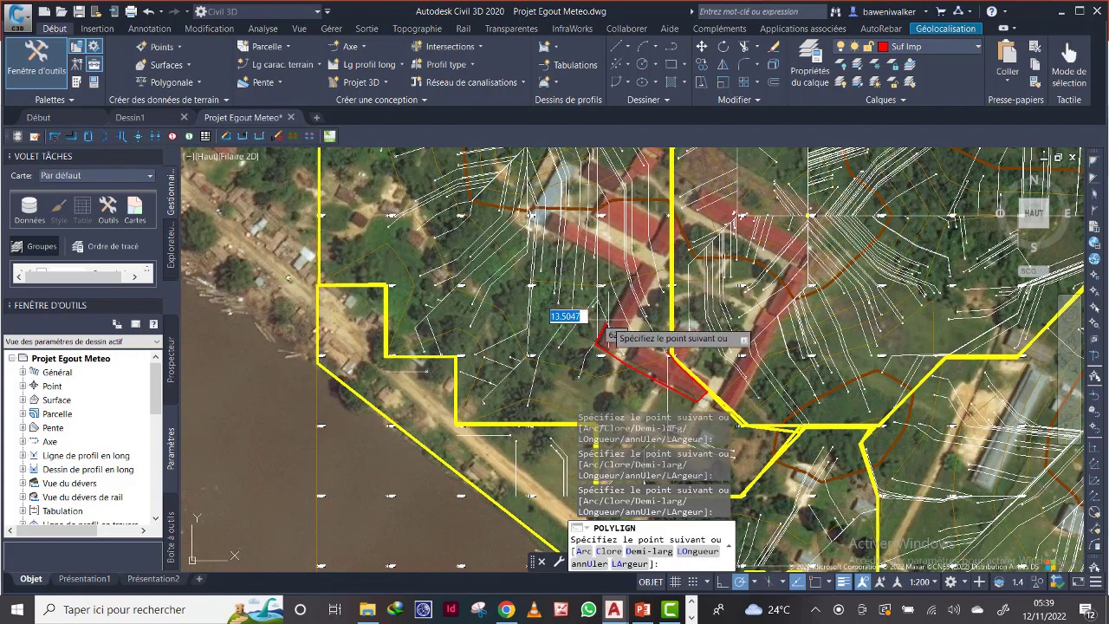
pyautogui.click(634, 283)
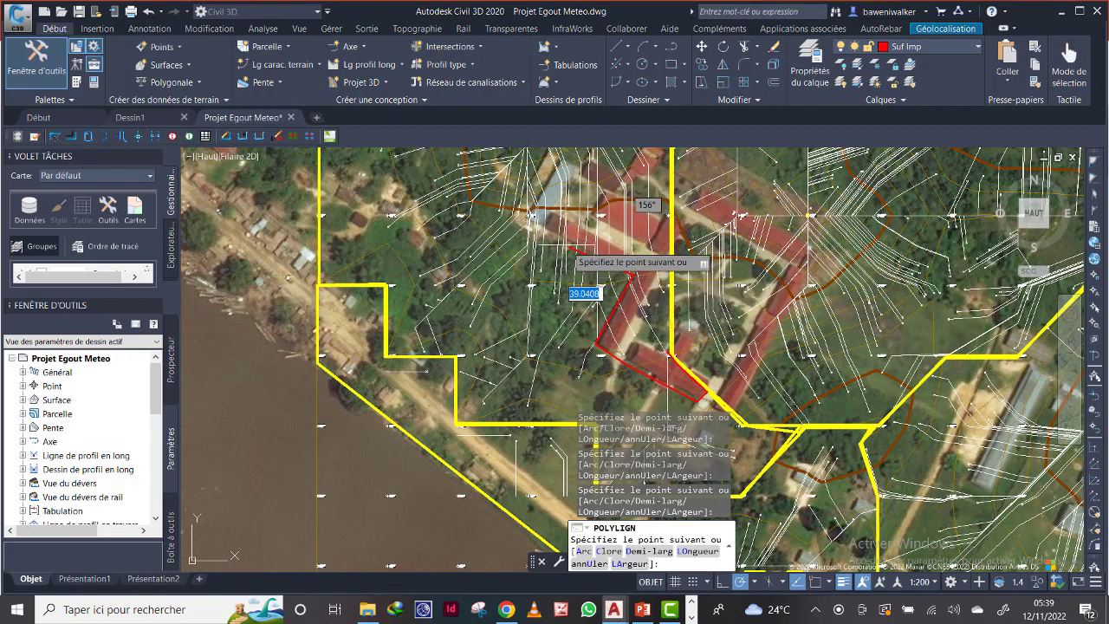
# Extend the polyline around the northern buildings, passing outside the blue-roofed one and reaching the B1/B2 boundary.
pyautogui.moveTo(553, 247); pyautogui.dragTo(565, 346, button='middle')
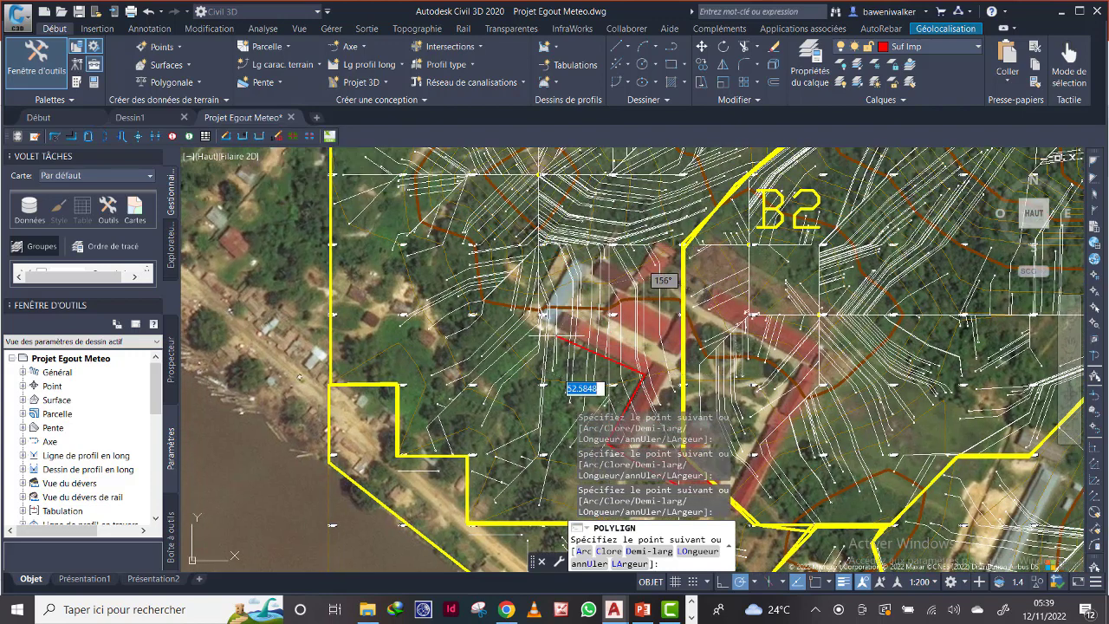
pyautogui.scroll(2, 560, 337)
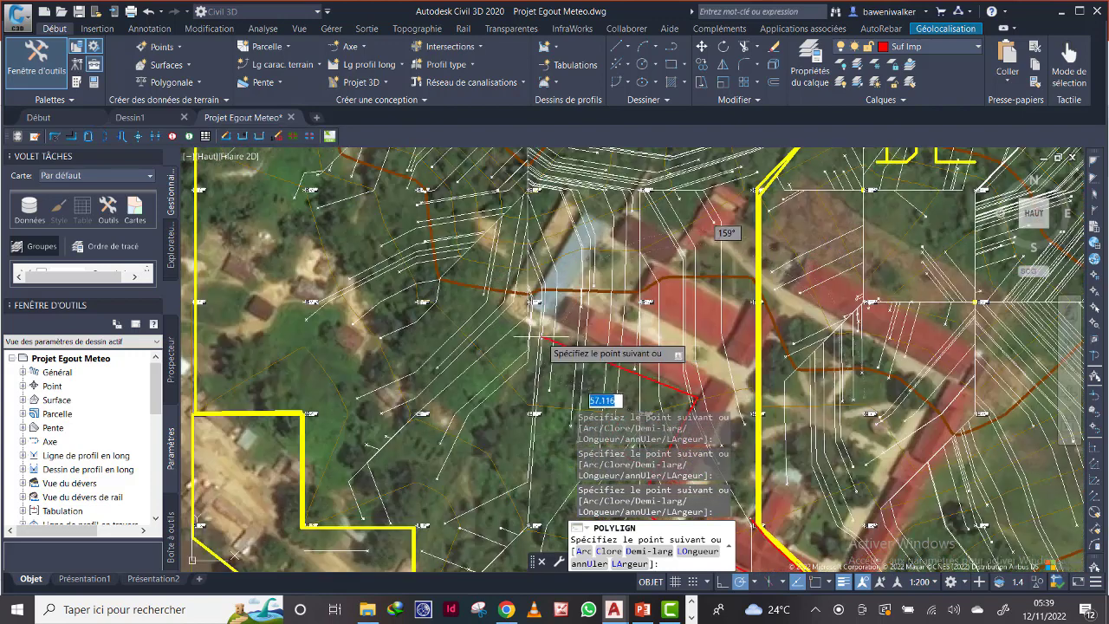
pyautogui.click(501, 306)
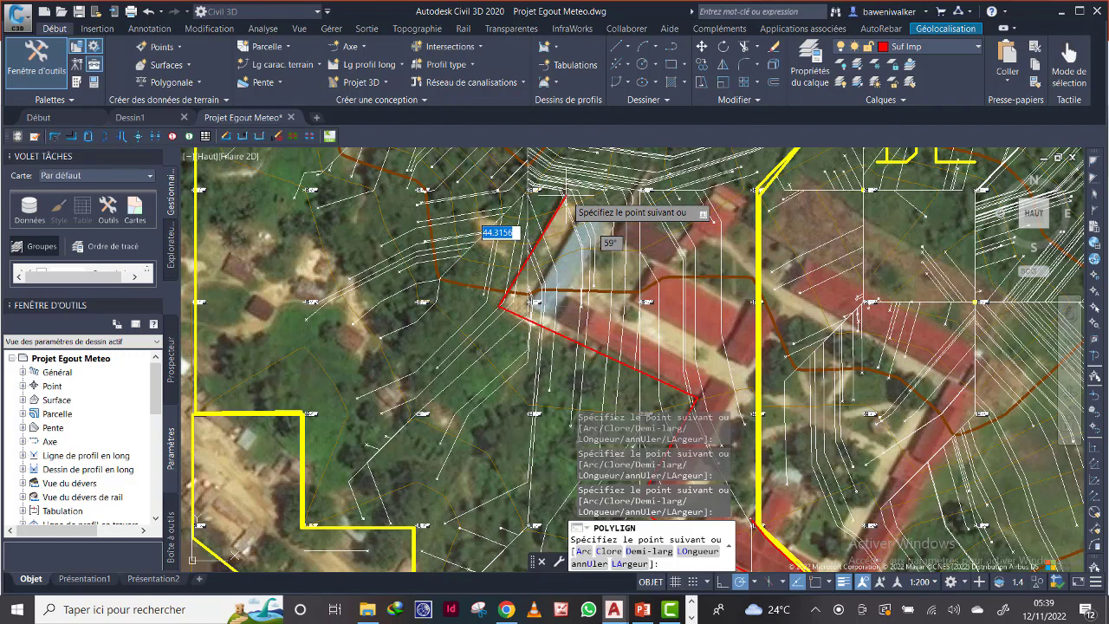
pyautogui.click(565, 197)
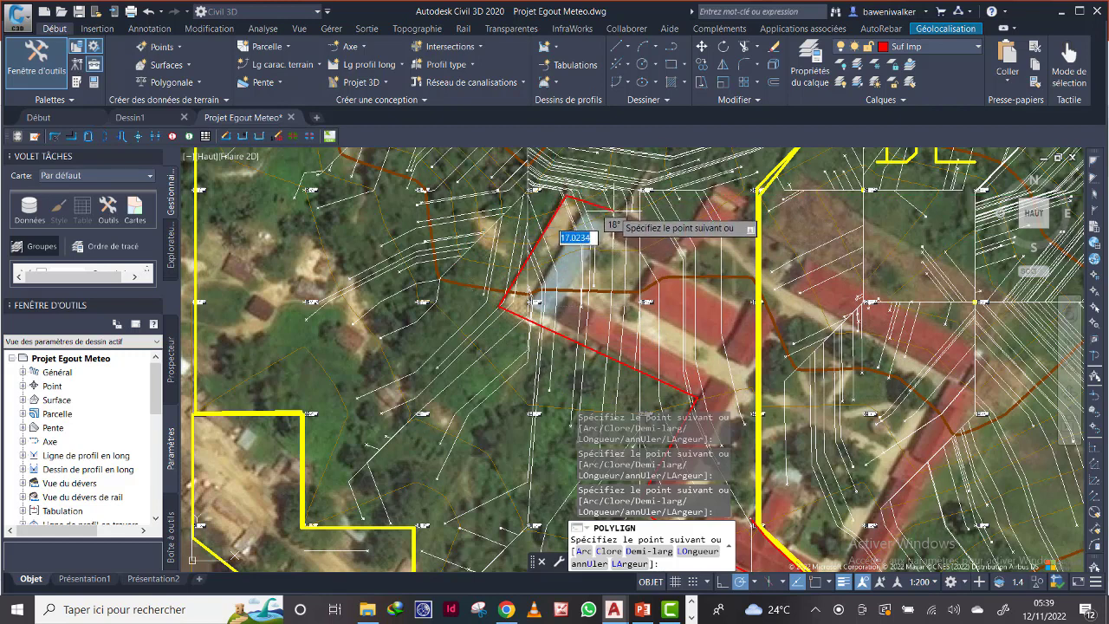
pyautogui.click(612, 212)
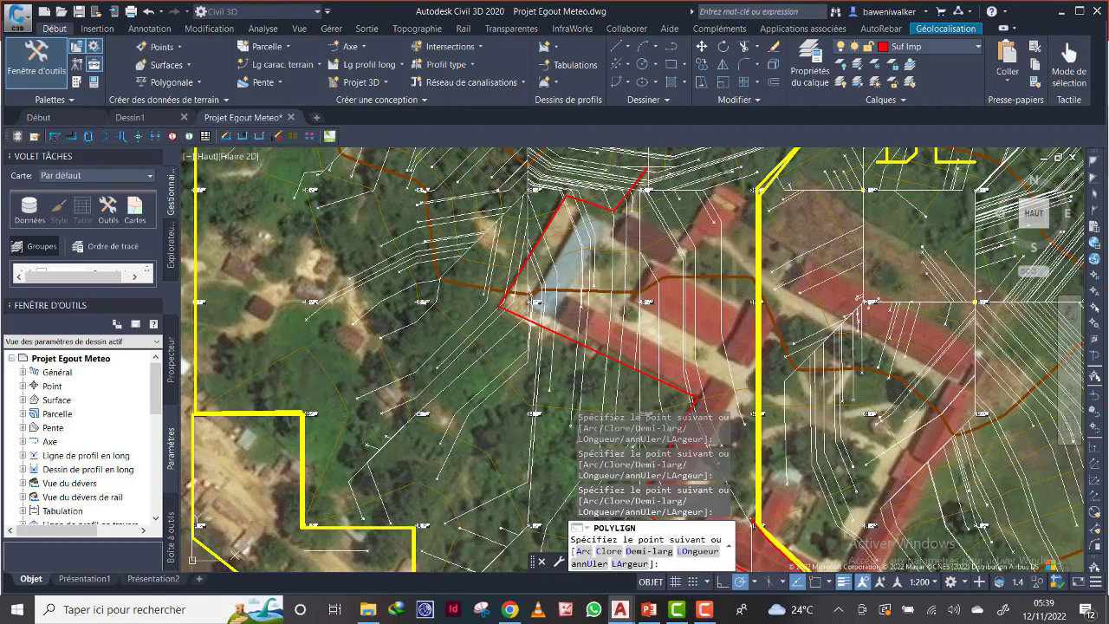
pyautogui.click(753, 187)
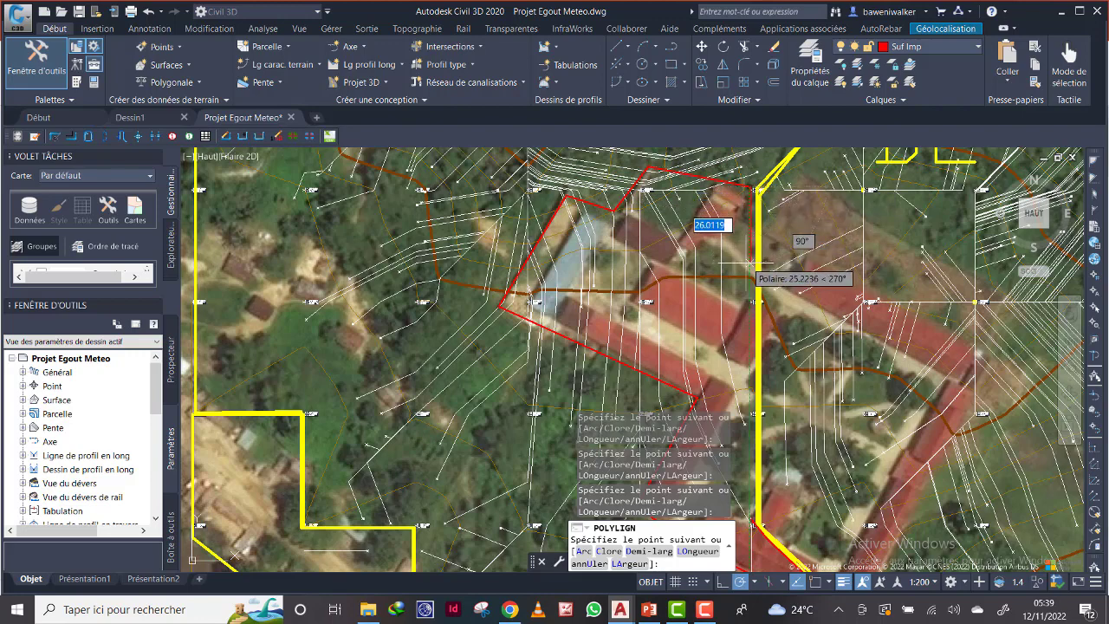
# Run the polyline south along the B1/B2 boundary and close it at its starting point.
pyautogui.moveTo(752, 304); pyautogui.dragTo(752, 246, button='middle')
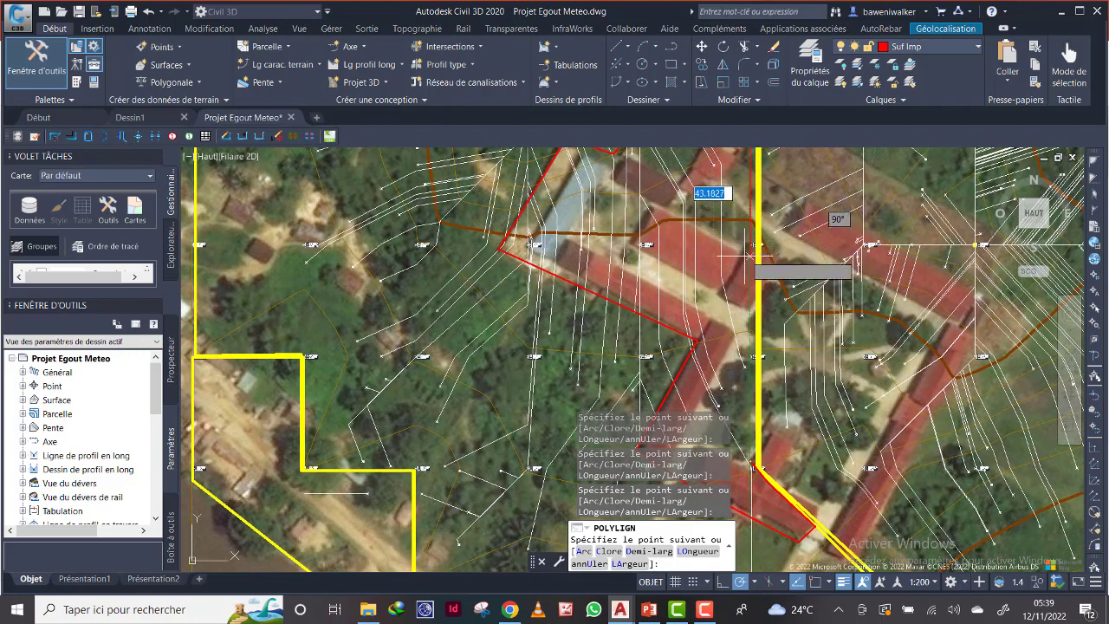
pyautogui.moveTo(752, 465); pyautogui.dragTo(762, 364, button='middle')
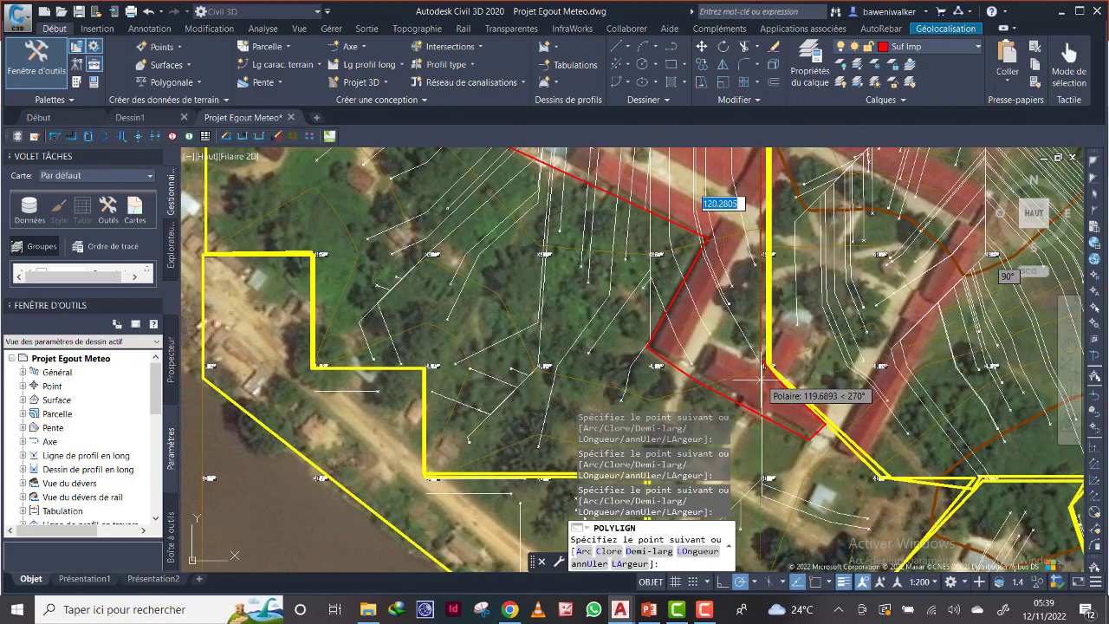
pyautogui.click(762, 328)
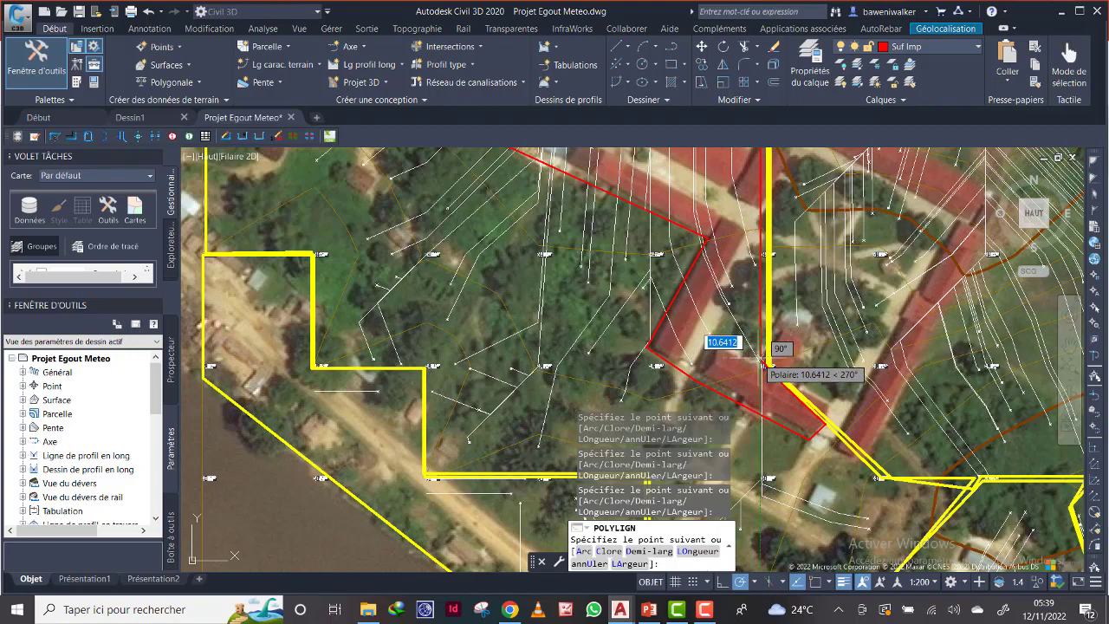
pyautogui.rightClick(762, 357)
pyautogui.click(768, 427)
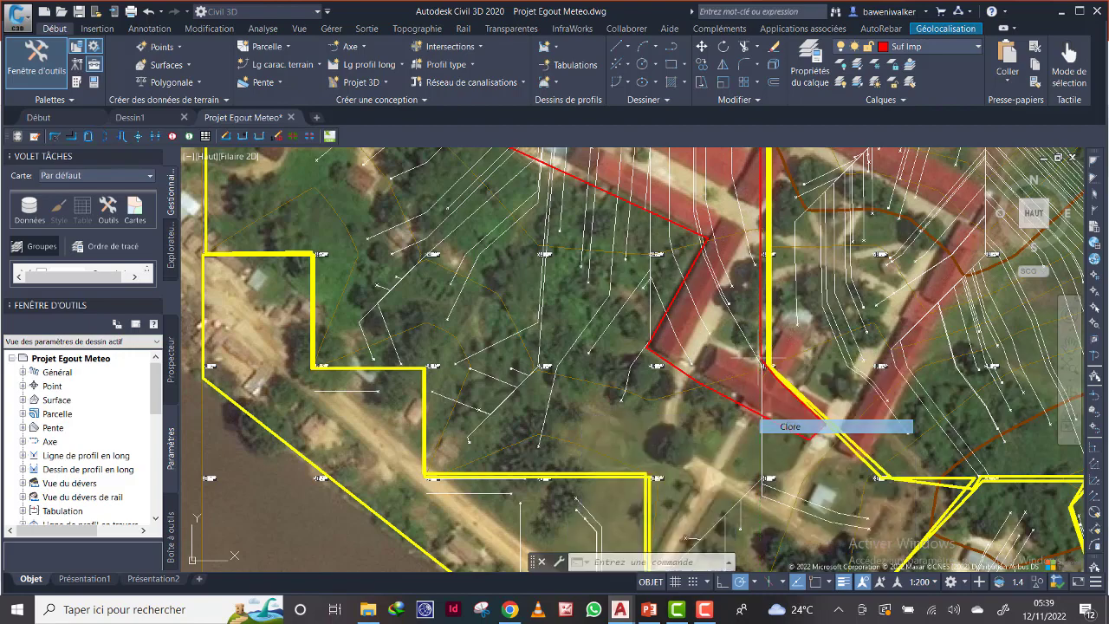
# Examine the closed outline against the whole basin layout and inspect the scattered houses near B1's western edge.
pyautogui.scroll(-6, 763, 357)
pyautogui.scroll(4, 676, 326)
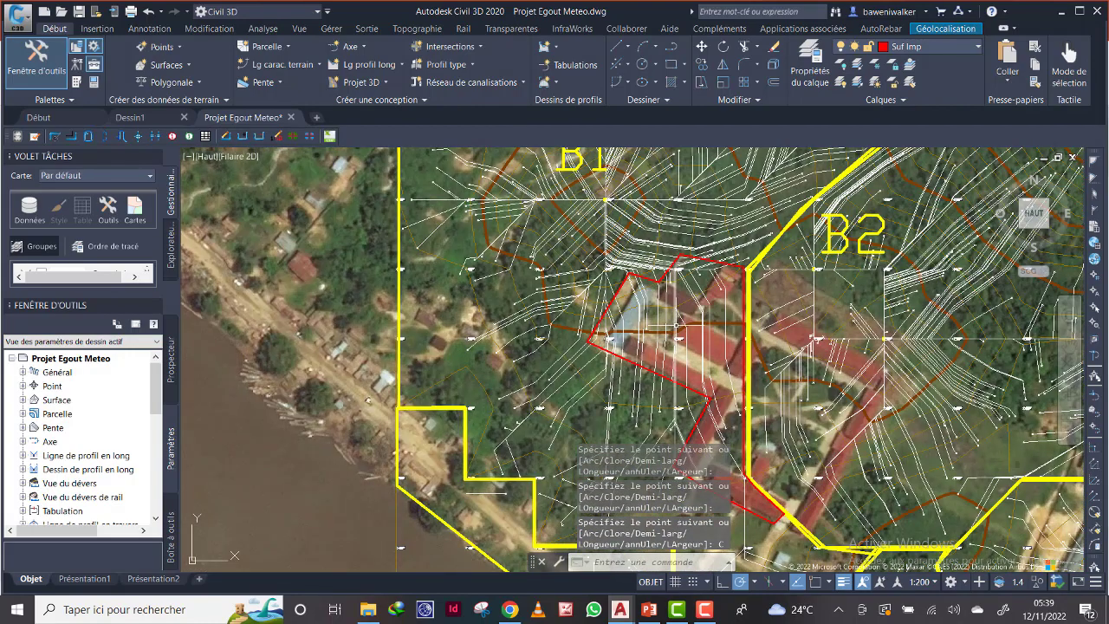
pyautogui.scroll(-2, 667, 326)
pyautogui.scroll(-3, 667, 327)
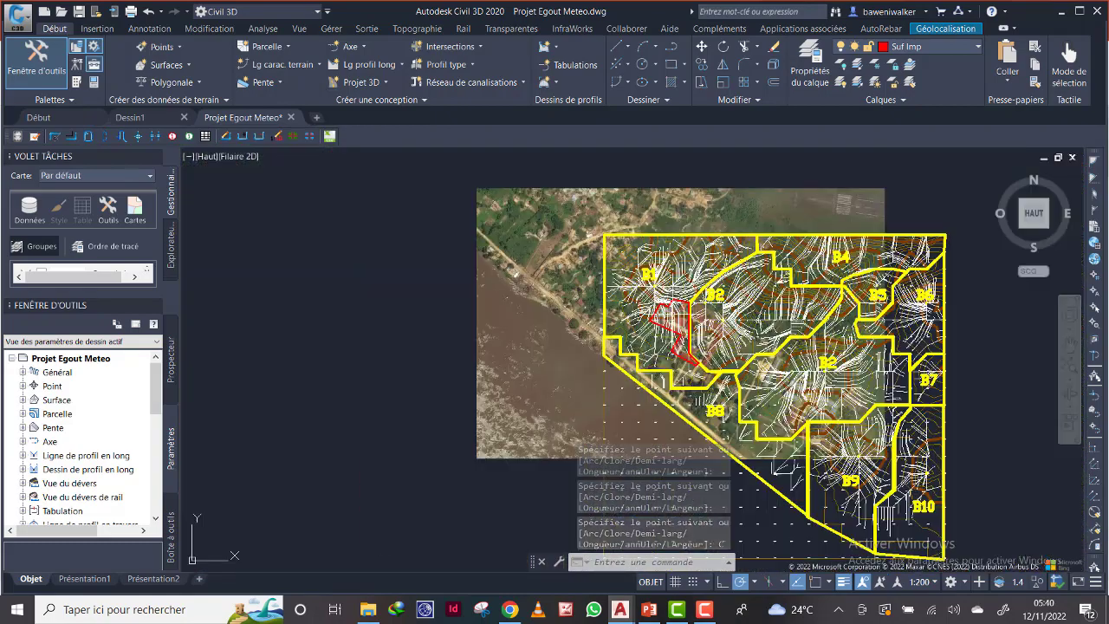
pyautogui.scroll(2, 668, 327)
pyautogui.scroll(4, 663, 317)
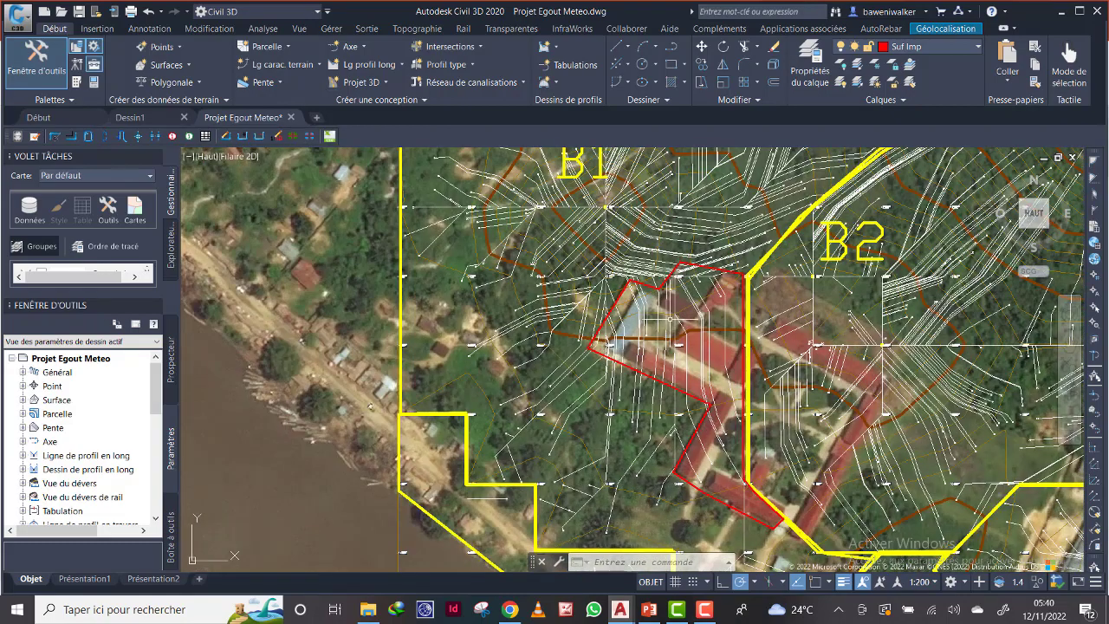
pyautogui.scroll(-2, 641, 320)
pyautogui.scroll(6, 581, 306)
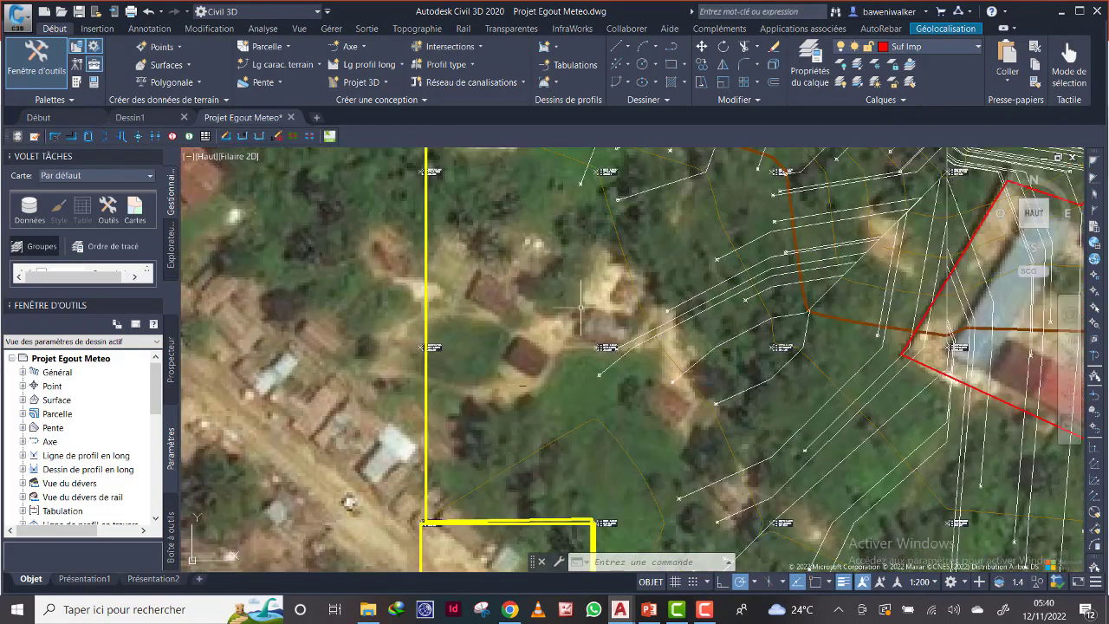
pyautogui.scroll(-2, 633, 328)
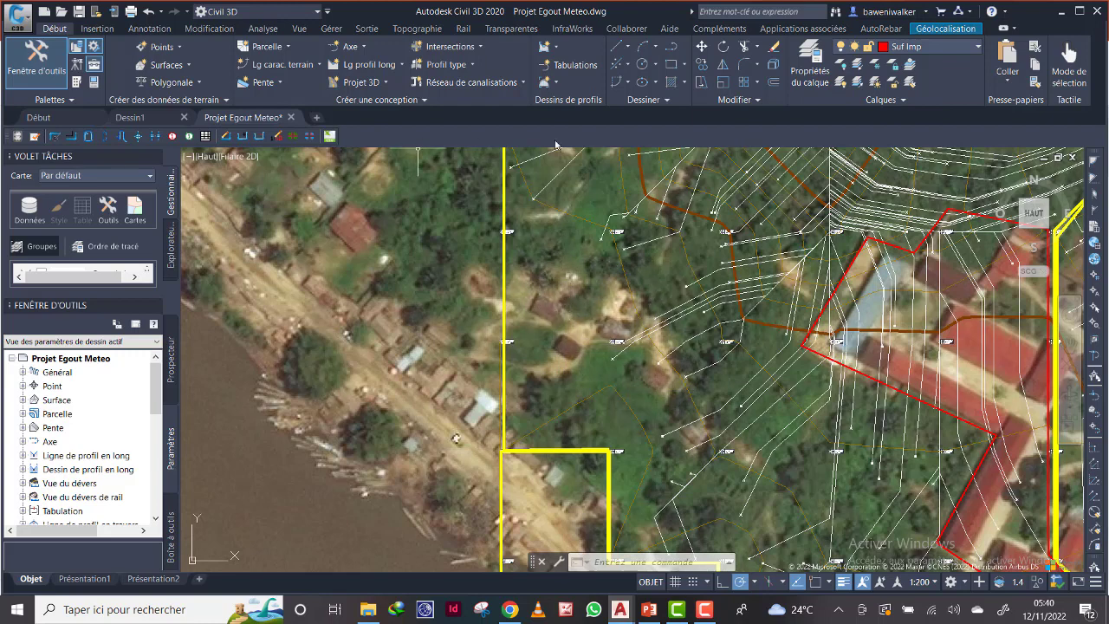
# Outline the cluster of houses beside B1's western boundary, above the stepped corner, with a closed polyline.
pyautogui.click(670, 48)
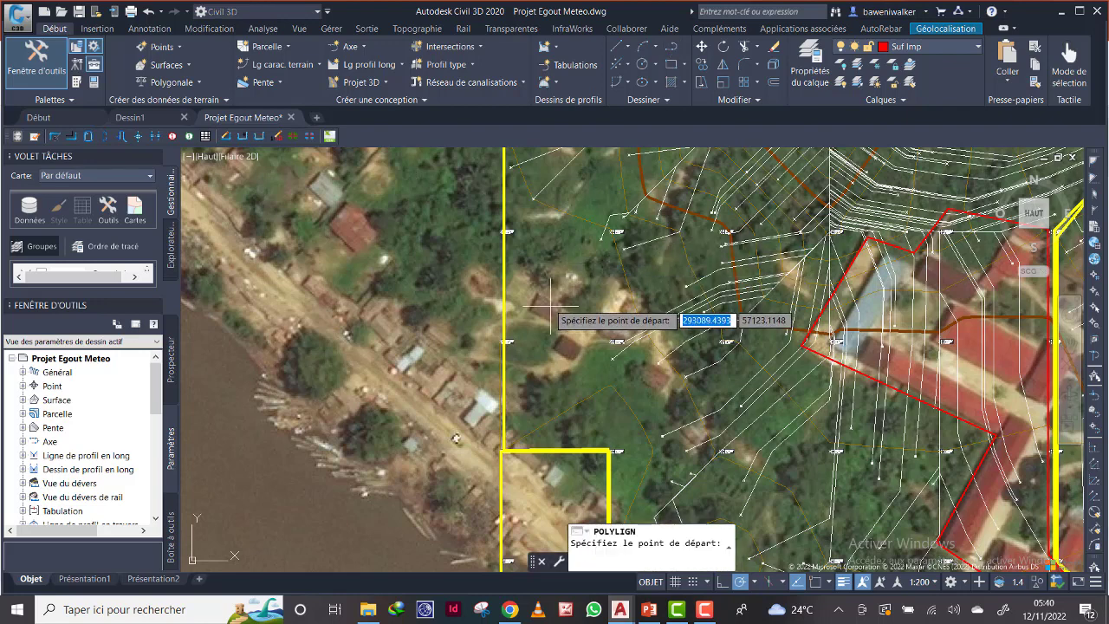
pyautogui.click(508, 317)
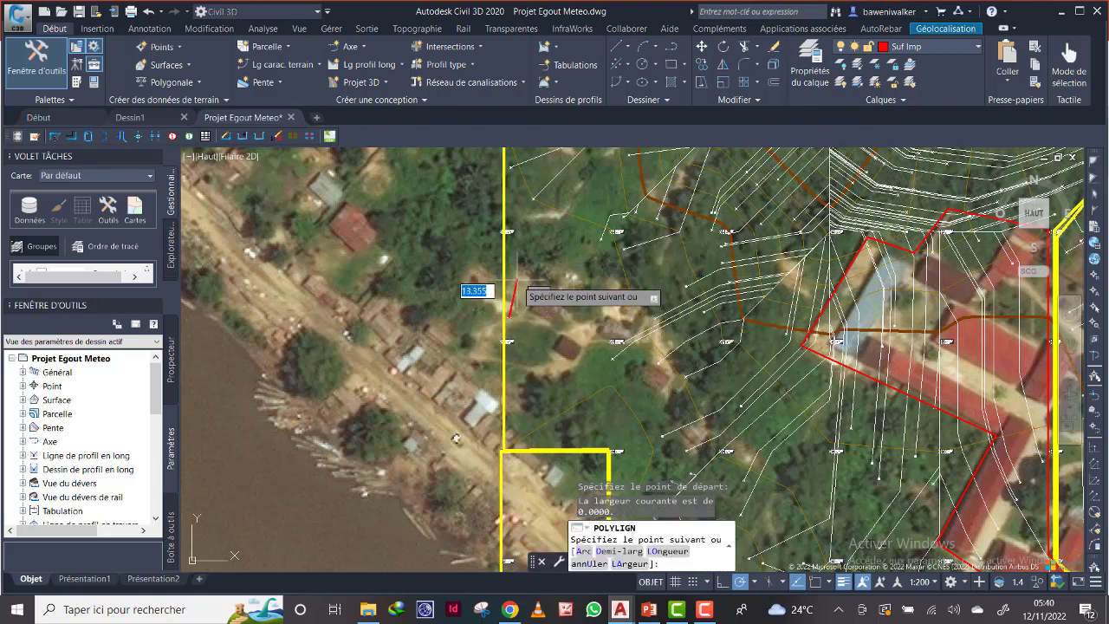
pyautogui.click(517, 279)
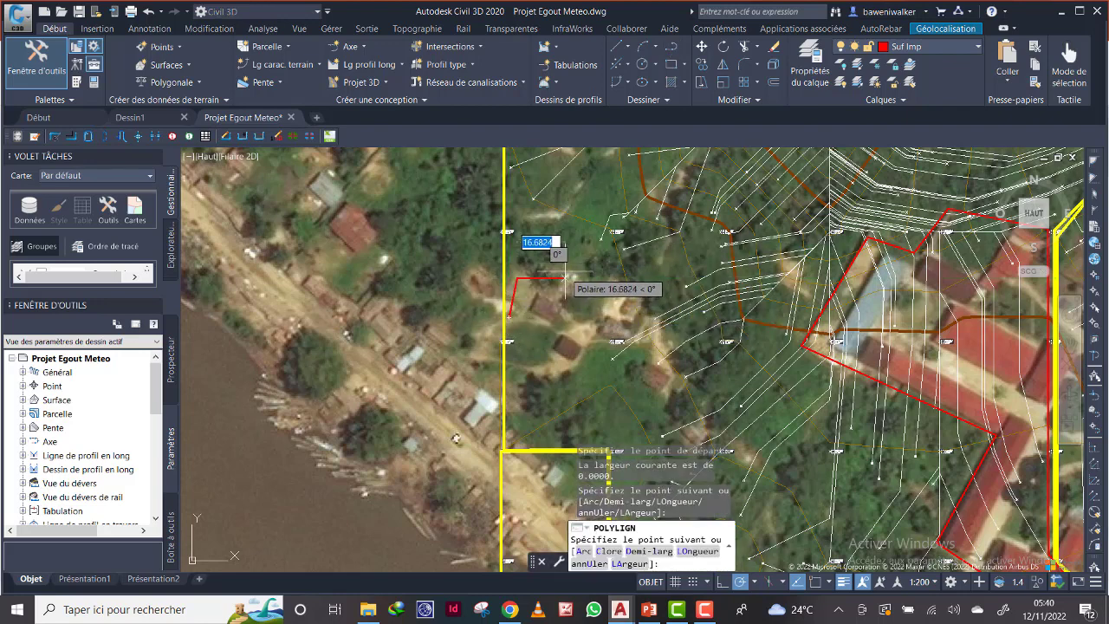
pyautogui.click(557, 263)
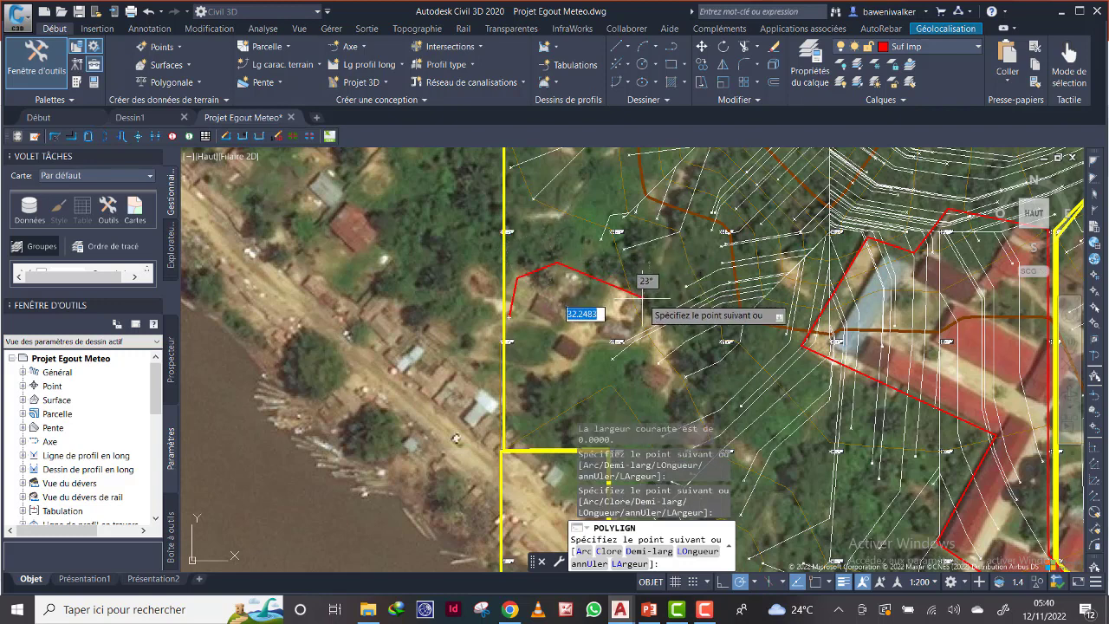
pyautogui.click(643, 299)
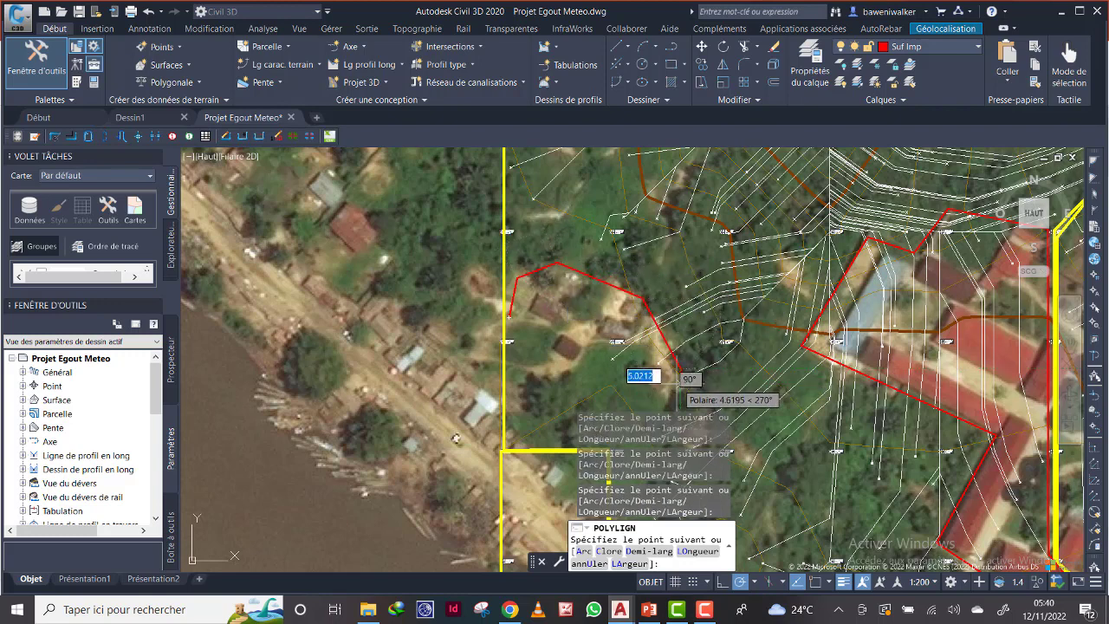
pyautogui.click(674, 391)
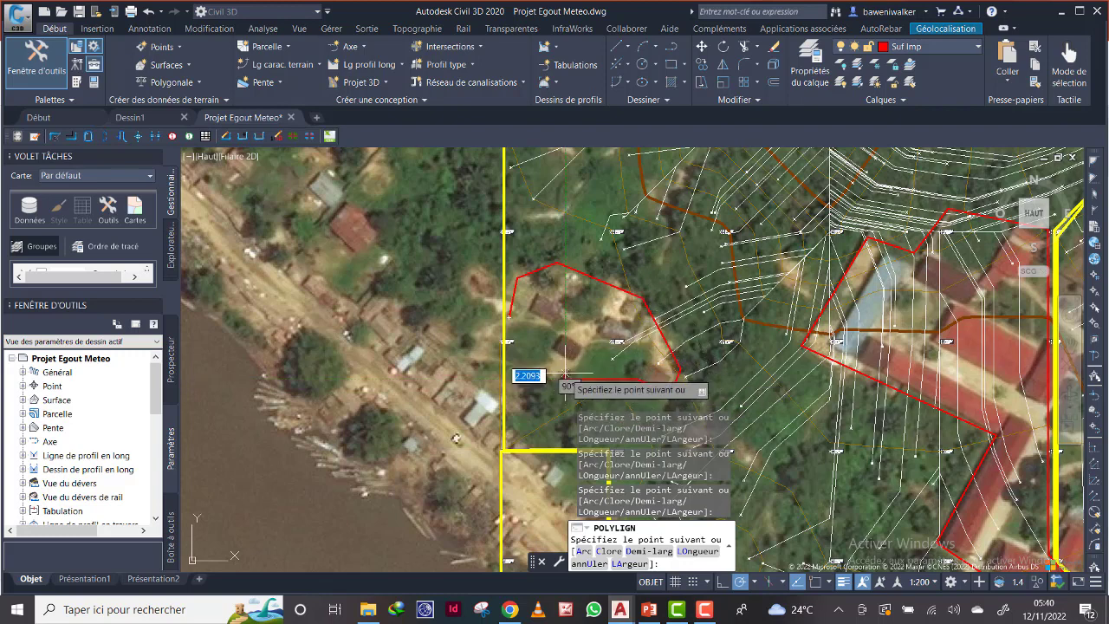
pyautogui.click(514, 390)
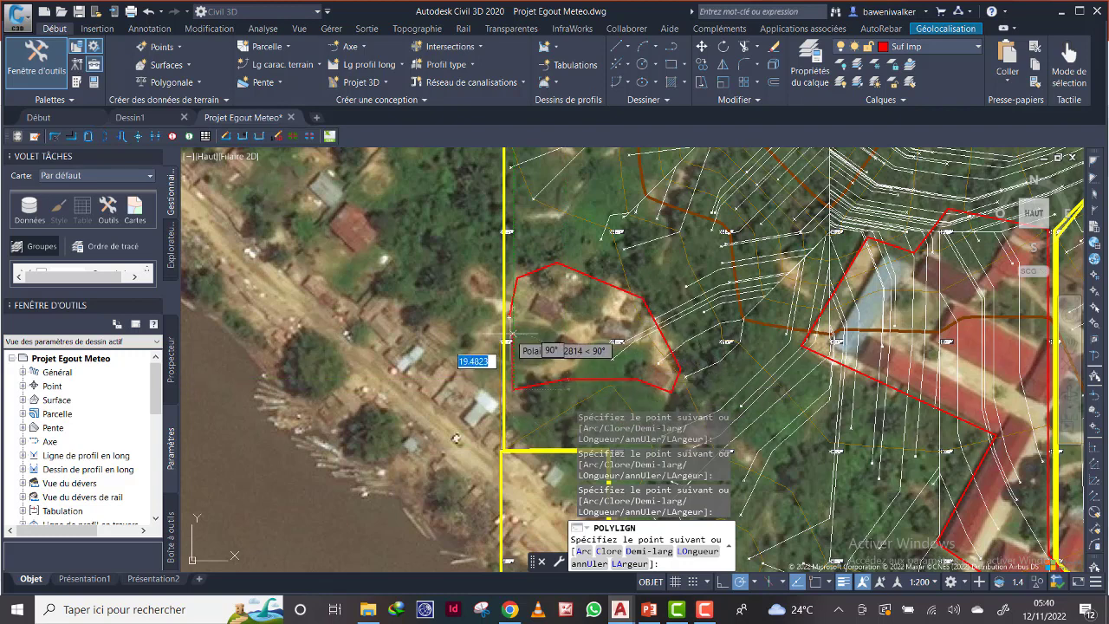
pyautogui.rightClick(512, 327)
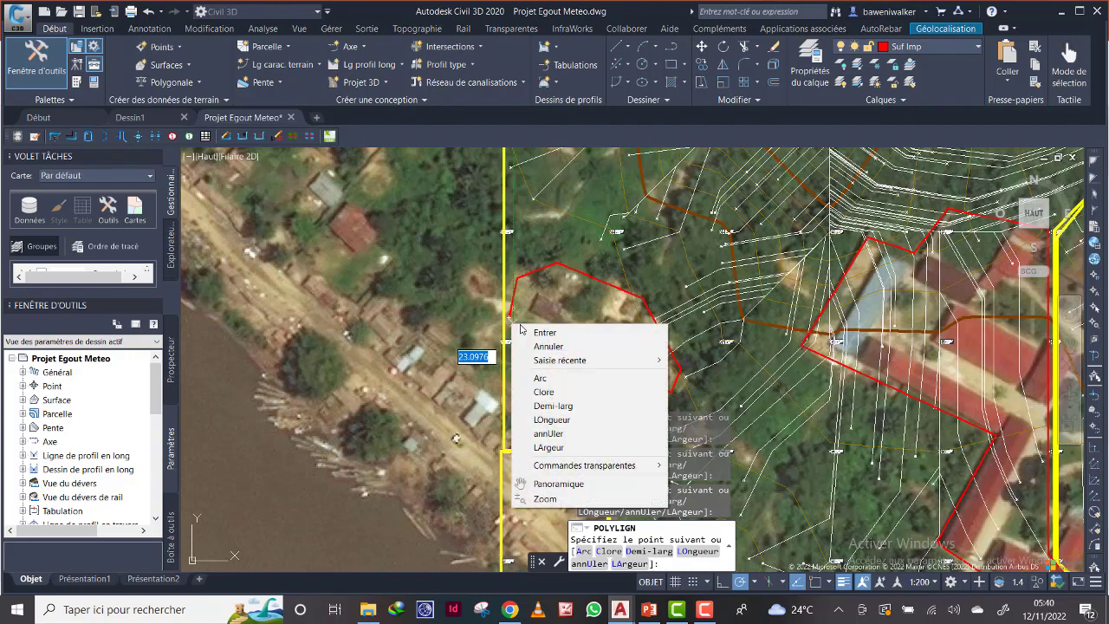
pyautogui.click(553, 393)
# Outline the group of houses in B1's northwest corner with a closed polyline starting at the basin's corner.
pyautogui.scroll(-6, 551, 344)
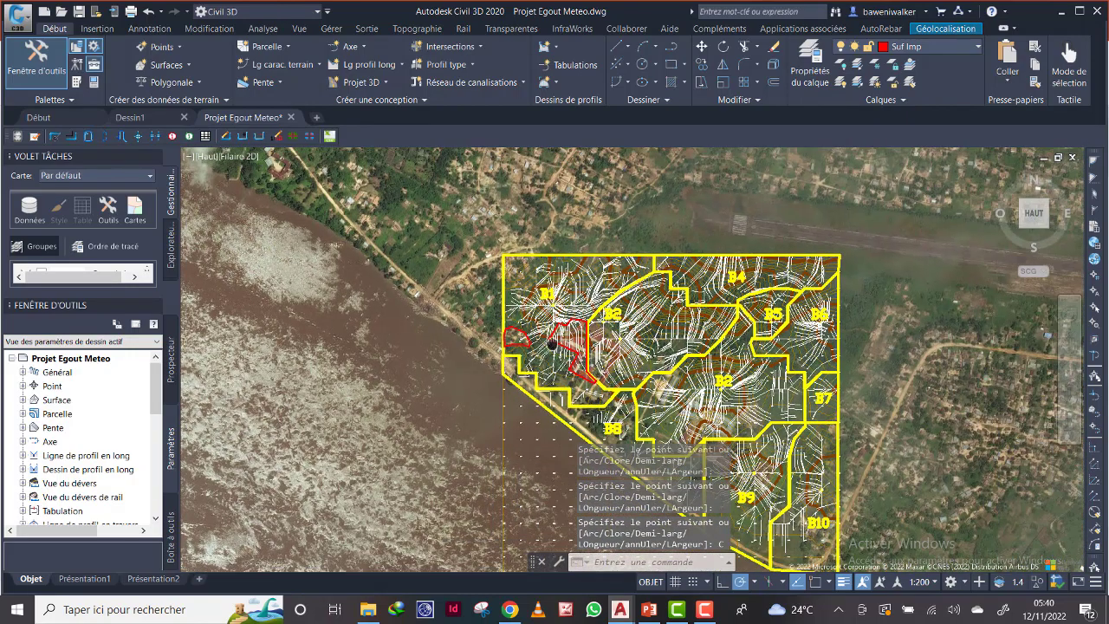
pyautogui.scroll(2, 555, 345)
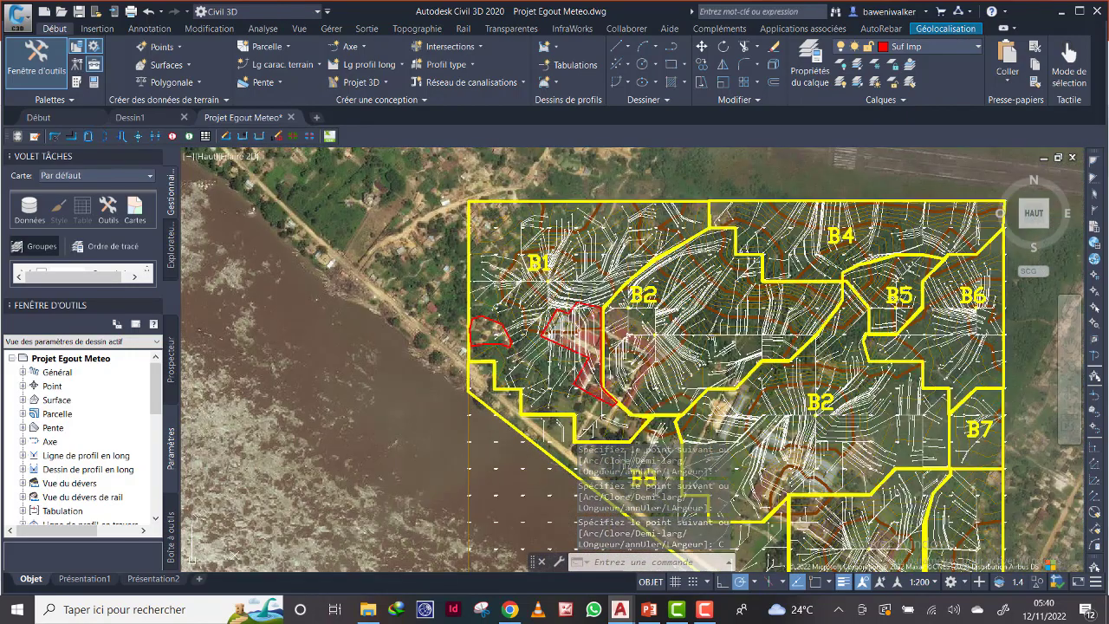
pyautogui.scroll(4, 496, 212)
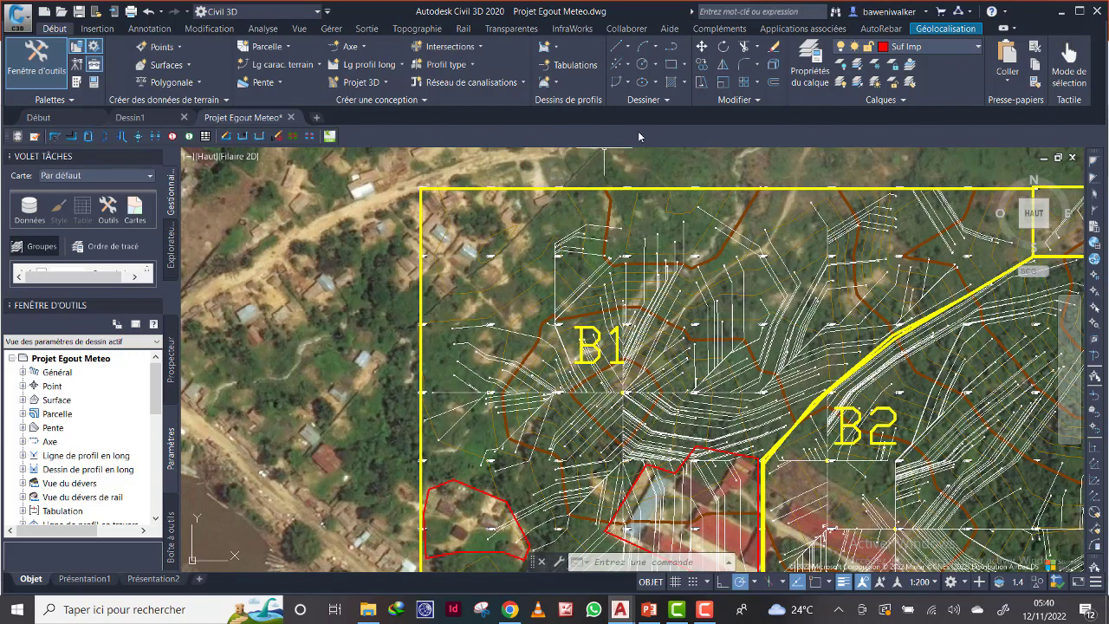
pyautogui.click(671, 46)
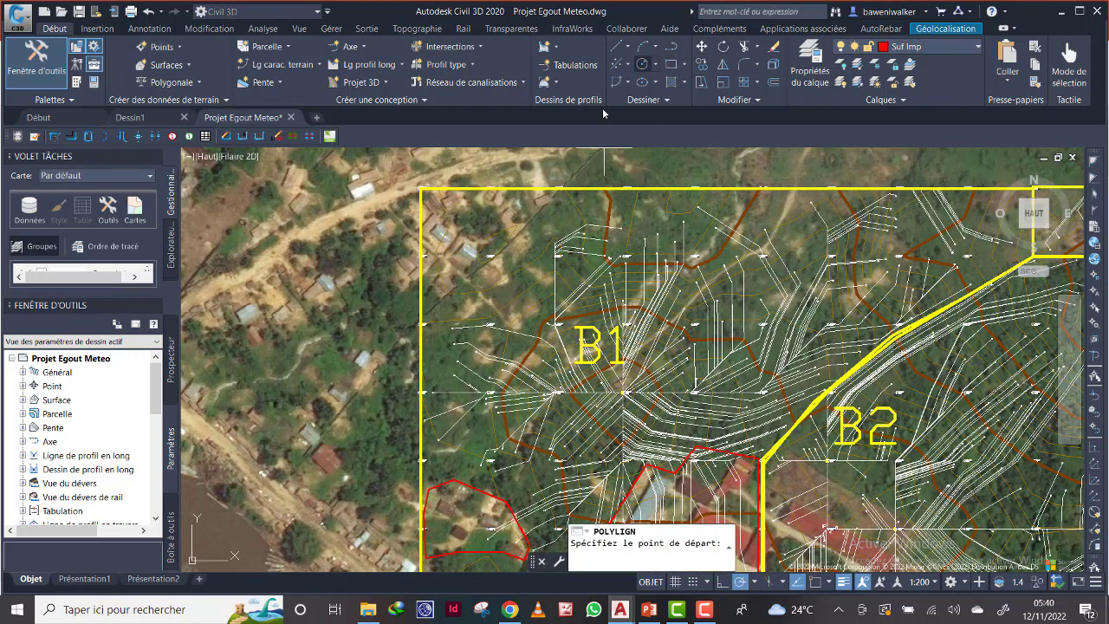
pyautogui.click(421, 189)
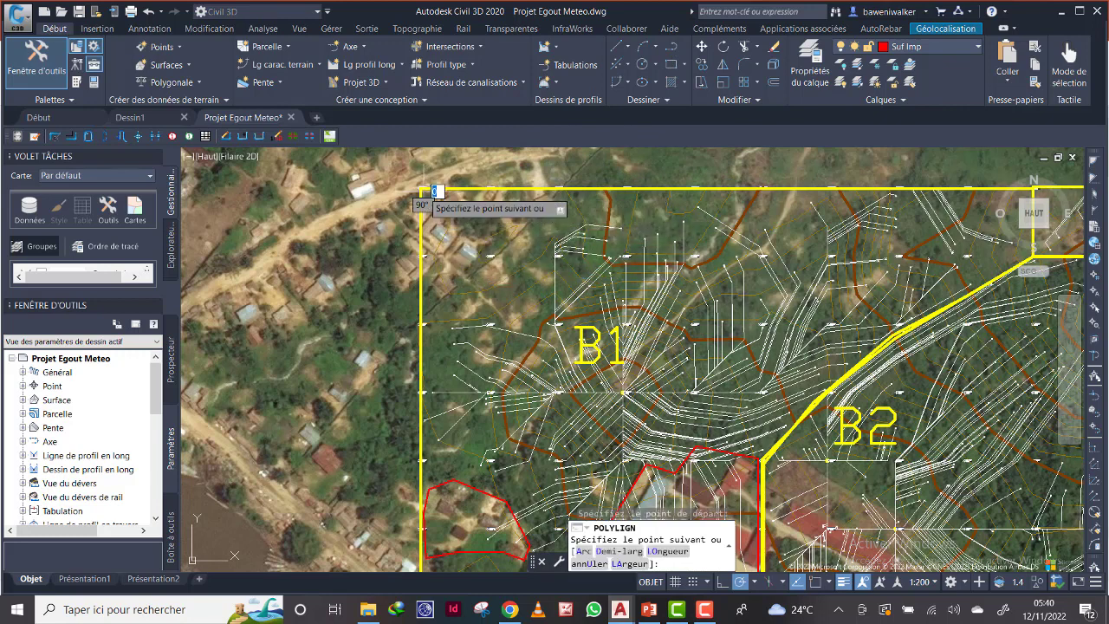
pyautogui.click(422, 278)
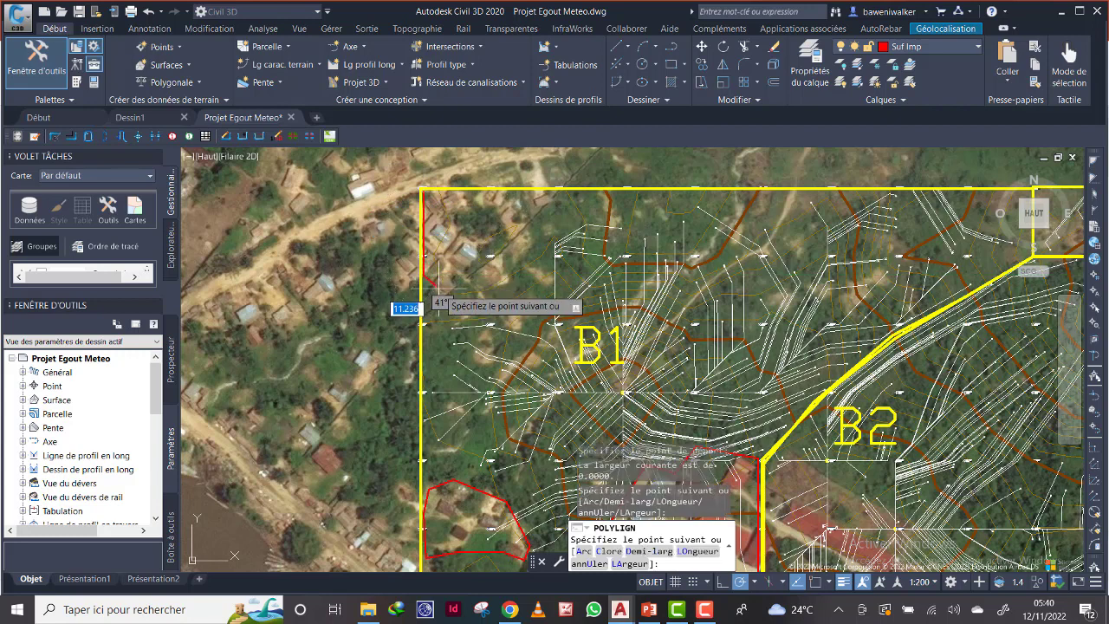
pyautogui.click(451, 294)
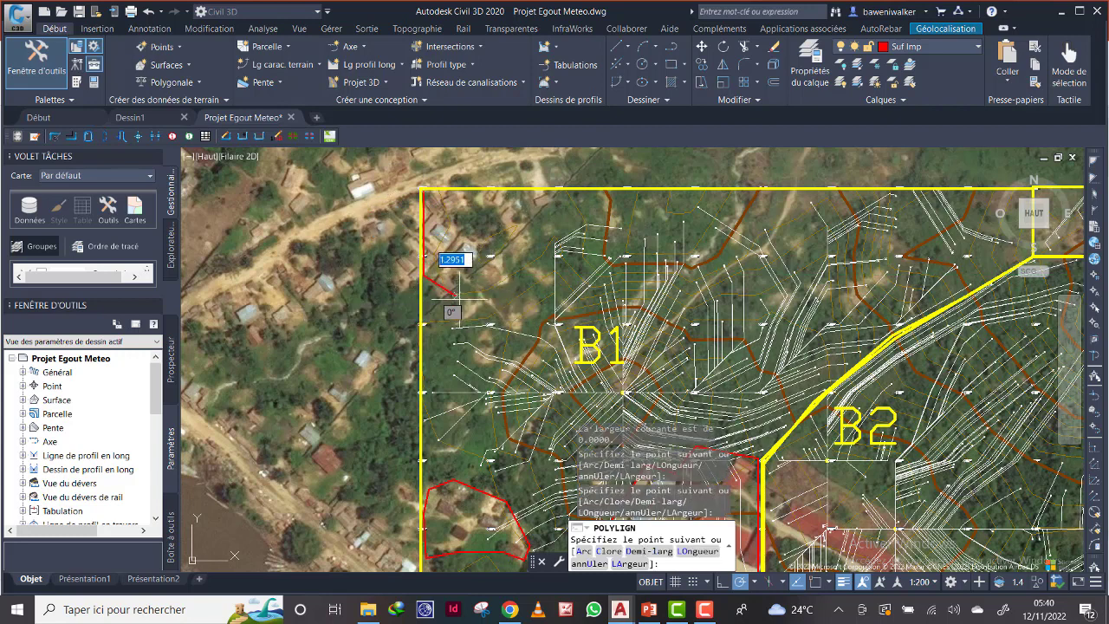
pyautogui.click(477, 309)
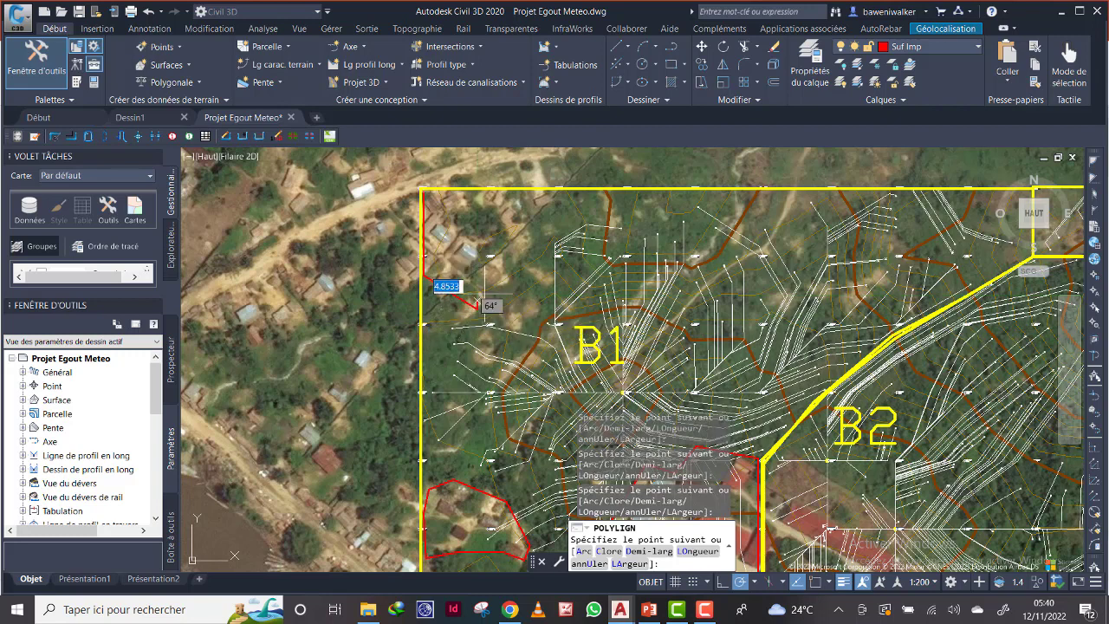
pyautogui.click(518, 282)
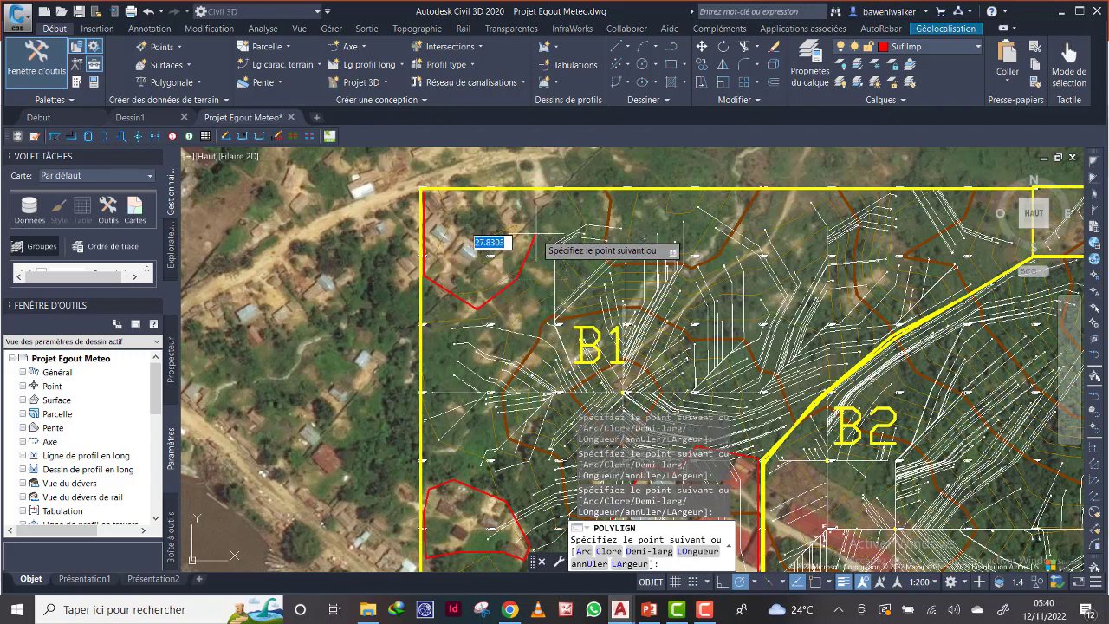
pyautogui.click(537, 234)
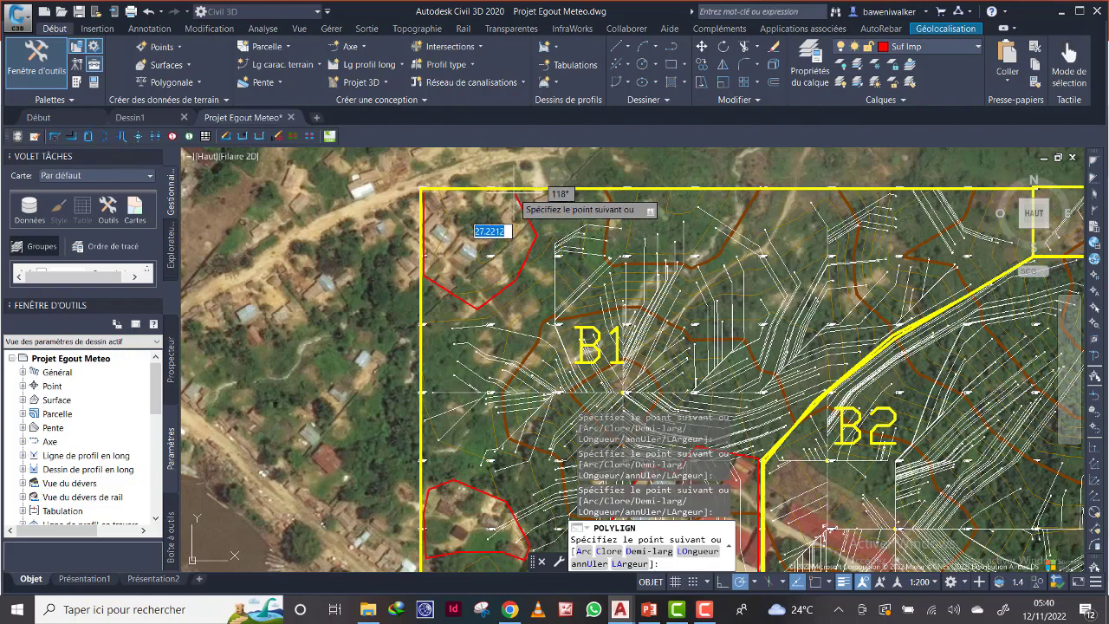
pyautogui.rightClick(445, 198)
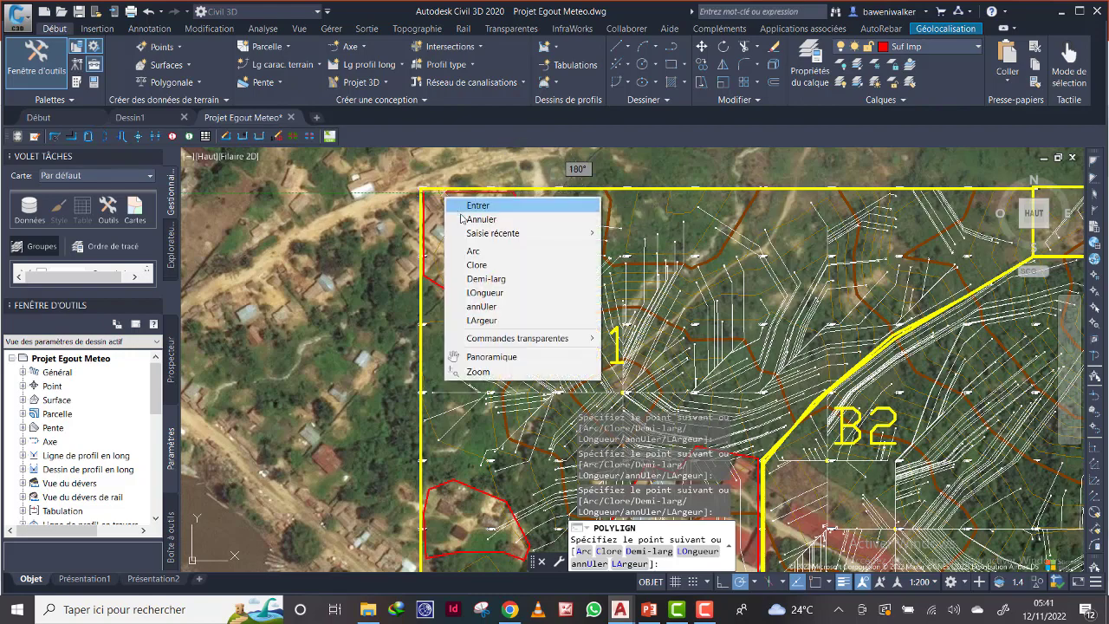
pyautogui.click(477, 264)
# Examine the rest of B1 for remaining impervious surfaces, including the dirt track crossing its northern boundary.
pyautogui.scroll(-5, 525, 278)
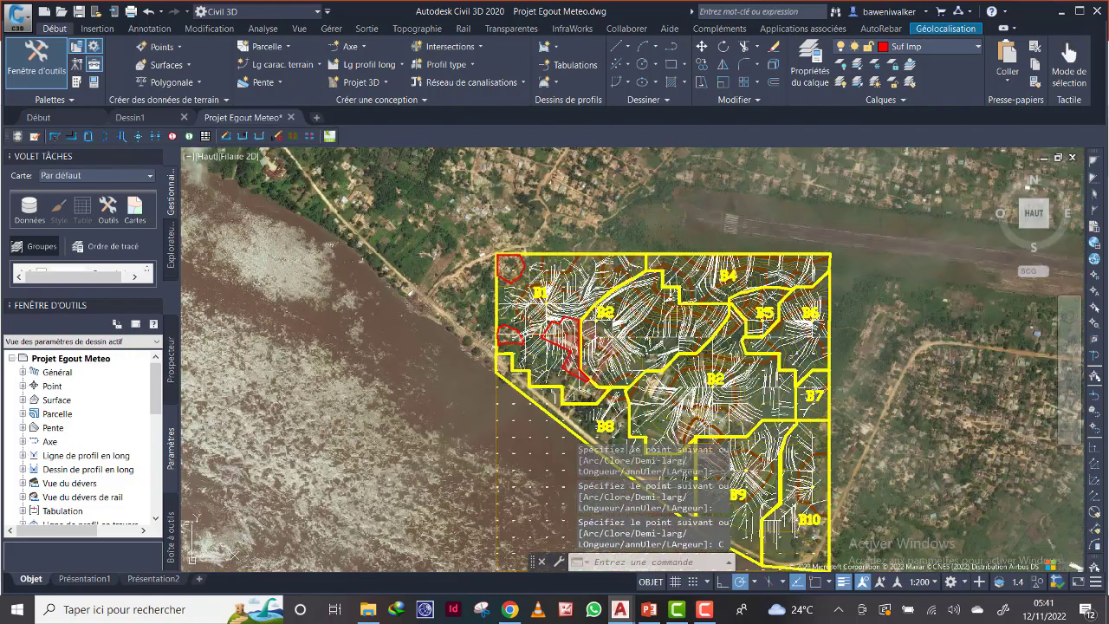
pyautogui.scroll(2, 528, 333)
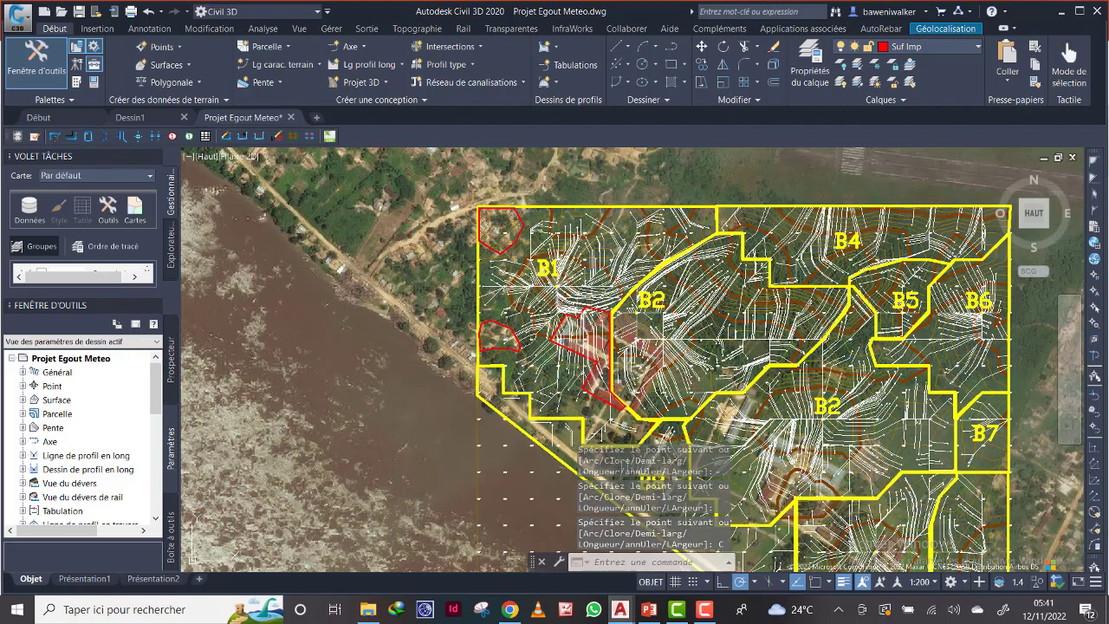
pyautogui.scroll(4, 604, 254)
pyautogui.scroll(-2, 561, 249)
pyautogui.scroll(2, 494, 284)
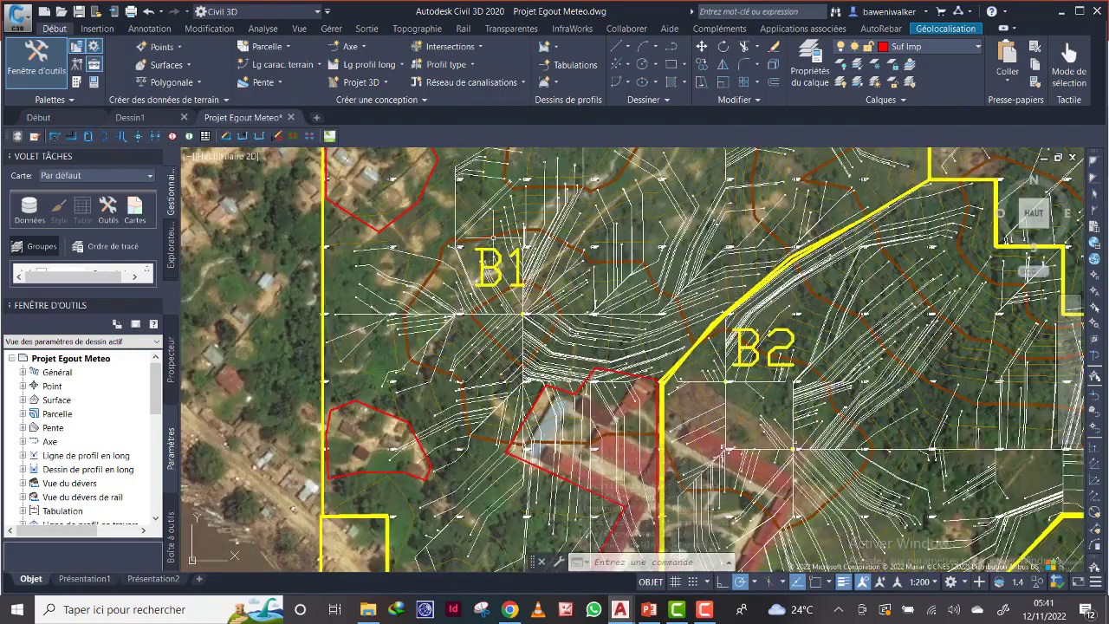
pyautogui.scroll(3, 524, 312)
pyautogui.scroll(-3, 551, 338)
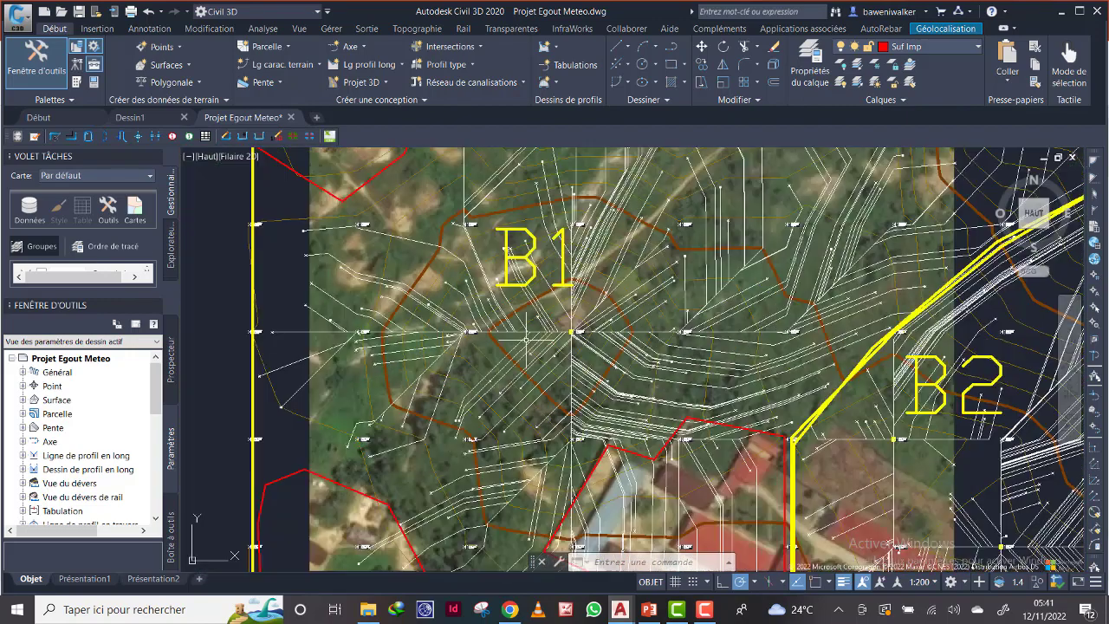
pyautogui.moveTo(580, 254); pyautogui.dragTo(486, 379, button='middle')
pyautogui.scroll(4, 590, 260)
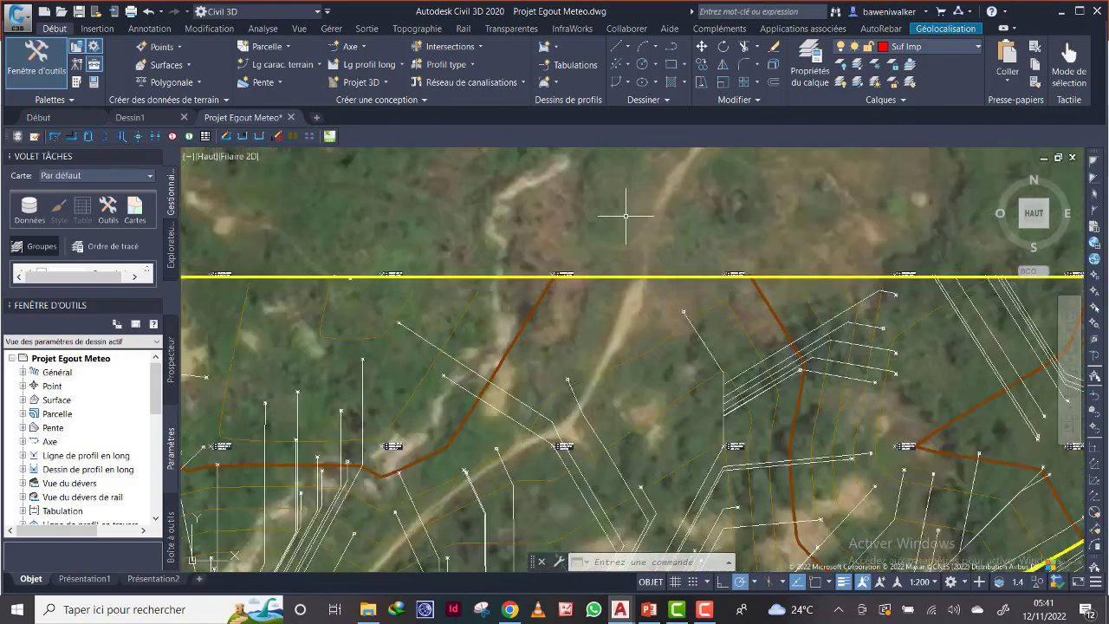
pyautogui.scroll(-2, 646, 243)
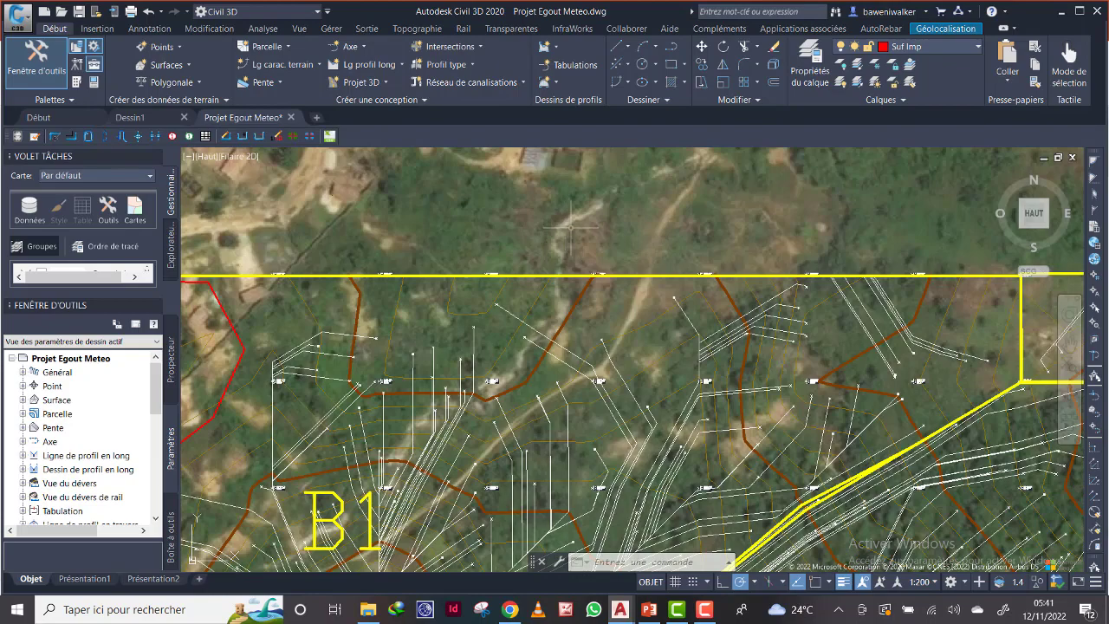
pyautogui.scroll(2, 572, 227)
pyautogui.scroll(-4, 571, 227)
pyautogui.scroll(2, 530, 305)
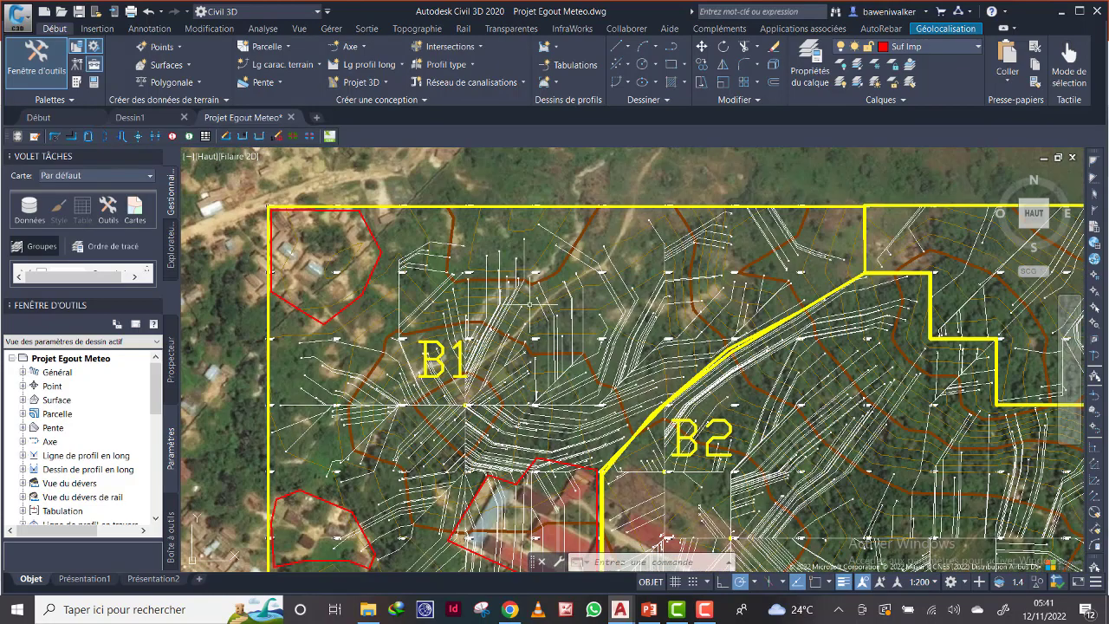
pyautogui.scroll(-2, 487, 325)
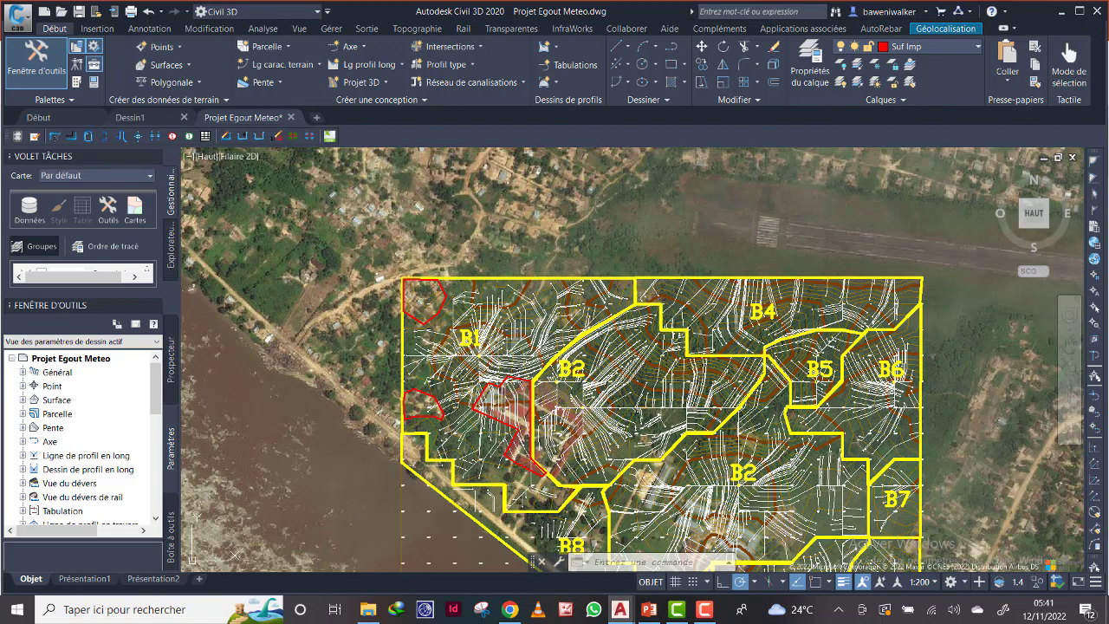
pyautogui.scroll(2, 507, 318)
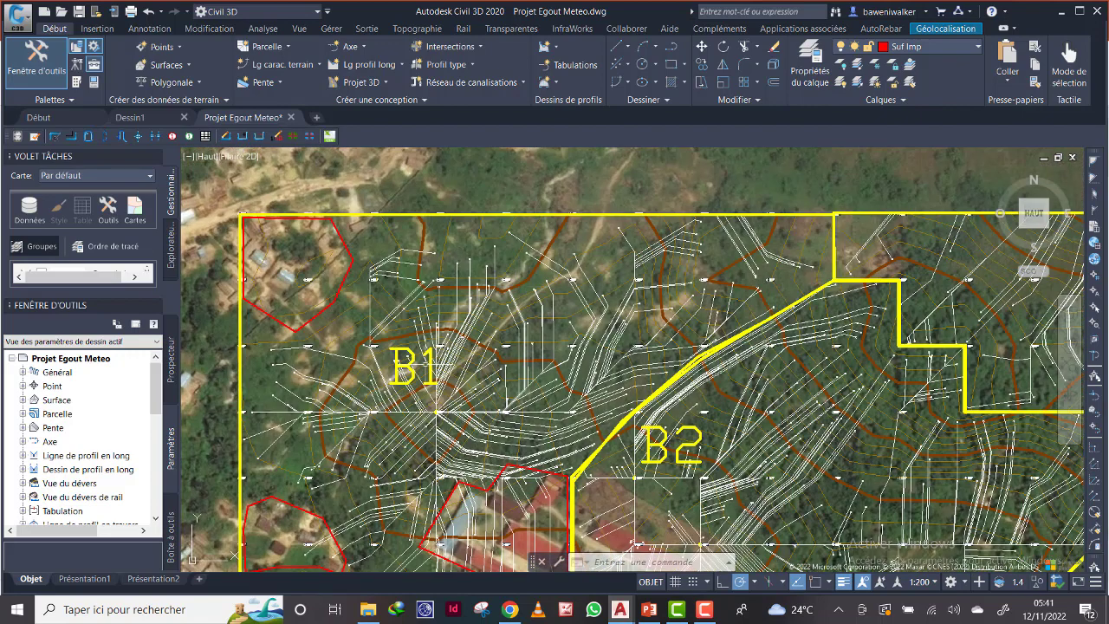
# Start a polyline at B1's northern boundary and trace one edge of the dirt track down to the western house cluster.
pyautogui.click(672, 45)
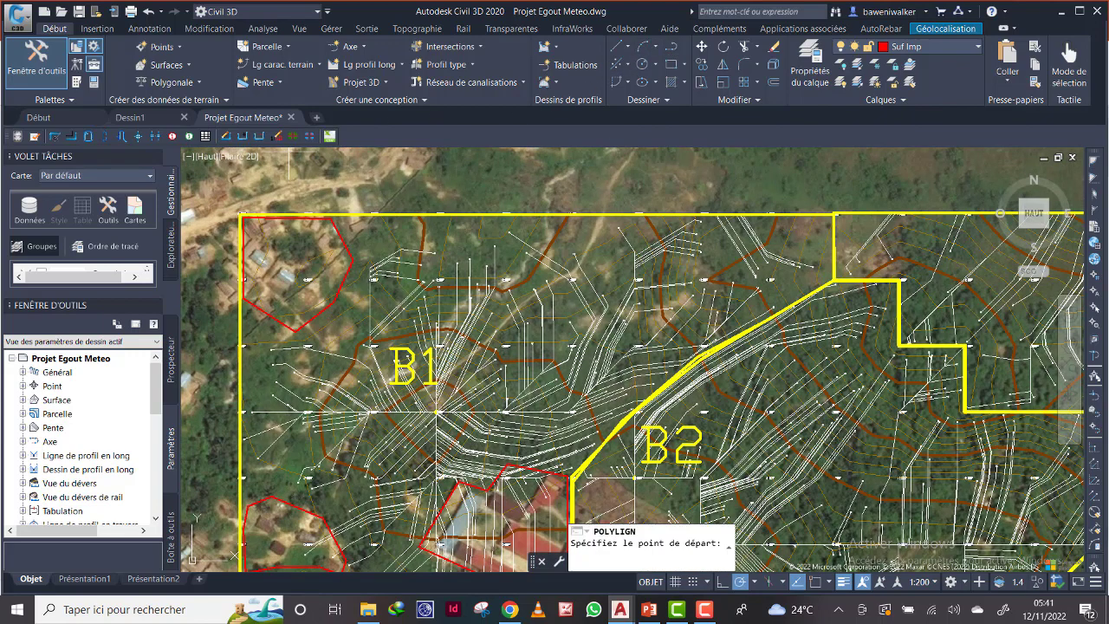
pyautogui.click(610, 217)
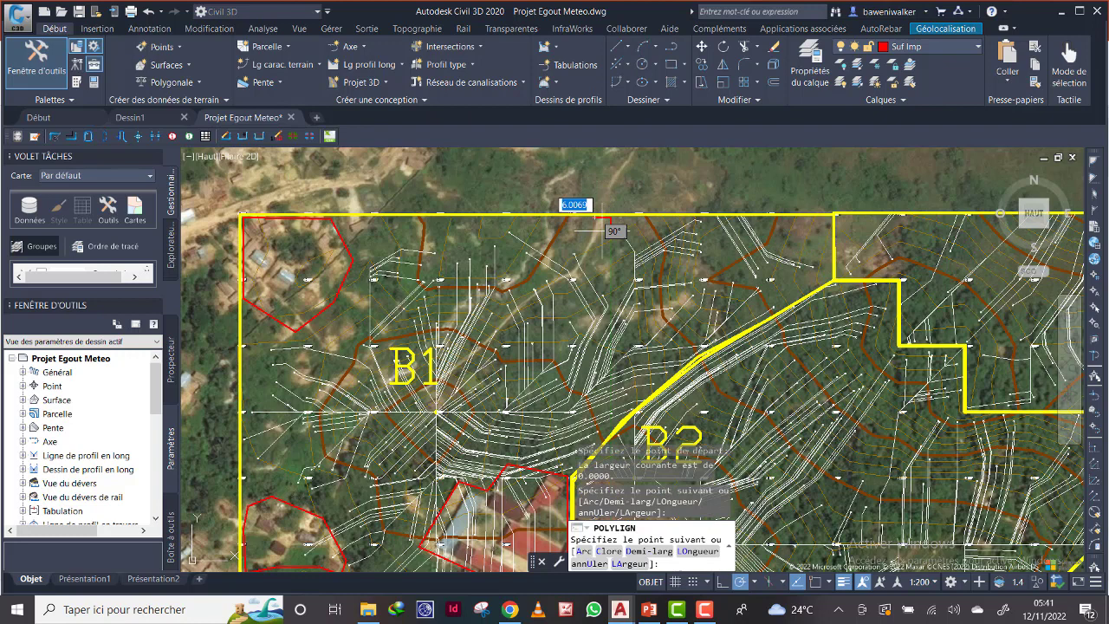
pyautogui.click(587, 275)
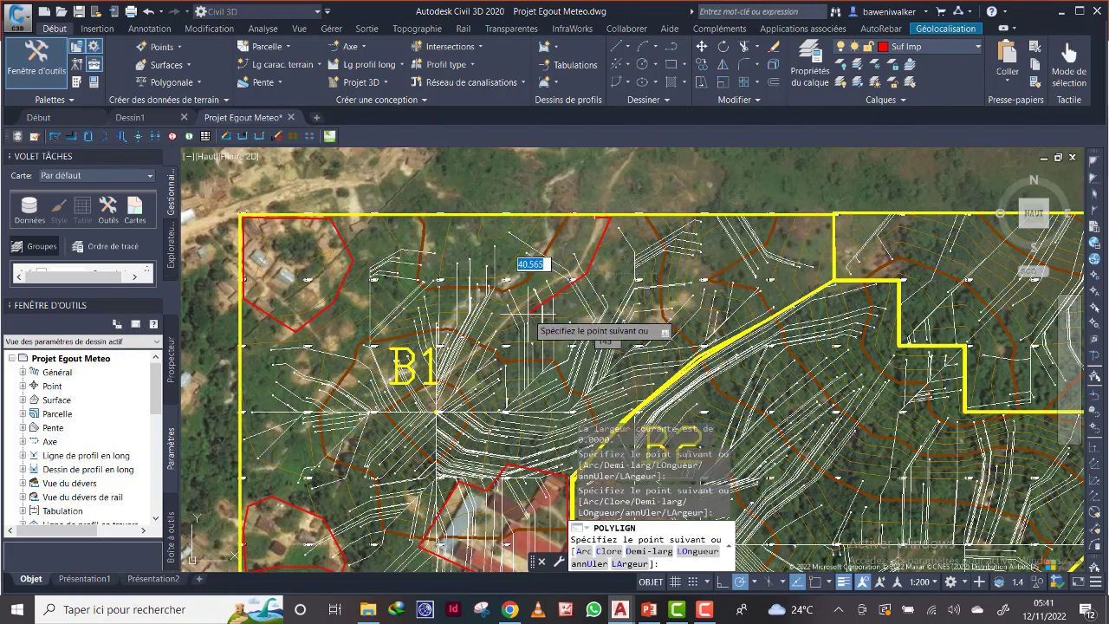
pyautogui.click(533, 310)
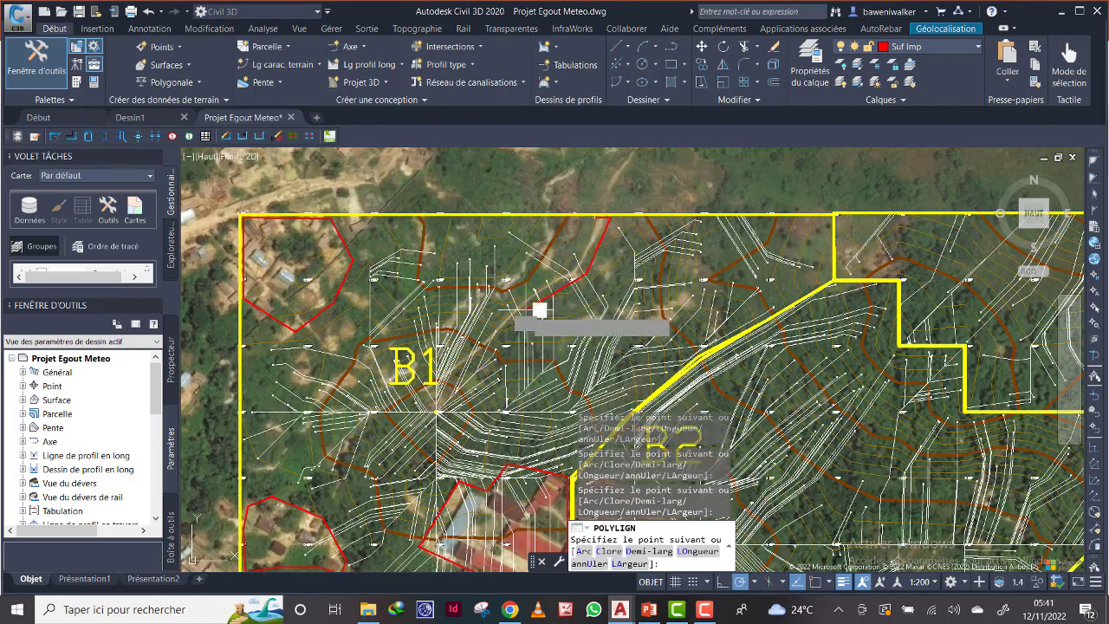
pyautogui.click(437, 383)
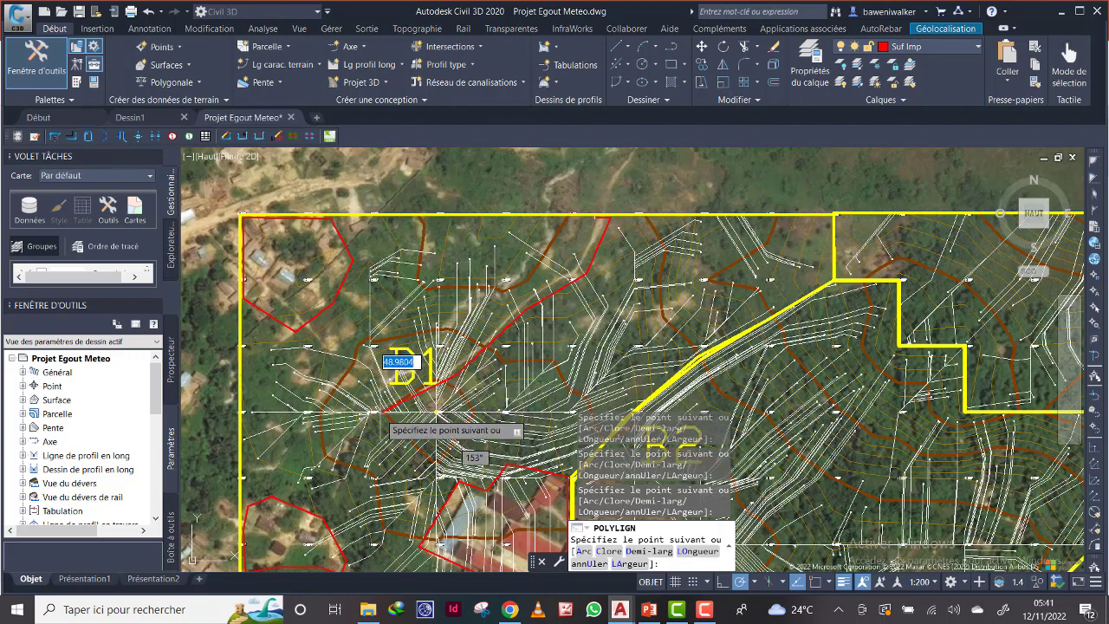
pyautogui.scroll(5, 373, 414)
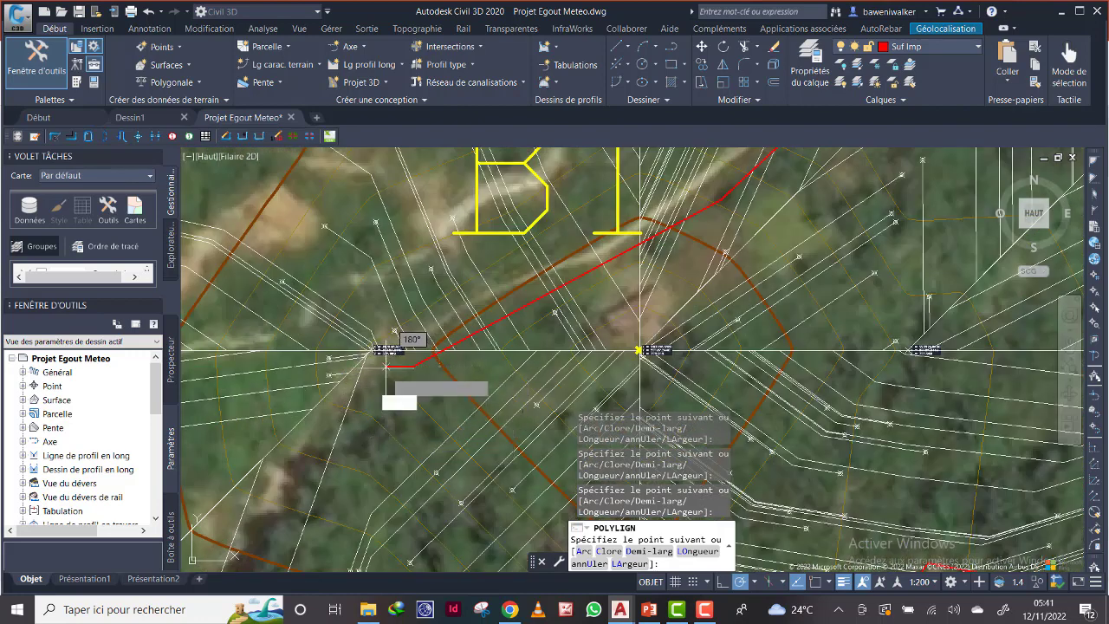
pyautogui.scroll(-3, 390, 381)
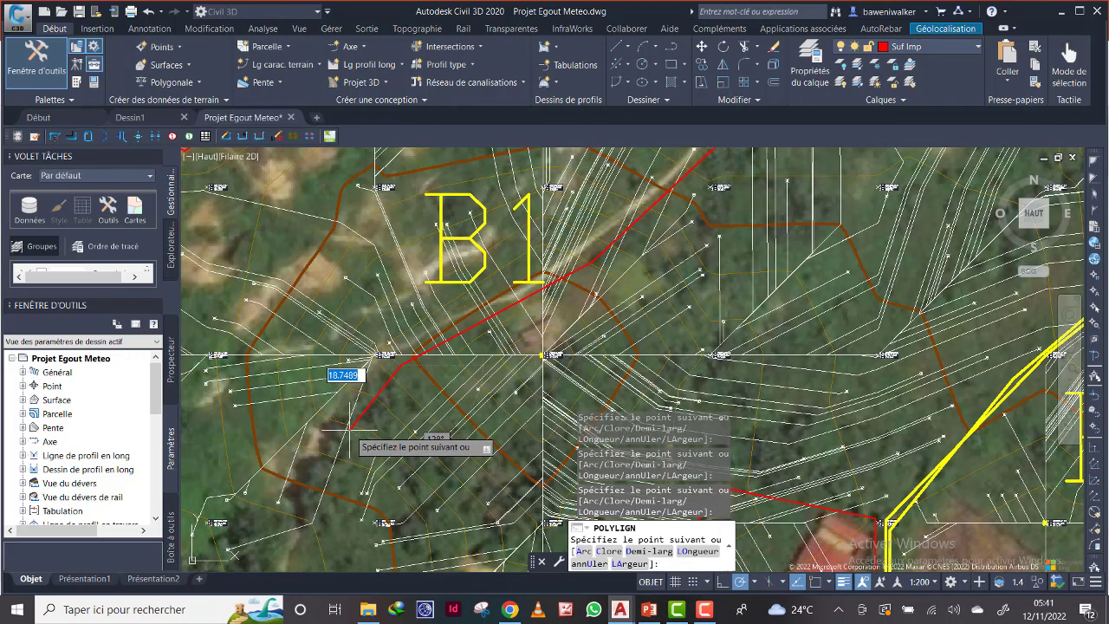
pyautogui.scroll(-3, 345, 434)
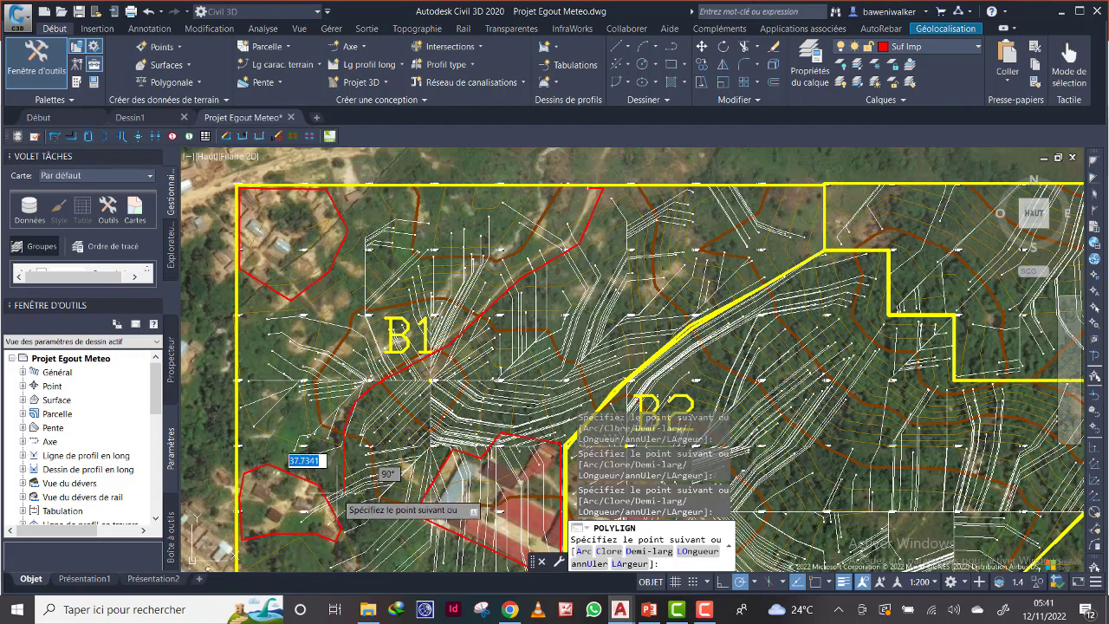
pyautogui.click(326, 492)
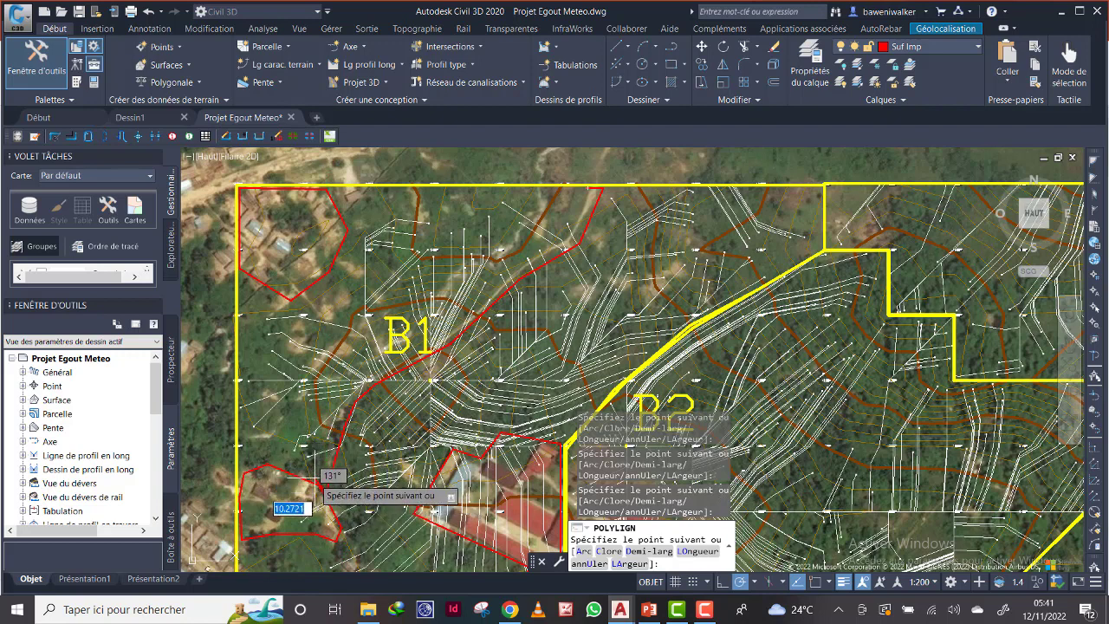
# Trace the opposite edge of the dirt track back to B1's northern boundary and close the polyline.
pyautogui.click(317, 477)
pyautogui.click(340, 397)
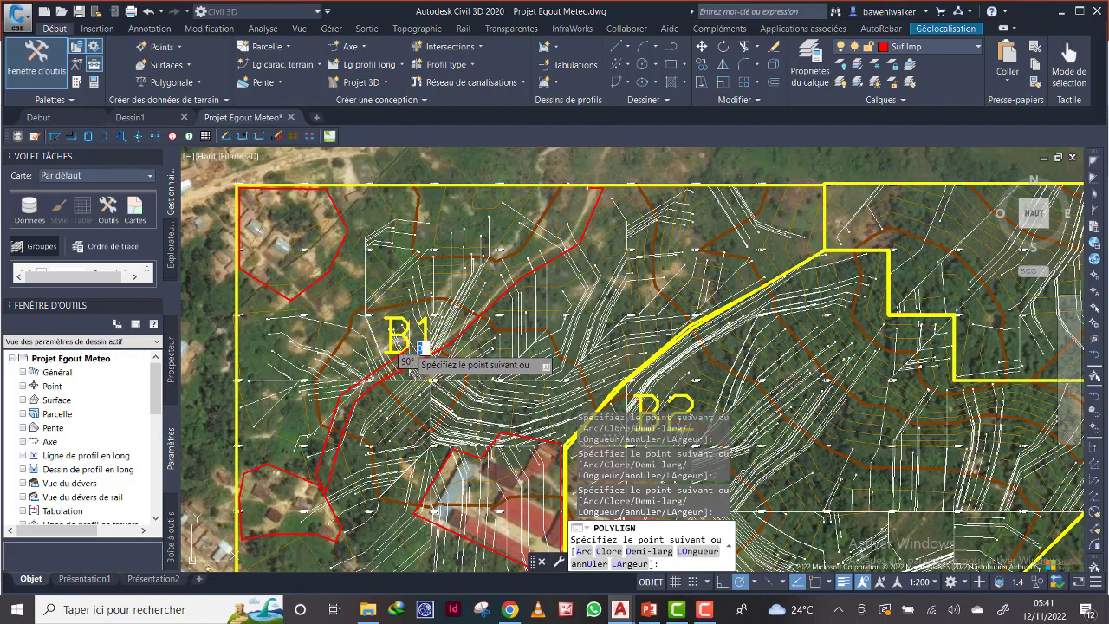
pyautogui.click(498, 277)
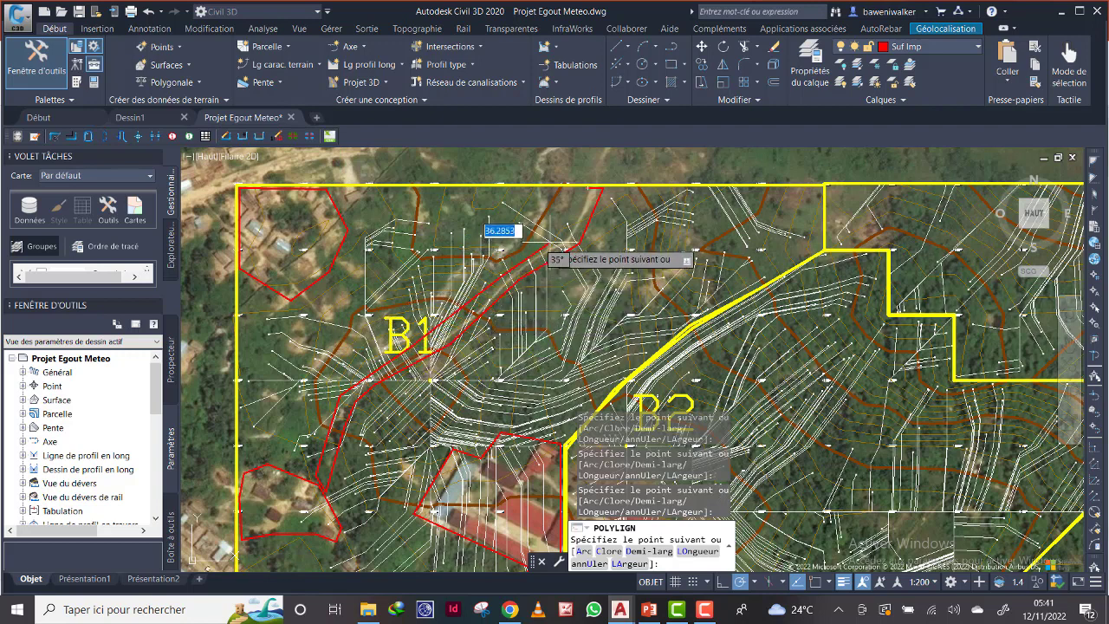
pyautogui.click(554, 239)
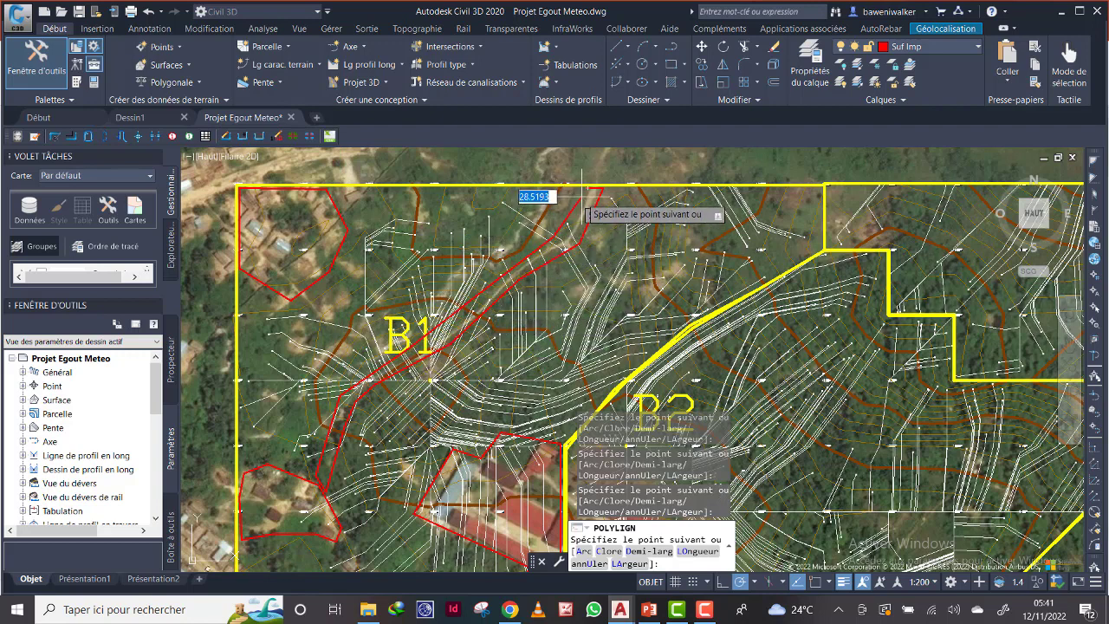
pyautogui.rightClick(586, 196)
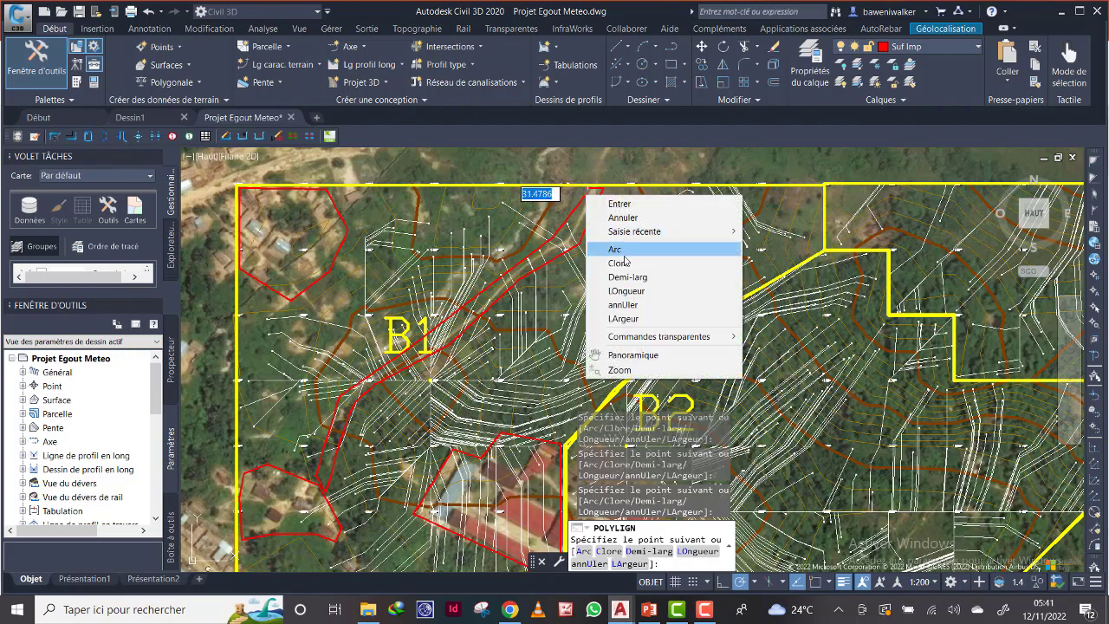
pyautogui.click(625, 263)
# Examine the closed track outline against the whole basin layout and inspect B1's areas not yet outlined.
pyautogui.scroll(-3, 491, 315)
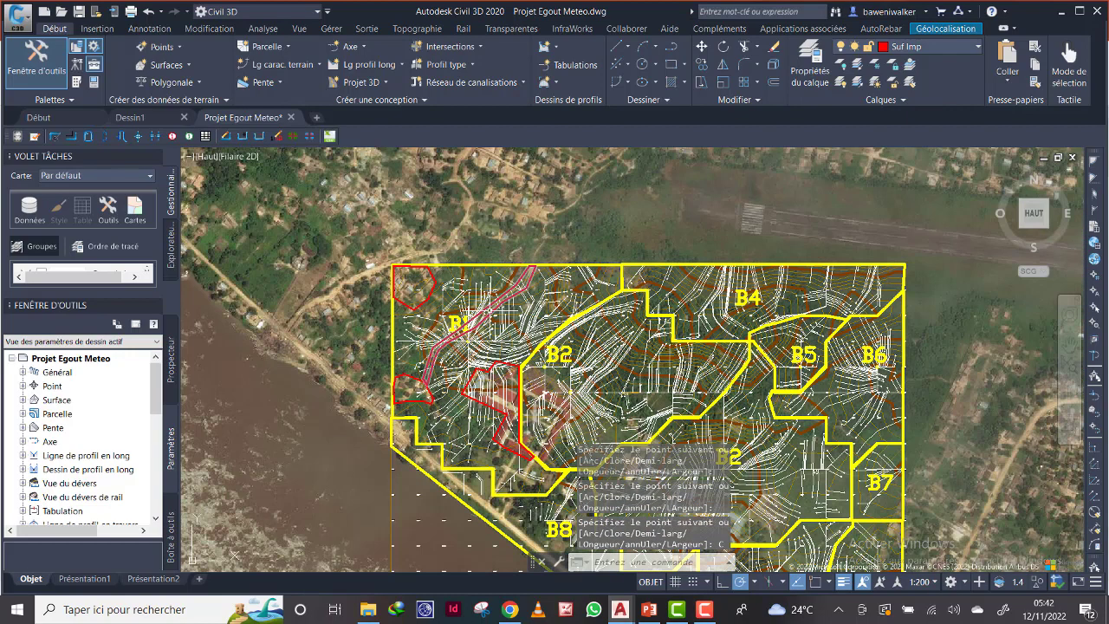
pyautogui.scroll(2, 443, 340)
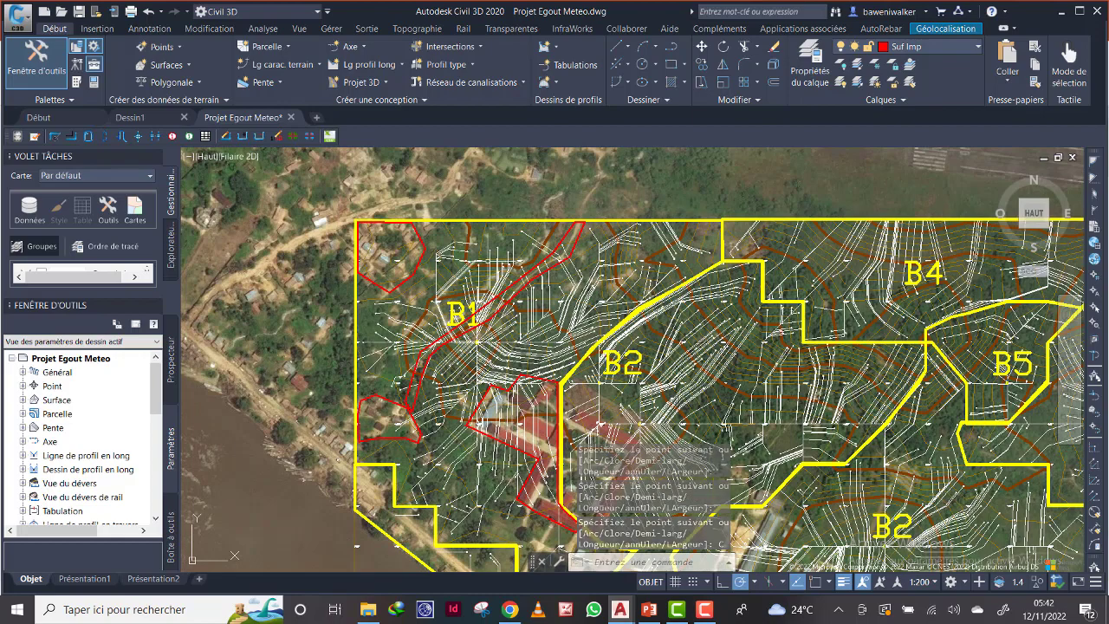
pyautogui.scroll(2, 520, 295)
pyautogui.scroll(-2, 520, 295)
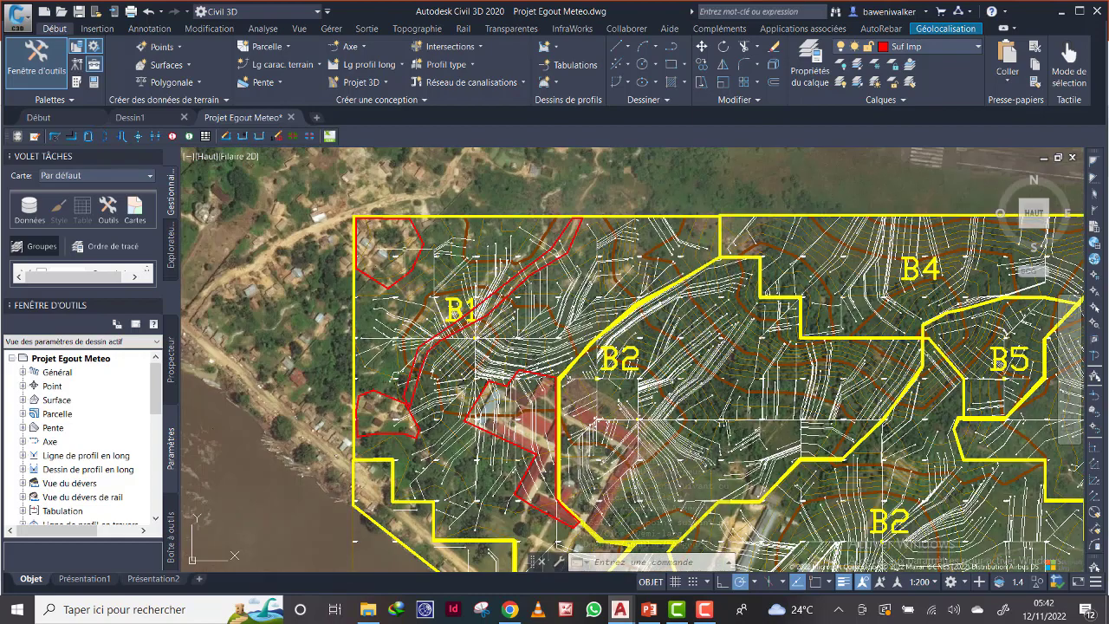
pyautogui.scroll(2, 393, 243)
pyautogui.scroll(-2, 564, 273)
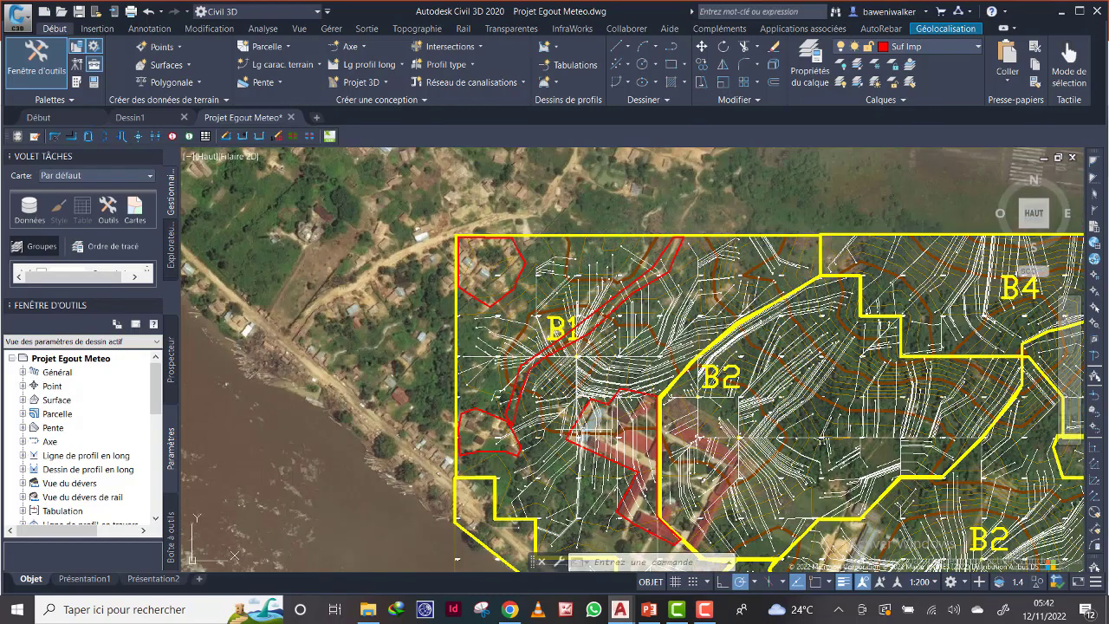
pyautogui.moveTo(539, 395); pyautogui.dragTo(498, 301, button='middle')
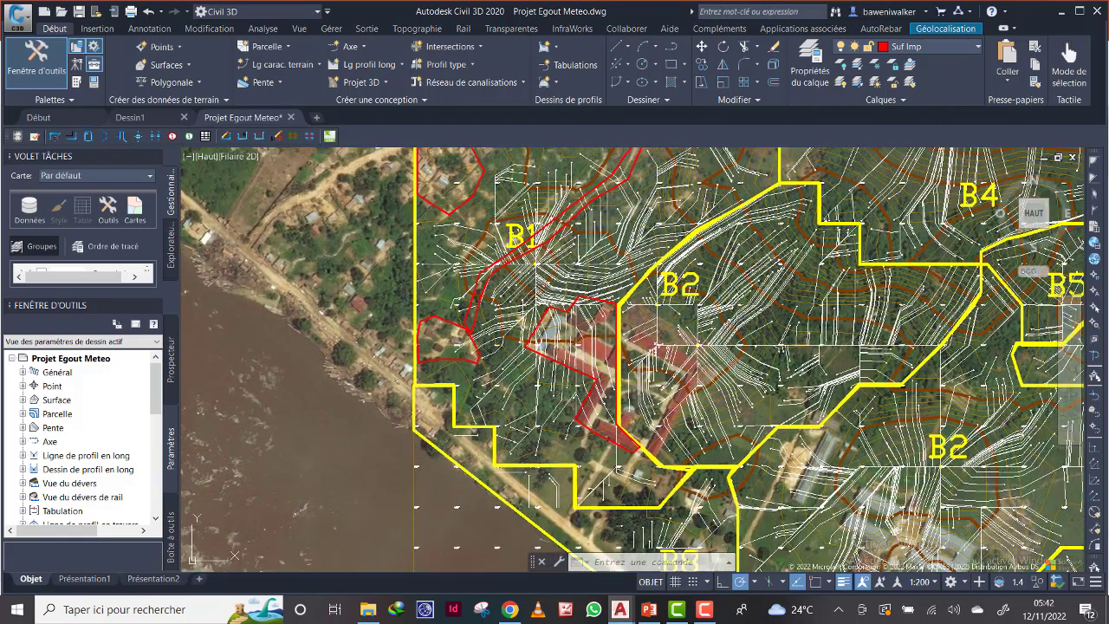
pyautogui.moveTo(560, 243); pyautogui.dragTo(557, 319, button='middle')
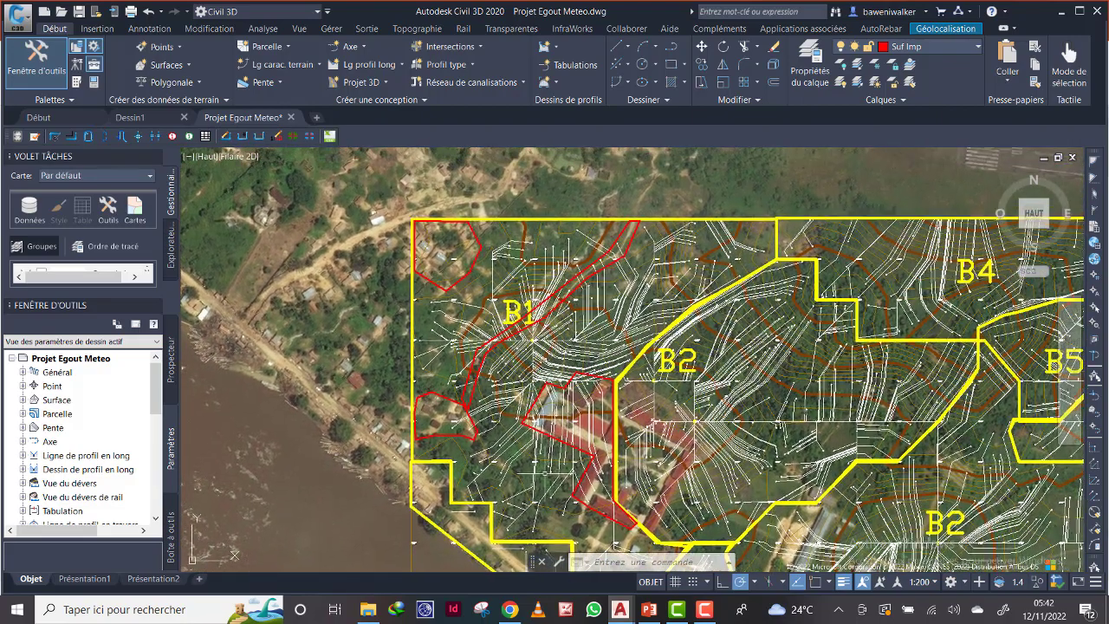
pyautogui.moveTo(548, 469); pyautogui.dragTo(539, 452, button='middle')
pyautogui.scroll(2, 538, 258)
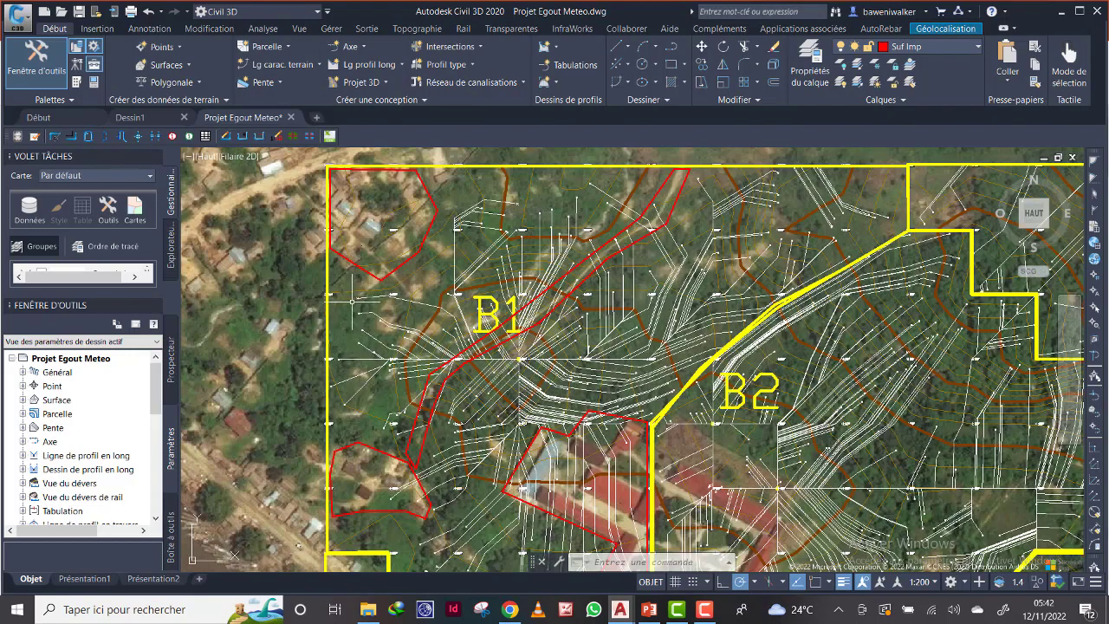
pyautogui.scroll(-2, 410, 408)
pyautogui.moveTo(411, 414); pyautogui.dragTo(432, 250, button='middle')
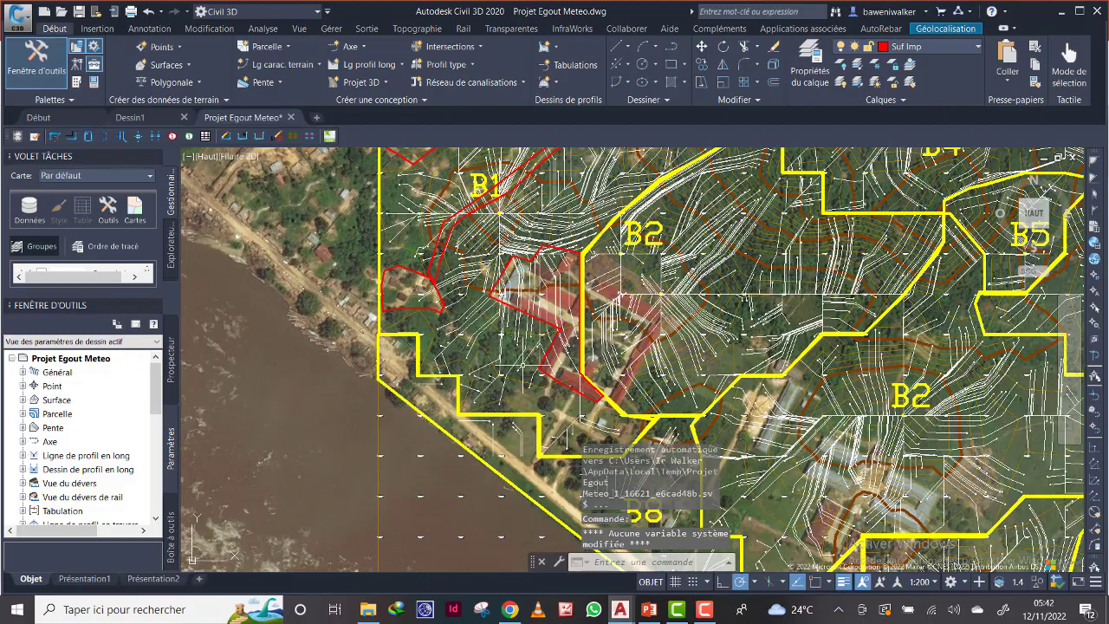
pyautogui.scroll(-2, 508, 324)
pyautogui.moveTo(512, 253); pyautogui.dragTo(484, 331, button='middle')
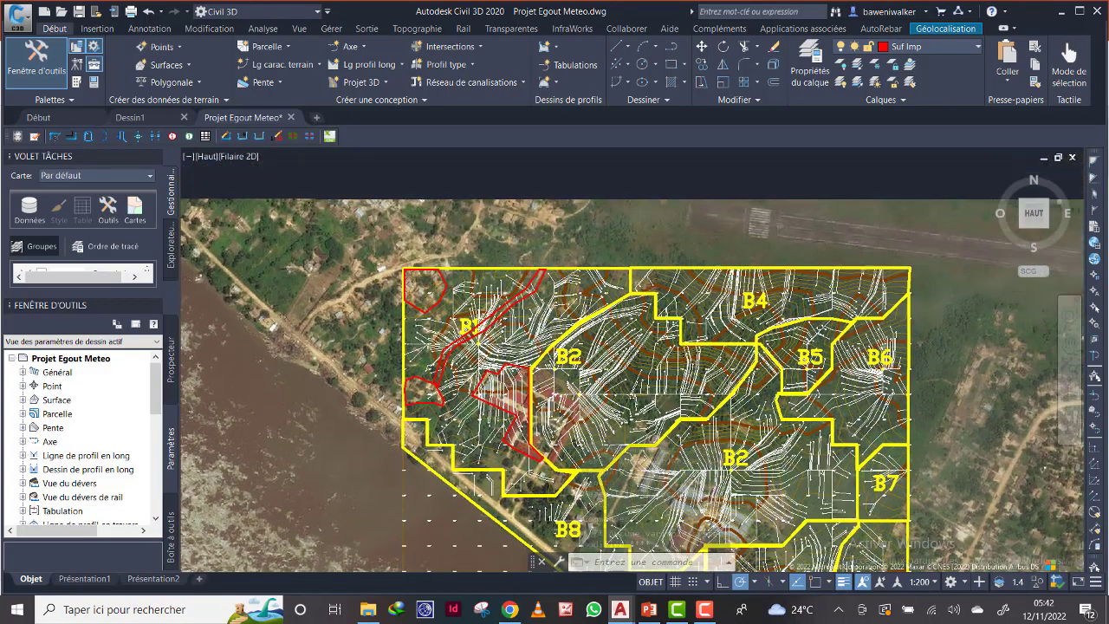
pyautogui.scroll(4, 481, 324)
pyautogui.scroll(4, 475, 363)
pyautogui.scroll(-2, 486, 364)
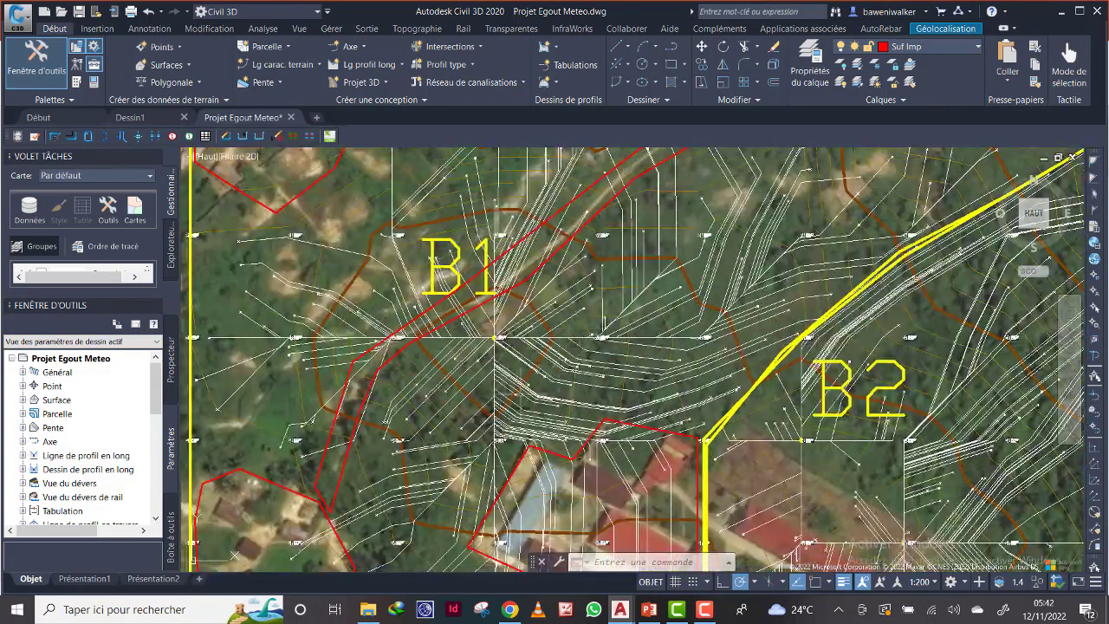
pyautogui.scroll(-4, 482, 381)
pyautogui.scroll(2, 453, 387)
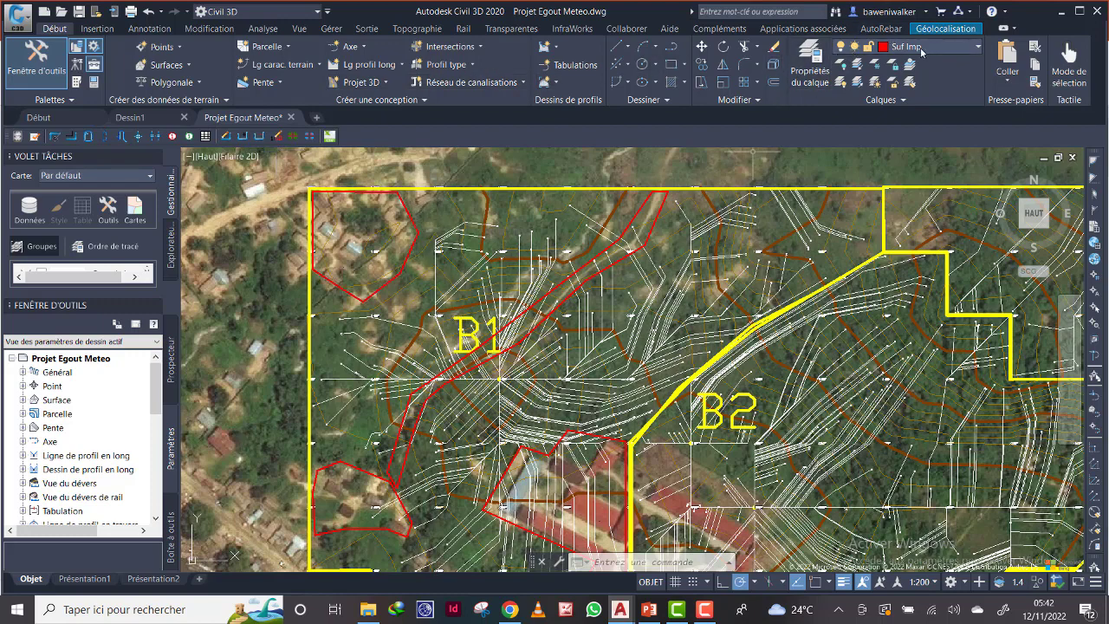
pyautogui.scroll(-3, 405, 191)
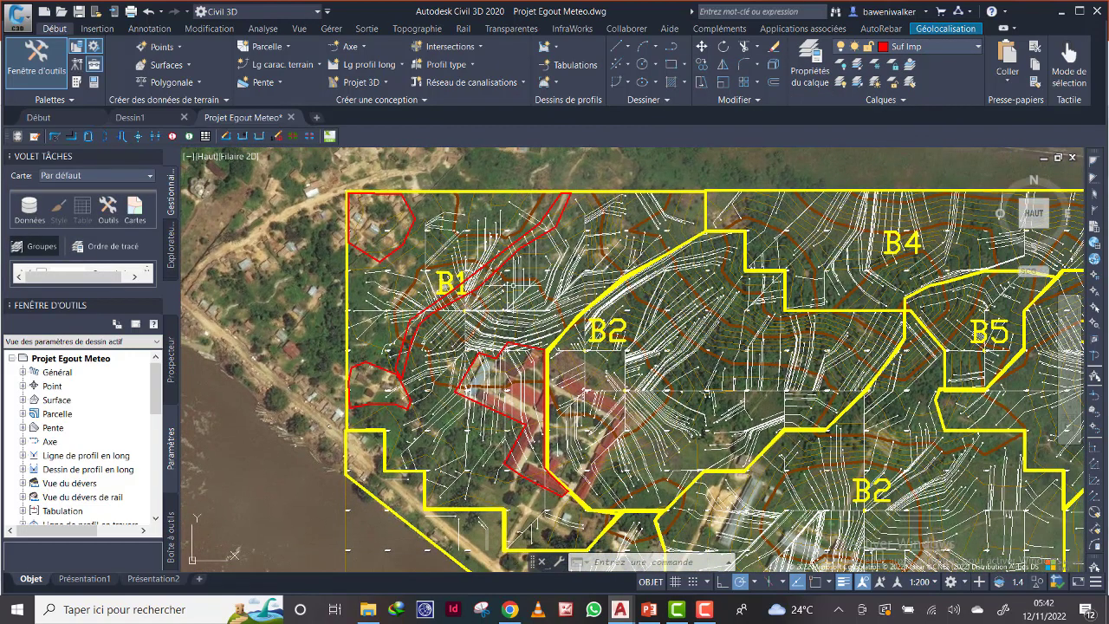
pyautogui.click(965, 48)
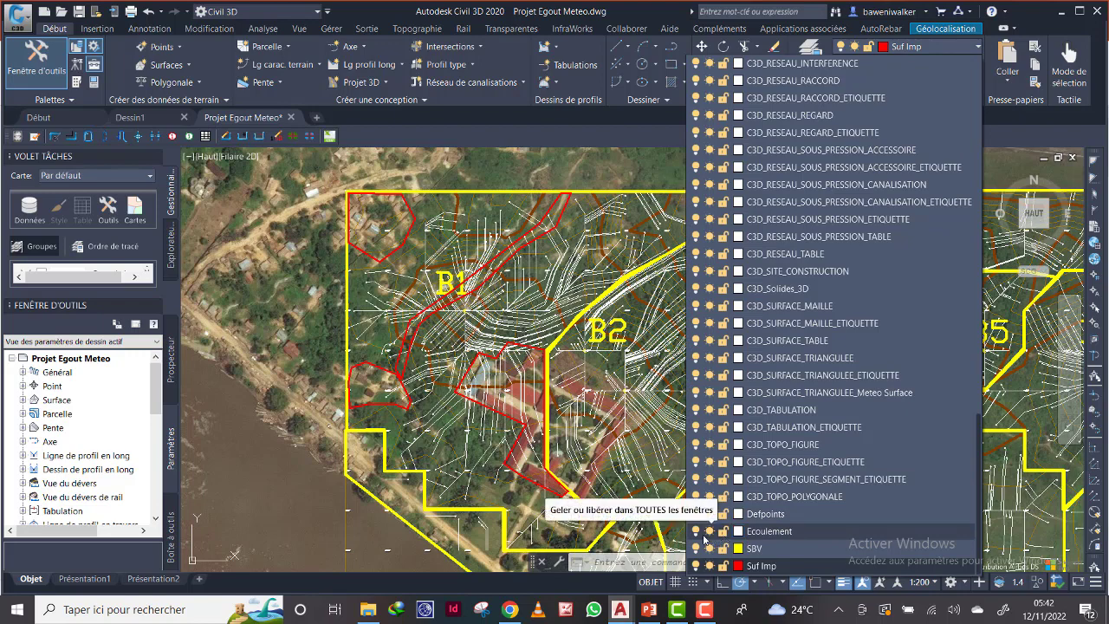
pyautogui.click(698, 534)
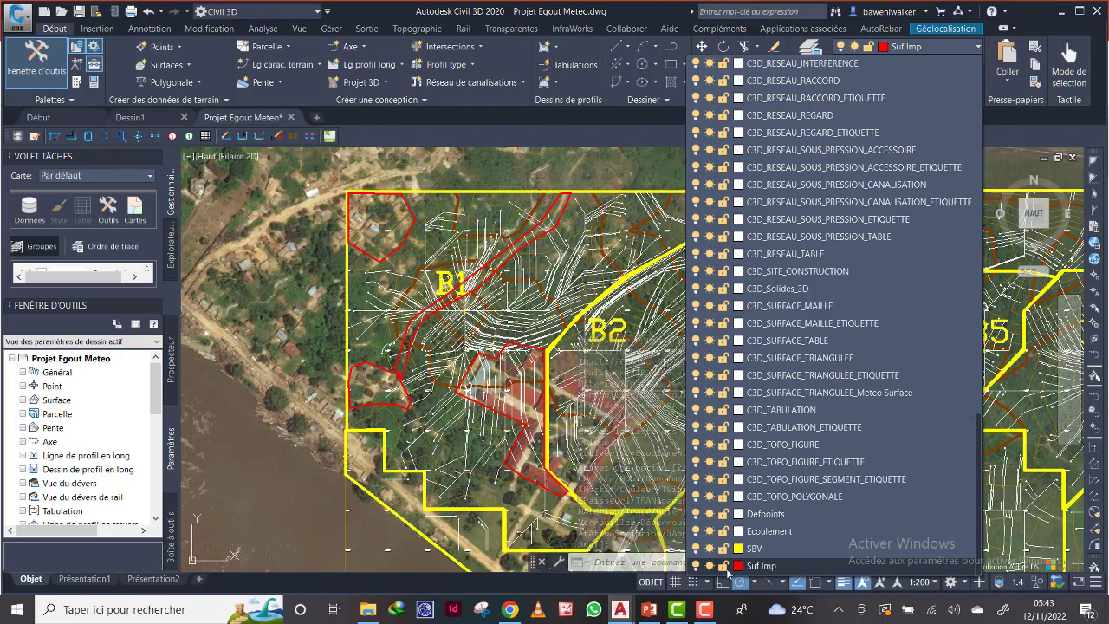
pyautogui.click(697, 566)
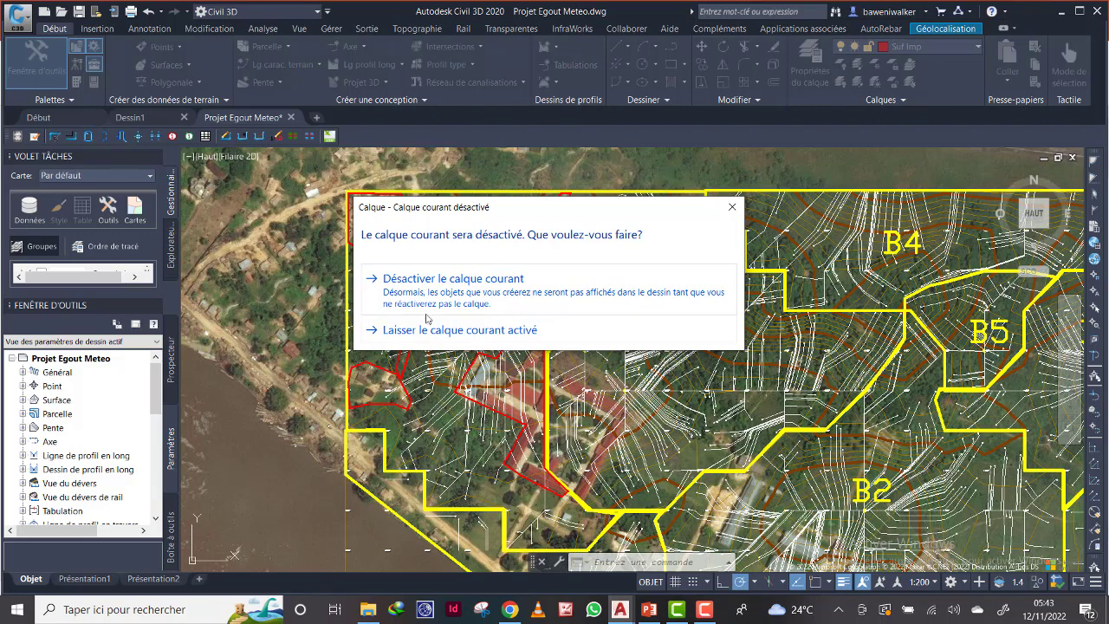
pyautogui.click(460, 330)
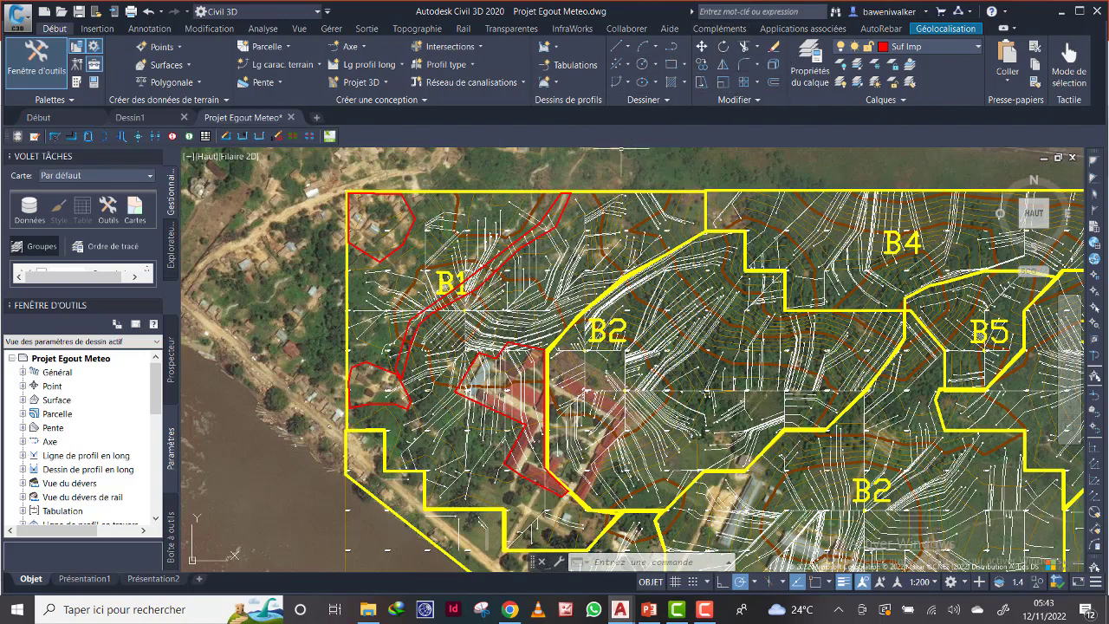
# Create a new layer named Surf G for outlining B1's green areas.
pyautogui.scroll(4, 482, 468)
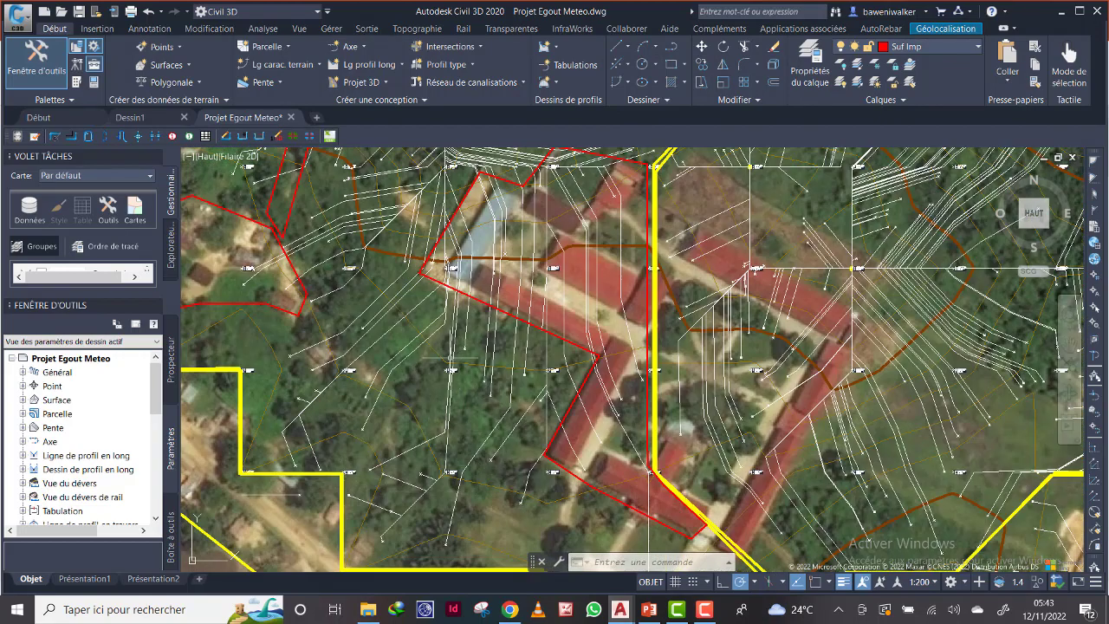
pyautogui.scroll(-4, 452, 413)
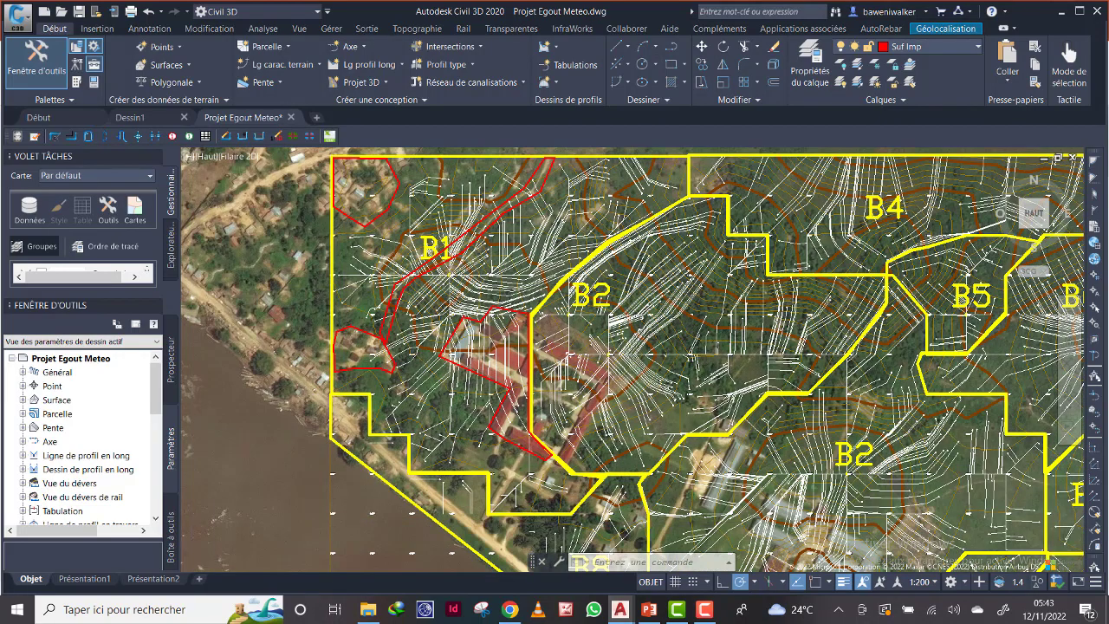
pyautogui.scroll(2, 401, 258)
pyautogui.scroll(-2, 586, 186)
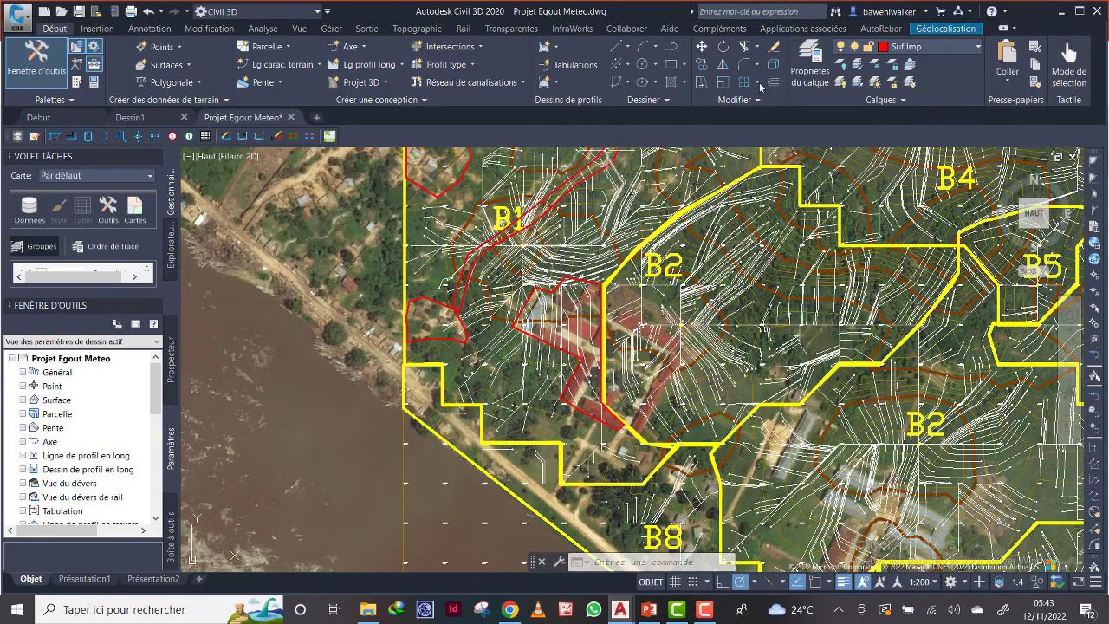
pyautogui.click(813, 59)
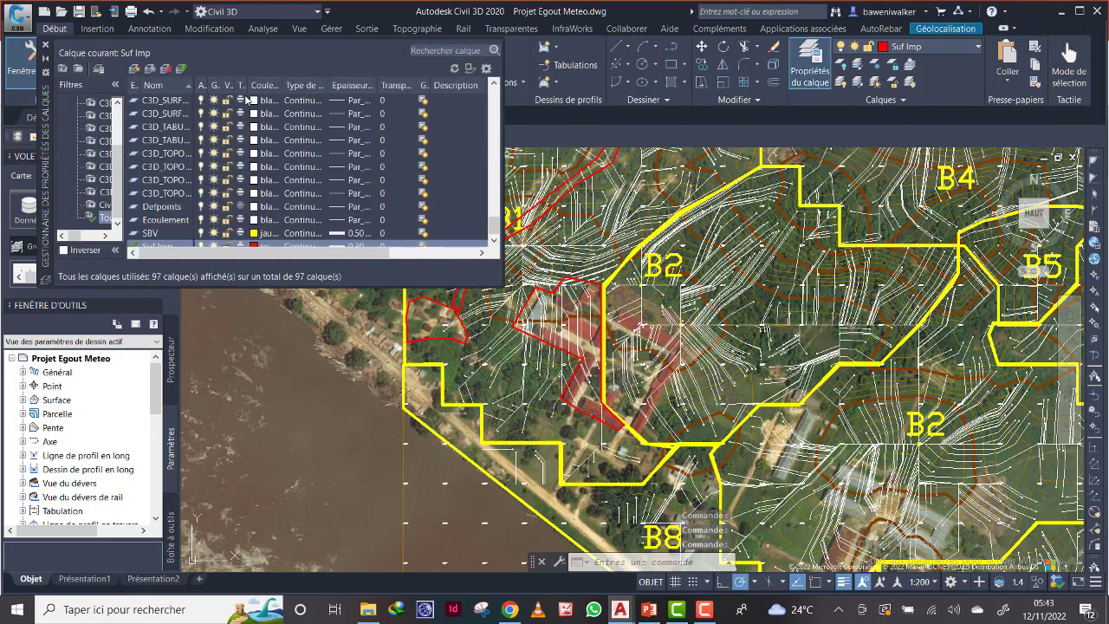
pyautogui.click(135, 69)
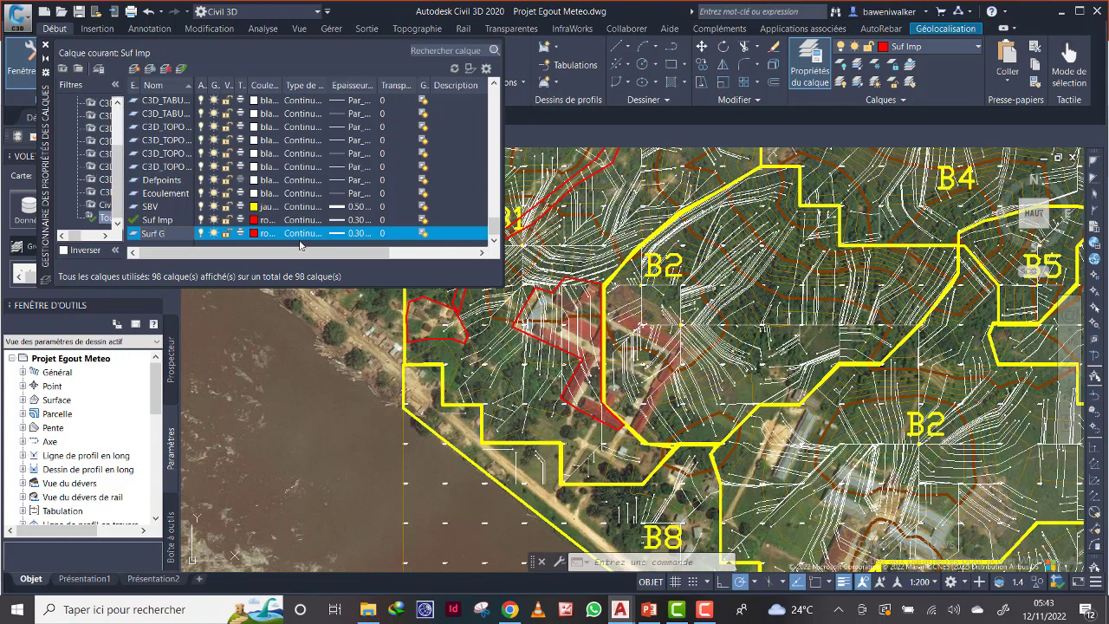
# Set the Surf G layer's colour to green (vert) and make it the current layer.
pyautogui.click(260, 233)
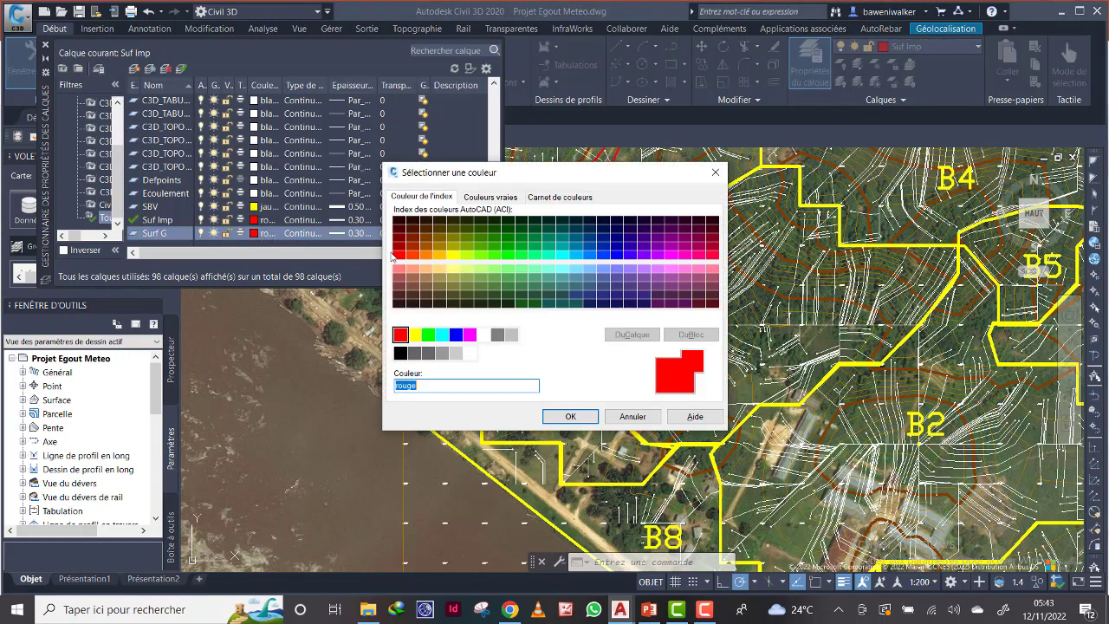
pyautogui.click(428, 335)
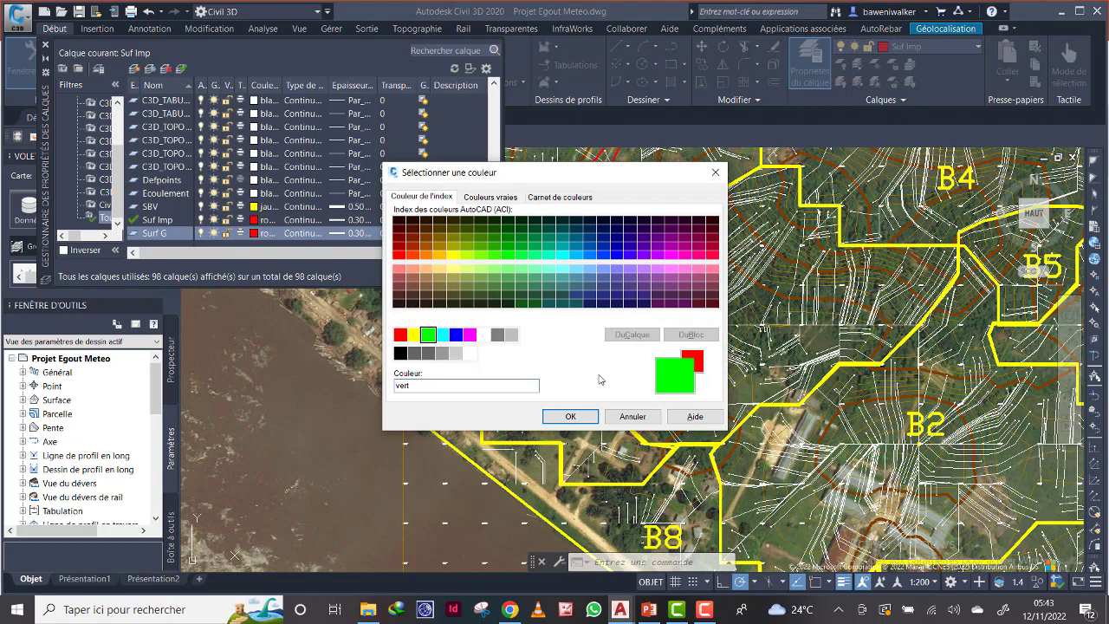
pyautogui.click(565, 416)
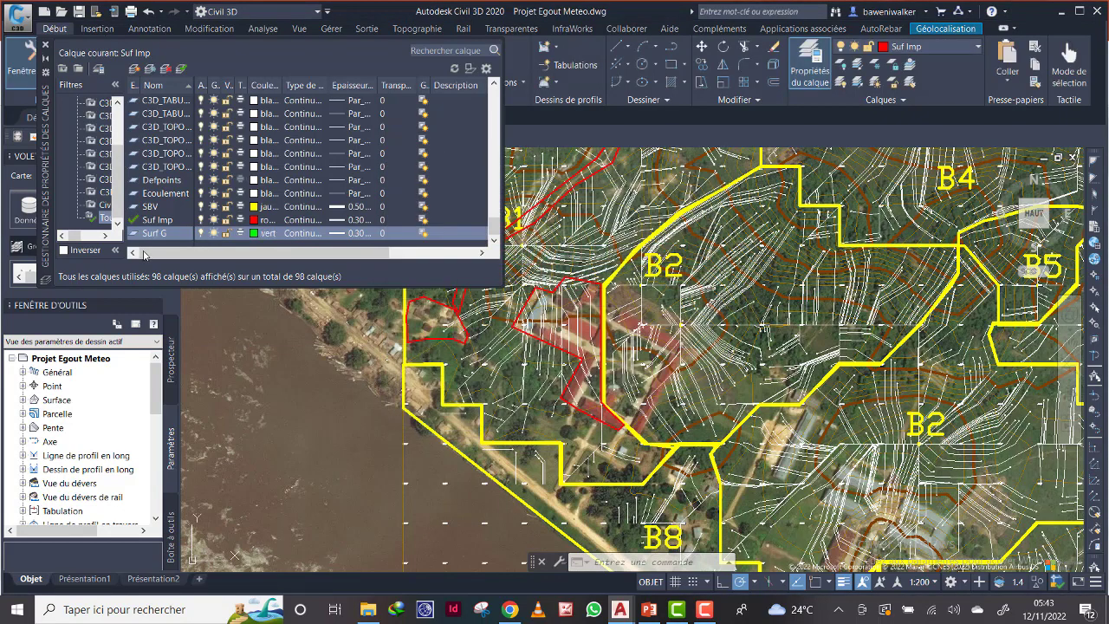
pyautogui.click(133, 237)
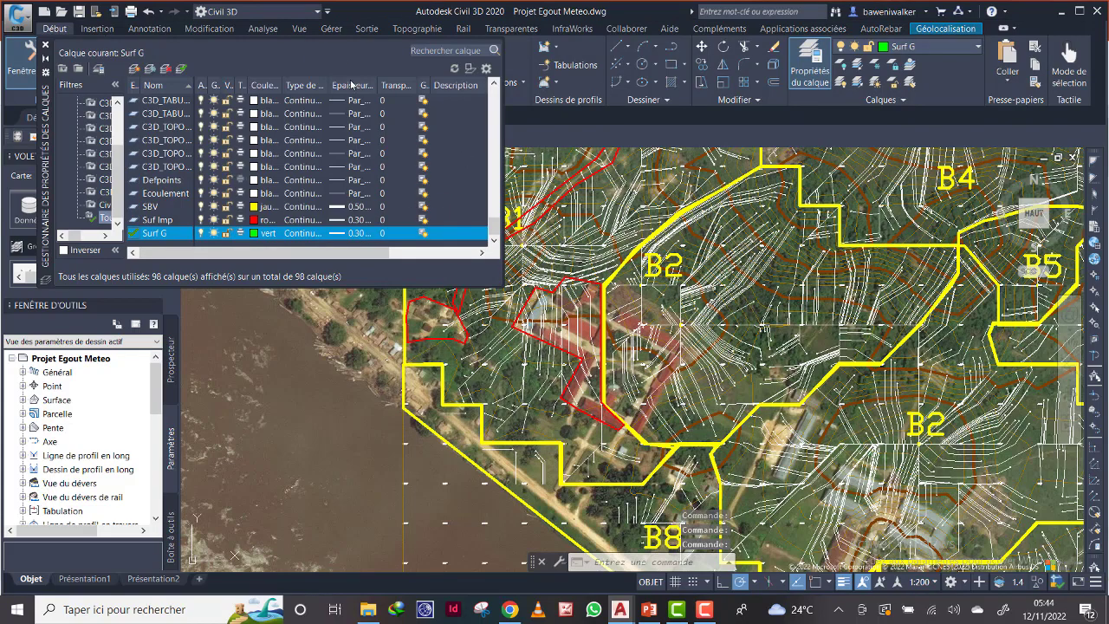
pyautogui.click(45, 47)
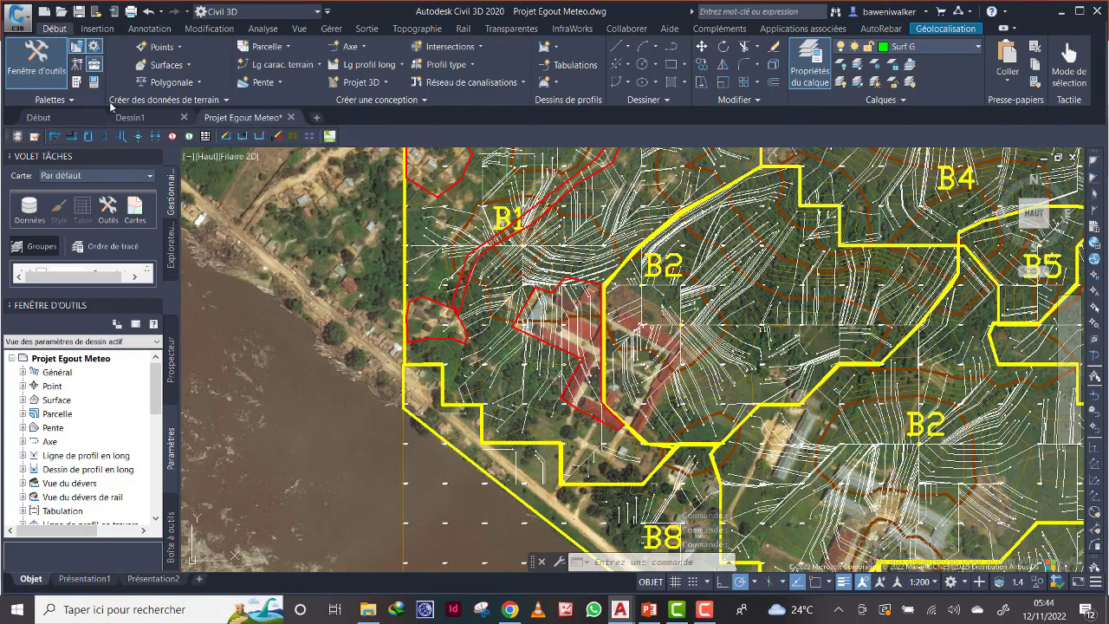
# Start a polyline east of B1's southwestern house cluster and trace the wooded area's northern edge along the red-roofed building outline.
pyautogui.scroll(-3, 468, 234)
pyautogui.moveTo(490, 233); pyautogui.dragTo(471, 278, button='middle')
pyautogui.scroll(2, 469, 278)
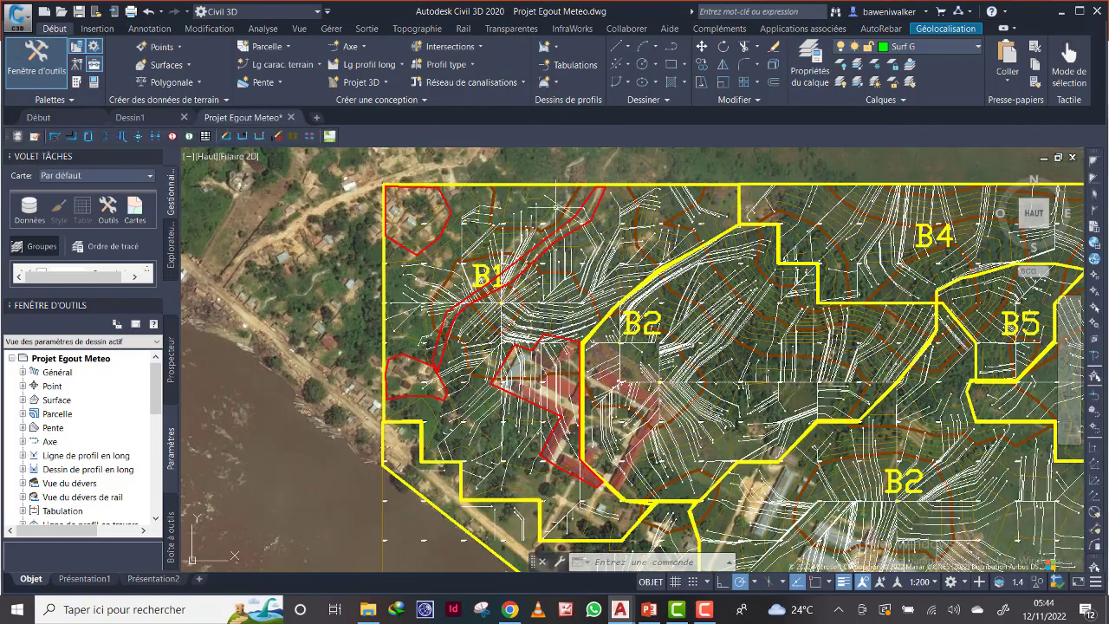
pyautogui.click(673, 46)
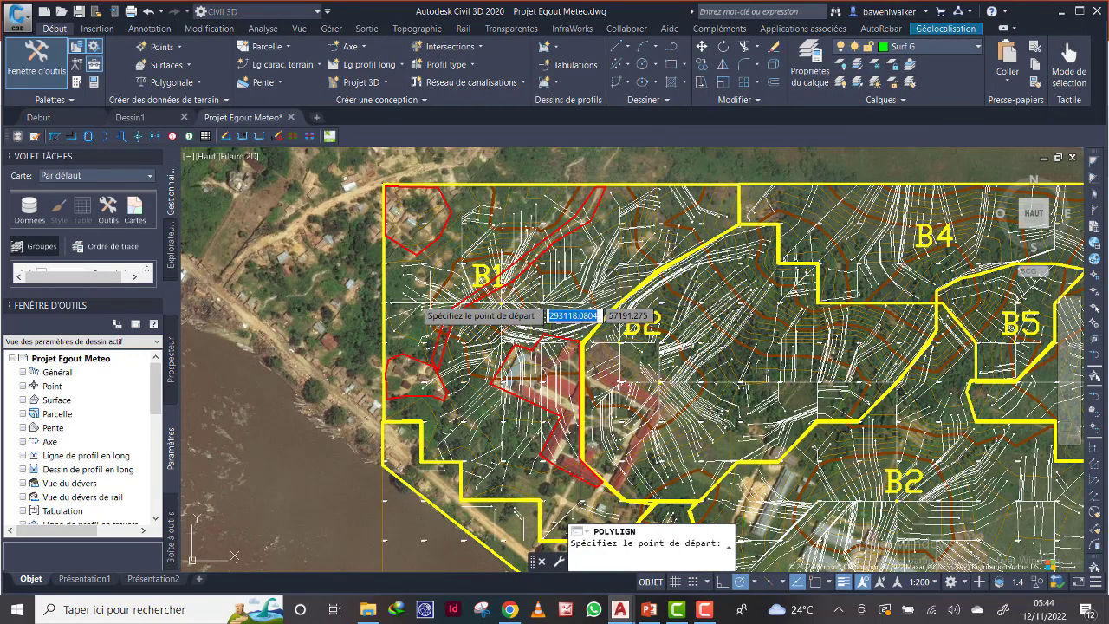
pyautogui.scroll(5, 482, 434)
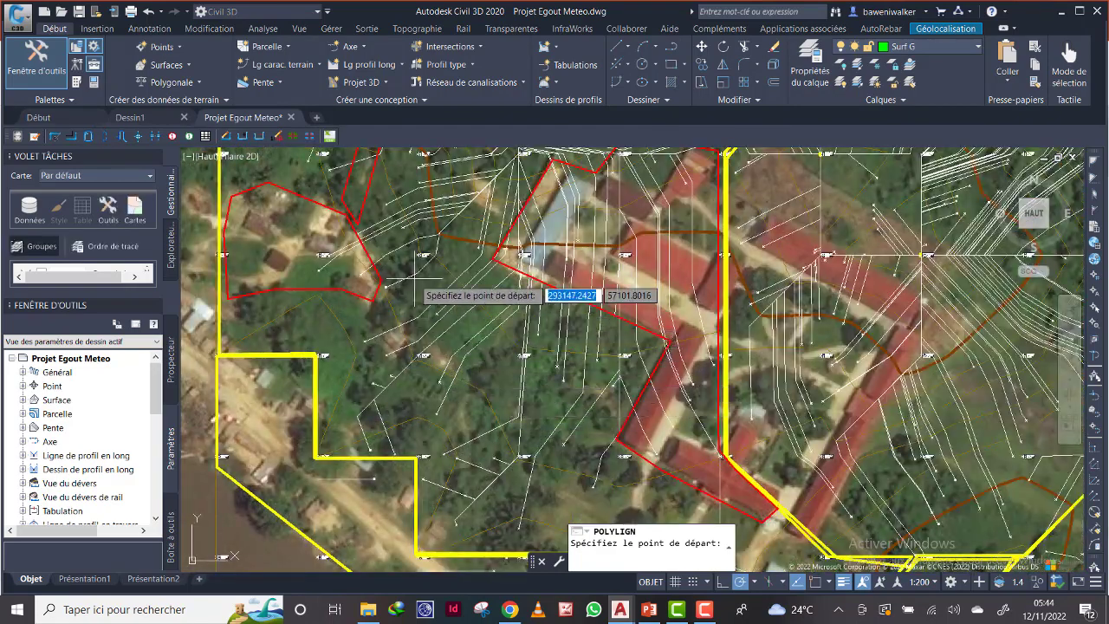
pyautogui.click(388, 273)
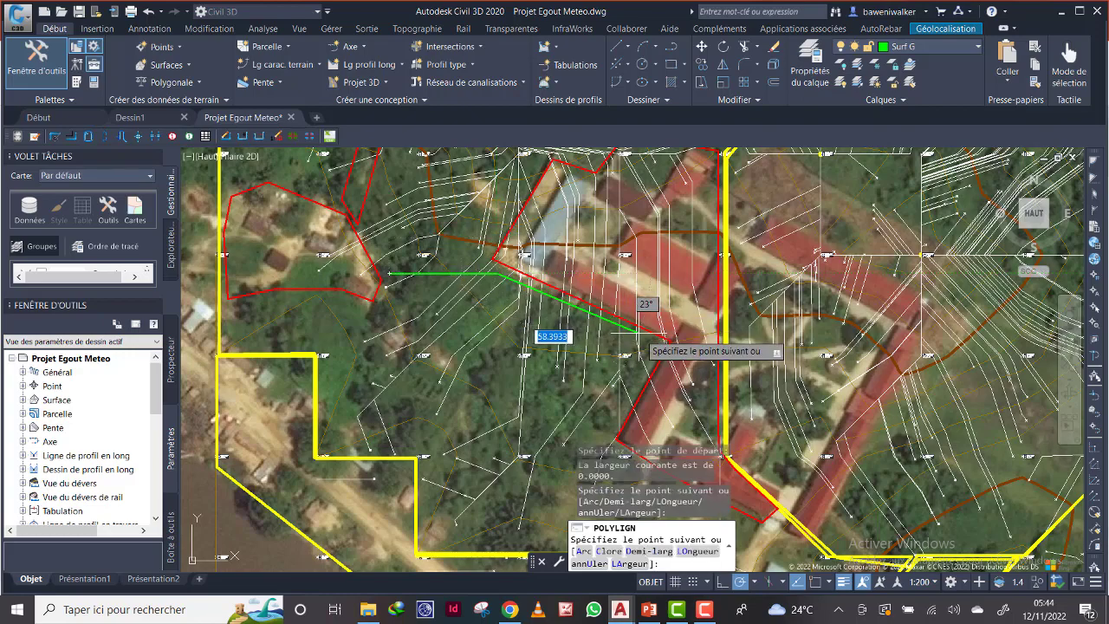
pyautogui.click(665, 343)
# Trace the wooded area's remaining edge past the buildings, along B1's stepped southern boundary and back up its west side, and close the polyline.
pyautogui.scroll(-5, 618, 376)
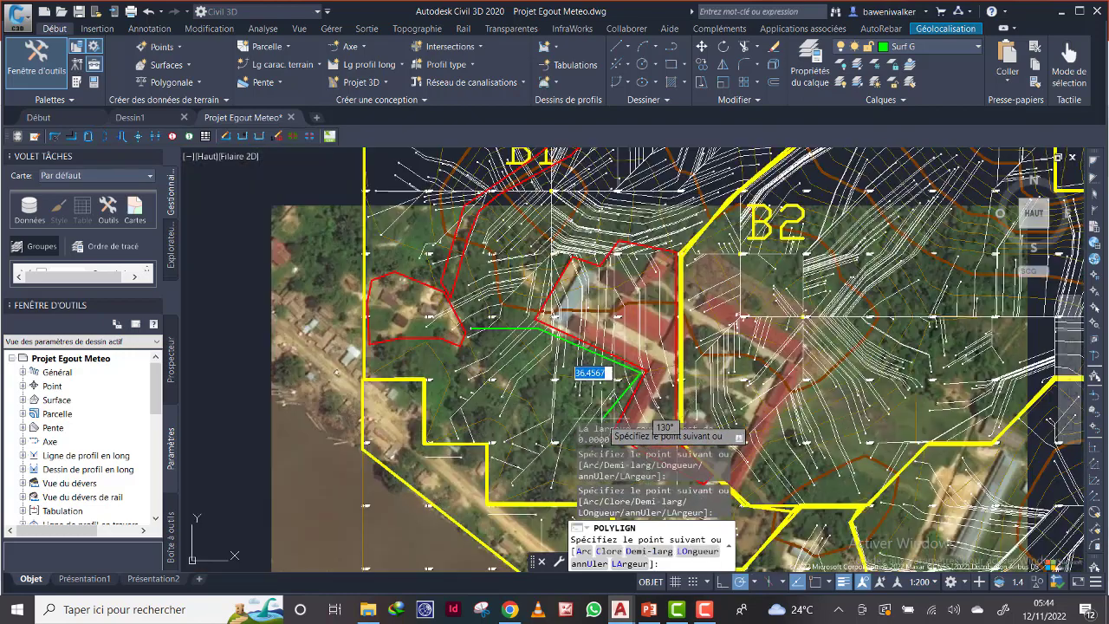
pyautogui.scroll(4, 618, 336)
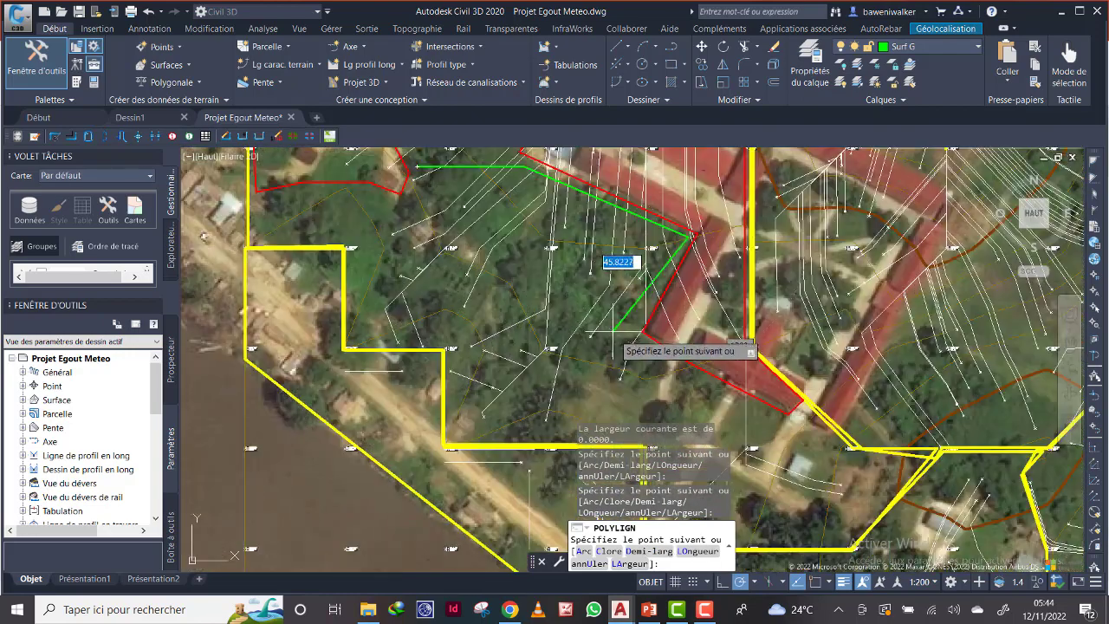
pyautogui.click(626, 338)
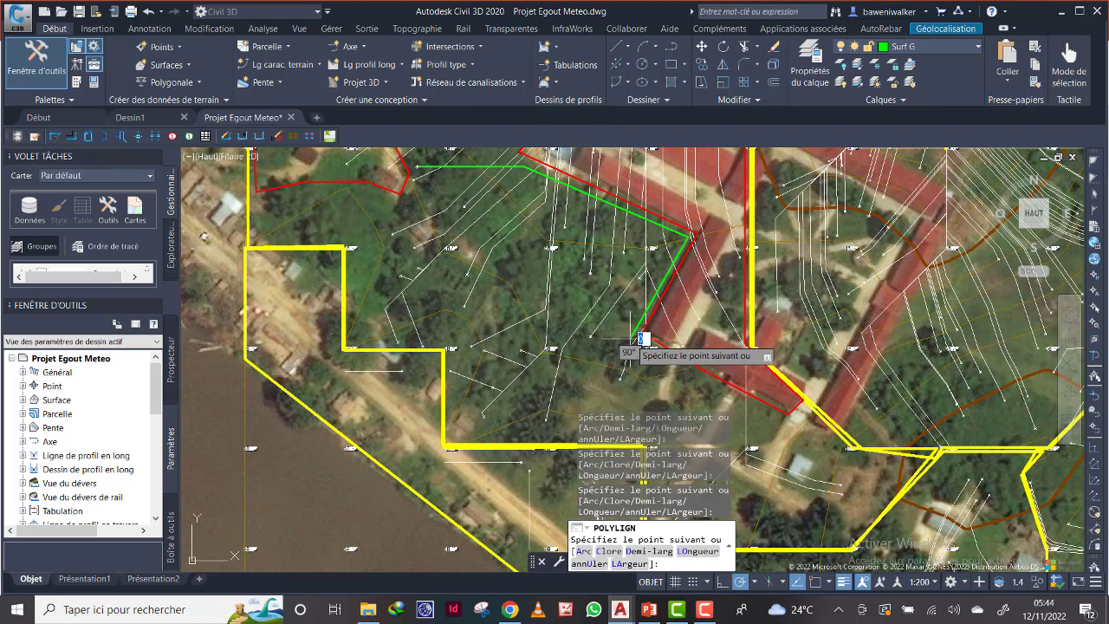
pyautogui.click(566, 433)
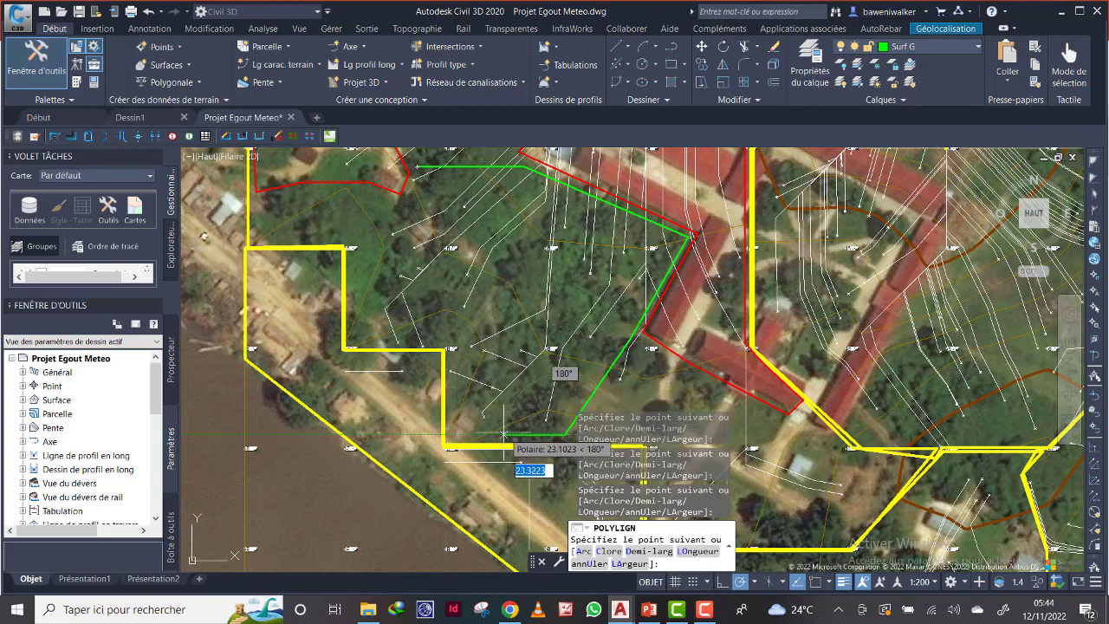
pyautogui.click(452, 434)
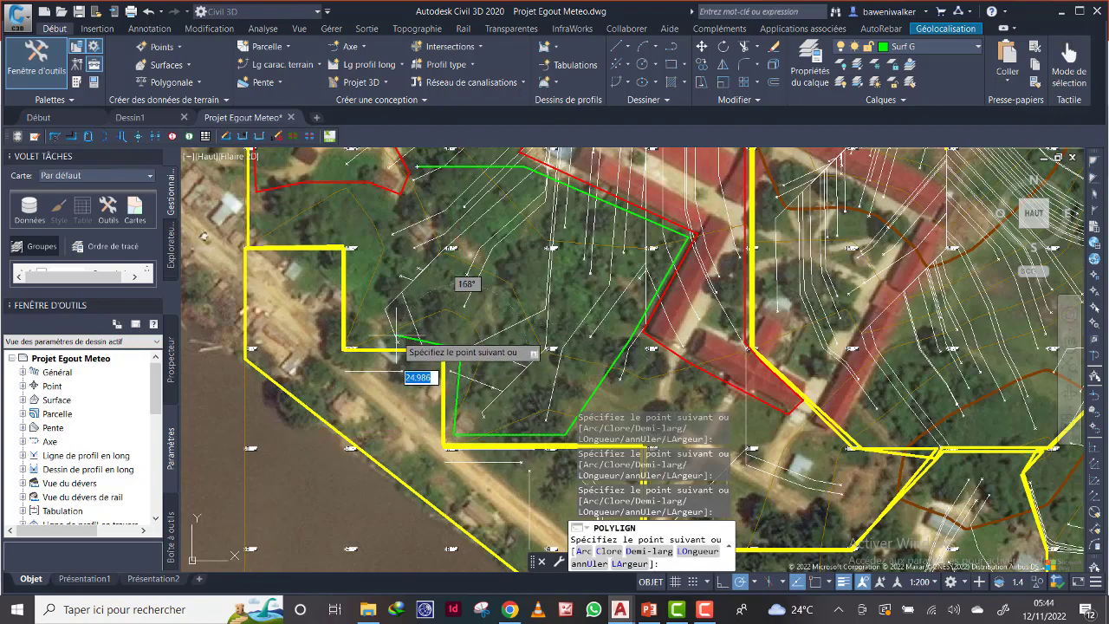
pyautogui.scroll(-2, 351, 295)
pyautogui.scroll(3, 355, 304)
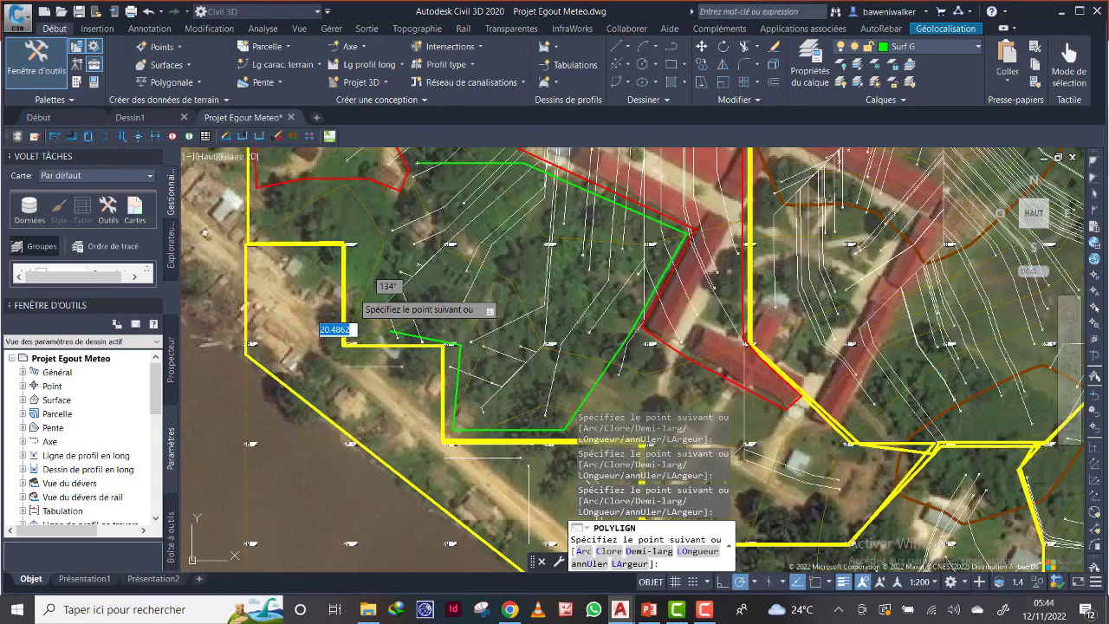
pyautogui.rightClick(409, 167)
pyautogui.click(444, 238)
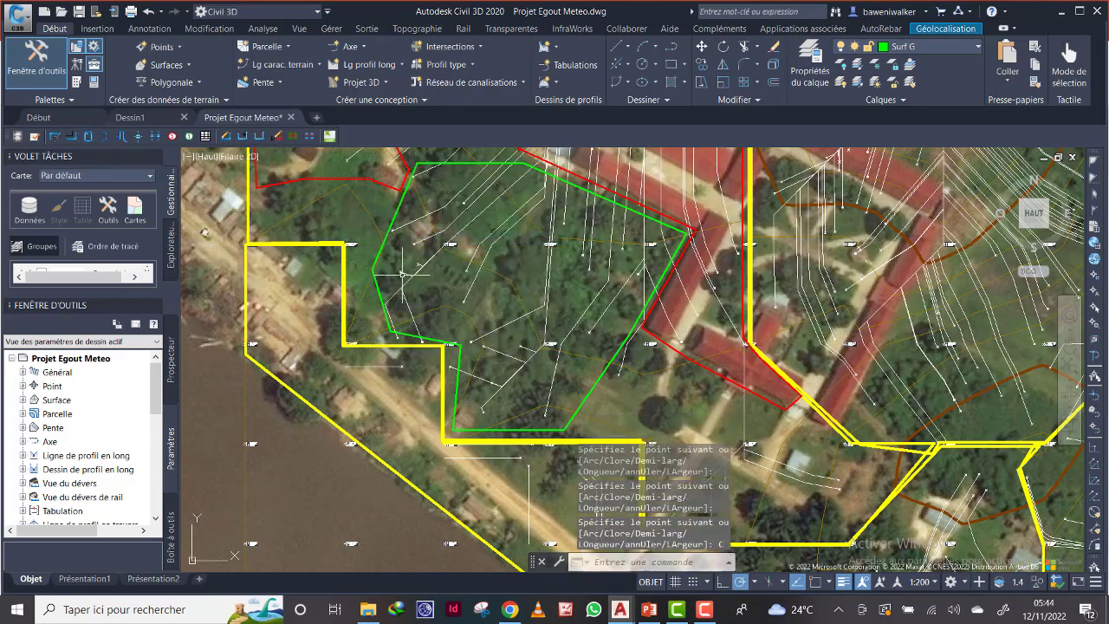
# Start a second green-area polyline near B1's western boundary, between the two house clusters, and trace its northern and eastern edges to the dirt track.
pyautogui.scroll(-5, 472, 364)
pyautogui.scroll(4, 475, 345)
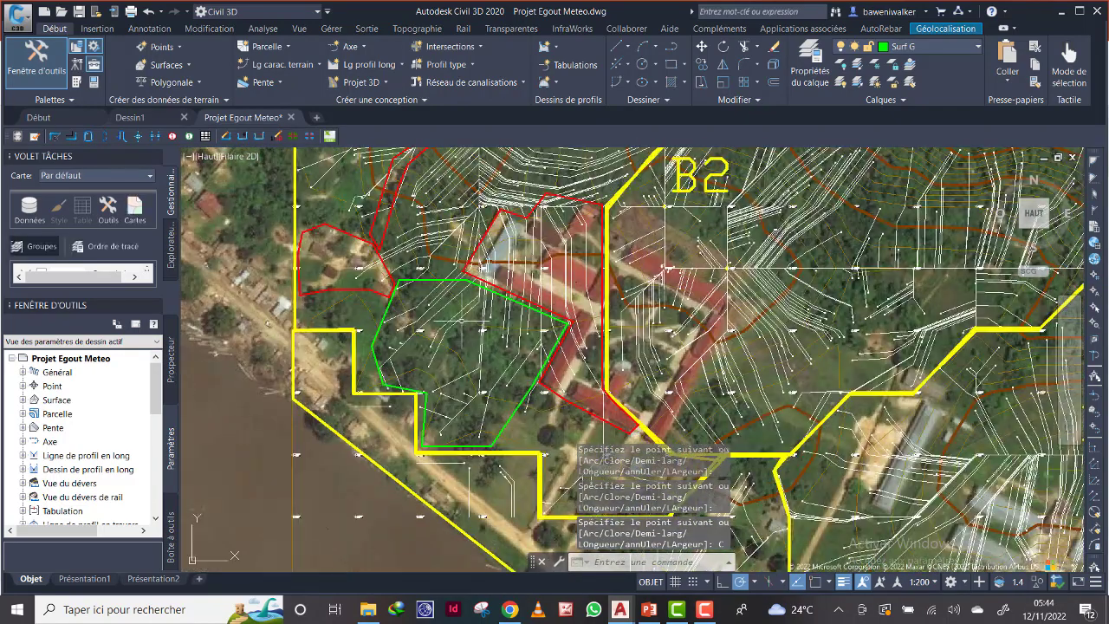
pyautogui.scroll(-6, 463, 318)
pyautogui.scroll(6, 478, 258)
pyautogui.moveTo(387, 297); pyautogui.dragTo(409, 317, button='middle')
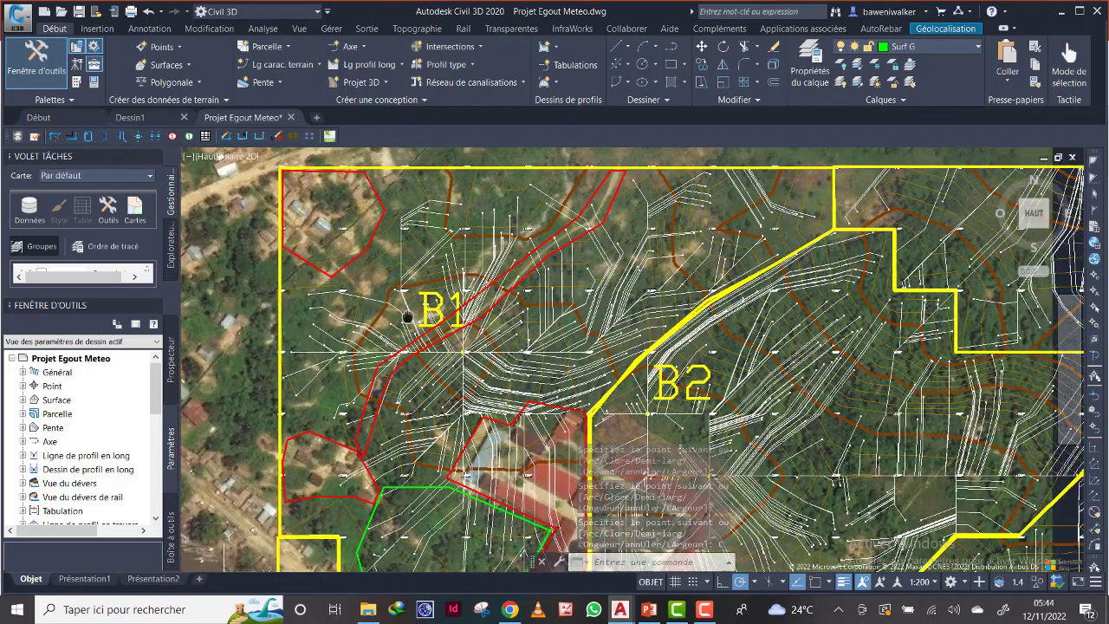
pyautogui.scroll(-3, 409, 318)
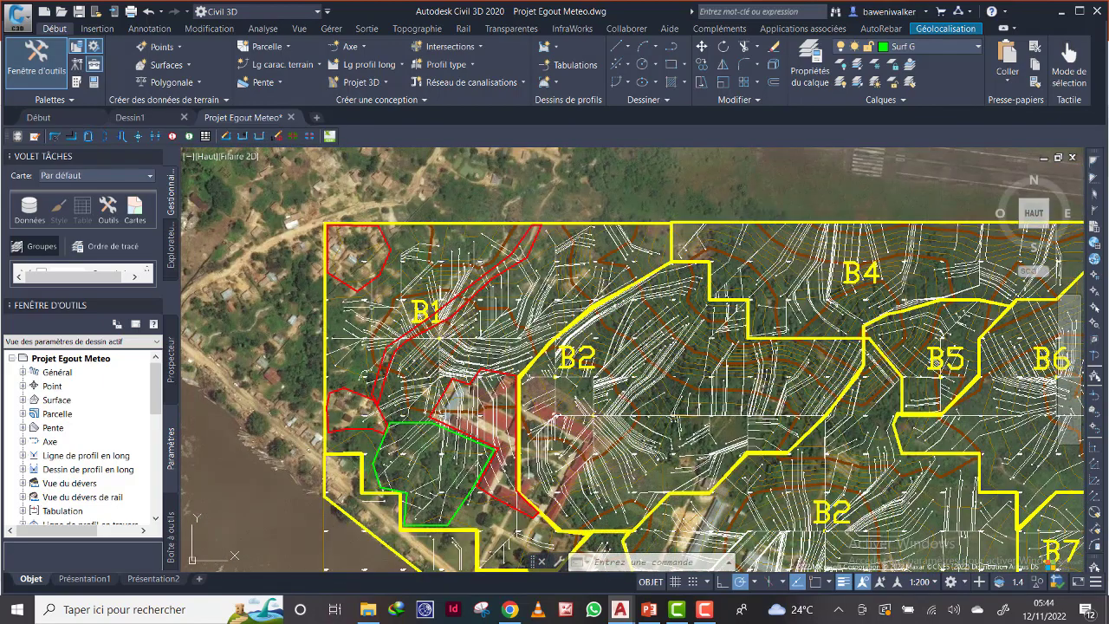
pyautogui.scroll(3, 347, 351)
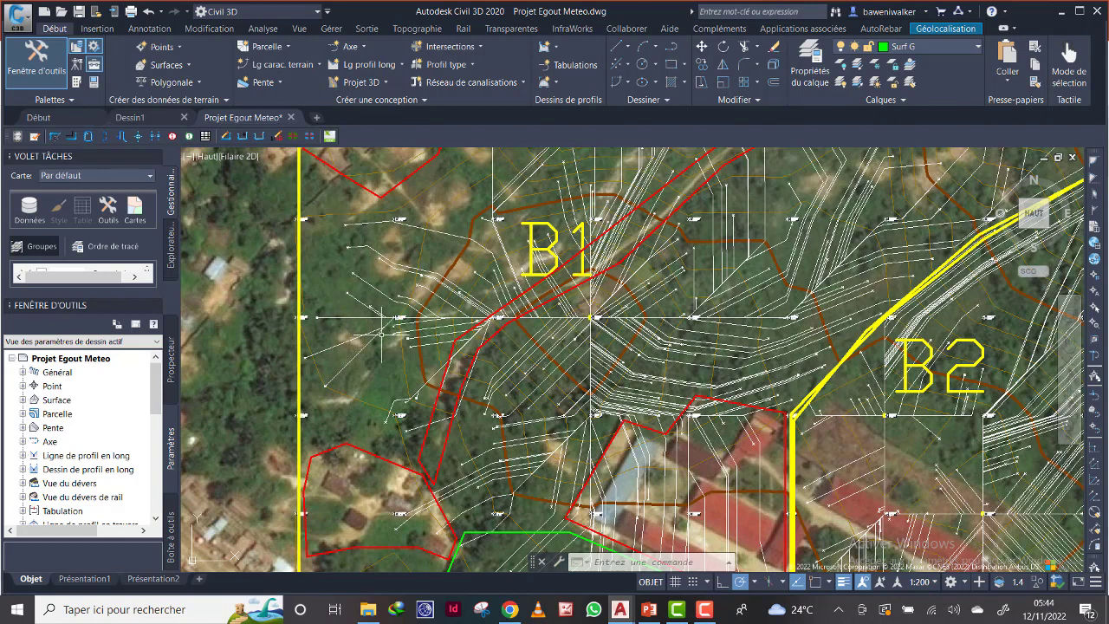
pyautogui.click(674, 50)
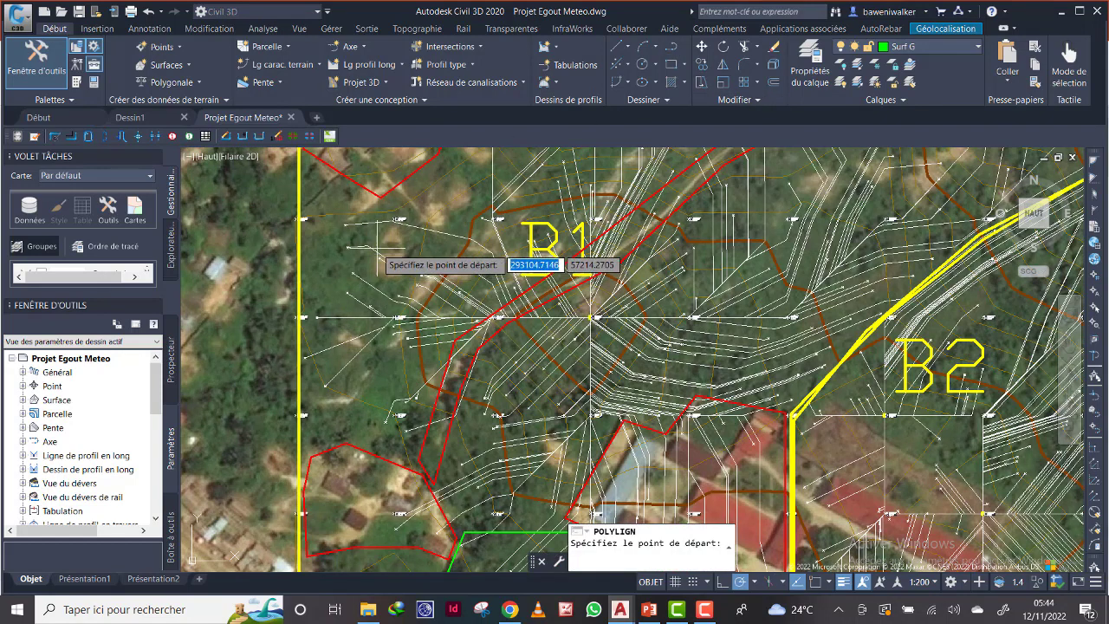
pyautogui.click(302, 219)
pyautogui.click(396, 212)
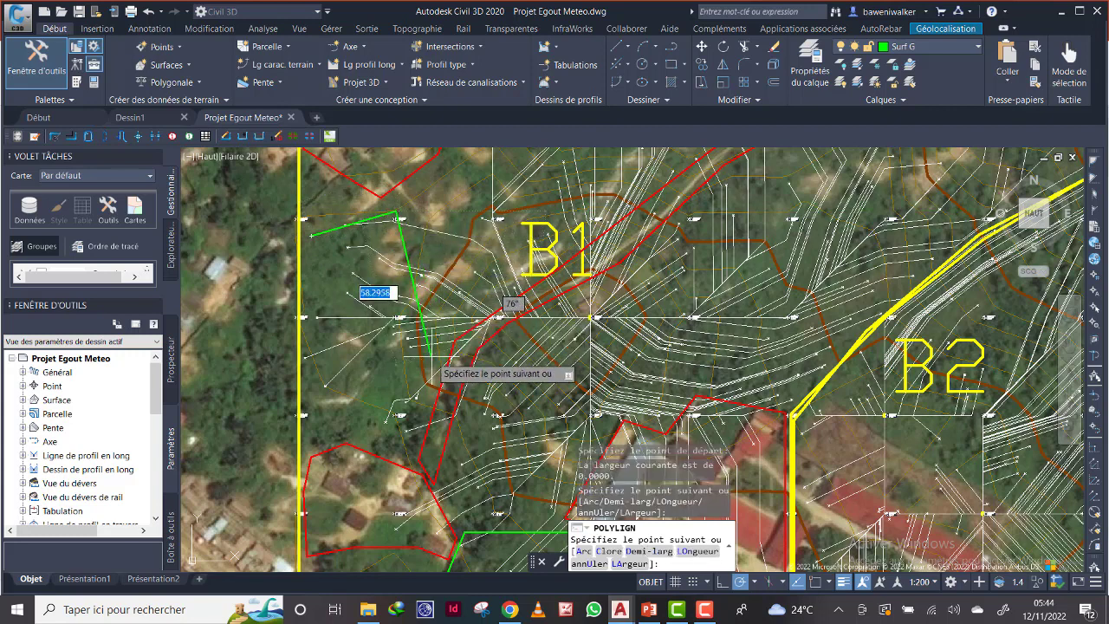
pyautogui.click(433, 369)
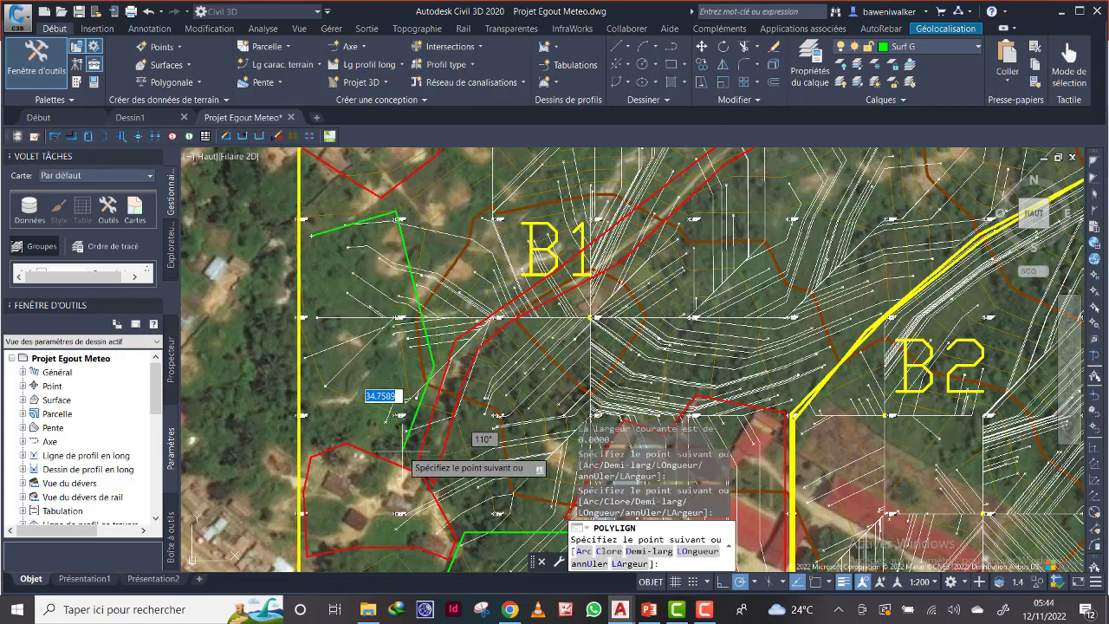
# Trace the area's southern edge above the southwestern house cluster, continue up along B1's western boundary, and close the polyline.
pyautogui.click(404, 437)
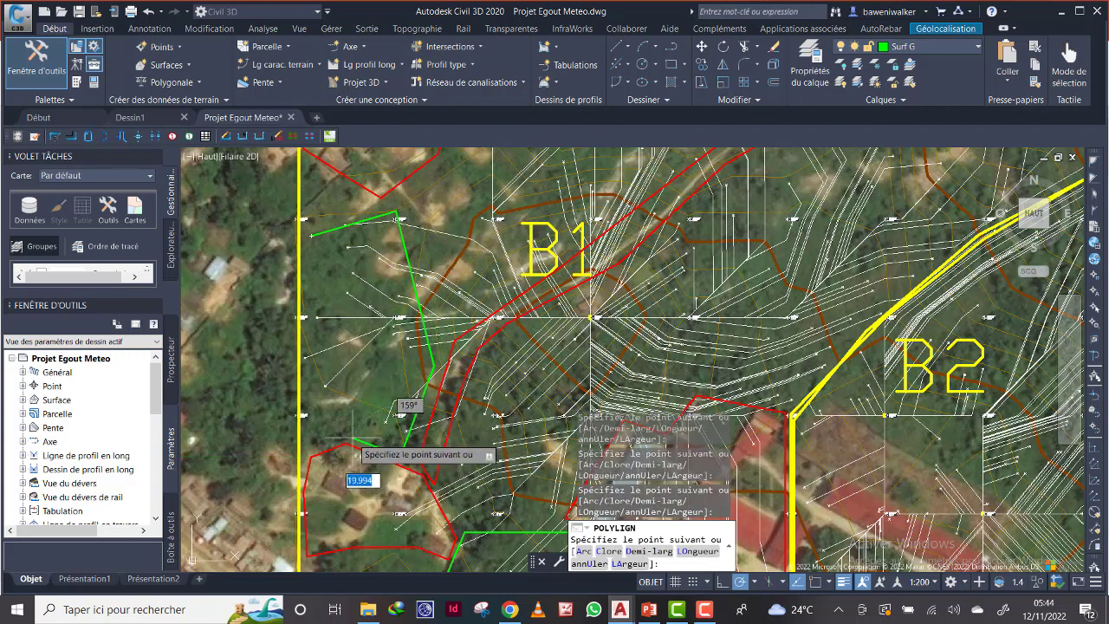
pyautogui.click(308, 416)
pyautogui.rightClick(312, 274)
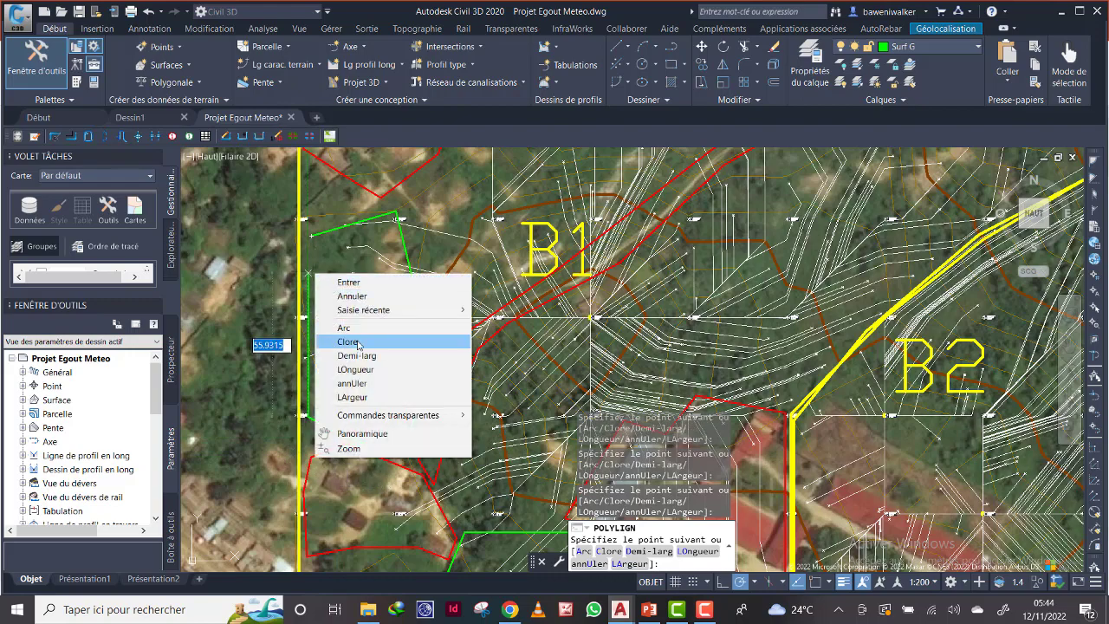
pyautogui.click(346, 339)
# Outline the green area in B1's northeastern corner with a closed polyline that follows the northern boundary and the diagonal B1/B2 boundary.
pyautogui.scroll(-5, 366, 371)
pyautogui.scroll(4, 533, 305)
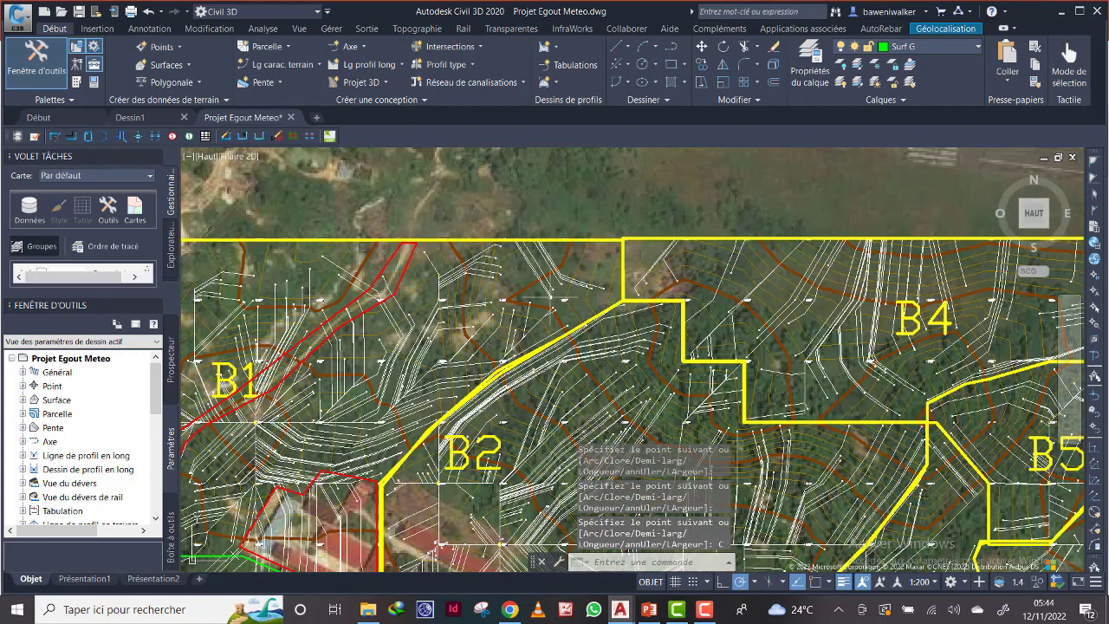
pyautogui.scroll(2, 578, 268)
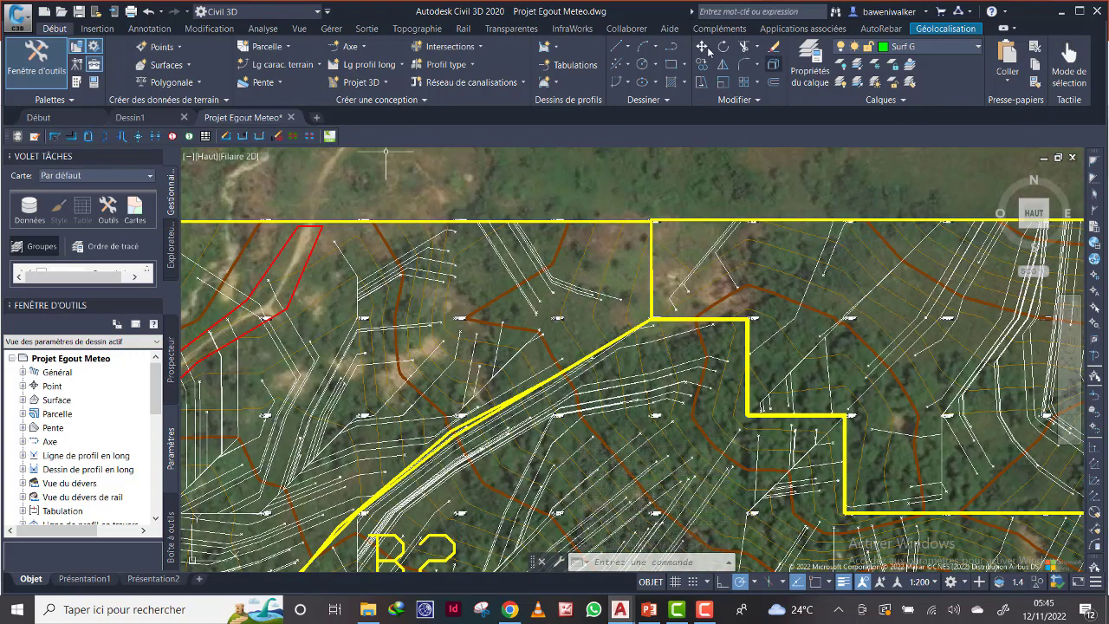
pyautogui.click(671, 48)
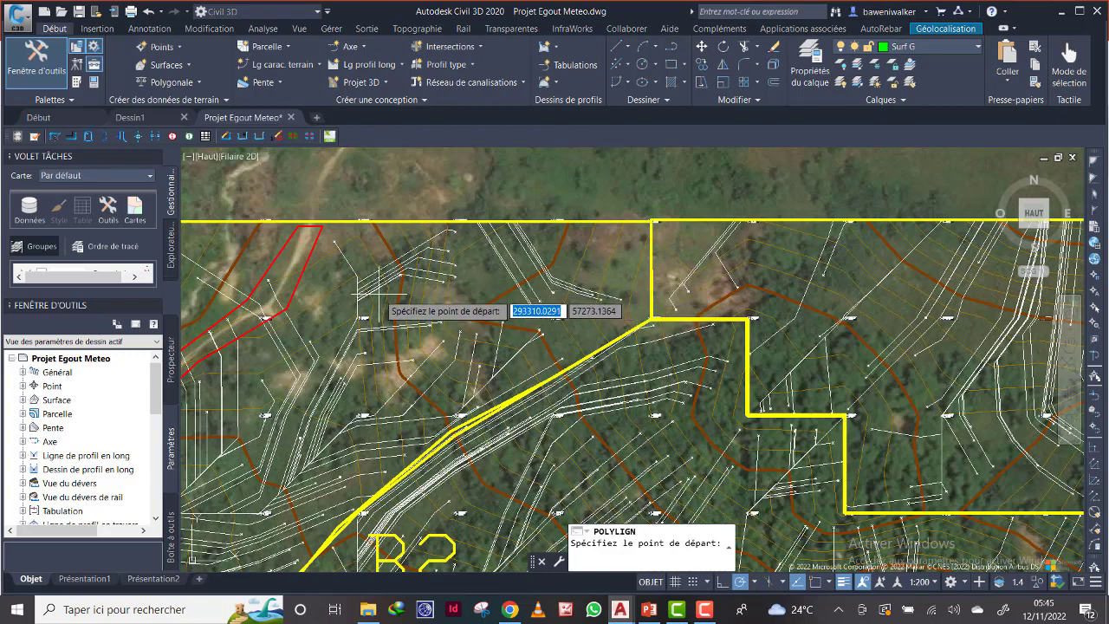
pyautogui.click(409, 258)
pyautogui.click(483, 231)
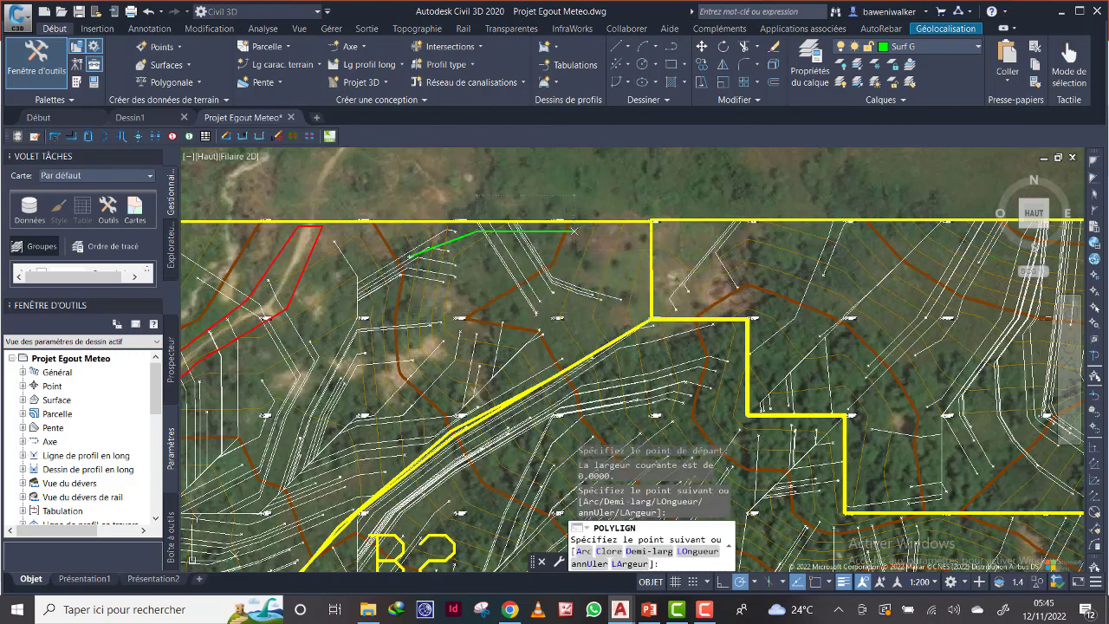
pyautogui.click(574, 231)
pyautogui.click(615, 332)
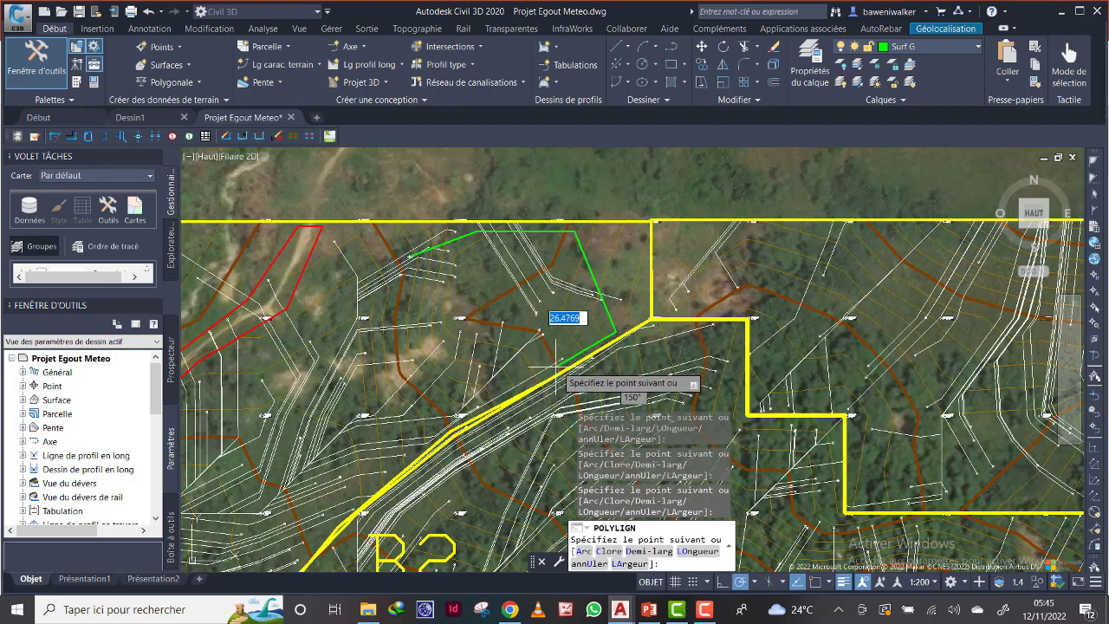
pyautogui.click(493, 400)
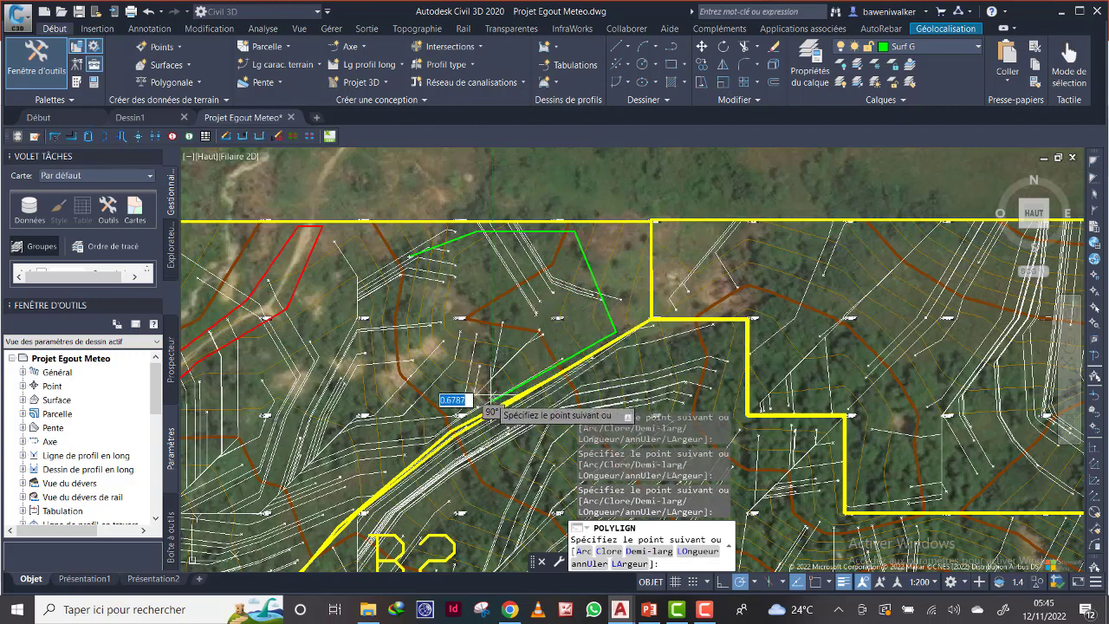
pyautogui.rightClick(472, 305)
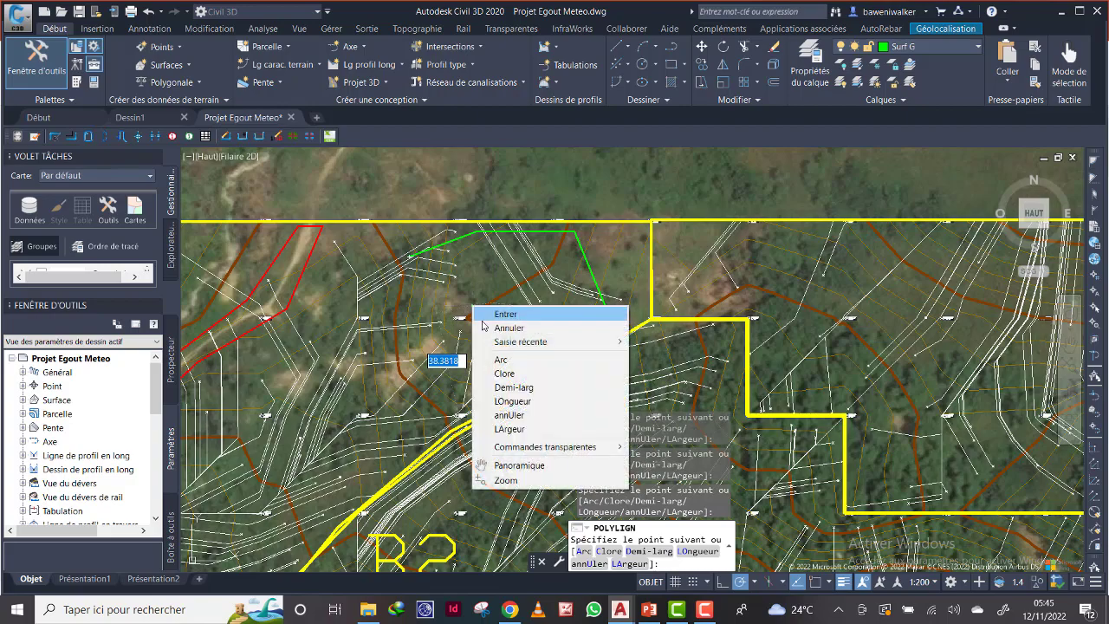
pyautogui.click(527, 372)
# Start another green-area polyline between the dirt track and the red-roofed buildings, tracing its edge northeast along the track to below the B1 label.
pyautogui.scroll(-3, 514, 300)
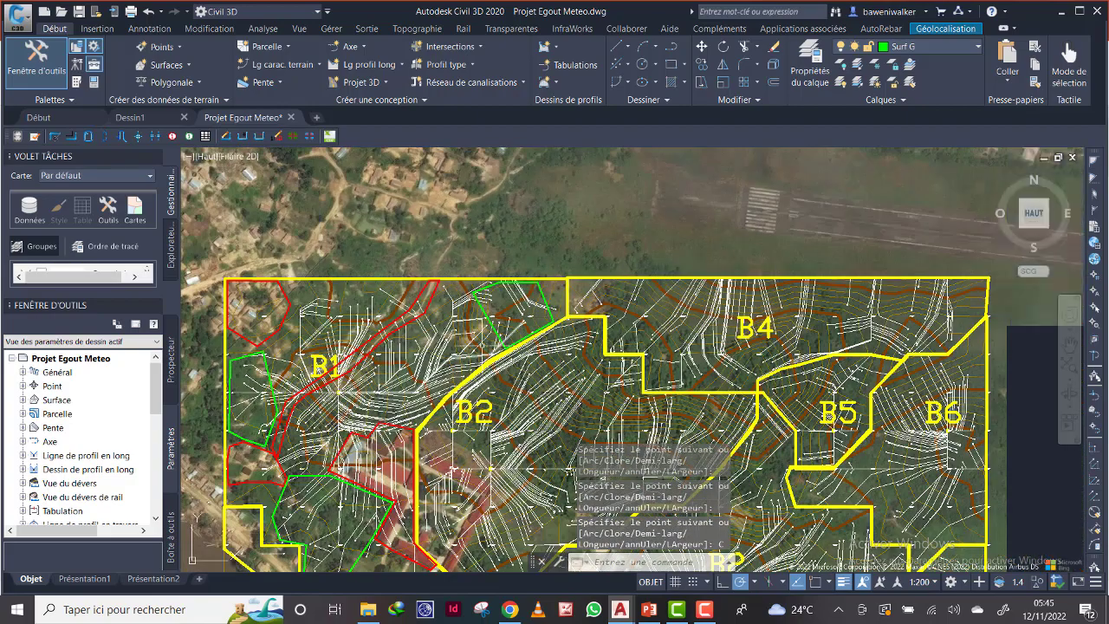
pyautogui.scroll(4, 408, 382)
pyautogui.moveTo(365, 396); pyautogui.dragTo(538, 305, button='middle')
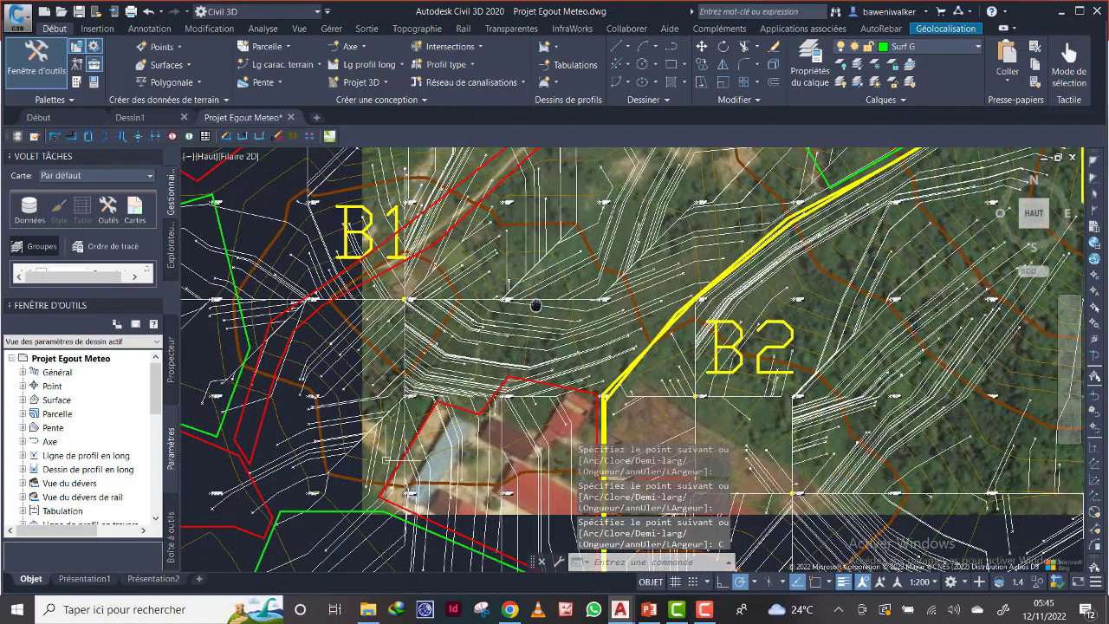
pyautogui.scroll(-2, 547, 319)
pyautogui.scroll(2, 457, 351)
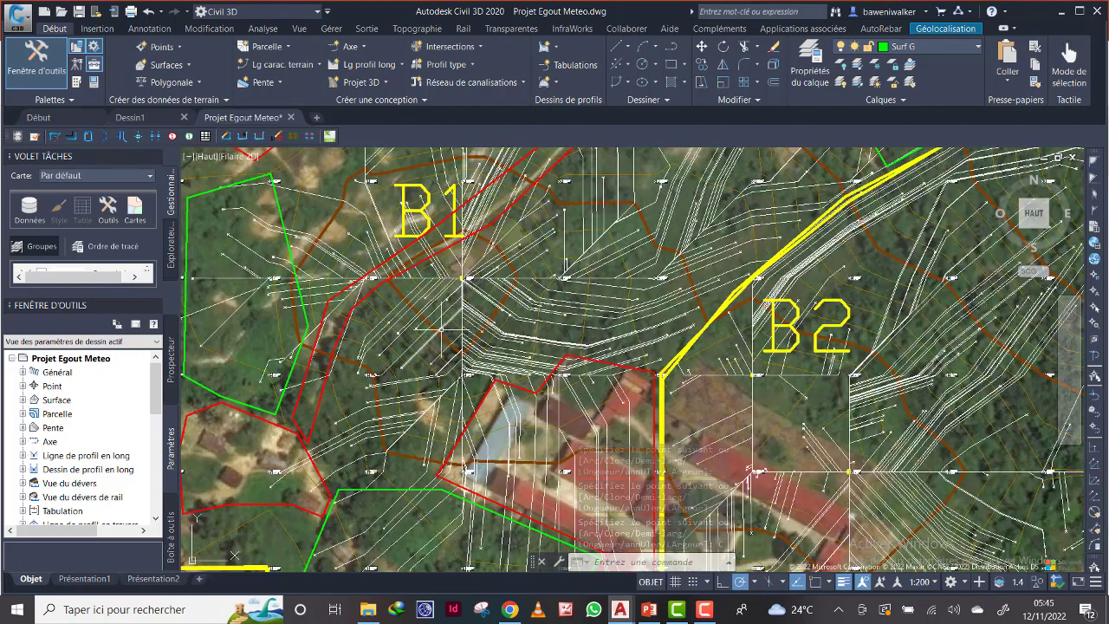
pyautogui.scroll(-2, 433, 345)
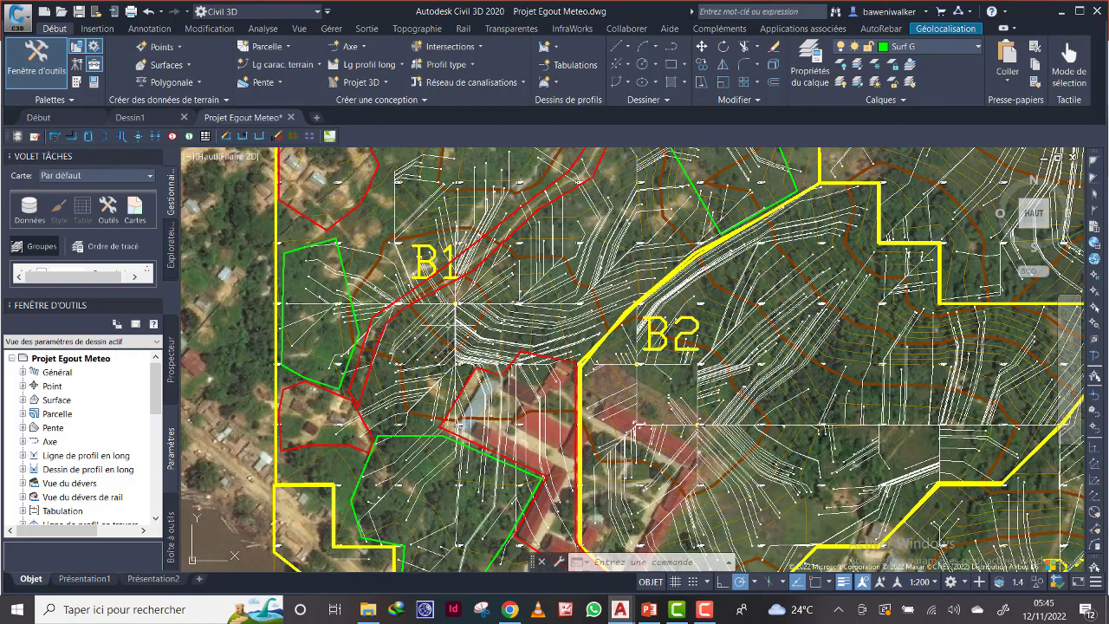
pyautogui.click(673, 49)
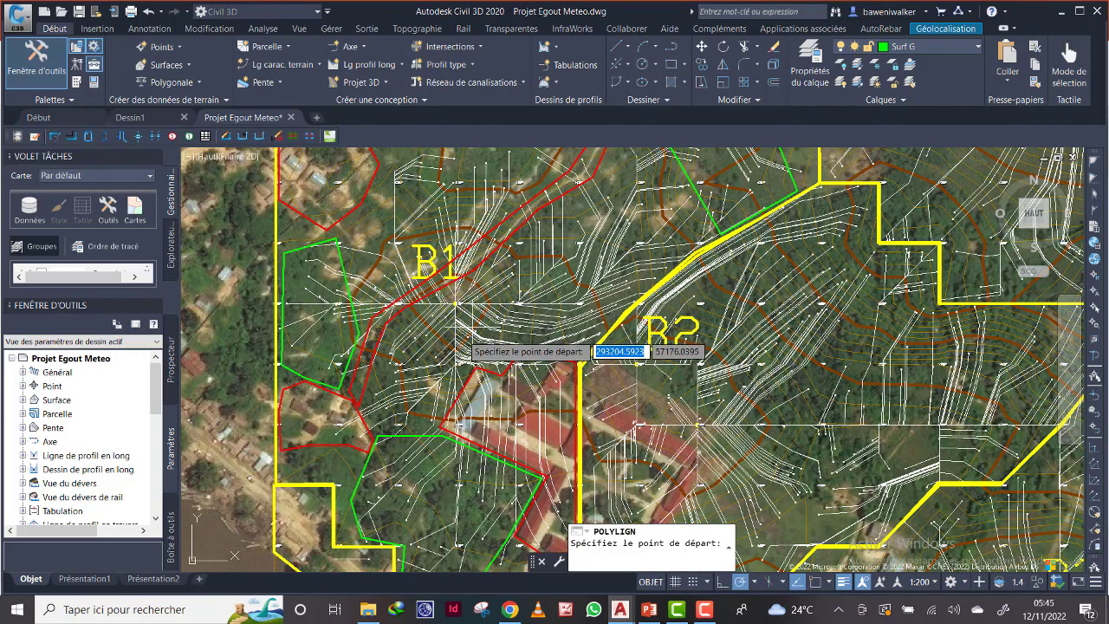
pyautogui.click(390, 374)
pyautogui.scroll(3, 390, 343)
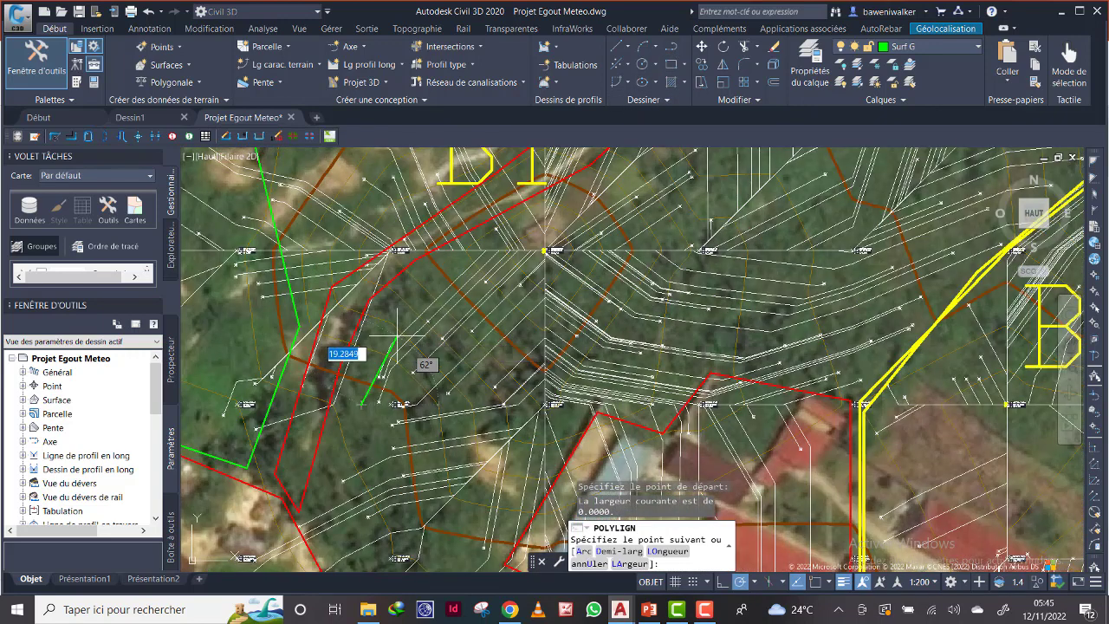
pyautogui.click(412, 283)
pyautogui.click(545, 251)
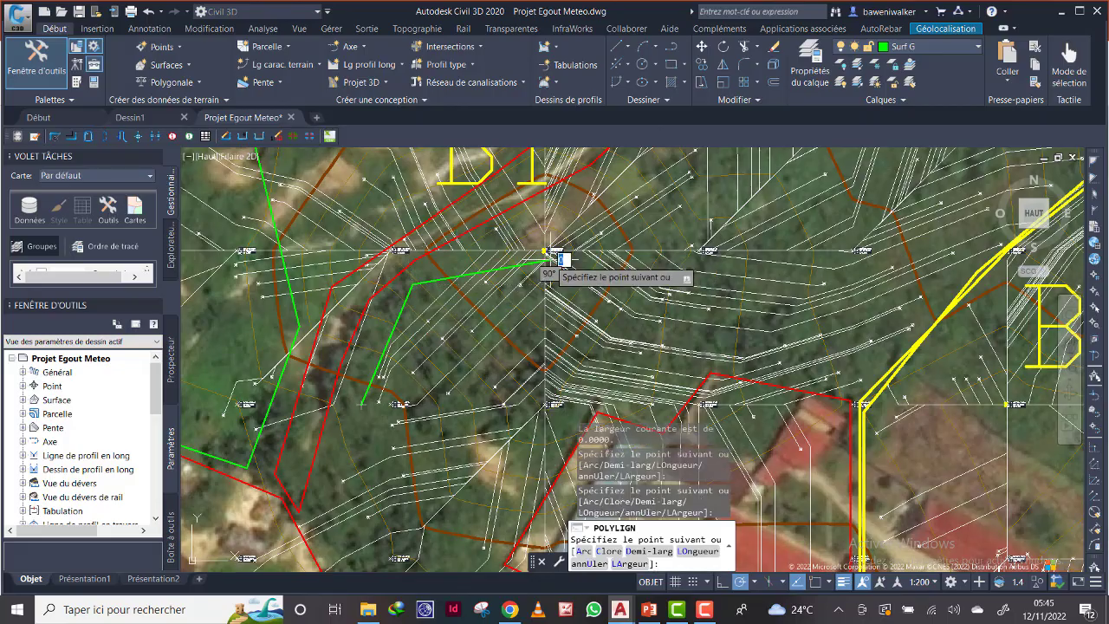
# Continue the outline northeast along the track, trace back southwest above the red-roofed building outline, and close the polyline.
pyautogui.scroll(-2, 625, 222)
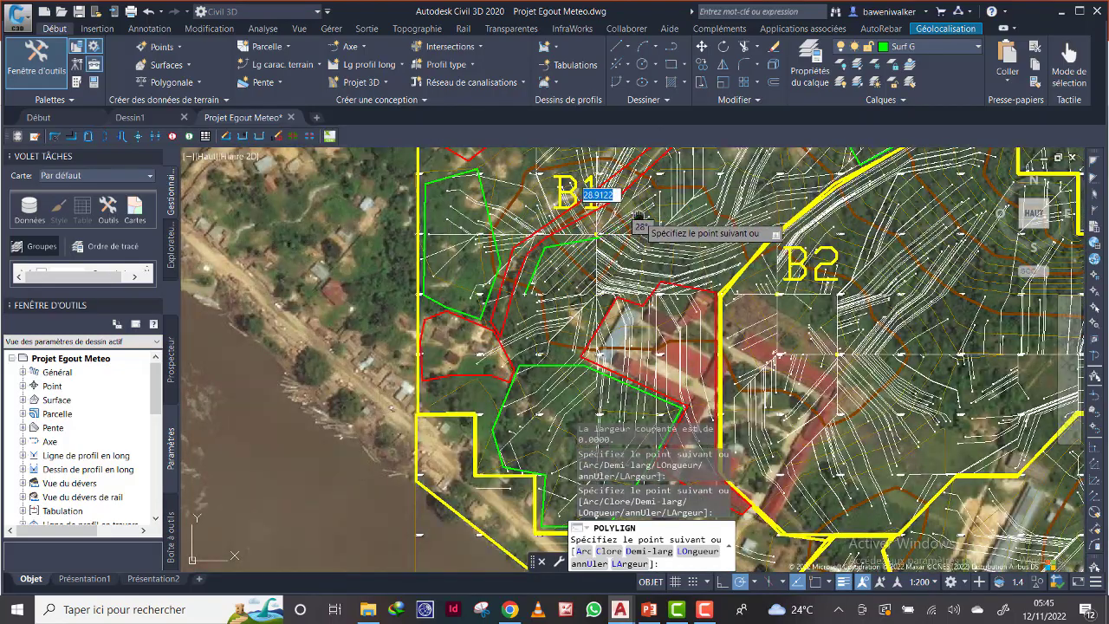
pyautogui.scroll(5, 624, 230)
pyautogui.click(571, 284)
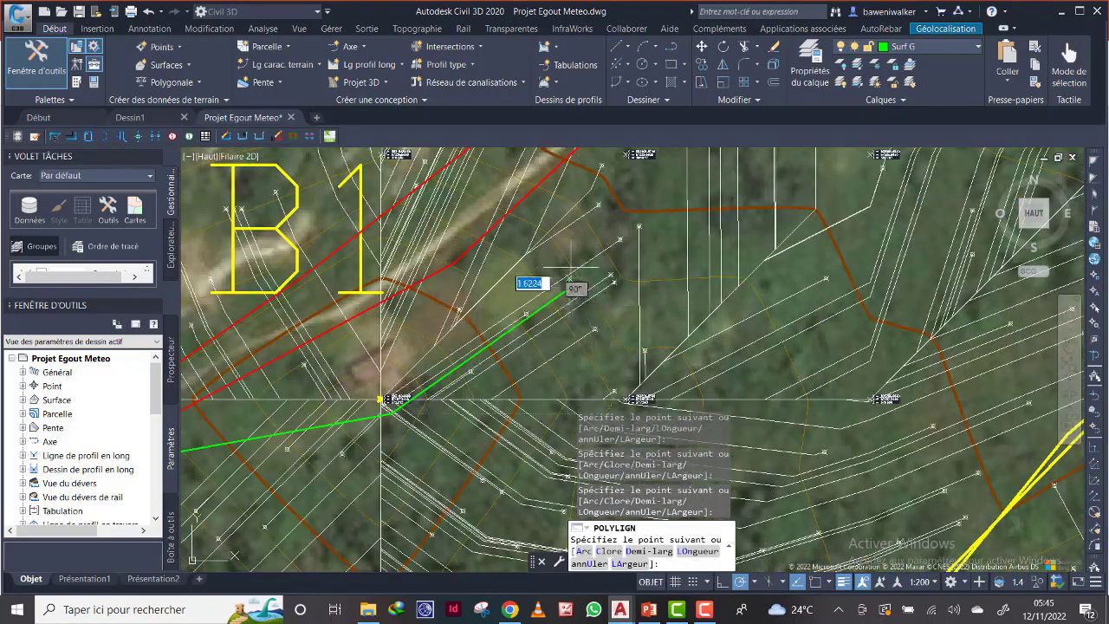
pyautogui.scroll(-4, 593, 236)
pyautogui.scroll(-2, 593, 319)
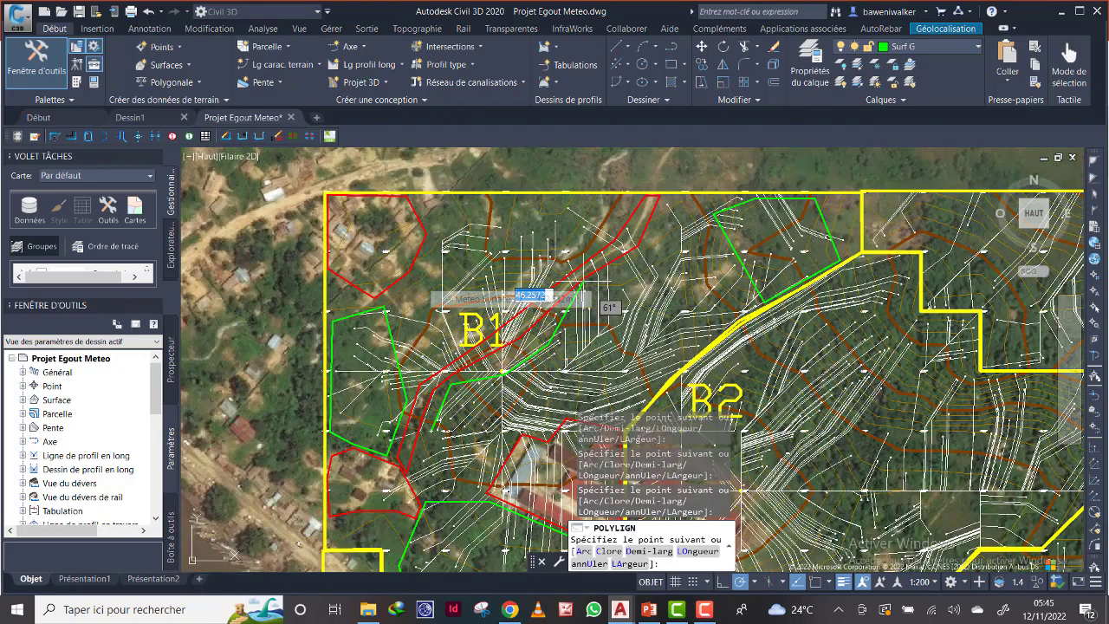
pyautogui.click(637, 318)
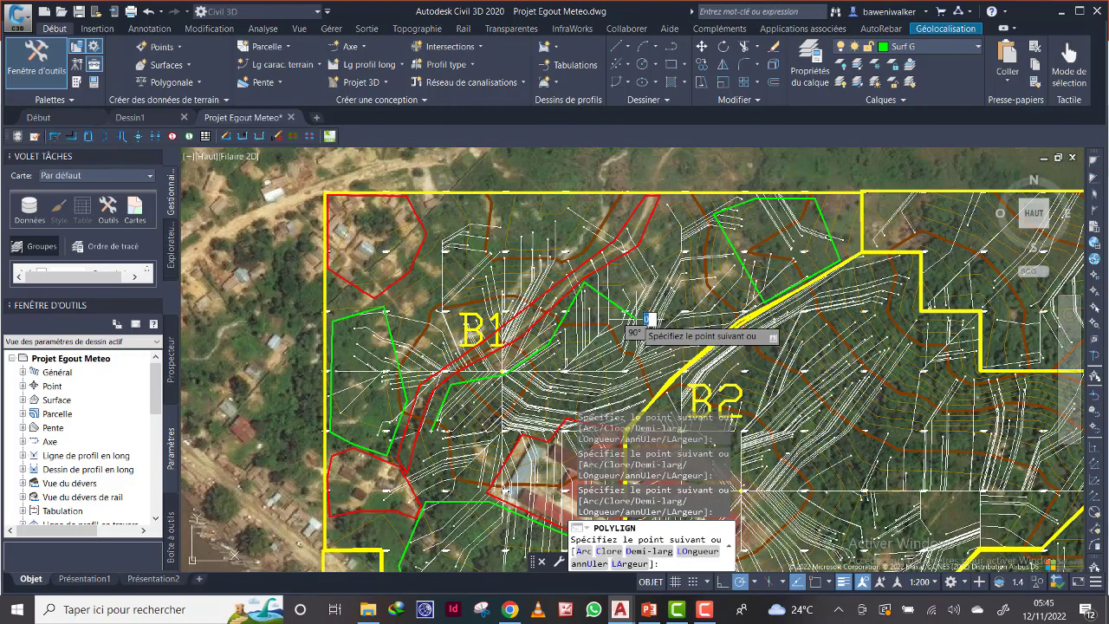
pyautogui.moveTo(622, 353); pyautogui.dragTo(674, 241, button='middle')
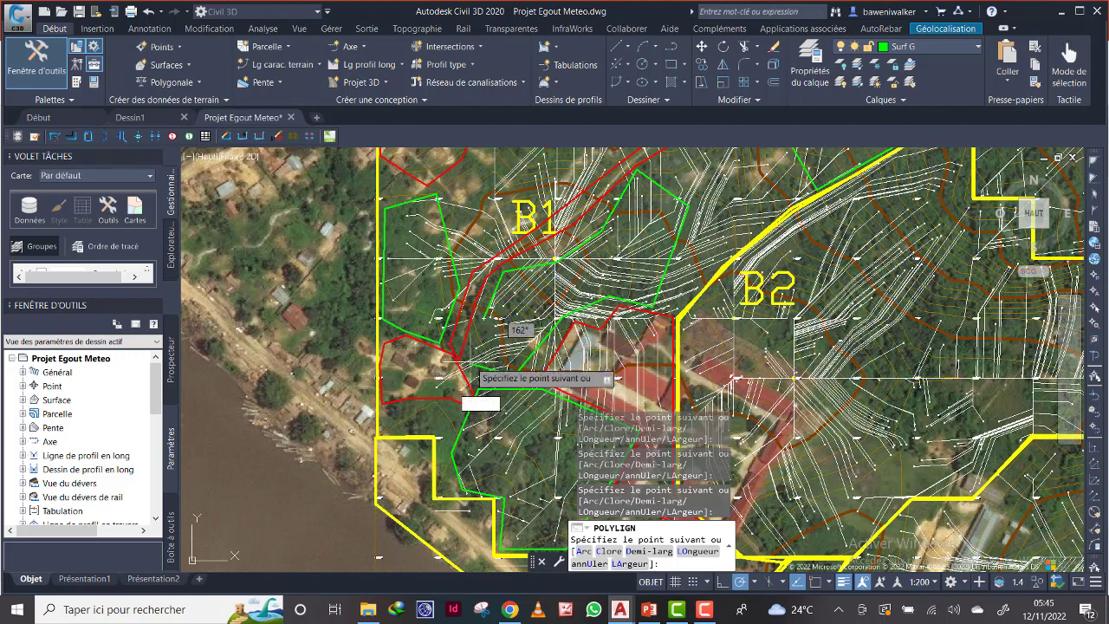
pyautogui.rightClick(473, 314)
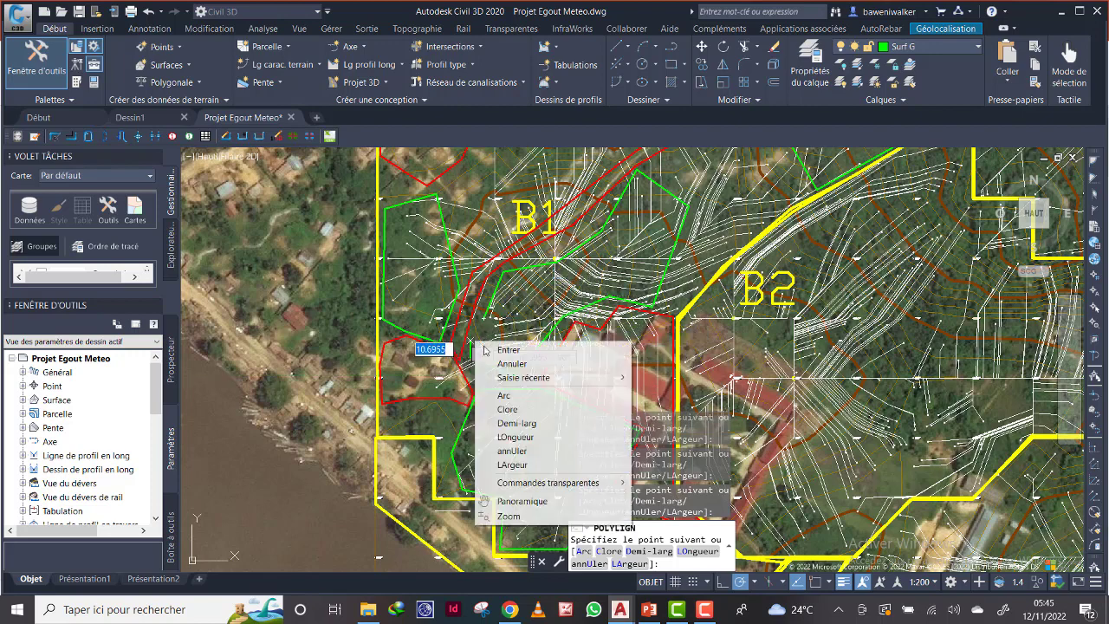
pyautogui.click(510, 409)
# Turn off the Ecoulement layer to hide the water-flow lines across the sub-basins.
pyautogui.scroll(-4, 562, 353)
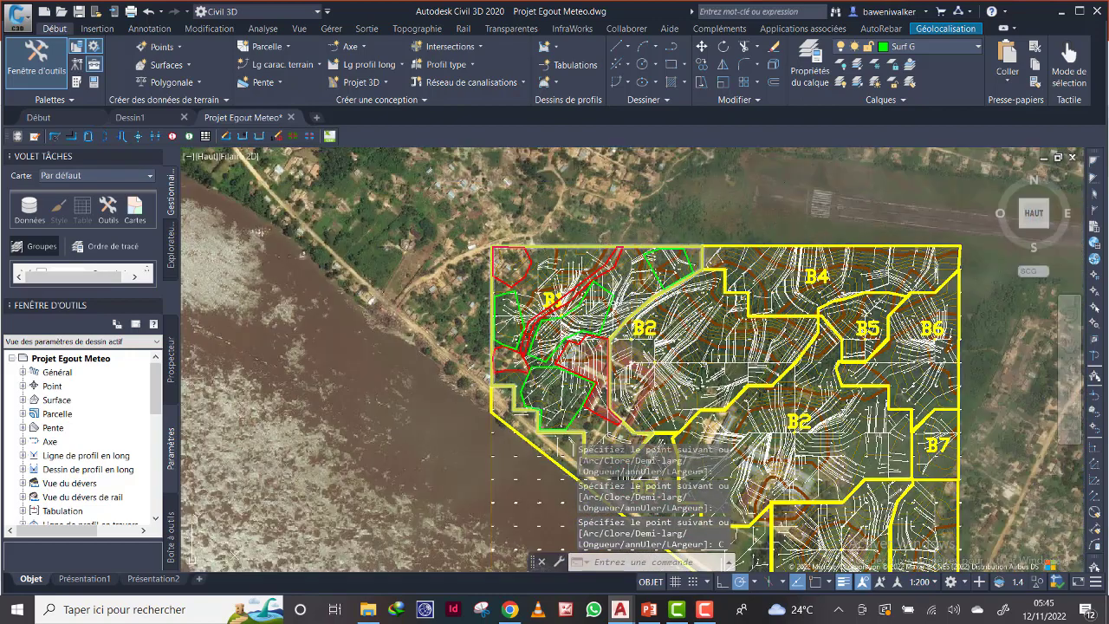
pyautogui.scroll(2, 613, 303)
pyautogui.moveTo(551, 355); pyautogui.dragTo(528, 309, button='middle')
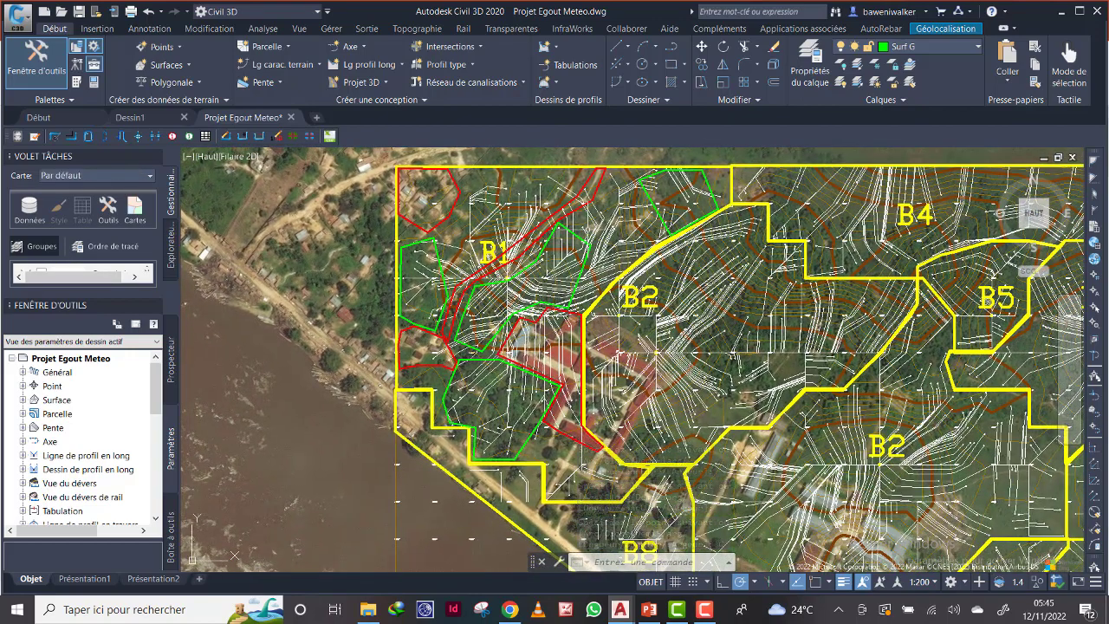
pyautogui.scroll(-4, 519, 339)
pyautogui.scroll(2, 518, 340)
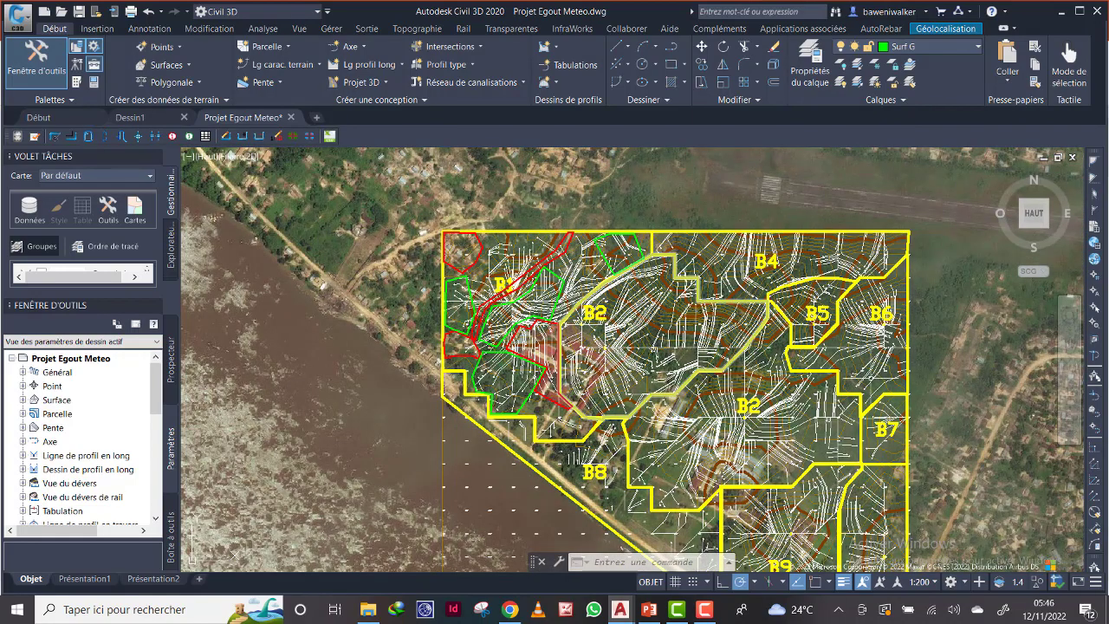
pyautogui.moveTo(633, 364); pyautogui.dragTo(554, 304, button='middle')
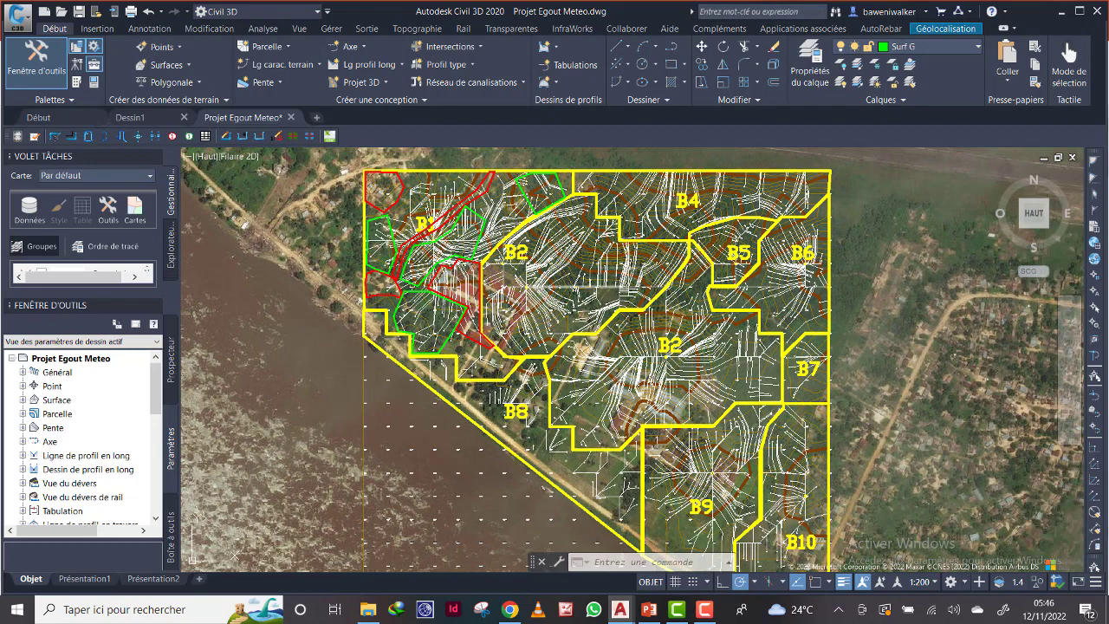
pyautogui.moveTo(605, 270); pyautogui.dragTo(607, 284, button='middle')
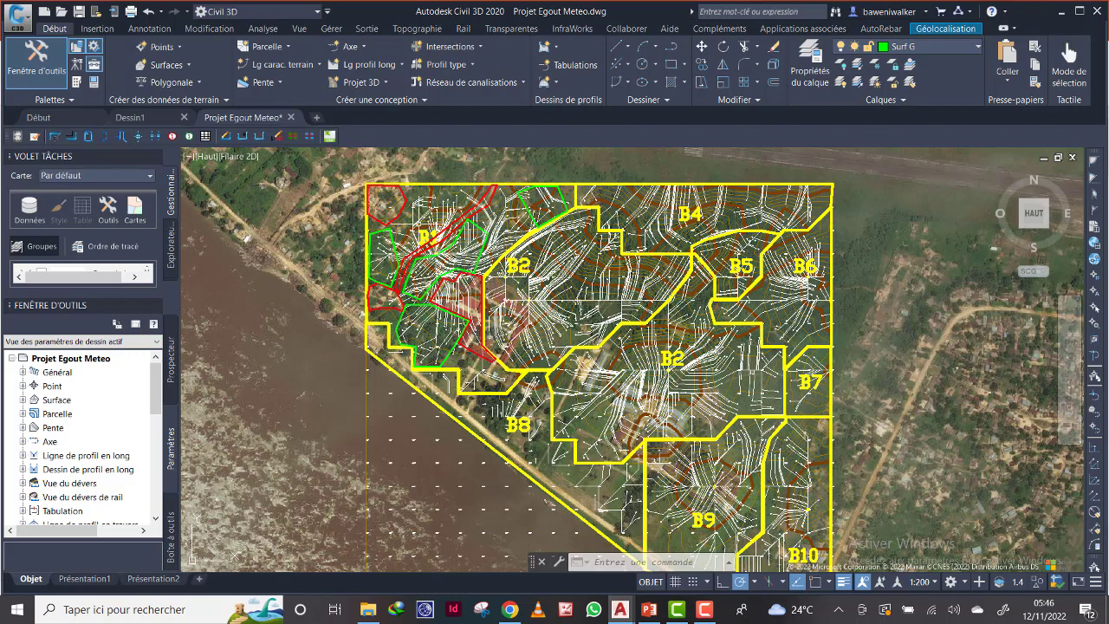
pyautogui.click(977, 48)
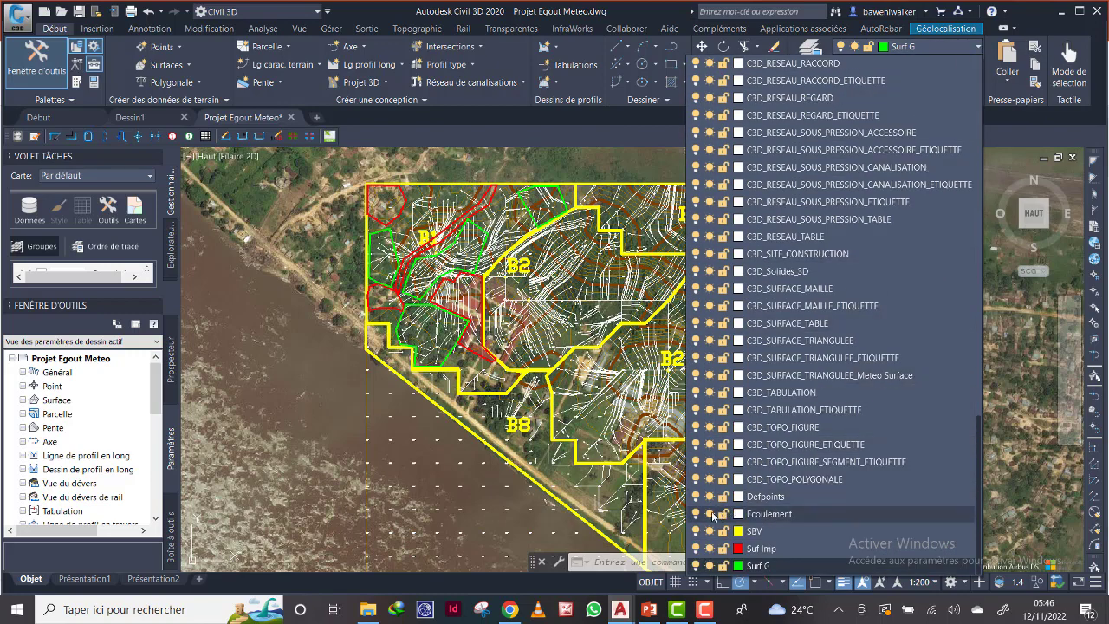
pyautogui.click(697, 515)
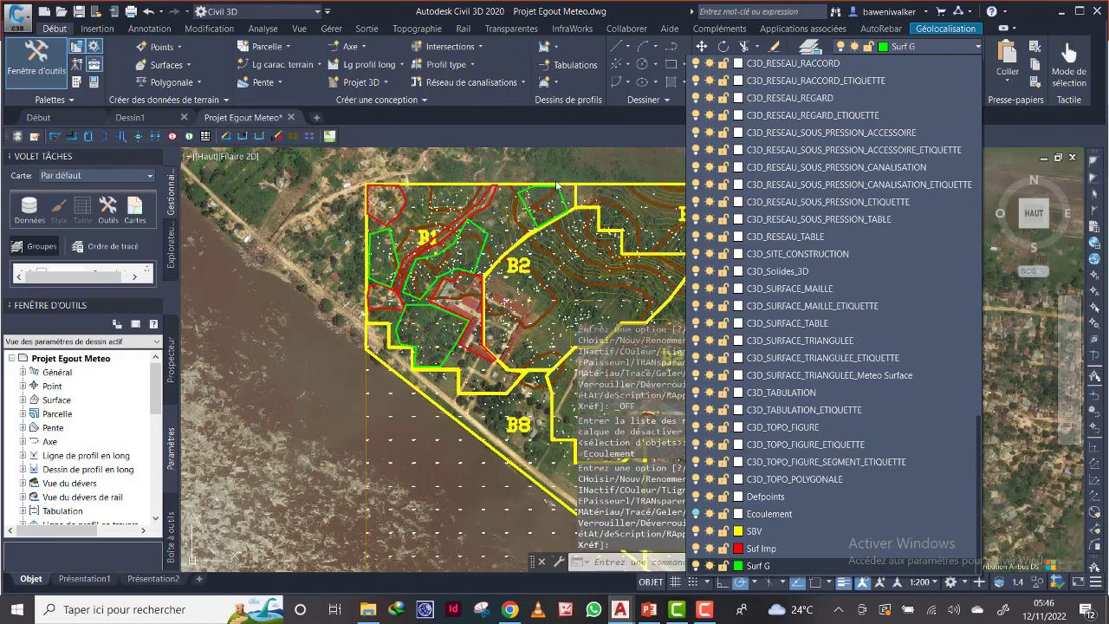
pyautogui.scroll(10, 537, 278)
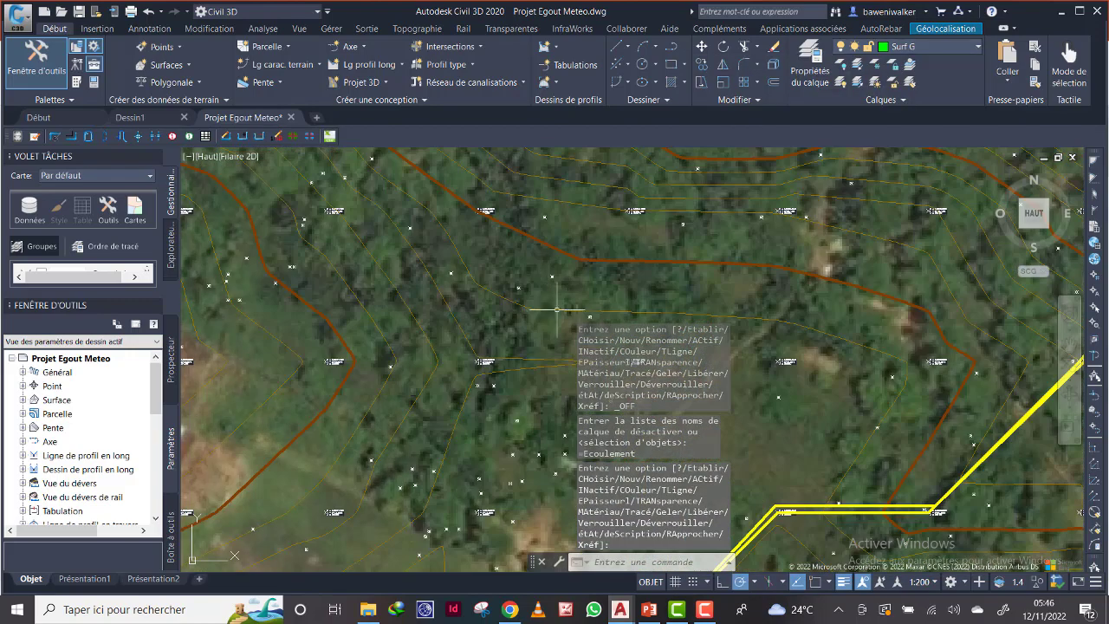
pyautogui.scroll(-4, 613, 319)
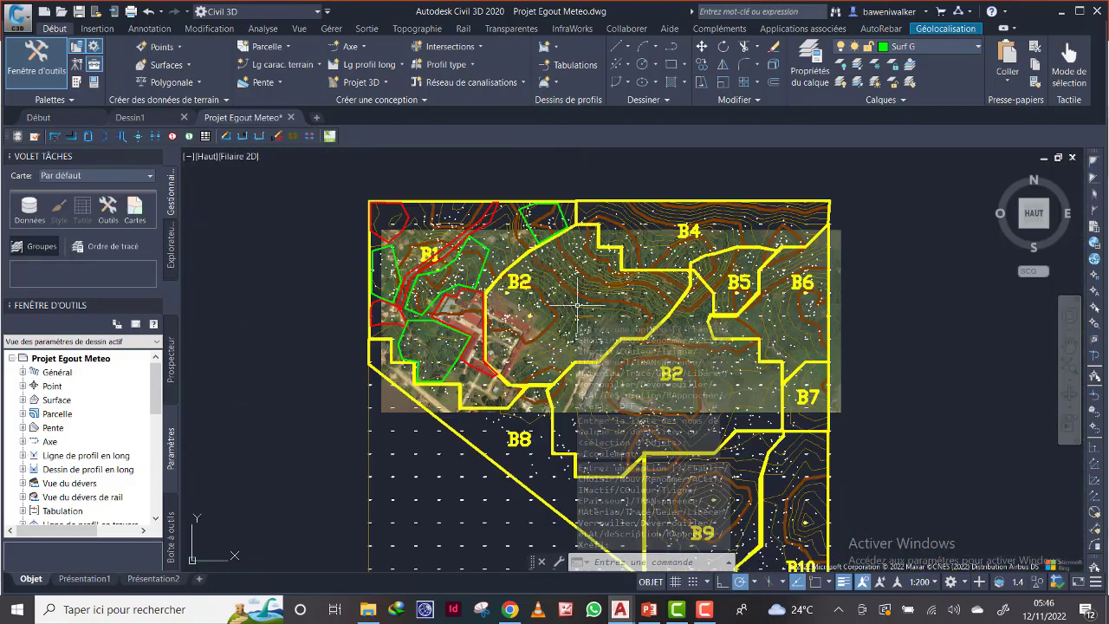
pyautogui.scroll(2, 564, 289)
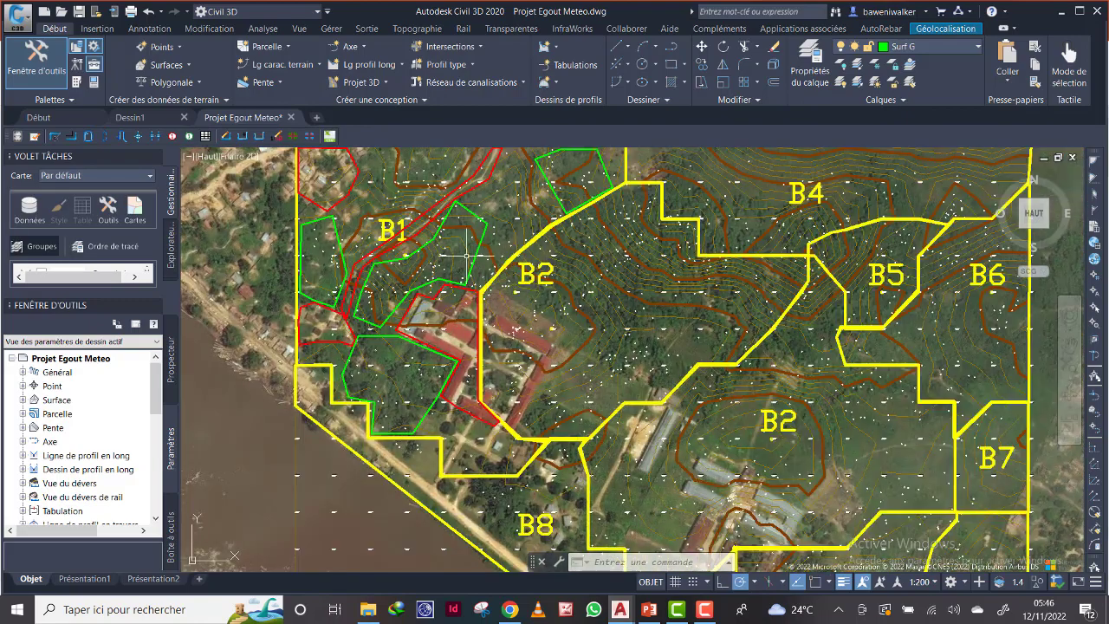
pyautogui.scroll(-2, 602, 351)
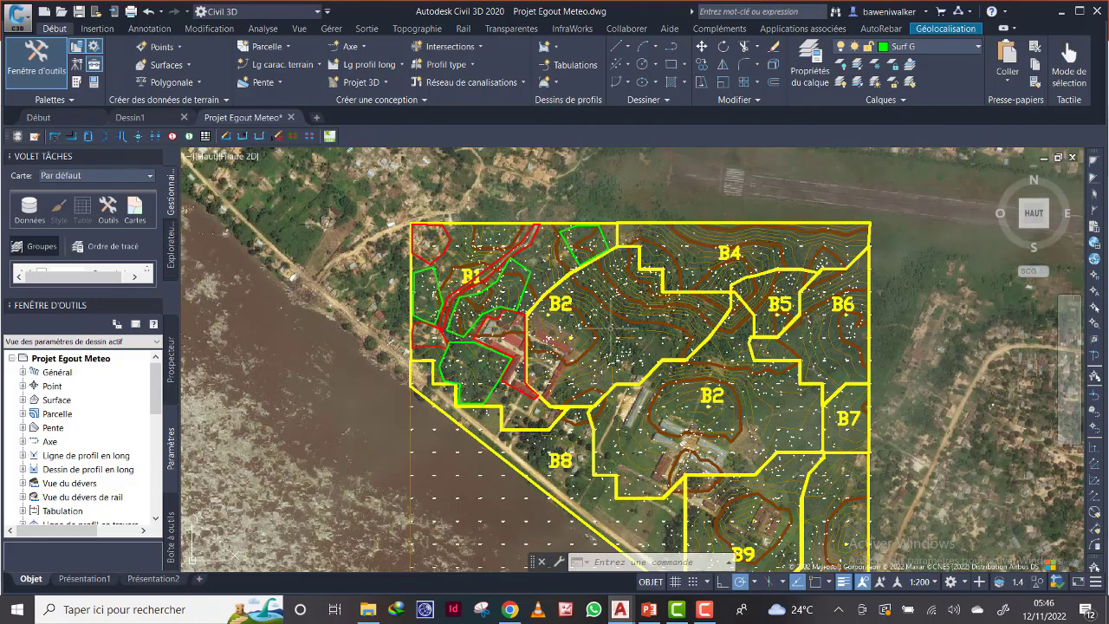
pyautogui.scroll(2, 631, 321)
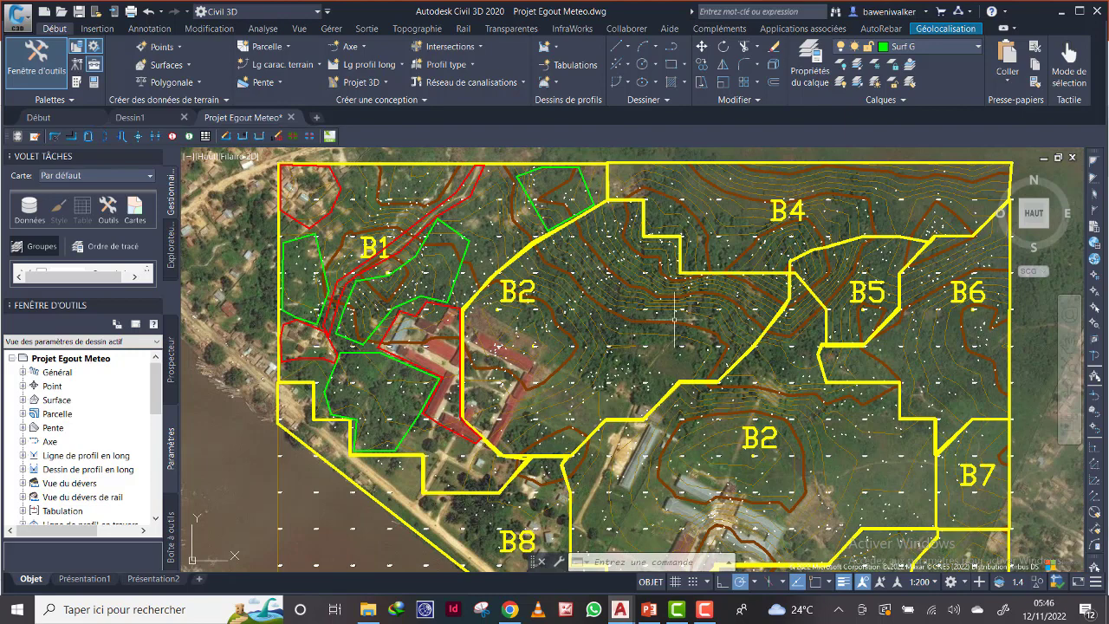
pyautogui.click(977, 48)
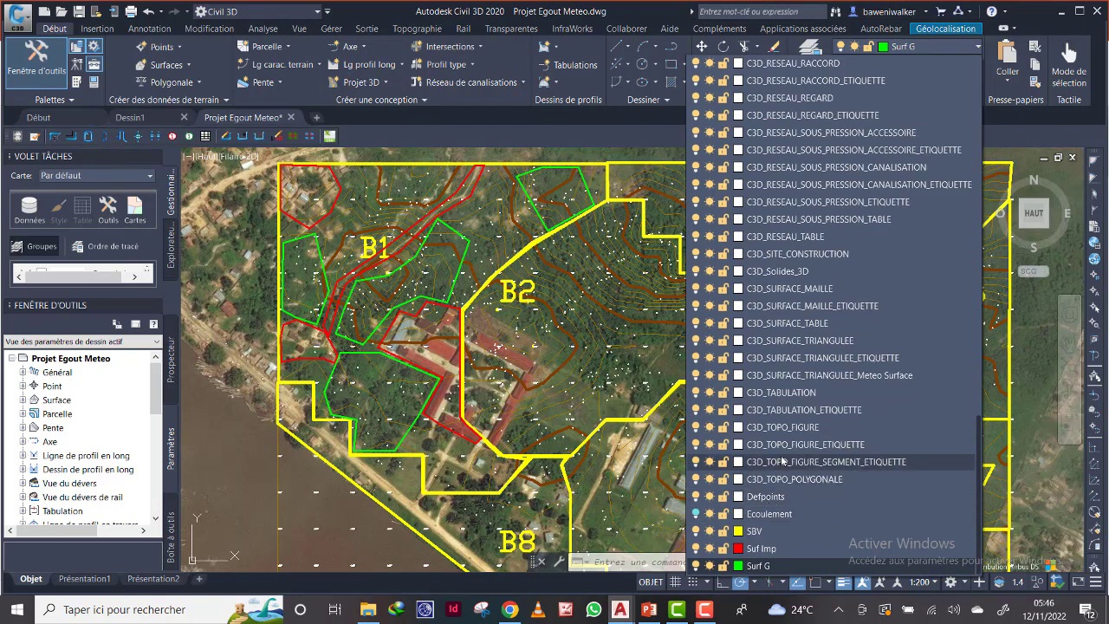
pyautogui.scroll(6, 815, 260)
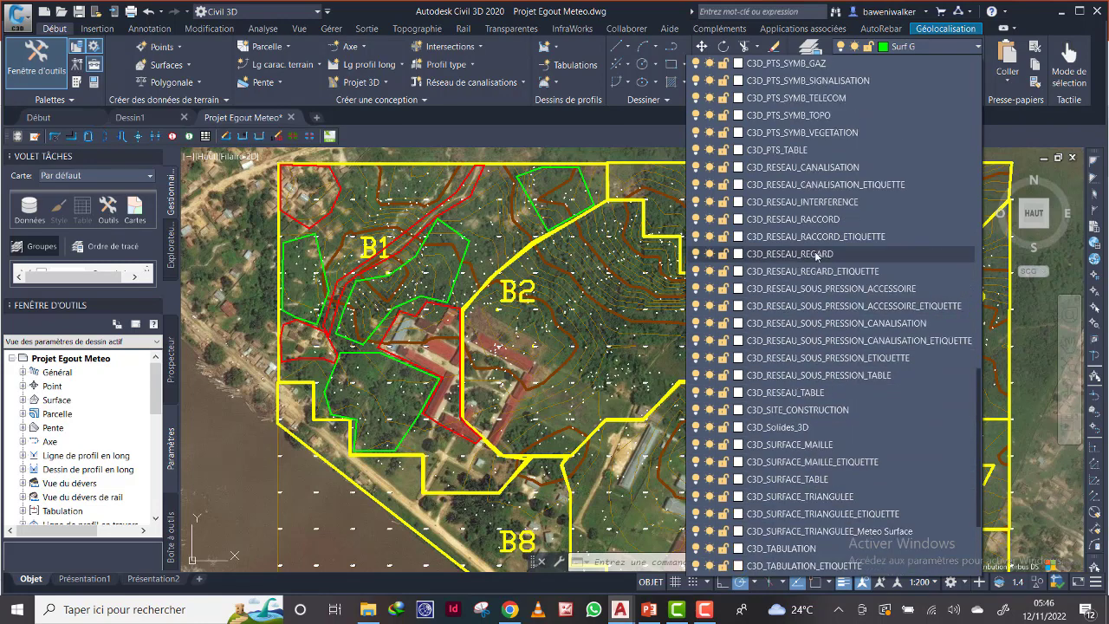
pyautogui.scroll(3, 837, 205)
pyautogui.scroll(-2, 823, 234)
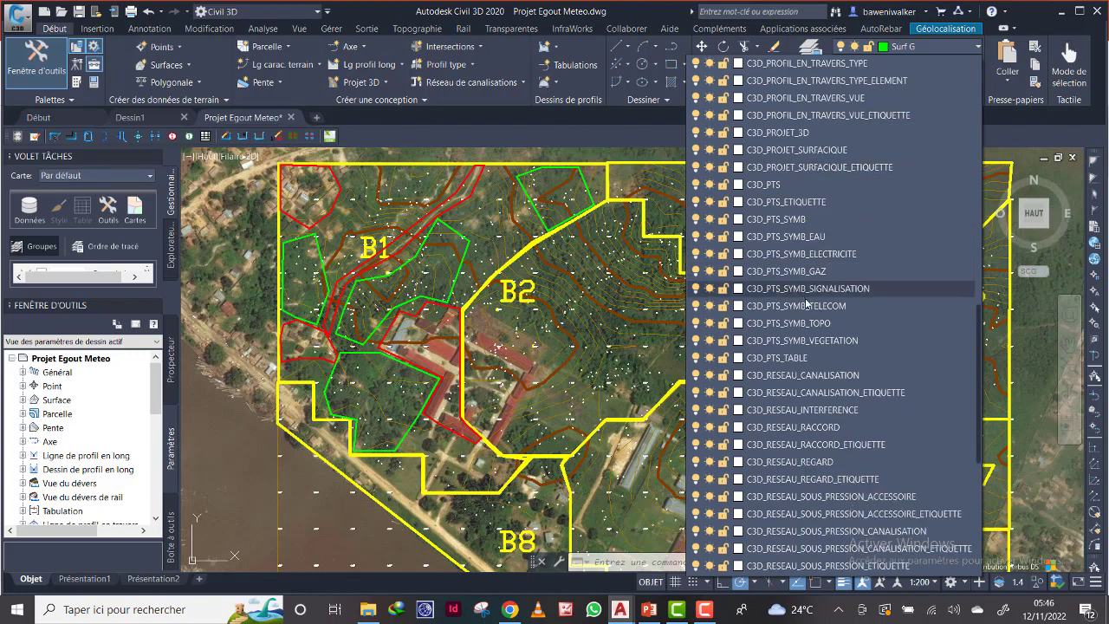
pyautogui.click(605, 163)
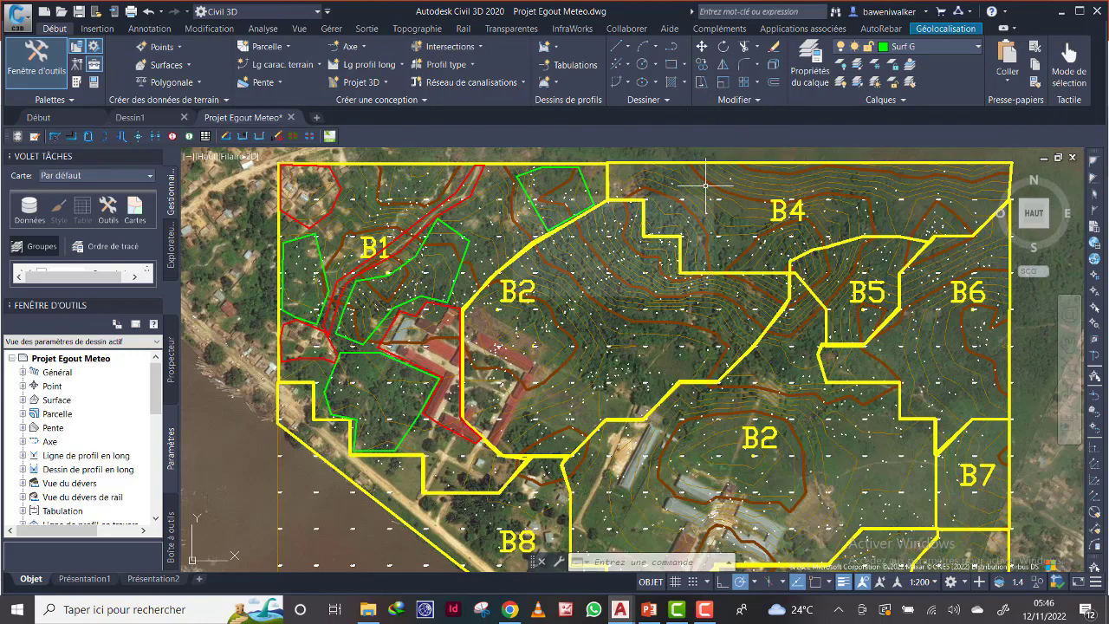
# Identify the surface contours' layer from the selected surface and turn off C3D_SURFACE_TRIANGULEE_Meteo Surface to hide them.
pyautogui.click(823, 189)
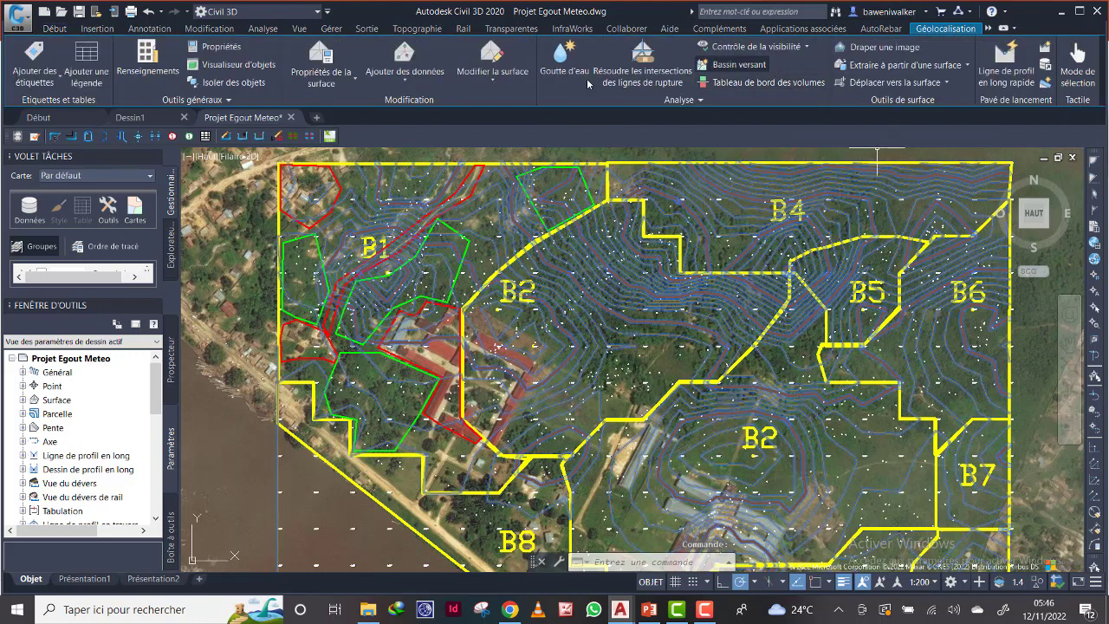
pyautogui.click(54, 29)
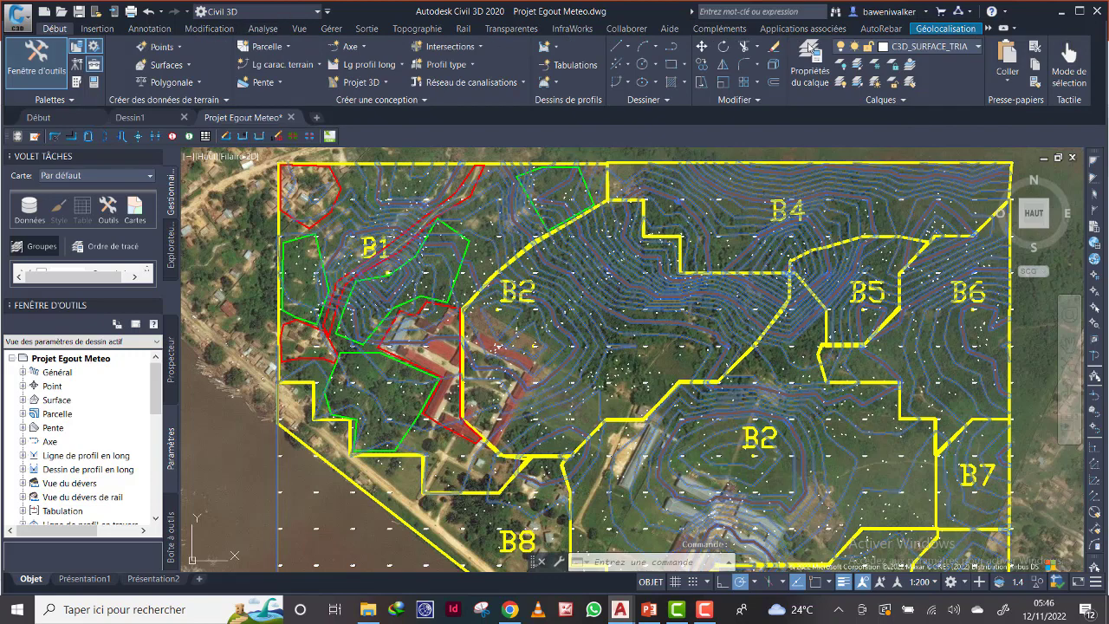
pyautogui.click(968, 48)
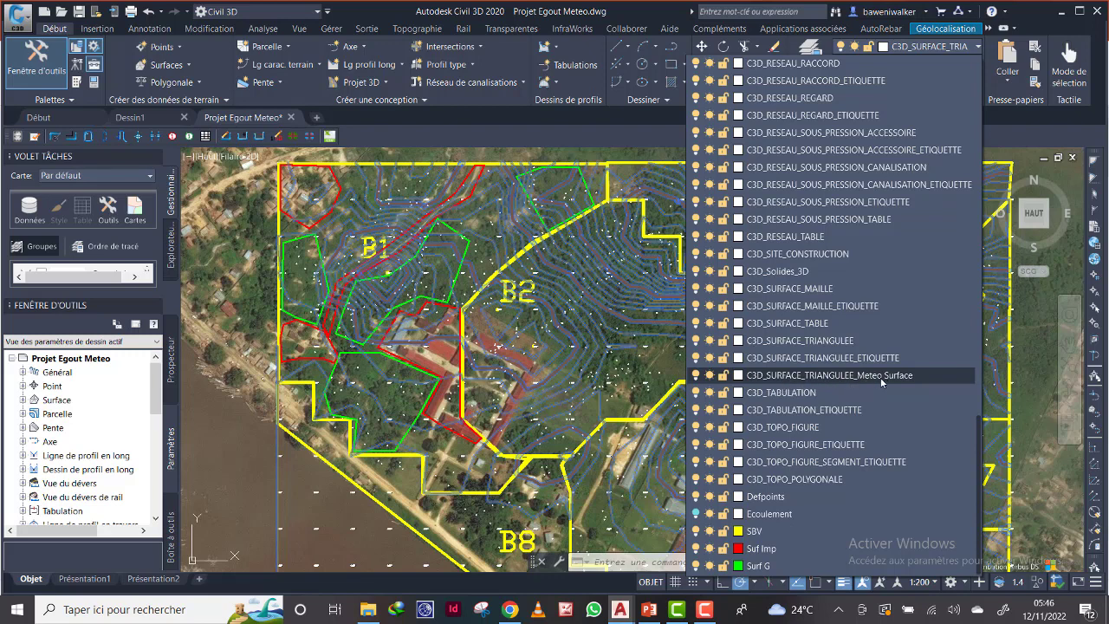
pyautogui.click(696, 374)
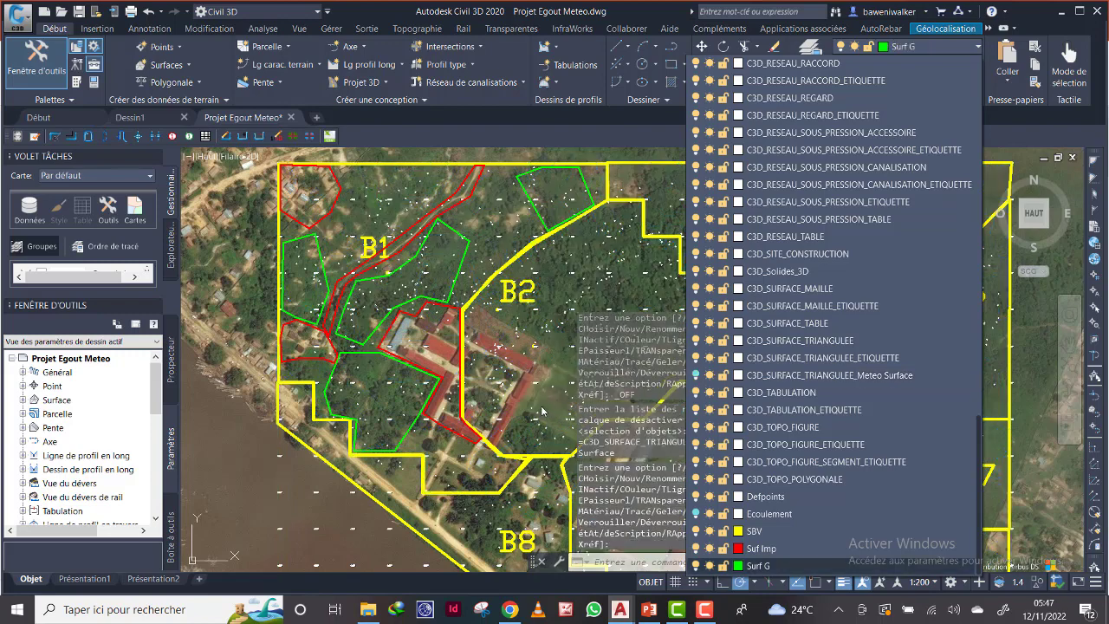
pyautogui.click(520, 159)
# Look over the sub-basins around B1 on the satellite image, from the outlined areas across B2 to its neighbours.
pyautogui.scroll(-2, 573, 343)
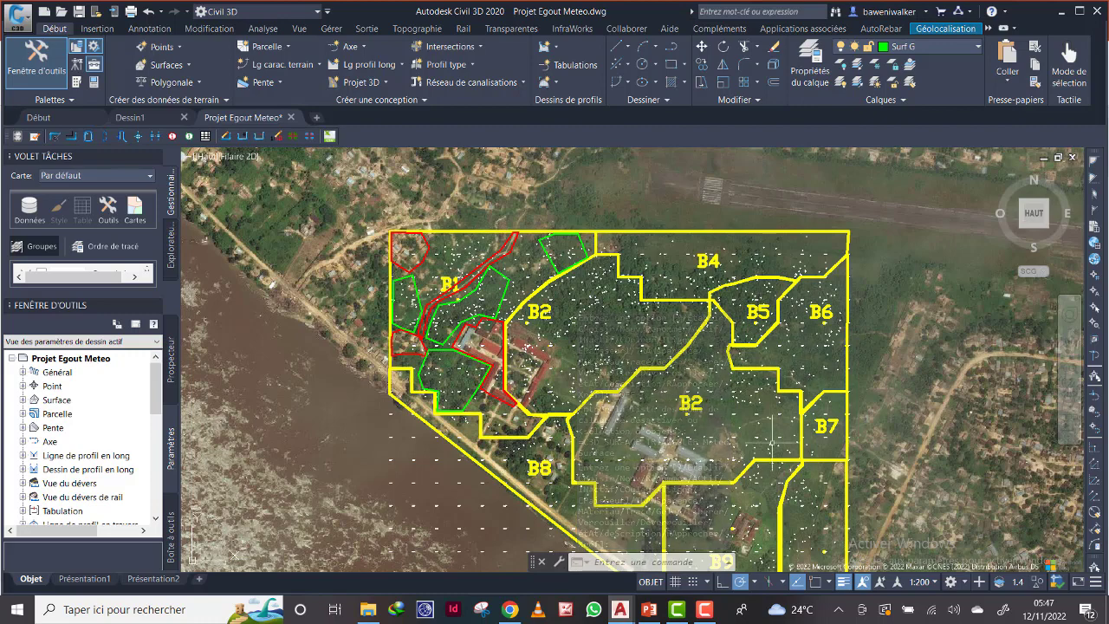
pyautogui.click(707, 611)
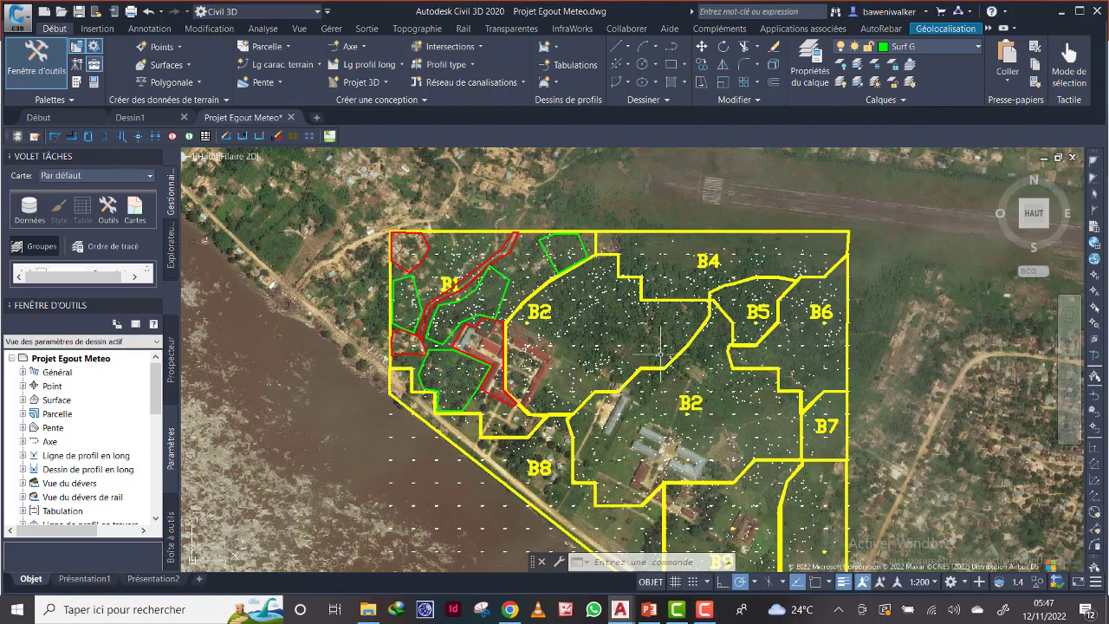
pyautogui.scroll(3, 583, 318)
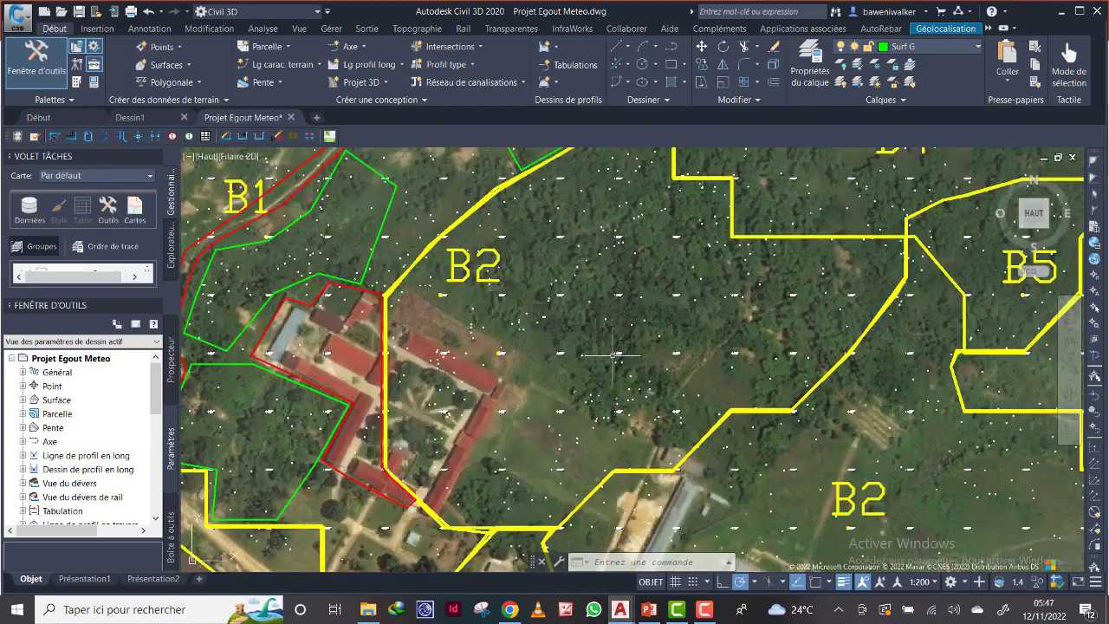
pyautogui.scroll(-4, 613, 356)
pyautogui.scroll(5, 568, 305)
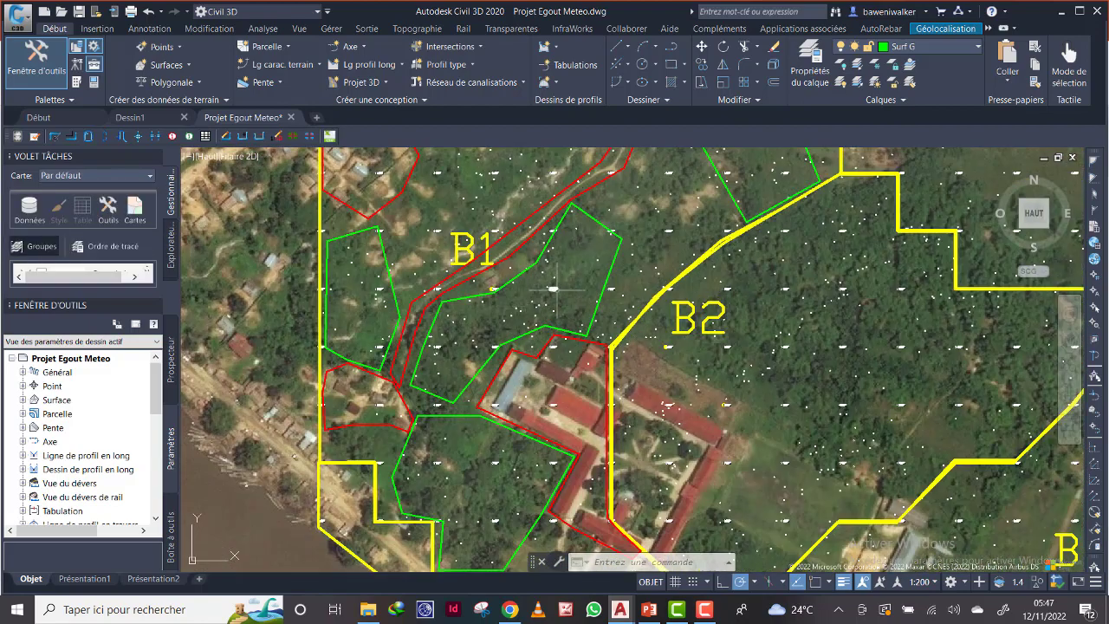
pyautogui.scroll(-2, 555, 312)
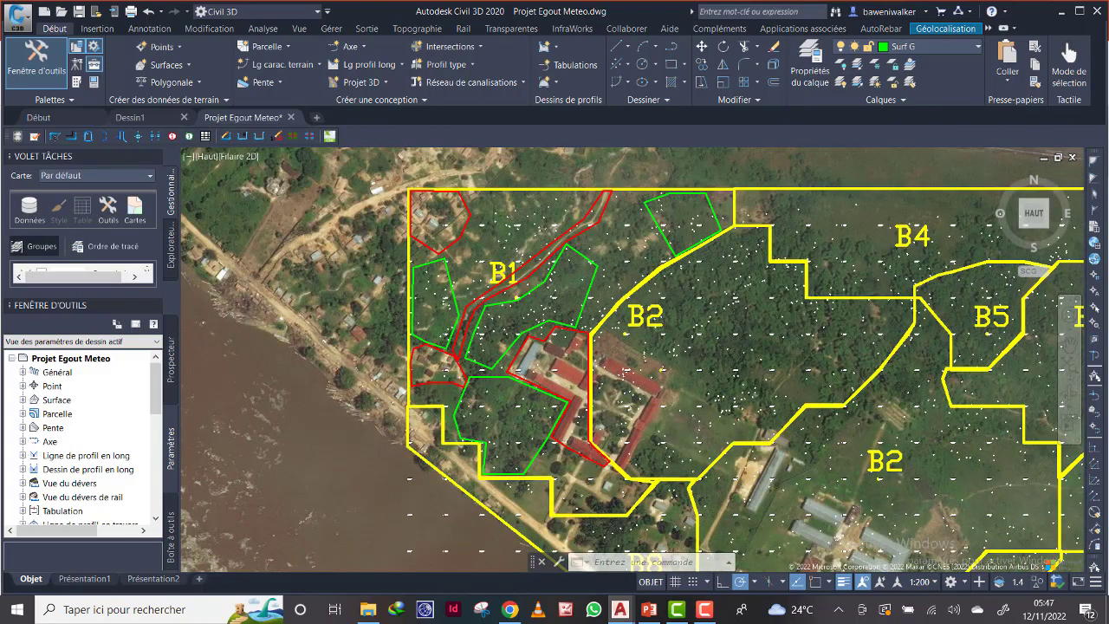
pyautogui.scroll(-4, 792, 374)
pyautogui.scroll(4, 841, 379)
pyautogui.moveTo(835, 378); pyautogui.dragTo(723, 301, button='middle')
pyautogui.scroll(-3, 737, 338)
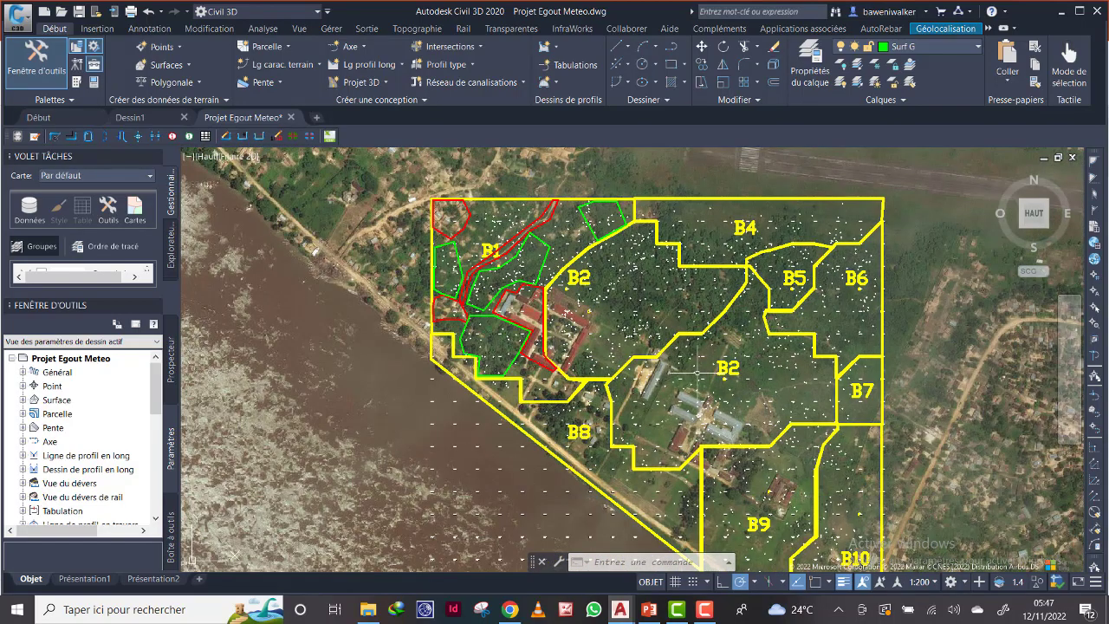
pyautogui.scroll(2, 481, 264)
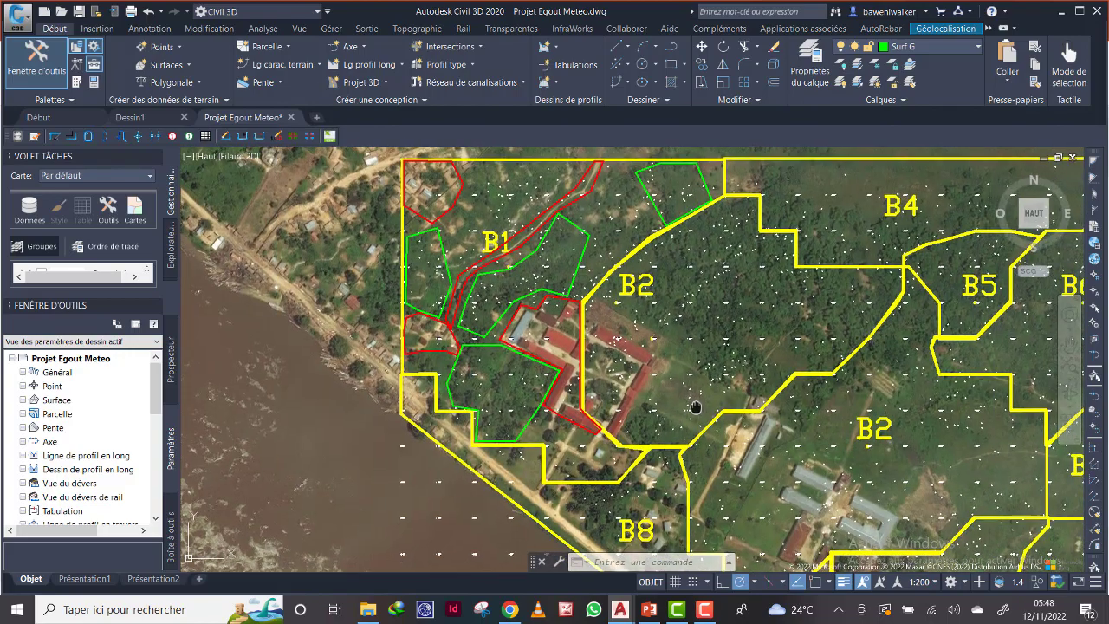
pyautogui.moveTo(711, 400); pyautogui.dragTo(630, 365, button='middle')
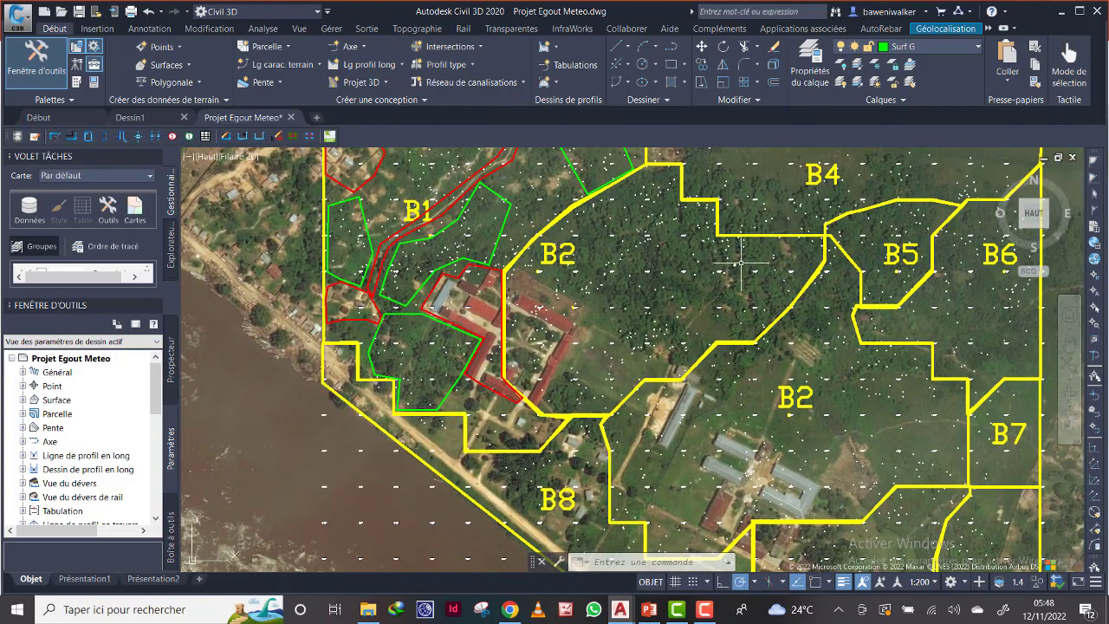
pyautogui.moveTo(716, 307); pyautogui.dragTo(669, 327, button='middle')
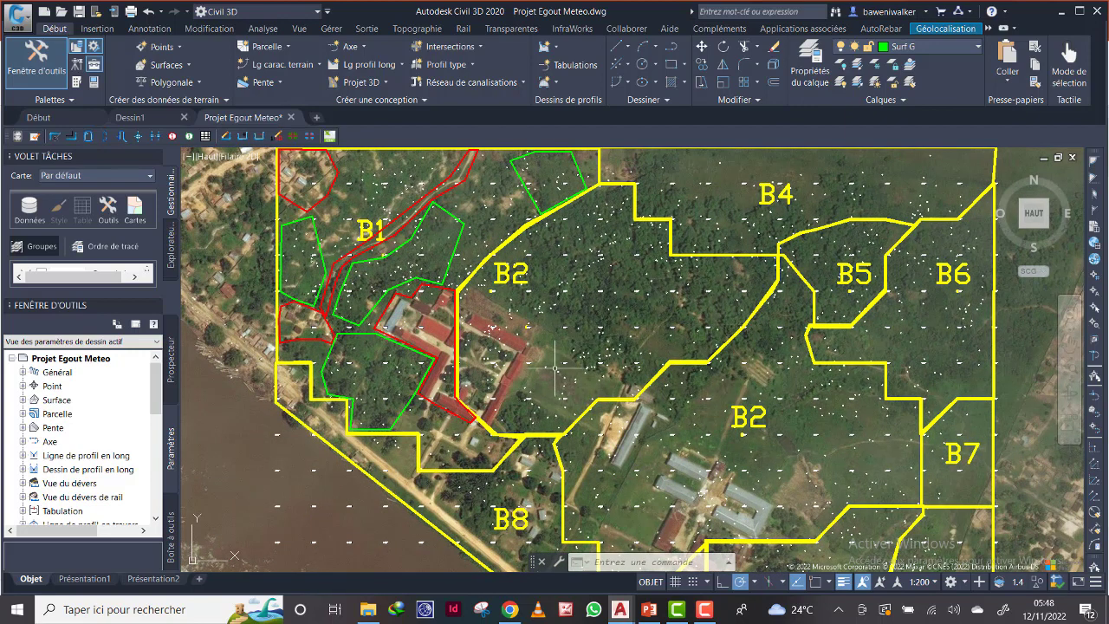
# Examine the land cover inside the northern B2 sub-basin, particularly the red-roofed buildings, their courtyard and the surrounding vegetation.
pyautogui.scroll(2, 495, 345)
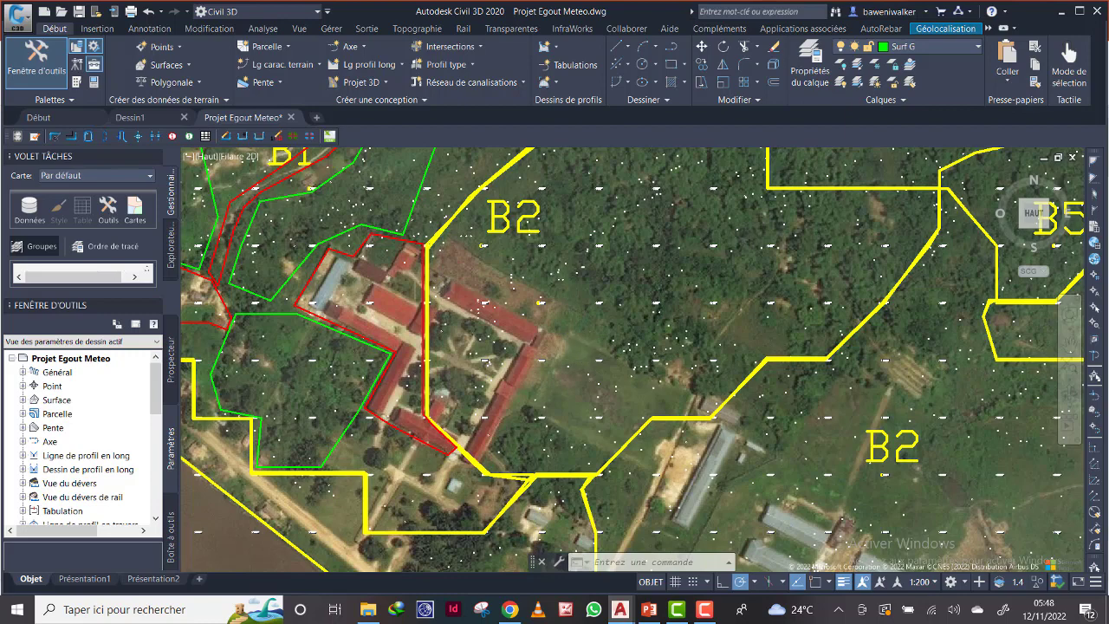
pyautogui.scroll(-2, 590, 356)
pyautogui.scroll(2, 594, 357)
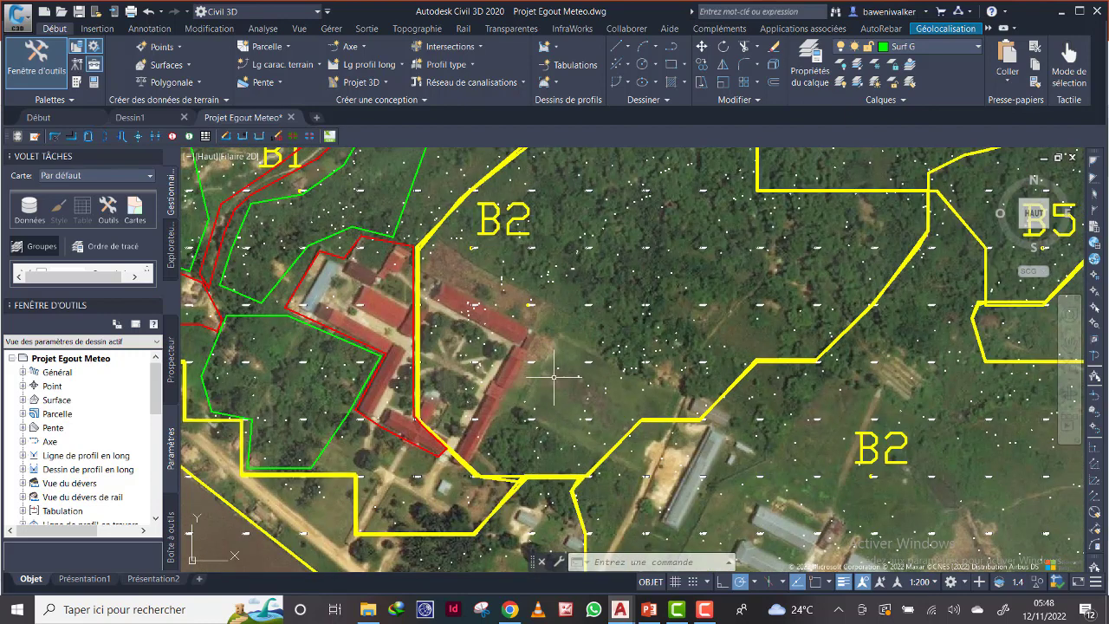
pyautogui.moveTo(651, 334); pyautogui.dragTo(598, 410, button='middle')
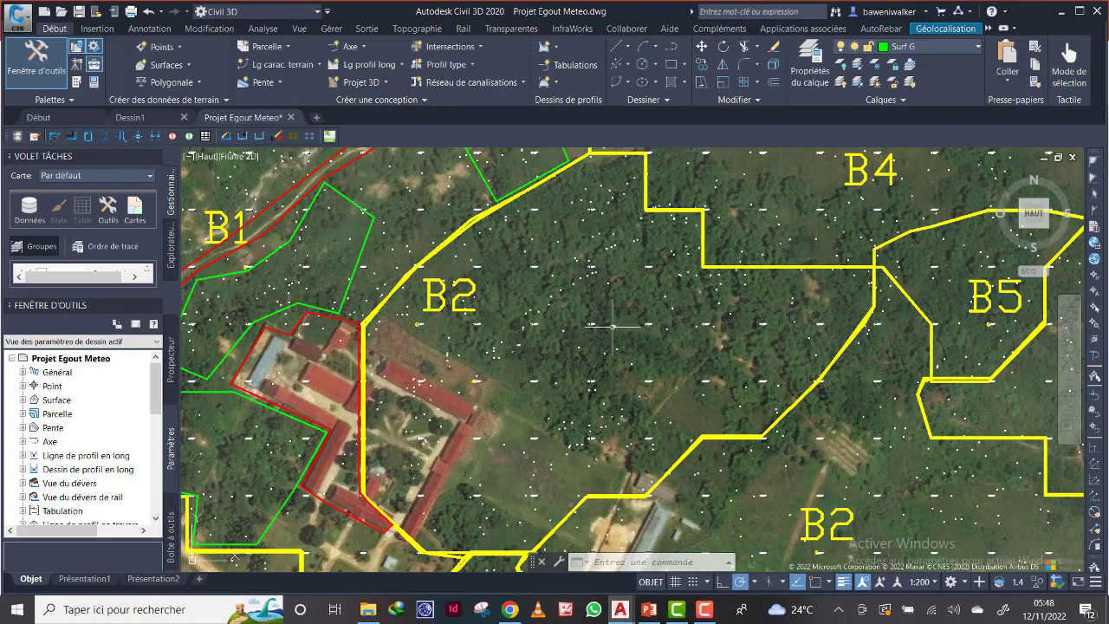
pyautogui.scroll(-2, 545, 384)
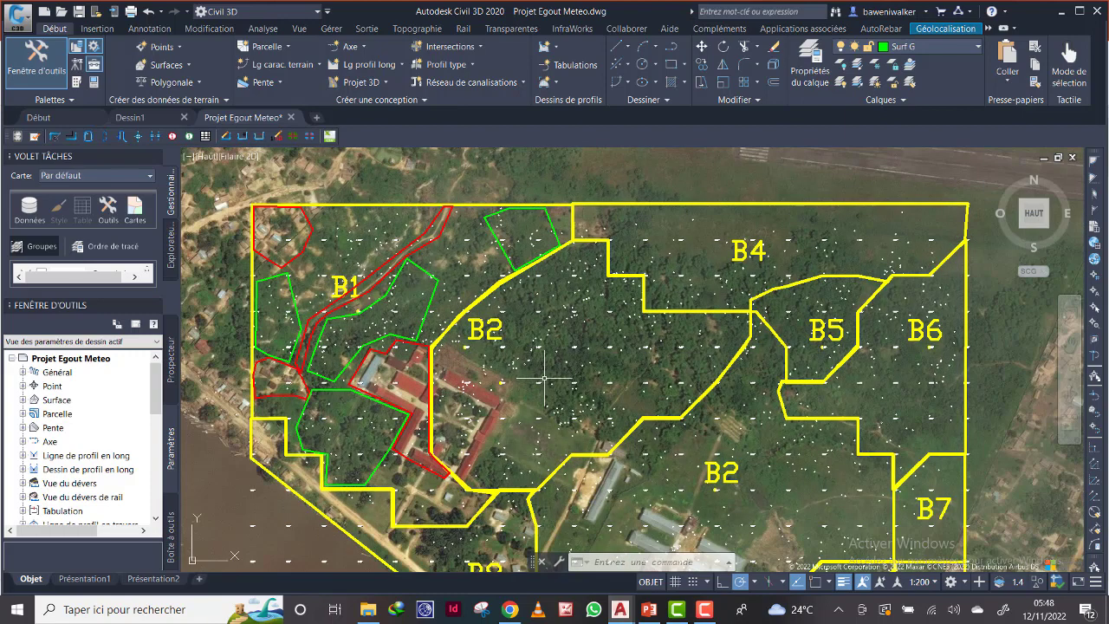
pyautogui.scroll(2, 509, 394)
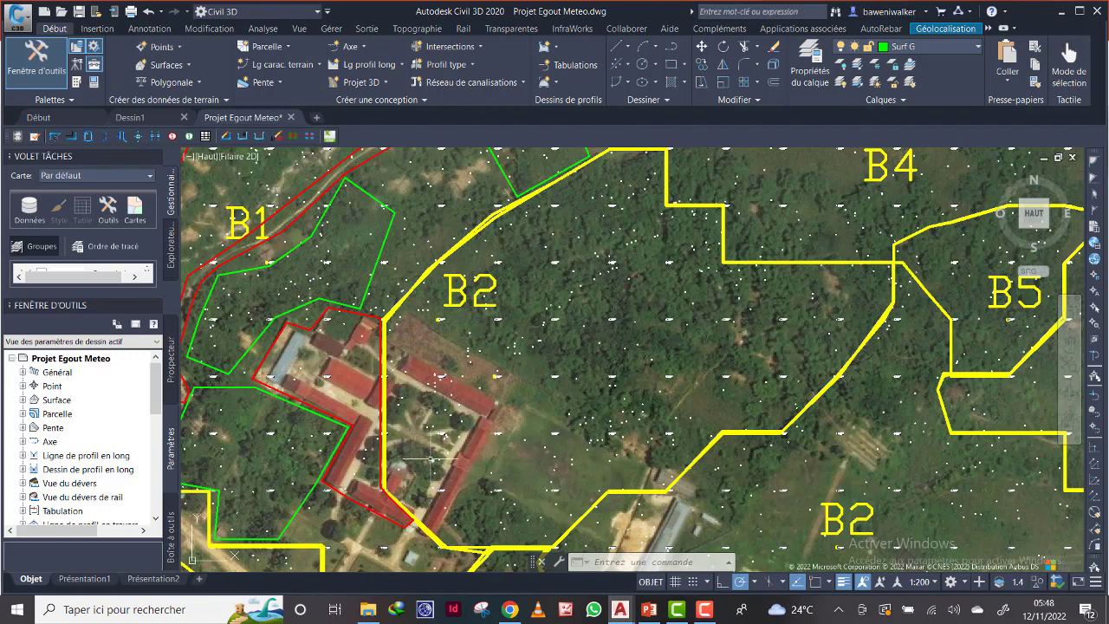
pyautogui.scroll(8, 429, 395)
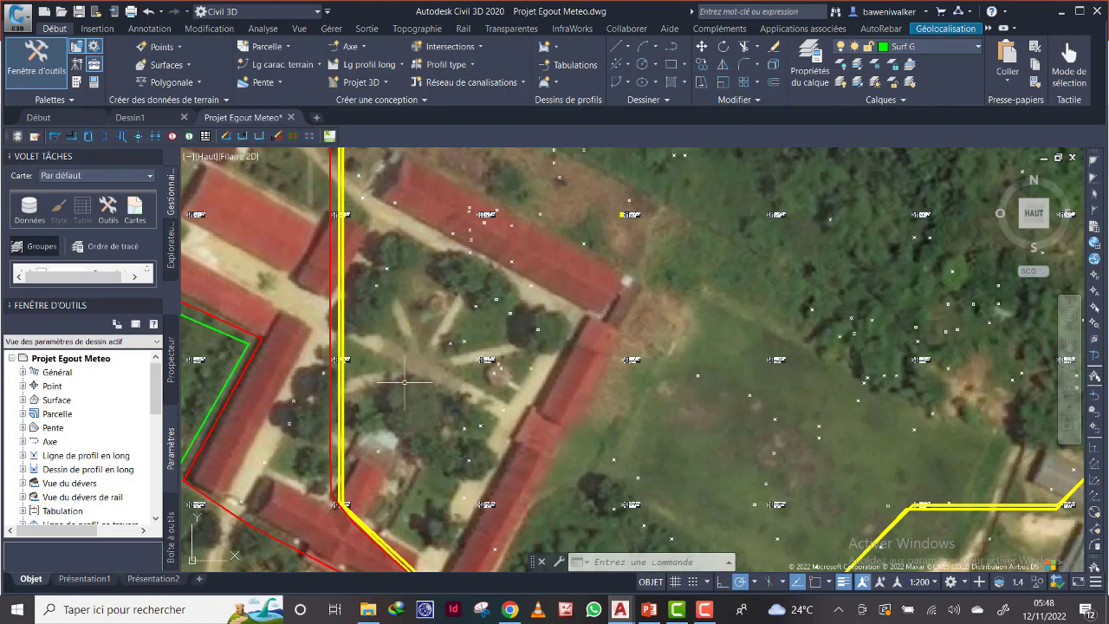
pyautogui.scroll(-2, 539, 332)
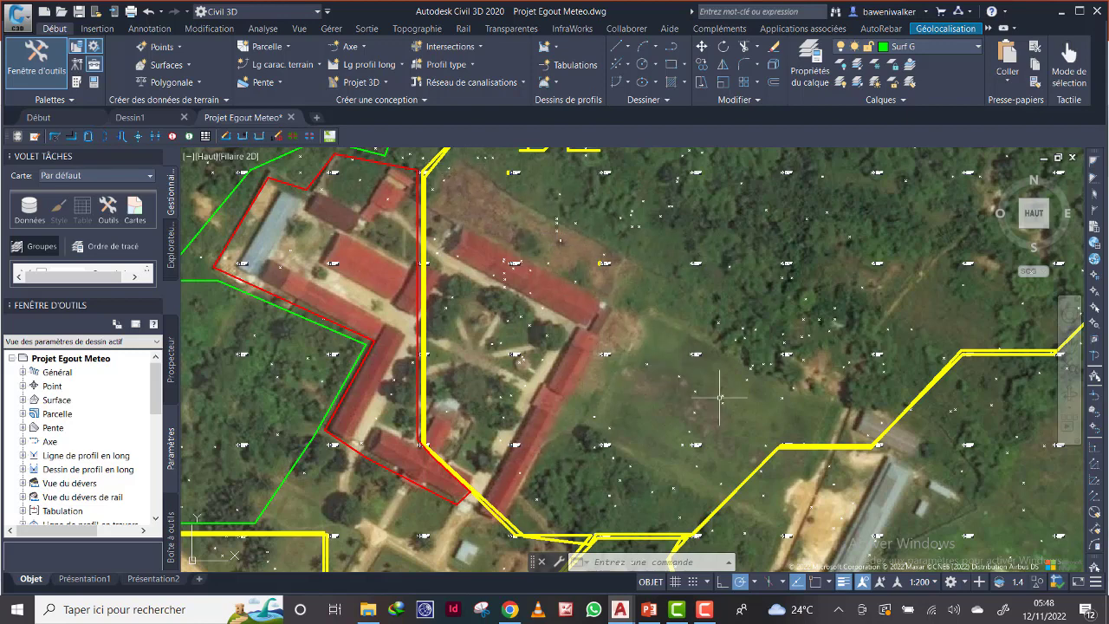
pyautogui.scroll(-5, 708, 351)
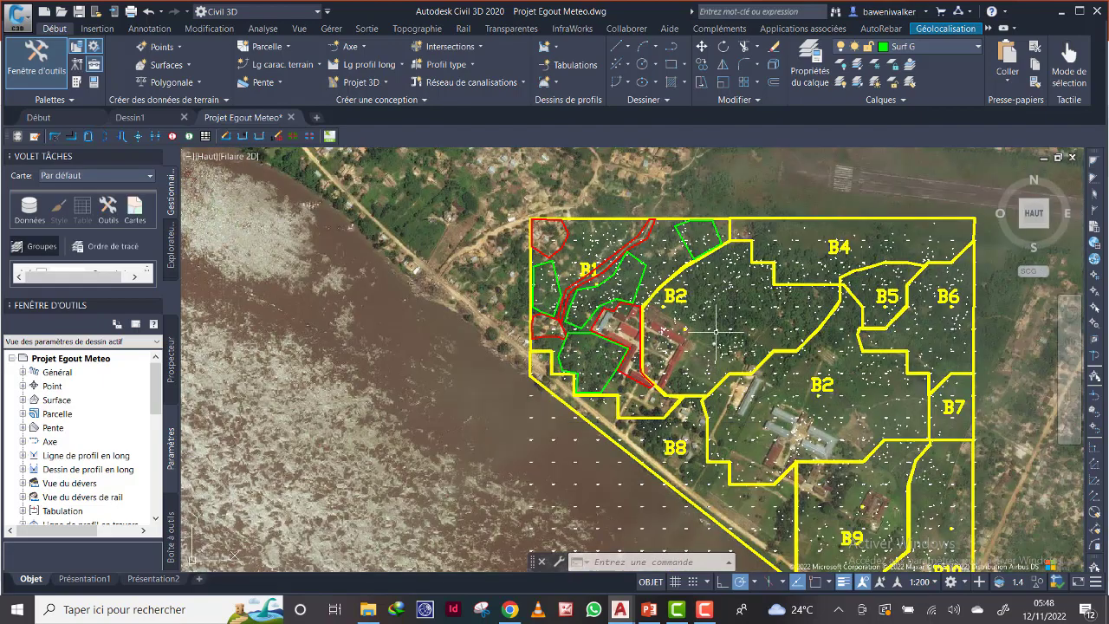
pyautogui.scroll(3, 719, 297)
pyautogui.moveTo(720, 297); pyautogui.dragTo(654, 357, button='middle')
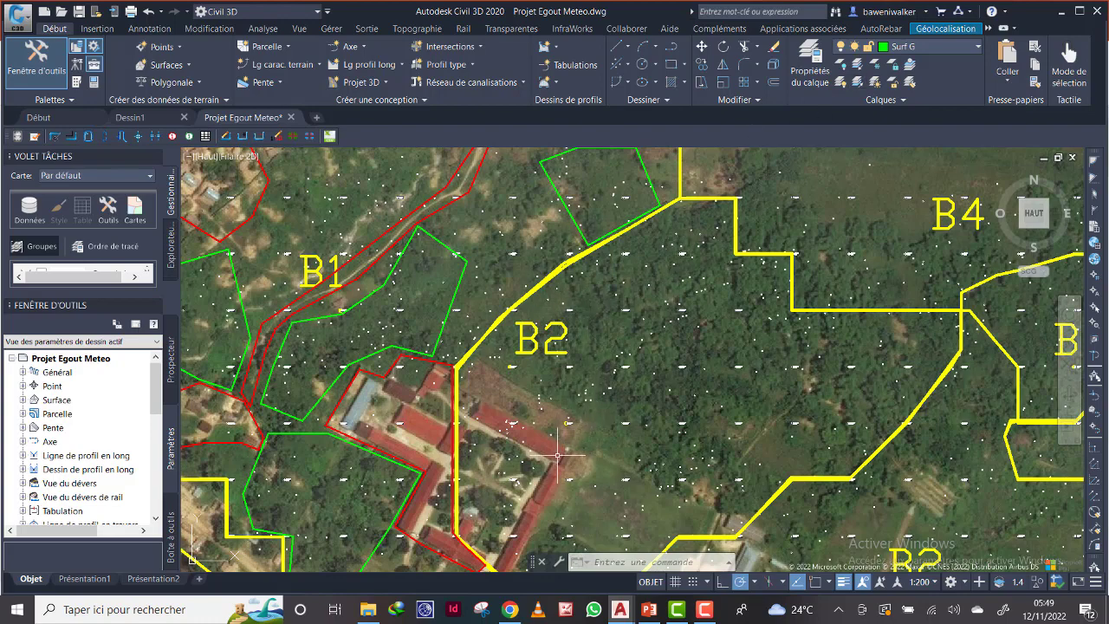
pyautogui.moveTo(559, 454); pyautogui.dragTo(548, 386, button='middle')
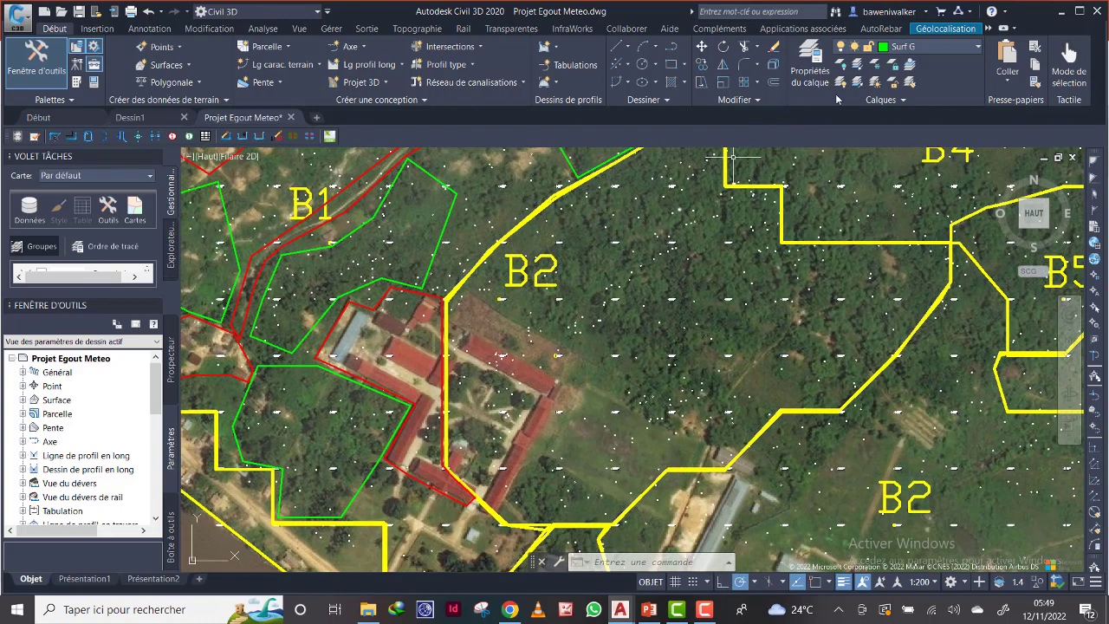
# Make Suf Imp the current layer and trace a polyline along the north-east and east sides of B2's red-roofed building complex.
pyautogui.click(949, 47)
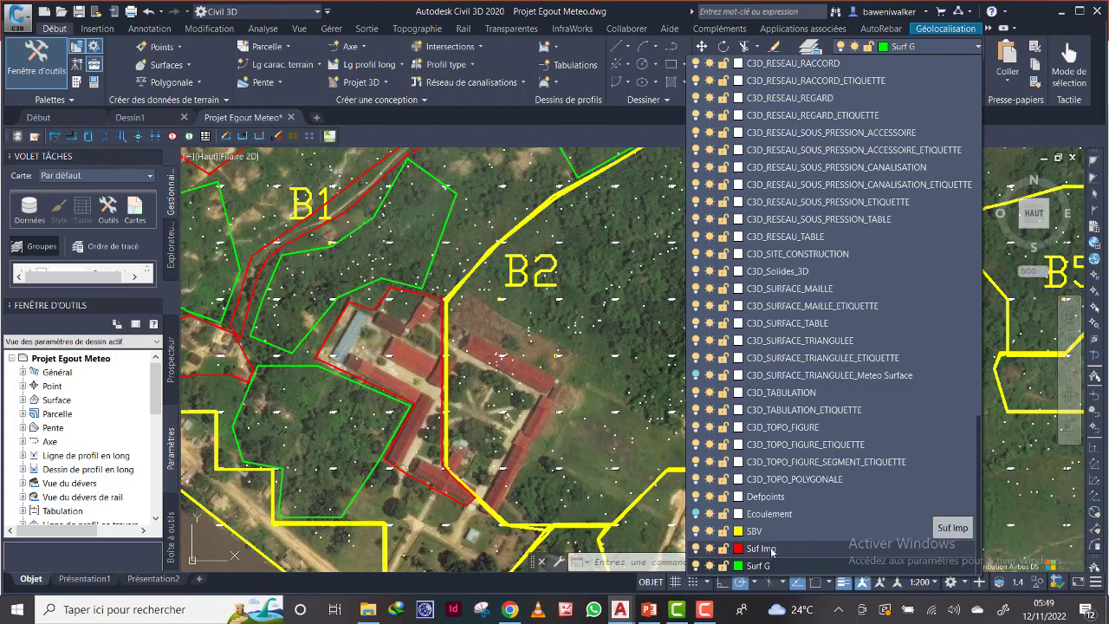
pyautogui.click(763, 549)
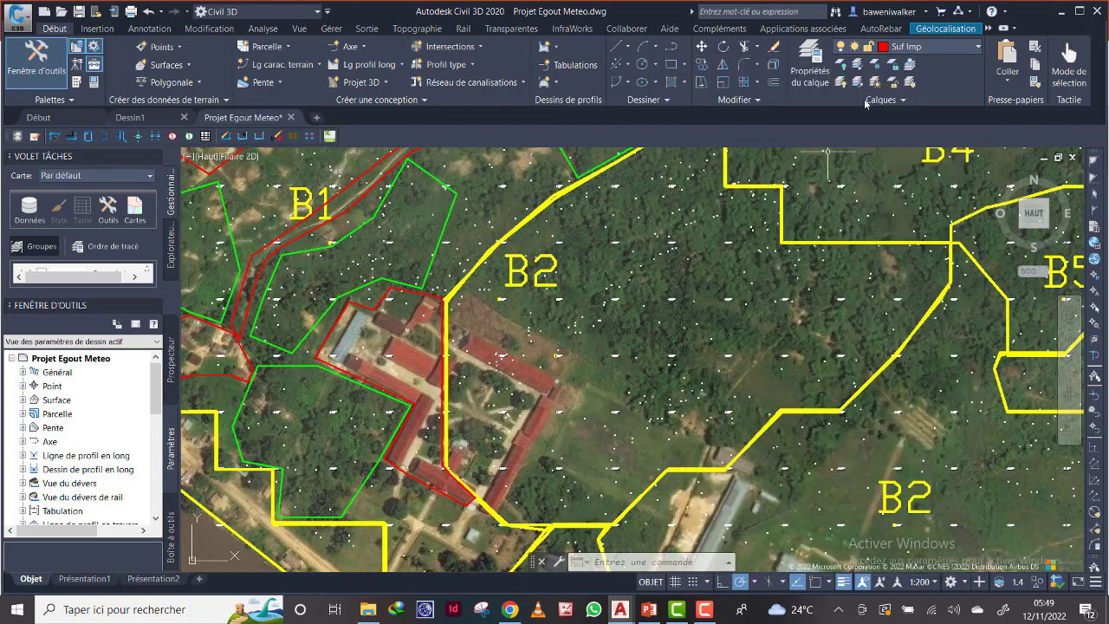
pyautogui.click(673, 48)
pyautogui.moveTo(514, 349); pyautogui.dragTo(495, 276, button='middle')
pyautogui.scroll(2, 486, 249)
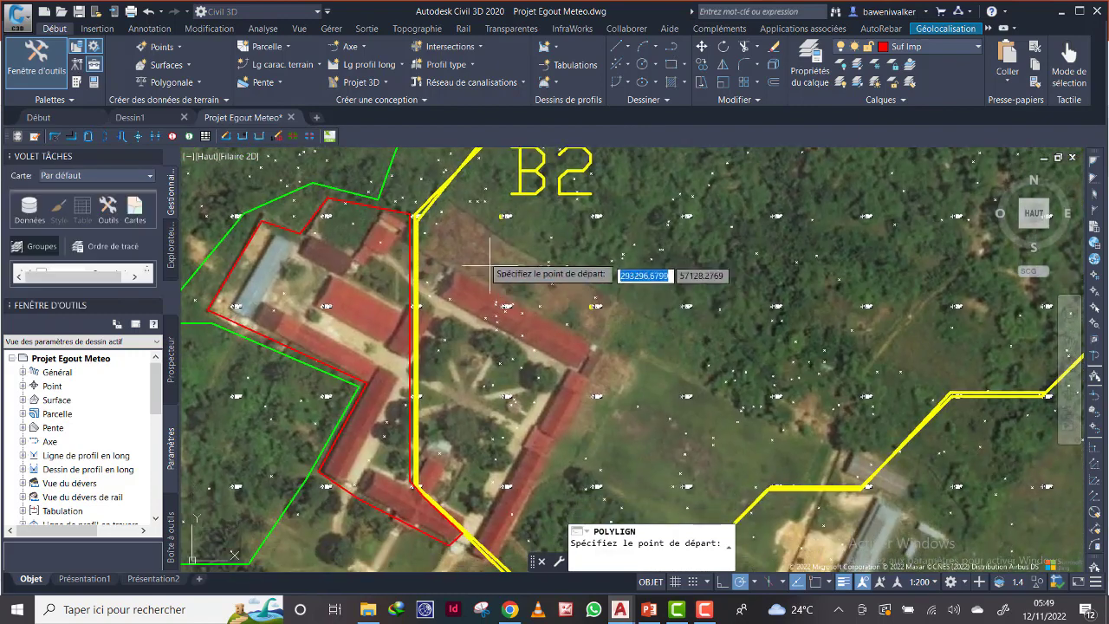
pyautogui.click(454, 206)
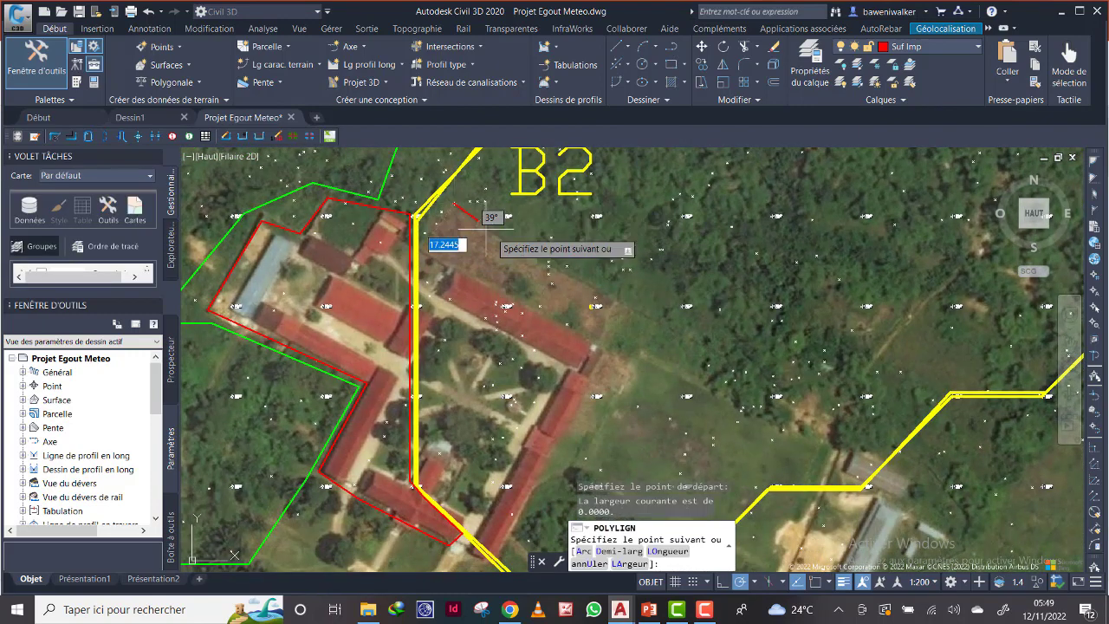
pyautogui.click(637, 317)
pyautogui.moveTo(522, 568); pyautogui.dragTo(564, 433, button='middle')
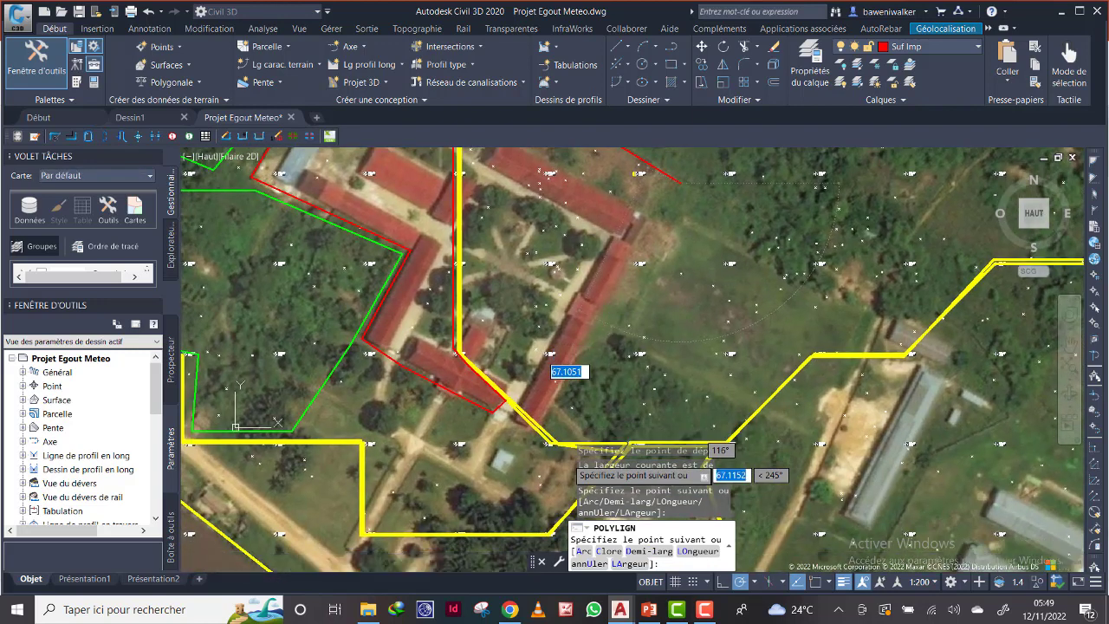
pyautogui.click(552, 440)
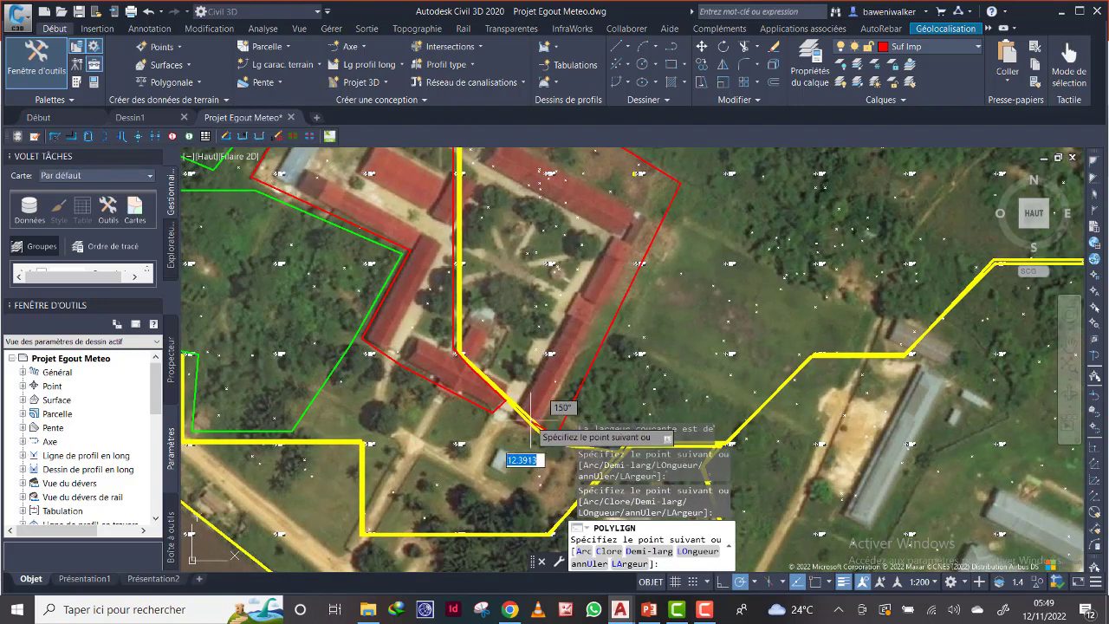
# Continue the building complex's outline along the boundary between B1 and B2 and close the polyline.
pyautogui.click(462, 349)
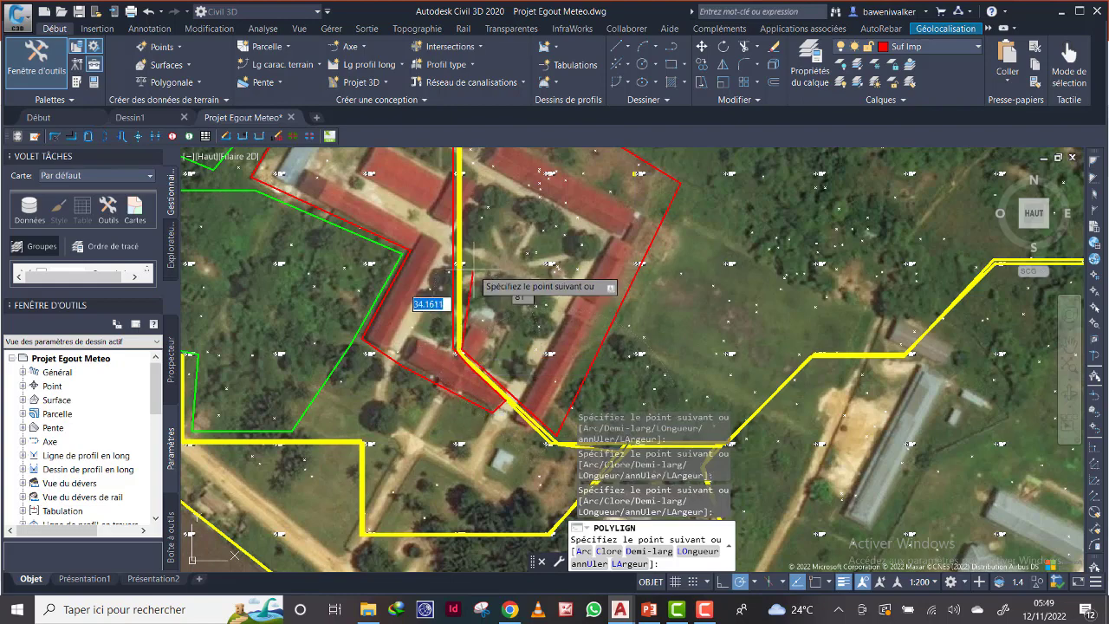
pyautogui.scroll(-2, 475, 241)
pyautogui.moveTo(477, 154); pyautogui.dragTo(470, 283, button='middle')
pyautogui.scroll(2, 470, 282)
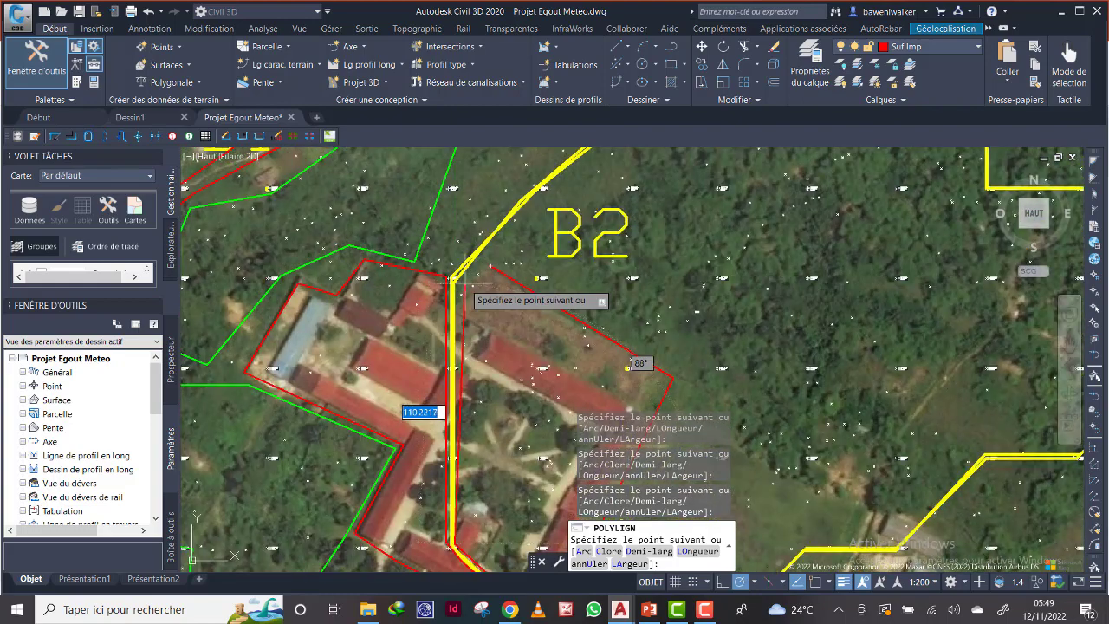
pyautogui.click(452, 279)
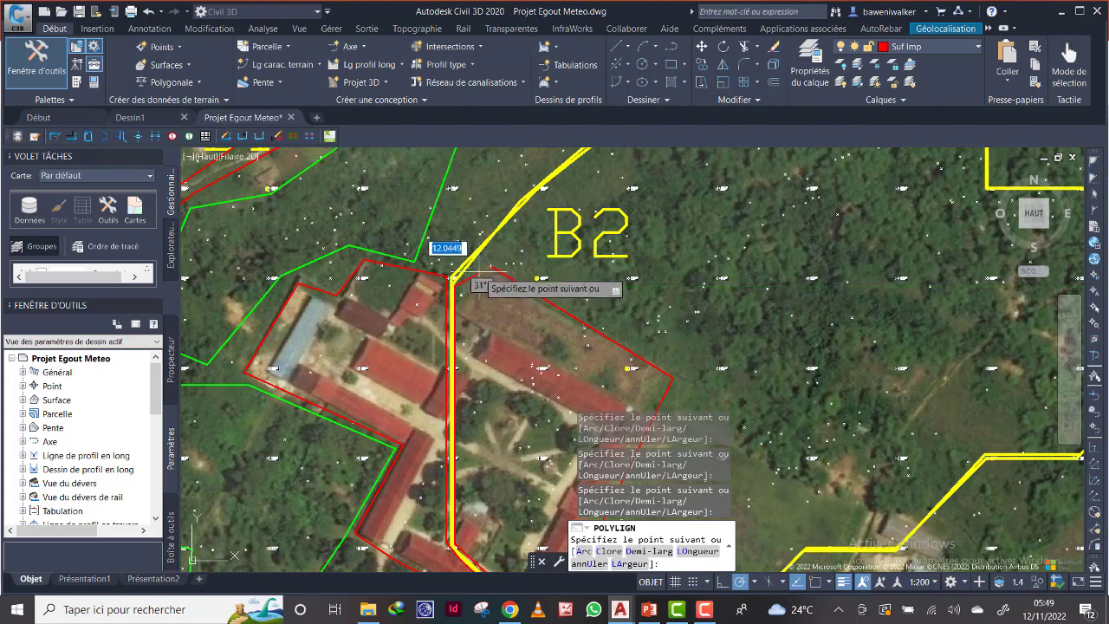
pyautogui.rightClick(480, 272)
pyautogui.click(538, 339)
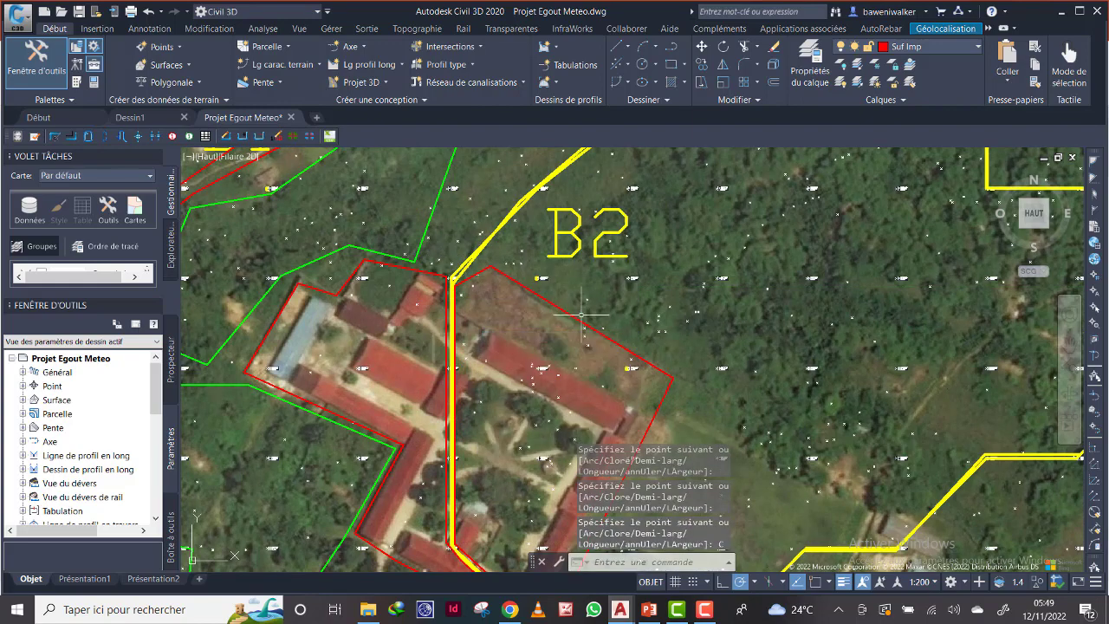
pyautogui.scroll(-2, 514, 321)
pyautogui.scroll(1, 514, 321)
pyautogui.scroll(-2, 514, 321)
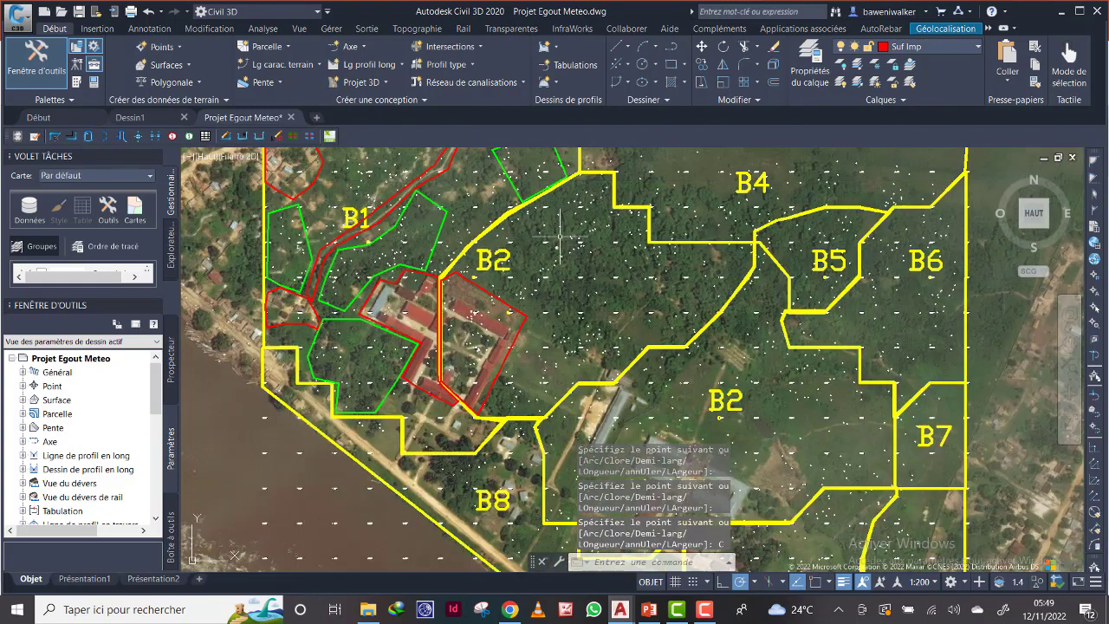
pyautogui.moveTo(555, 260); pyautogui.dragTo(520, 289, button='middle')
pyautogui.scroll(2, 528, 373)
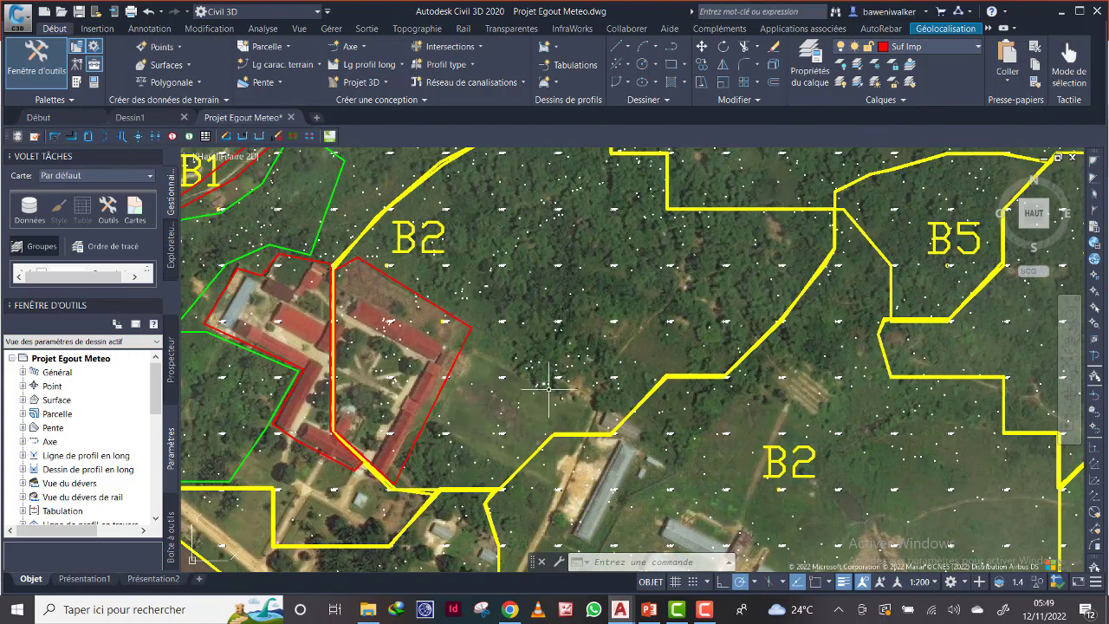
pyautogui.moveTo(539, 300); pyautogui.dragTo(526, 371, button='middle')
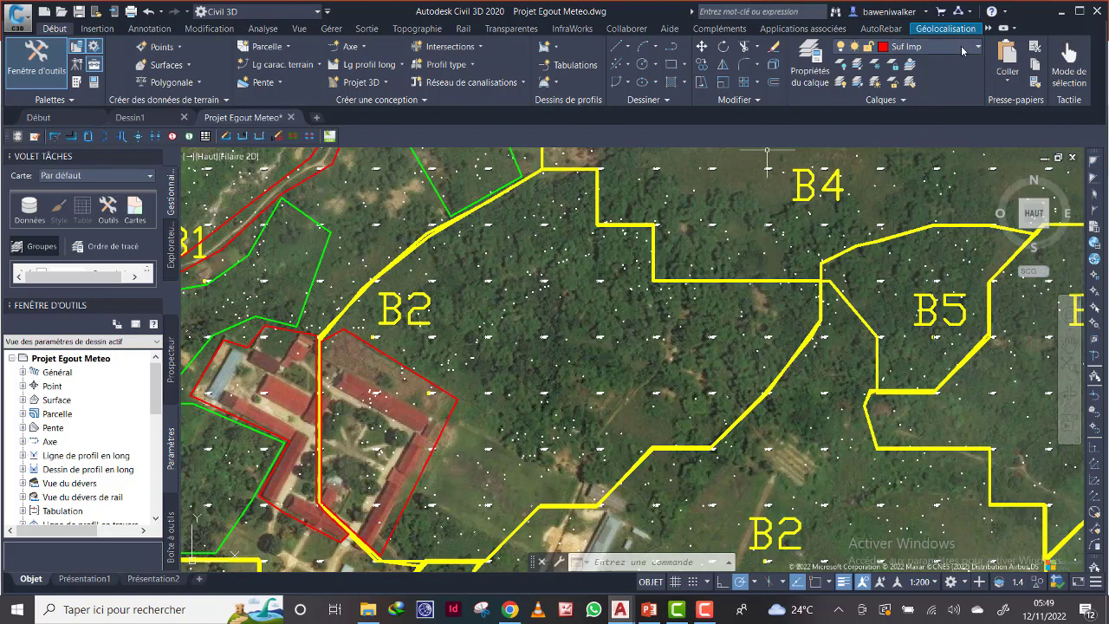
# Create a layer named Surf F with the colour cyan and make it the current layer.
pyautogui.click(811, 71)
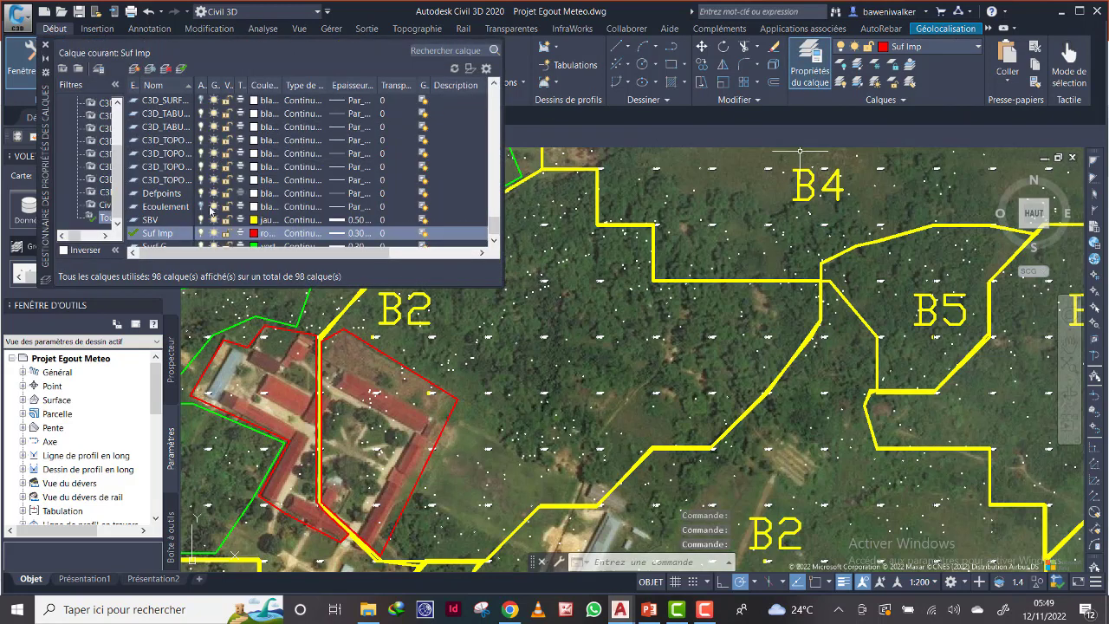
pyautogui.scroll(-1, 299, 206)
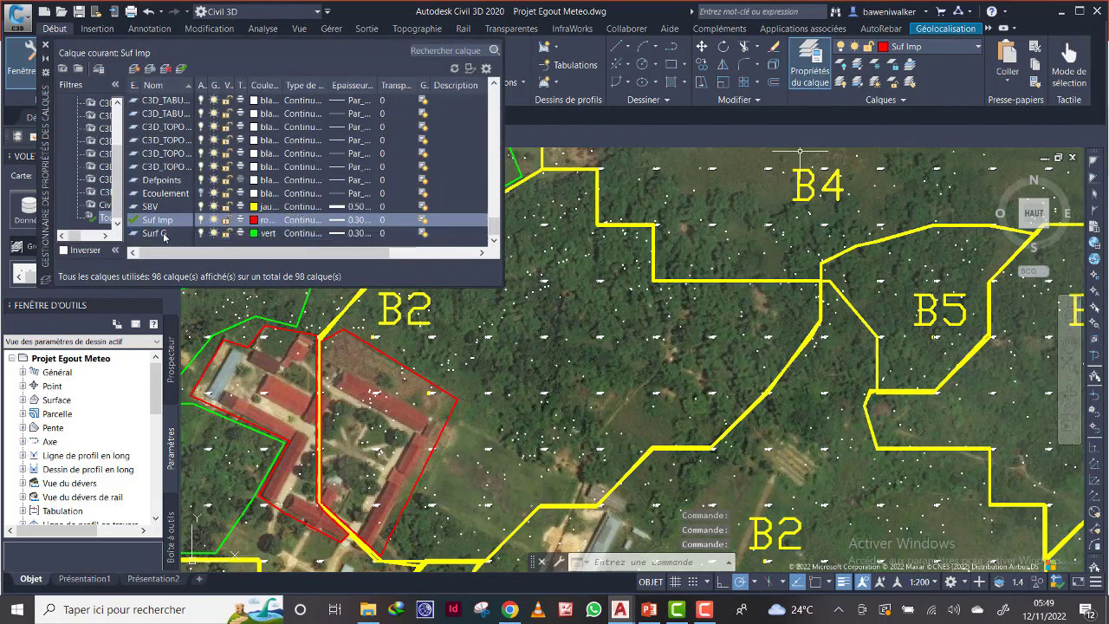
pyautogui.click(135, 69)
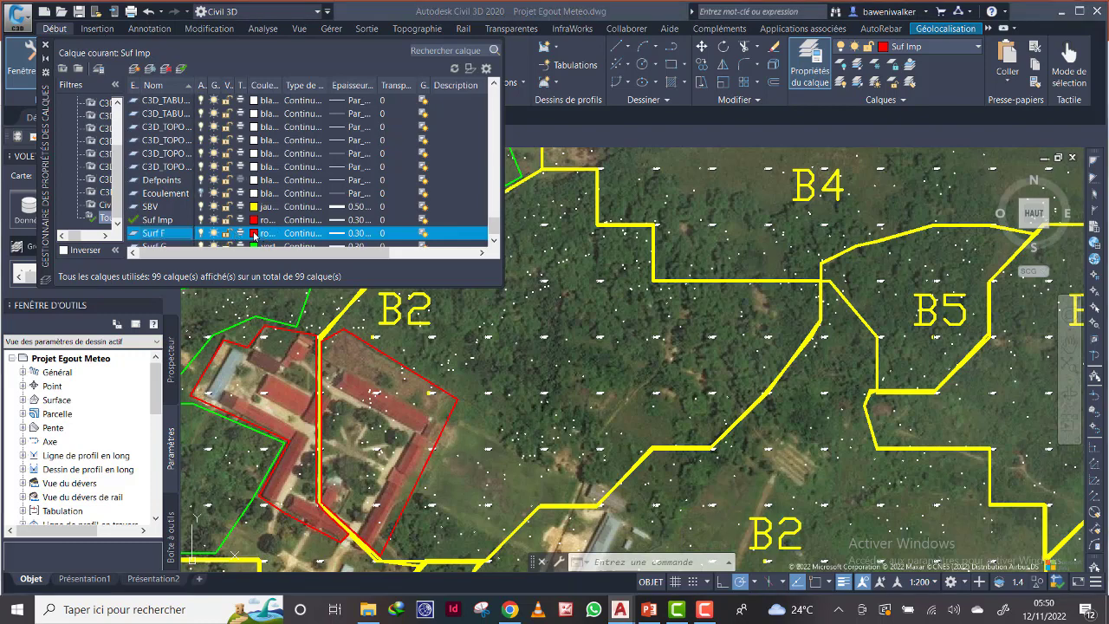
pyautogui.click(254, 234)
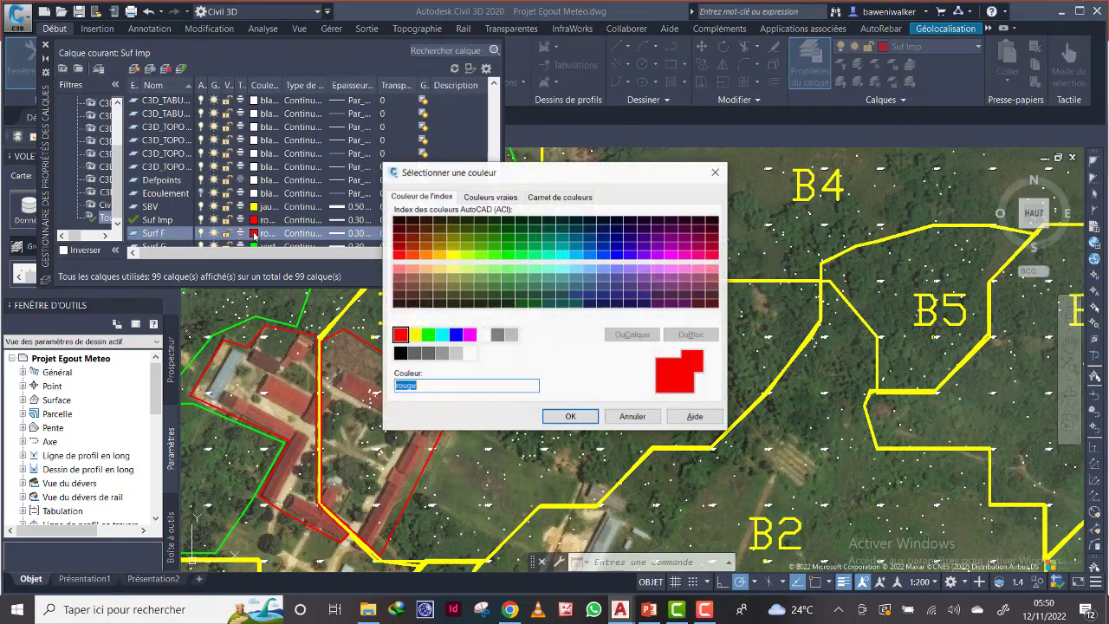
pyautogui.click(442, 335)
pyautogui.click(581, 420)
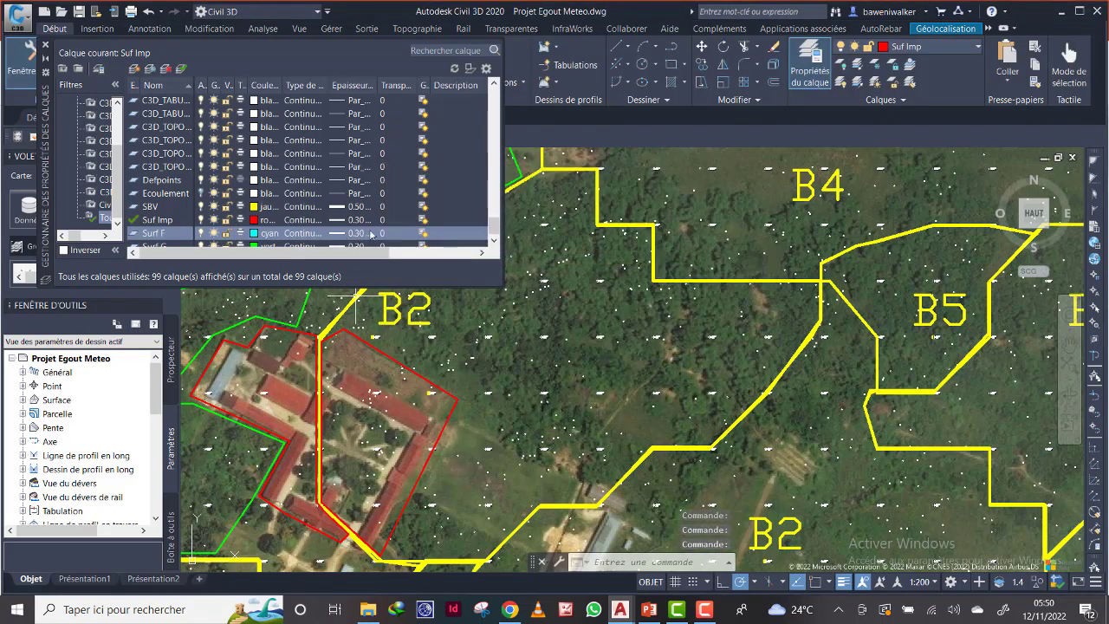
pyautogui.click(137, 235)
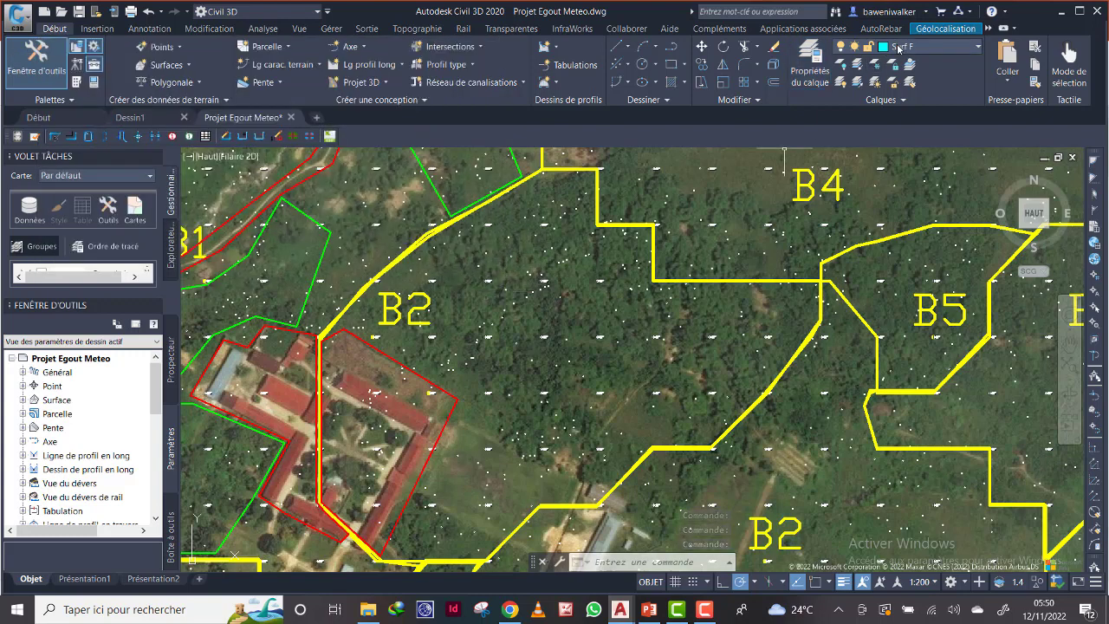
# Begin a Surf F polyline around the grassy clearing east of B2's buildings, tracing its western and south-western sides.
pyautogui.click(673, 49)
pyautogui.moveTo(465, 461); pyautogui.dragTo(502, 312, button='middle')
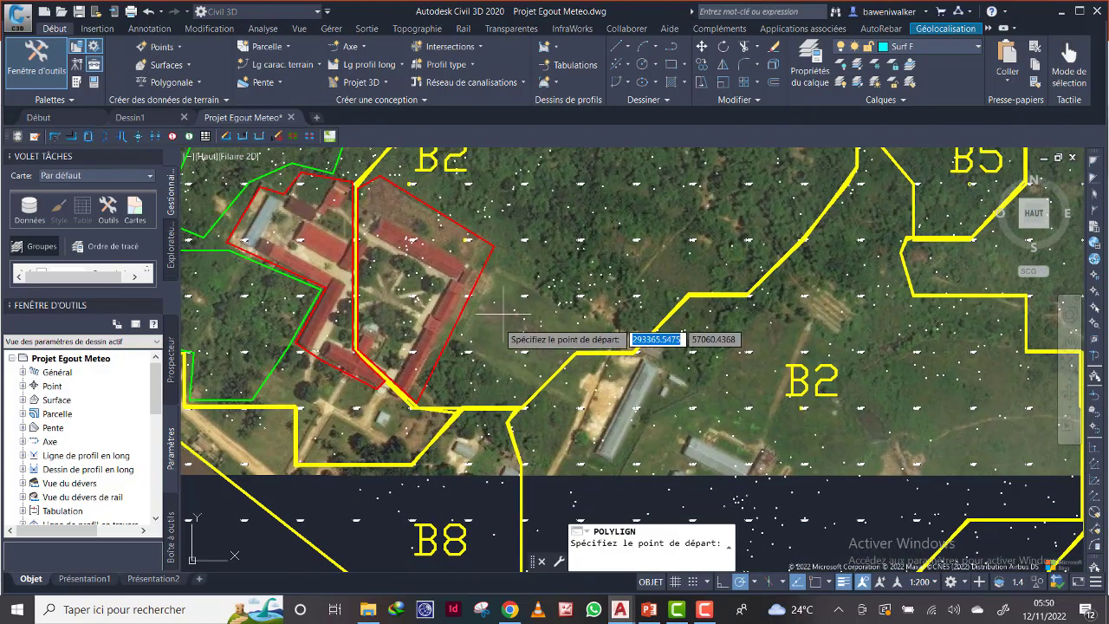
pyautogui.scroll(1, 501, 308)
pyautogui.scroll(1, 497, 260)
pyautogui.scroll(-1, 494, 238)
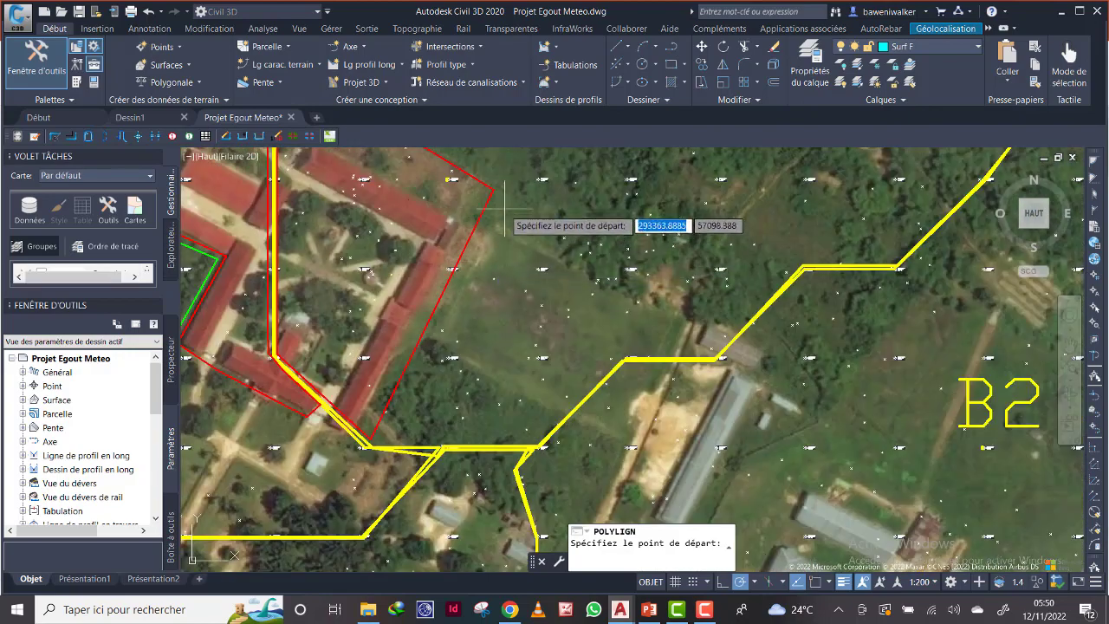
pyautogui.scroll(-3, 493, 251)
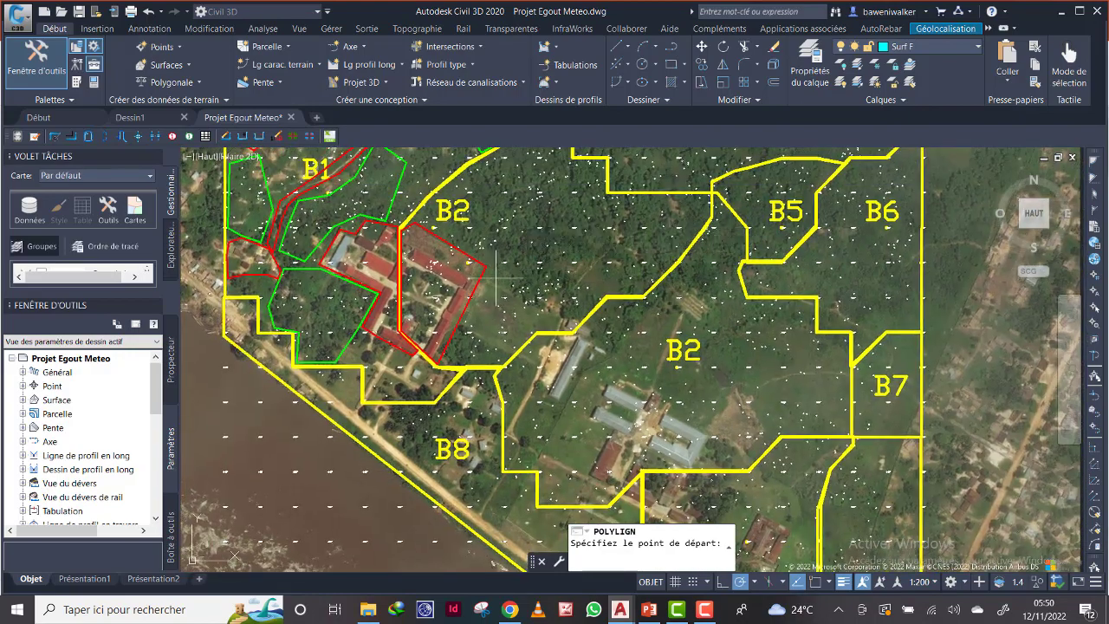
pyautogui.scroll(2, 497, 280)
pyautogui.click(496, 250)
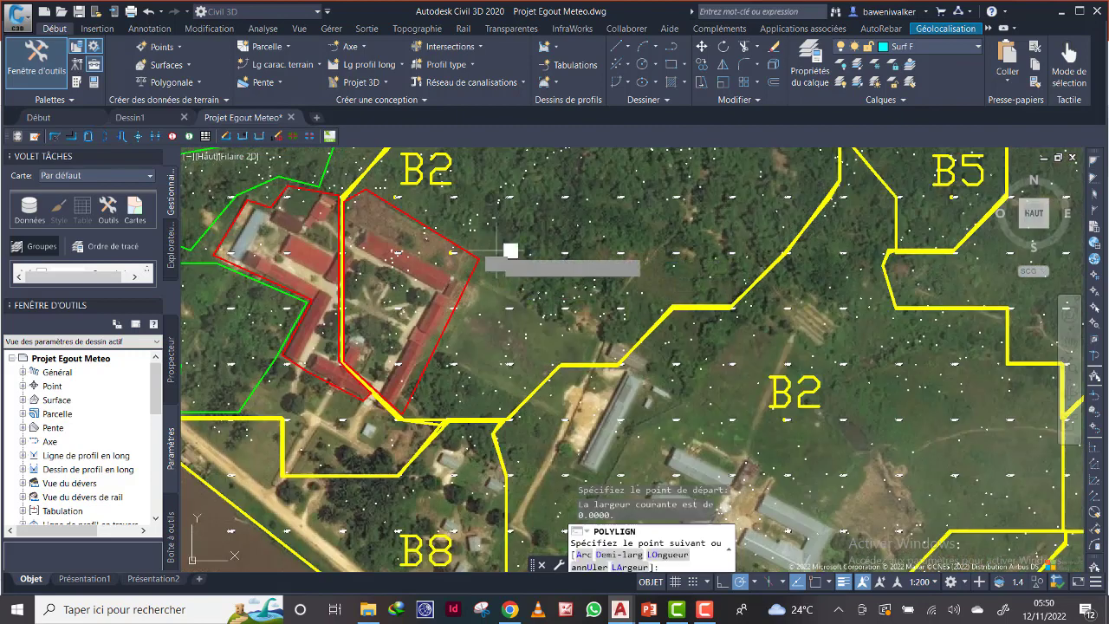
pyautogui.click(440, 357)
pyautogui.click(518, 400)
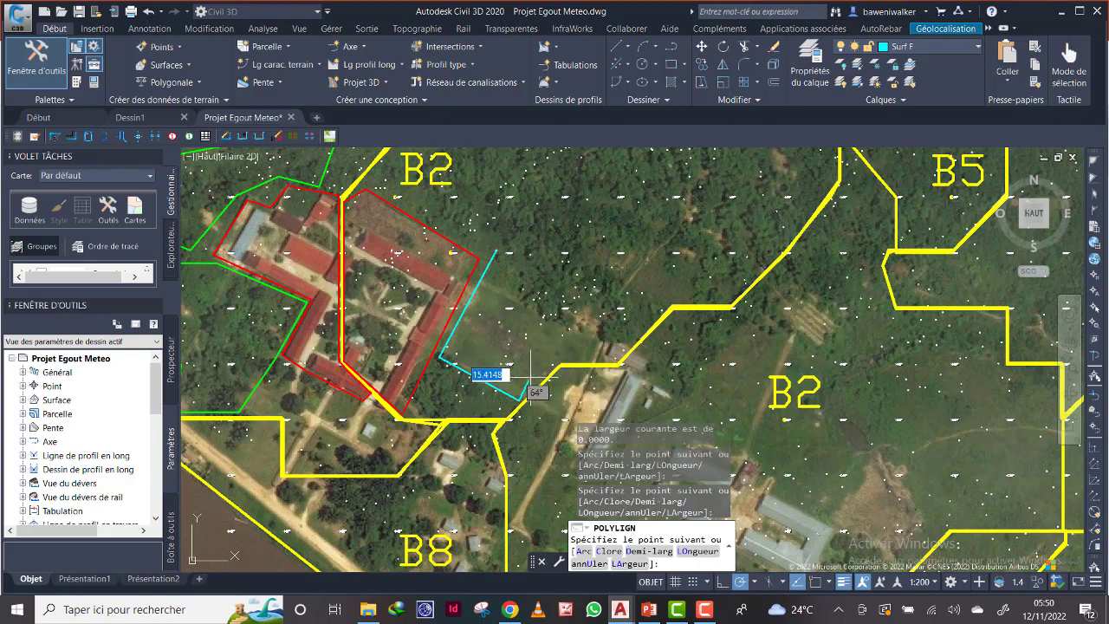
# Continue the clearing's outline along B2's southern boundary to the small building by the boundary and close the polyline.
pyautogui.click(560, 363)
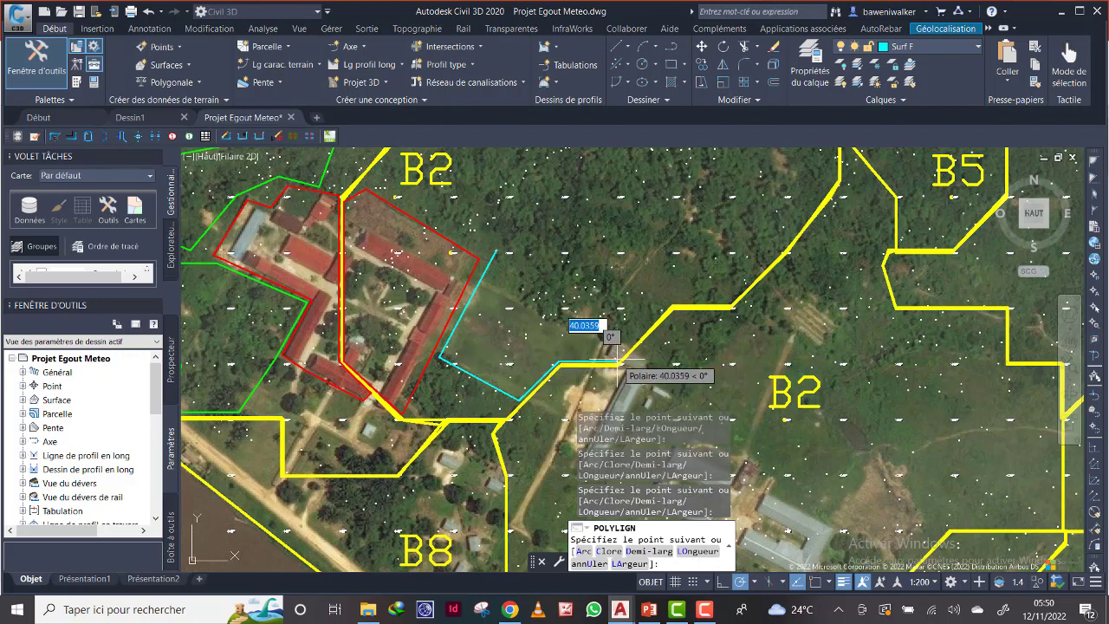
pyautogui.click(621, 363)
pyautogui.click(636, 338)
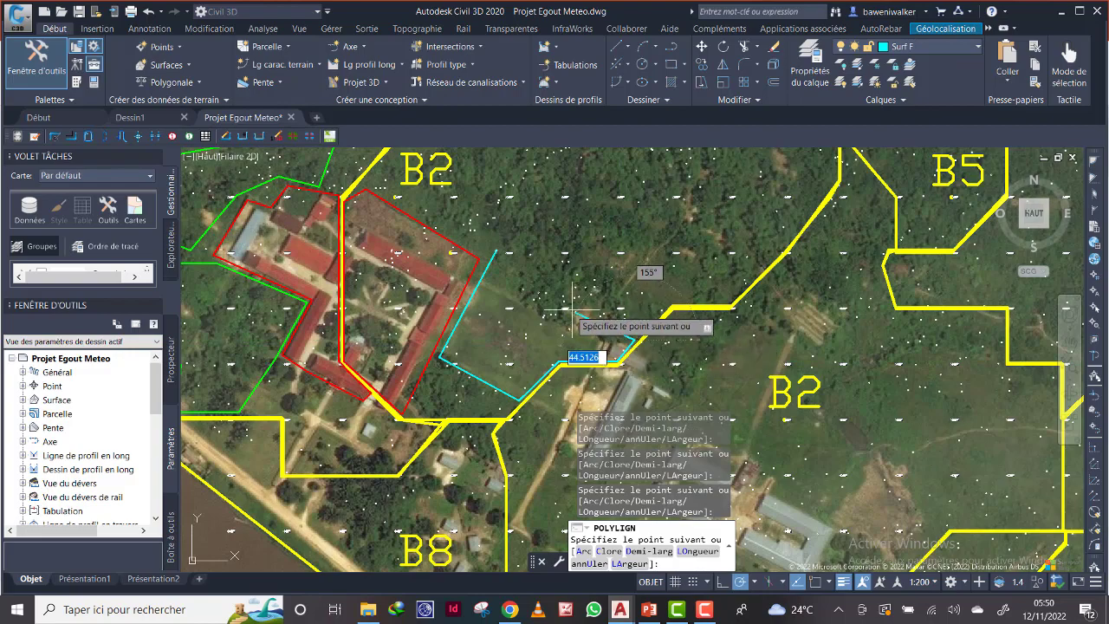
pyautogui.rightClick(504, 269)
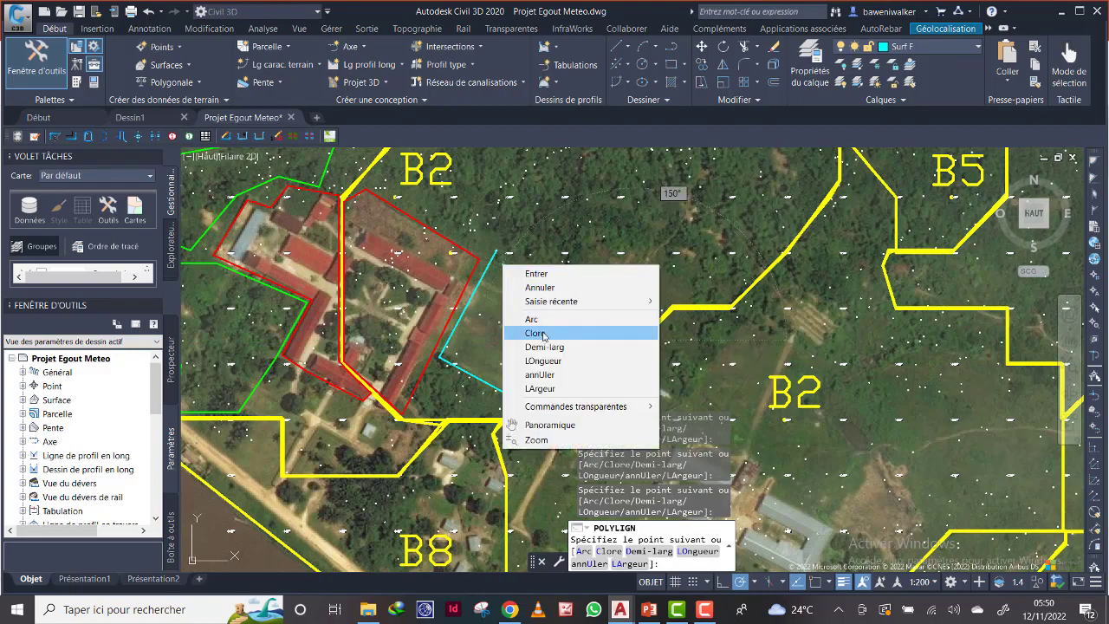
pyautogui.click(545, 336)
# Outline the smaller clearing north-east of the first one in B2 with a closed five-sided polyline on layer Surf F.
pyautogui.scroll(-3, 524, 299)
pyautogui.moveTo(524, 264); pyautogui.dragTo(494, 324, button='middle')
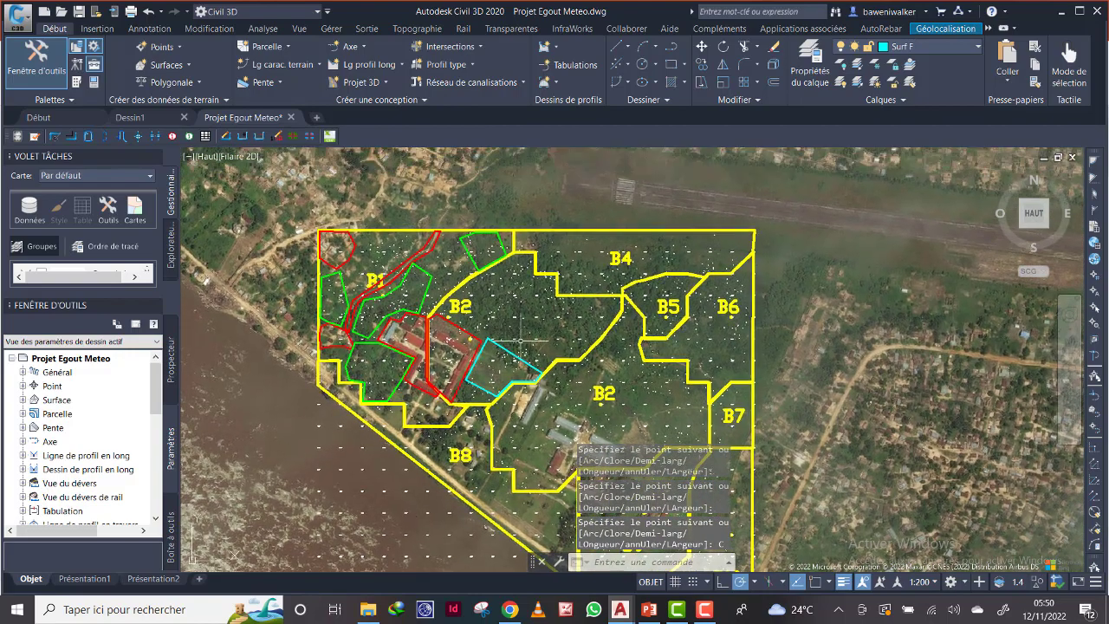
pyautogui.scroll(6, 555, 345)
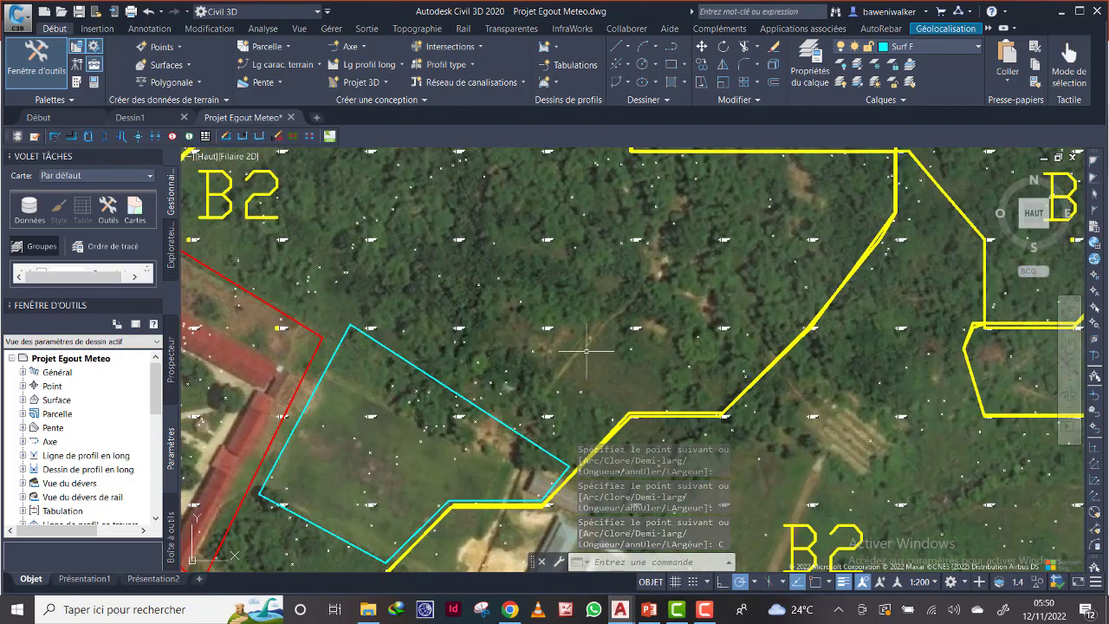
pyautogui.click(673, 49)
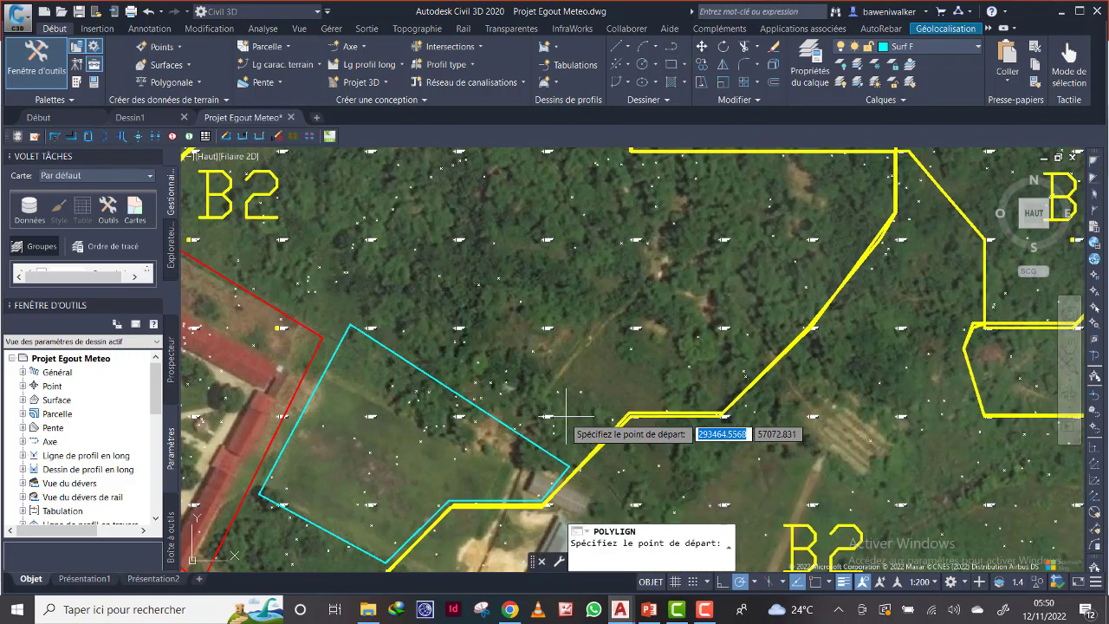
pyautogui.click(532, 350)
pyautogui.click(604, 300)
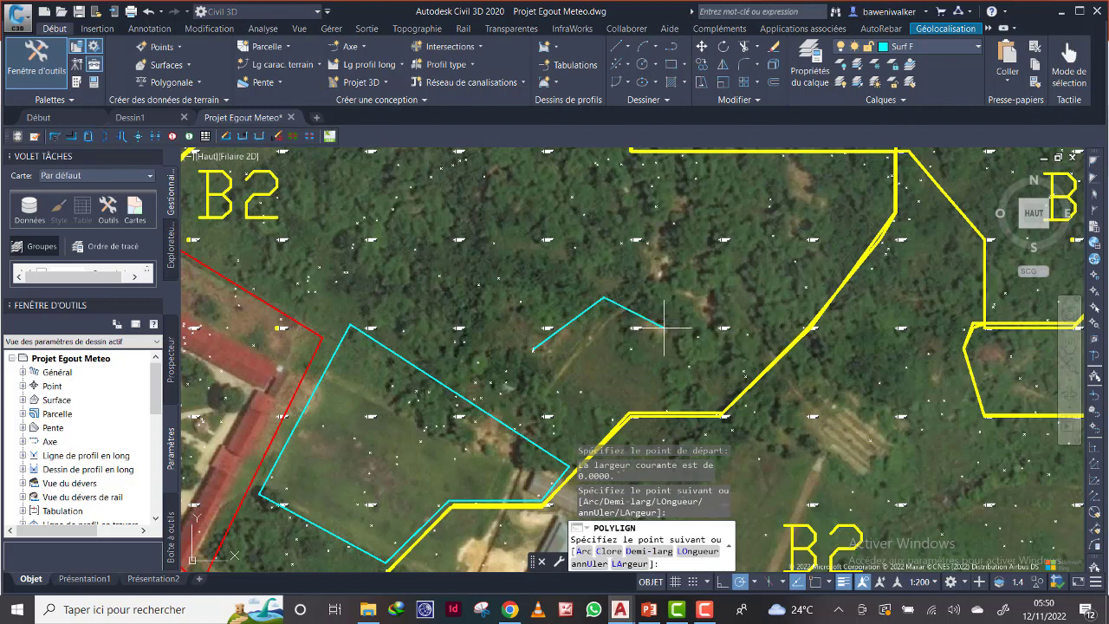
pyautogui.click(664, 328)
pyautogui.click(673, 402)
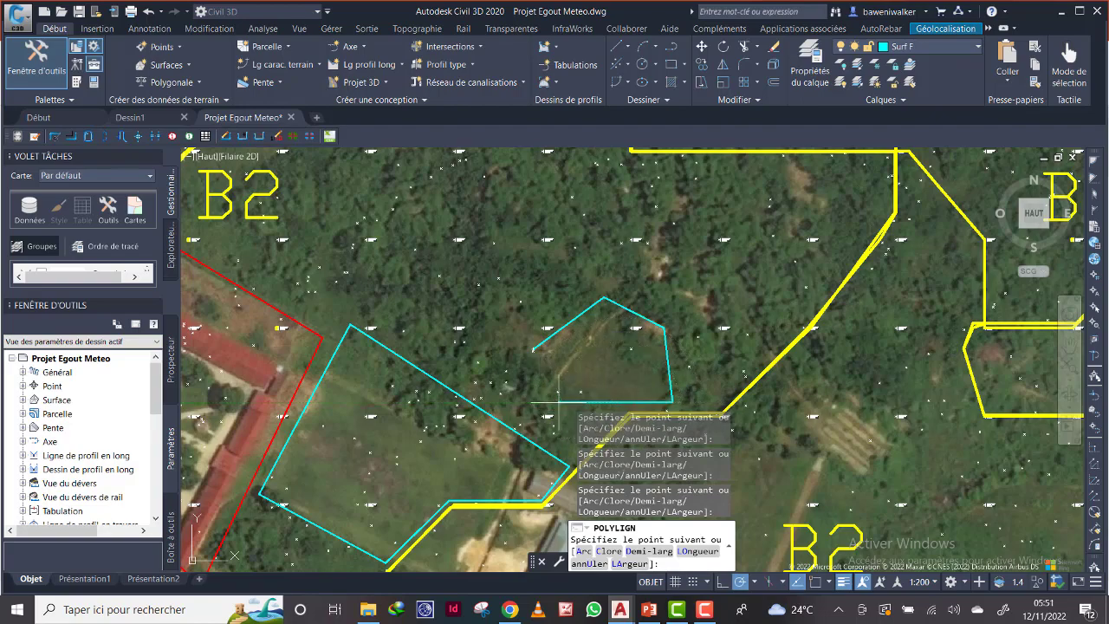
pyautogui.rightClick(546, 365)
pyautogui.click(586, 431)
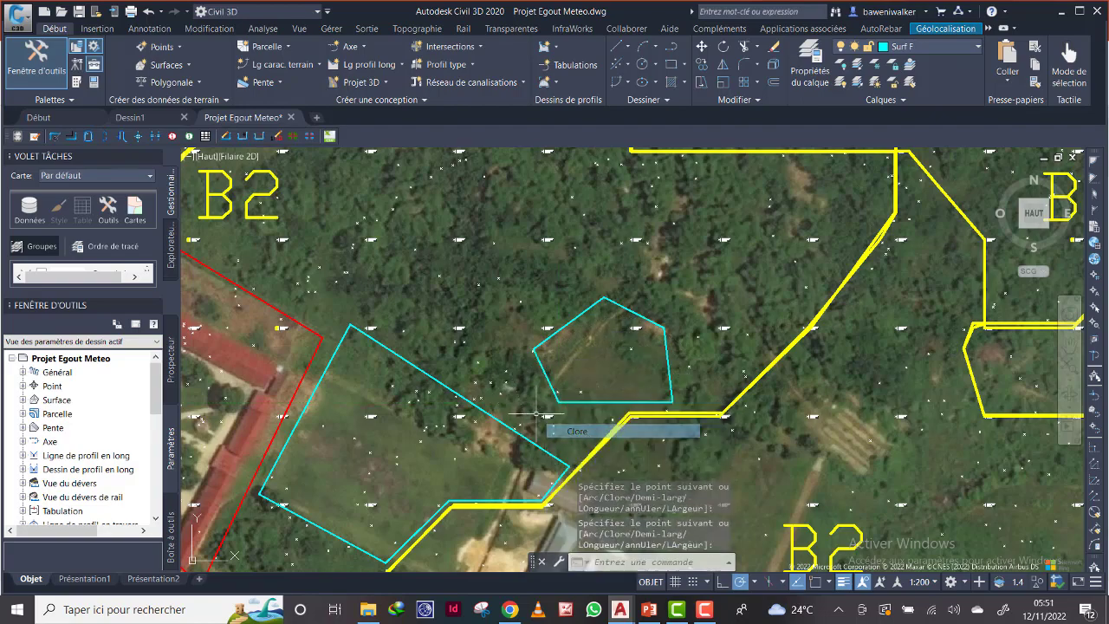
pyautogui.scroll(-4, 646, 446)
pyautogui.scroll(3, 565, 337)
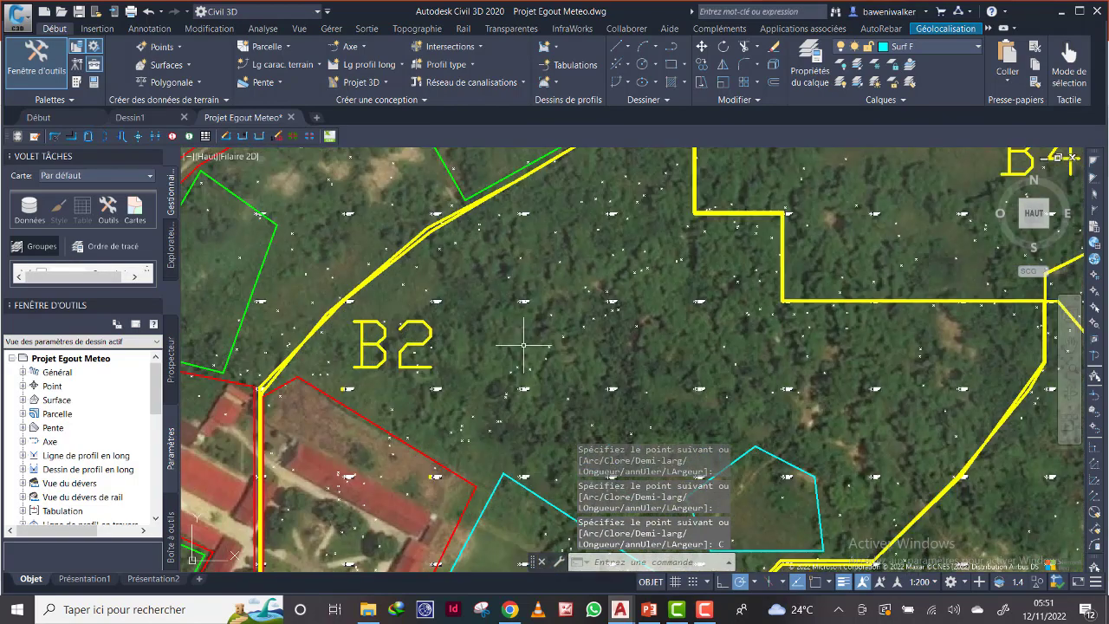
pyautogui.scroll(-3, 567, 320)
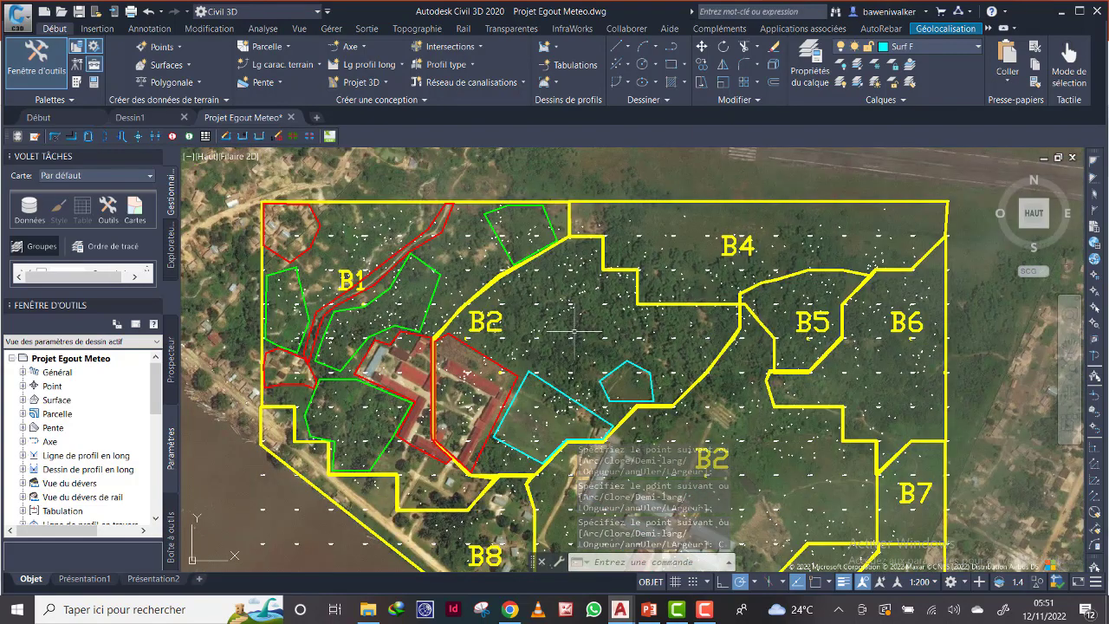
# Outline the area between B2's buildings and its north-western boundary with a closed four-sided polyline on layer Surf F.
pyautogui.scroll(3, 494, 293)
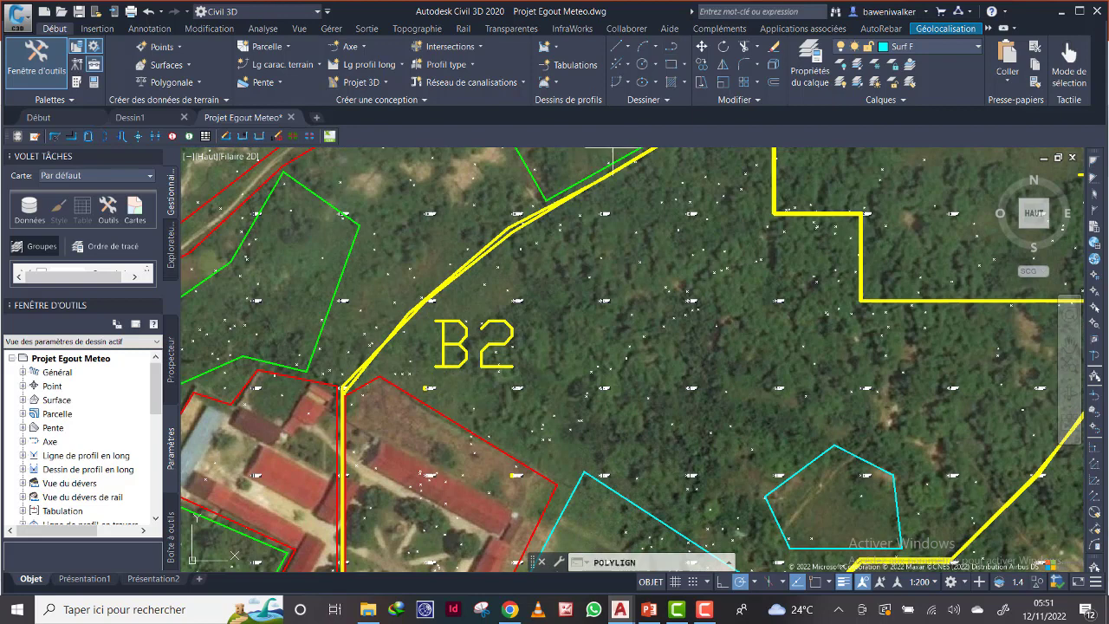
pyautogui.press('Return')
pyautogui.click(378, 366)
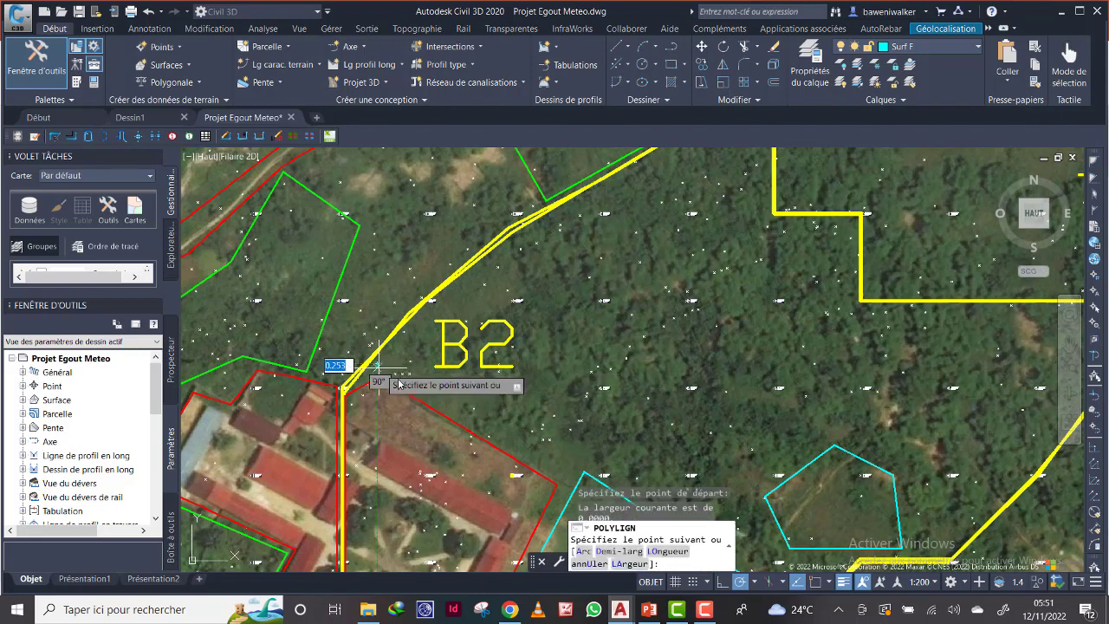
pyautogui.click(559, 475)
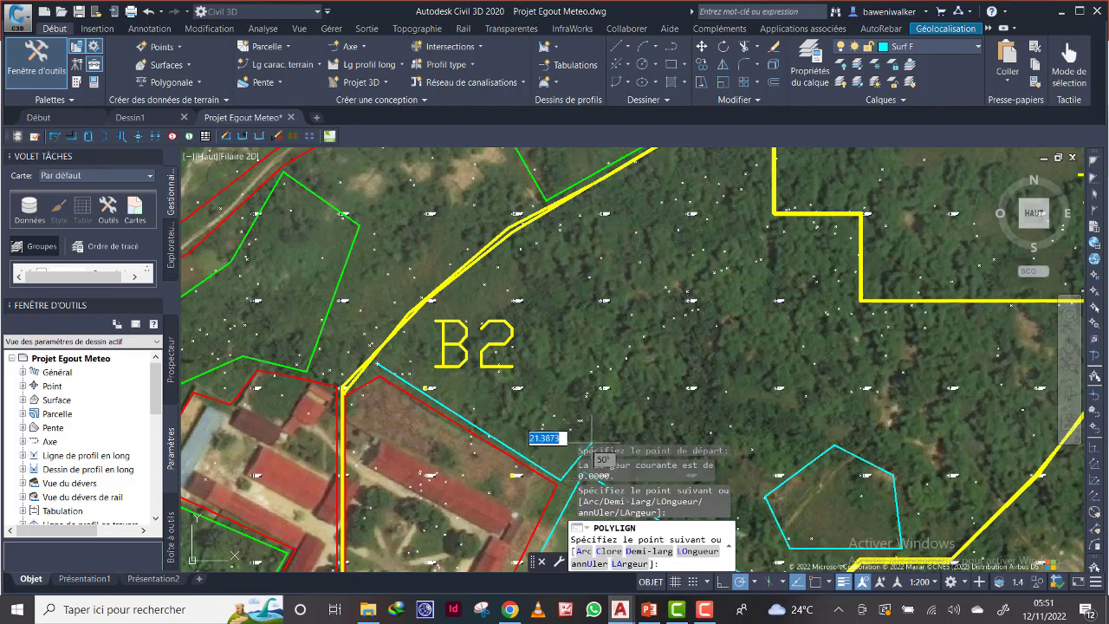
pyautogui.click(593, 424)
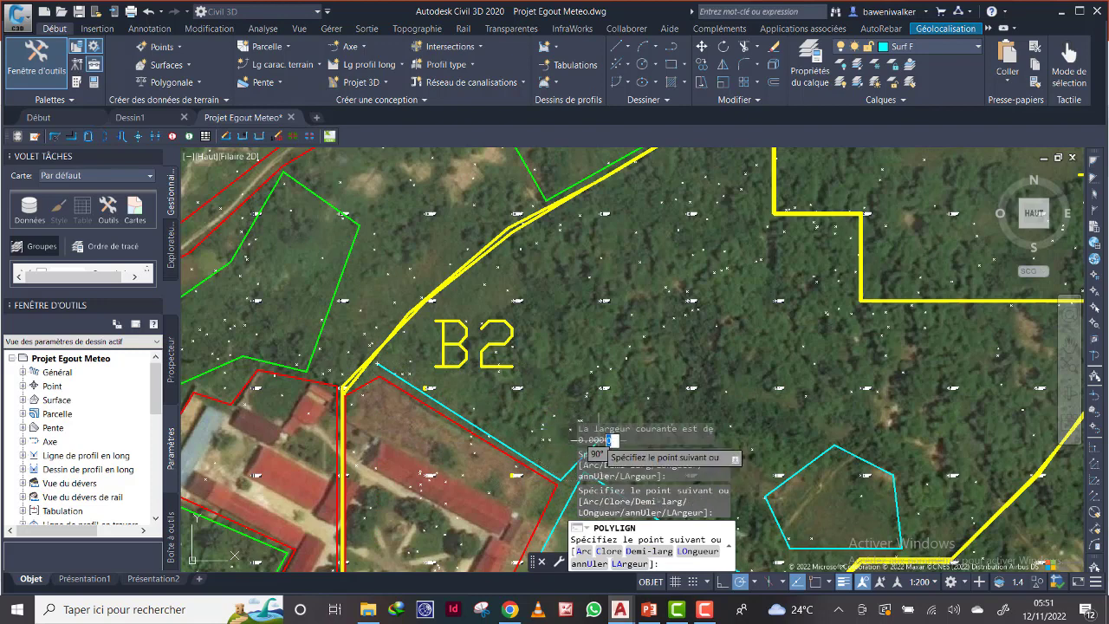
pyautogui.click(512, 246)
pyautogui.rightClick(408, 347)
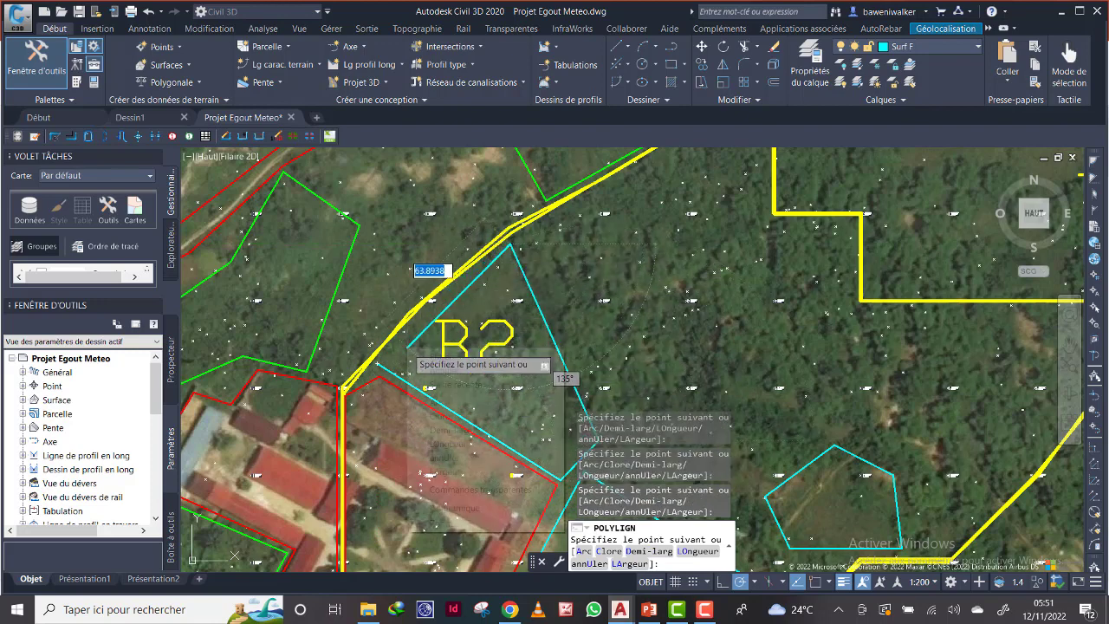
pyautogui.click(447, 416)
pyautogui.scroll(-6, 481, 347)
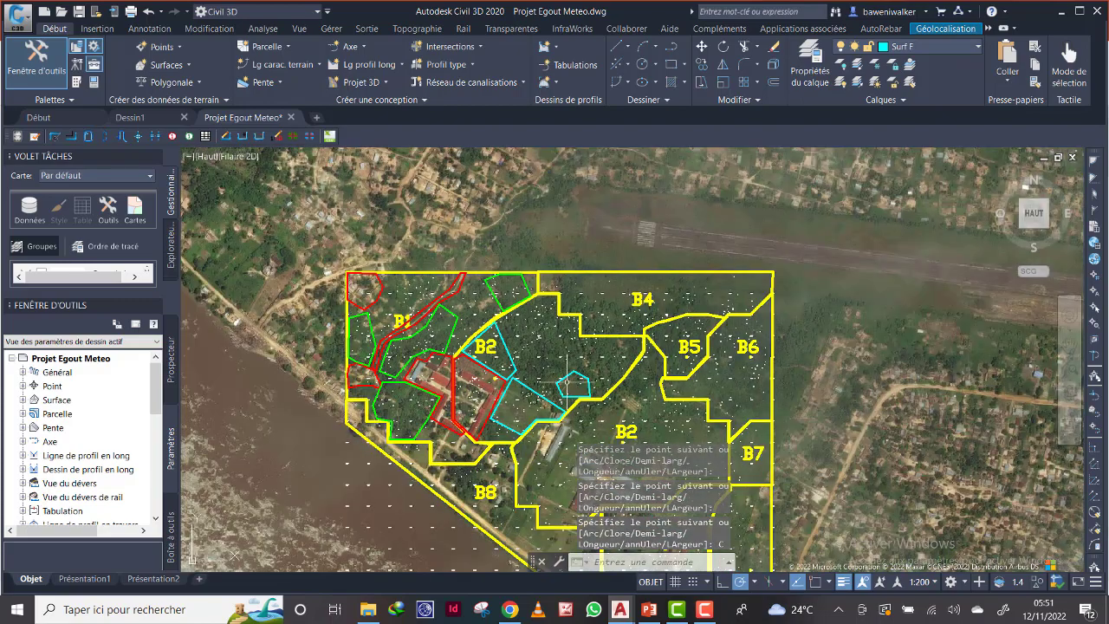
# Begin a Surf F polyline around B4's clearing, following its northern and eastern boundaries and the border with B6 to B5's north-eastern corner.
pyautogui.moveTo(568, 380); pyautogui.dragTo(530, 348, button='middle')
pyautogui.scroll(4, 494, 393)
pyautogui.scroll(-4, 533, 331)
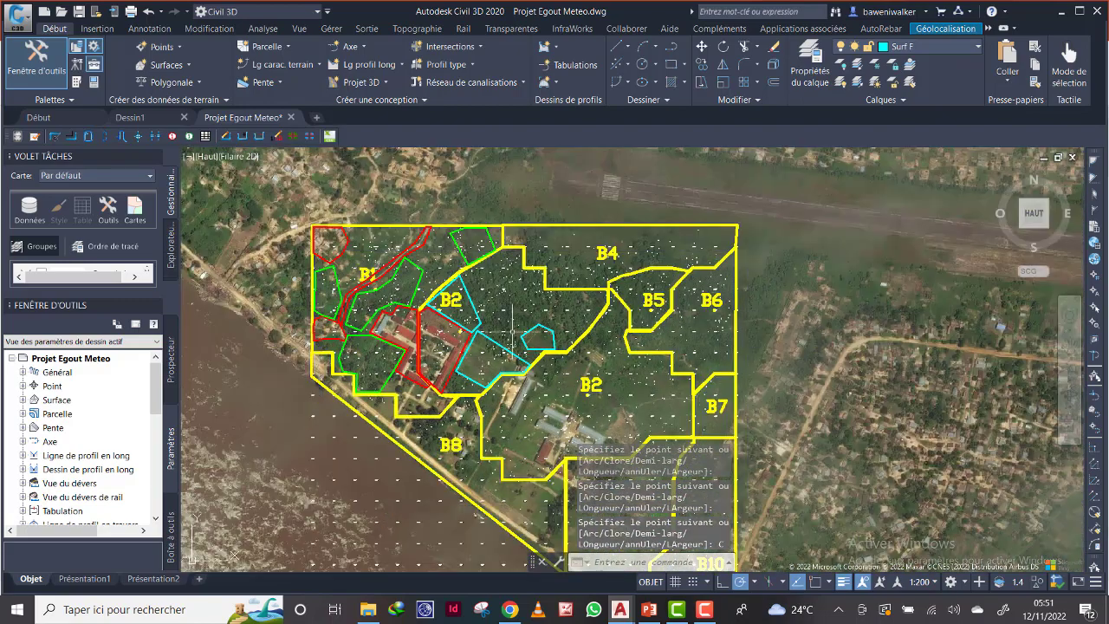
pyautogui.scroll(2, 478, 323)
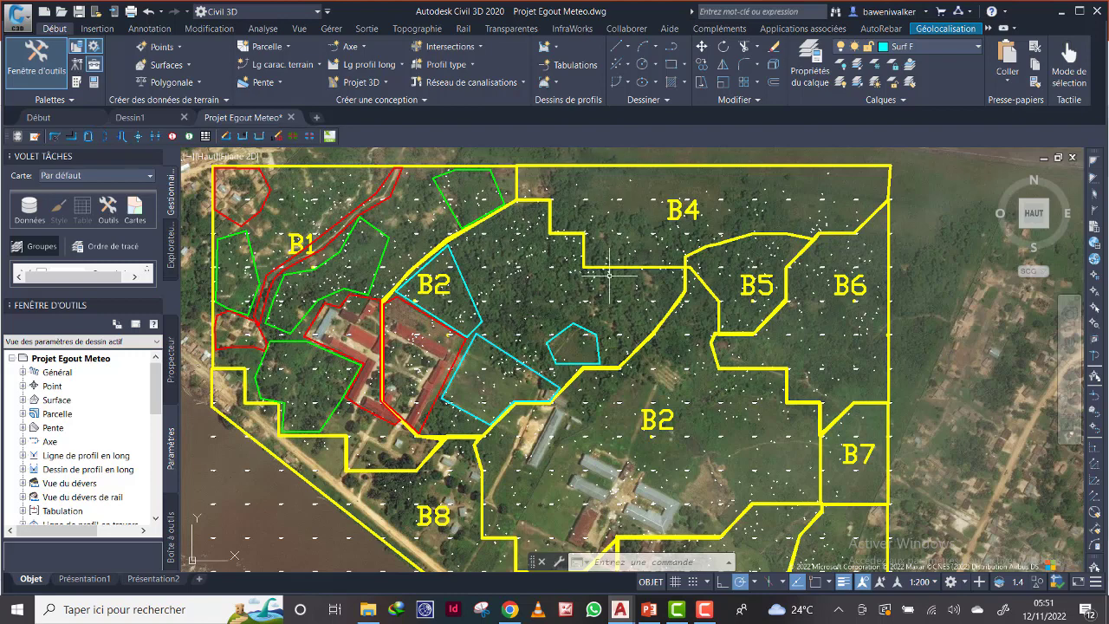
pyautogui.scroll(-2, 541, 295)
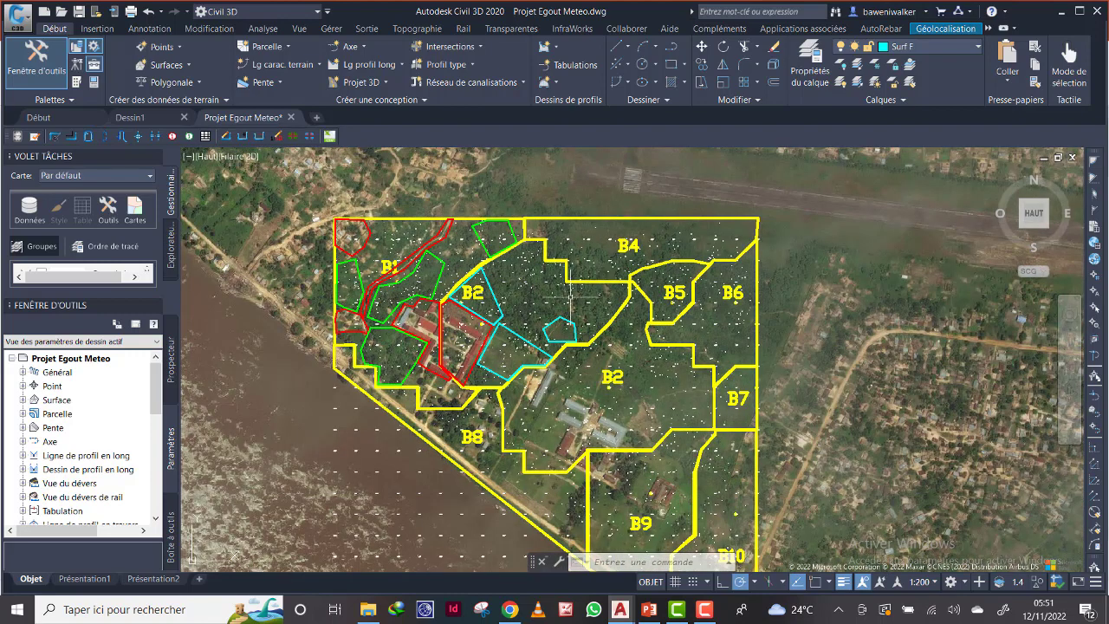
pyautogui.scroll(5, 600, 239)
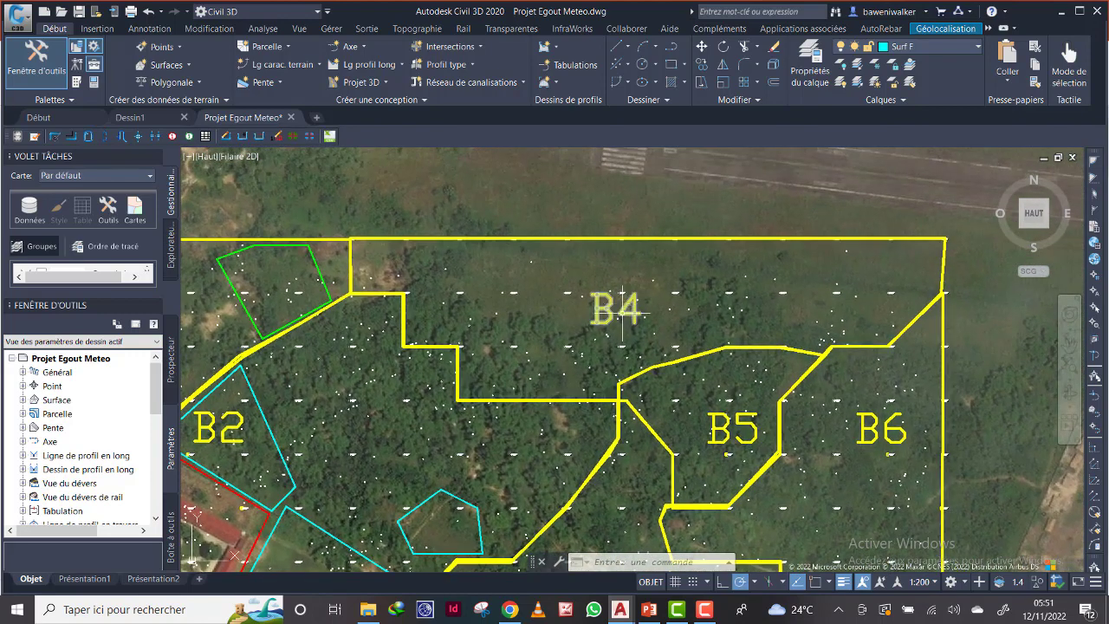
pyautogui.scroll(3, 472, 273)
pyautogui.scroll(-3, 464, 288)
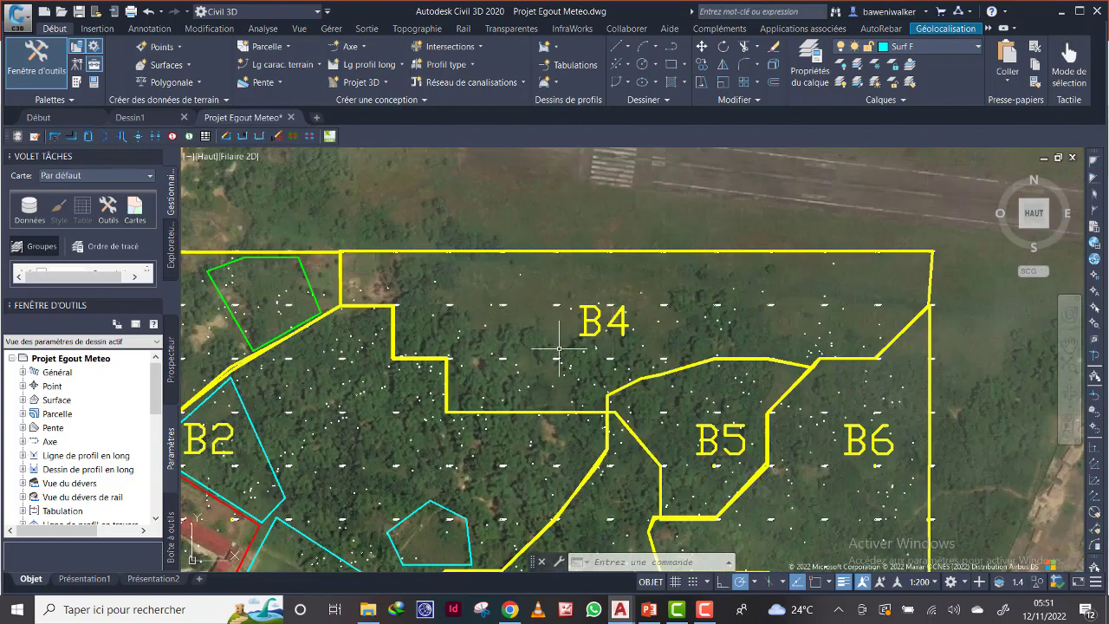
pyautogui.click(673, 47)
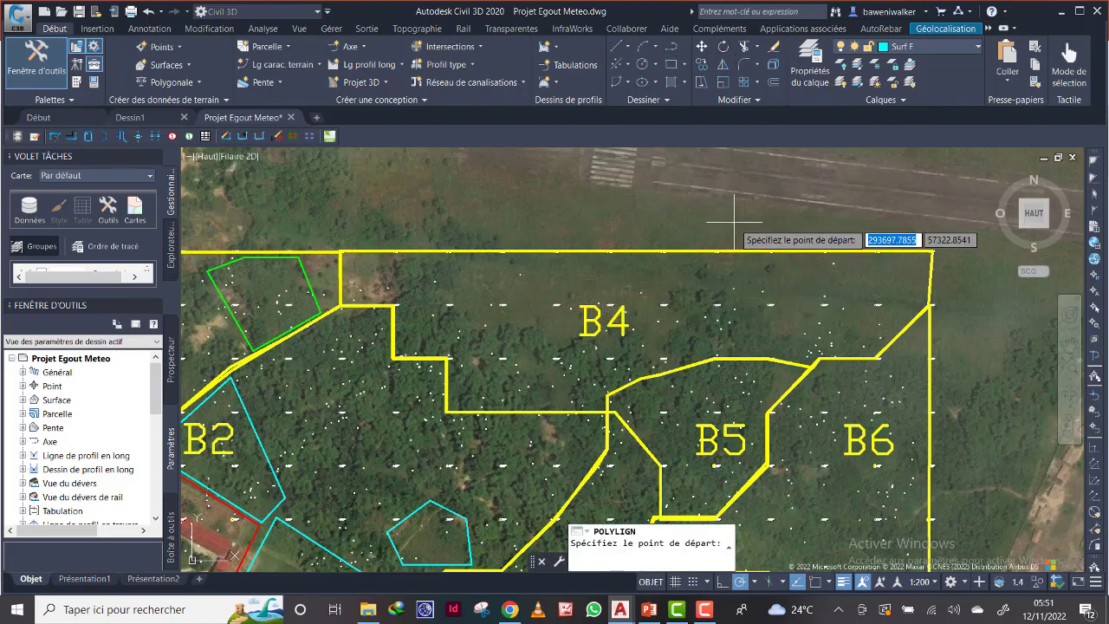
pyautogui.click(460, 255)
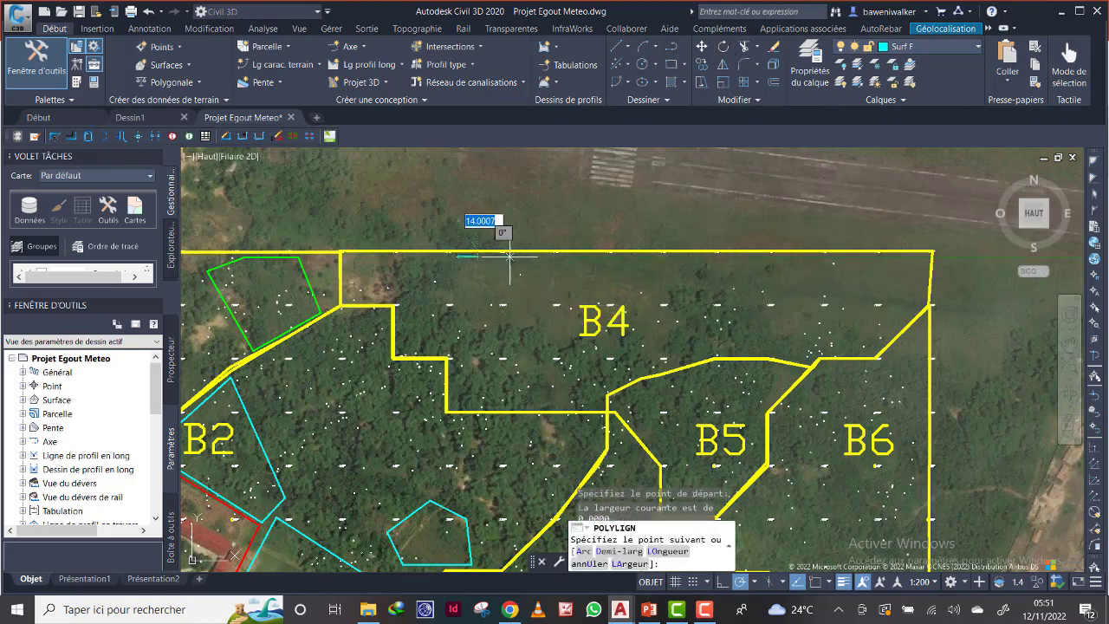
pyautogui.click(929, 256)
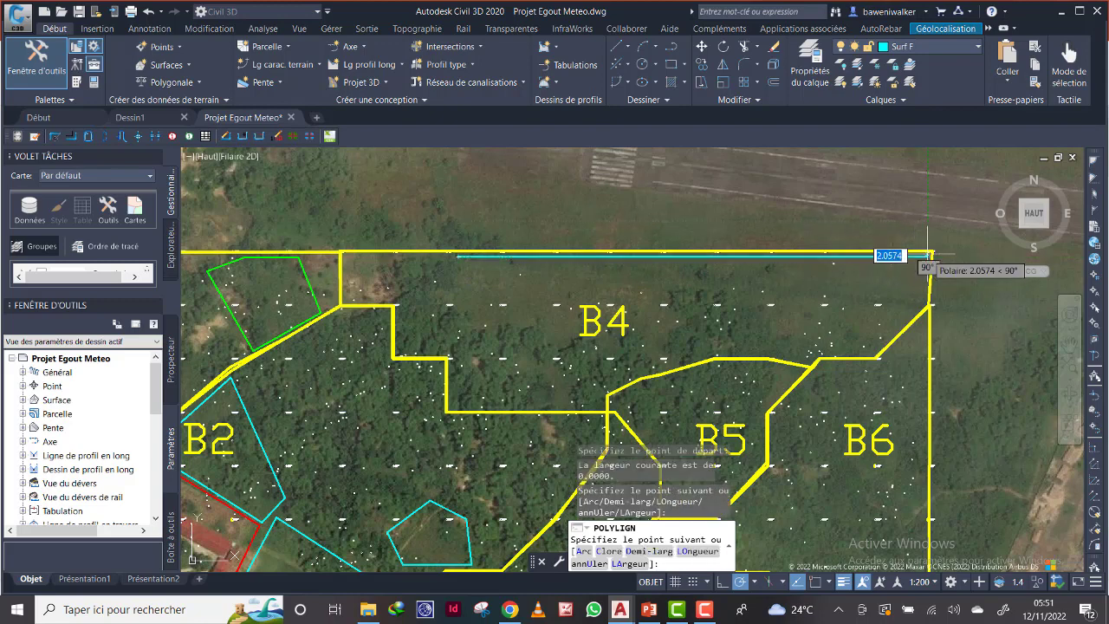
pyautogui.click(930, 304)
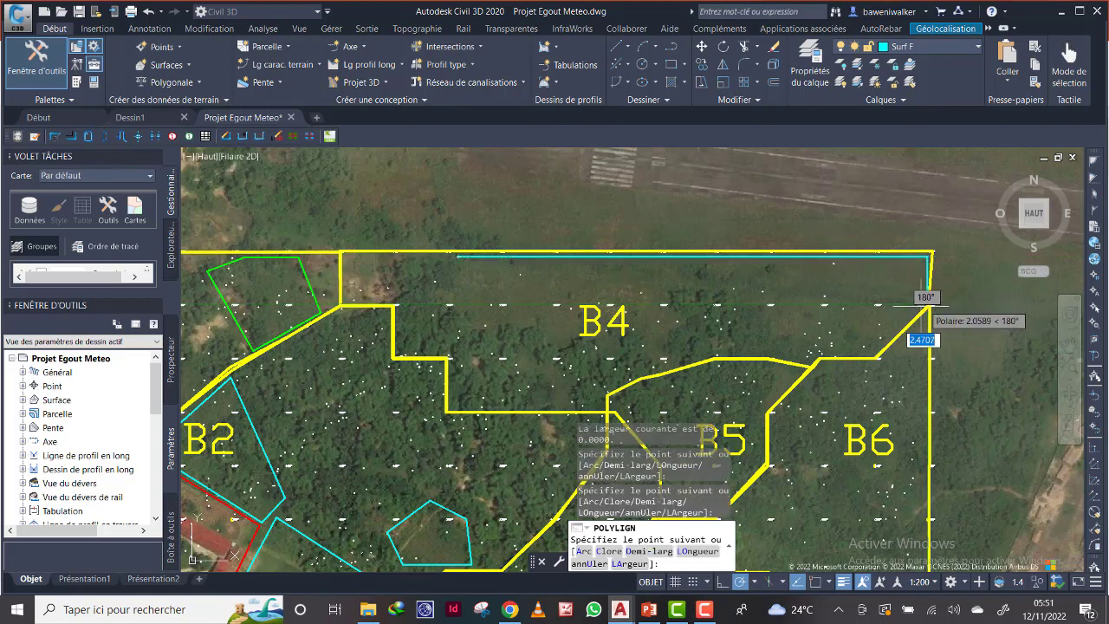
pyautogui.click(876, 354)
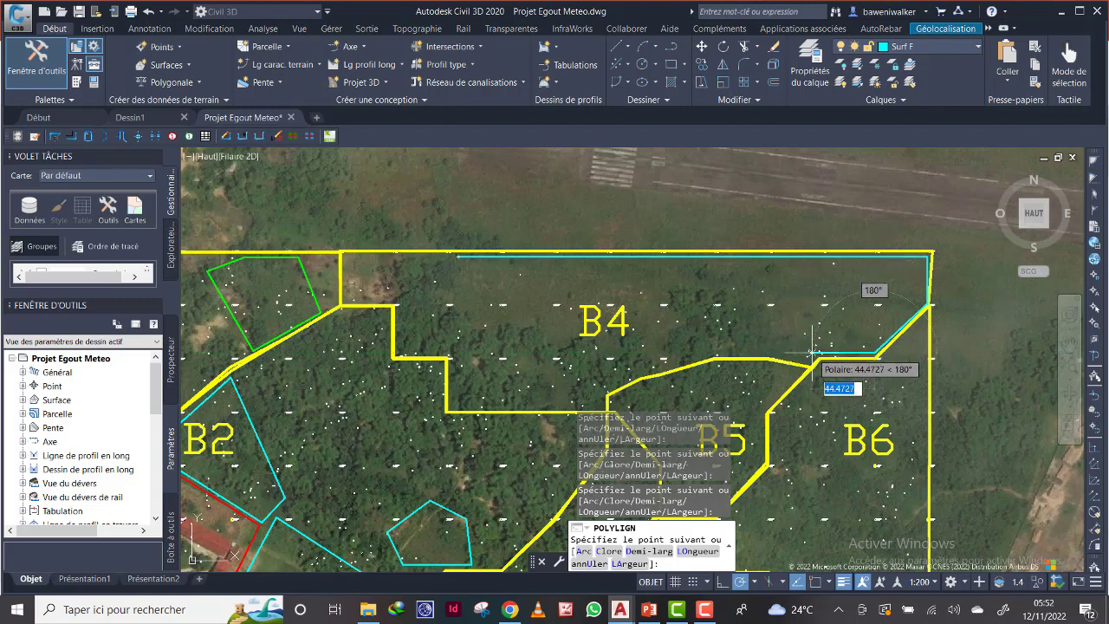
pyautogui.click(812, 354)
# Continue the clearing's outline westwards along the tree line through the middle of B4.
pyautogui.click(738, 284)
pyautogui.click(682, 284)
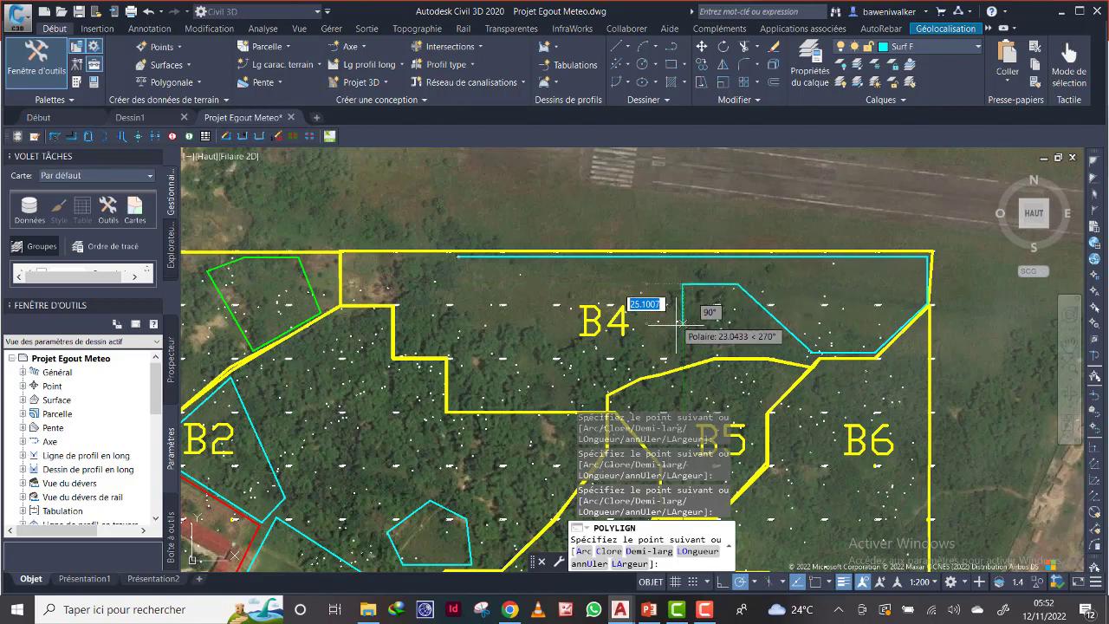
pyautogui.click(635, 327)
pyautogui.click(560, 339)
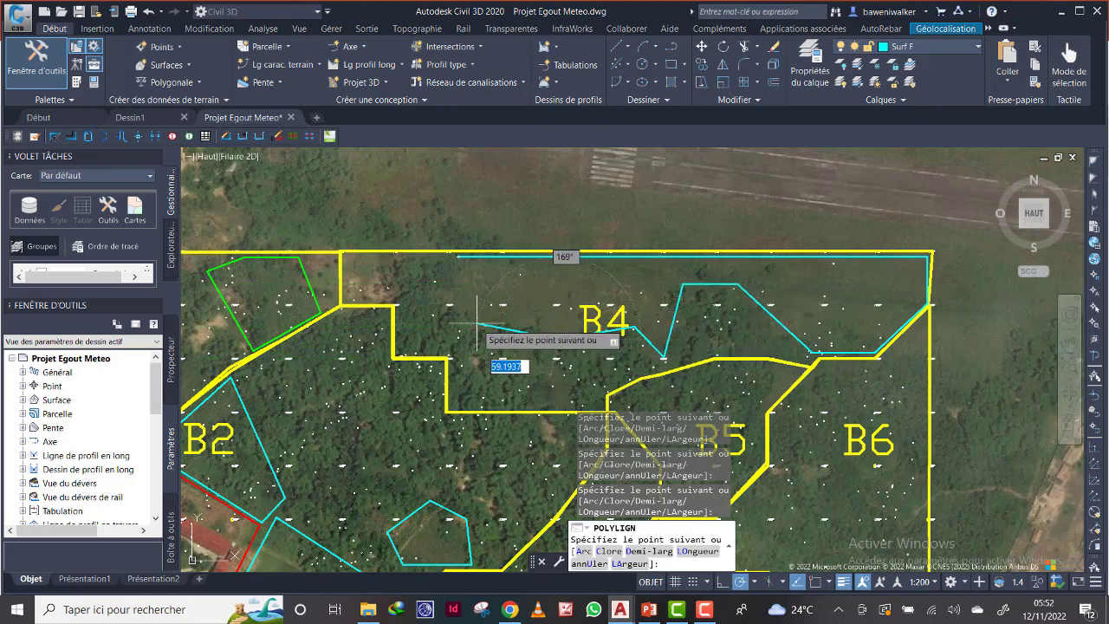
pyautogui.click(477, 323)
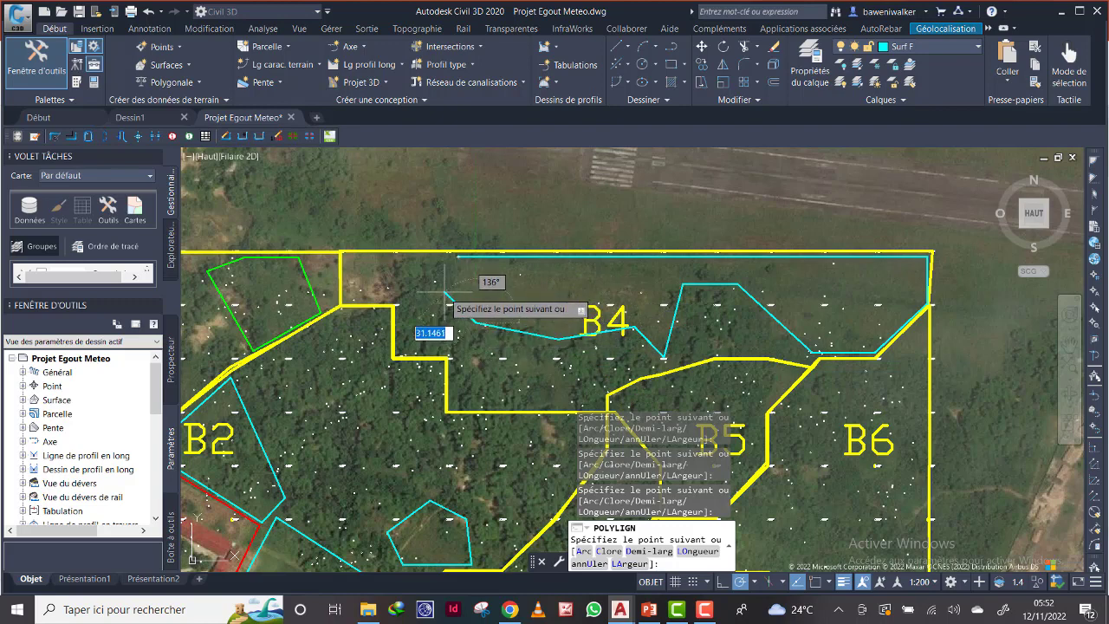
pyautogui.click(402, 297)
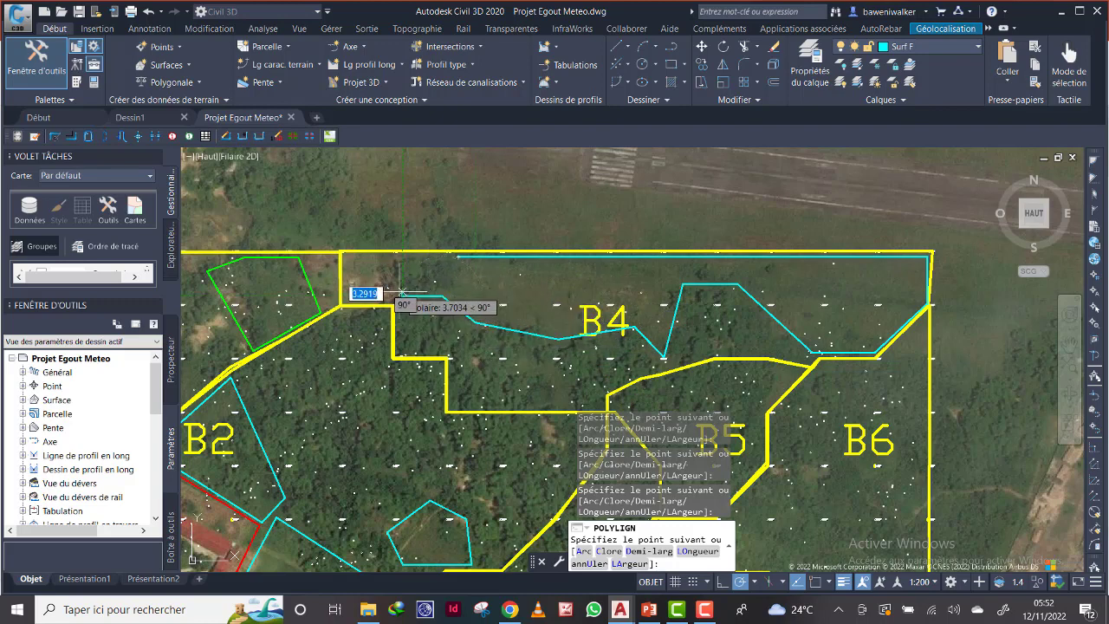
# Trace the clearing's outline along B4's south-western border and western side, and close the polyline.
pyautogui.scroll(5, 395, 303)
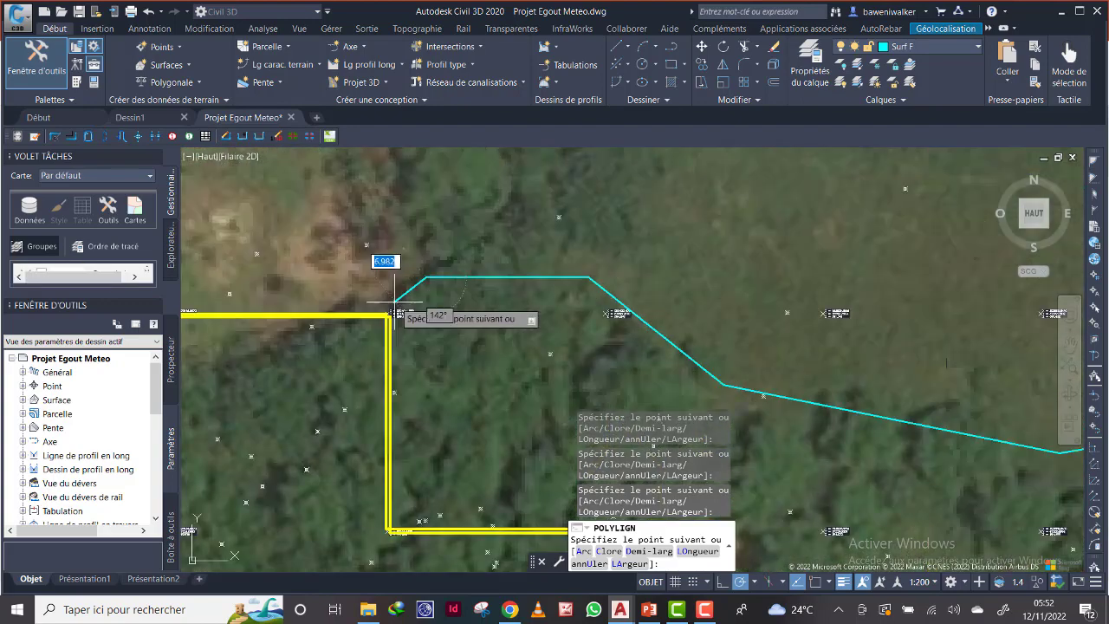
pyautogui.scroll(-5, 317, 320)
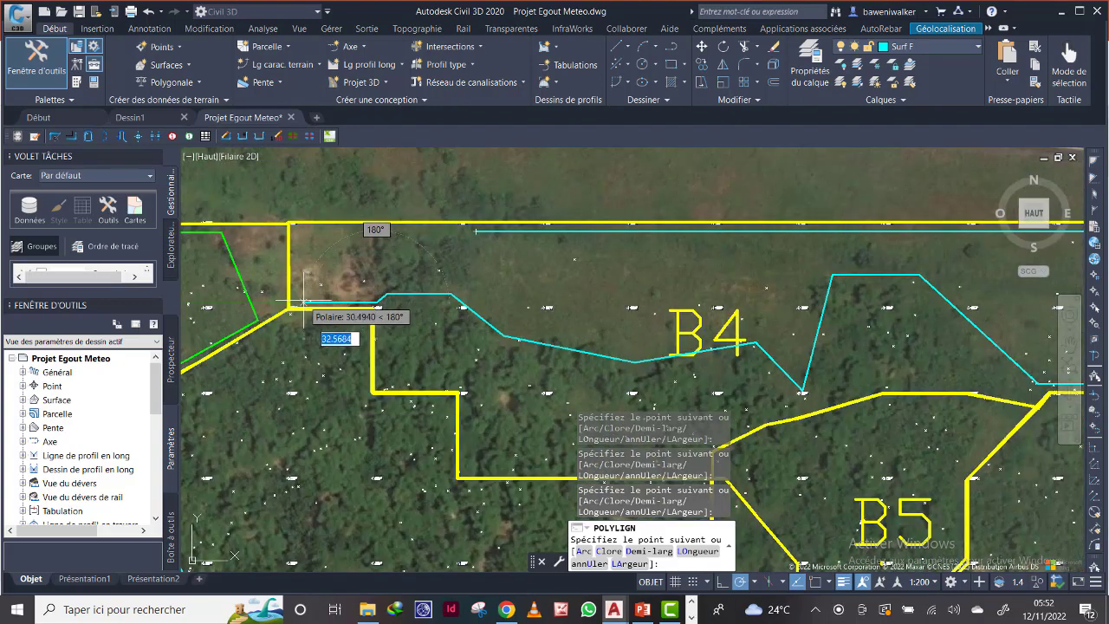
pyautogui.click(293, 302)
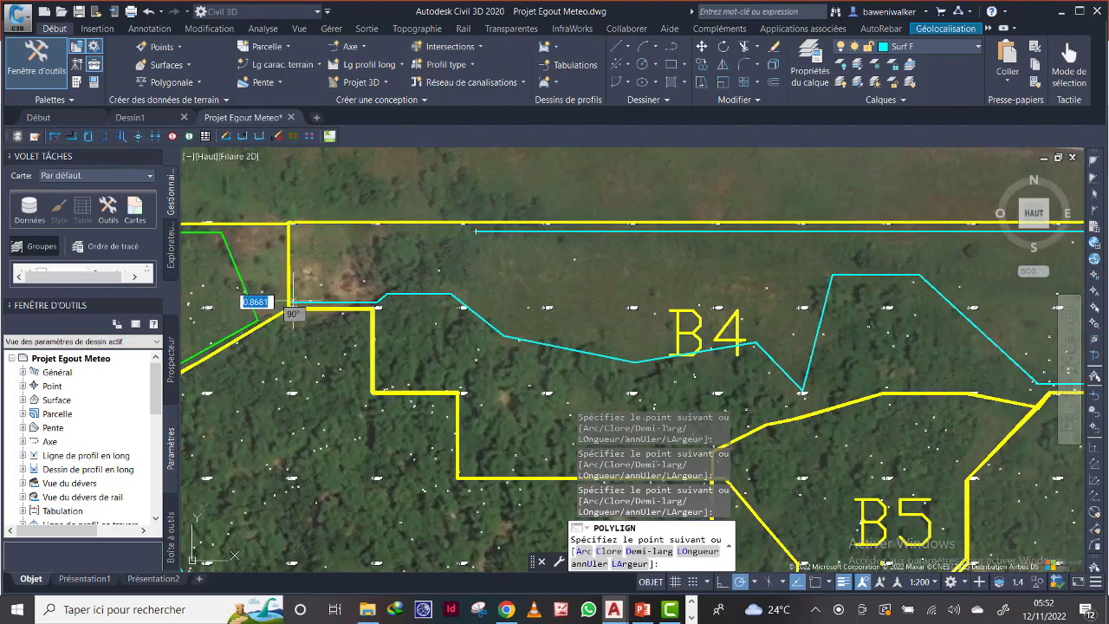
pyautogui.click(293, 228)
pyautogui.rightClick(392, 229)
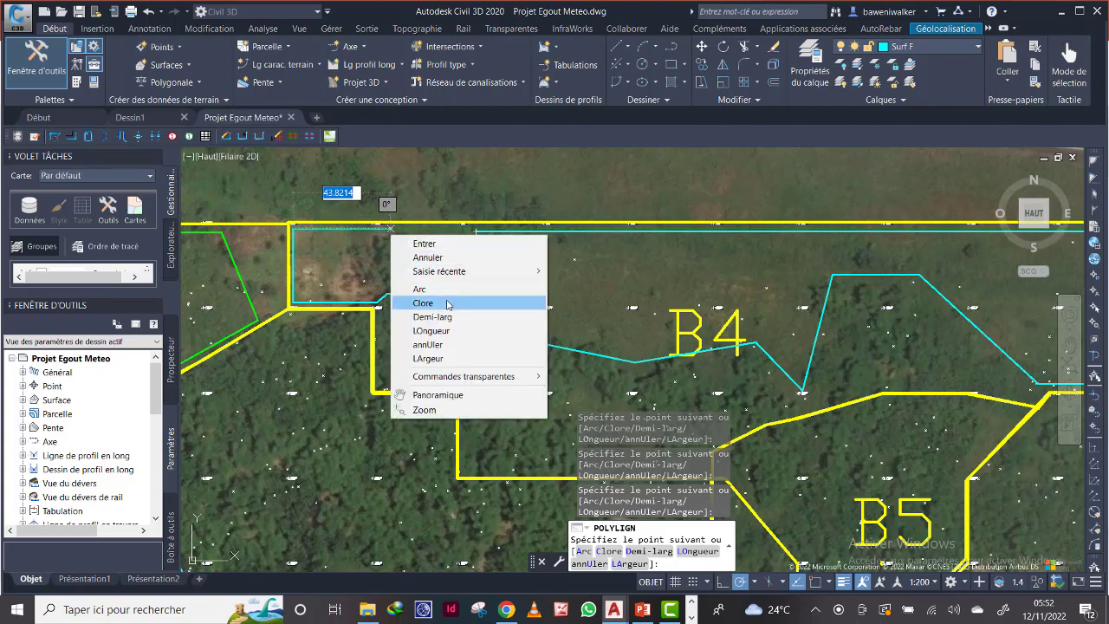
pyautogui.click(448, 303)
# Examine the clearing outlined in B4 and the ground cover of neighbouring B5 and B6 on the satellite image.
pyautogui.scroll(-3, 608, 289)
pyautogui.scroll(2, 748, 282)
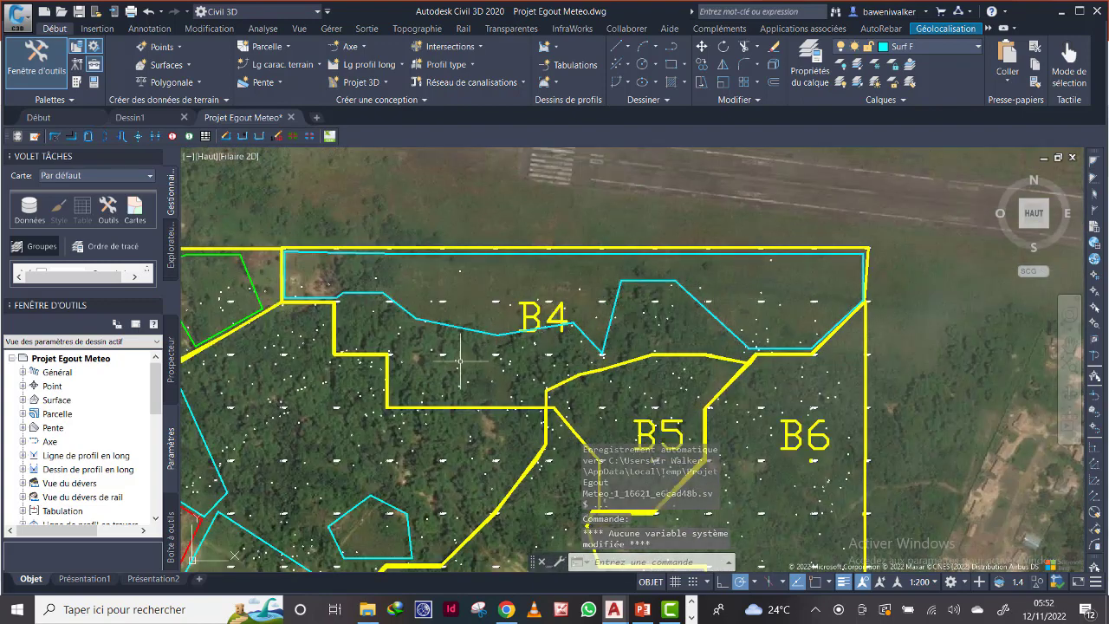
pyautogui.scroll(-2, 444, 272)
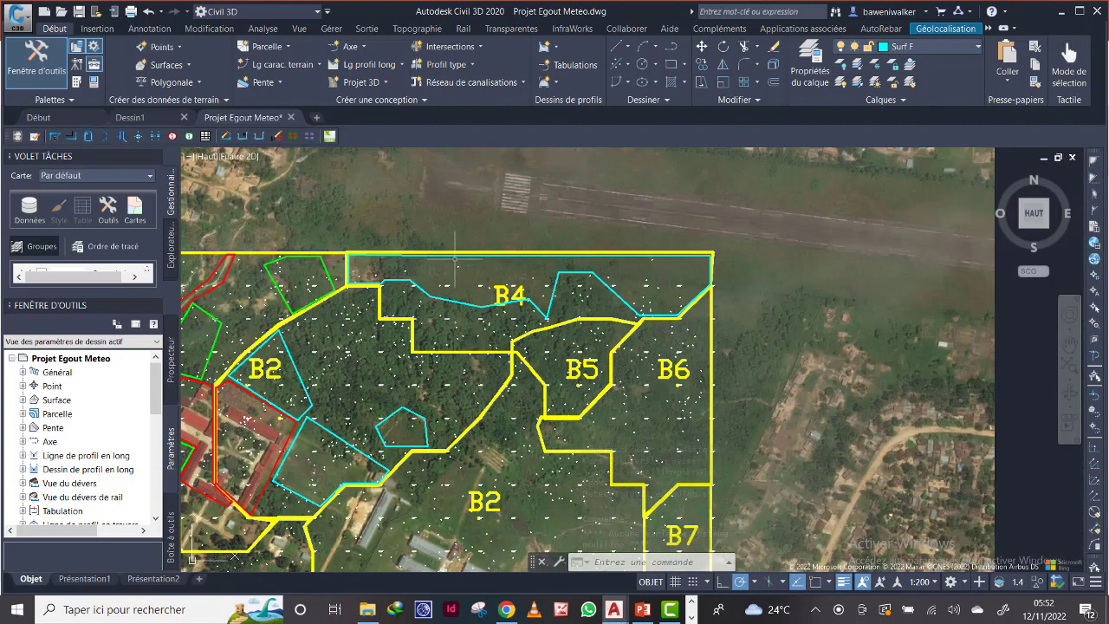
pyautogui.scroll(3, 457, 322)
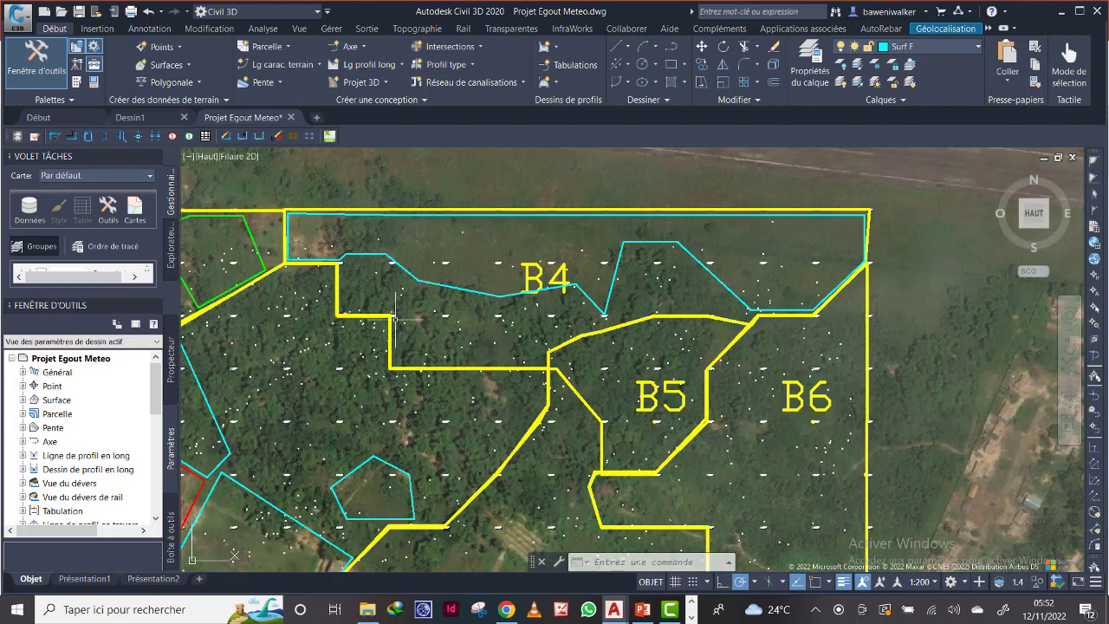
pyautogui.scroll(-1, 445, 300)
pyautogui.scroll(-4, 572, 251)
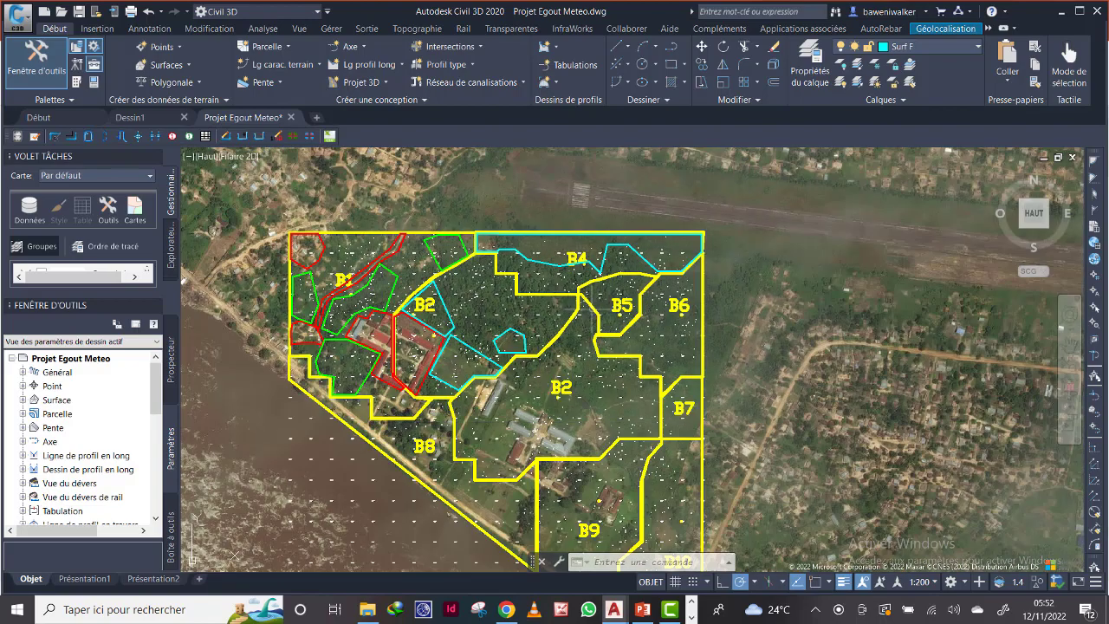
pyautogui.scroll(4, 606, 299)
pyautogui.moveTo(617, 287); pyautogui.dragTo(520, 295, button='middle')
pyautogui.scroll(-2, 591, 340)
pyautogui.scroll(2, 526, 286)
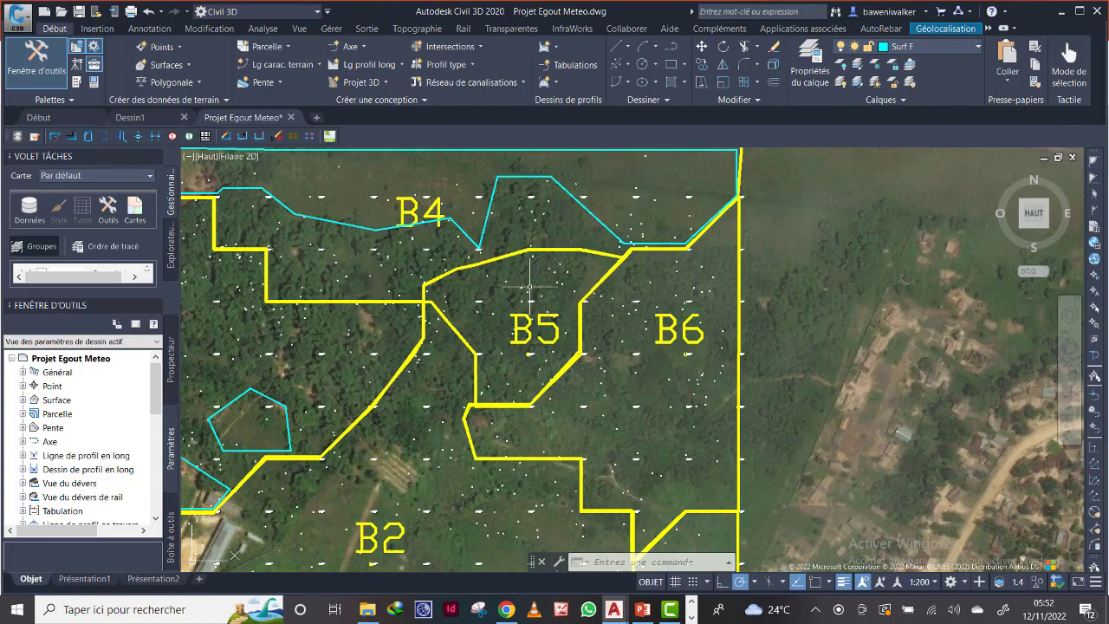
# Outline the small clearing in B5's north-eastern corner with a closed five-sided polyline on layer Surf F.
pyautogui.scroll(3, 532, 298)
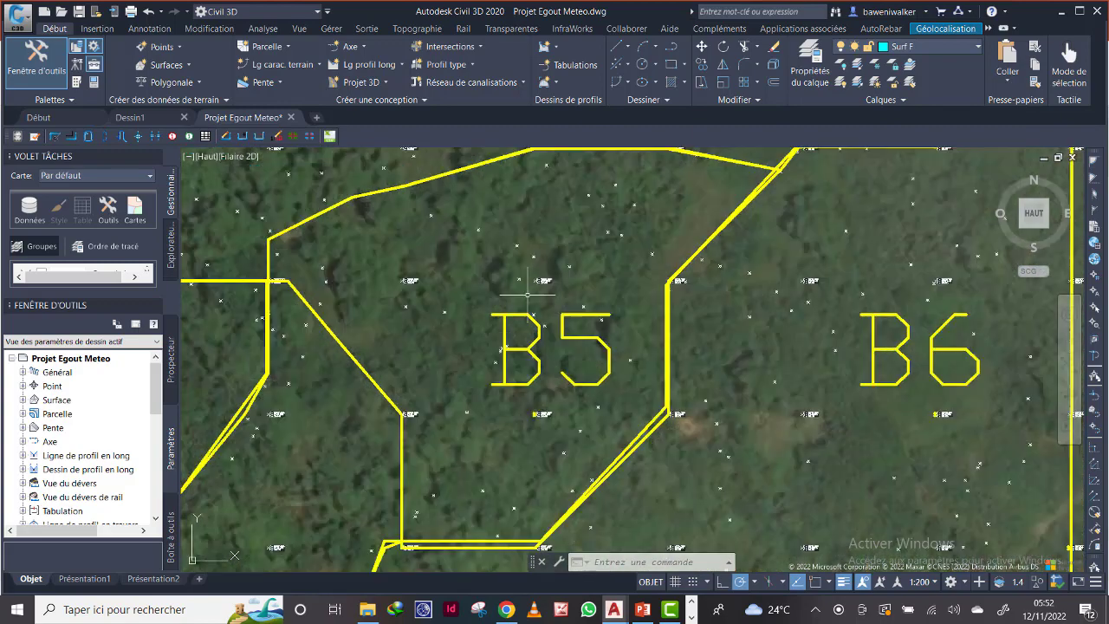
pyautogui.scroll(-3, 537, 299)
pyautogui.scroll(2, 589, 267)
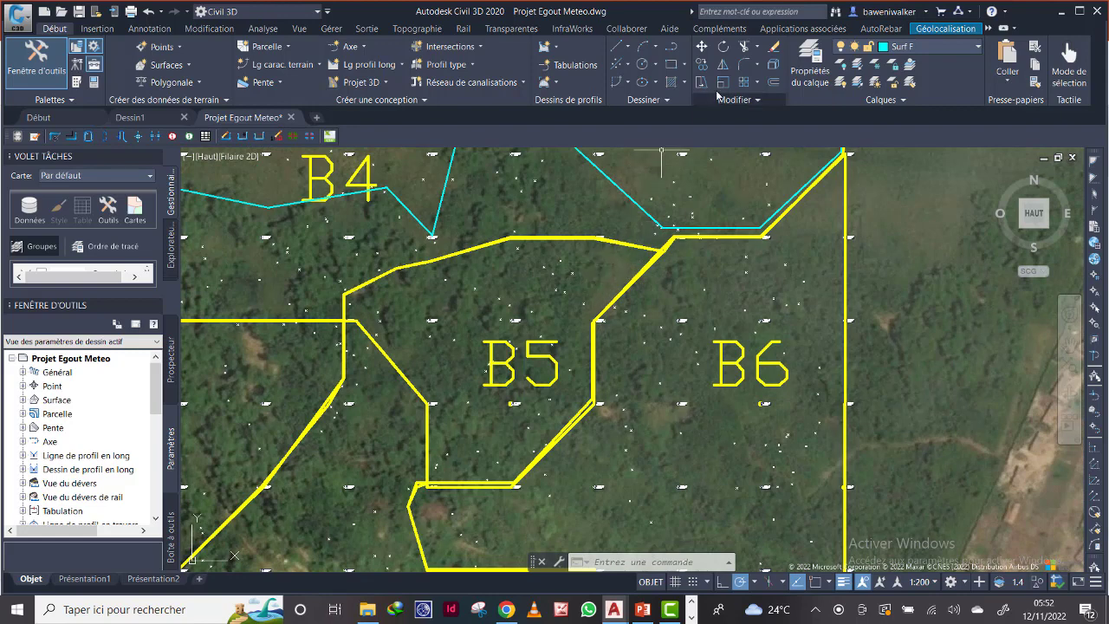
pyautogui.click(673, 46)
pyautogui.scroll(3, 589, 280)
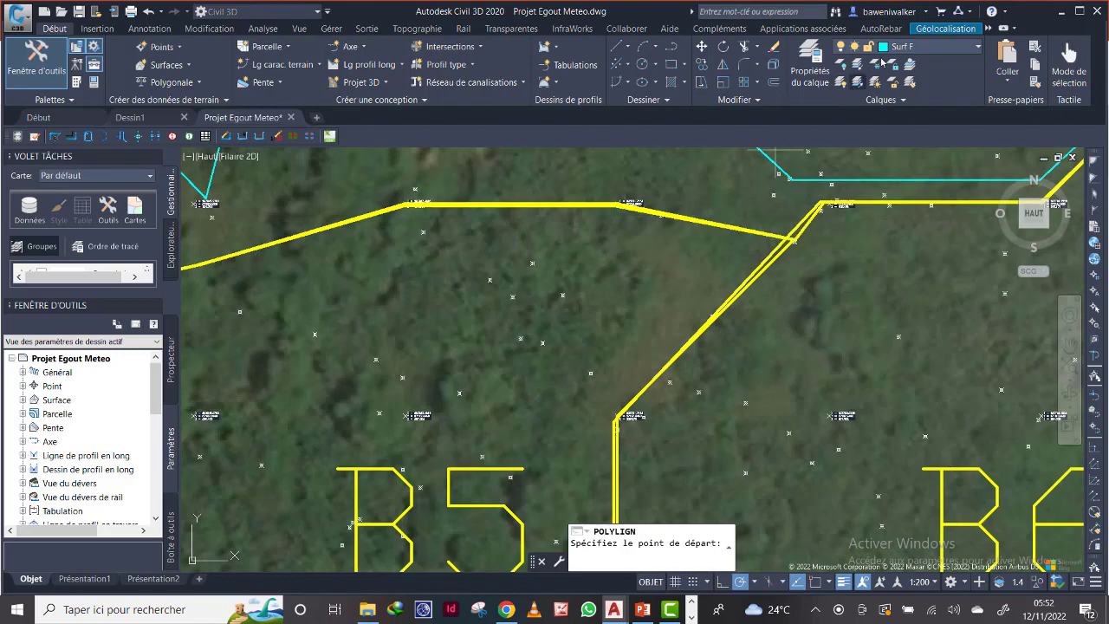
pyautogui.click(618, 209)
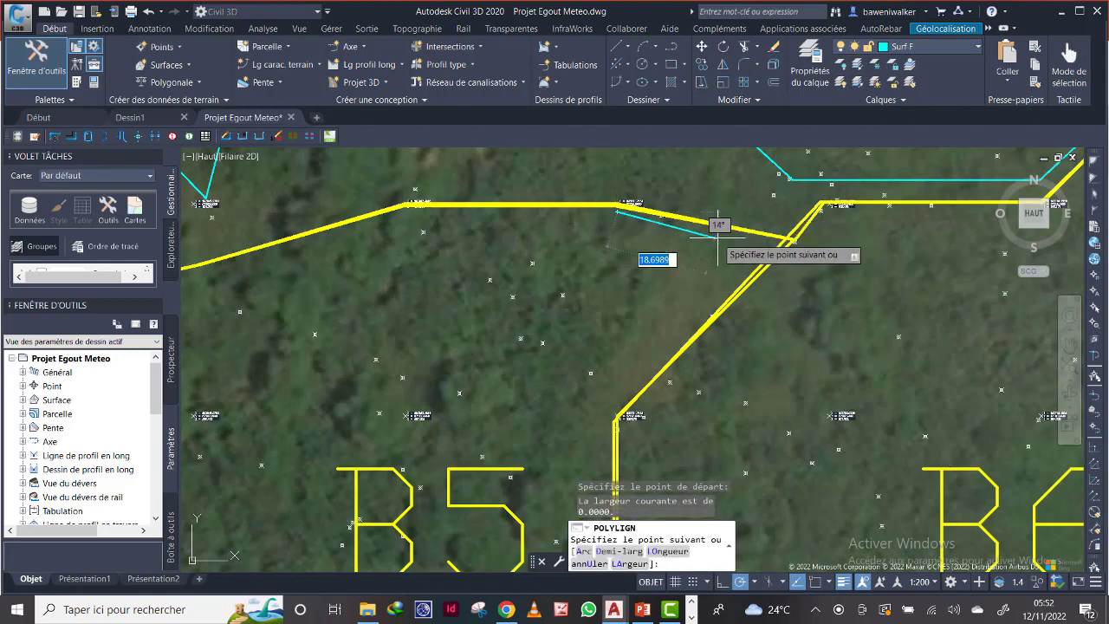
pyautogui.click(772, 238)
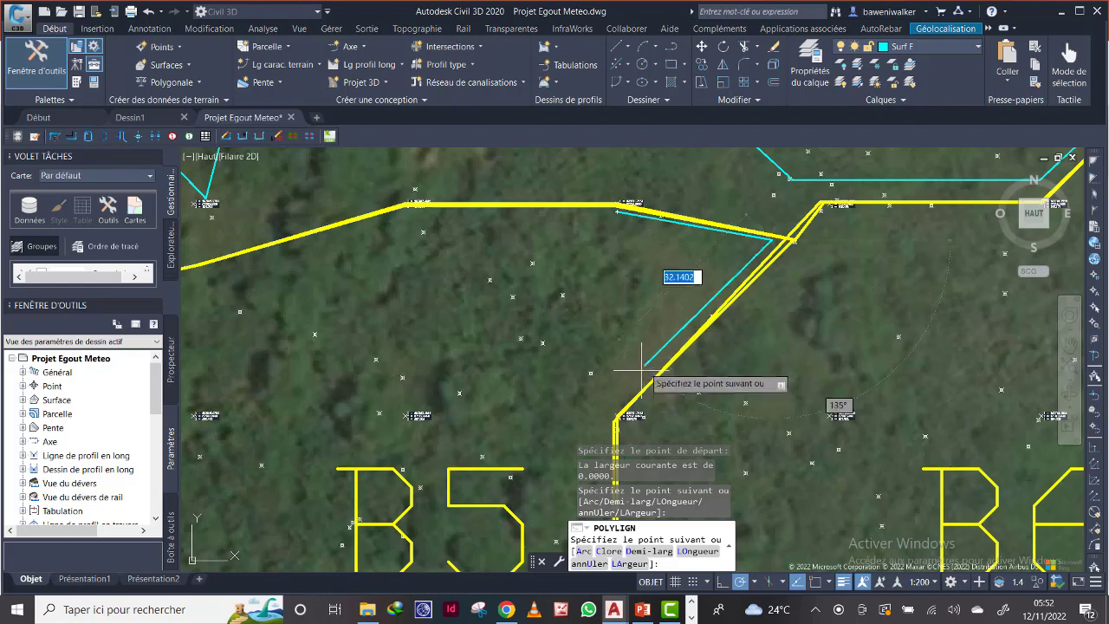
pyautogui.click(611, 416)
pyautogui.click(582, 386)
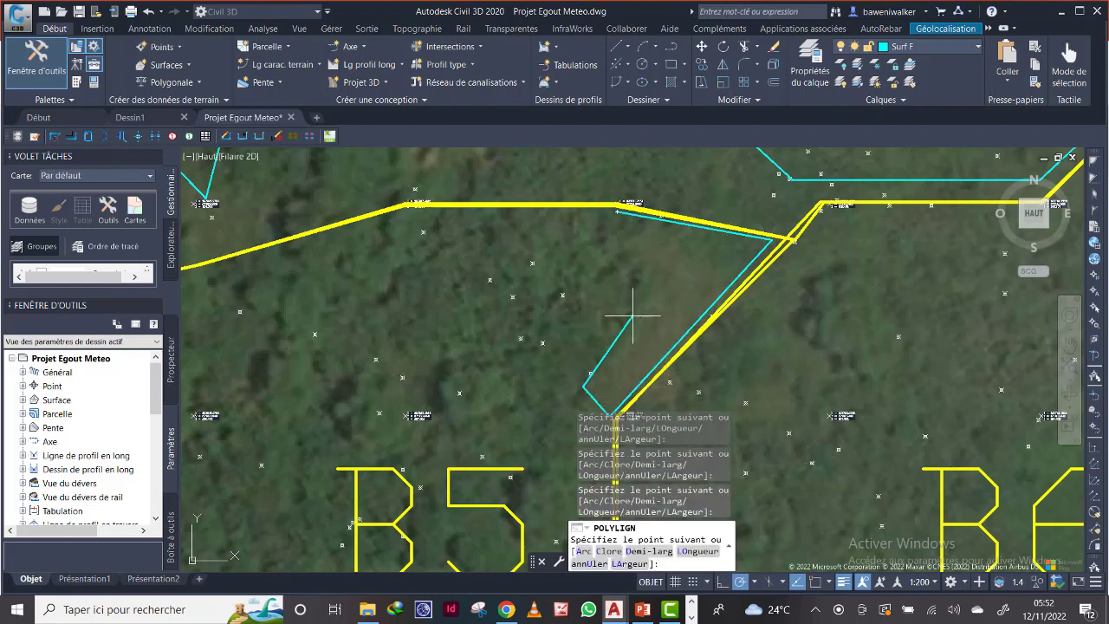
pyautogui.click(631, 316)
pyautogui.rightClick(610, 223)
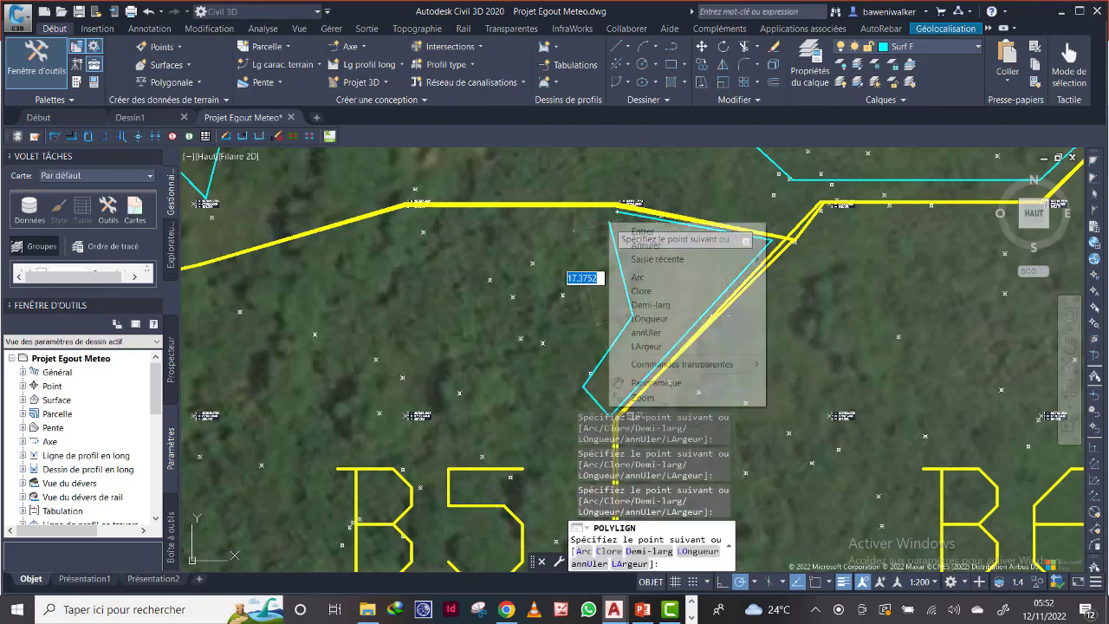
pyautogui.click(641, 290)
# Examine the satellite image of B5 and B6 for remaining clearings and vegetation.
pyautogui.scroll(-5, 642, 317)
pyautogui.scroll(2, 671, 286)
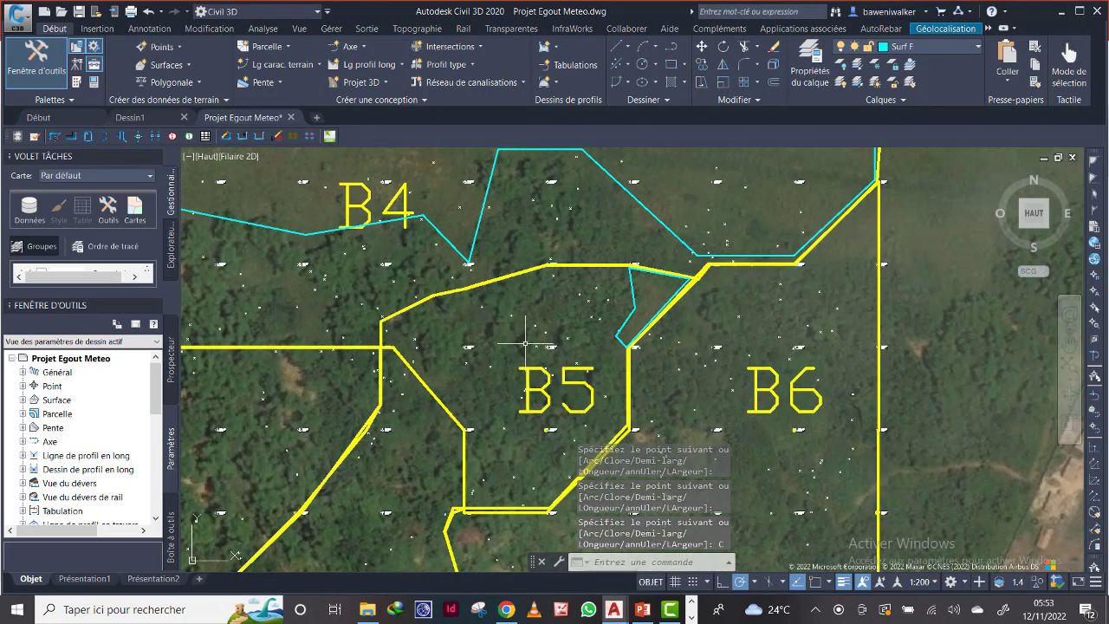
pyautogui.scroll(-2, 526, 344)
pyautogui.moveTo(542, 362); pyautogui.dragTo(571, 314, button='middle')
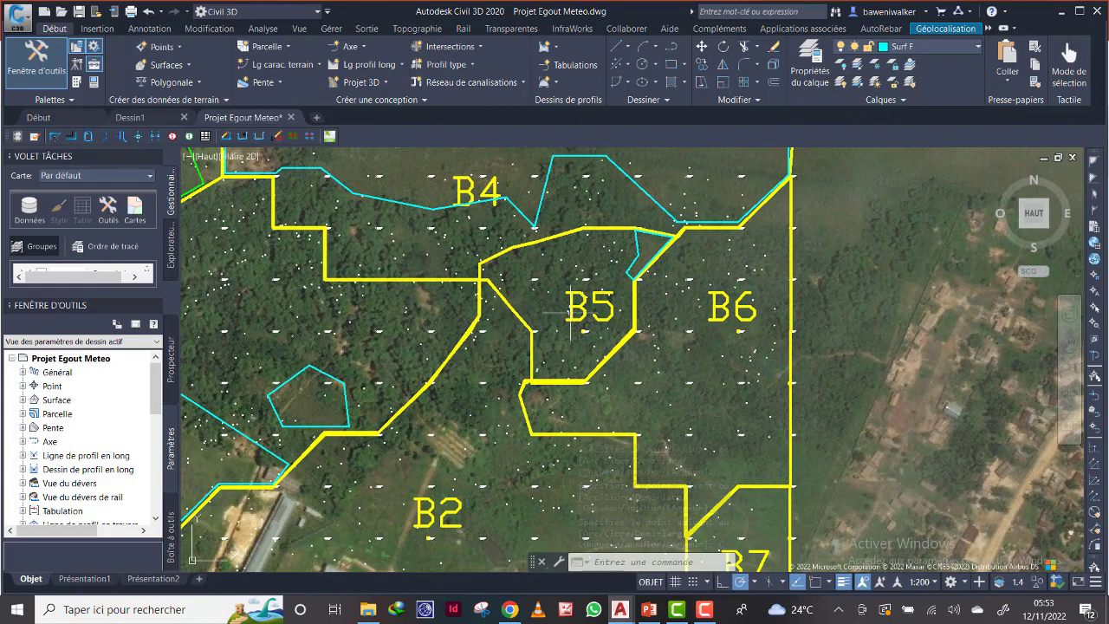
pyautogui.scroll(-2, 570, 312)
pyautogui.moveTo(670, 346); pyautogui.dragTo(582, 339, button='middle')
pyautogui.scroll(4, 579, 315)
pyautogui.scroll(-2, 597, 329)
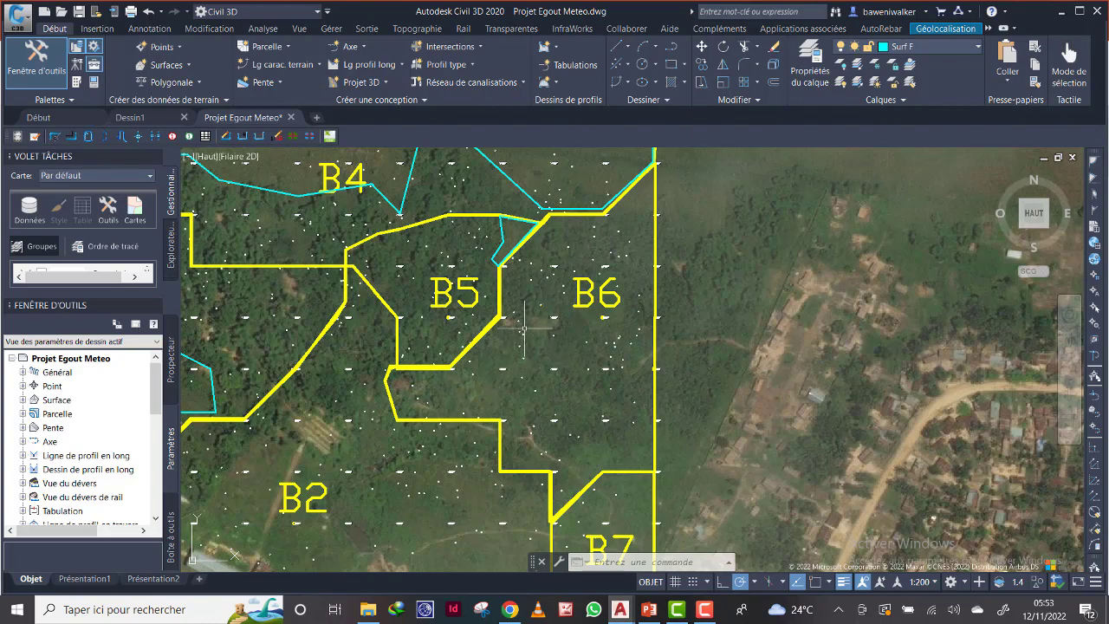
# Make Suf Imp the current layer.
pyautogui.scroll(5, 638, 223)
pyautogui.scroll(-3, 650, 234)
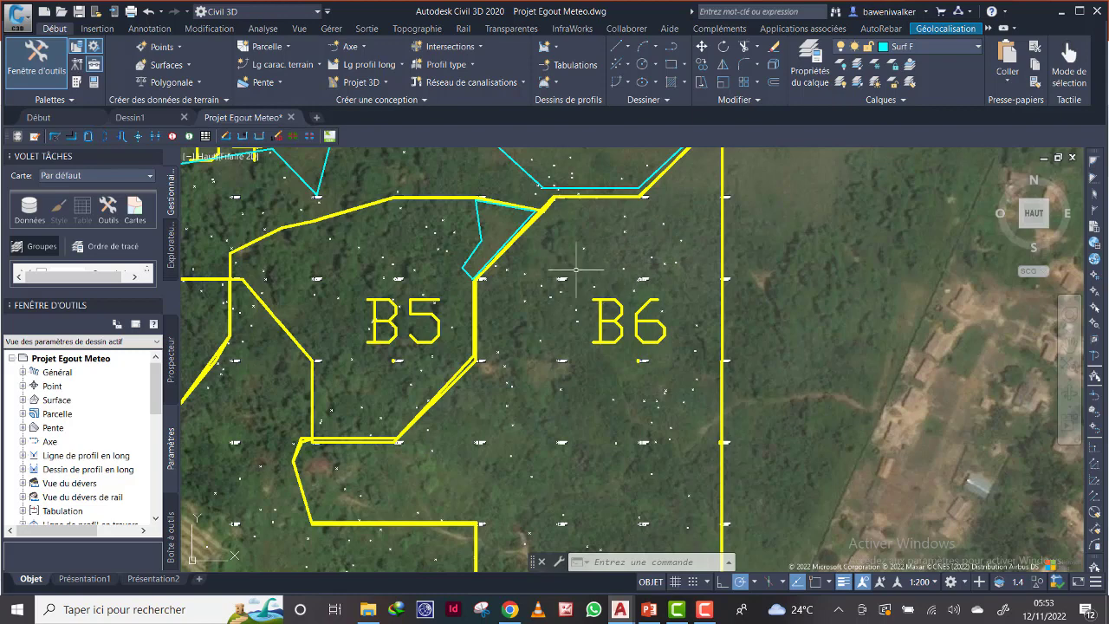
pyautogui.scroll(-2, 676, 239)
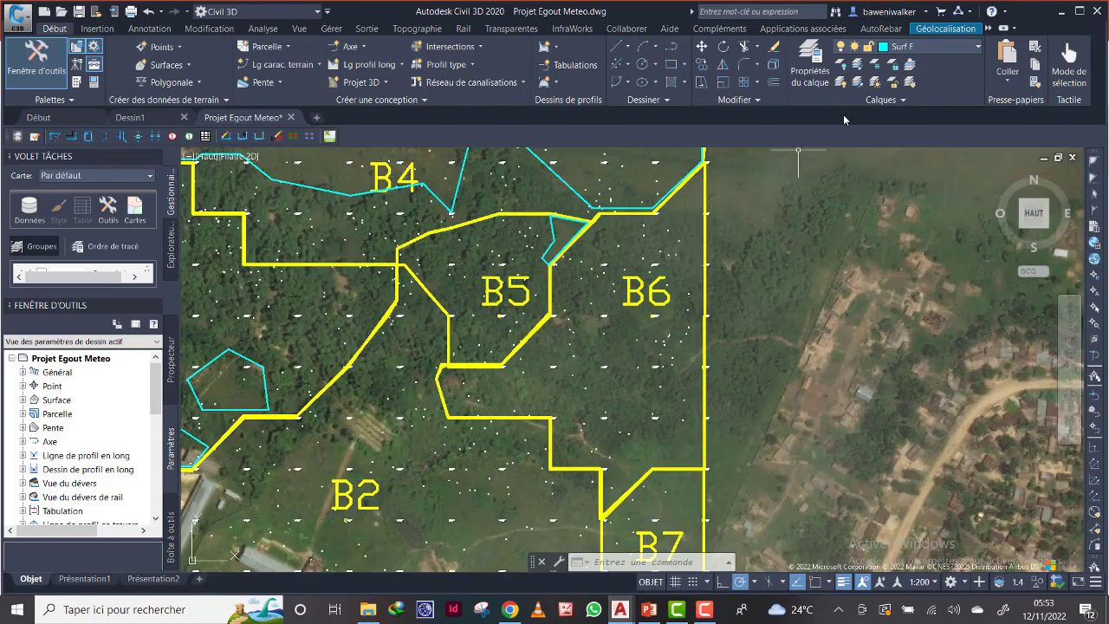
pyautogui.click(921, 53)
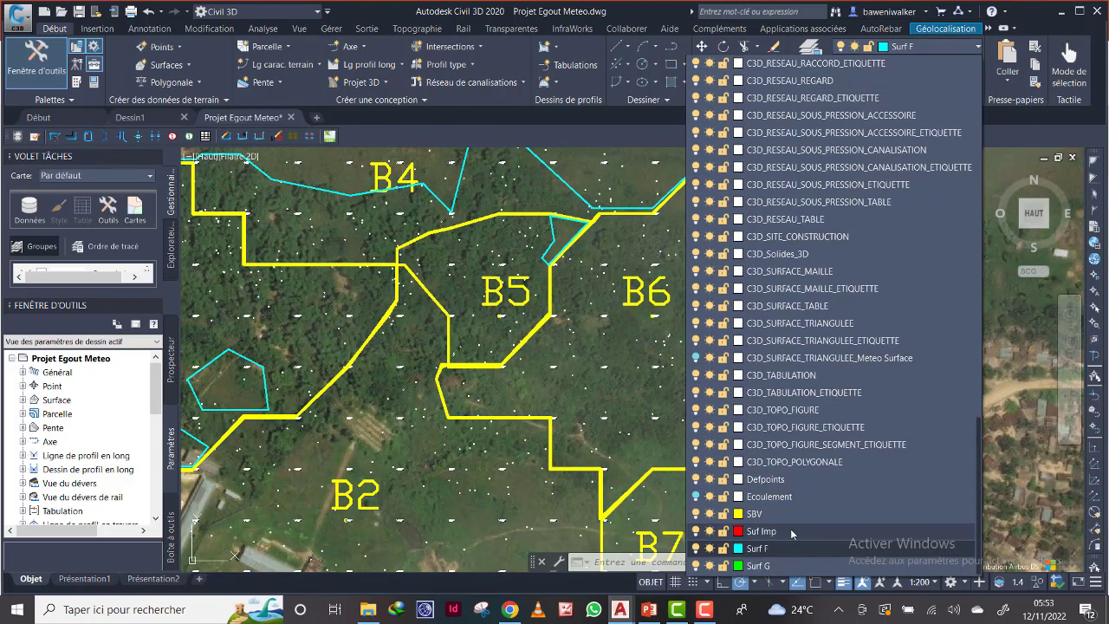
pyautogui.click(792, 532)
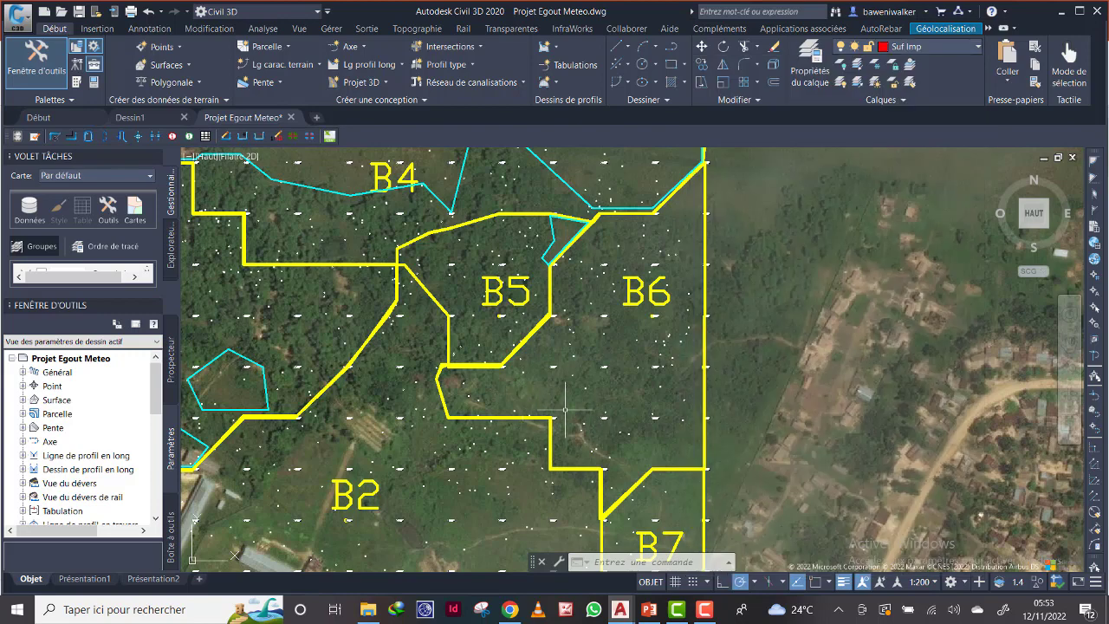
# Outline the forked dirt track in the southern part of basin B6 with a closed polyline, following both of its edges.
pyautogui.scroll(2, 586, 442)
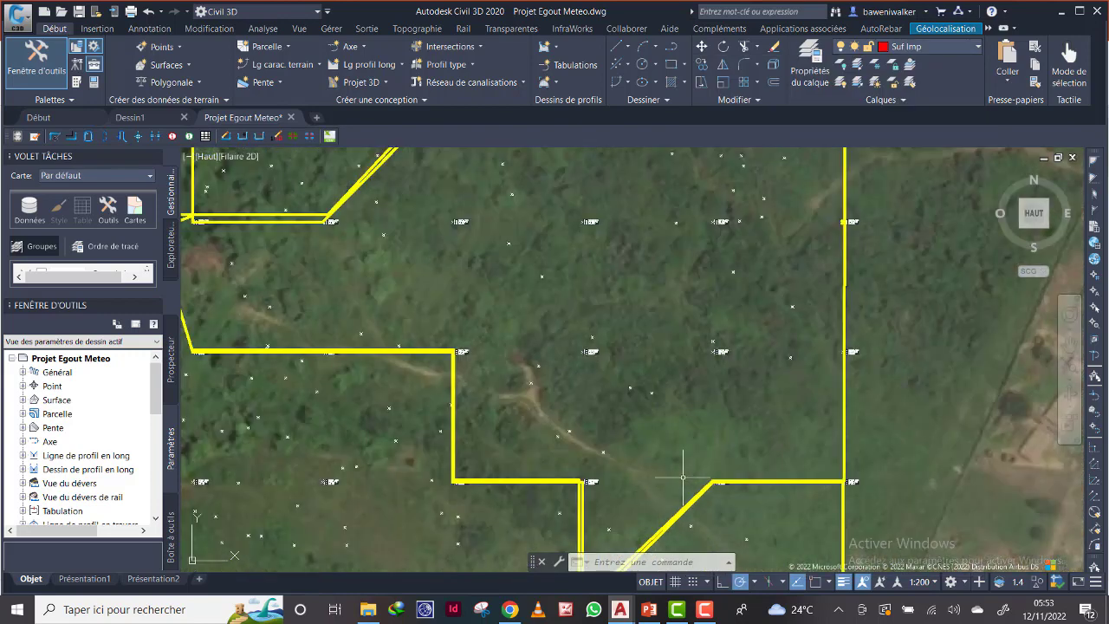
pyautogui.click(683, 477)
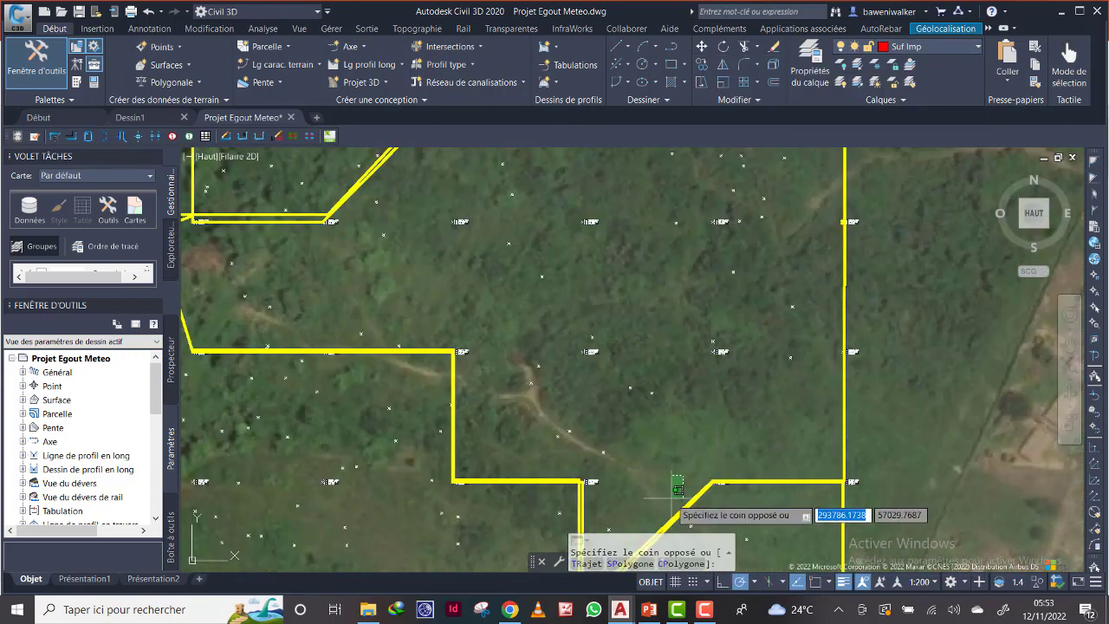
pyautogui.click(670, 48)
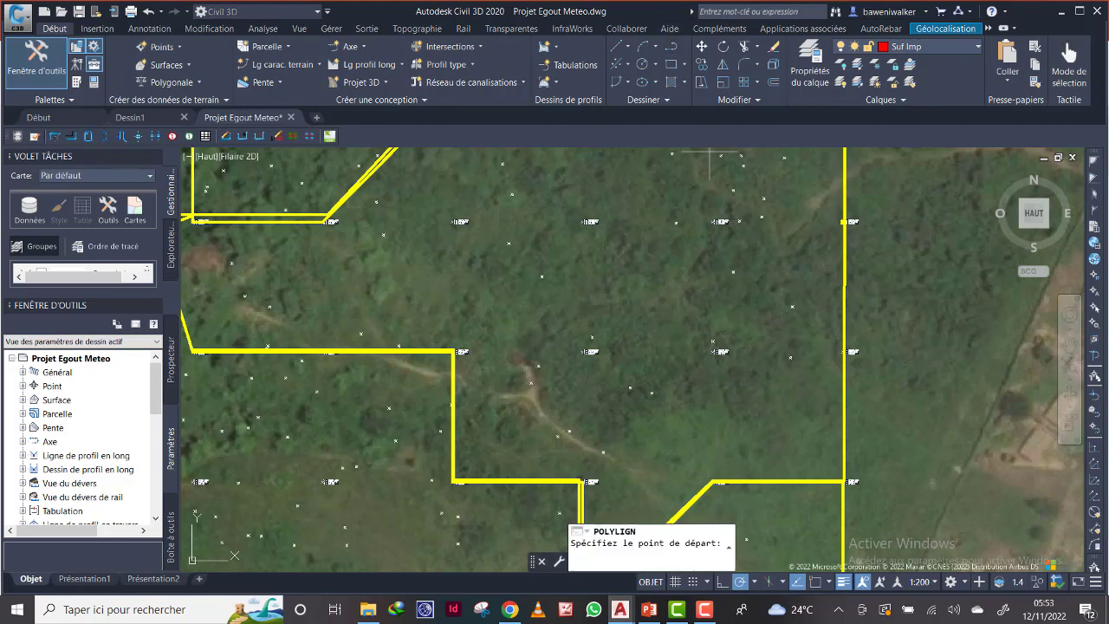
pyautogui.click(685, 475)
pyautogui.moveTo(684, 475); pyautogui.dragTo(663, 361, button='middle')
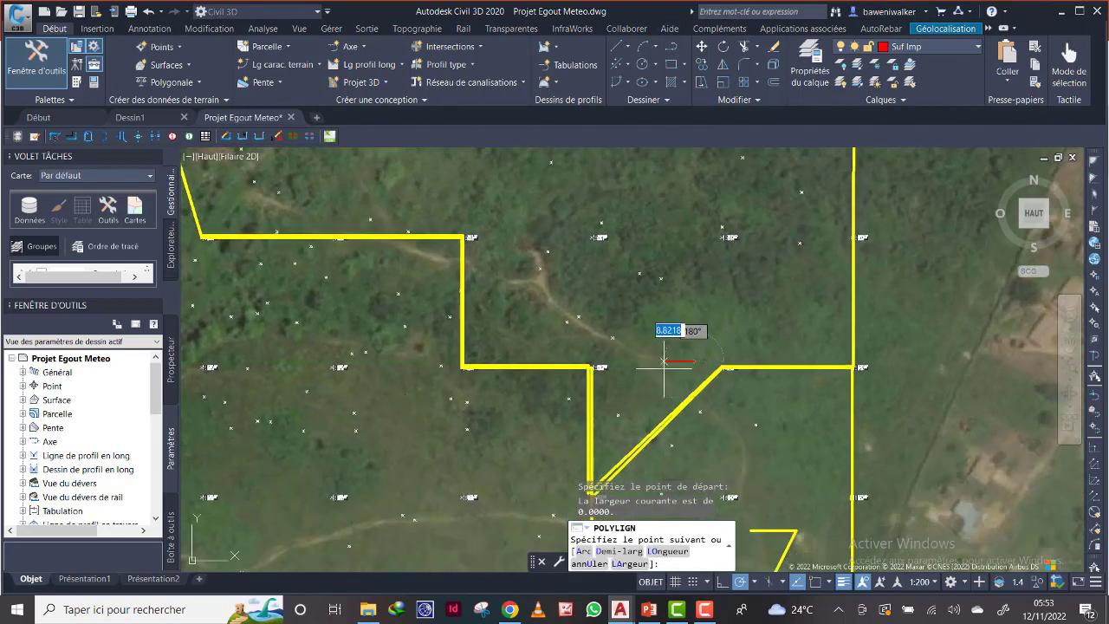
pyautogui.click(607, 345)
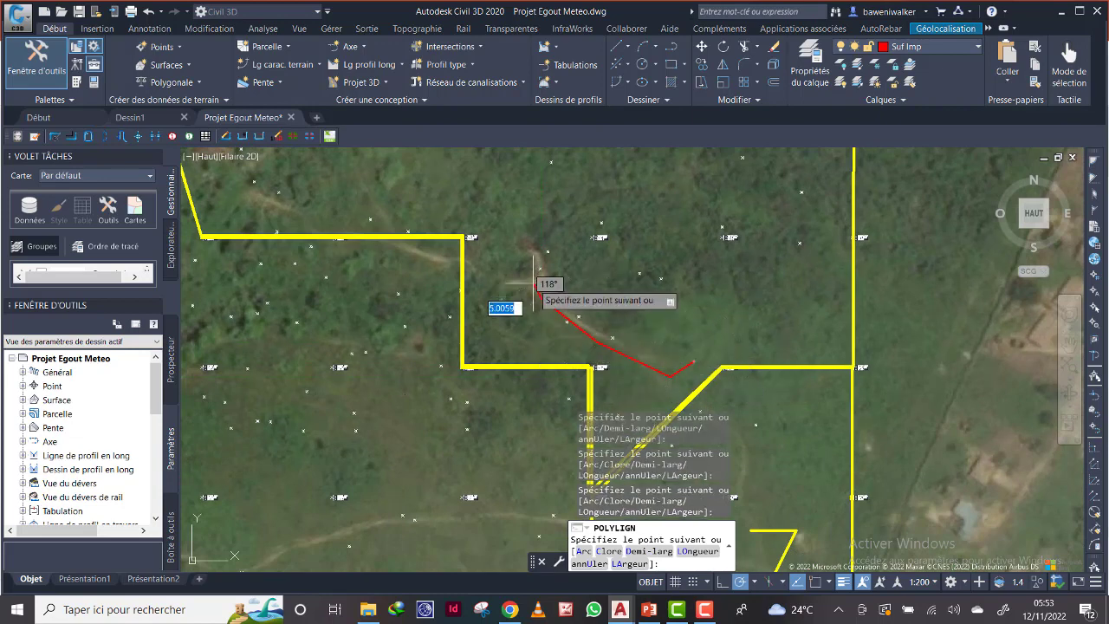
pyautogui.click(535, 283)
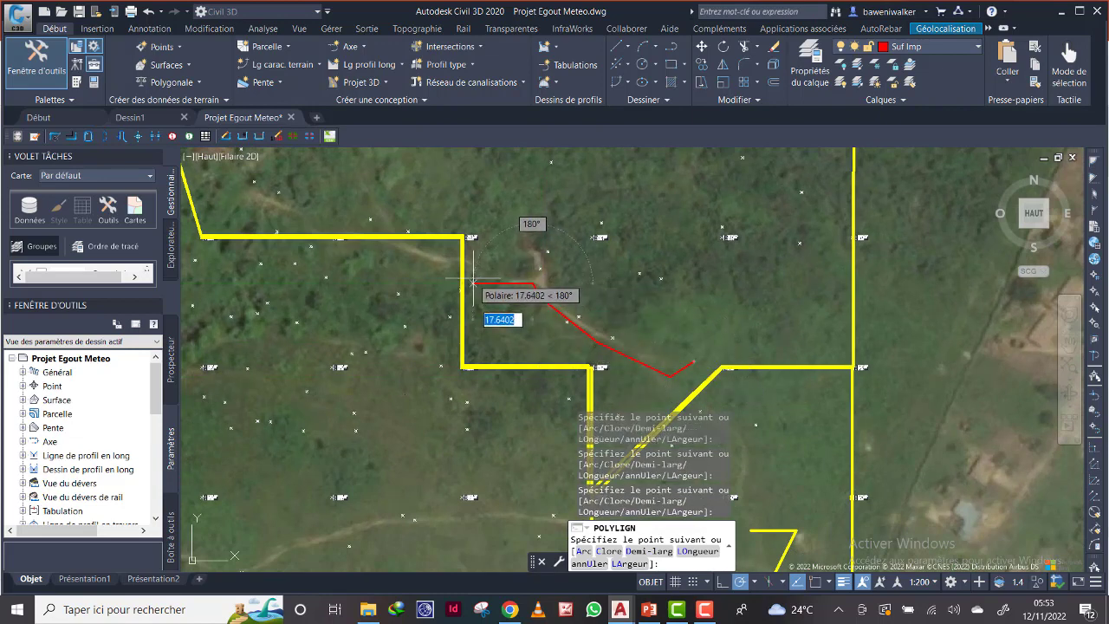
pyautogui.click(490, 283)
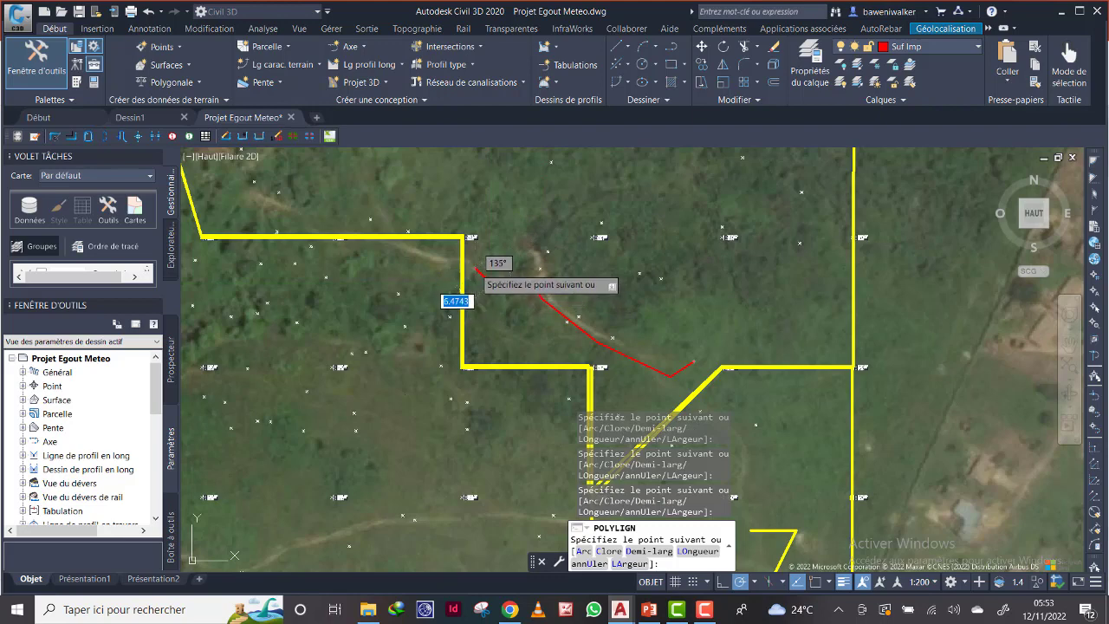
pyautogui.click(476, 269)
pyautogui.click(476, 257)
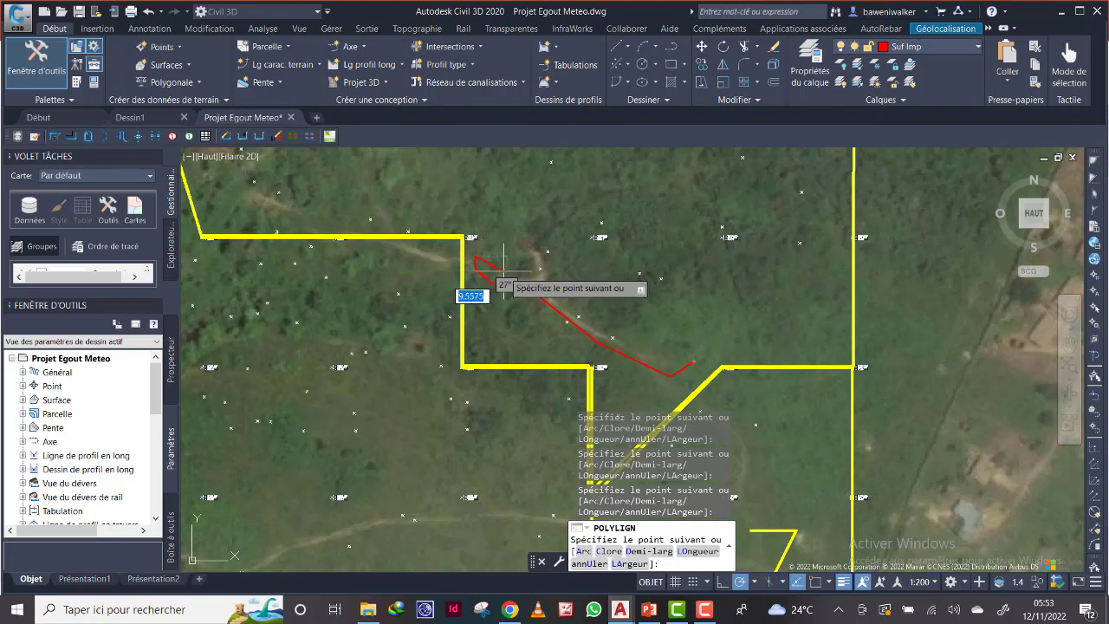
pyautogui.click(532, 269)
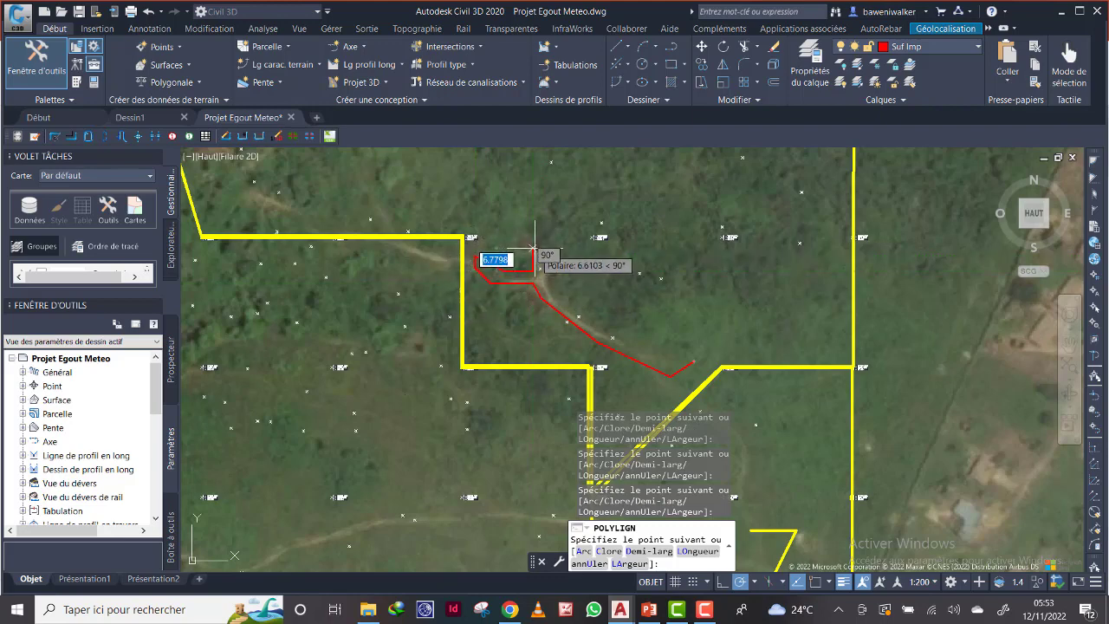
pyautogui.click(534, 248)
pyautogui.click(549, 248)
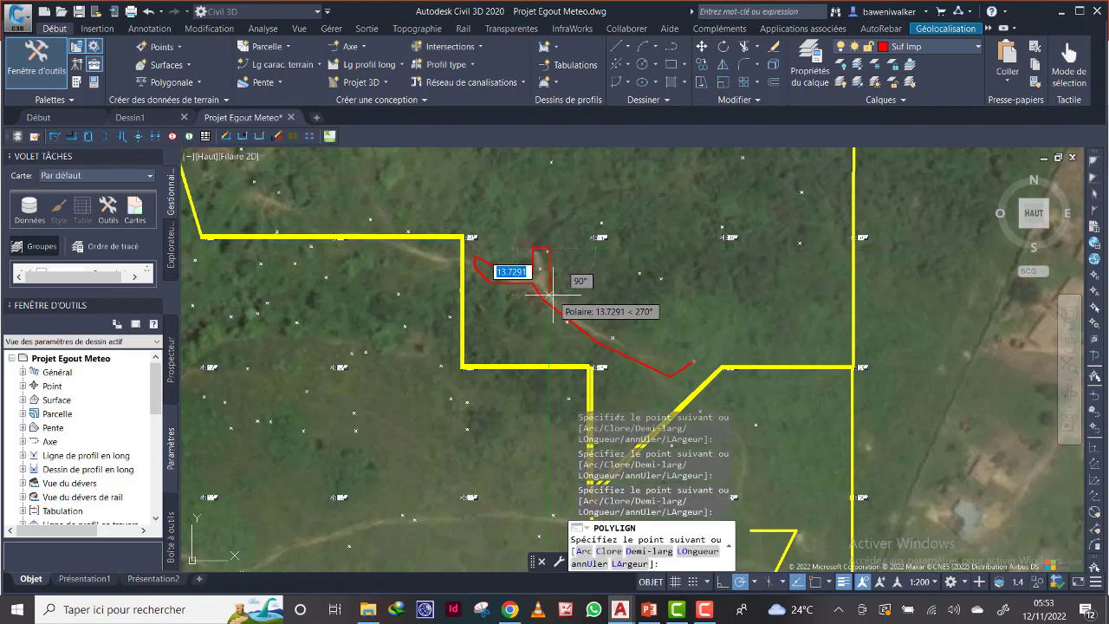
pyautogui.click(553, 296)
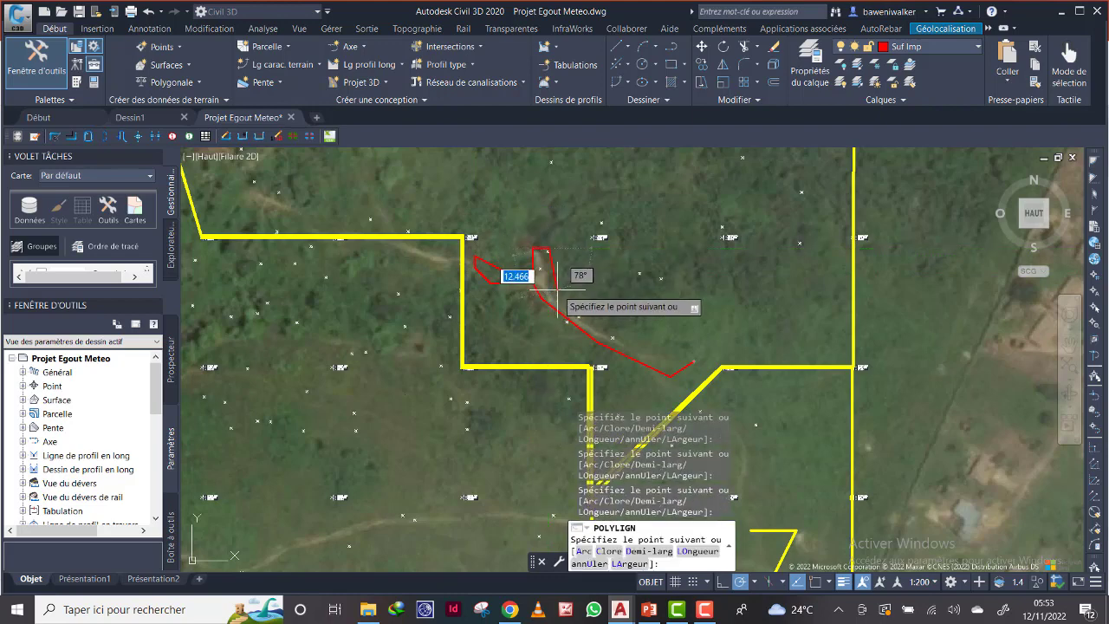
pyautogui.click(642, 350)
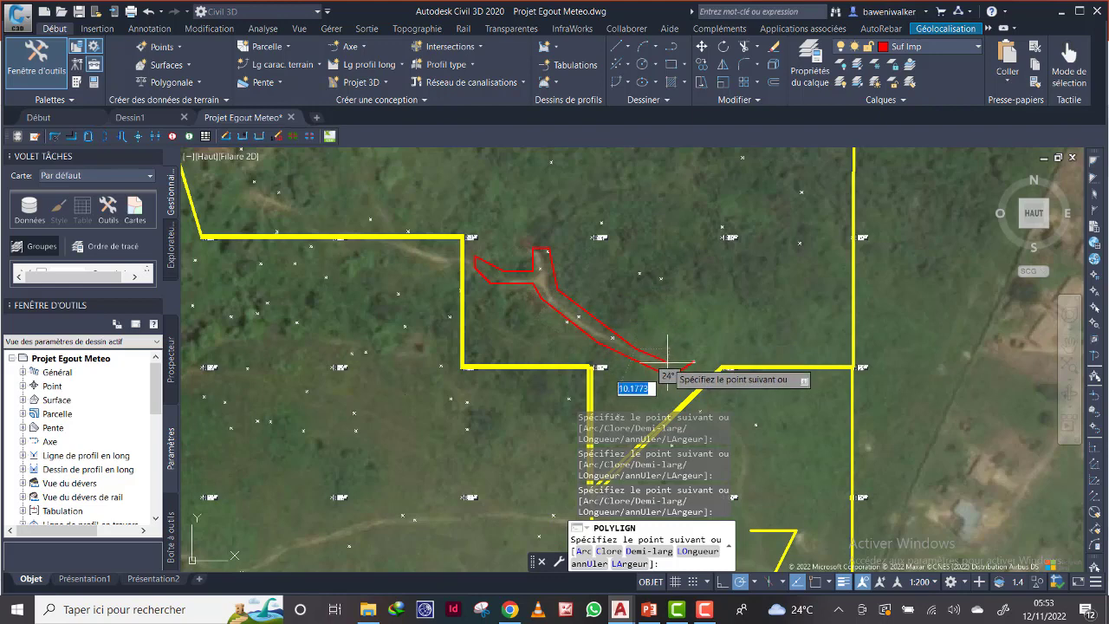
pyautogui.click(674, 375)
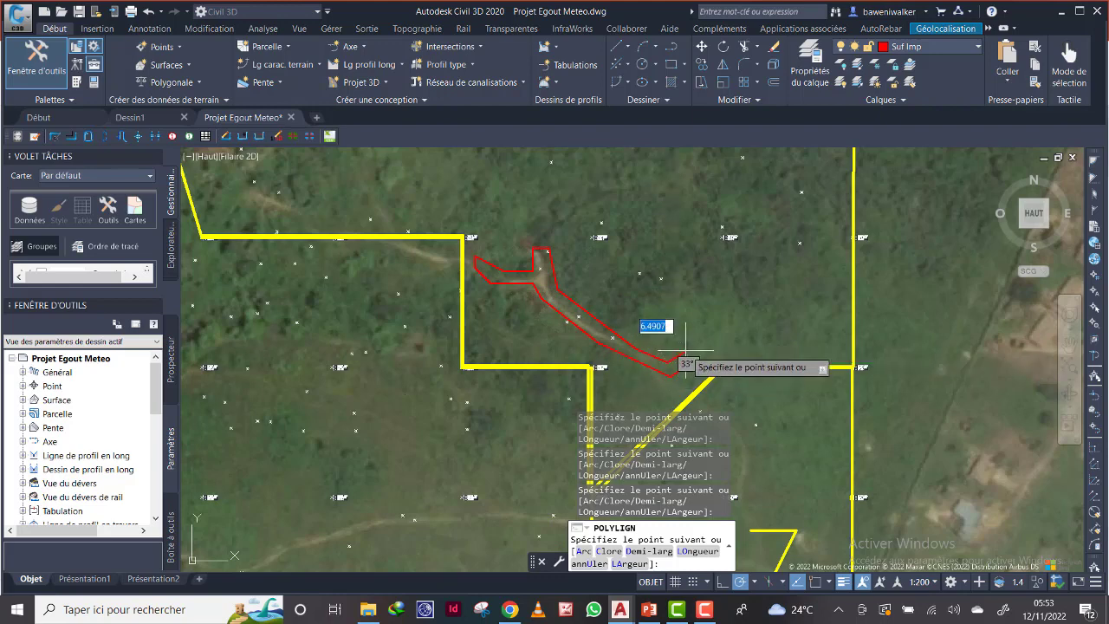
pyautogui.rightClick(687, 356)
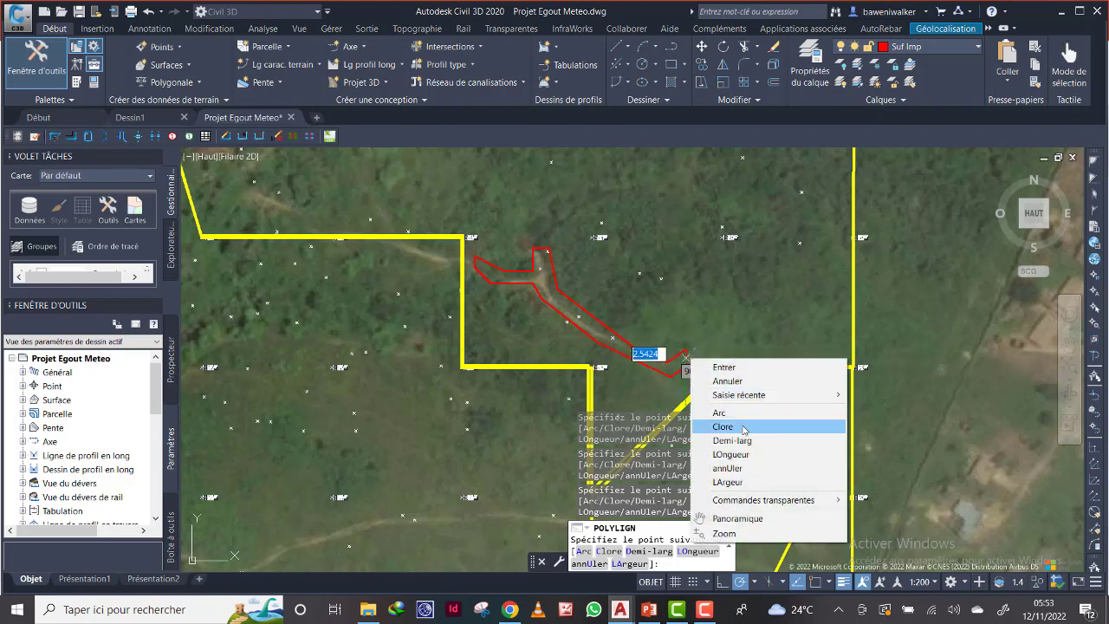
pyautogui.click(743, 427)
# Examine the aerial imagery across basin B6 and its boundaries for further ground areas to outline.
pyautogui.scroll(-3, 659, 320)
pyautogui.scroll(1, 607, 321)
pyautogui.moveTo(563, 248); pyautogui.dragTo(563, 334, button='middle')
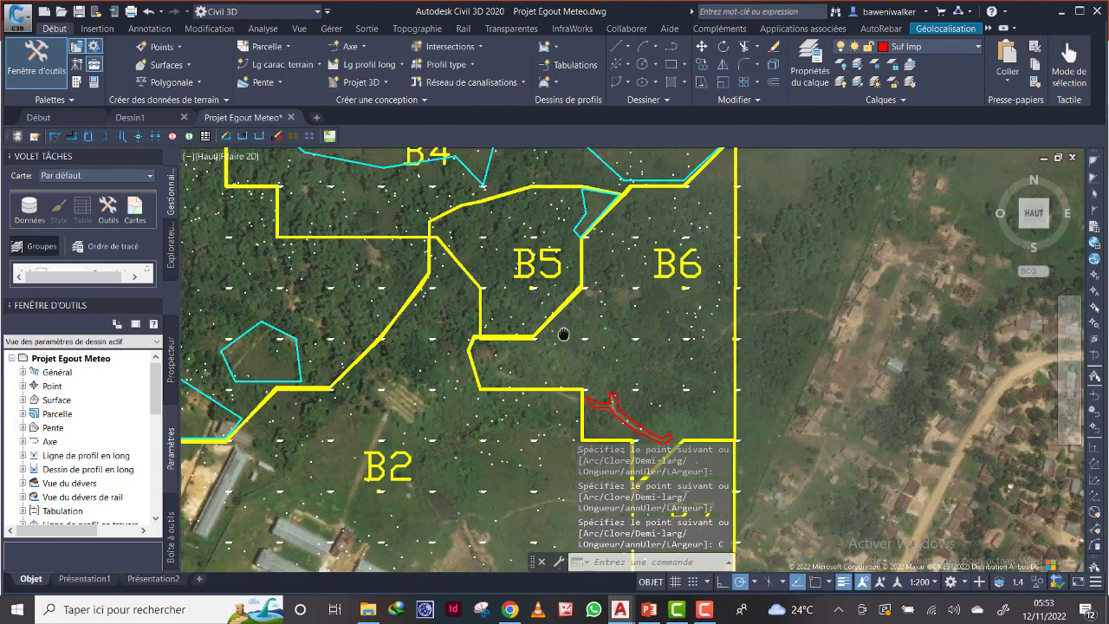
pyautogui.scroll(4, 694, 334)
pyautogui.scroll(-2, 756, 329)
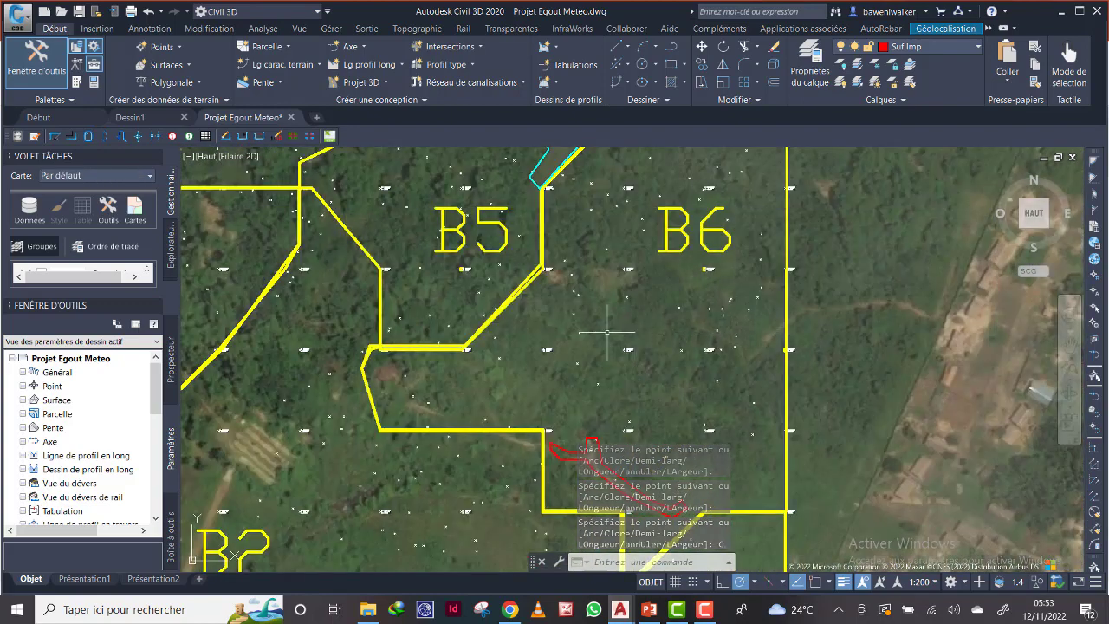
pyautogui.scroll(4, 486, 391)
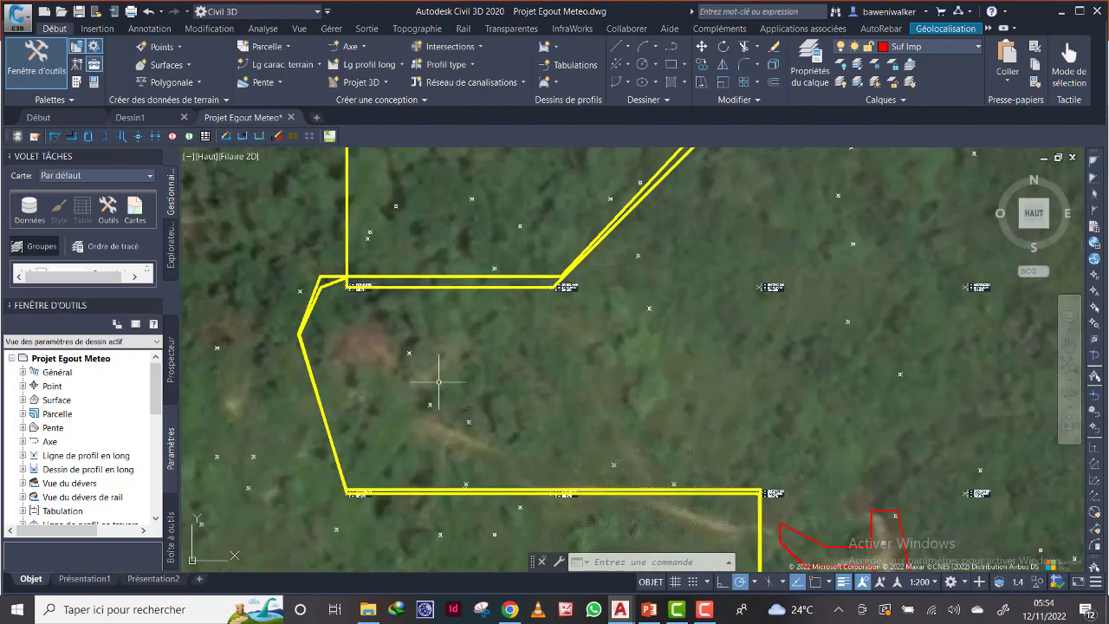
pyautogui.scroll(-5, 438, 376)
pyautogui.scroll(6, 482, 382)
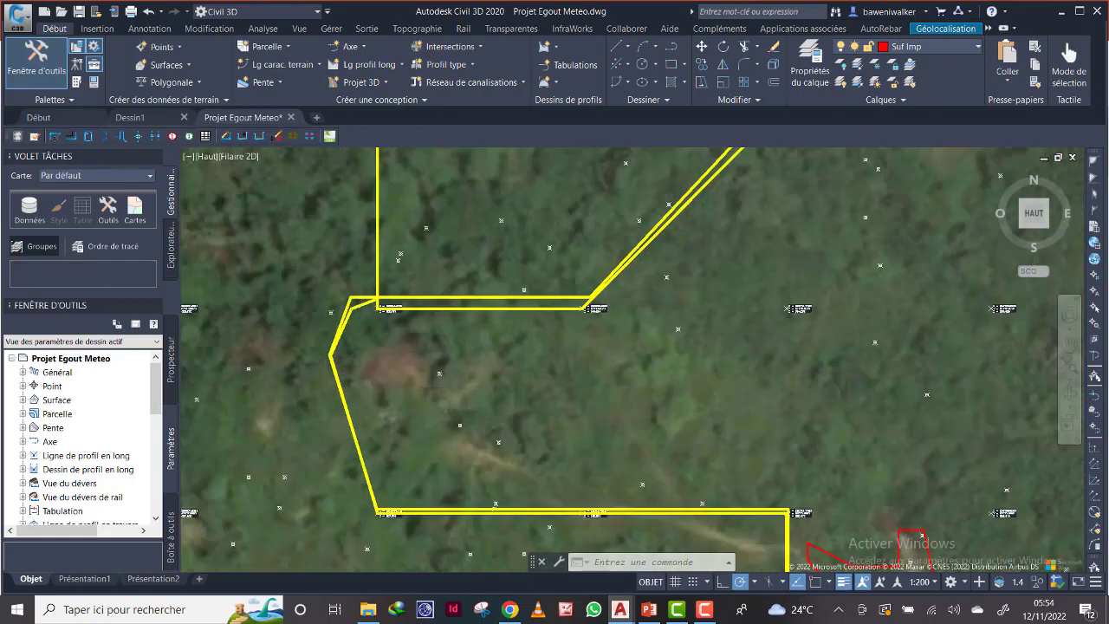
pyautogui.scroll(-3, 445, 388)
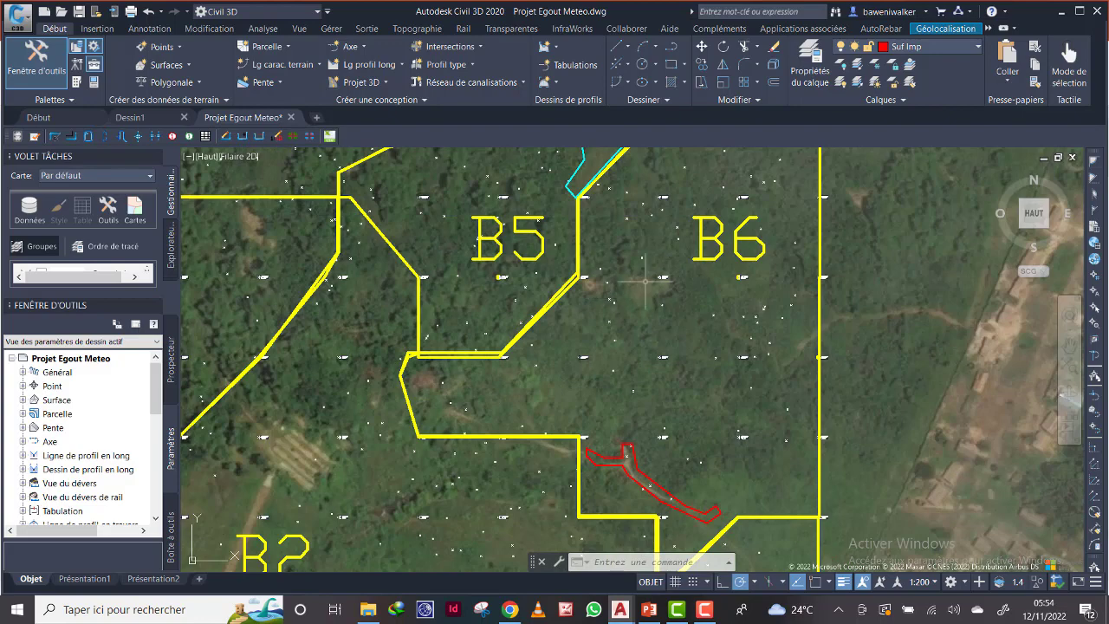
pyautogui.moveTo(732, 333)
pyautogui.mouseDown(button='middle')
pyautogui.moveTo(694, 416)
pyautogui.moveTo(588, 396)
pyautogui.mouseUp(button='middle')
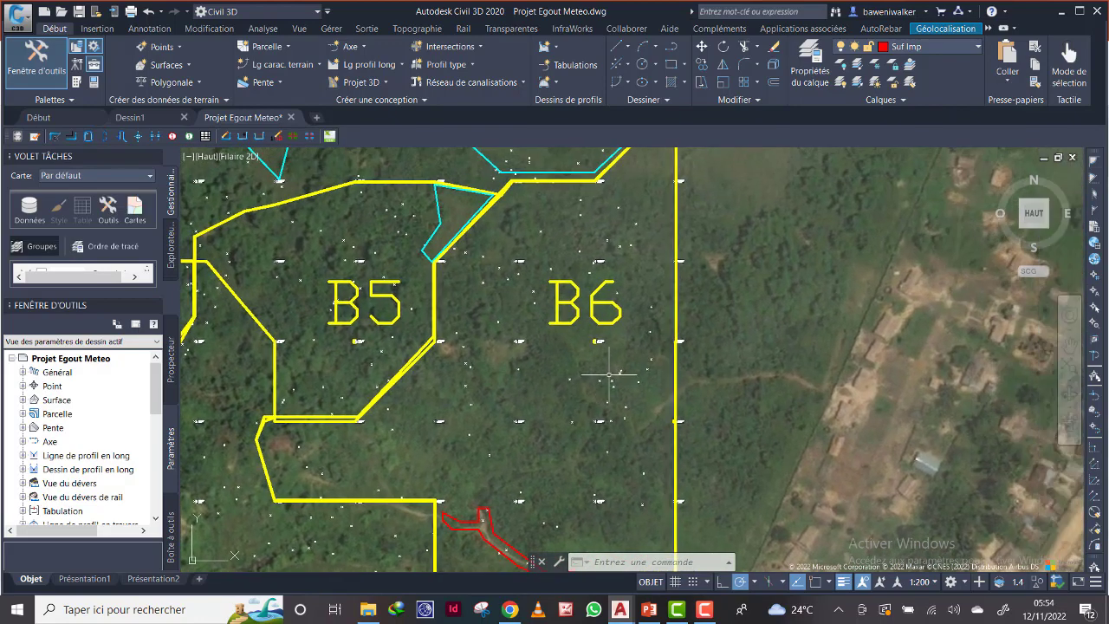
pyautogui.scroll(-1, 610, 374)
pyautogui.moveTo(625, 231); pyautogui.dragTo(611, 309, button='middle')
pyautogui.scroll(2, 611, 312)
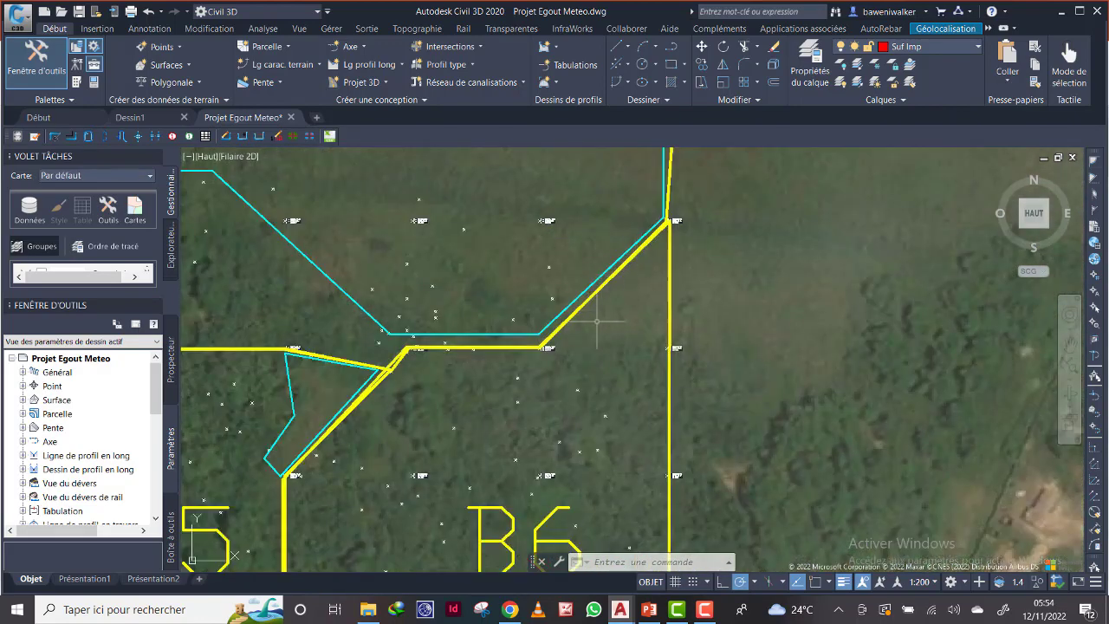
pyautogui.scroll(-3, 596, 321)
pyautogui.scroll(1, 592, 367)
pyautogui.moveTo(592, 368); pyautogui.dragTo(577, 308, button='middle')
# Make Surf F the current layer and outline the bare clearing in B6's southwestern arm, just south of B5, with a closed six-vertex polyline.
pyautogui.click(916, 48)
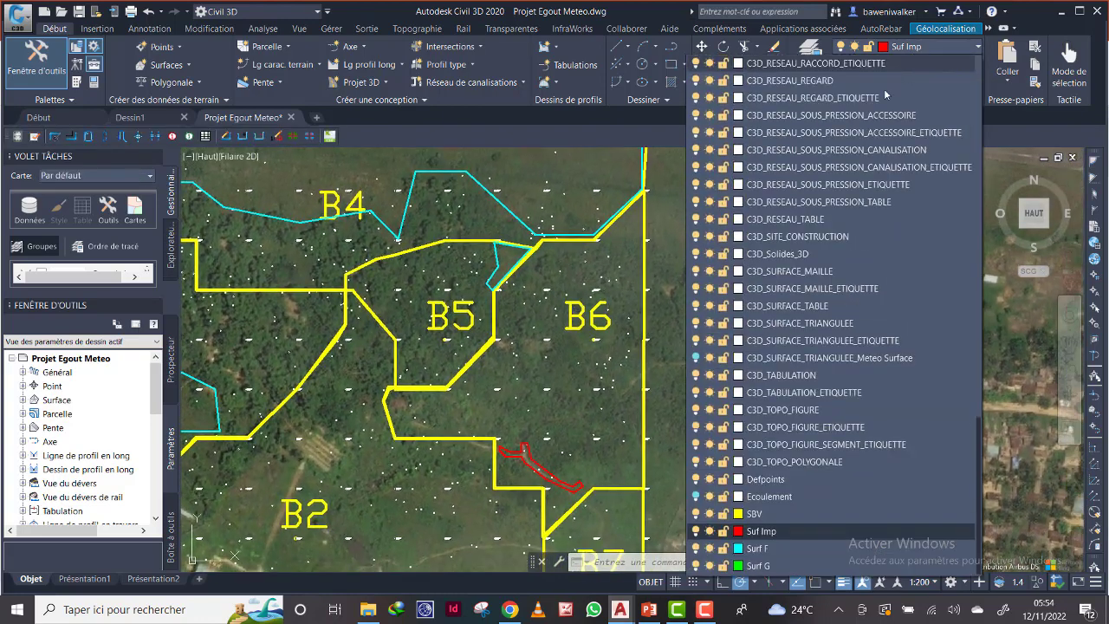
pyautogui.click(759, 549)
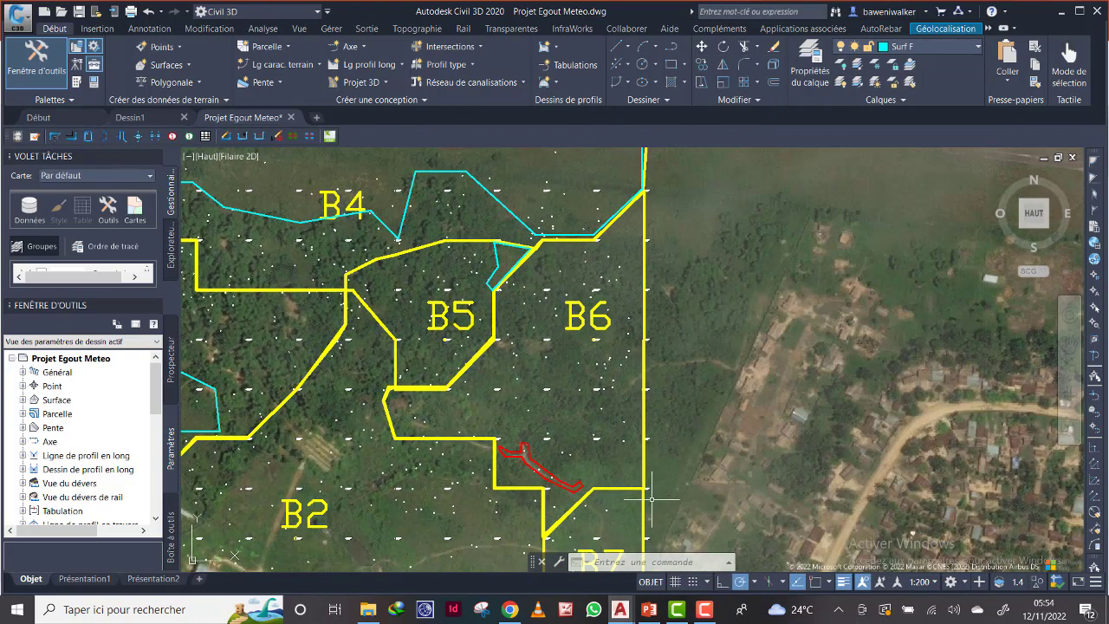
pyautogui.click(672, 46)
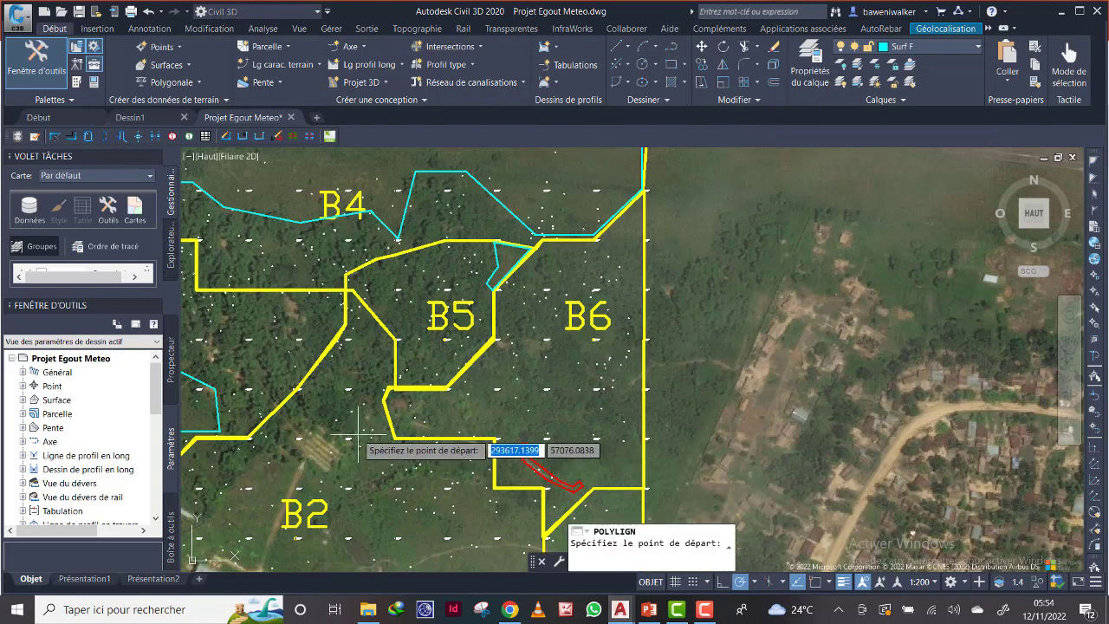
pyautogui.scroll(5, 396, 409)
pyautogui.click(389, 417)
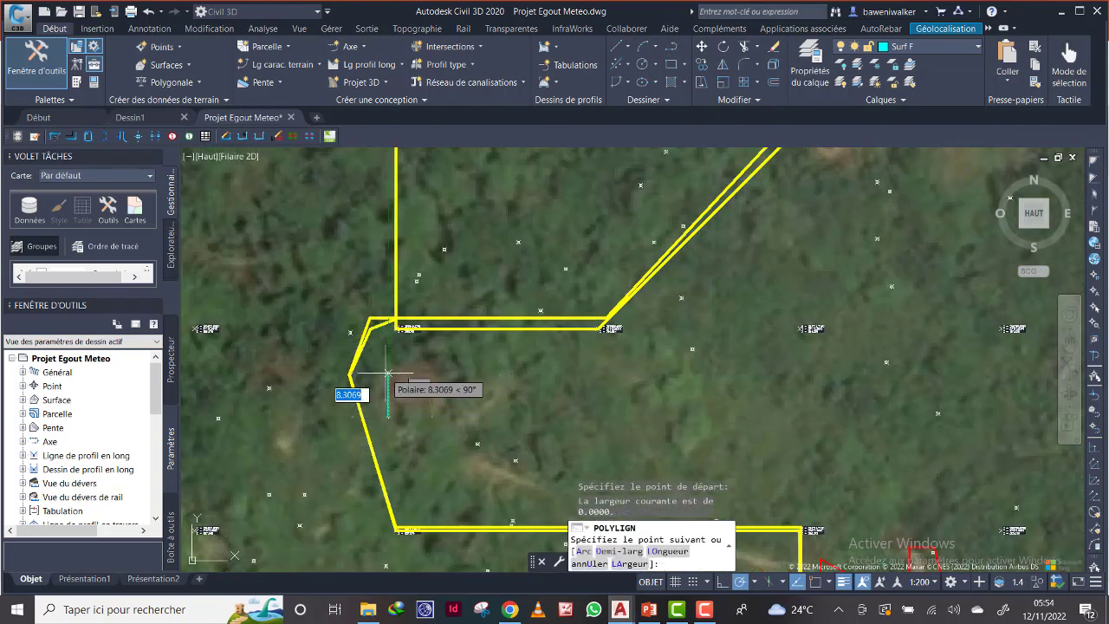
pyautogui.click(388, 372)
pyautogui.click(440, 351)
pyautogui.click(524, 379)
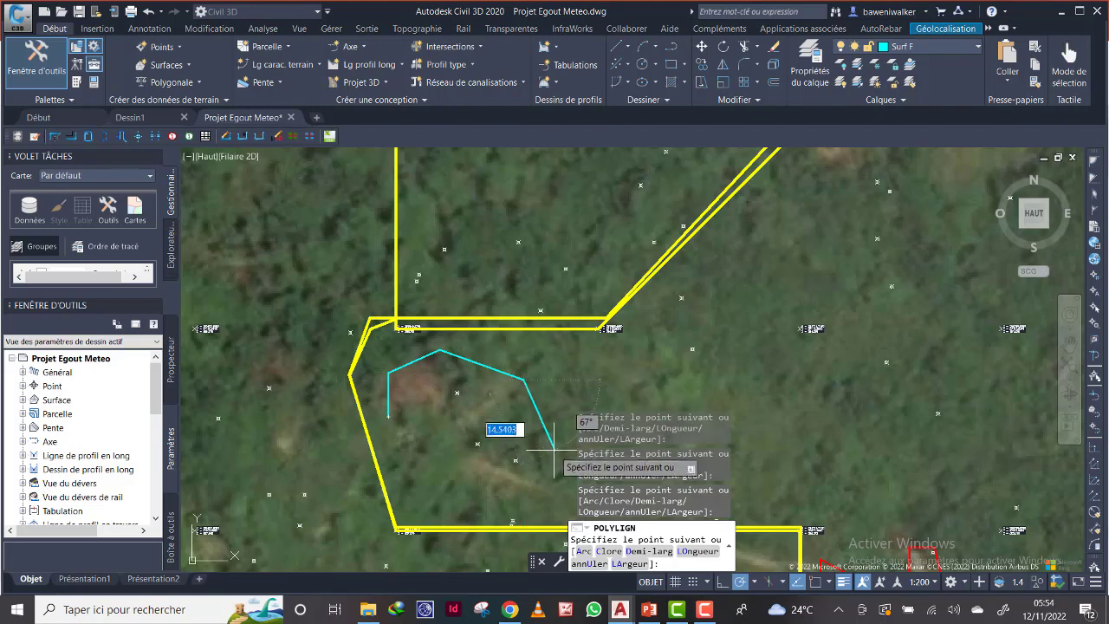
pyautogui.moveTo(550, 445); pyautogui.dragTo(544, 311, button='middle')
pyautogui.click(548, 354)
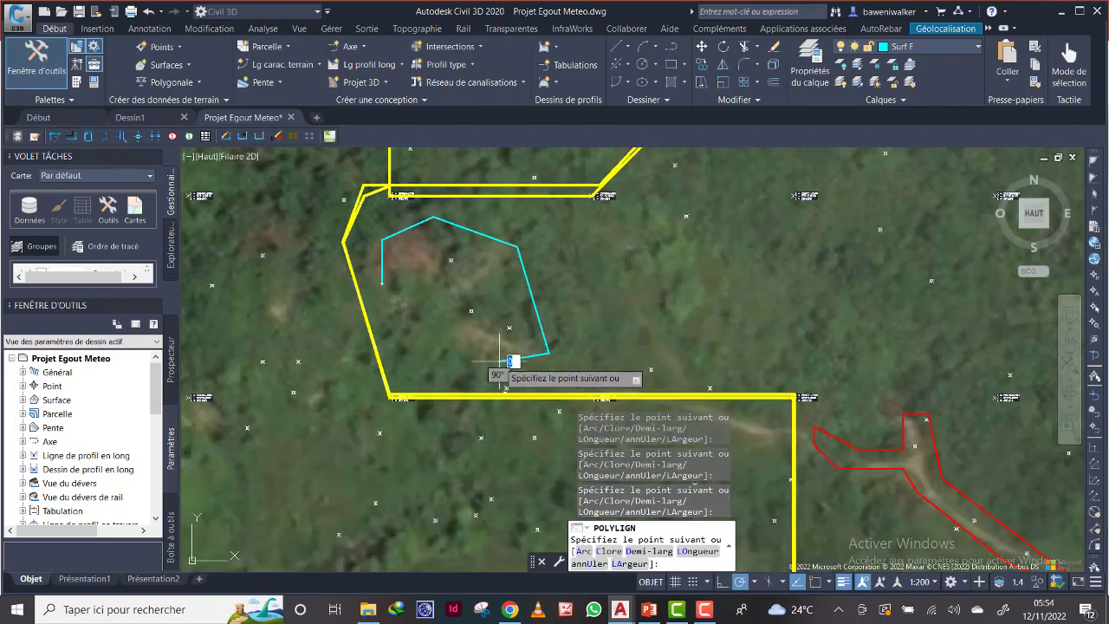
pyautogui.click(499, 361)
pyautogui.rightClick(383, 283)
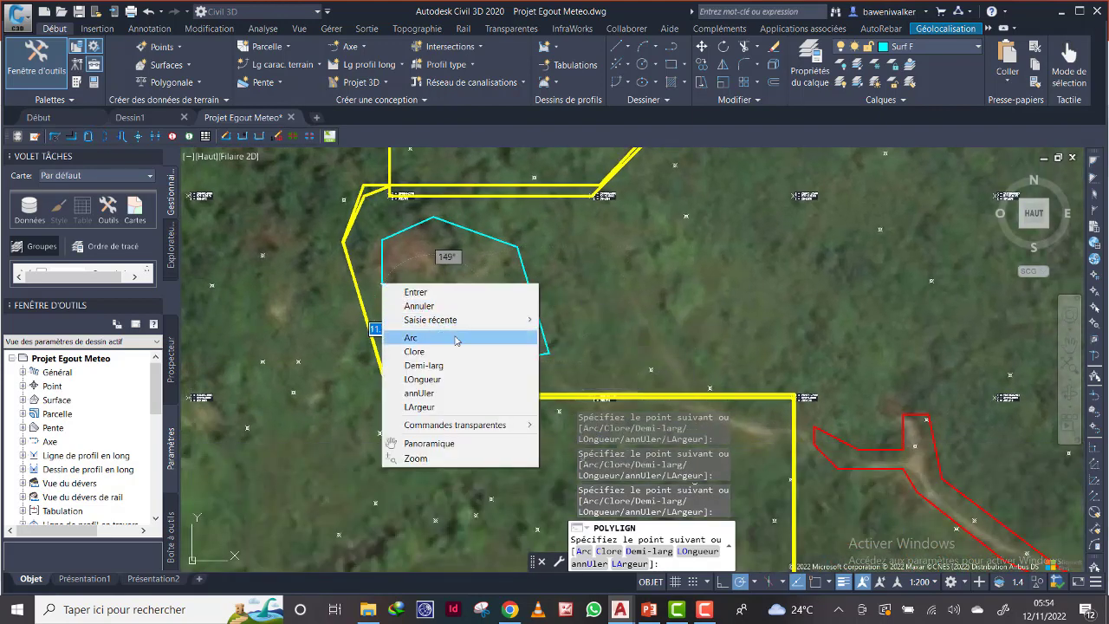
pyautogui.click(423, 351)
# Outline the bare clearing in western B6, just east of B5's boundary, with a closed five-vertex polyline on Surf F.
pyautogui.scroll(-4, 620, 284)
pyautogui.moveTo(619, 285); pyautogui.dragTo(554, 327, button='middle')
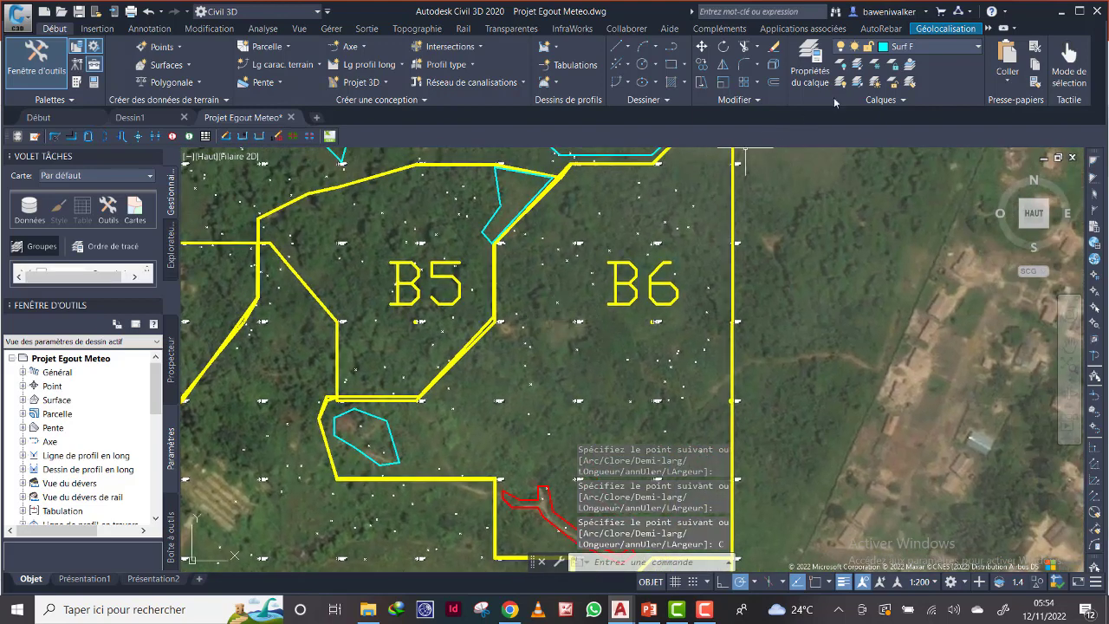
pyautogui.click(672, 47)
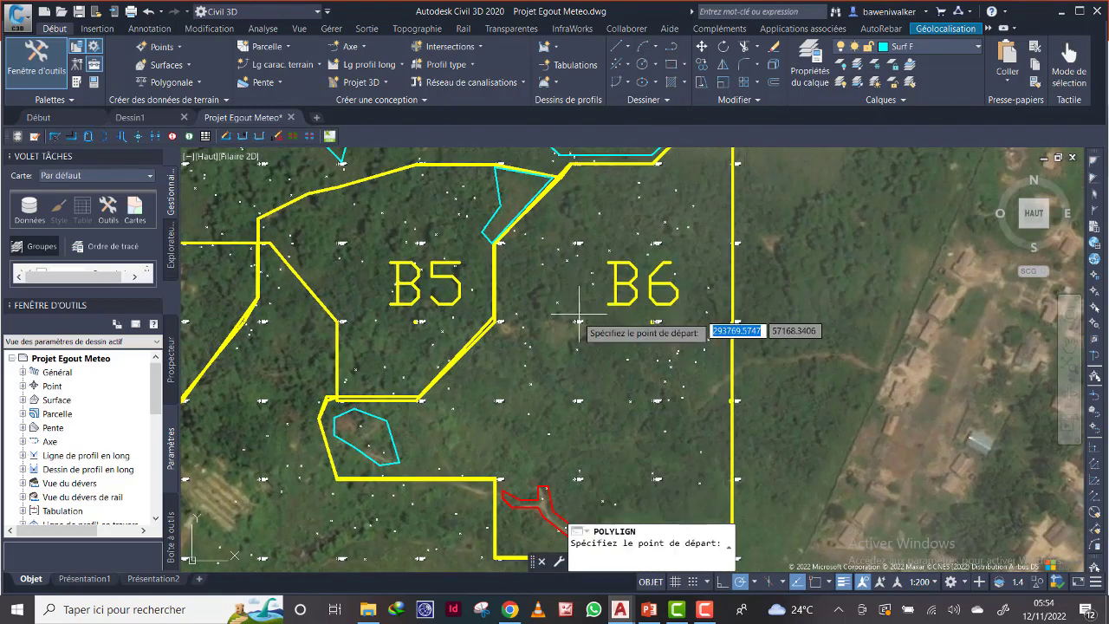
pyautogui.click(499, 321)
pyautogui.click(507, 300)
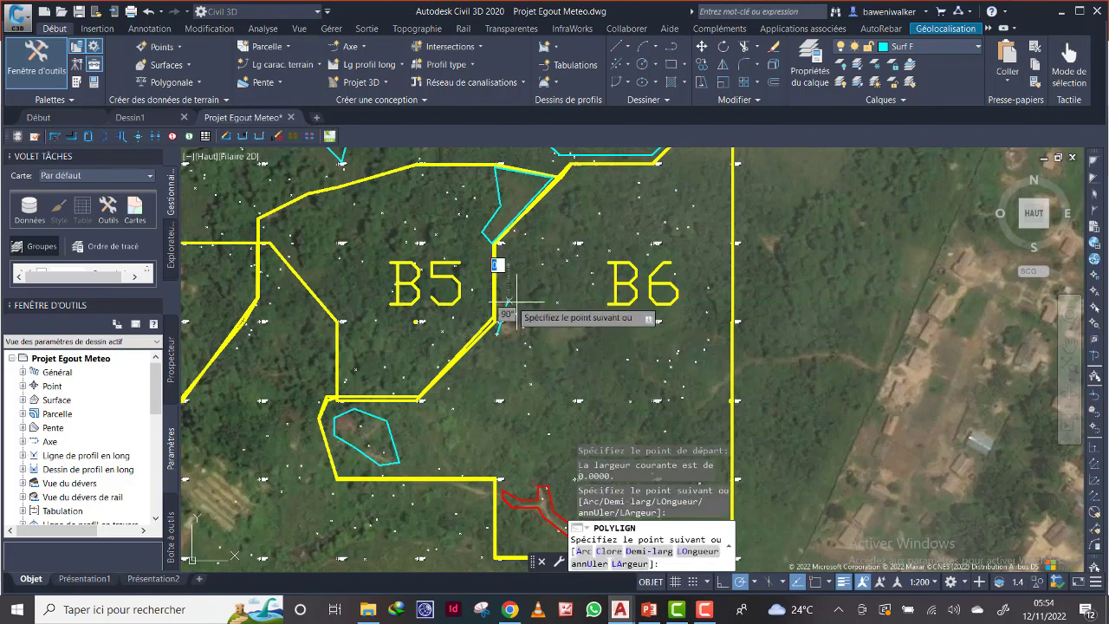
pyautogui.click(587, 307)
pyautogui.click(597, 349)
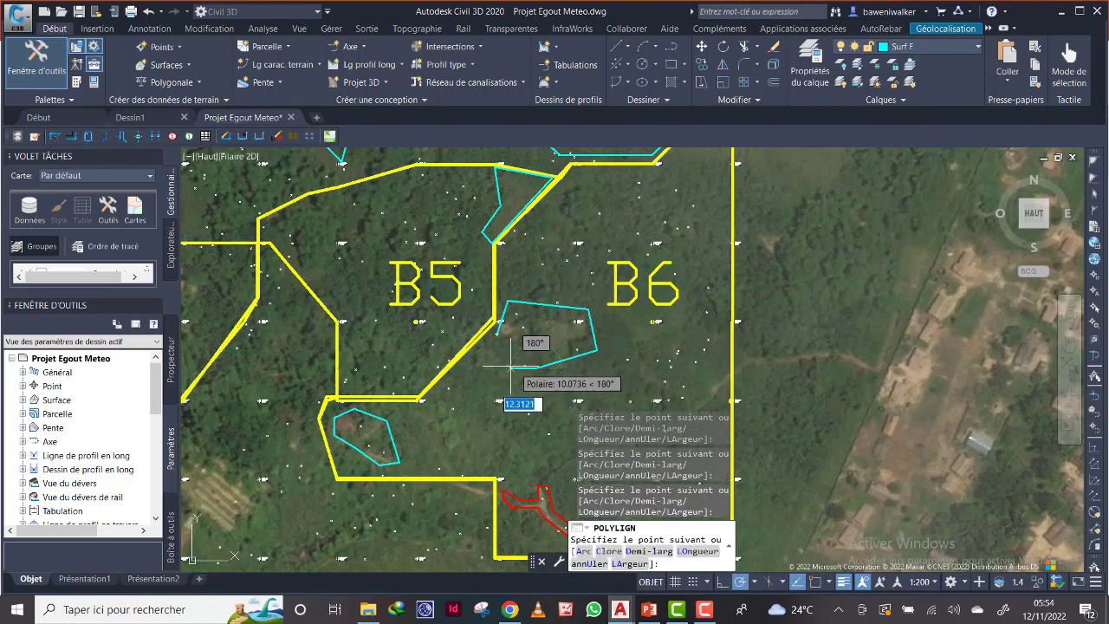
pyautogui.rightClick(505, 344)
pyautogui.click(542, 414)
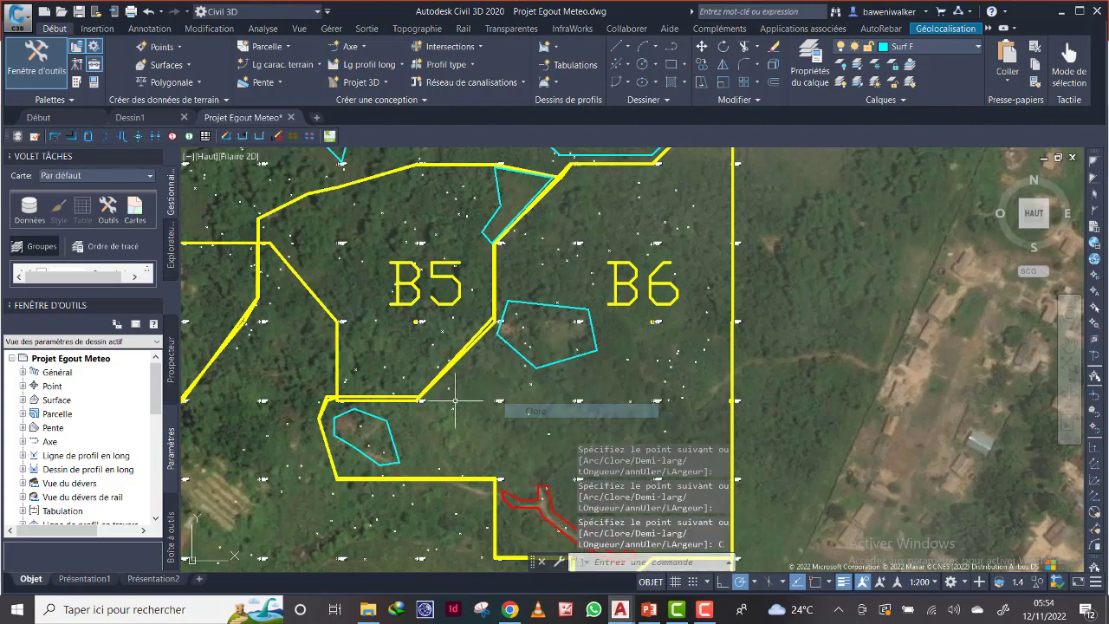
# Outline the open ground in B6's northeastern corner with a closed four-vertex polyline, following the diagonal and eastern basin boundaries.
pyautogui.scroll(-4, 457, 369)
pyautogui.scroll(3, 527, 303)
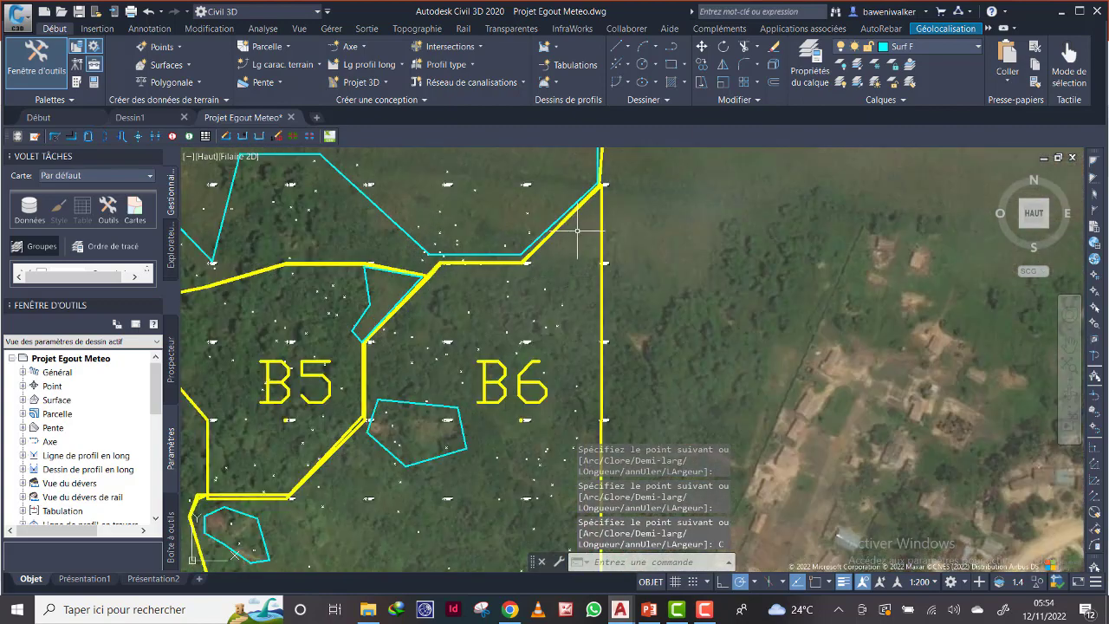
pyautogui.moveTo(565, 236); pyautogui.dragTo(545, 274, button='middle')
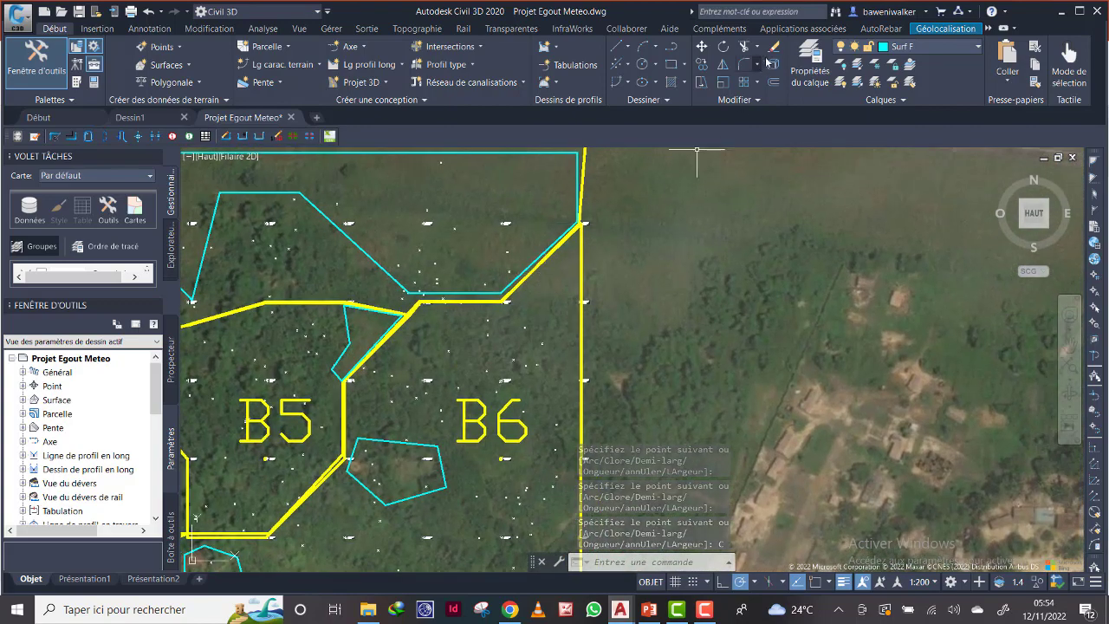
pyautogui.click(676, 49)
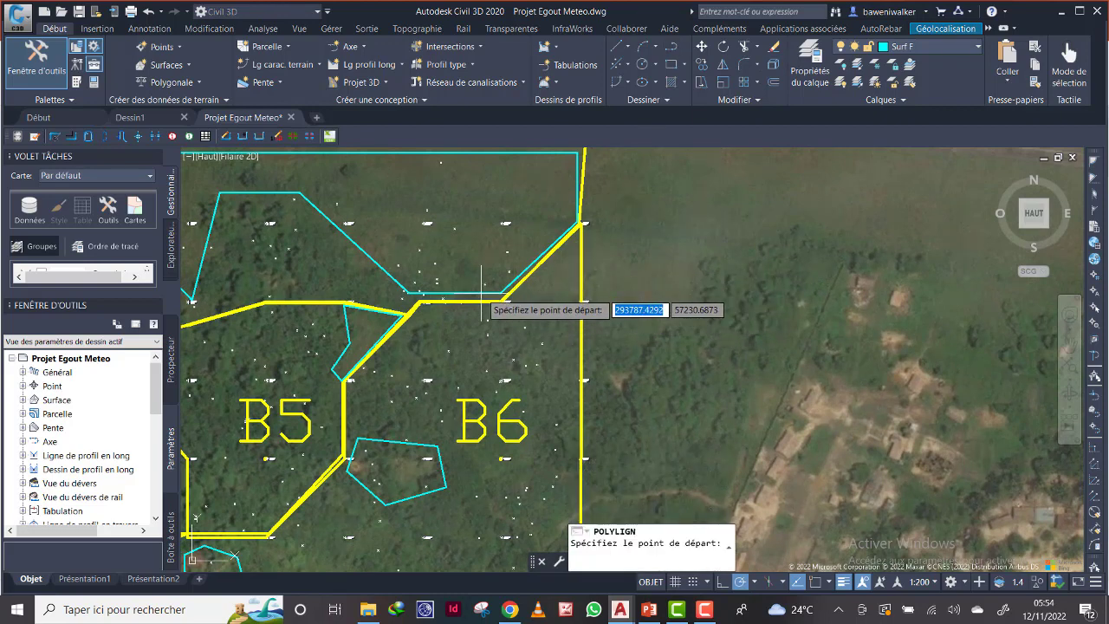
pyautogui.click(509, 302)
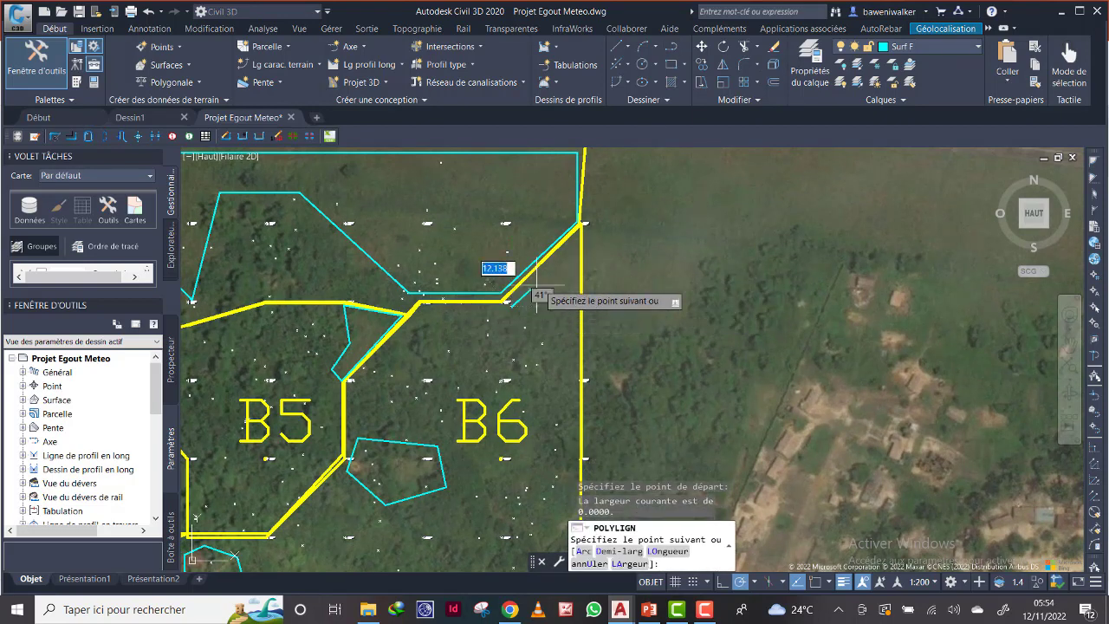
pyautogui.click(577, 230)
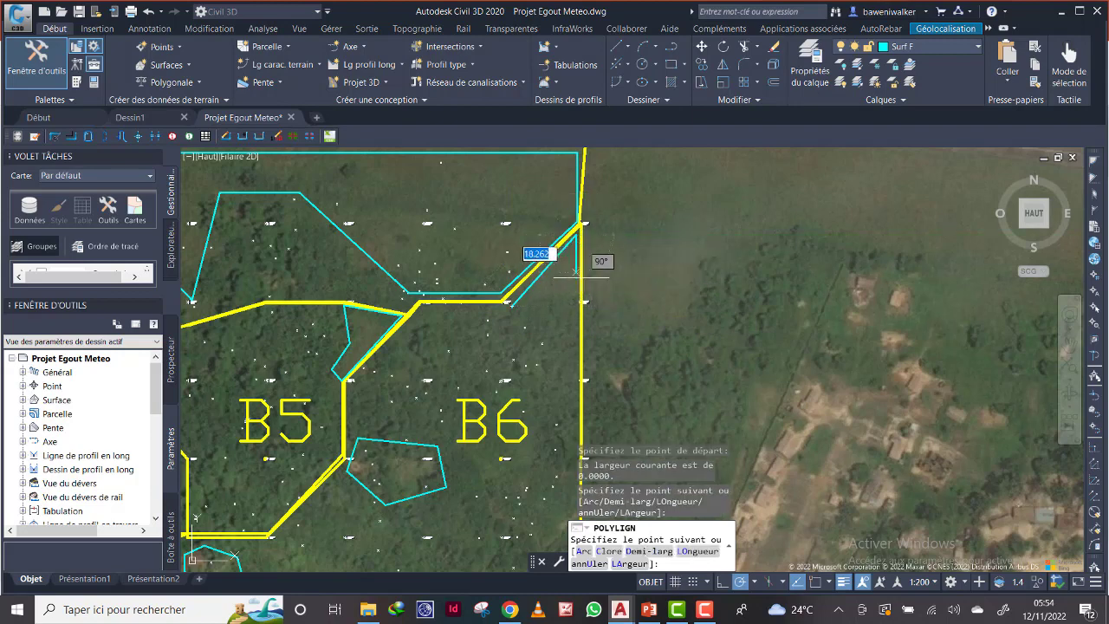
pyautogui.click(575, 333)
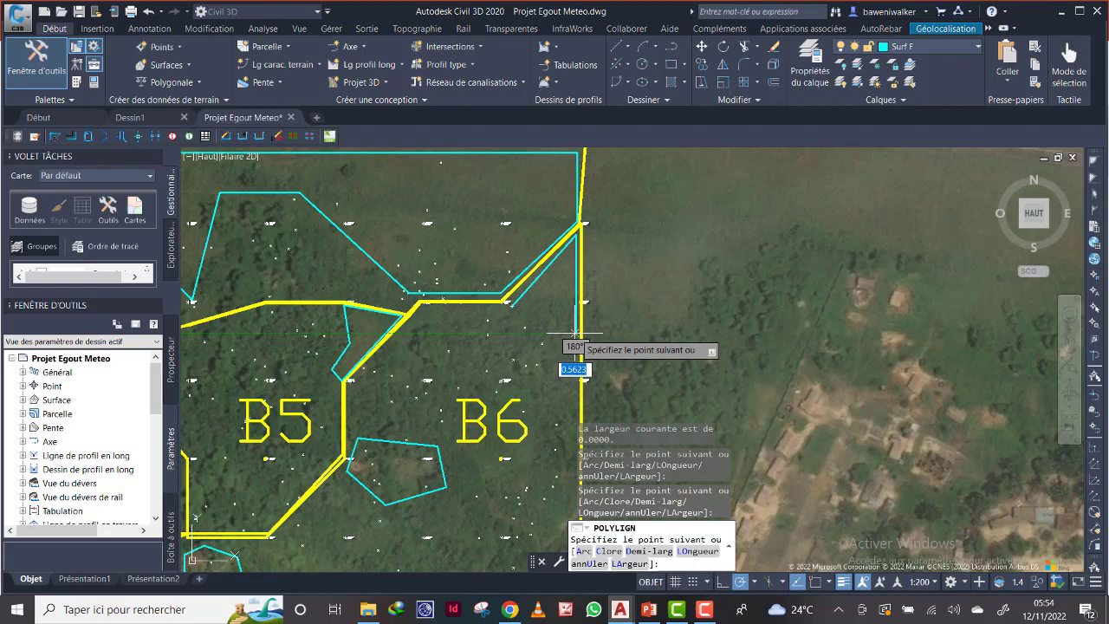
pyautogui.click(537, 353)
pyautogui.rightClick(516, 329)
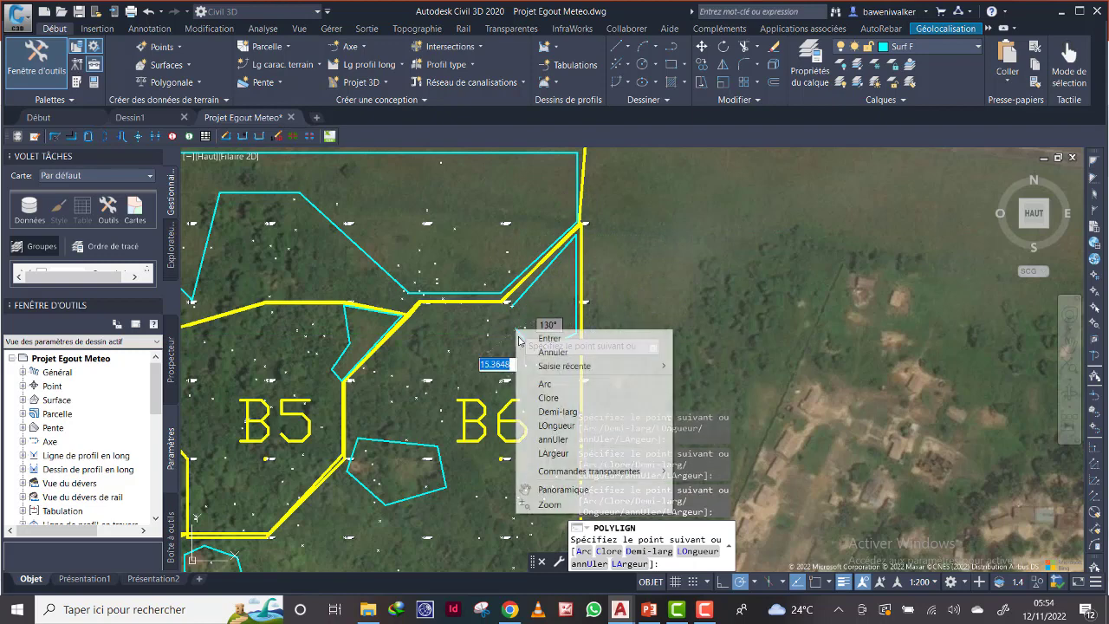
pyautogui.click(547, 398)
pyautogui.click(704, 611)
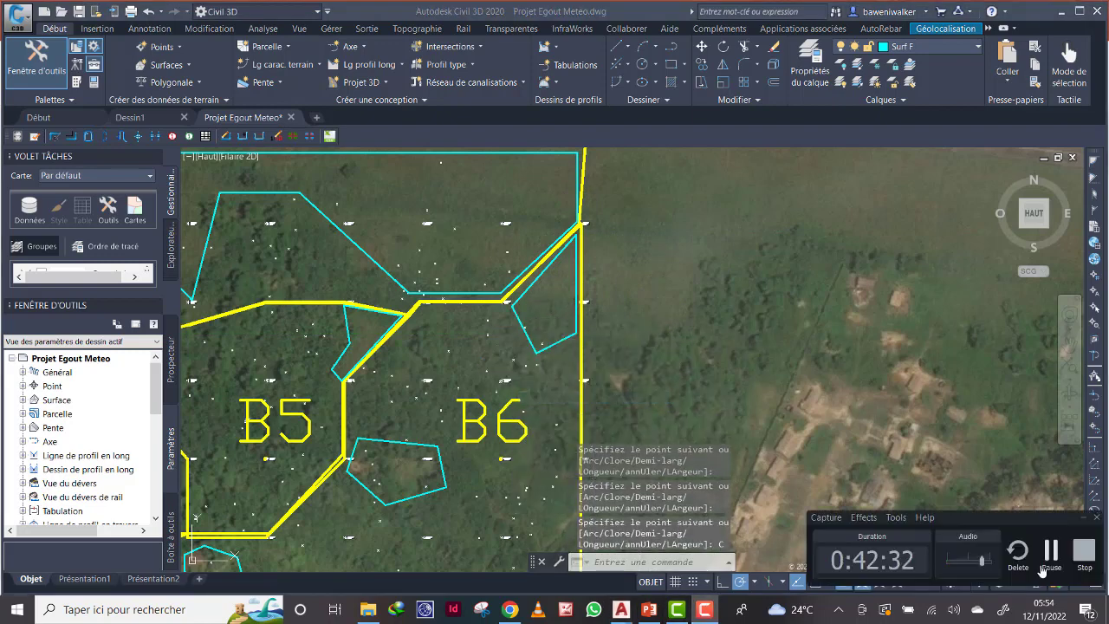
pyautogui.click(1049, 554)
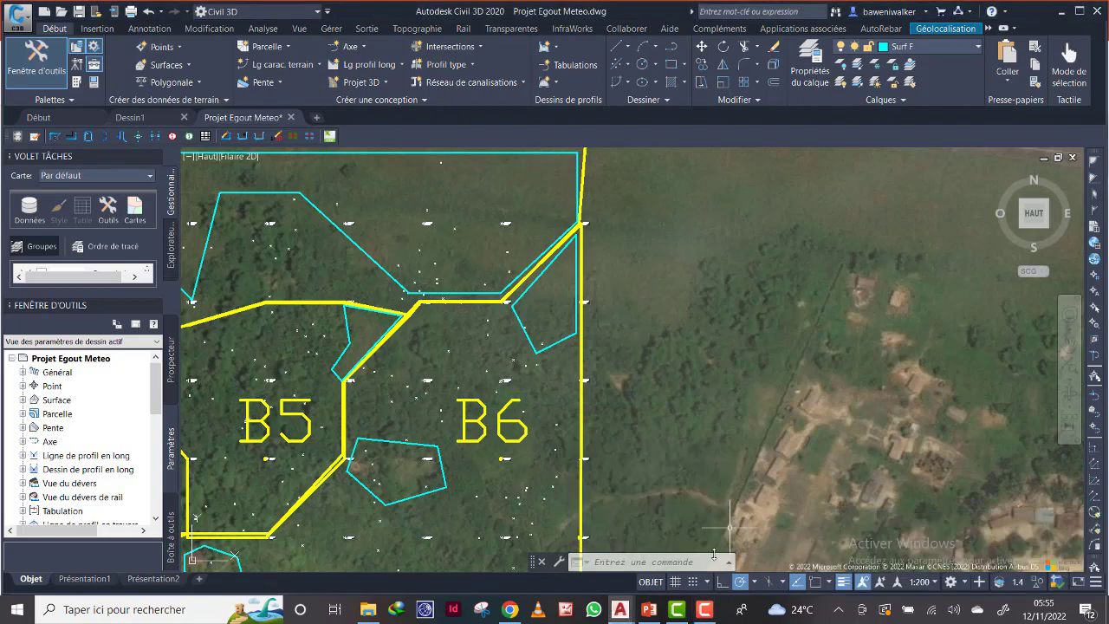
pyautogui.click(704, 610)
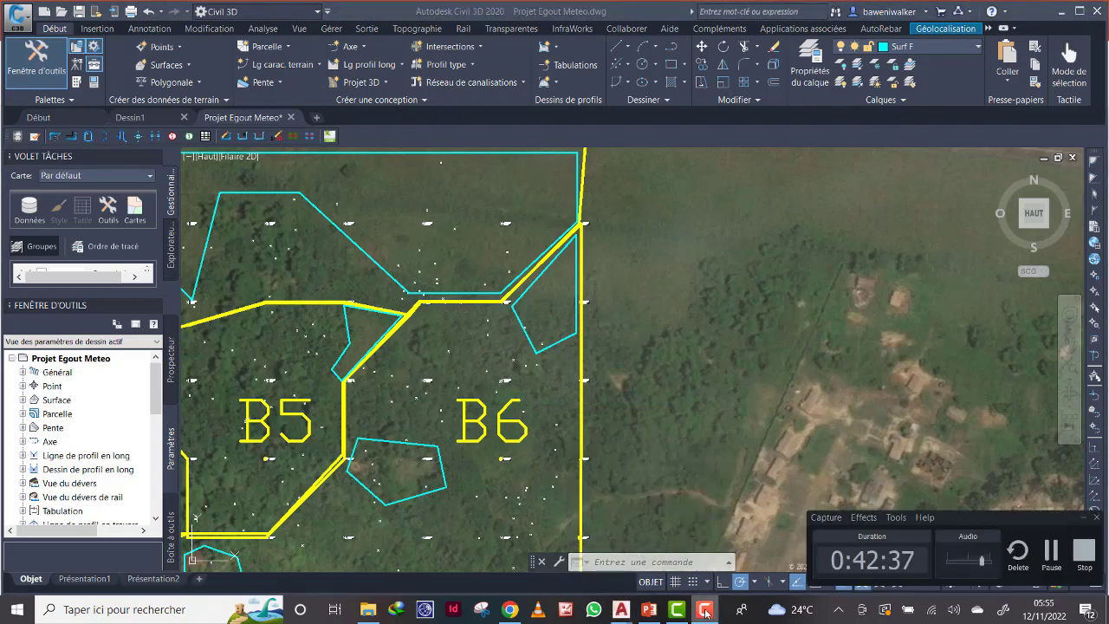
pyautogui.click(1052, 555)
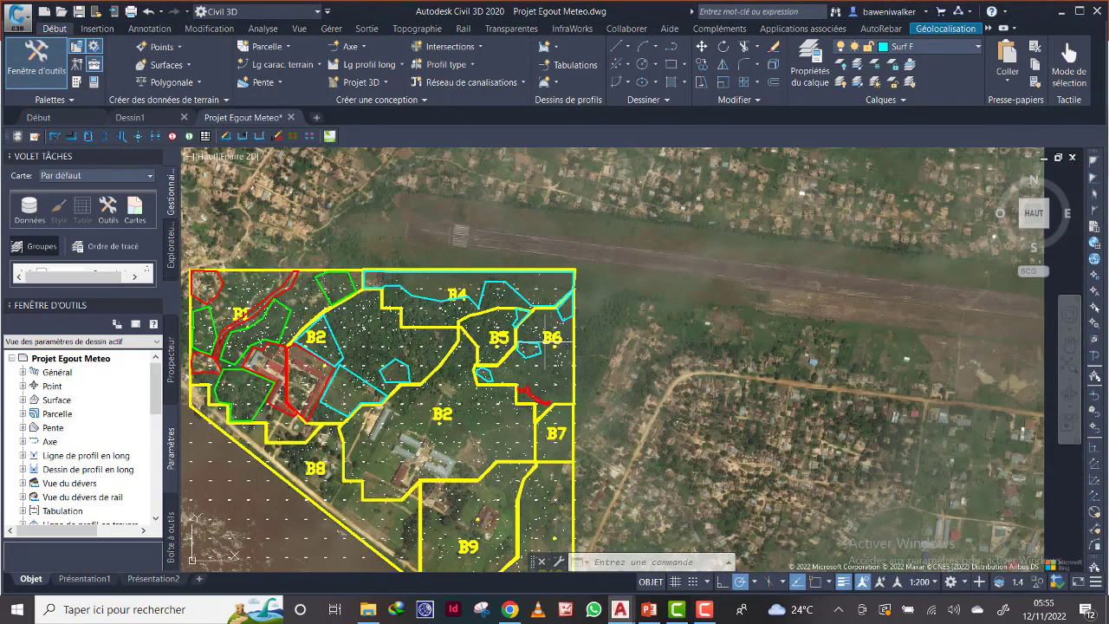
# Change the duplicate B2 label of the large central basin south of B5 to B3.
pyautogui.scroll(3, 538, 342)
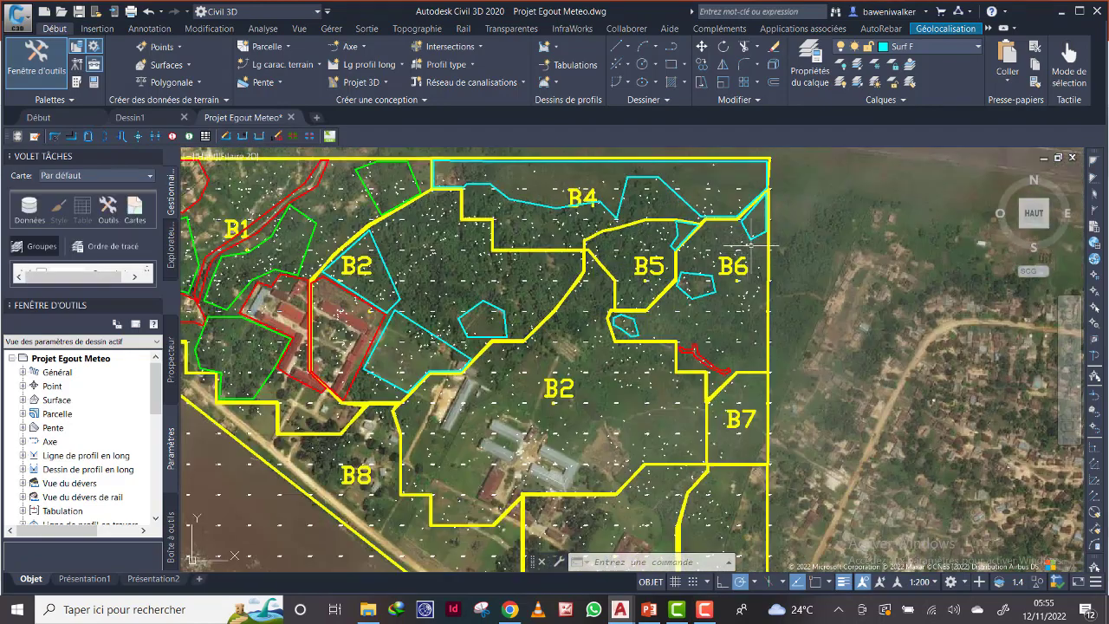
pyautogui.moveTo(612, 390)
pyautogui.mouseDown(button='middle')
pyautogui.moveTo(662, 298)
pyautogui.moveTo(600, 377)
pyautogui.moveTo(600, 394)
pyautogui.mouseUp(button='middle')
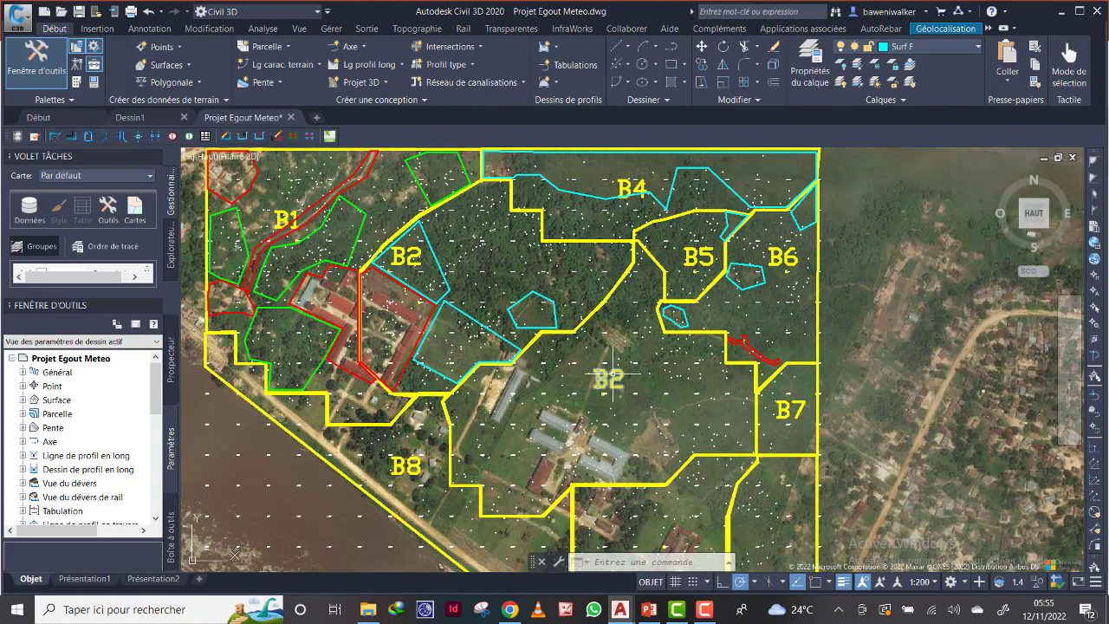
pyautogui.moveTo(693, 412); pyautogui.dragTo(688, 314, button='middle')
pyautogui.scroll(-3, 678, 335)
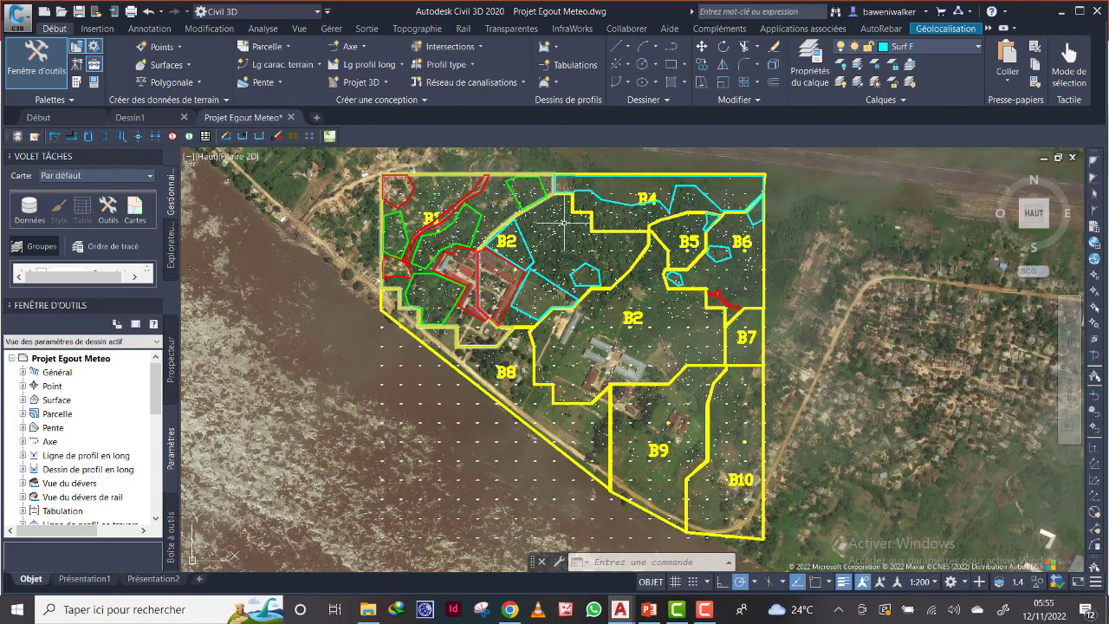
pyautogui.scroll(2, 637, 199)
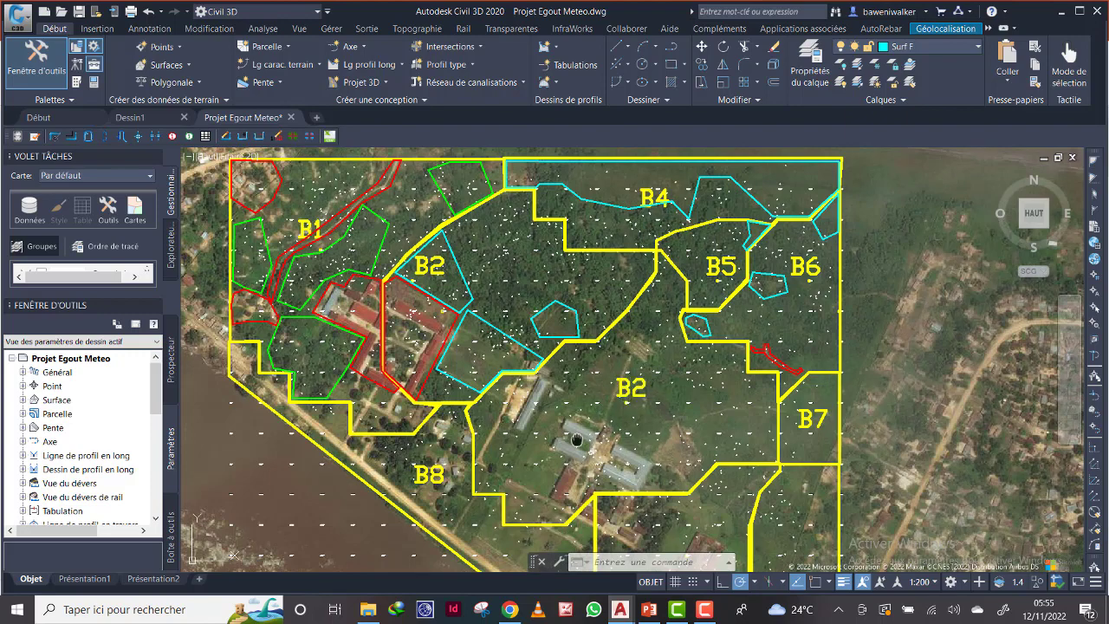
pyautogui.scroll(4, 659, 374)
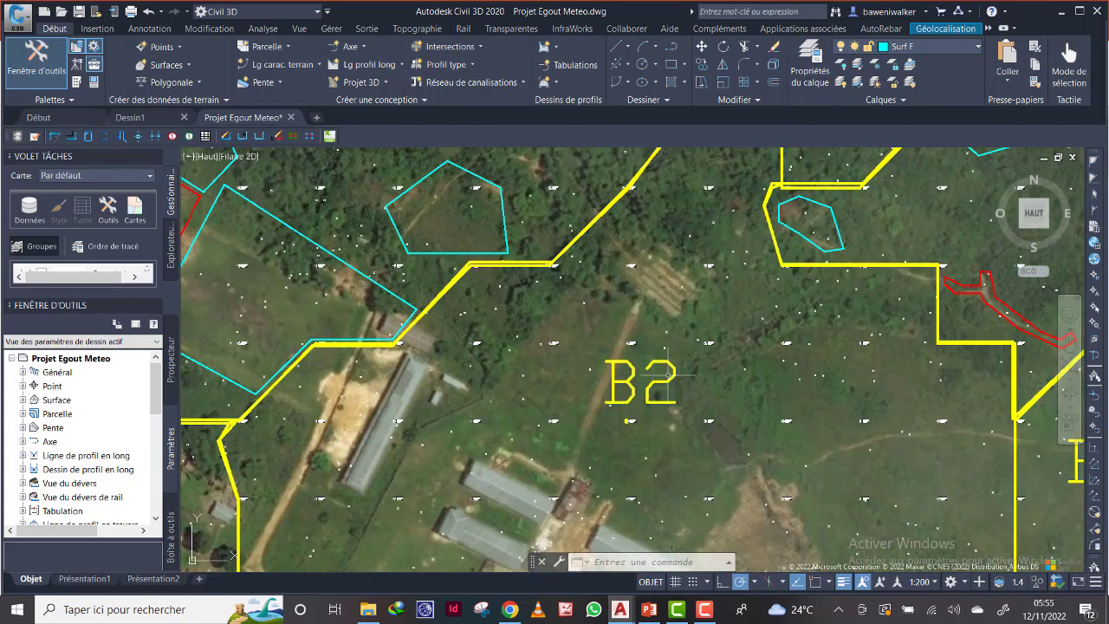
pyautogui.click(667, 375)
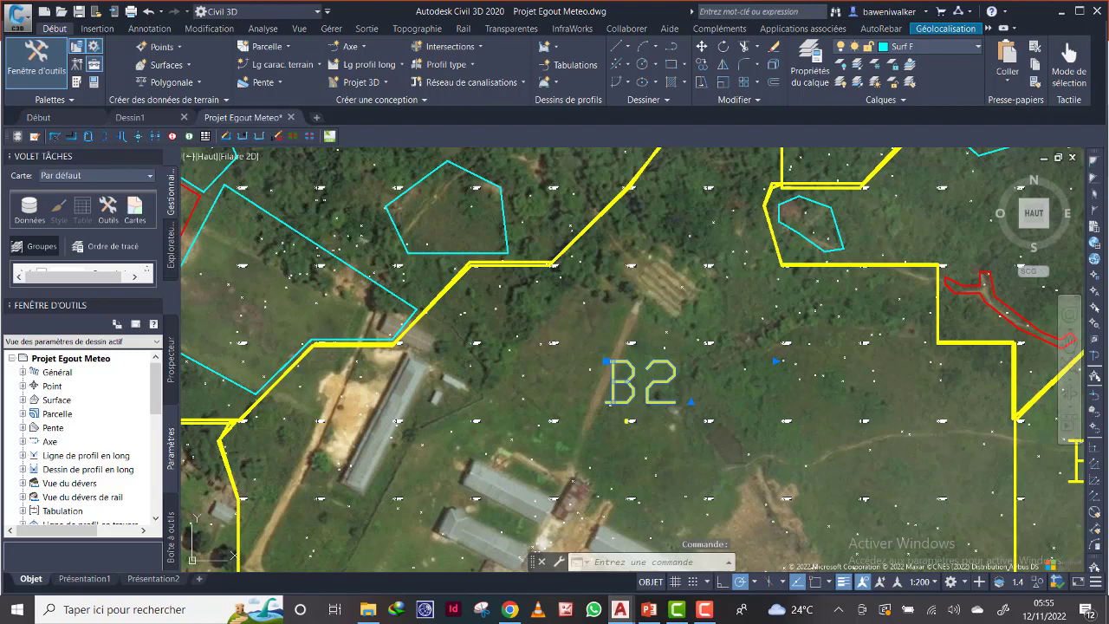
pyautogui.doubleClick(663, 382)
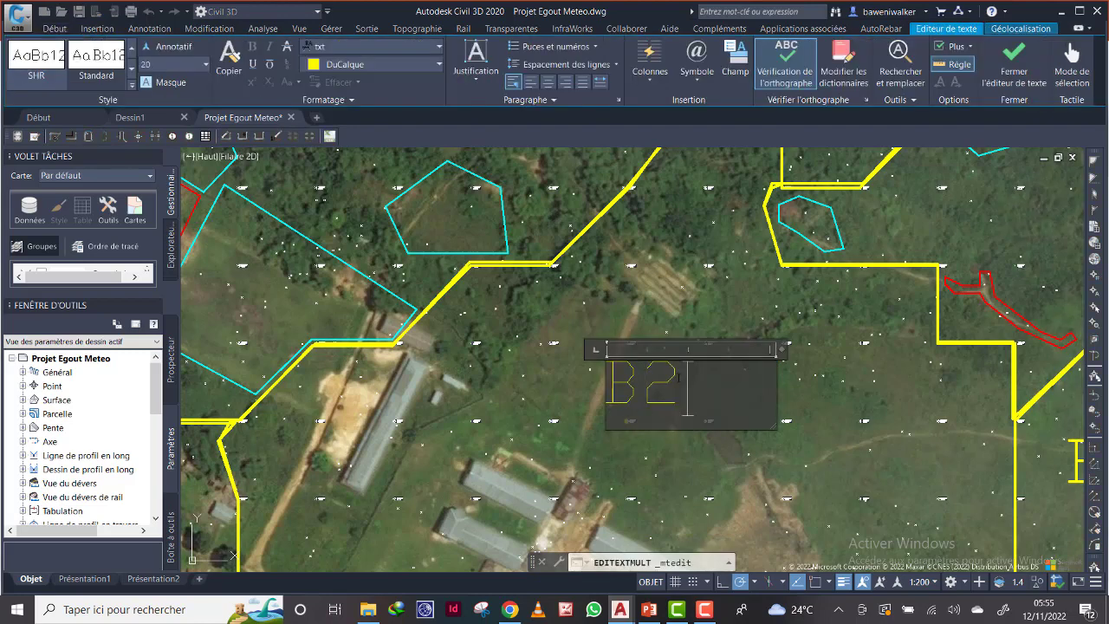
pyautogui.write('3')
pyautogui.click(653, 456)
# Examine the aerial imagery across basin B3 and its boundaries for buildings, bare ground and vegetation areas to outline.
pyautogui.scroll(-5, 624, 380)
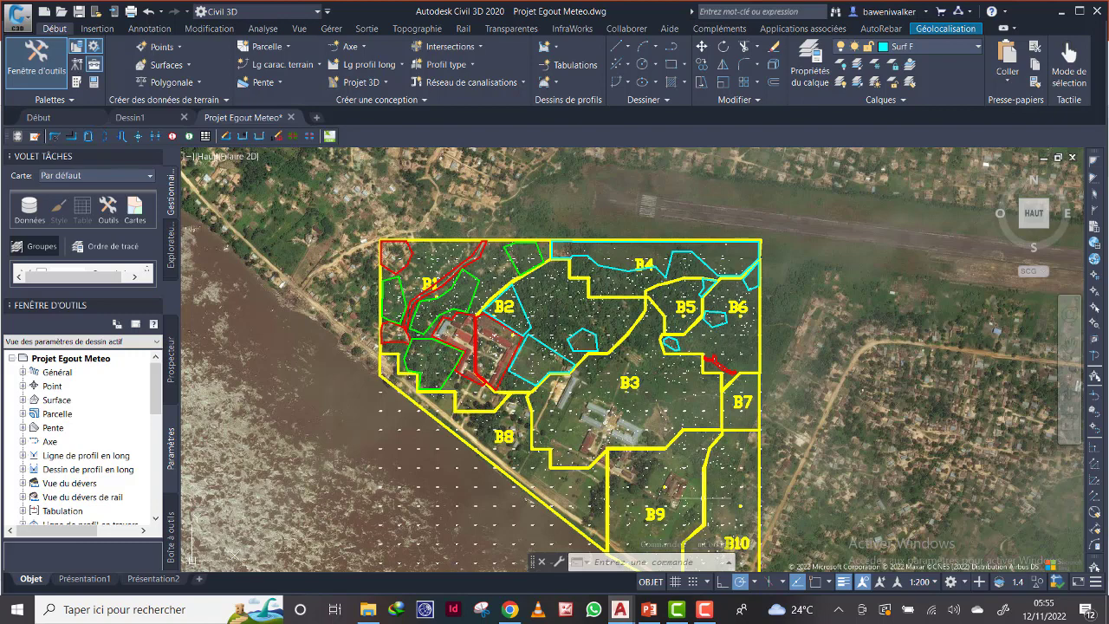
pyautogui.moveTo(192, 557); pyautogui.dragTo(196, 462, button='middle')
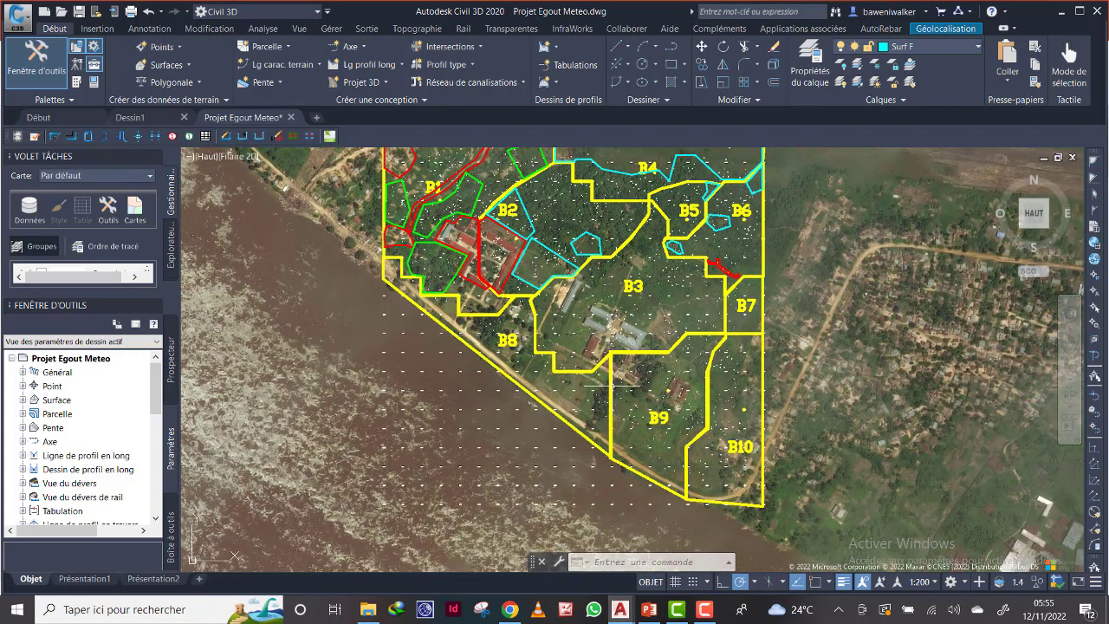
pyautogui.scroll(4, 639, 275)
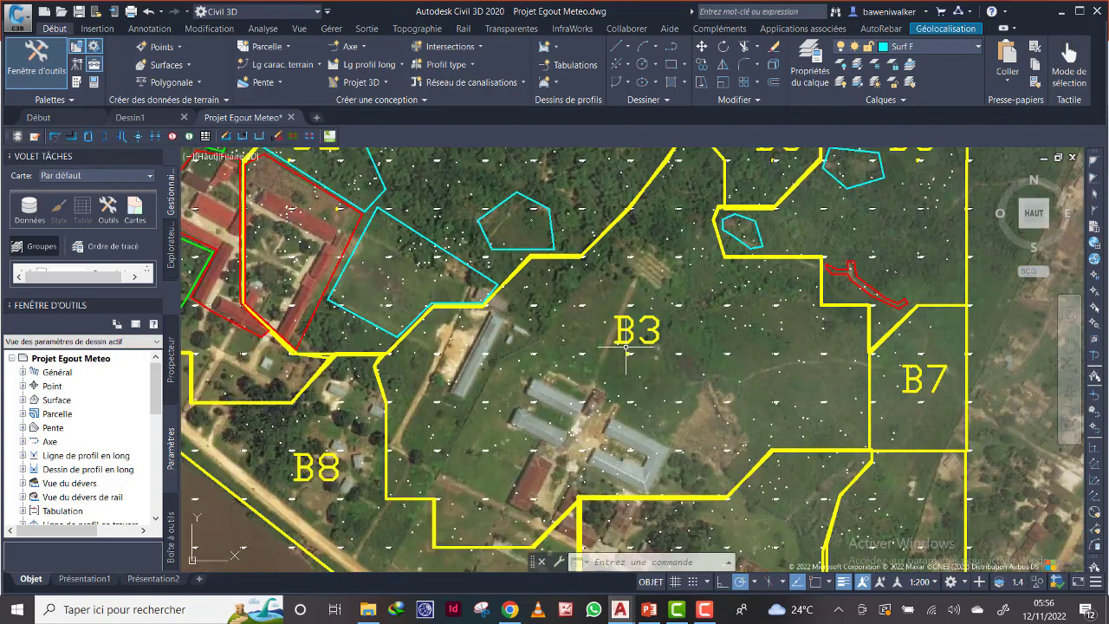
pyautogui.moveTo(626, 346); pyautogui.dragTo(614, 338, button='middle')
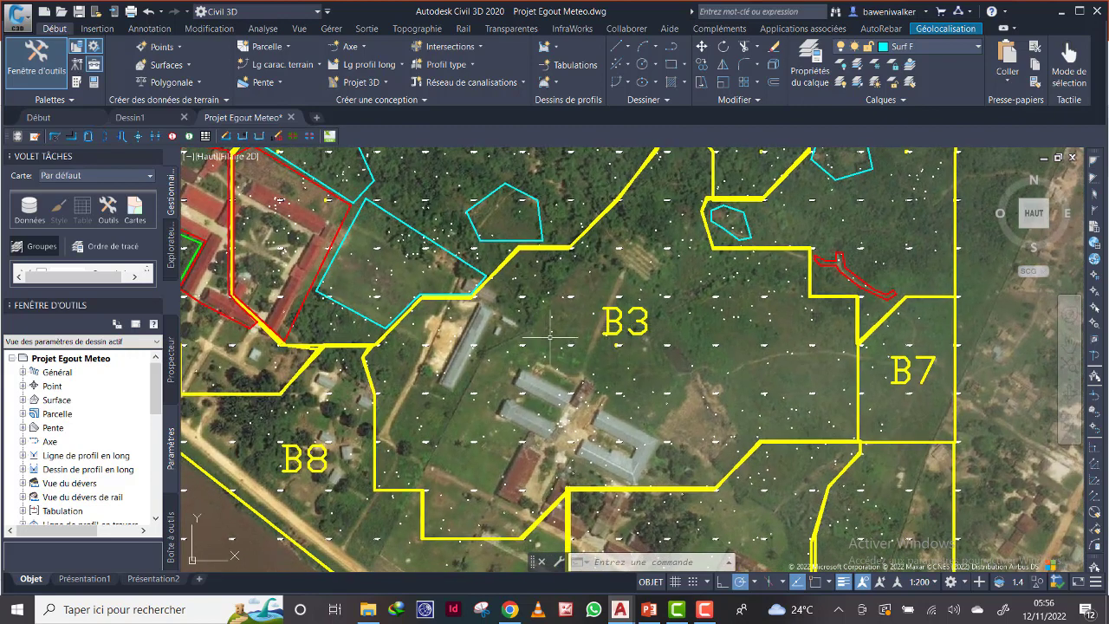
pyautogui.scroll(-2, 579, 322)
pyautogui.scroll(2, 609, 295)
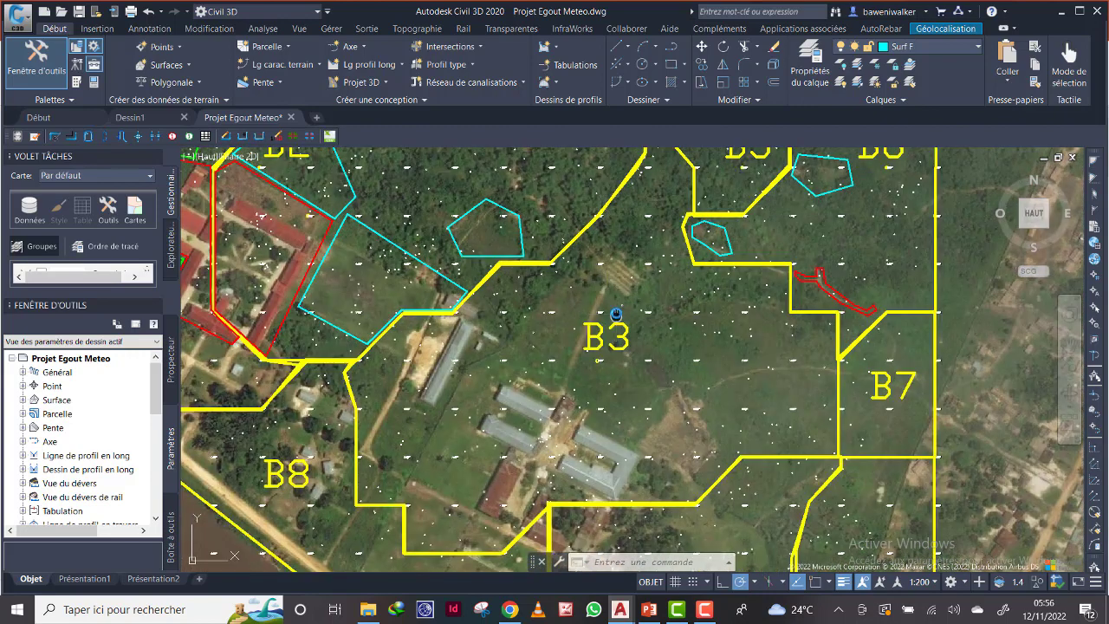
pyautogui.moveTo(616, 314); pyautogui.dragTo(625, 273, button='middle')
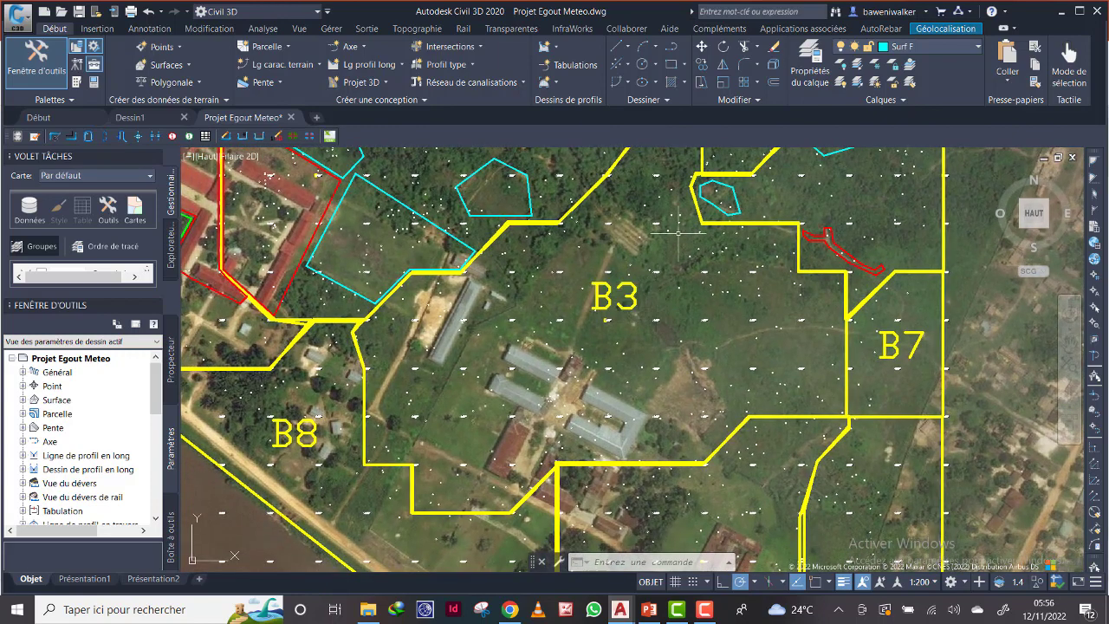
pyautogui.moveTo(679, 234); pyautogui.dragTo(682, 310, button='middle')
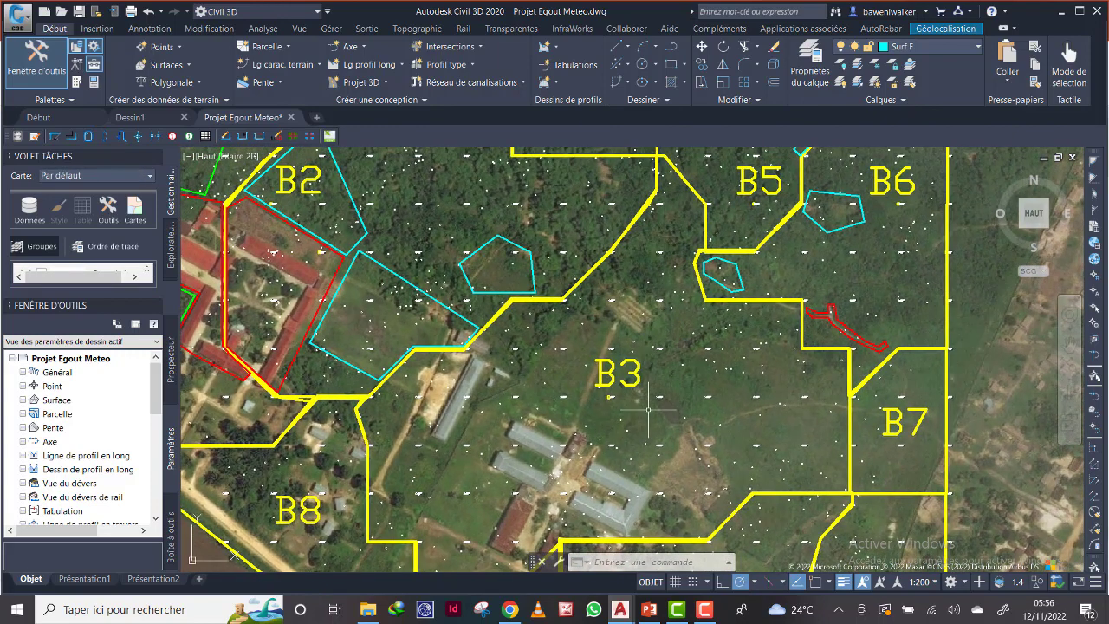
pyautogui.moveTo(649, 409); pyautogui.dragTo(651, 325, button='middle')
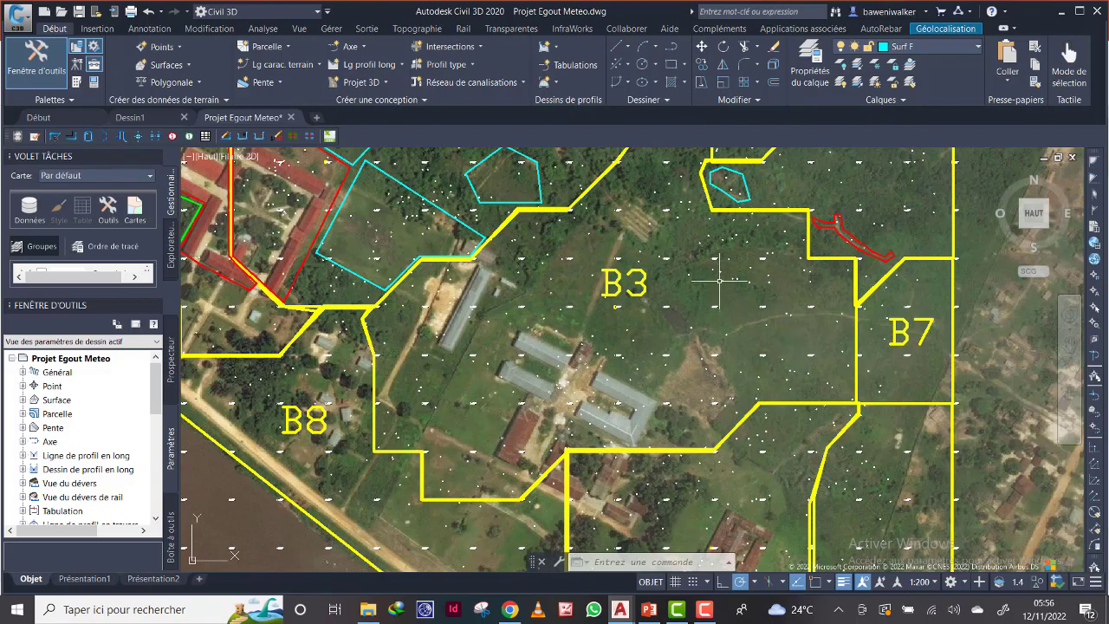
pyautogui.moveTo(719, 280); pyautogui.dragTo(715, 410, button='middle')
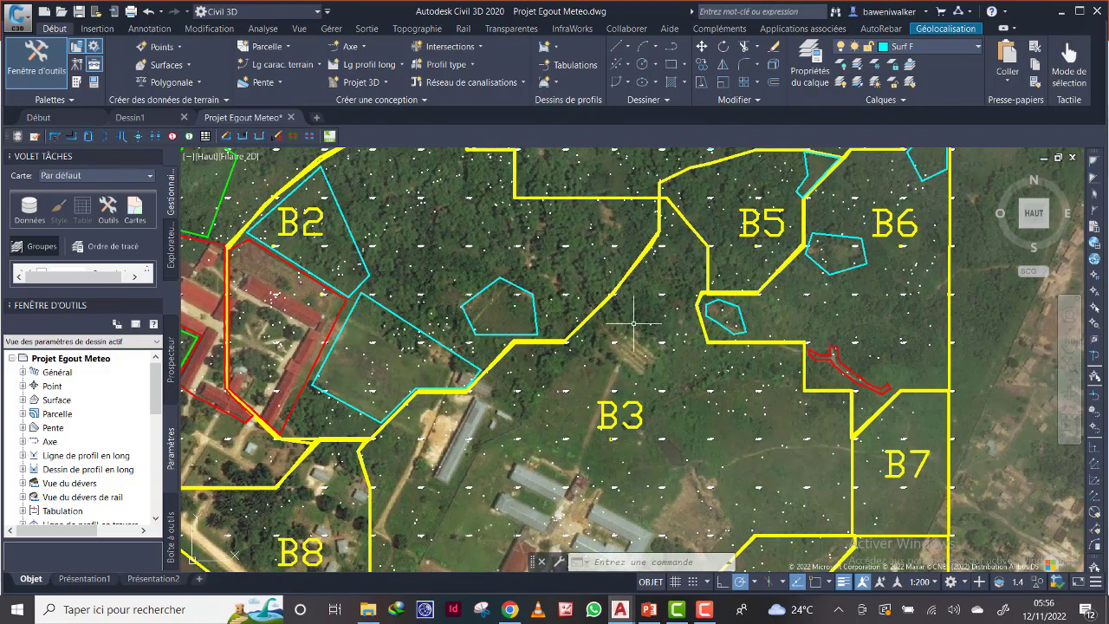
pyautogui.moveTo(598, 525); pyautogui.dragTo(606, 395, button='middle')
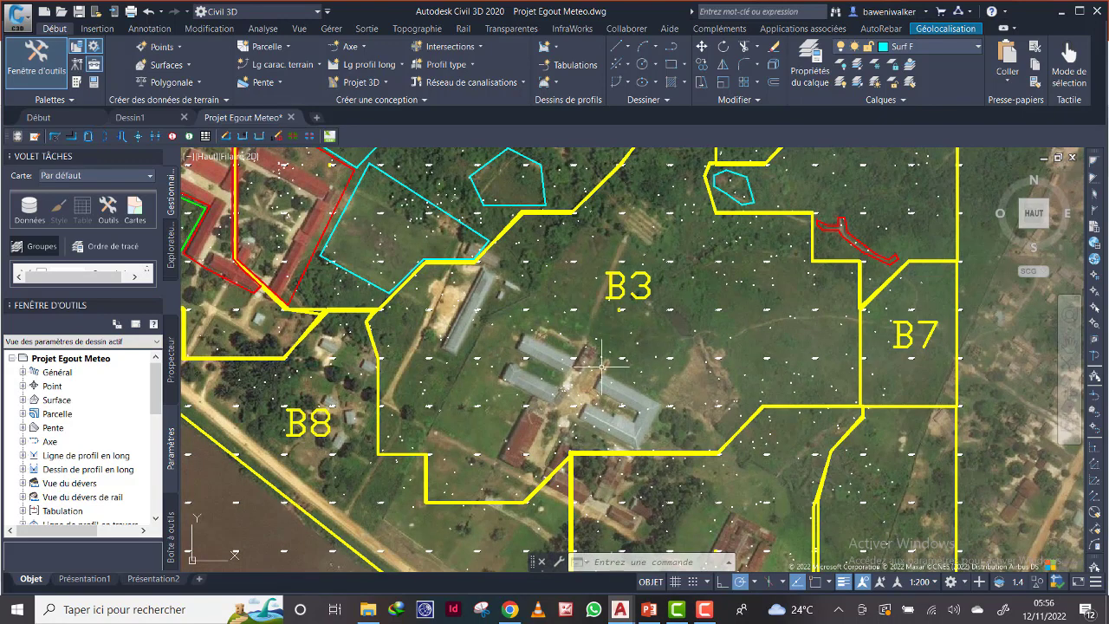
pyautogui.moveTo(666, 246); pyautogui.dragTo(630, 398, button='middle')
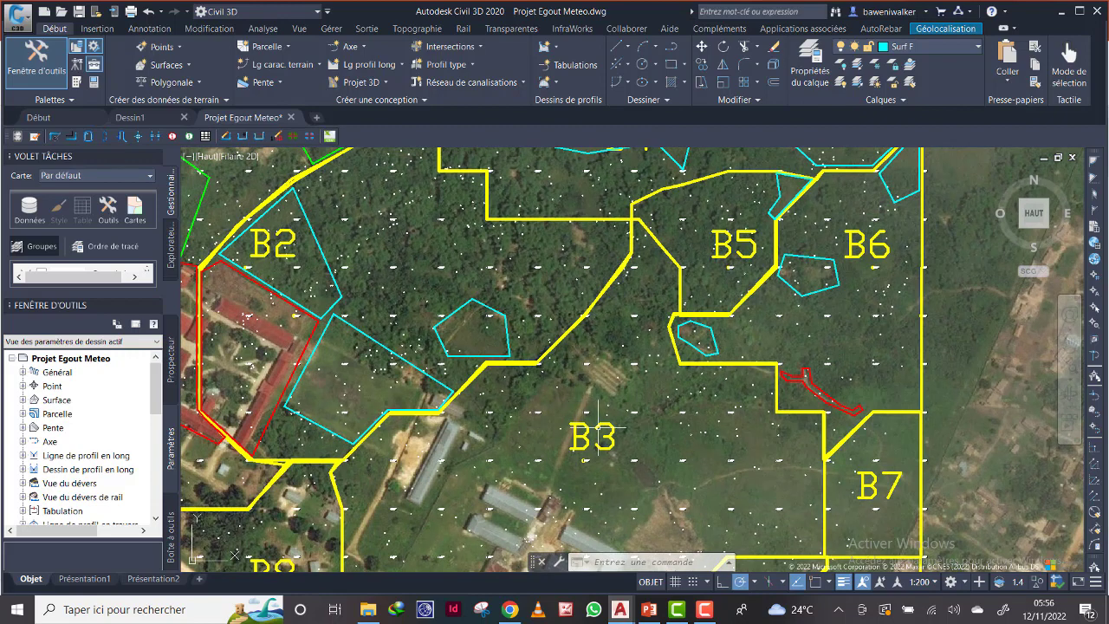
pyautogui.moveTo(499, 474); pyautogui.dragTo(503, 402, button='middle')
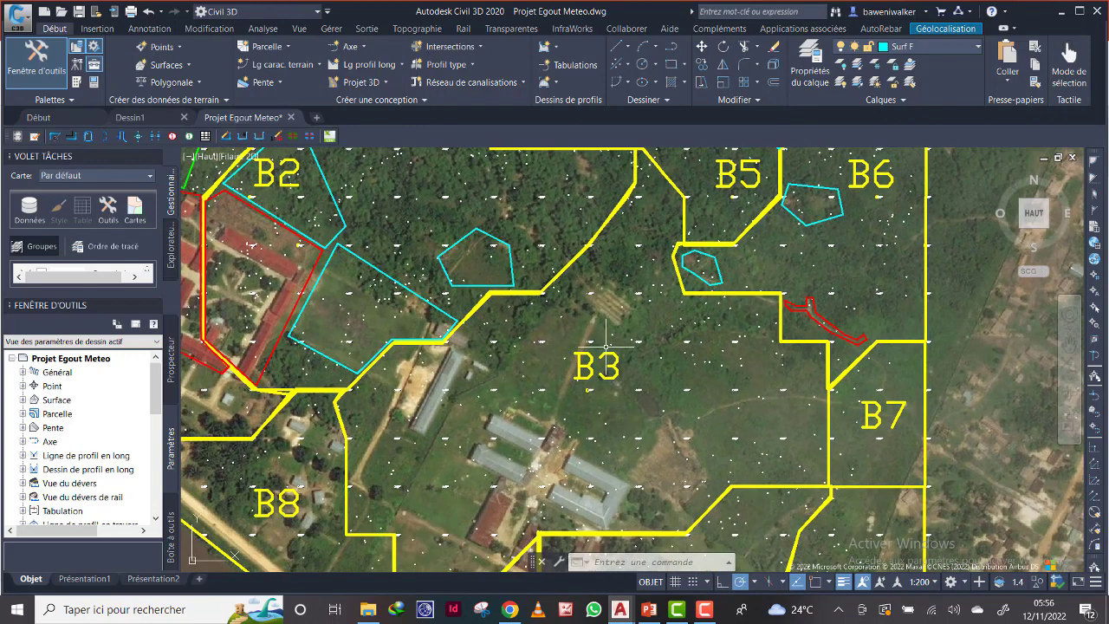
# On layer Surf Imp, trace a polyline along the western and northern edges of the building complex in southern B3.
pyautogui.moveTo(595, 405); pyautogui.dragTo(595, 343, button='middle')
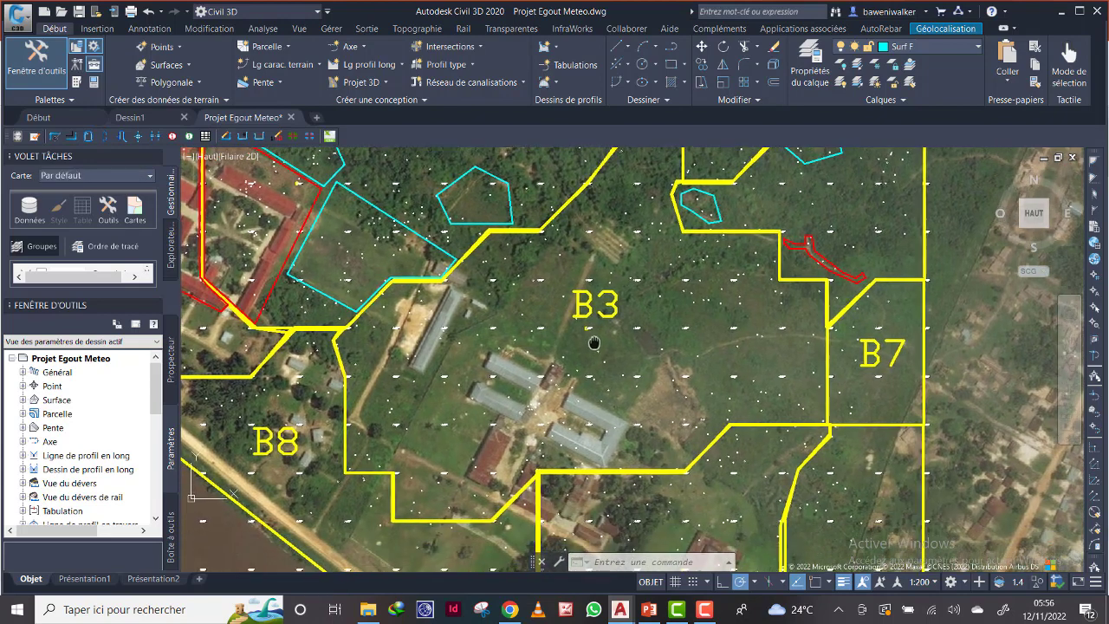
pyautogui.click(927, 46)
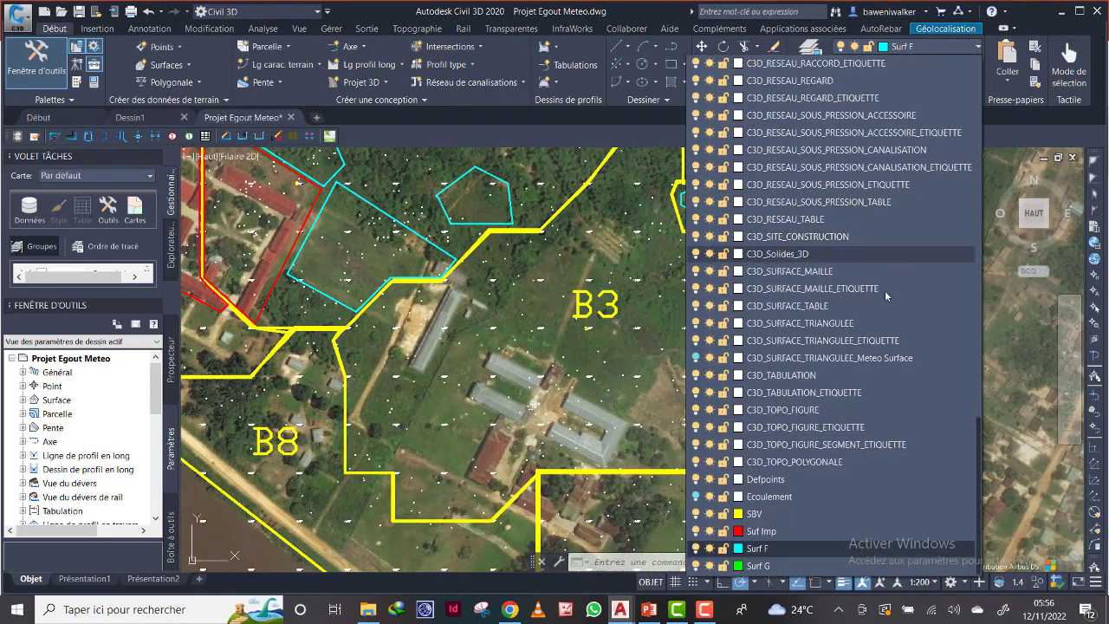
pyautogui.click(774, 536)
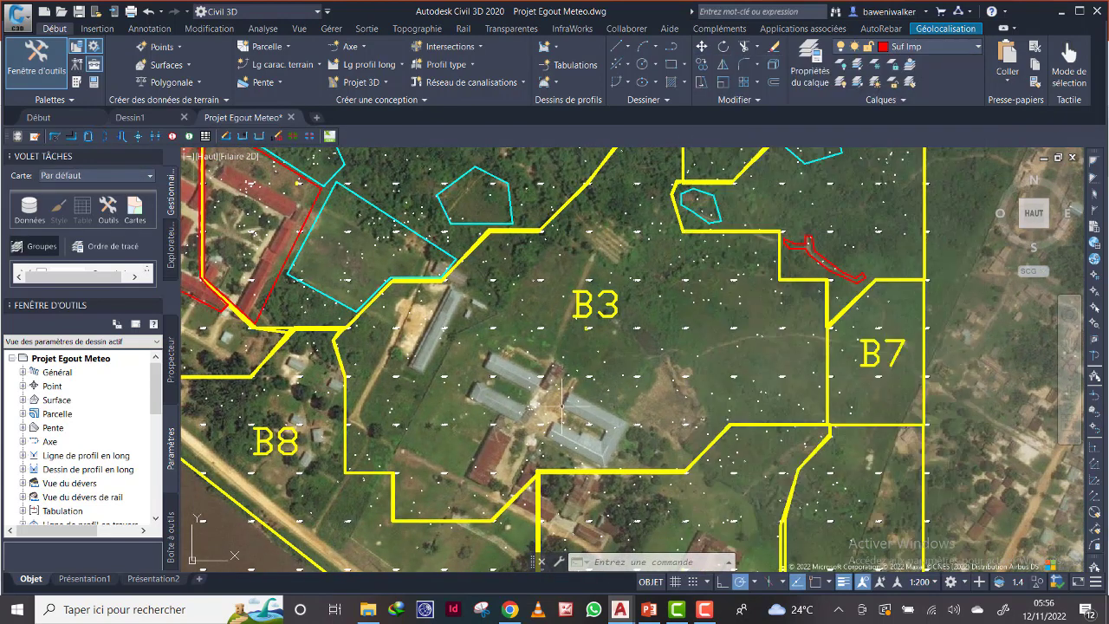
pyautogui.click(663, 57)
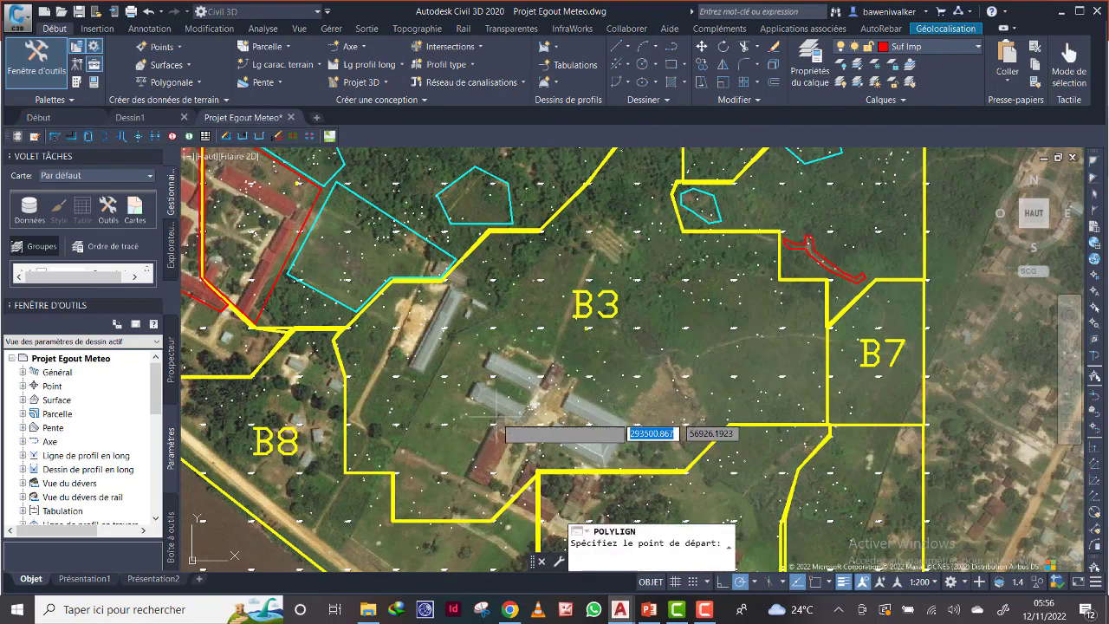
pyautogui.click(492, 507)
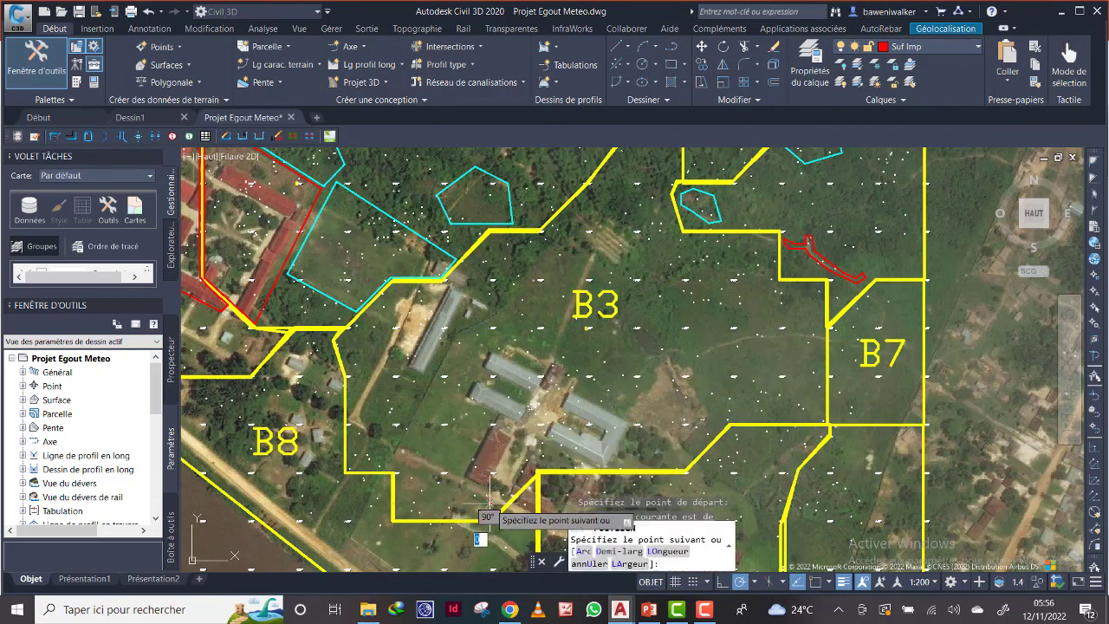
pyautogui.click(457, 482)
pyautogui.click(490, 424)
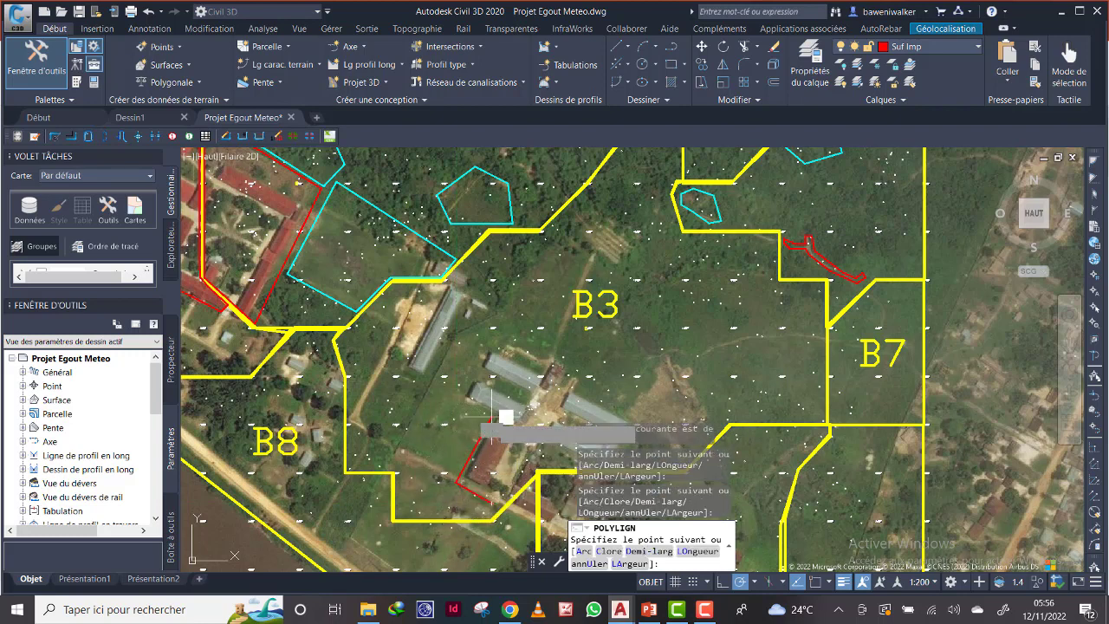
pyautogui.click(459, 397)
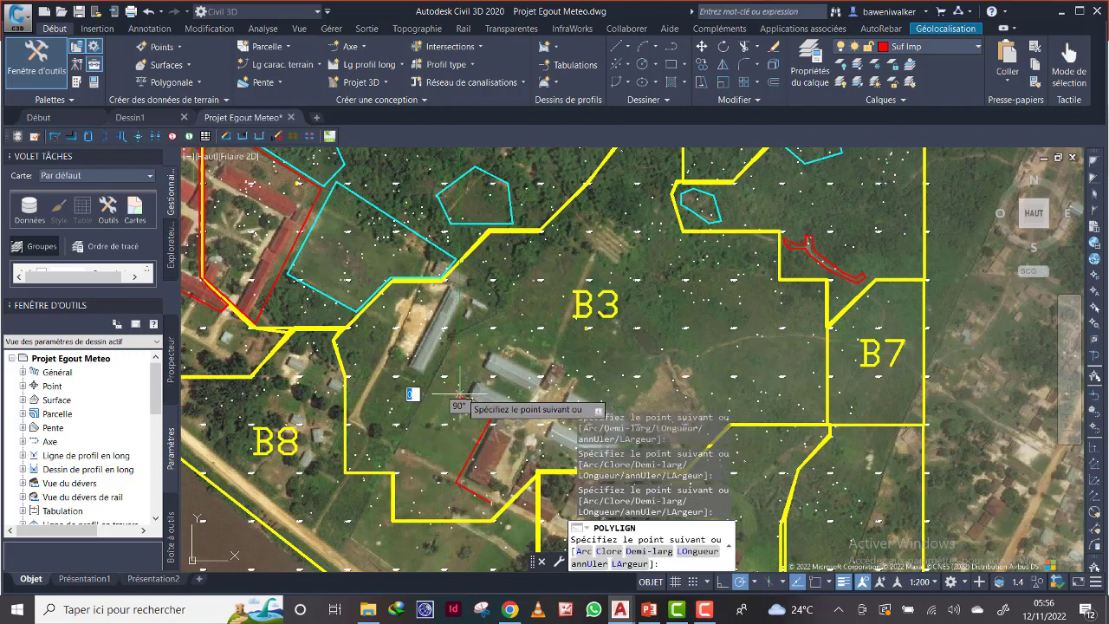
pyautogui.click(492, 343)
pyautogui.click(556, 362)
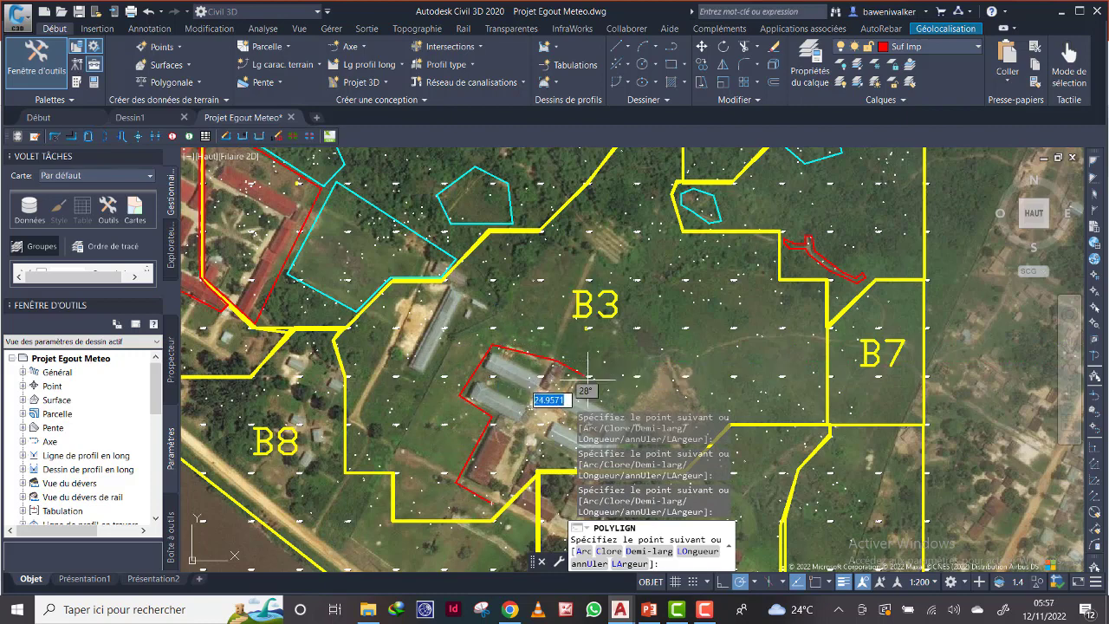
# Continue the outline around the bare ground east of the buildings and back along B3's southern boundary, closing the polyline.
pyautogui.scroll(-2, 559, 372)
pyautogui.scroll(1, 570, 399)
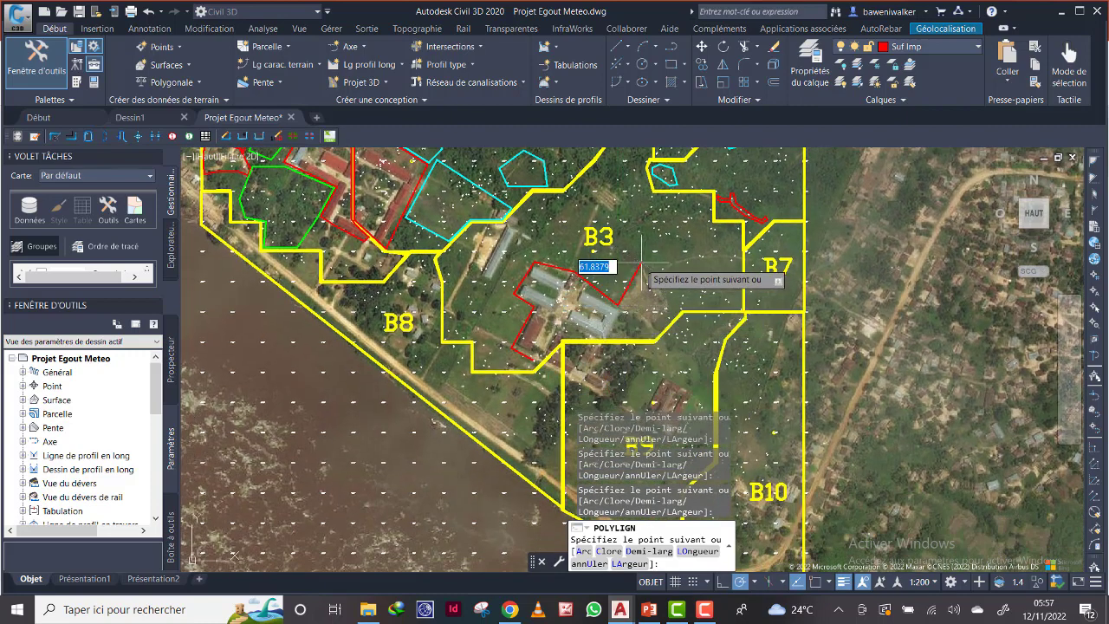
pyautogui.click(642, 262)
pyautogui.click(667, 286)
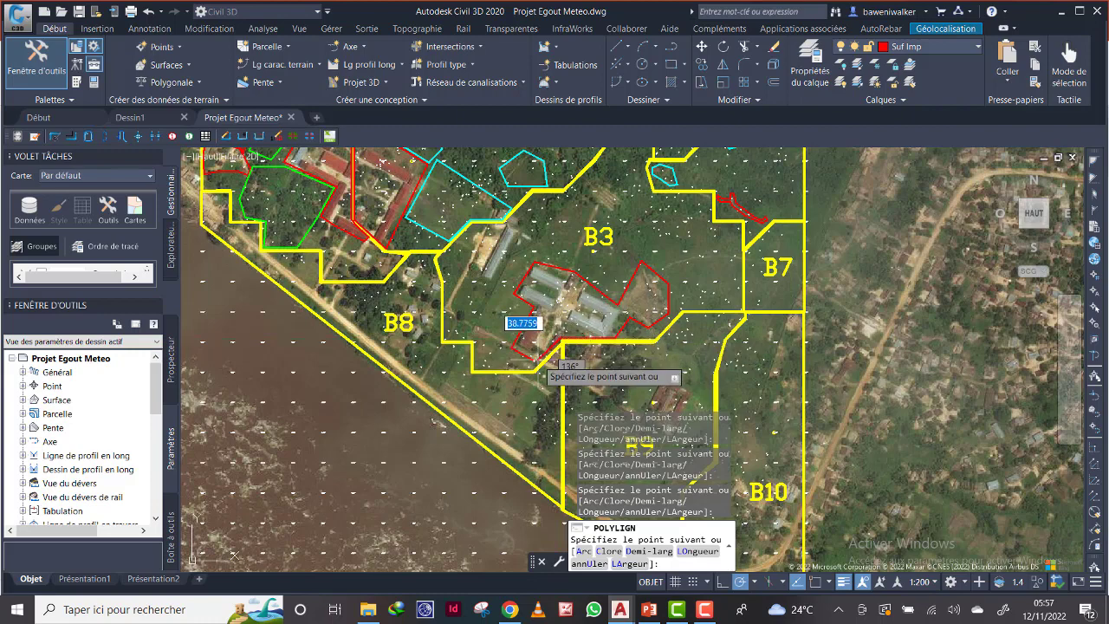
pyautogui.rightClick(540, 358)
pyautogui.click(595, 426)
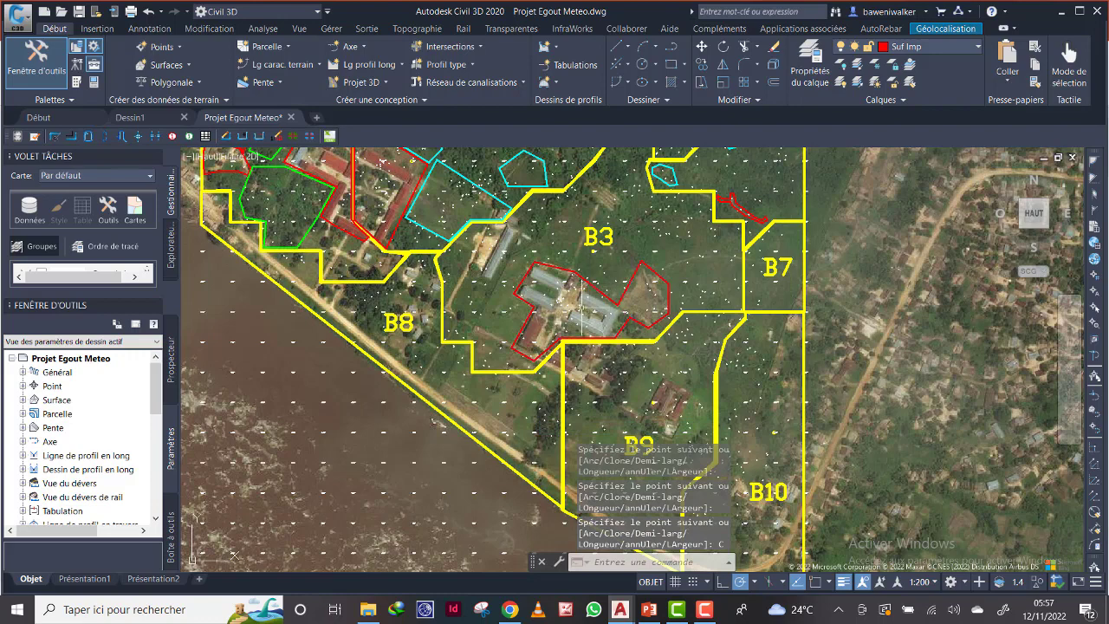
# Outline the long building, its bare yard and the adjoining access track in northwestern B3 with a closed polyline on Surf Imp.
pyautogui.moveTo(548, 266); pyautogui.dragTo(559, 332, button='middle')
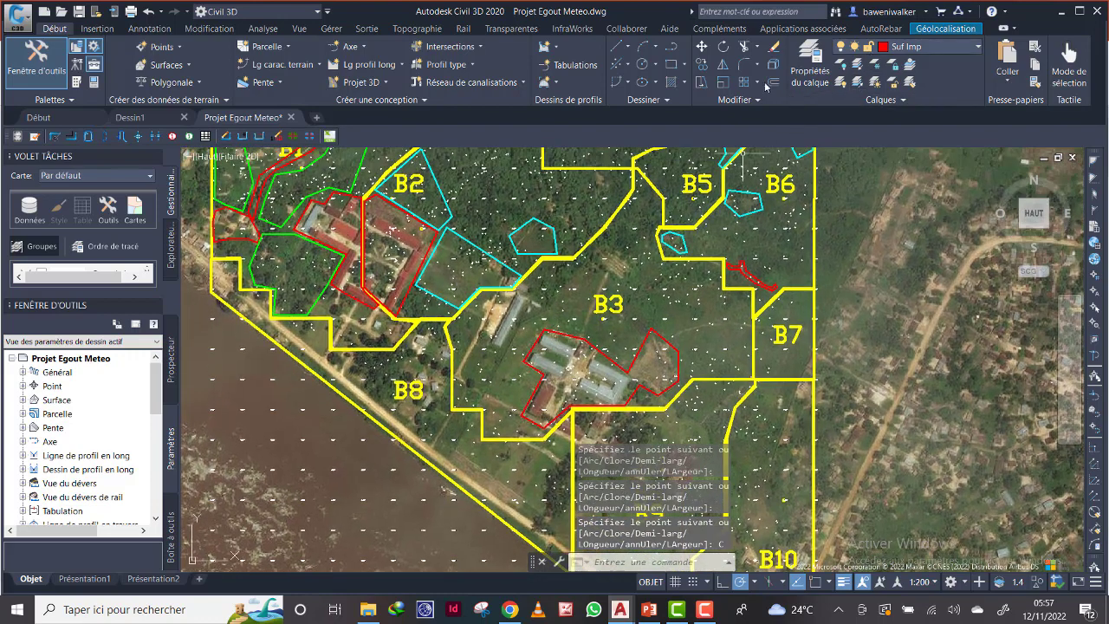
pyautogui.click(669, 48)
pyautogui.scroll(2, 486, 312)
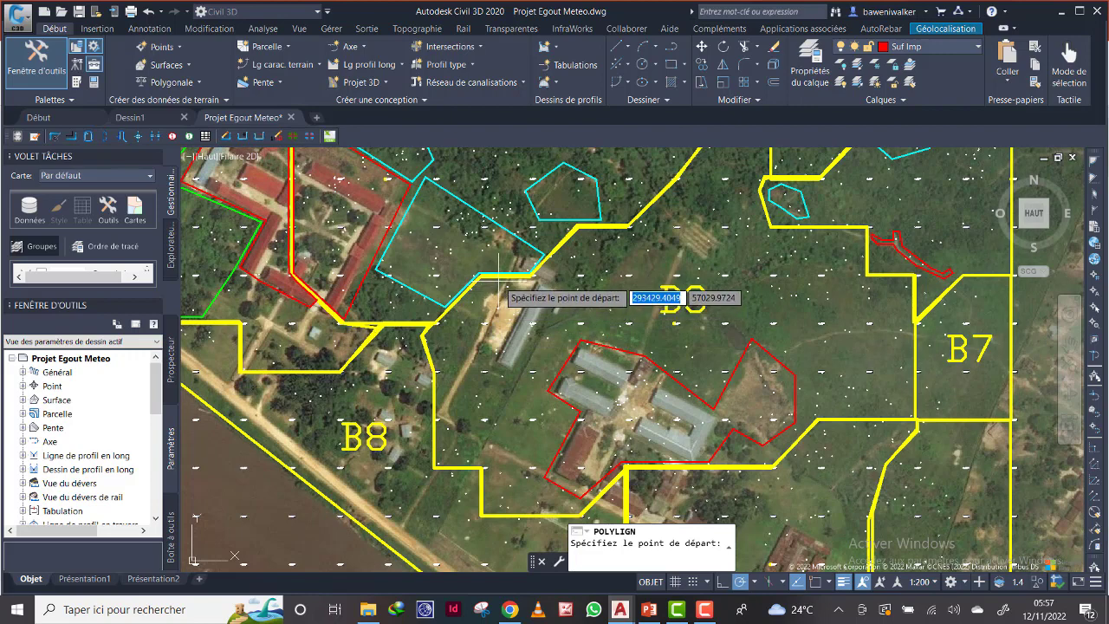
pyautogui.click(499, 279)
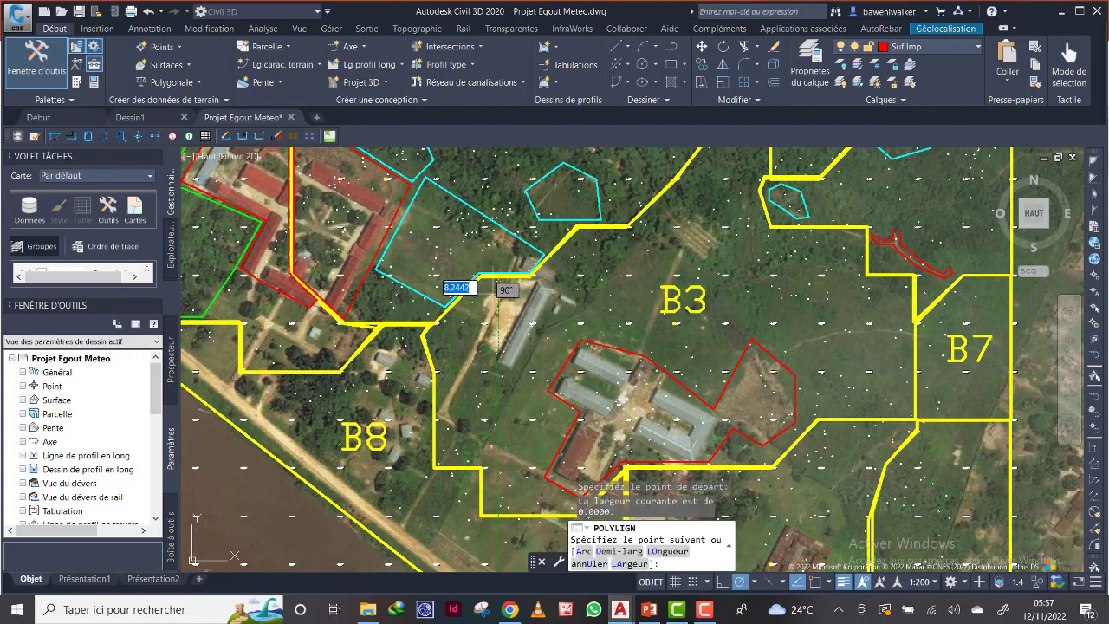
pyautogui.click(437, 413)
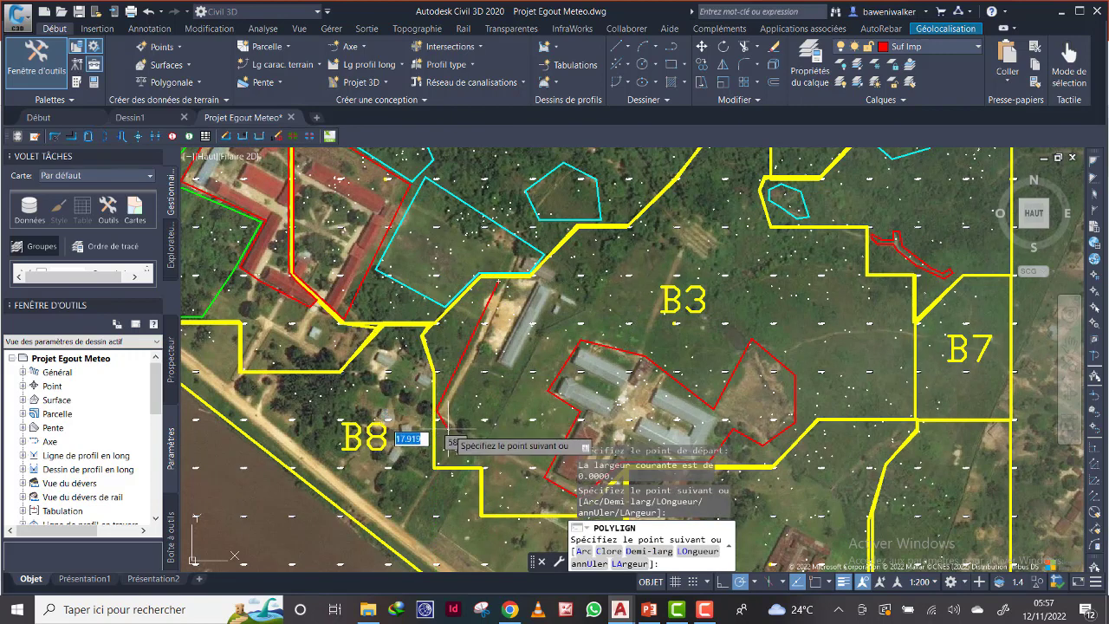
pyautogui.click(462, 430)
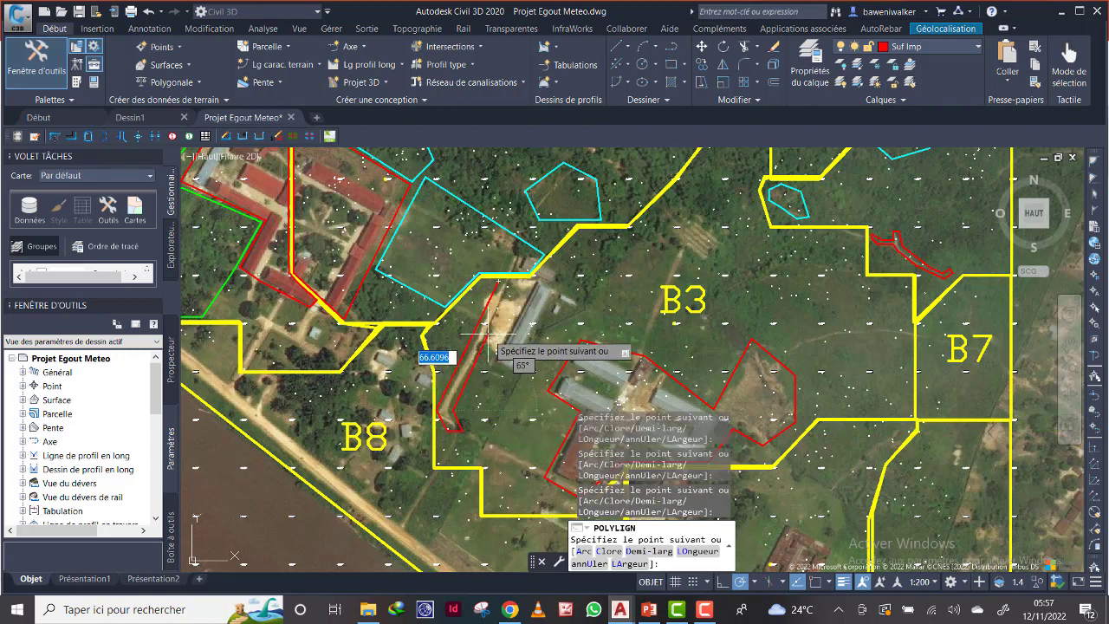
pyautogui.click(503, 374)
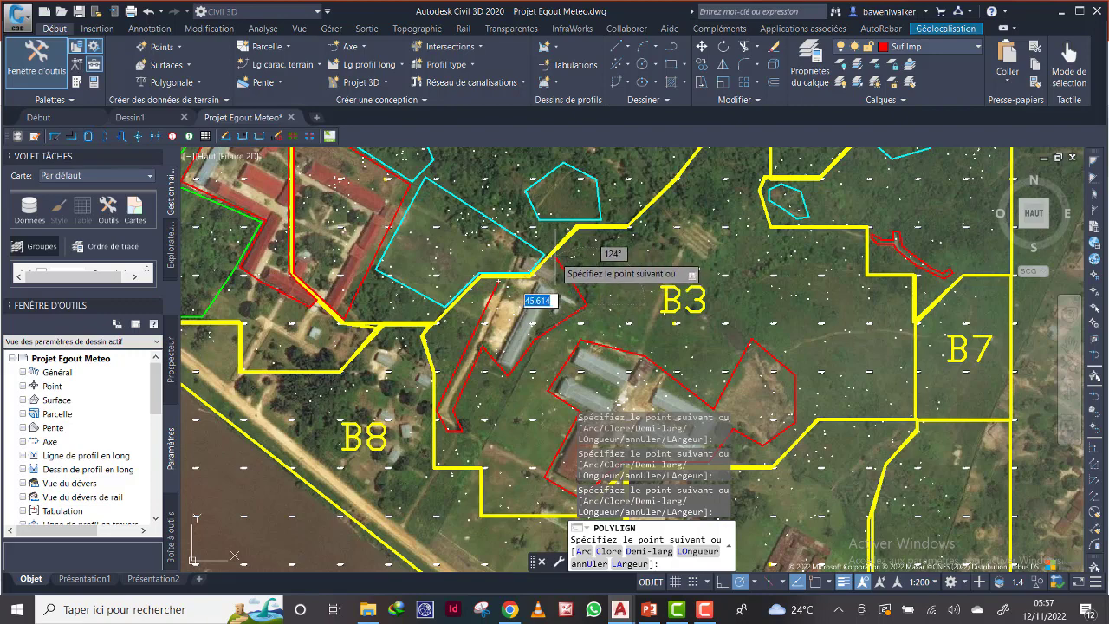
pyautogui.scroll(3, 537, 258)
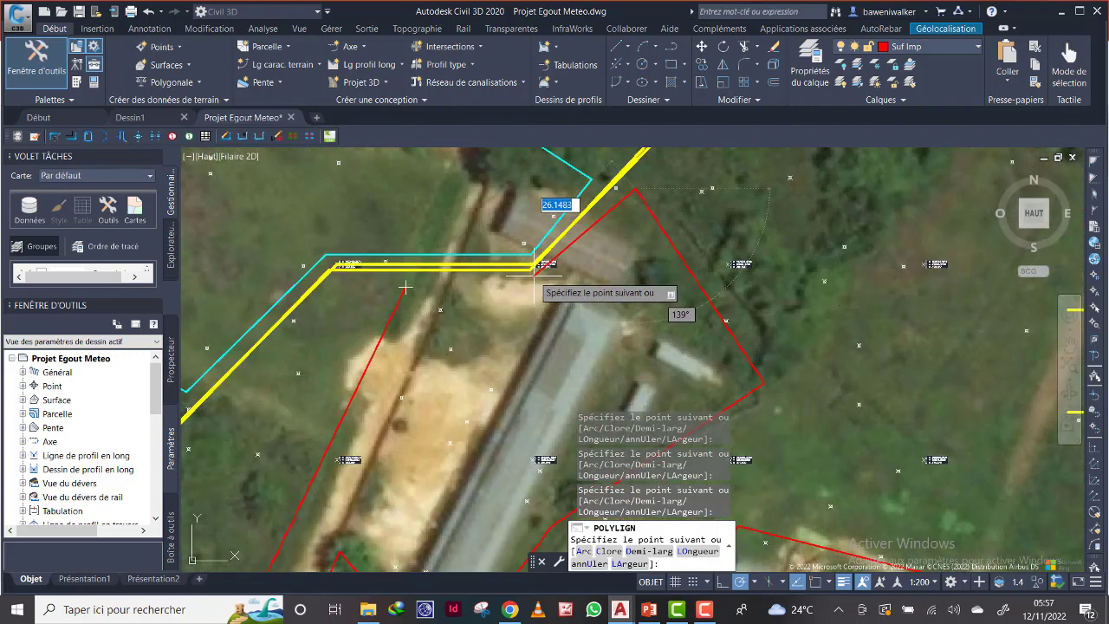
pyautogui.rightClick(483, 283)
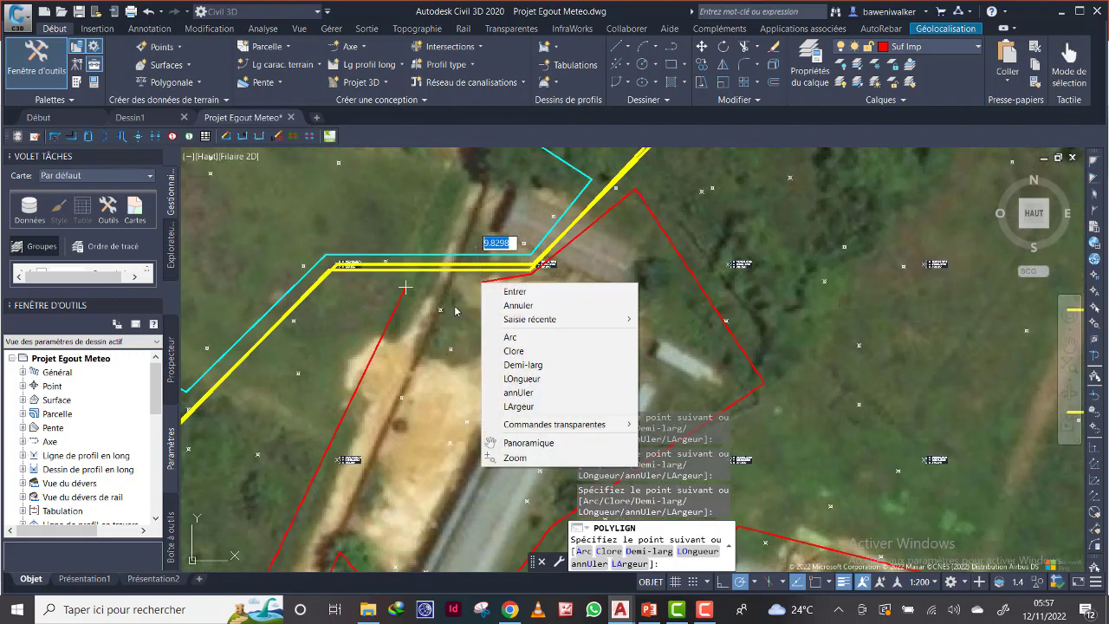
pyautogui.click(513, 351)
# Outline the small bare plot in northern B3 and the narrow path running south from it to the building complex as one closed polyline.
pyautogui.scroll(-6, 524, 357)
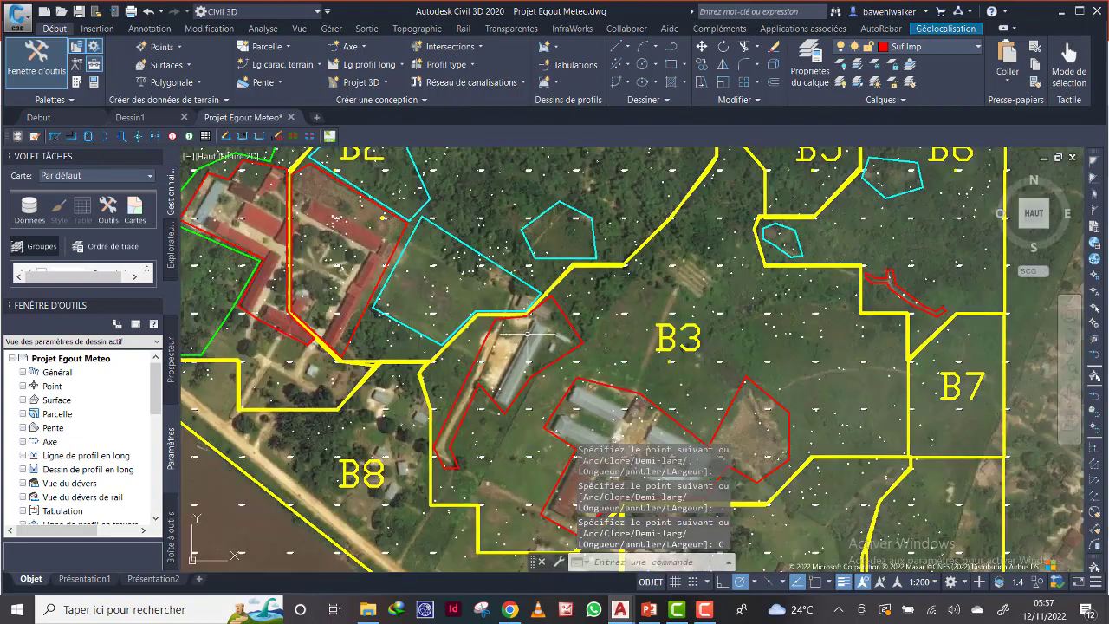
pyautogui.scroll(4, 527, 361)
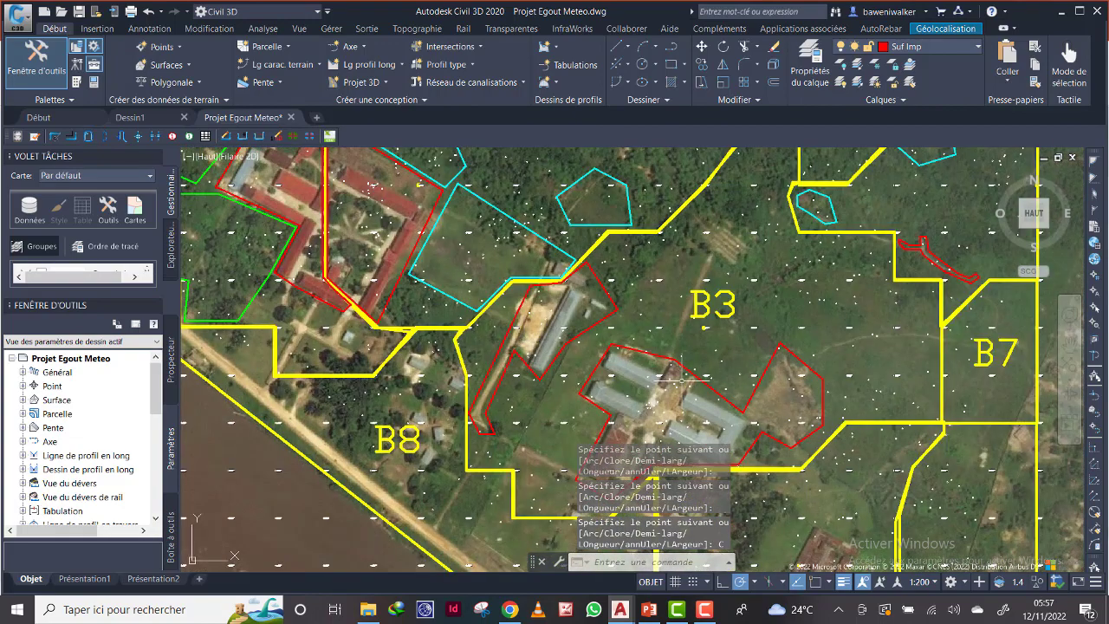
pyautogui.scroll(-2, 700, 395)
pyautogui.moveTo(683, 292); pyautogui.dragTo(556, 280, button='middle')
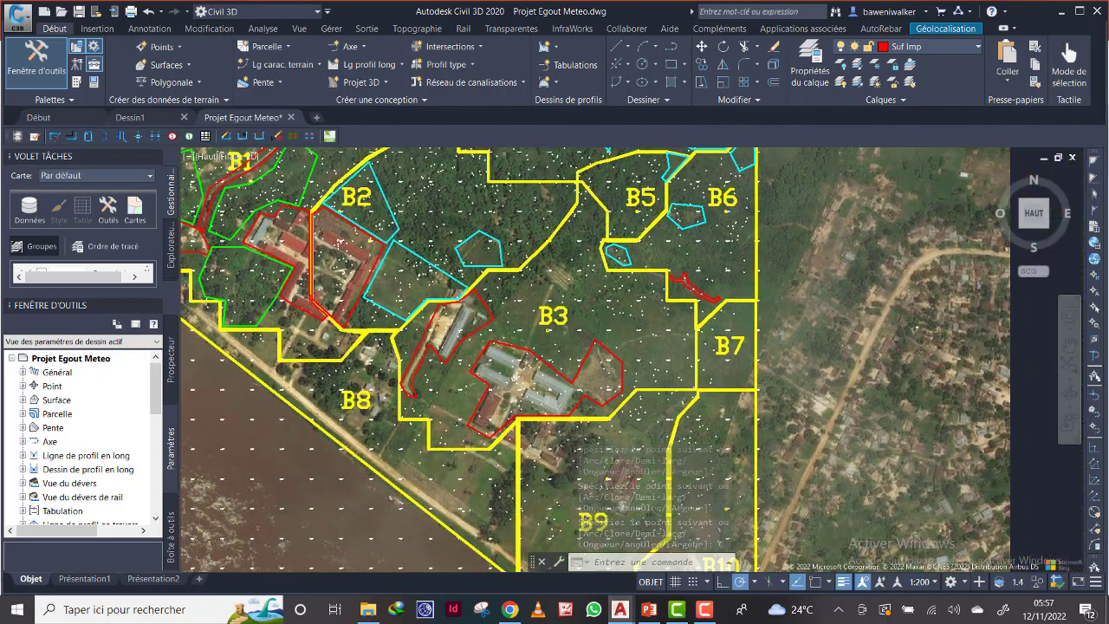
pyautogui.scroll(2, 558, 279)
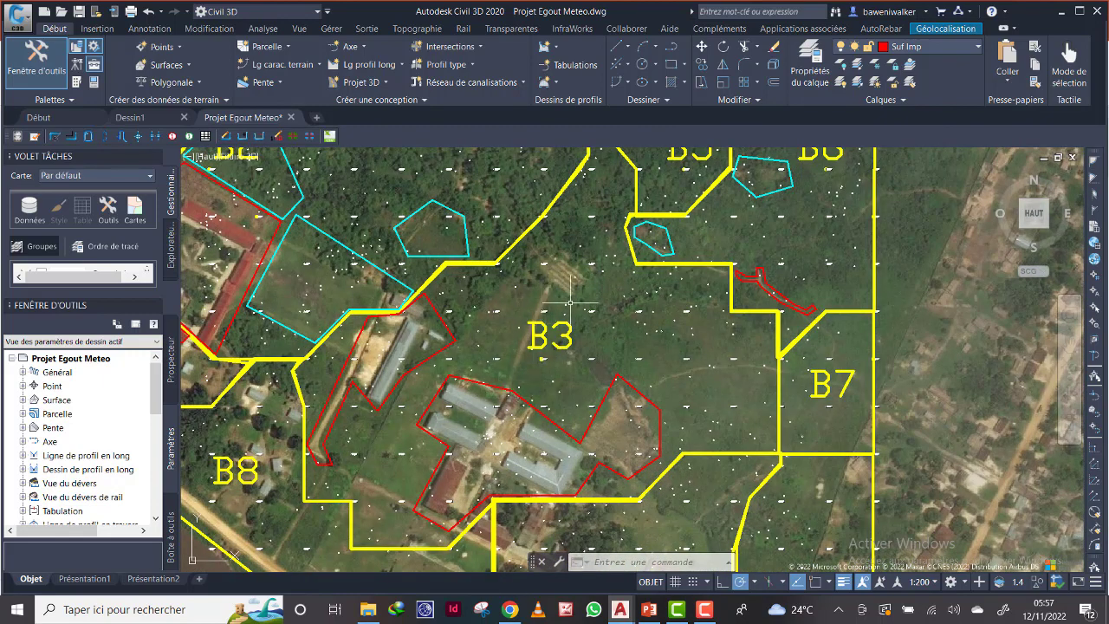
pyautogui.moveTo(592, 309); pyautogui.dragTo(565, 350, button='middle')
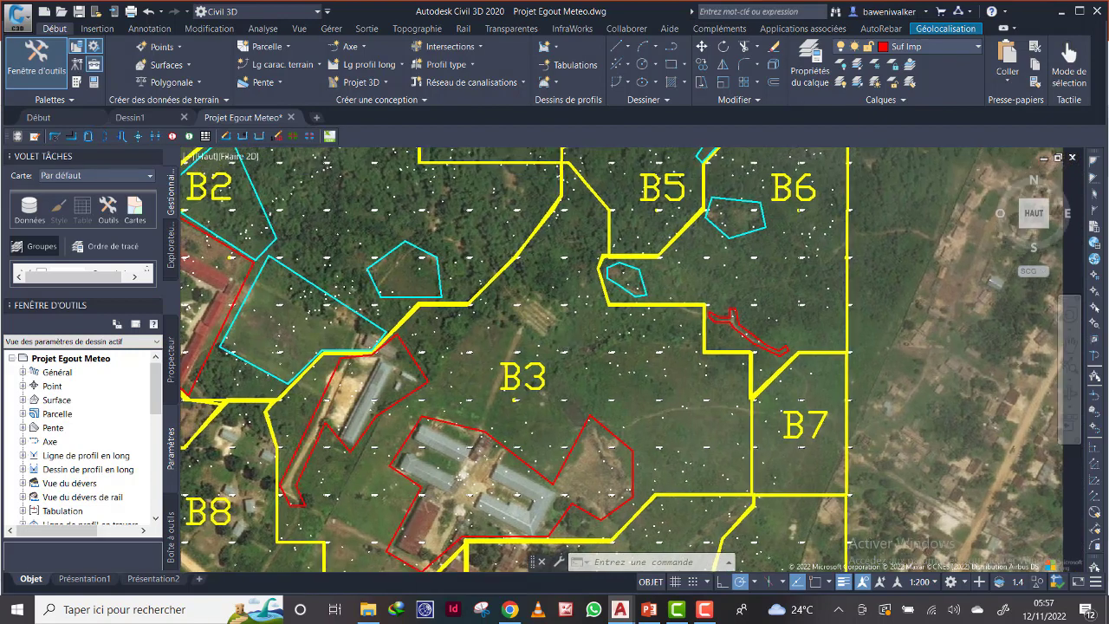
pyautogui.click(671, 48)
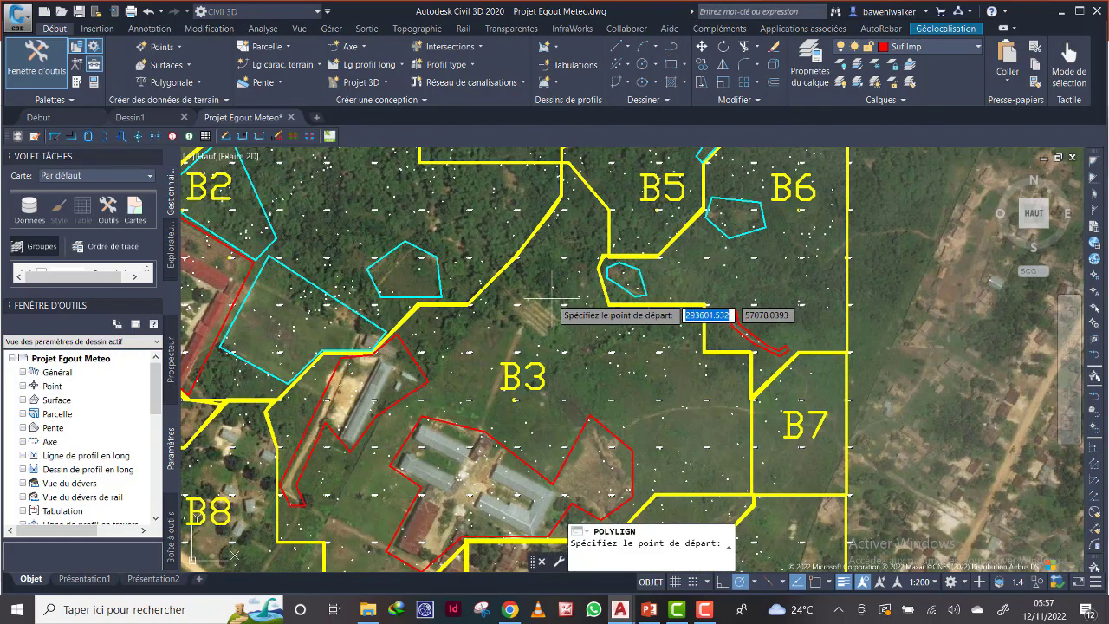
pyautogui.click(504, 303)
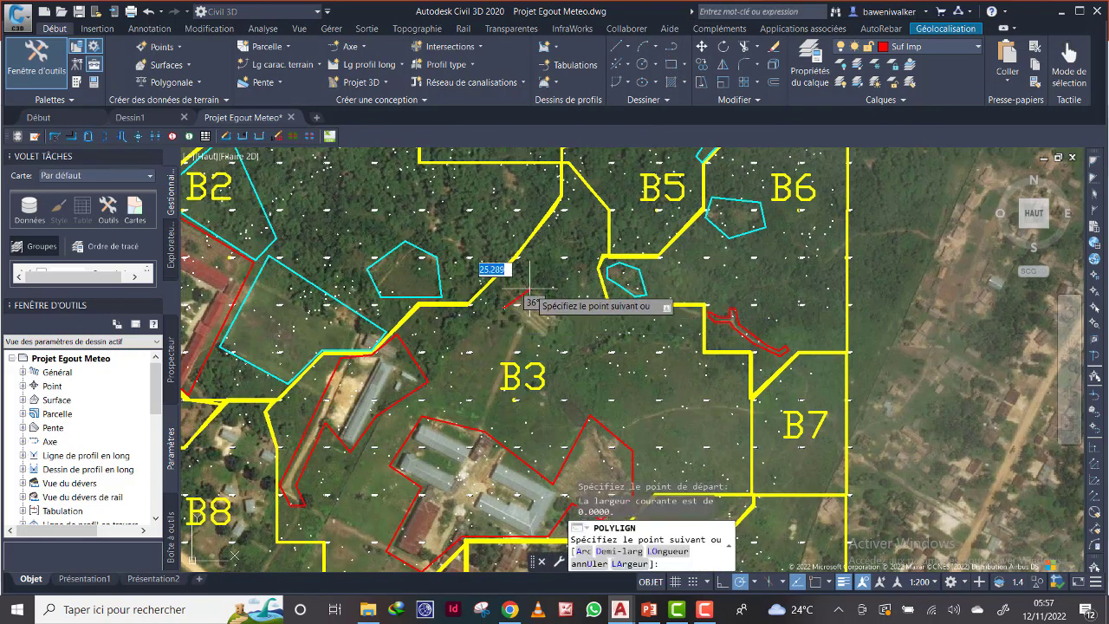
pyautogui.click(529, 287)
pyautogui.click(565, 317)
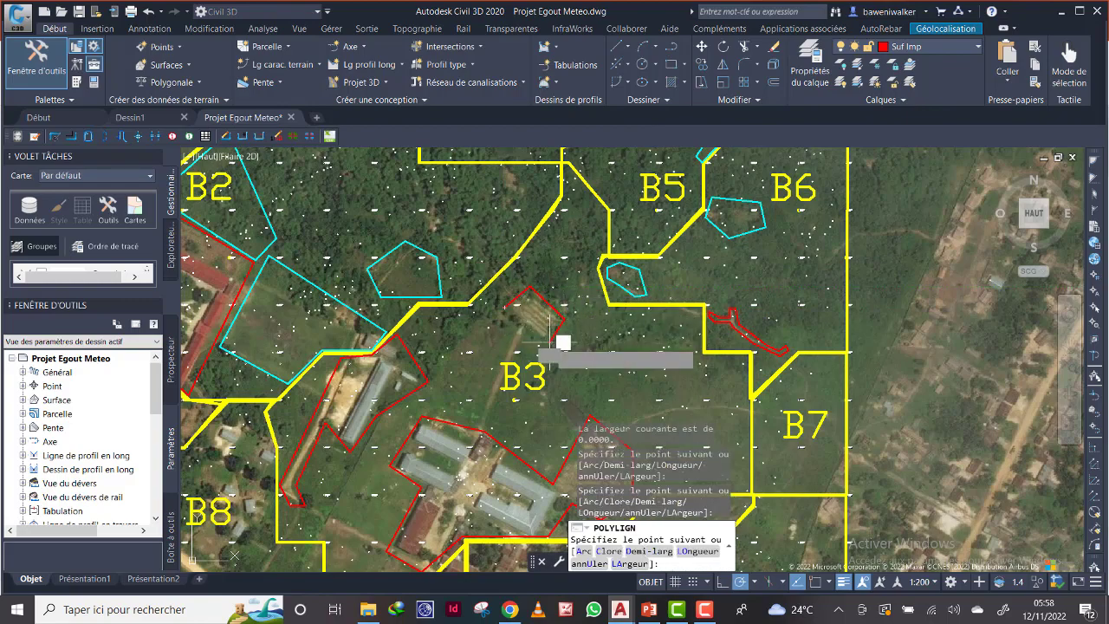
pyautogui.scroll(-2, 516, 368)
pyautogui.moveTo(501, 470); pyautogui.dragTo(512, 394, button='middle')
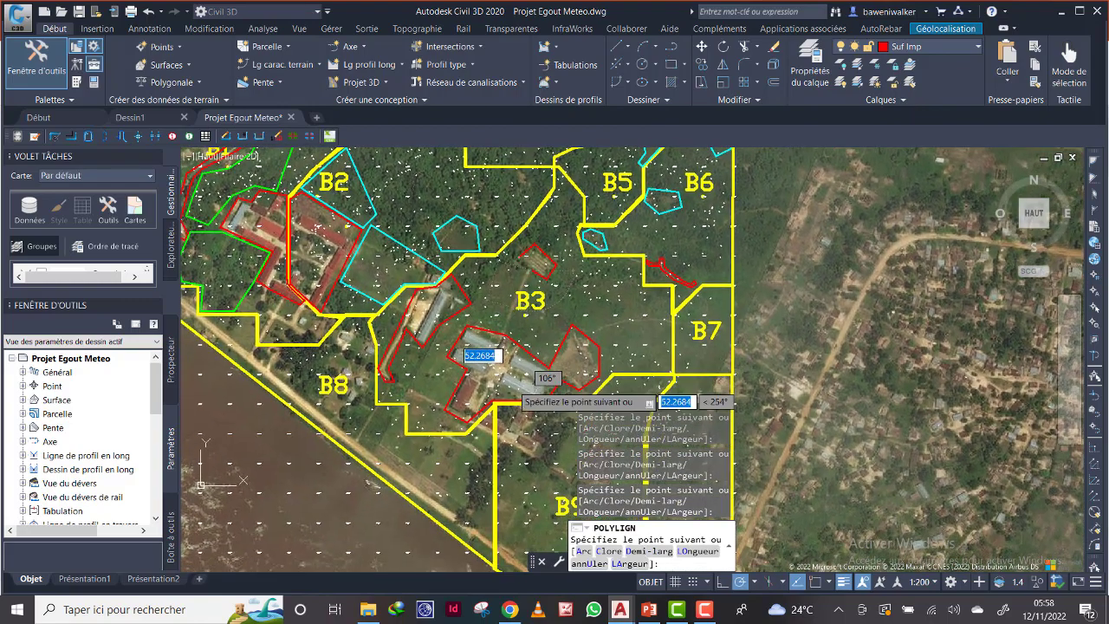
pyautogui.scroll(4, 518, 347)
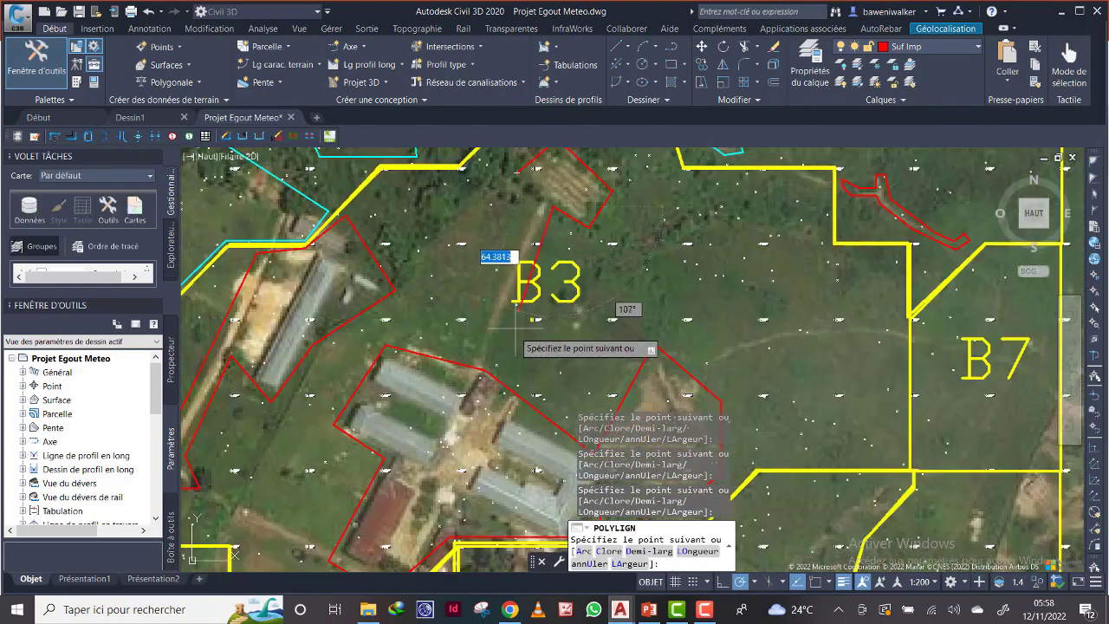
pyautogui.click(497, 375)
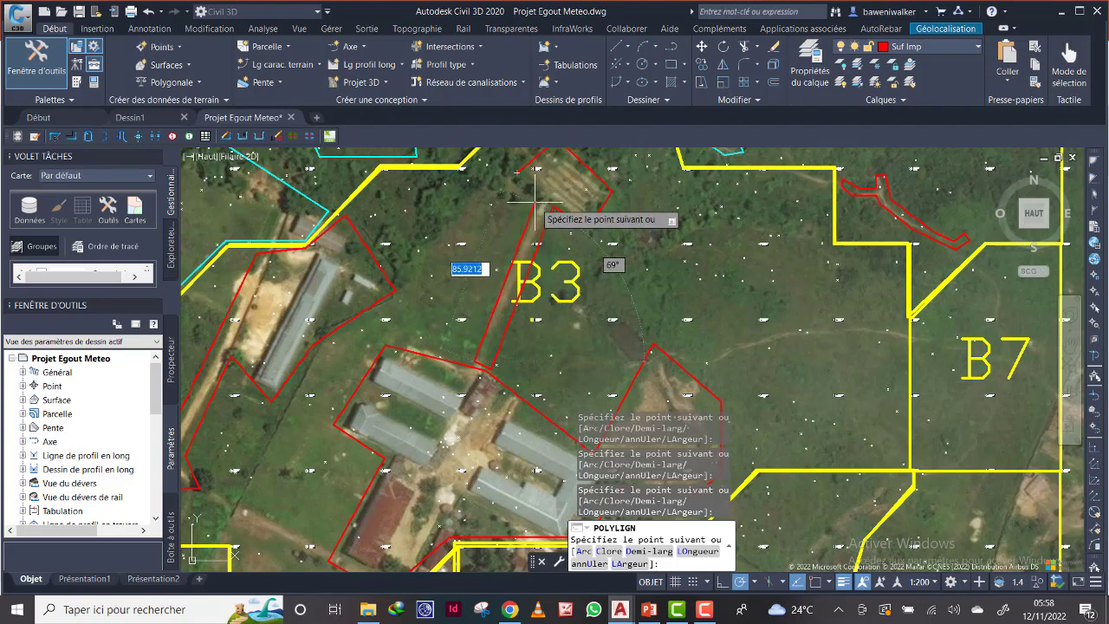
pyautogui.rightClick(523, 172)
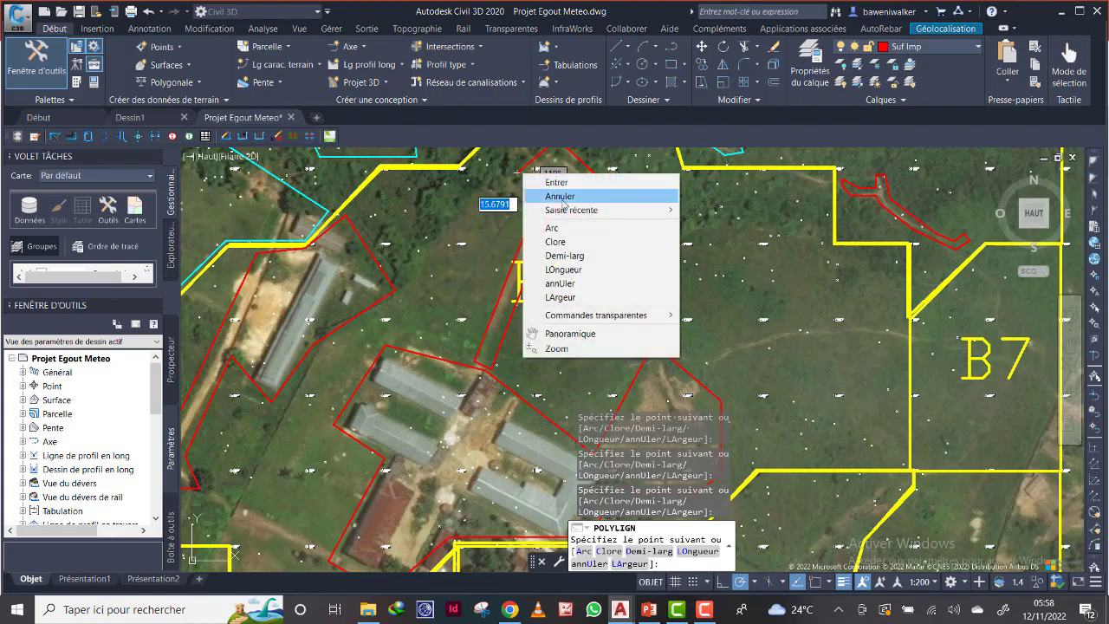
pyautogui.click(553, 243)
# On layer Suf Imp, trace a polyline along the northern edge of the curved footpath in eastern B3, up to the B7 boundary.
pyautogui.scroll(-3, 563, 269)
pyautogui.scroll(3, 564, 269)
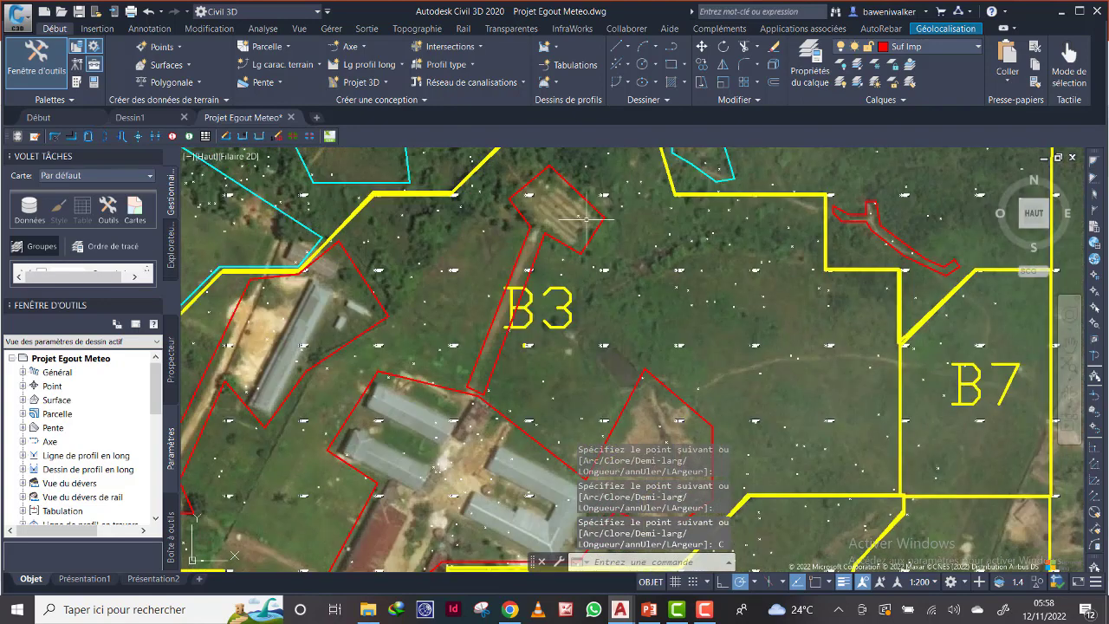
pyautogui.scroll(-1, 599, 281)
pyautogui.moveTo(611, 273)
pyautogui.mouseDown(button='middle')
pyautogui.moveTo(543, 329)
pyautogui.moveTo(527, 317)
pyautogui.mouseUp(button='middle')
pyautogui.scroll(-2, 516, 313)
pyautogui.scroll(2, 571, 335)
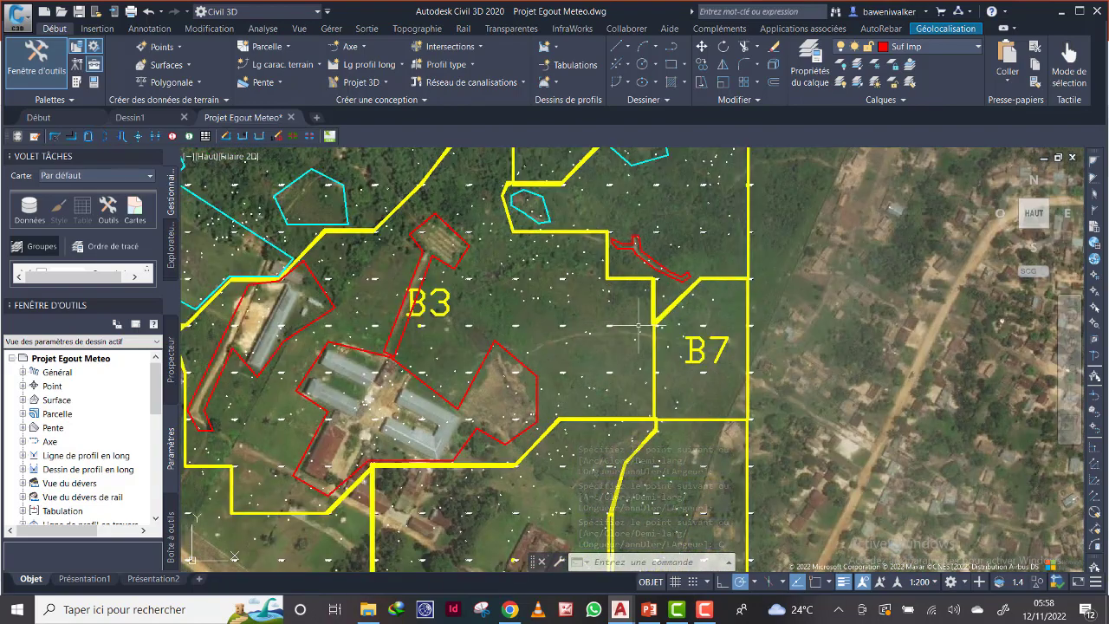
pyautogui.click(668, 45)
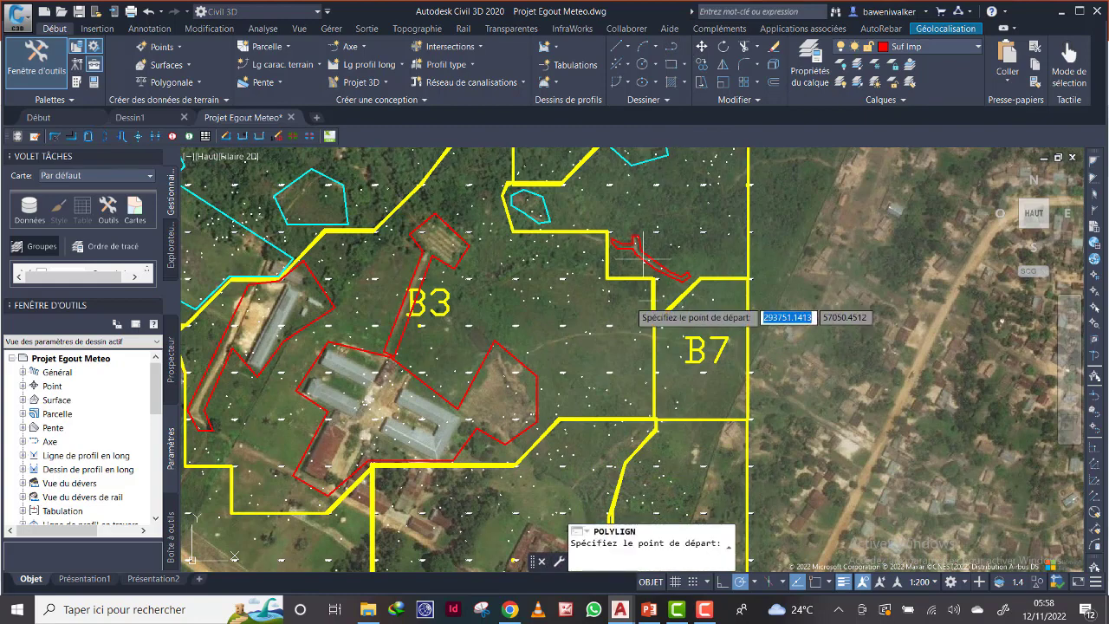
pyautogui.scroll(2, 594, 329)
pyautogui.click(523, 355)
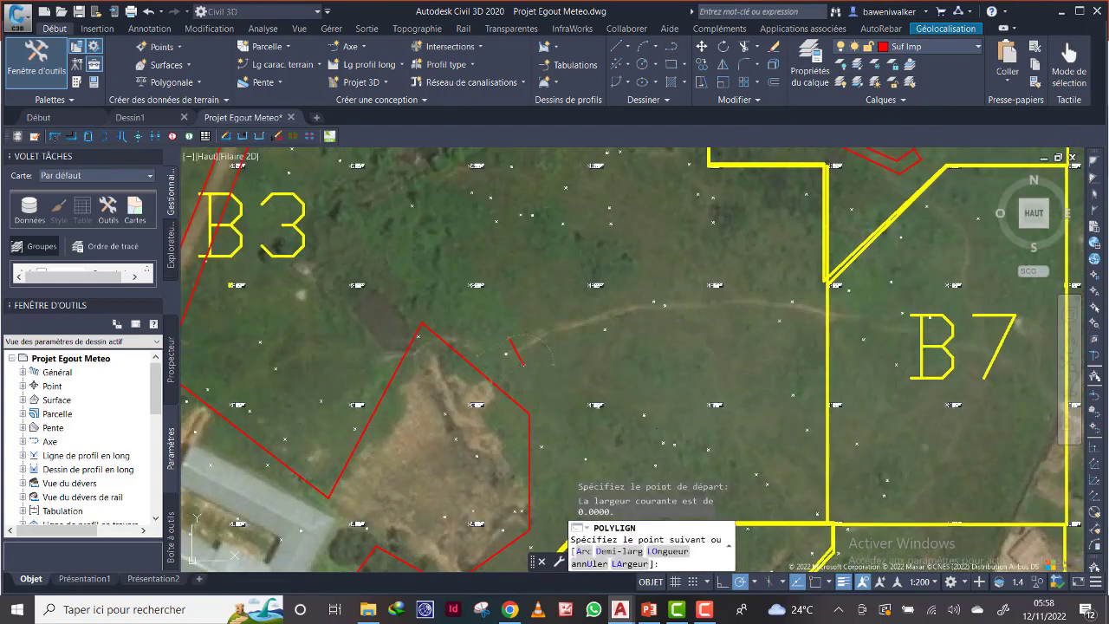
pyautogui.click(511, 338)
pyautogui.click(637, 299)
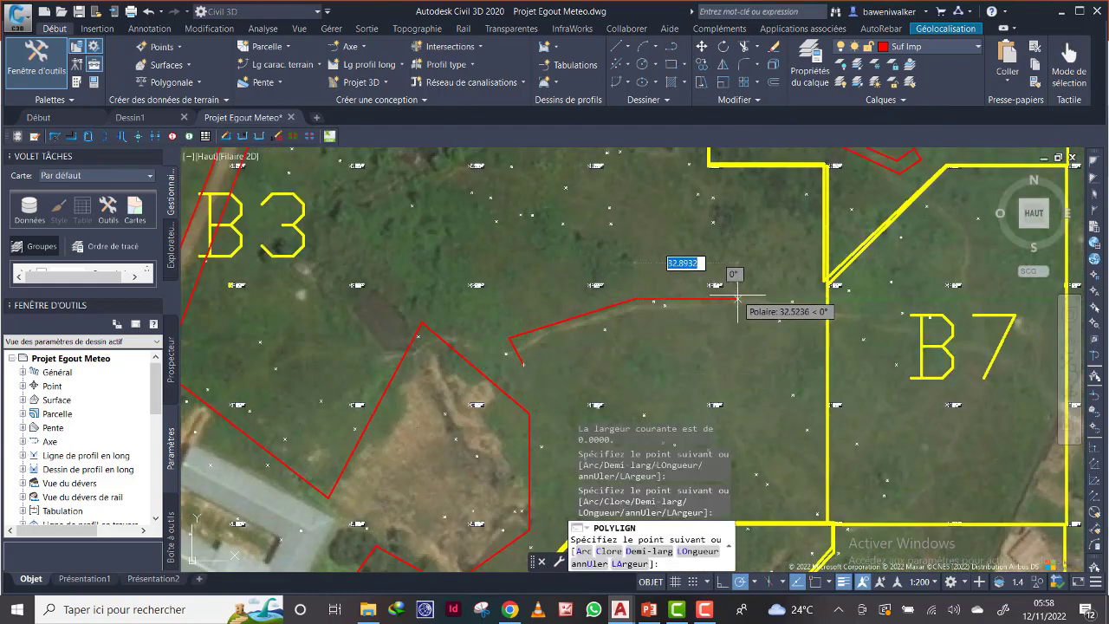
pyautogui.click(738, 299)
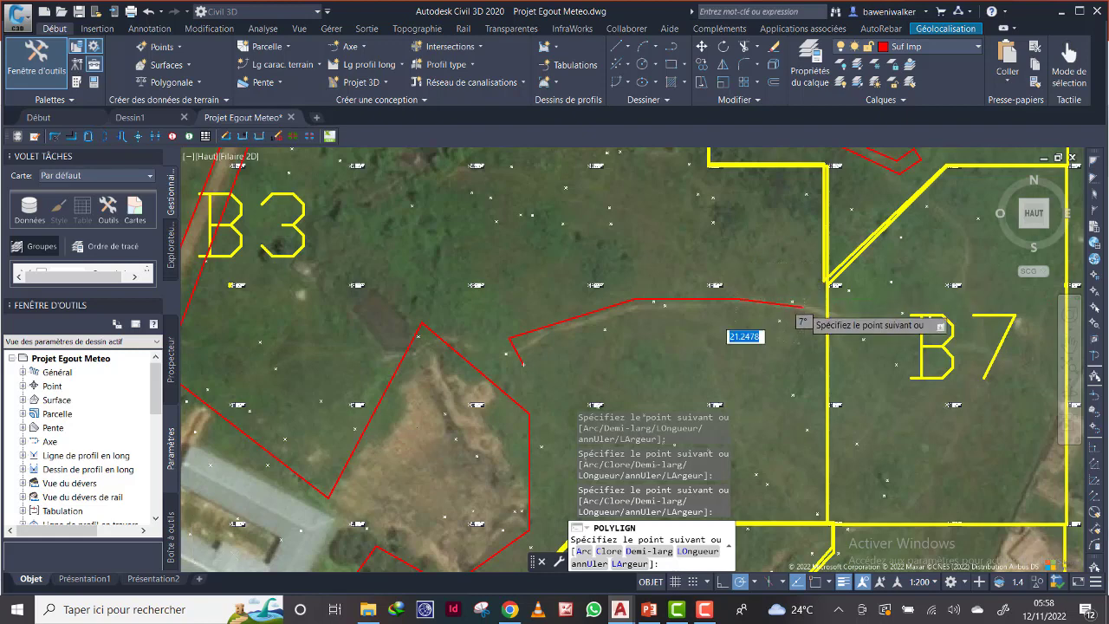
pyautogui.scroll(3, 815, 305)
pyautogui.click(826, 294)
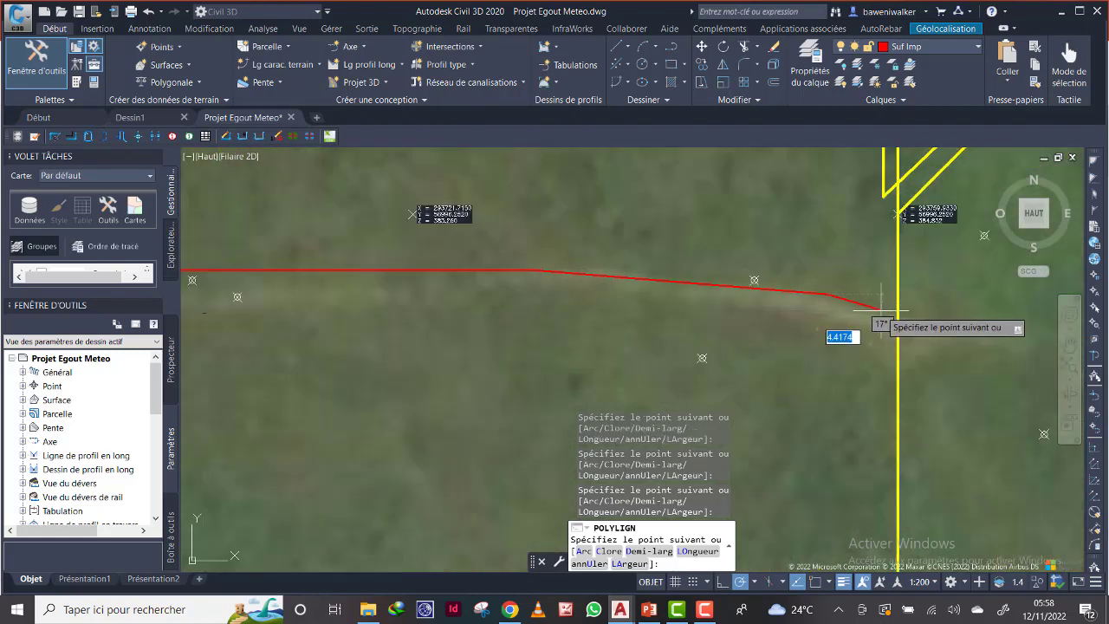
pyautogui.click(887, 309)
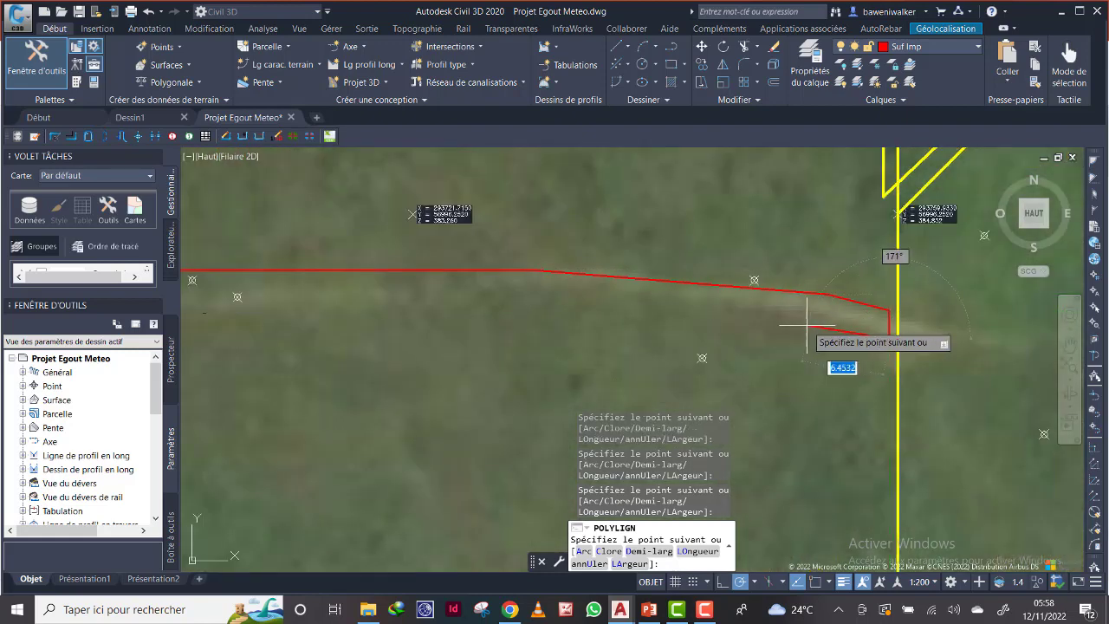
# Continue the outline back west along the footpath's southern edge and close the polyline.
pyautogui.scroll(-4, 736, 320)
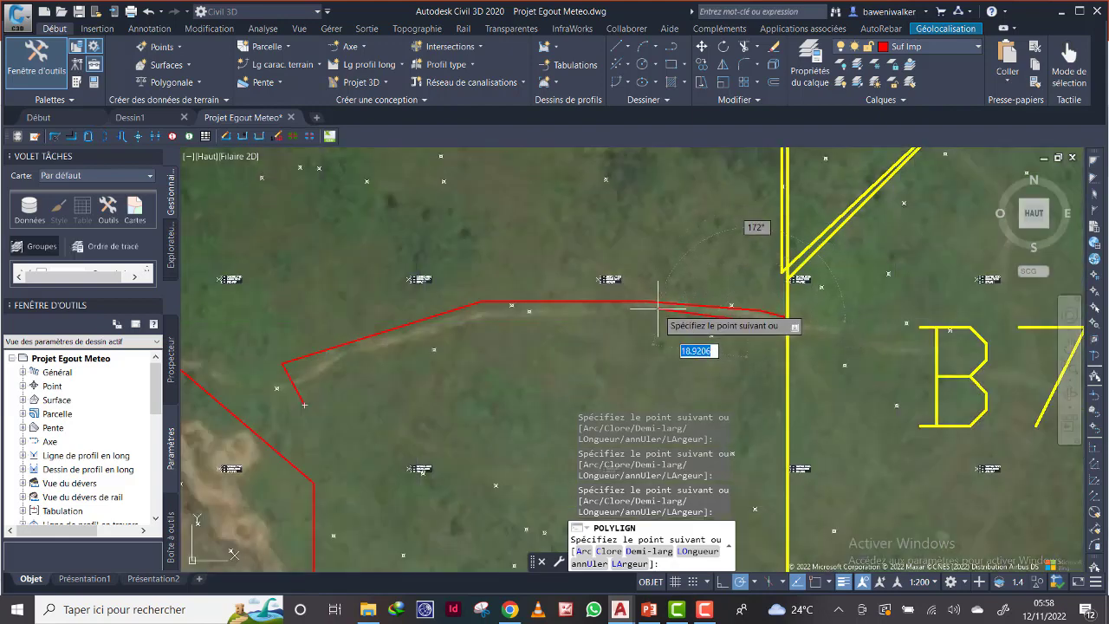
pyautogui.scroll(2, 659, 312)
pyautogui.click(666, 312)
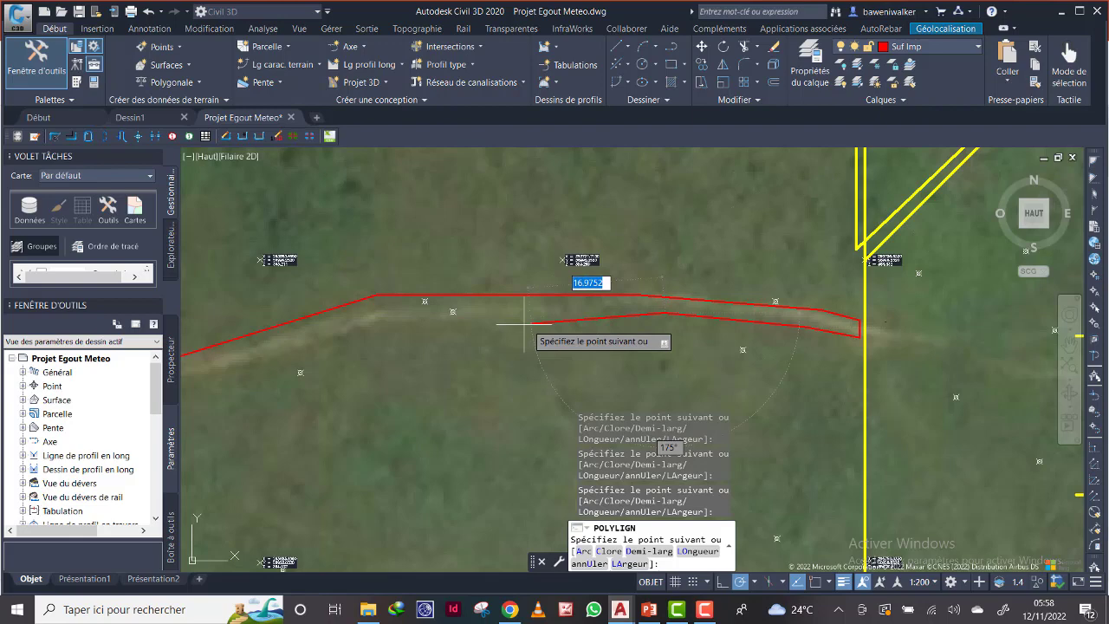
pyautogui.click(451, 328)
pyautogui.scroll(-3, 446, 329)
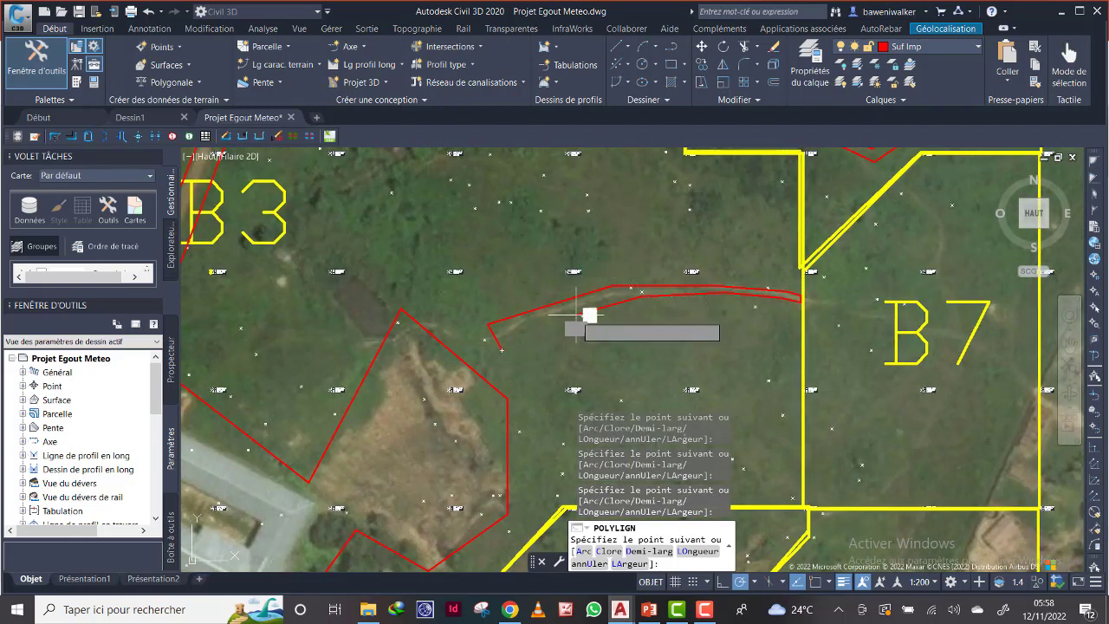
pyautogui.rightClick(515, 338)
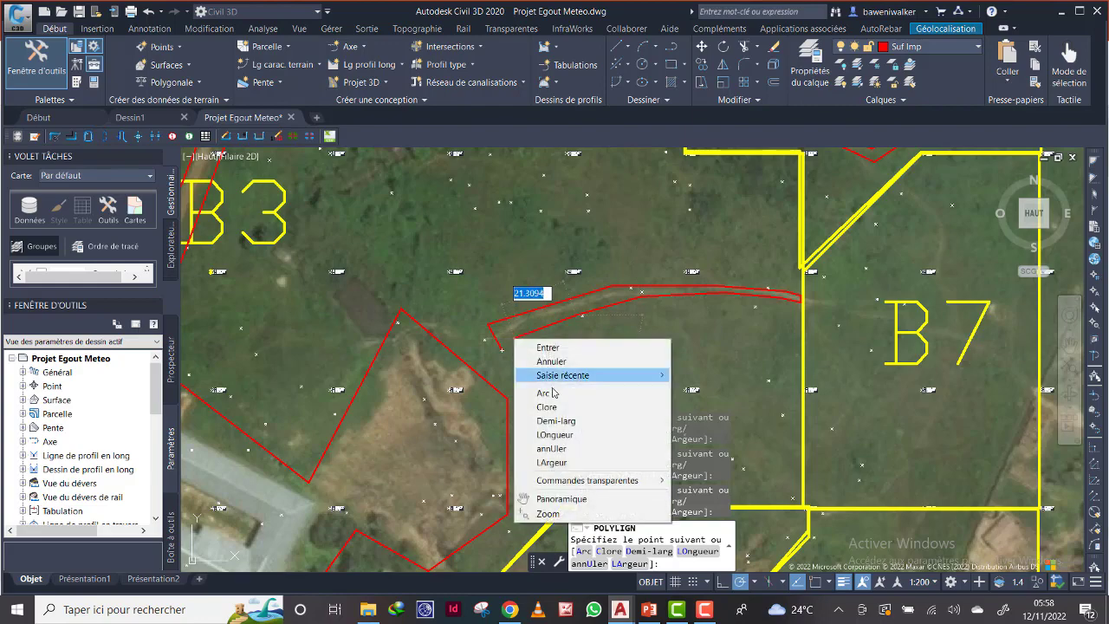
pyautogui.click(542, 404)
# Make Surf G the current layer.
pyautogui.scroll(-5, 608, 354)
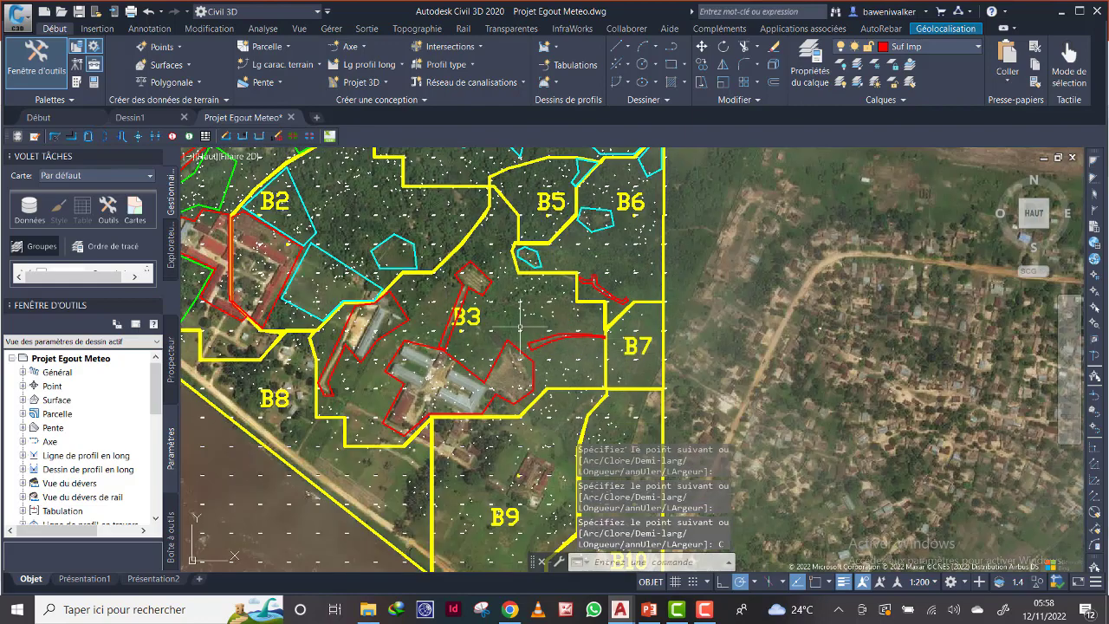
pyautogui.scroll(2, 520, 327)
pyautogui.moveTo(507, 312); pyautogui.dragTo(621, 353, button='middle')
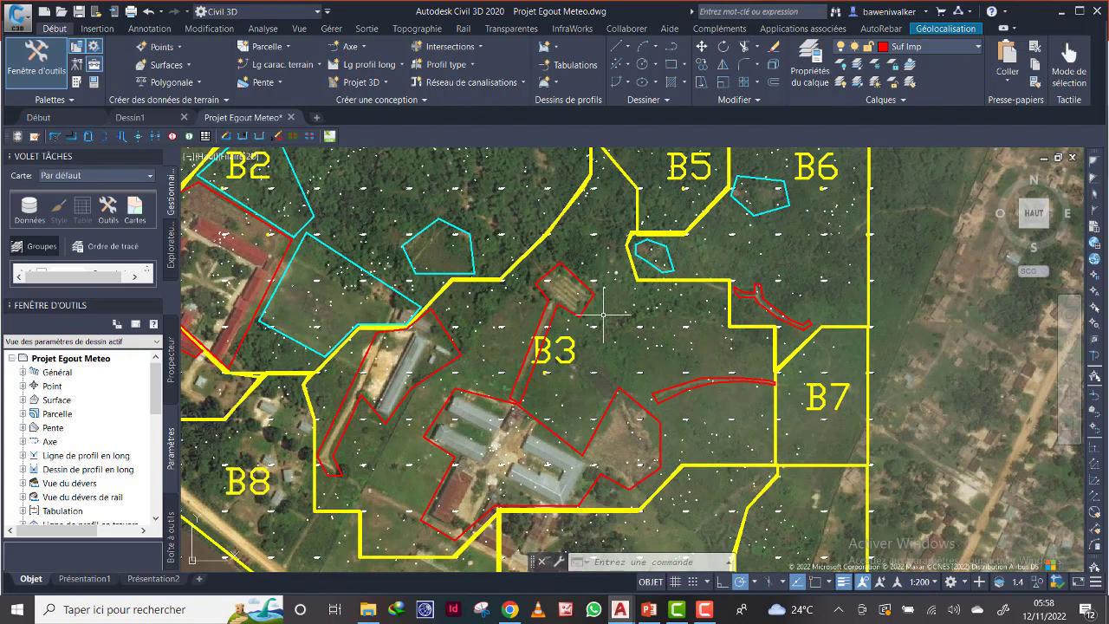
pyautogui.click(928, 49)
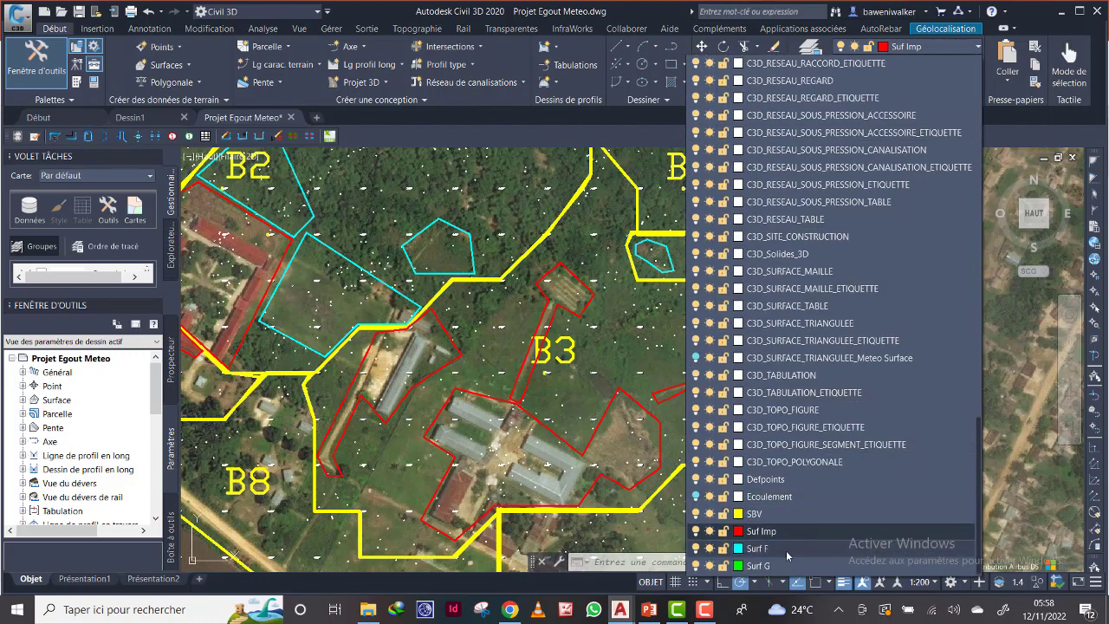
pyautogui.click(759, 565)
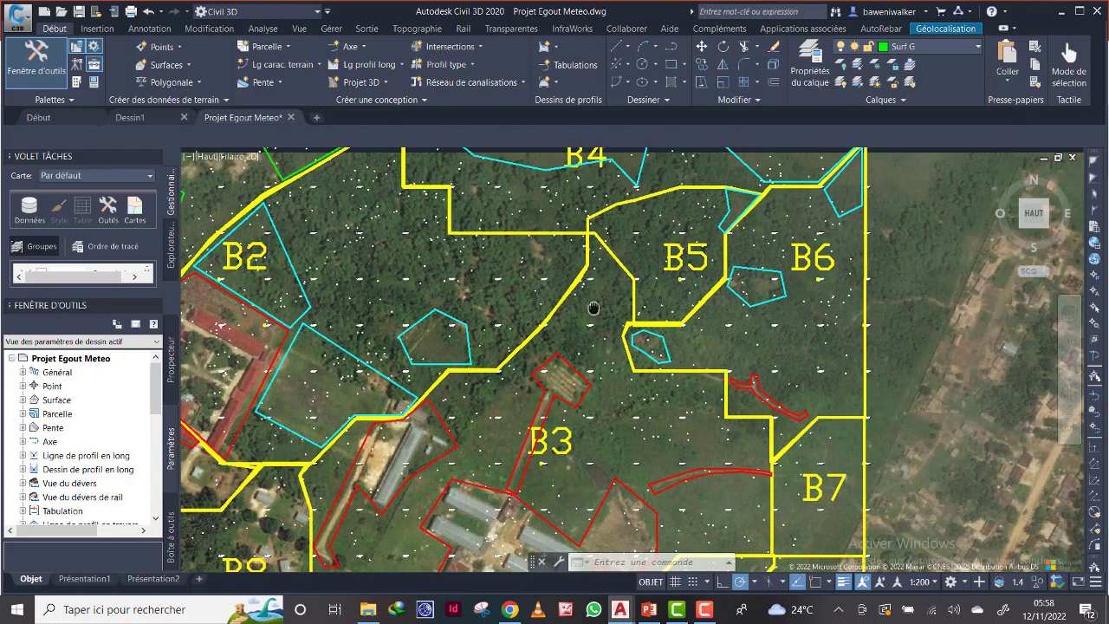
# Start a polyline at B3's northern tip and trace it south along the B5 boundary to B5's southwestern corner.
pyautogui.moveTo(601, 247); pyautogui.dragTo(594, 342, button='middle')
pyautogui.click(673, 47)
pyautogui.scroll(6, 606, 258)
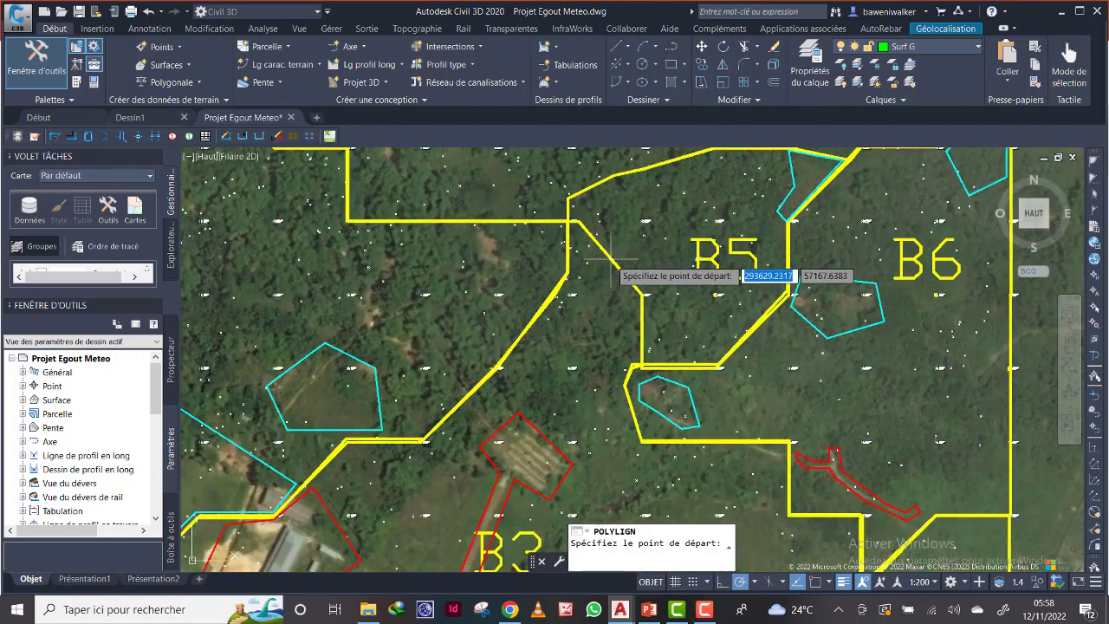
pyautogui.moveTo(526, 184); pyautogui.dragTo(558, 271, button='middle')
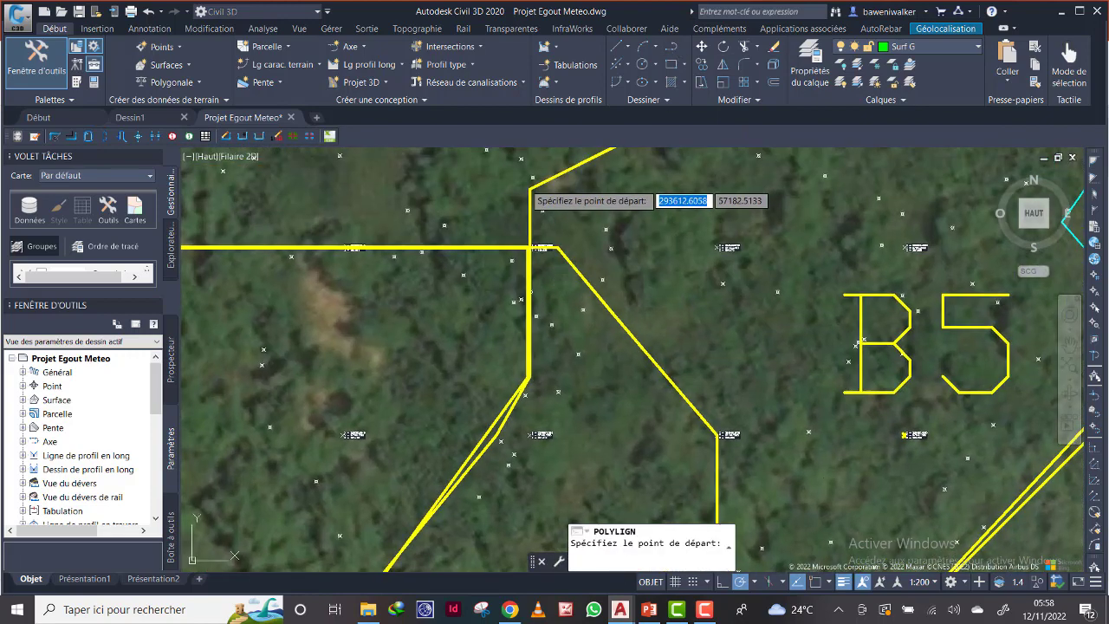
pyautogui.click(534, 249)
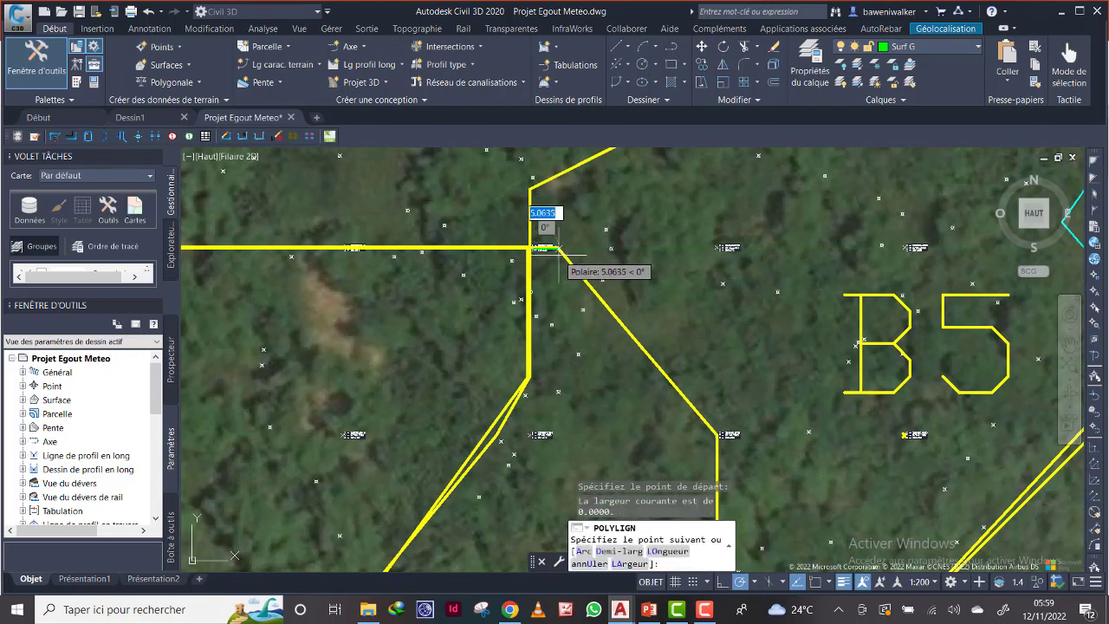
pyautogui.click(558, 250)
pyautogui.scroll(-2, 650, 377)
pyautogui.moveTo(650, 379); pyautogui.dragTo(639, 247, button='middle')
pyautogui.click(676, 277)
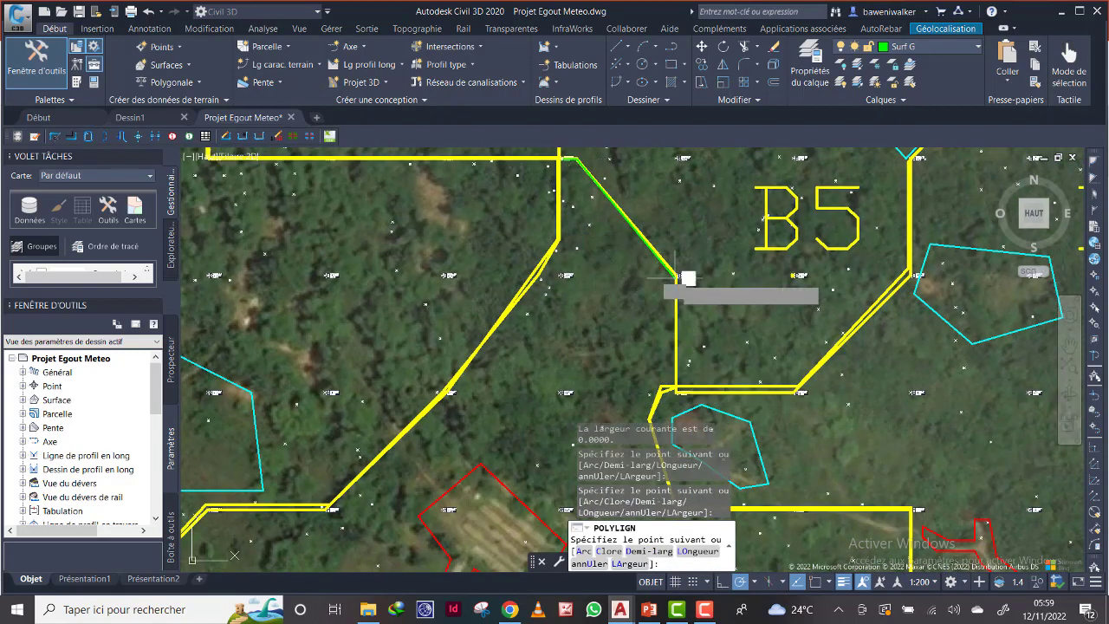
pyautogui.click(675, 378)
pyautogui.scroll(-3, 639, 373)
pyautogui.moveTo(638, 373); pyautogui.dragTo(624, 267, button='middle')
pyautogui.scroll(4, 624, 267)
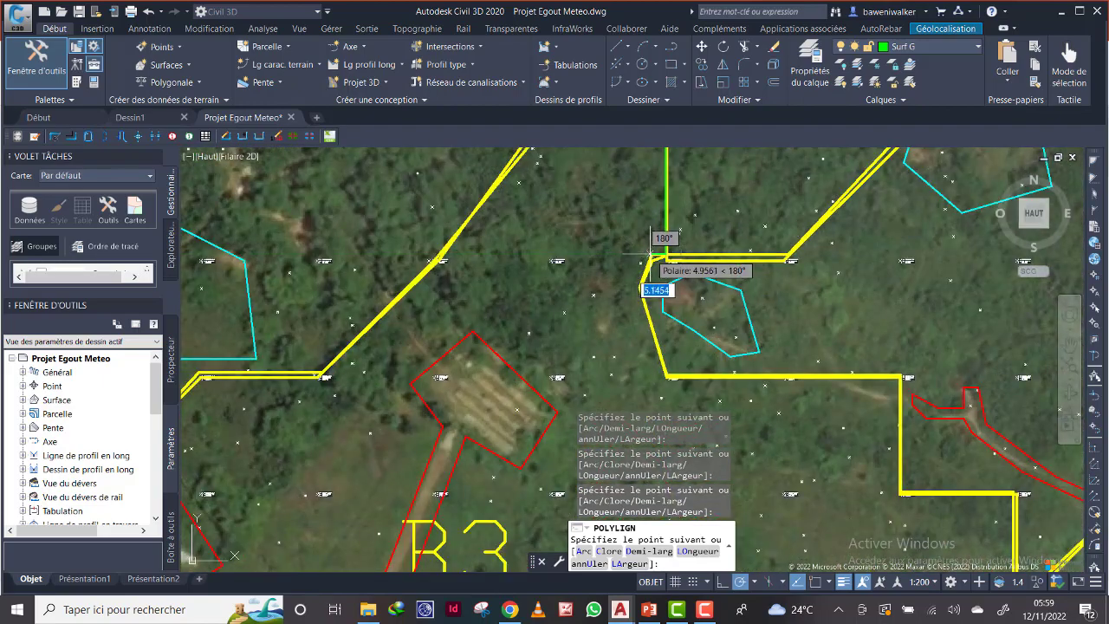
pyautogui.click(650, 257)
# Continue the outline southwest around the top of the small bare plot and along the edge of the wooded area in northern B3.
pyautogui.scroll(-2, 639, 336)
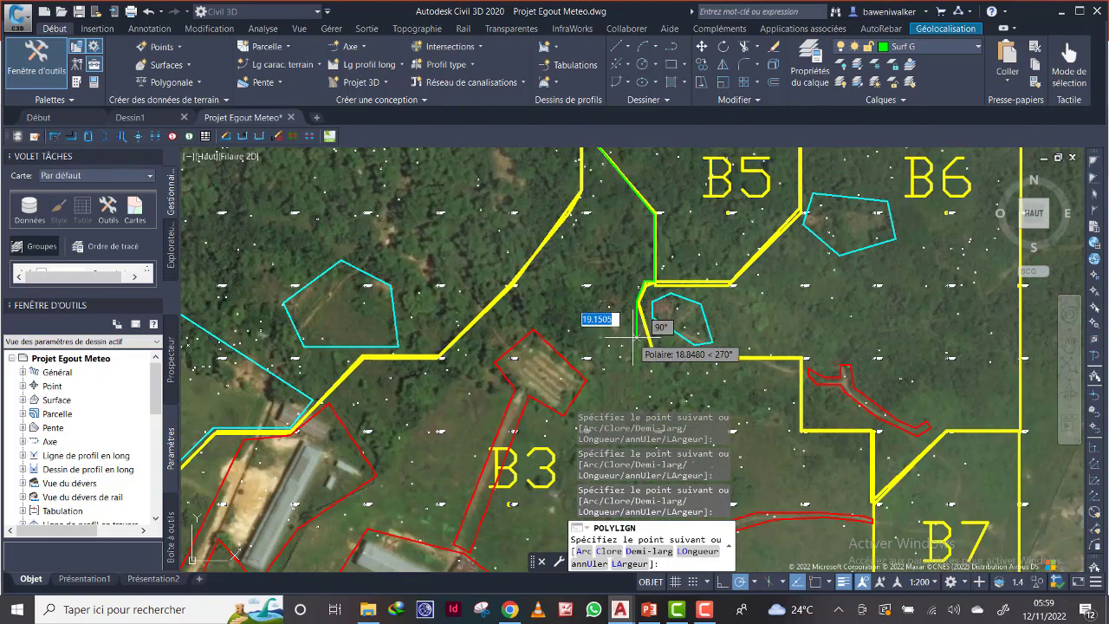
pyautogui.moveTo(639, 336); pyautogui.dragTo(643, 291, button='middle')
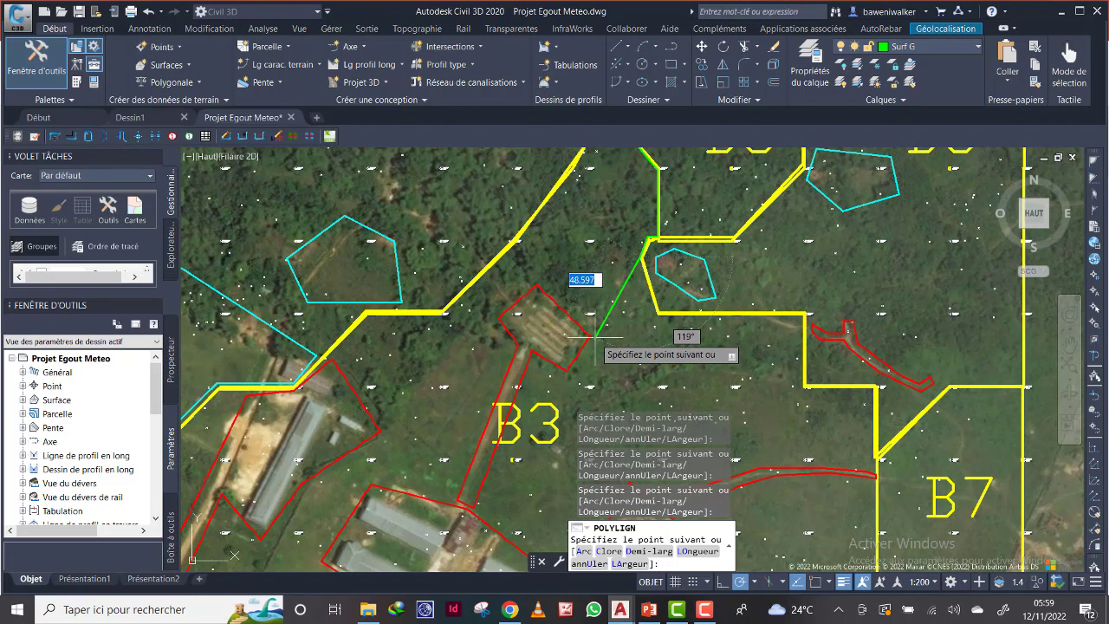
pyautogui.click(595, 336)
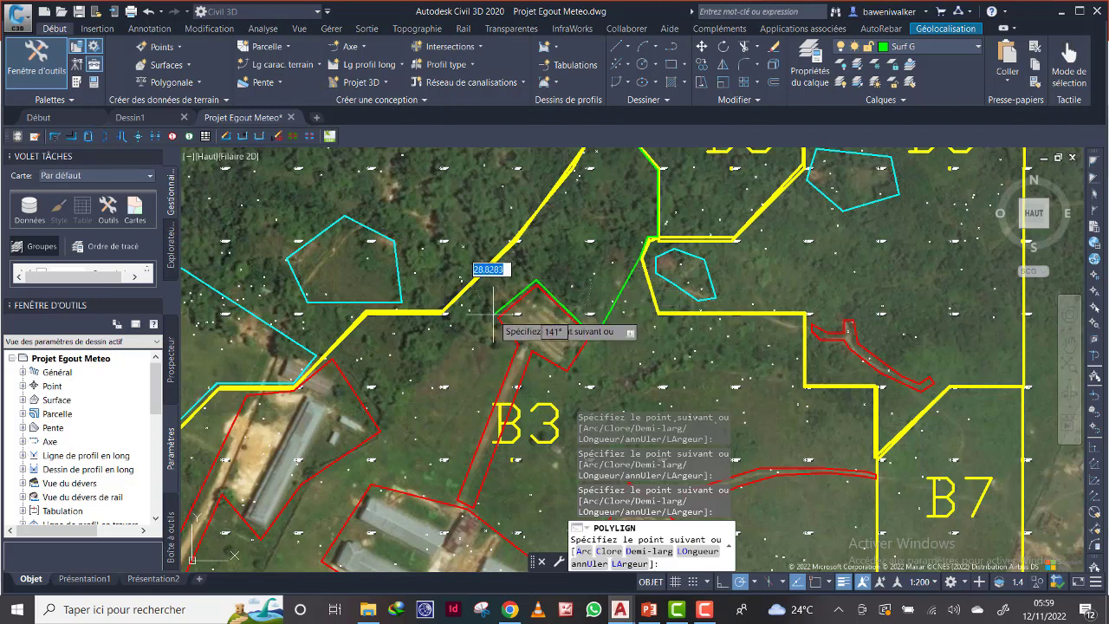
pyautogui.click(409, 391)
pyautogui.click(394, 333)
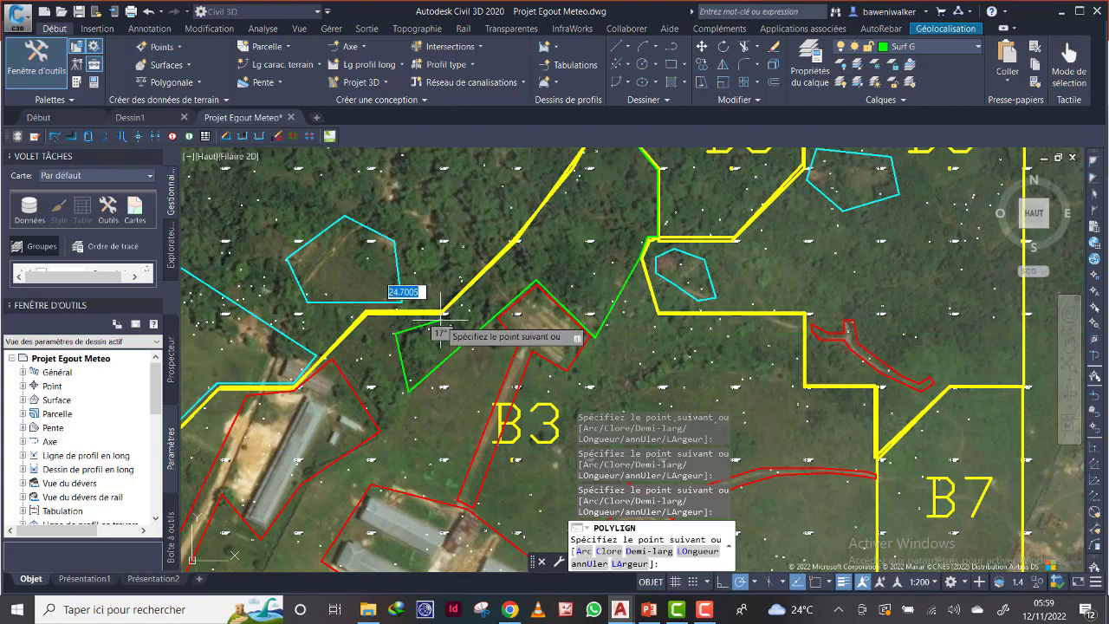
# Bring the outline northeast along B3's northwestern boundary to its northern tip and close the polyline.
pyautogui.scroll(-3, 559, 227)
pyautogui.moveTo(559, 227); pyautogui.dragTo(551, 329, button='middle')
pyautogui.scroll(4, 552, 330)
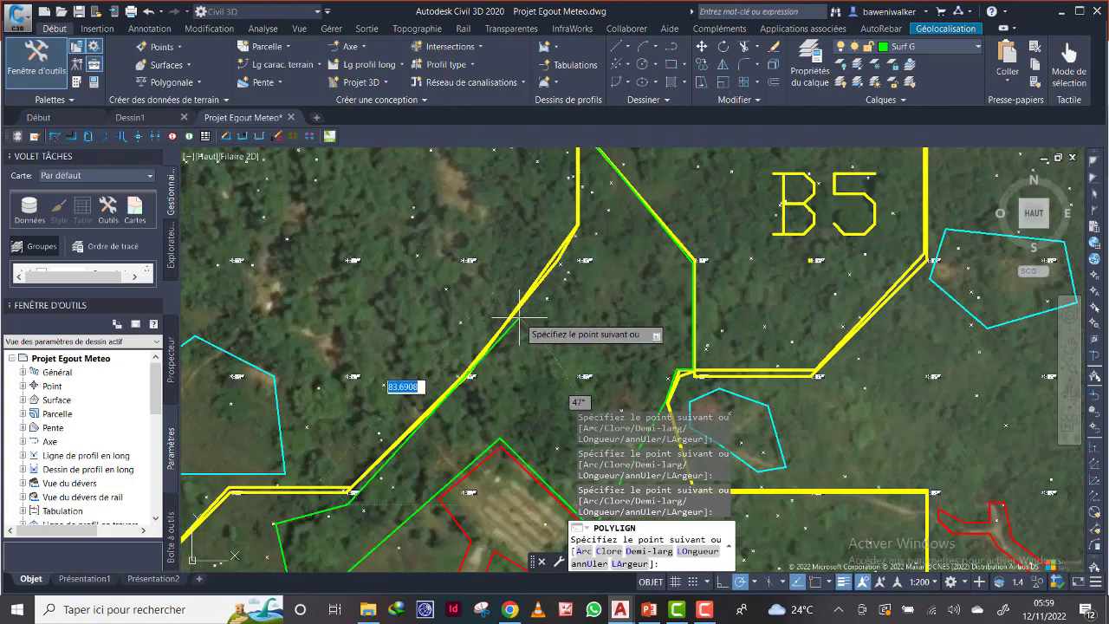
pyautogui.click(519, 316)
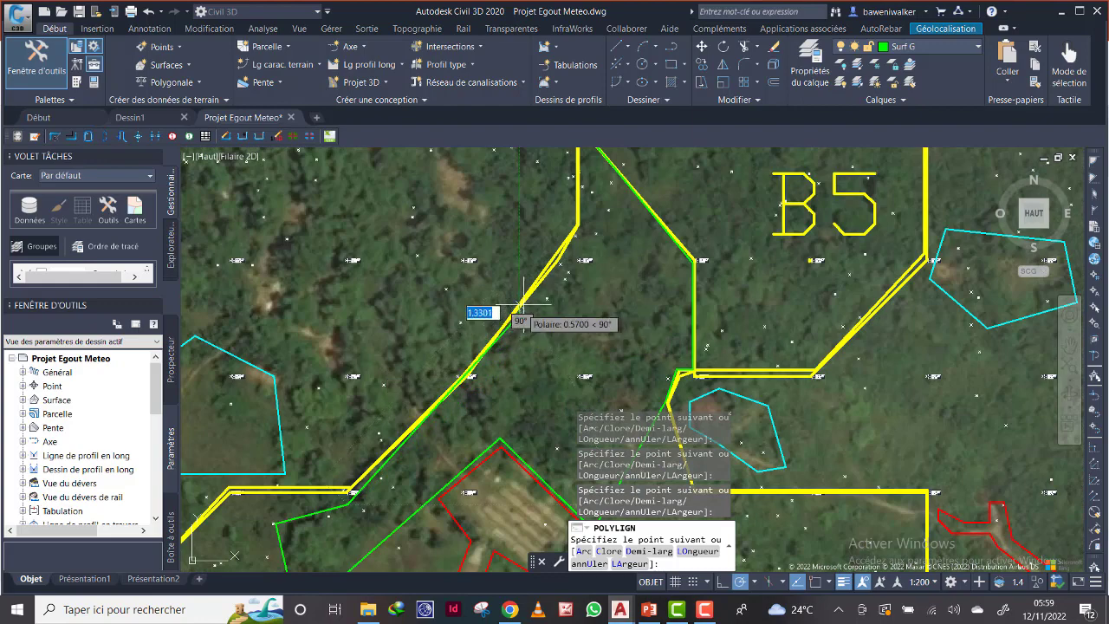
pyautogui.click(579, 227)
pyautogui.scroll(-4, 587, 204)
pyautogui.scroll(4, 588, 217)
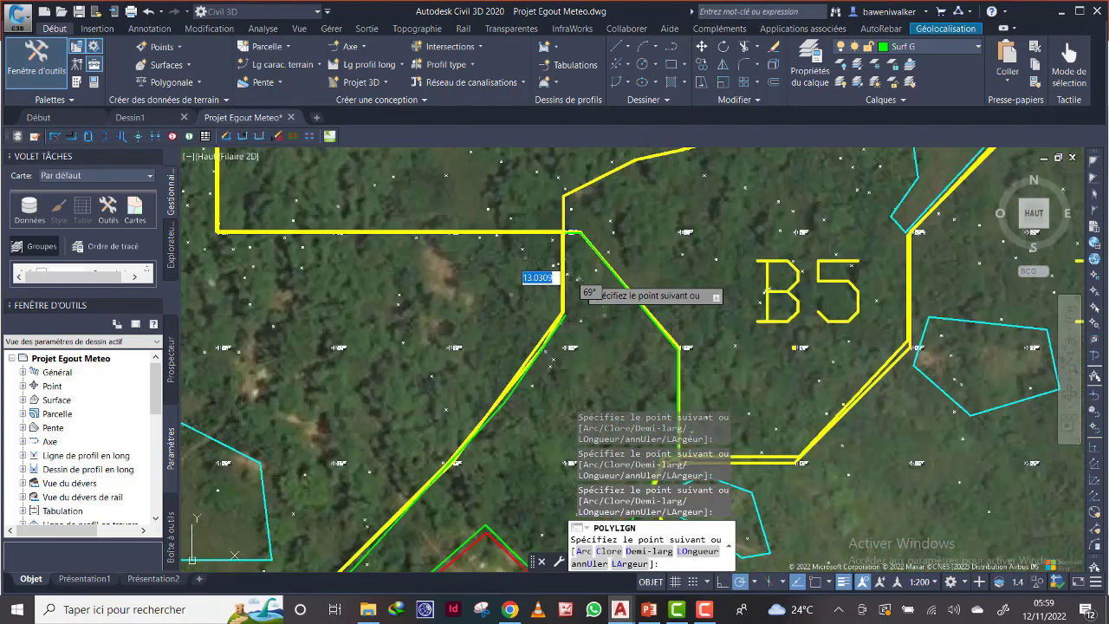
pyautogui.rightClick(569, 245)
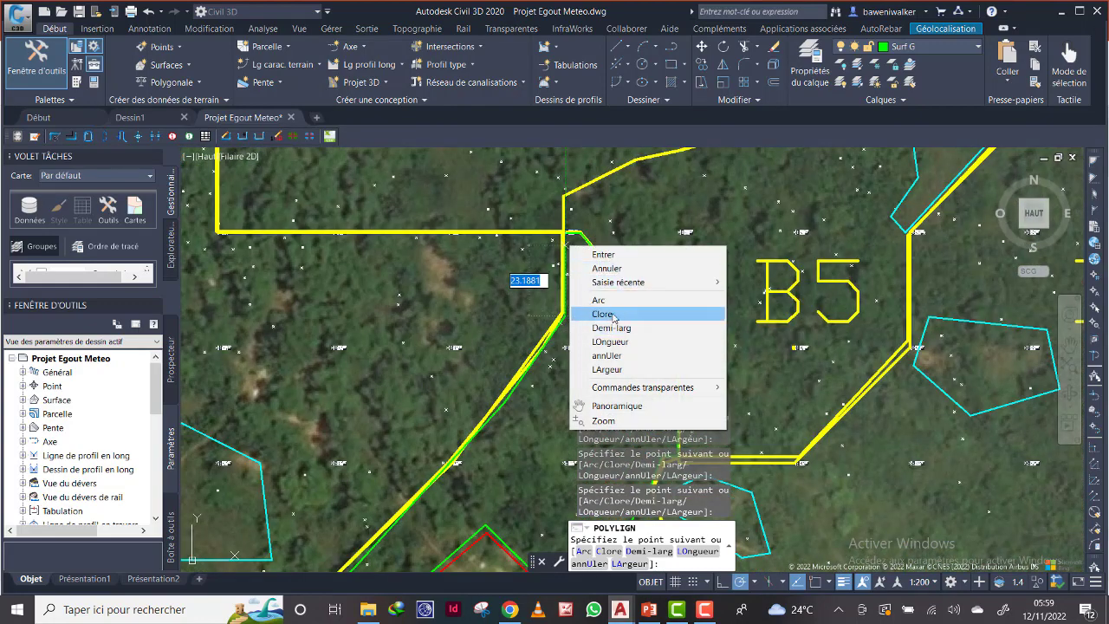
pyautogui.click(616, 317)
# Examine the ground cover on the aerial imagery in eastern B3 and throughout B7.
pyautogui.scroll(-6, 643, 354)
pyautogui.moveTo(633, 403); pyautogui.dragTo(617, 298, button='middle')
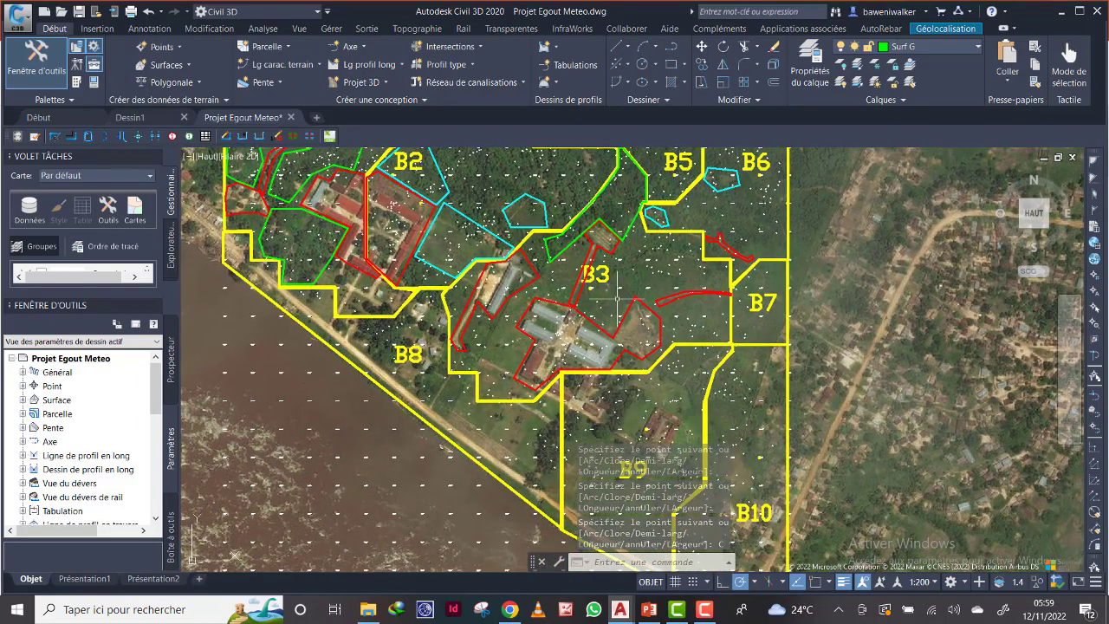
pyautogui.scroll(4, 691, 294)
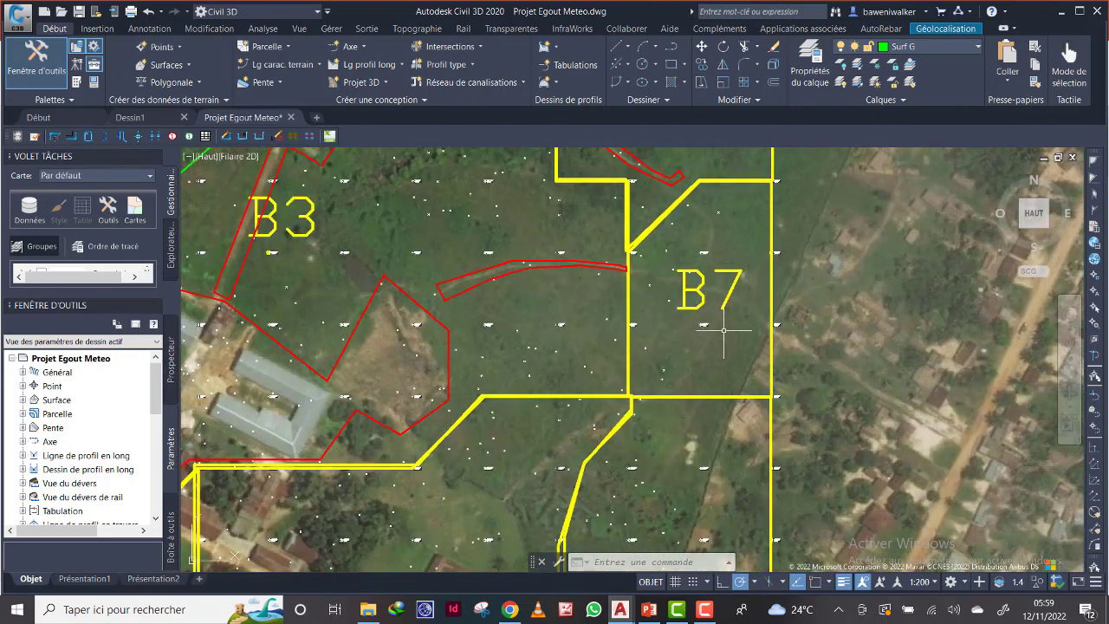
pyautogui.scroll(4, 735, 310)
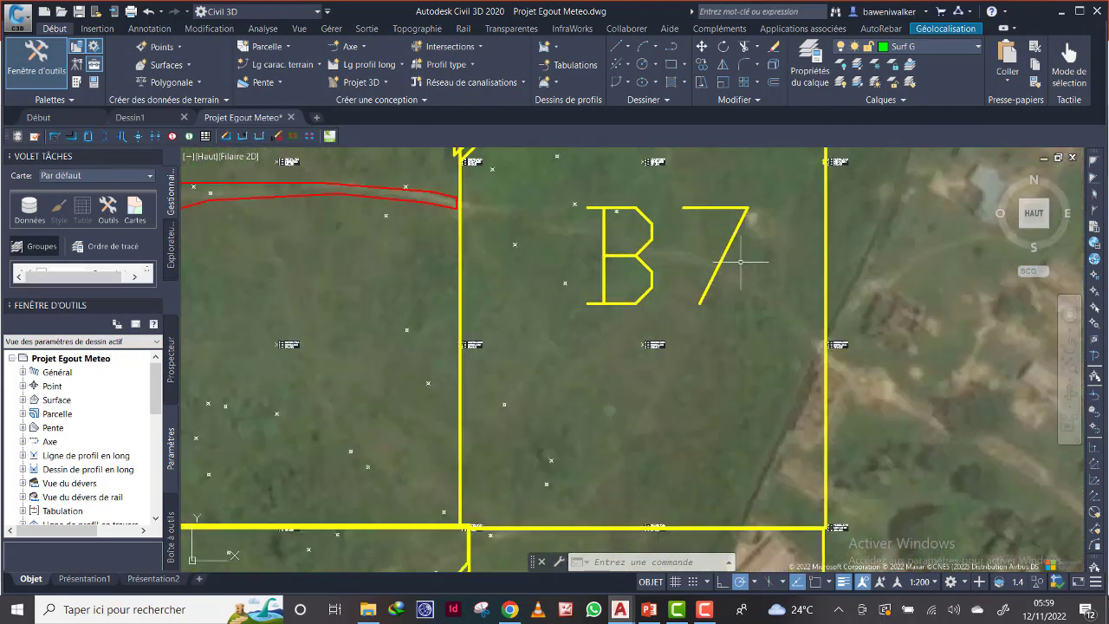
pyautogui.scroll(-2, 741, 279)
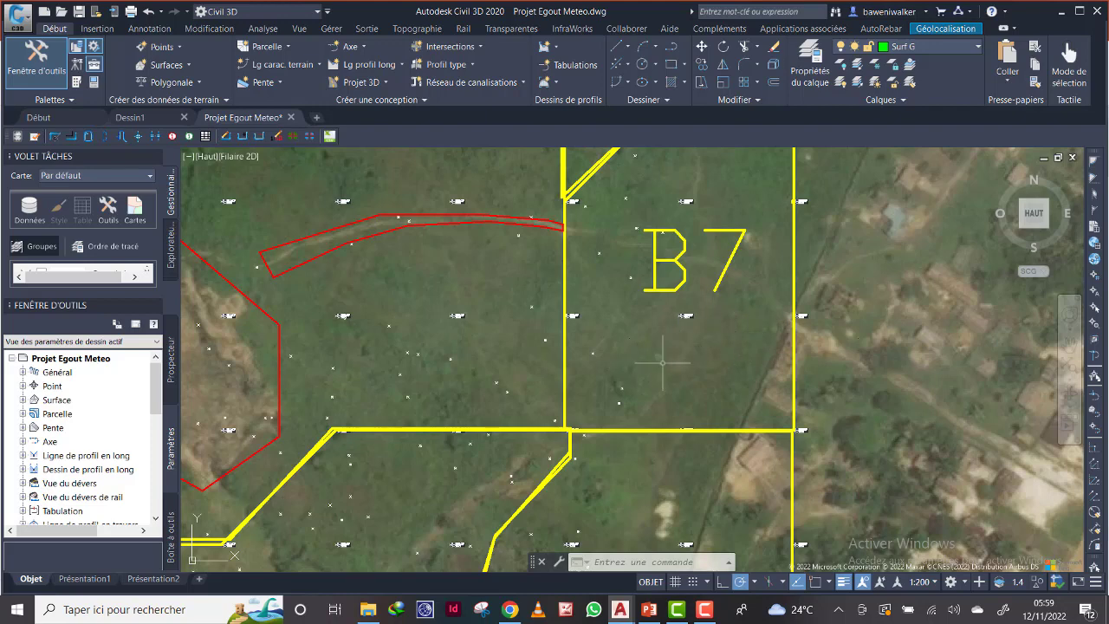
pyautogui.scroll(-3, 693, 344)
pyautogui.scroll(4, 717, 267)
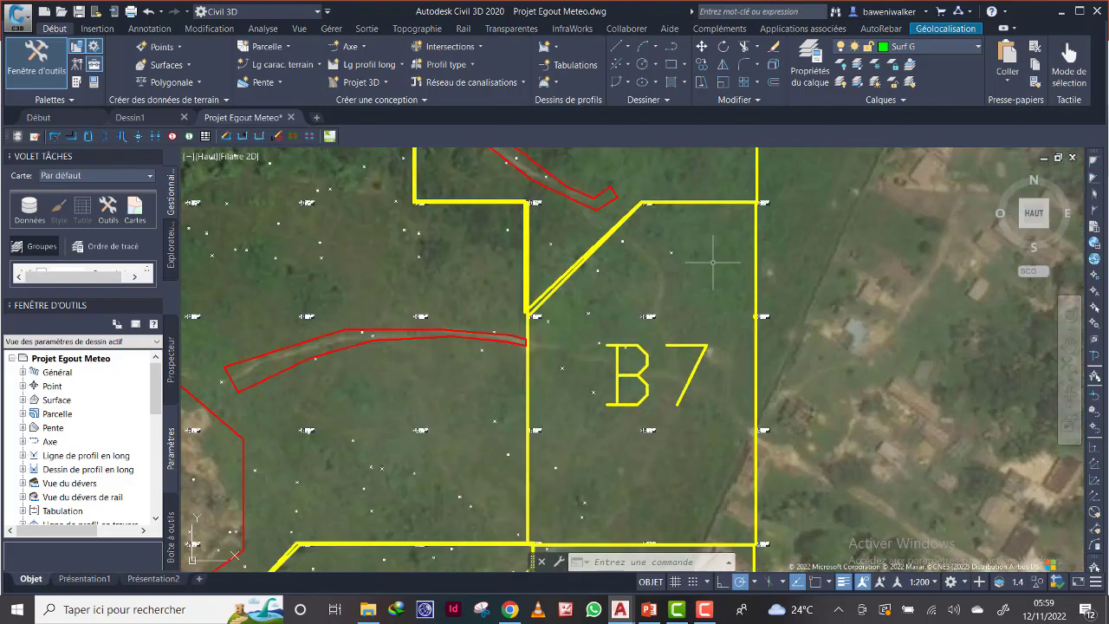
pyautogui.scroll(-3, 647, 282)
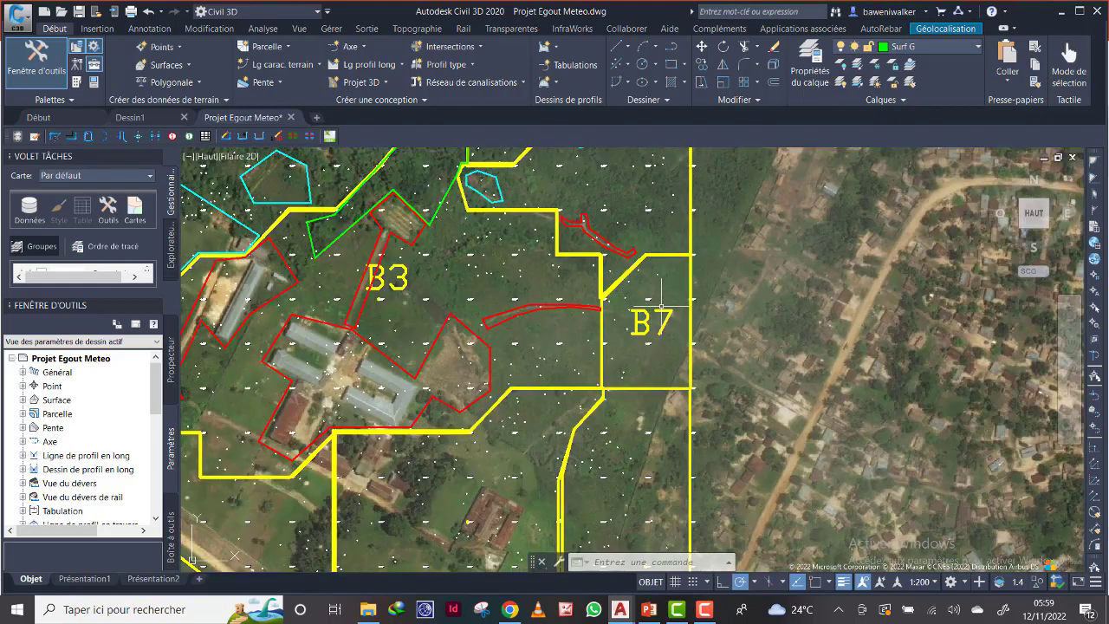
# On the Suf Imp layer, start a polyline in western B7 and trace the footpath's northern edge southeast to B7's eastern boundary.
pyautogui.scroll(2, 661, 305)
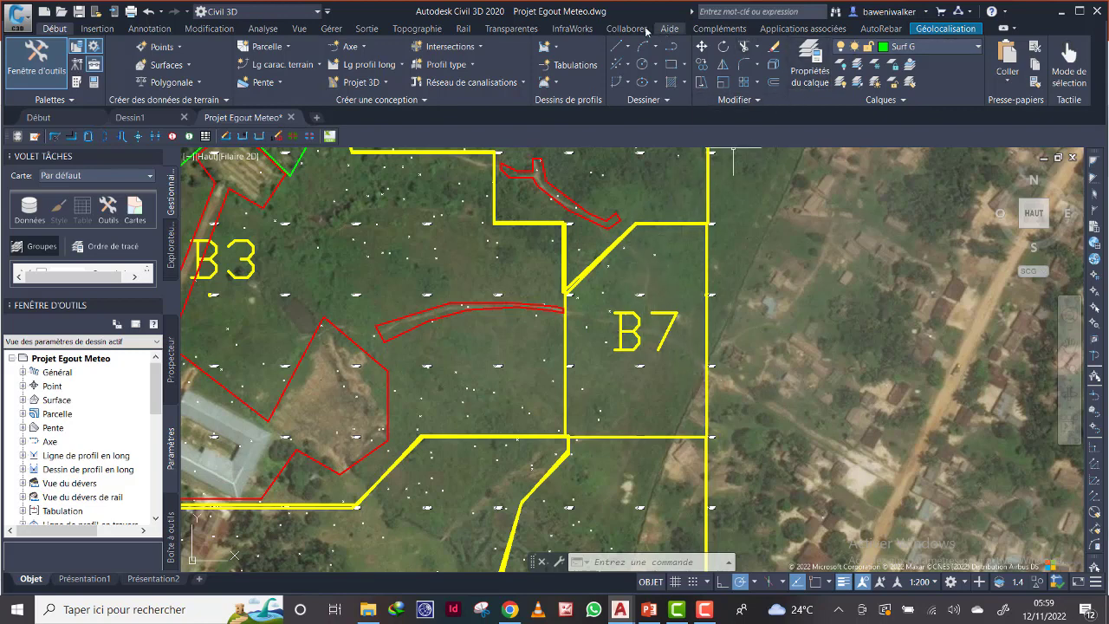
pyautogui.click(908, 47)
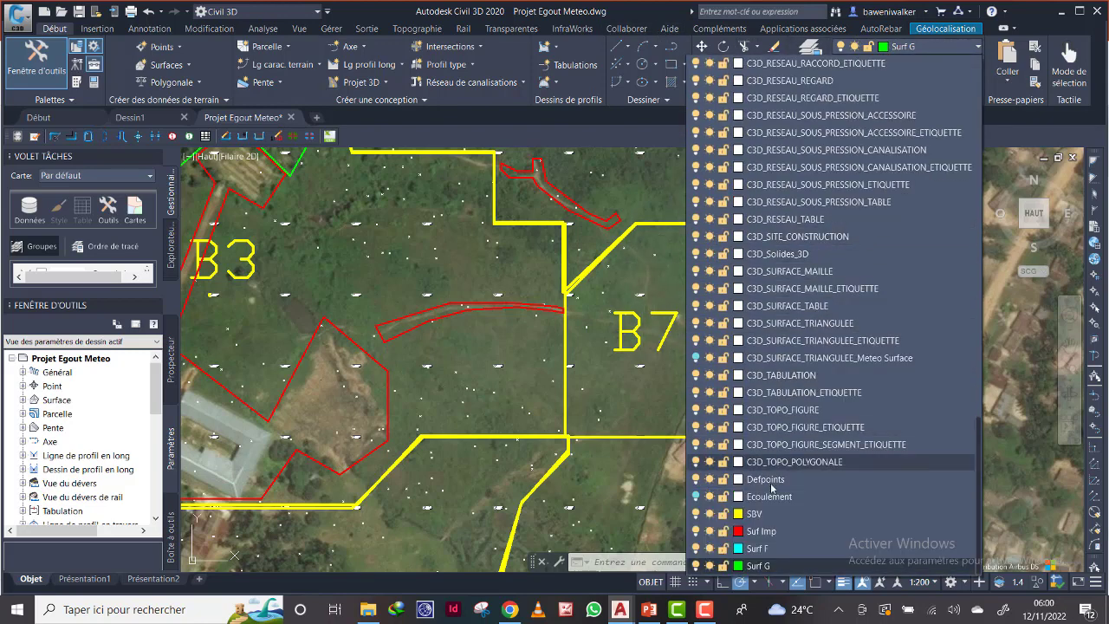
pyautogui.click(774, 531)
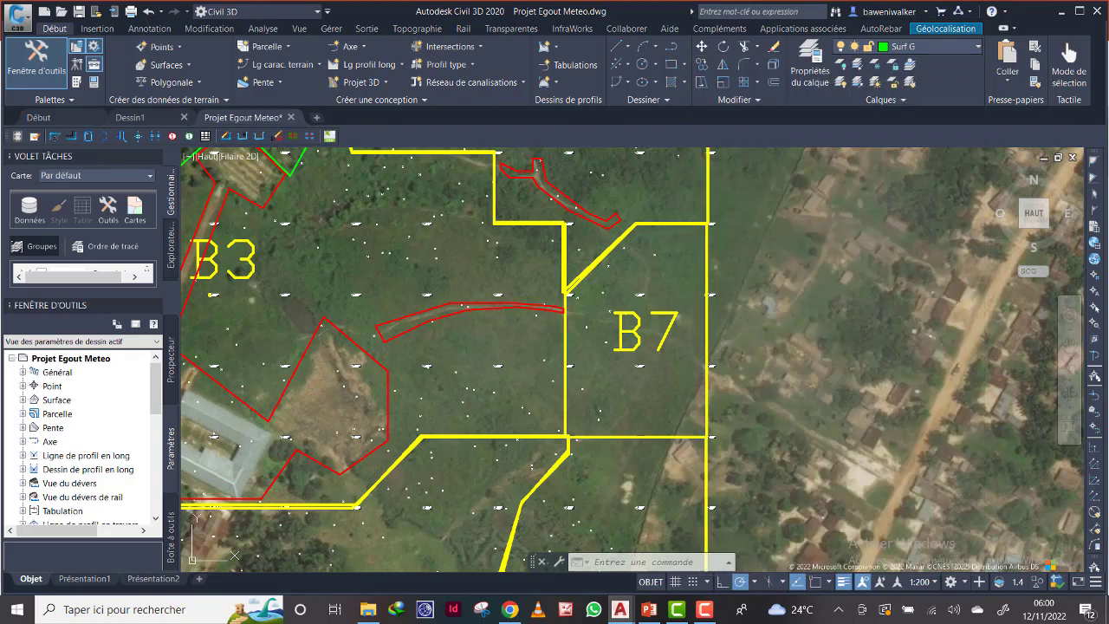
pyautogui.click(670, 48)
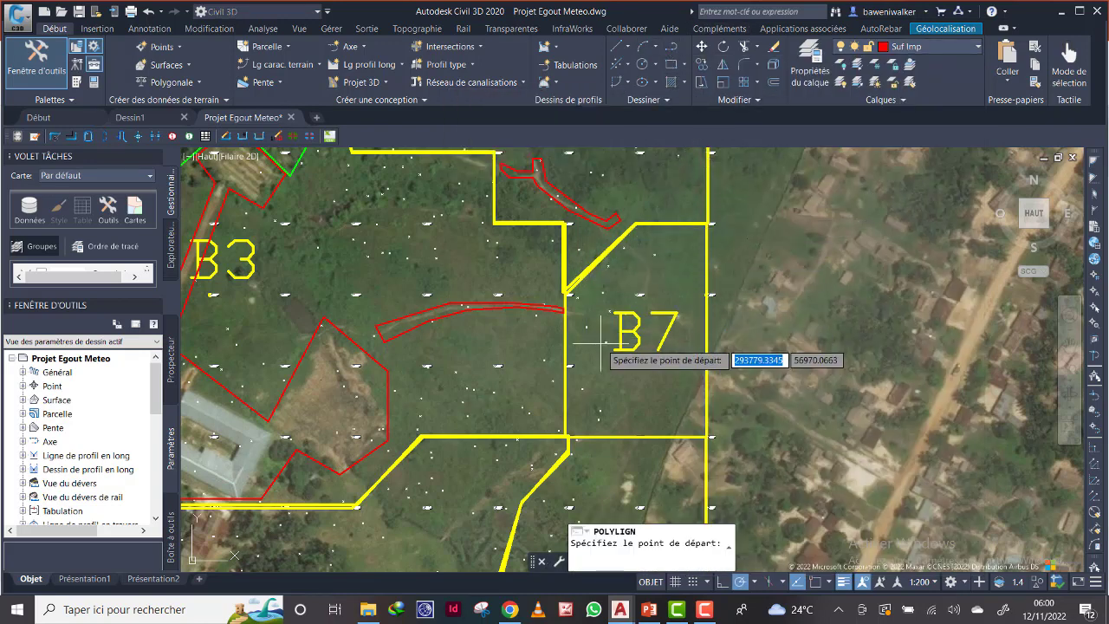
pyautogui.click(583, 309)
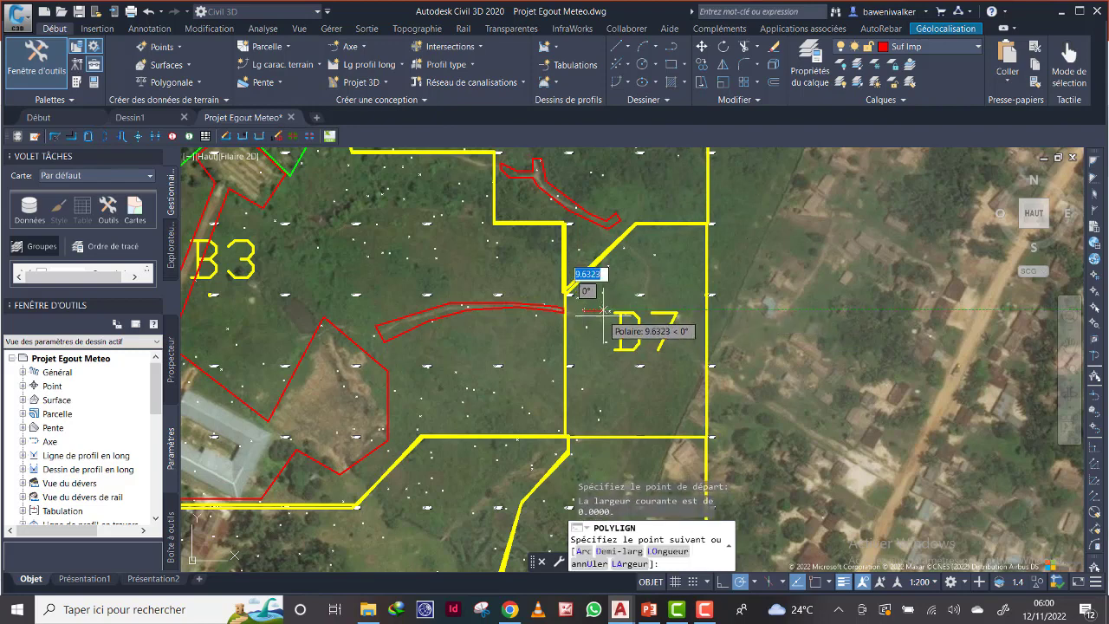
pyautogui.scroll(4, 612, 319)
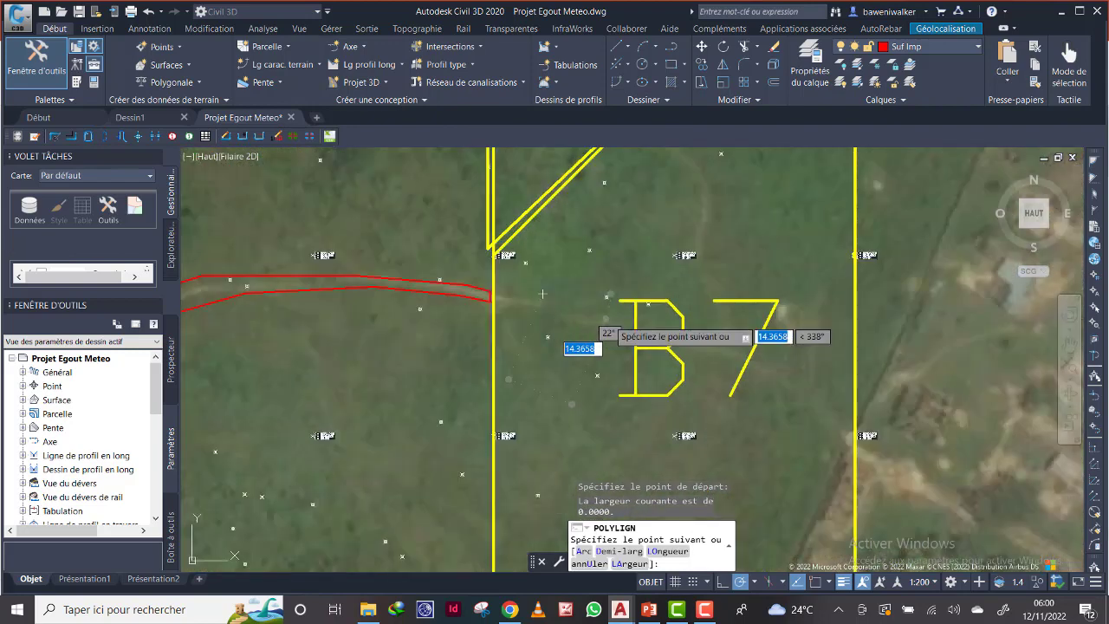
pyautogui.click(609, 313)
pyautogui.click(703, 328)
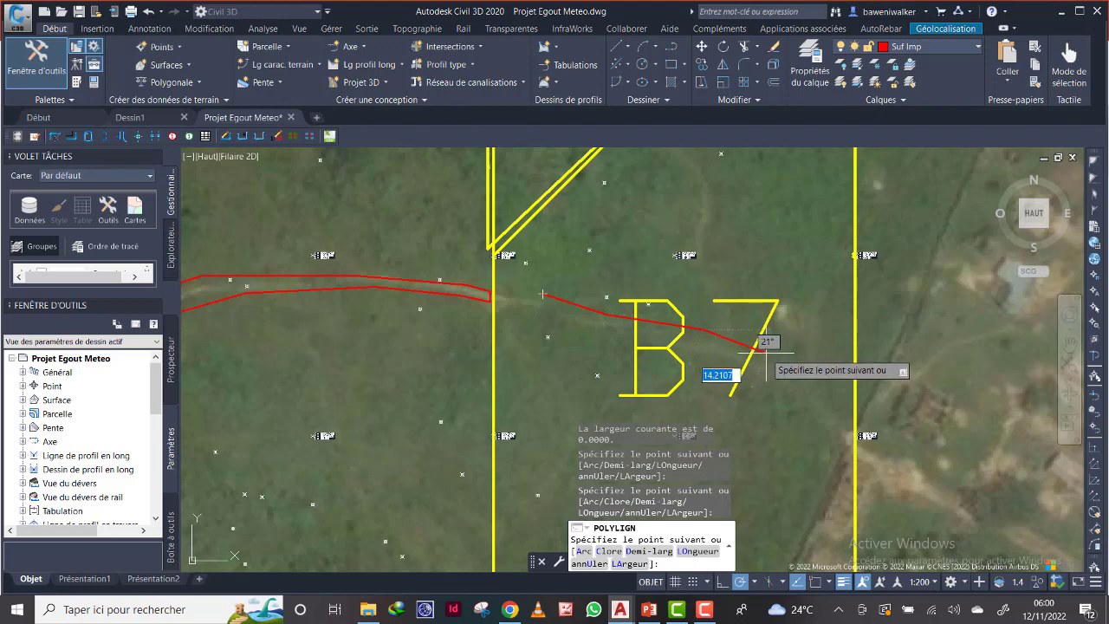
pyautogui.click(767, 354)
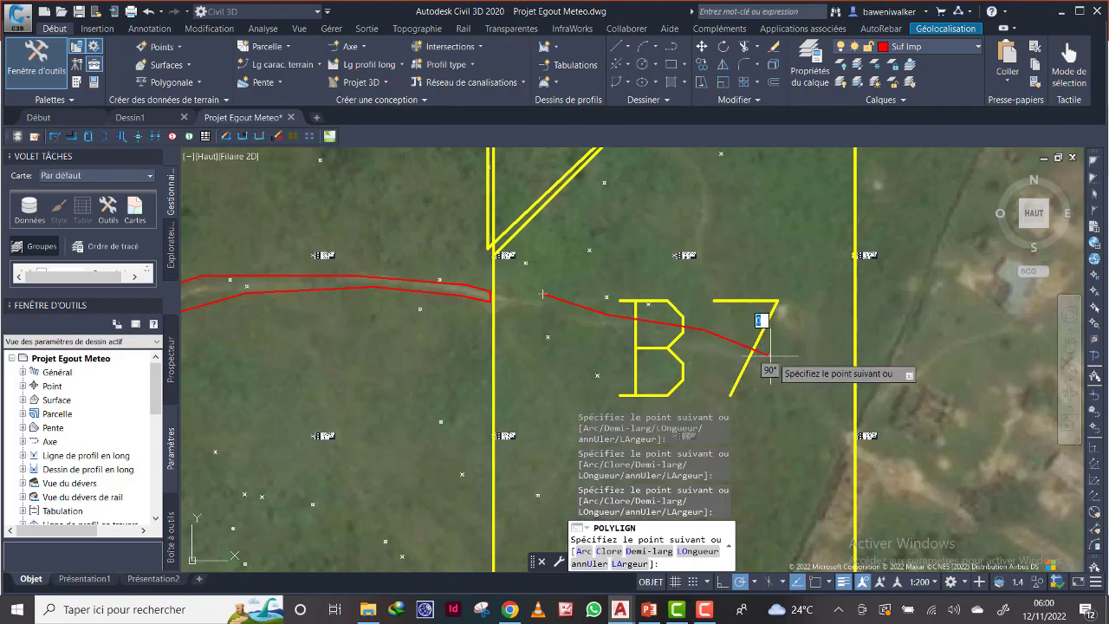
pyautogui.click(849, 419)
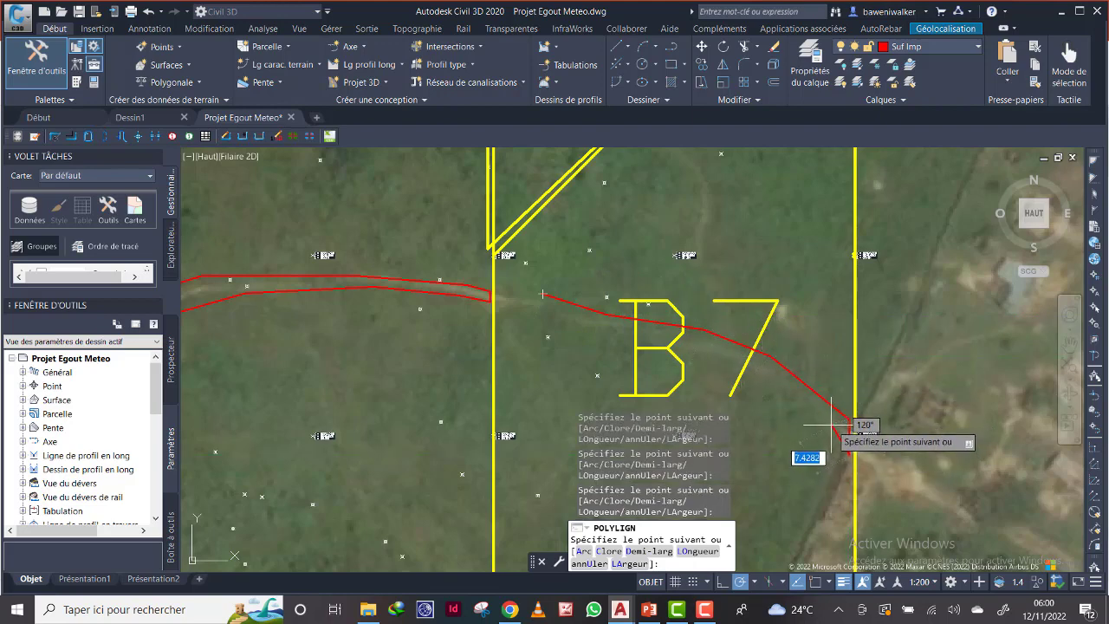
# Bring the footpath outline back northwest along its southern edge through B7 and close the polyline at its start.
pyautogui.click(702, 351)
pyautogui.click(607, 332)
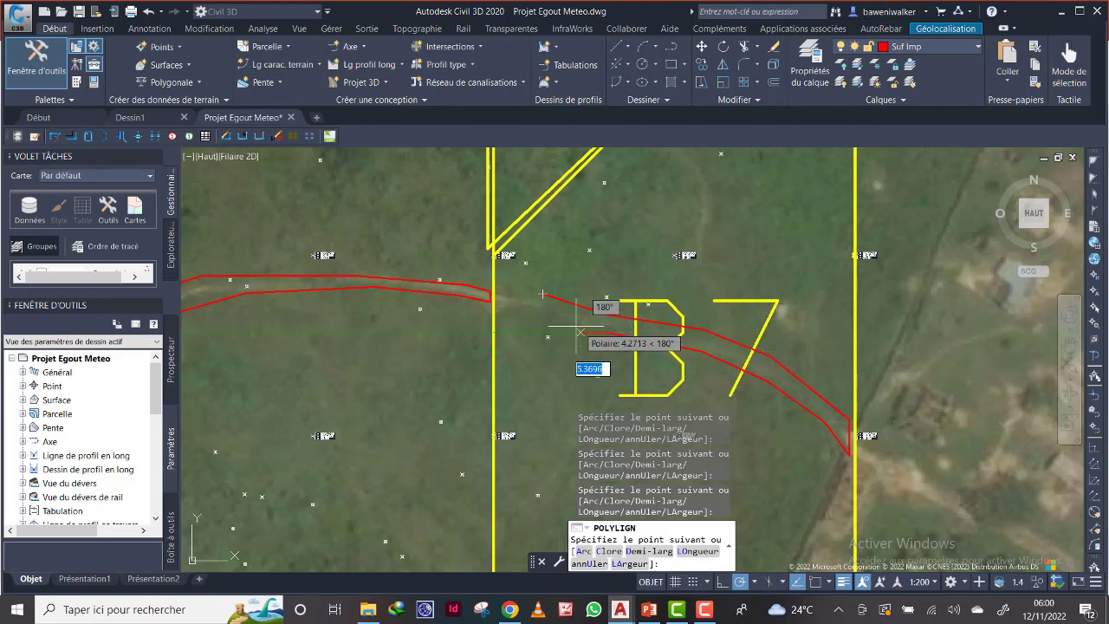
pyautogui.rightClick(543, 297)
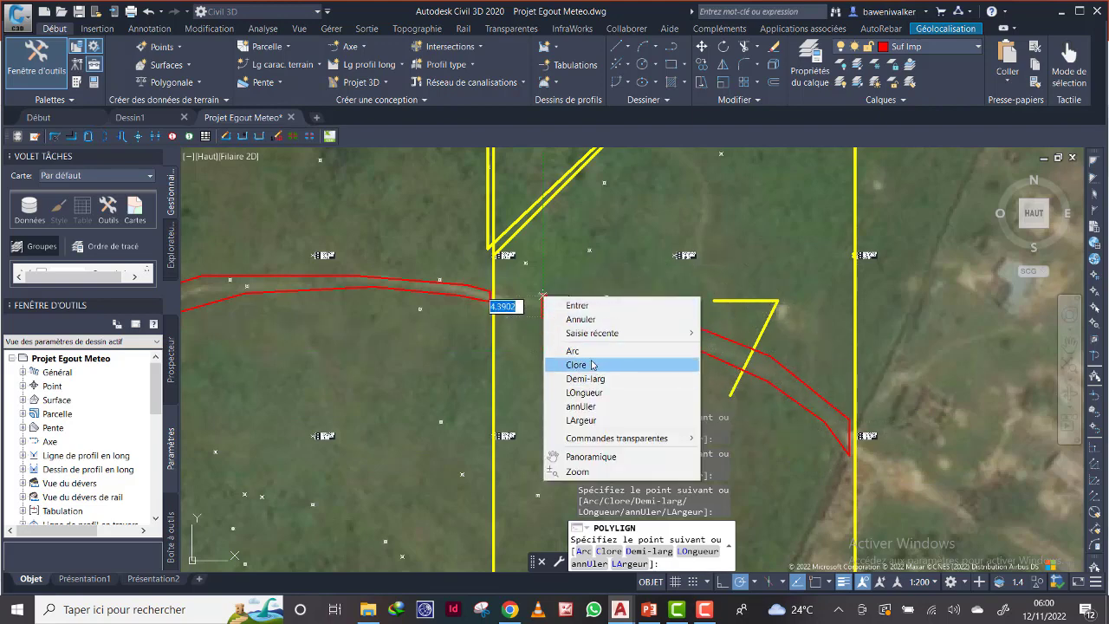
pyautogui.click(593, 365)
pyautogui.scroll(-5, 659, 347)
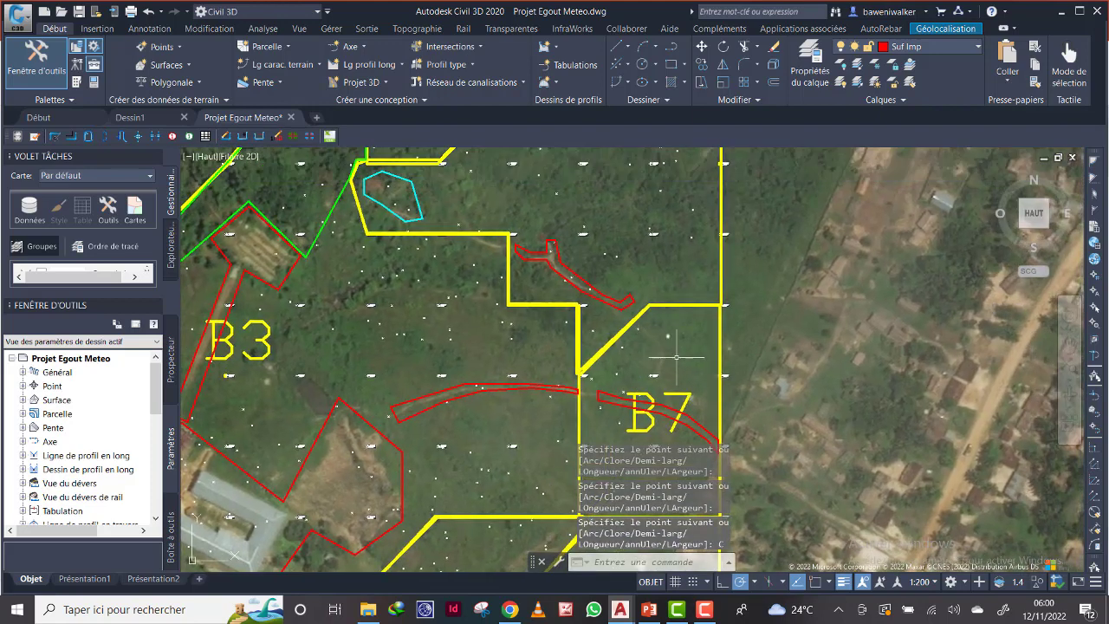
# Outline the narrow path in northern B7, from the diagonal boundary south to just above the other footpath, as a closed polyline.
pyautogui.click(674, 47)
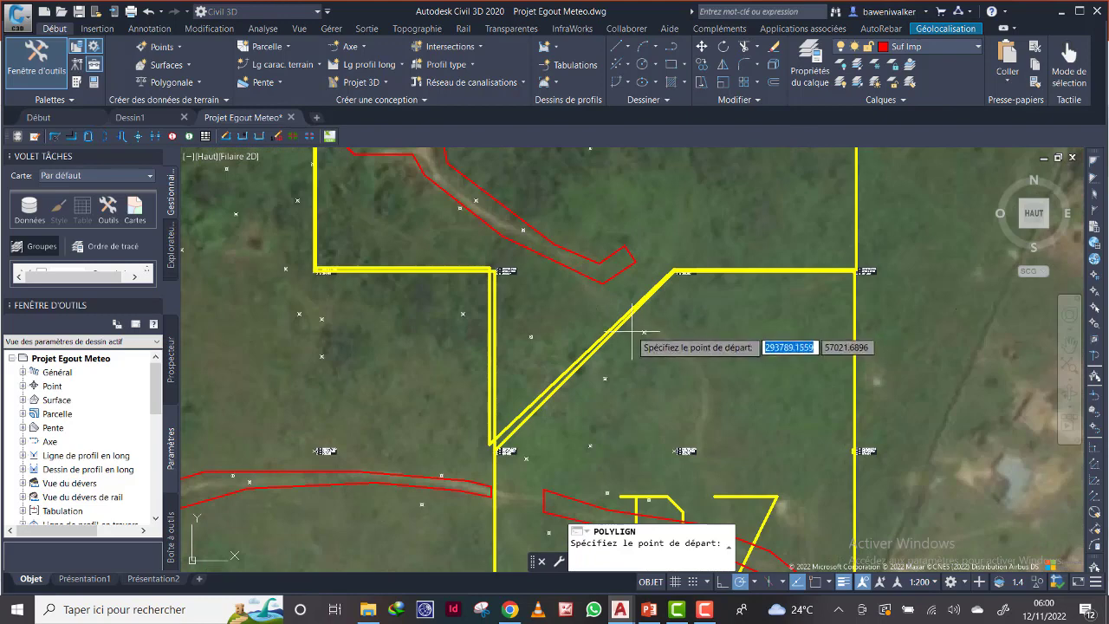
pyautogui.click(644, 332)
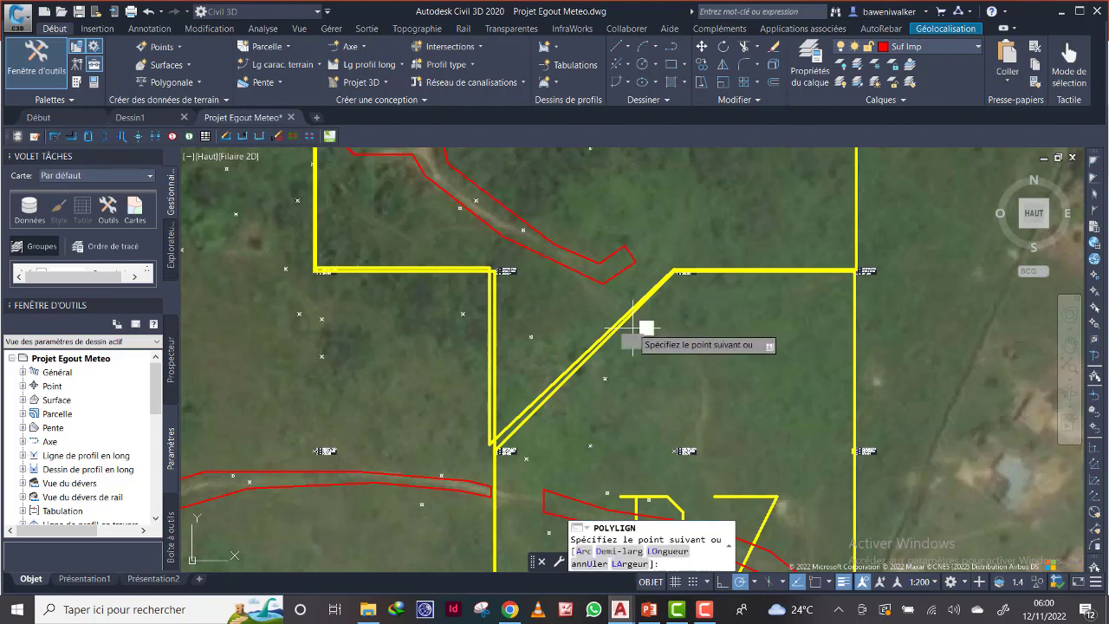
pyautogui.click(703, 362)
pyautogui.moveTo(706, 403); pyautogui.dragTo(711, 220, button='middle')
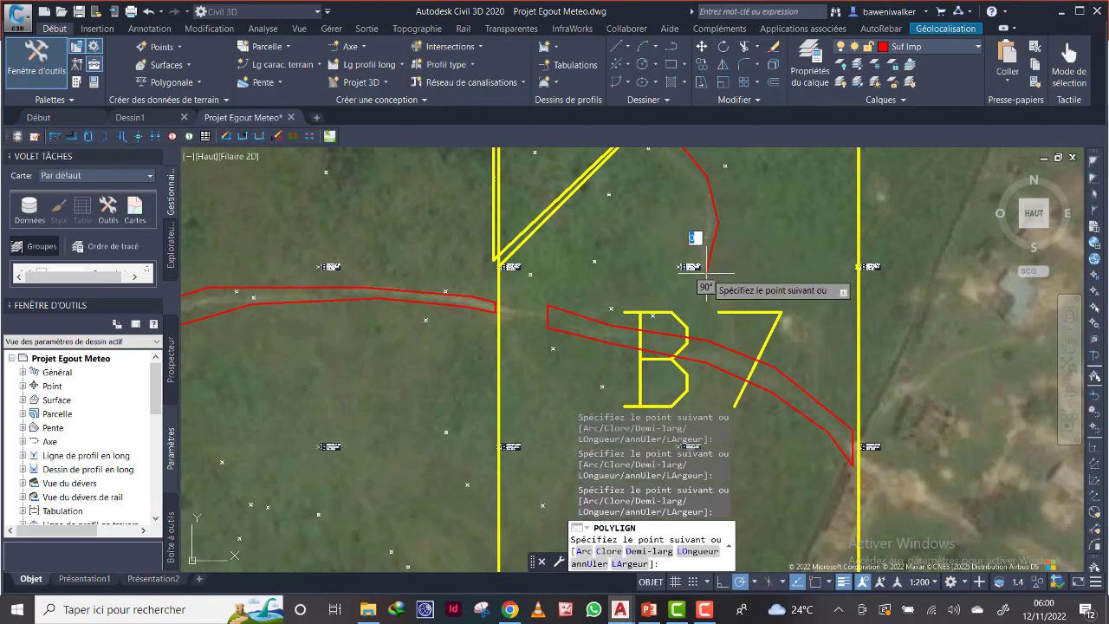
pyautogui.scroll(-4, 756, 331)
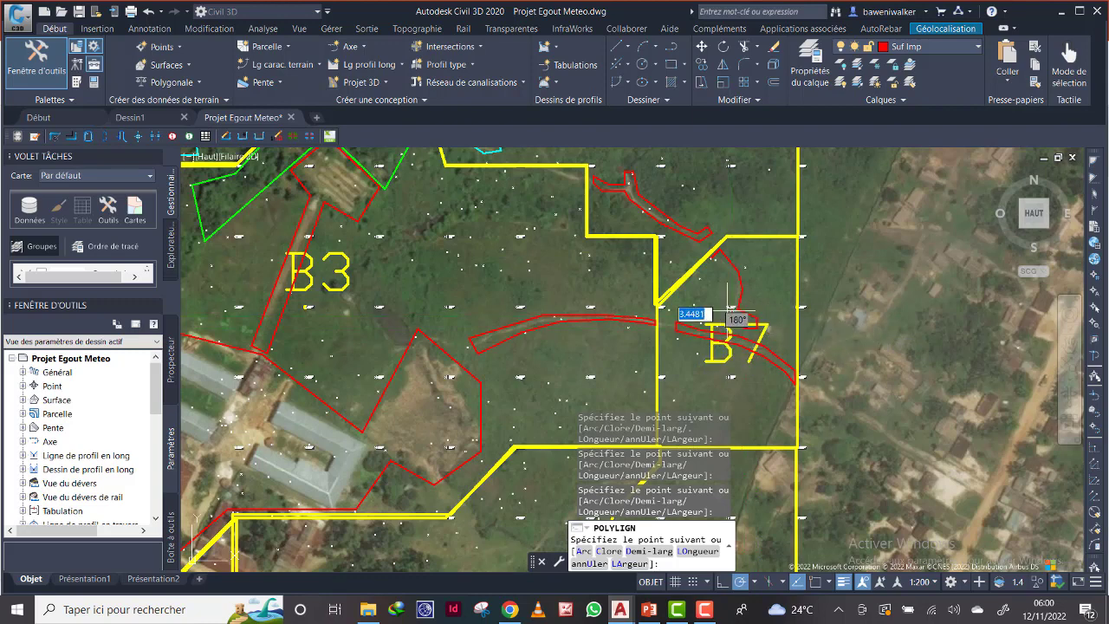
pyautogui.rightClick(716, 257)
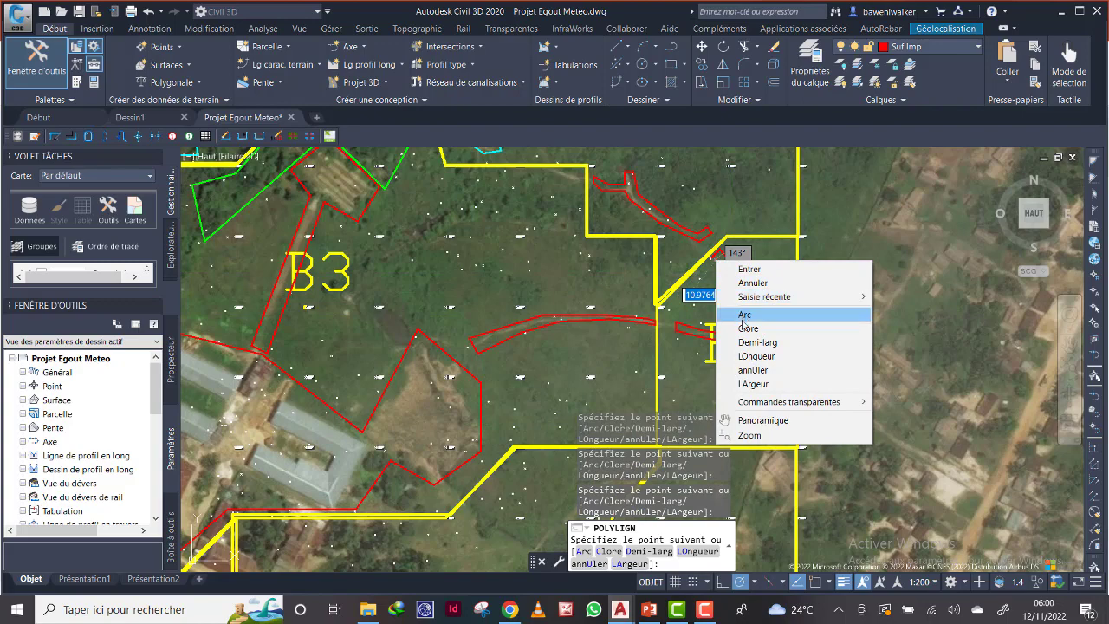
pyautogui.click(745, 324)
pyautogui.scroll(2, 749, 301)
pyautogui.scroll(-2, 743, 301)
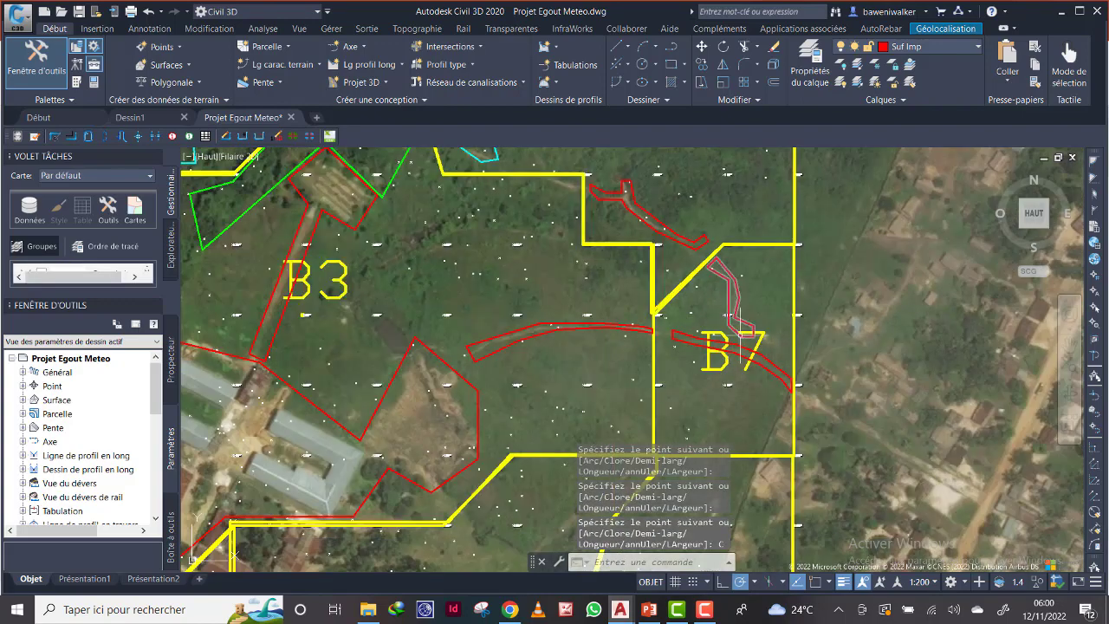
# Examine the ground cover on the aerial imagery in southern B7 and throughout B8, B9 and B10.
pyautogui.moveTo(743, 339); pyautogui.dragTo(698, 273, button='middle')
pyautogui.scroll(2, 693, 346)
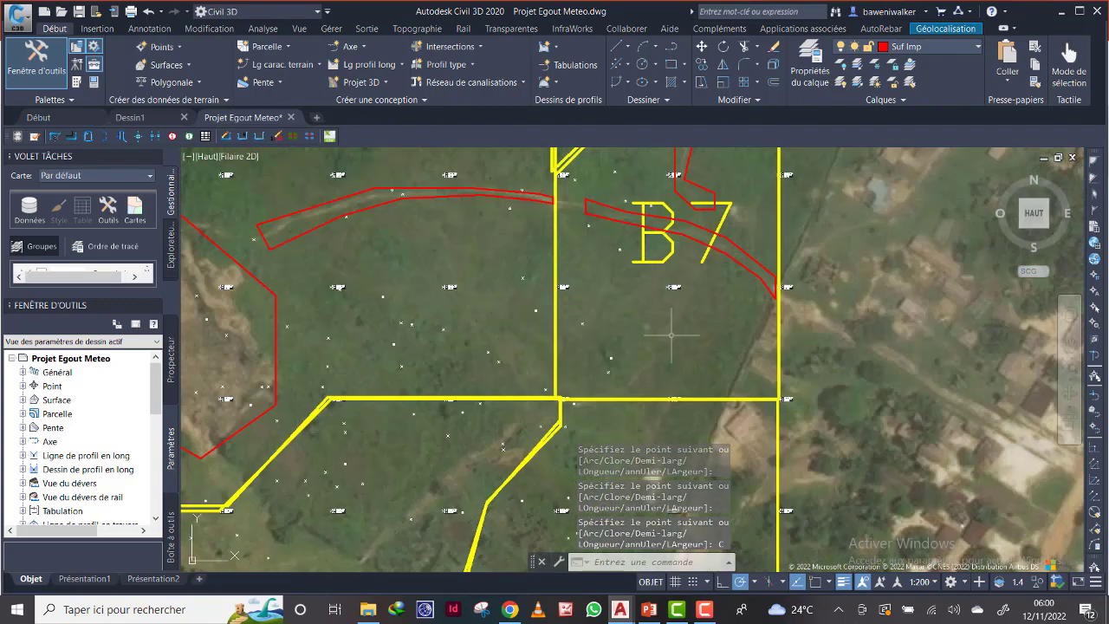
pyautogui.scroll(-2, 671, 334)
pyautogui.scroll(2, 671, 296)
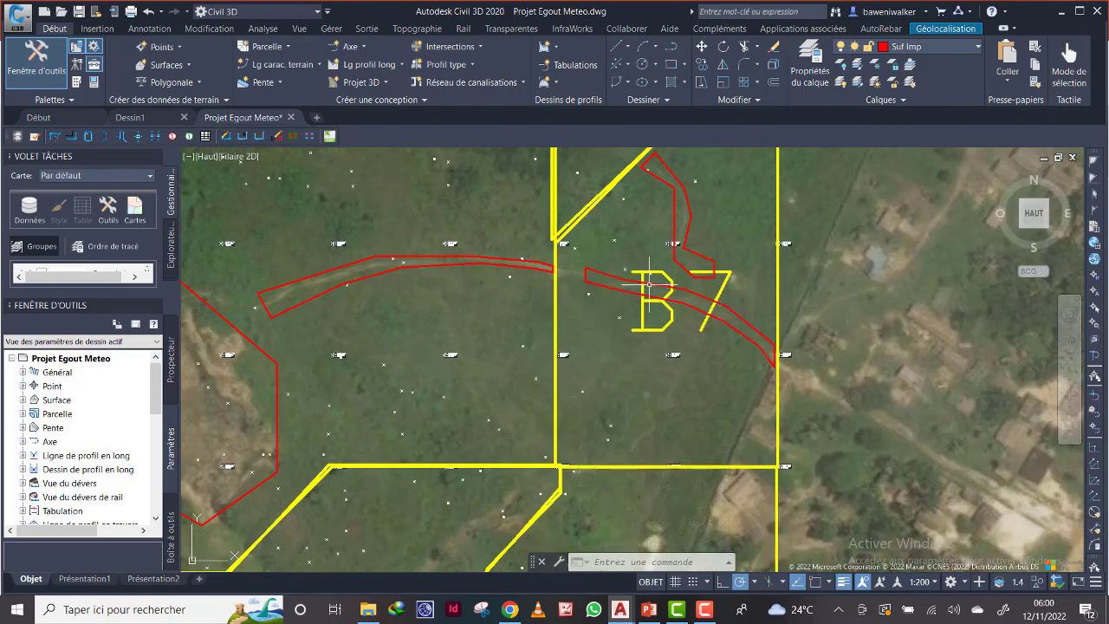
pyautogui.scroll(-3, 650, 283)
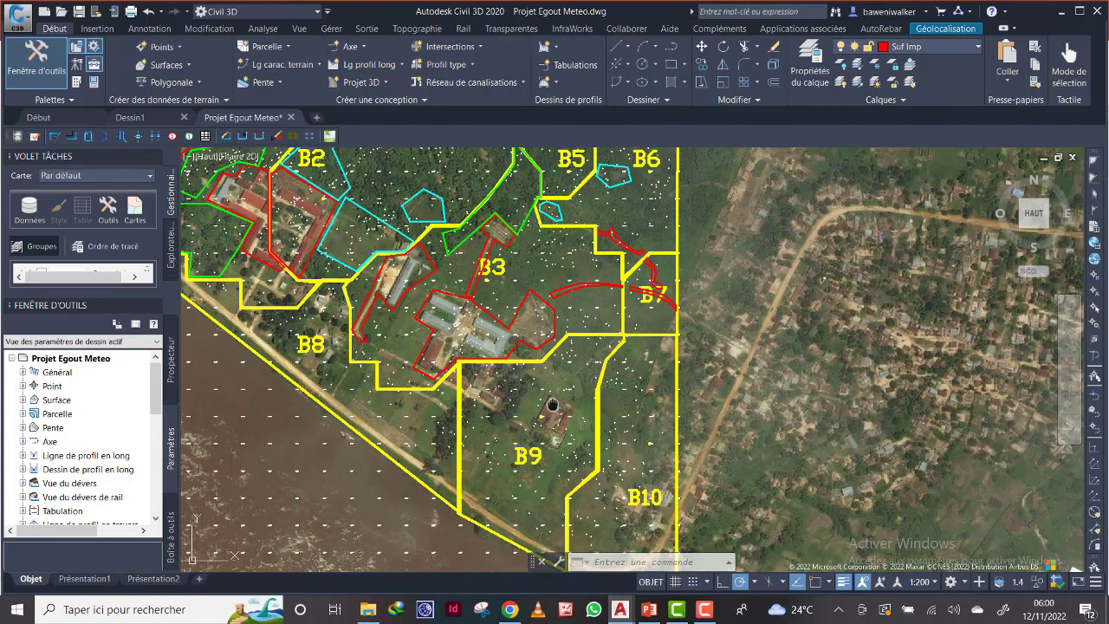
pyautogui.moveTo(552, 405); pyautogui.dragTo(600, 349, button='middle')
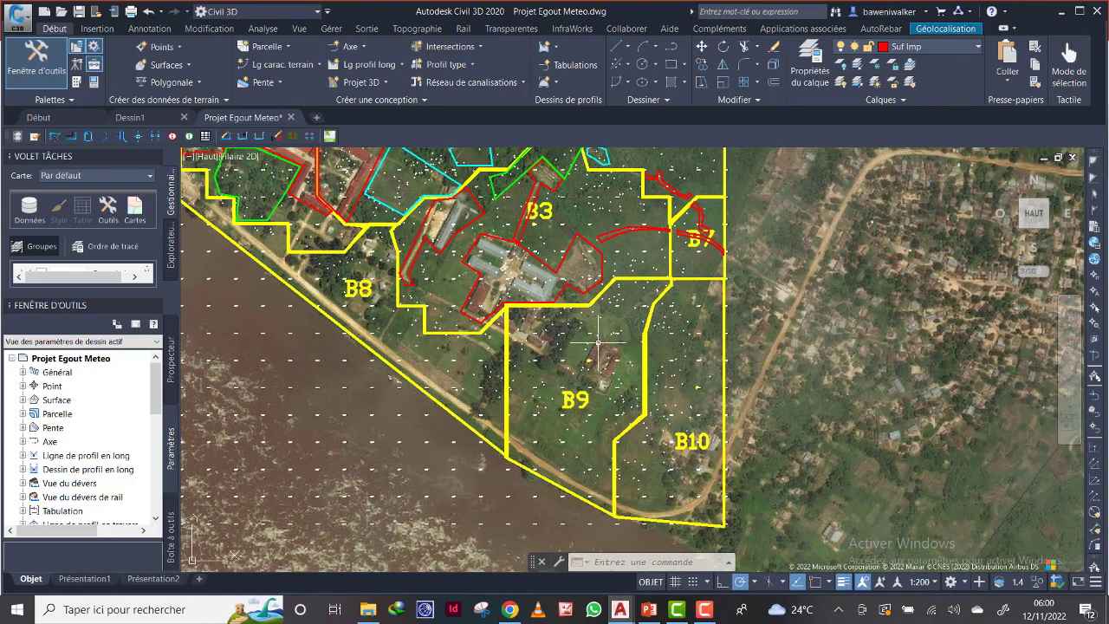
pyautogui.scroll(2, 583, 356)
pyautogui.moveTo(581, 357); pyautogui.dragTo(574, 306, button='middle')
pyautogui.scroll(-1, 611, 383)
pyautogui.scroll(-3, 611, 383)
pyautogui.scroll(2, 675, 356)
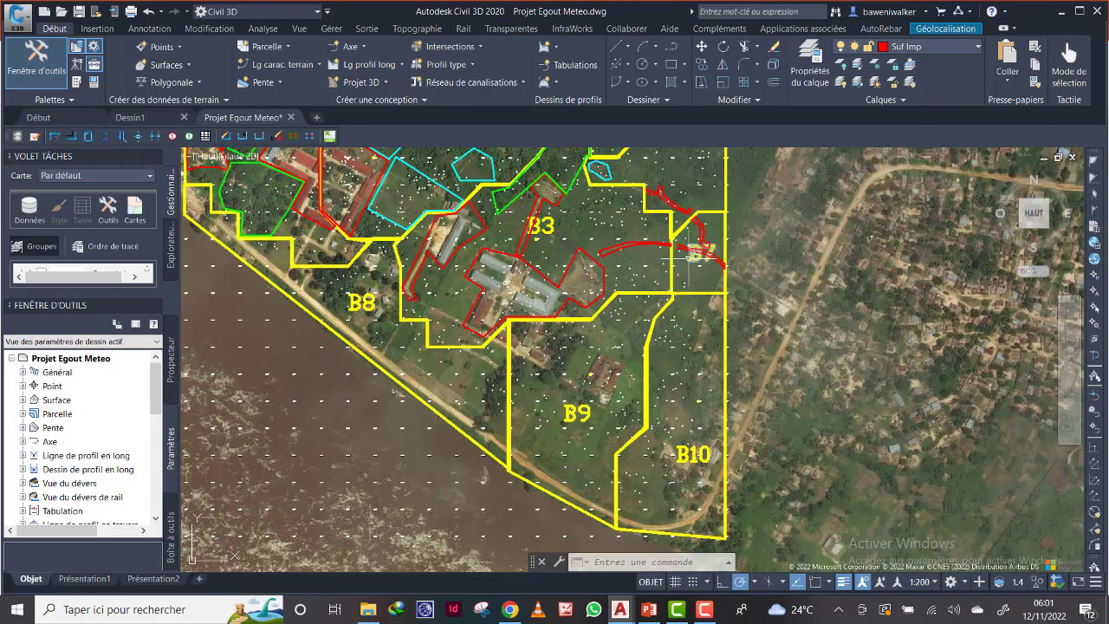
pyautogui.moveTo(688, 259); pyautogui.dragTo(687, 280, button='middle')
pyautogui.moveTo(379, 327); pyautogui.dragTo(547, 353, button='middle')
pyautogui.moveTo(766, 404)
pyautogui.mouseDown(button='middle')
pyautogui.moveTo(733, 389)
pyautogui.moveTo(669, 266)
pyautogui.mouseUp(button='middle')
pyautogui.scroll(2, 697, 370)
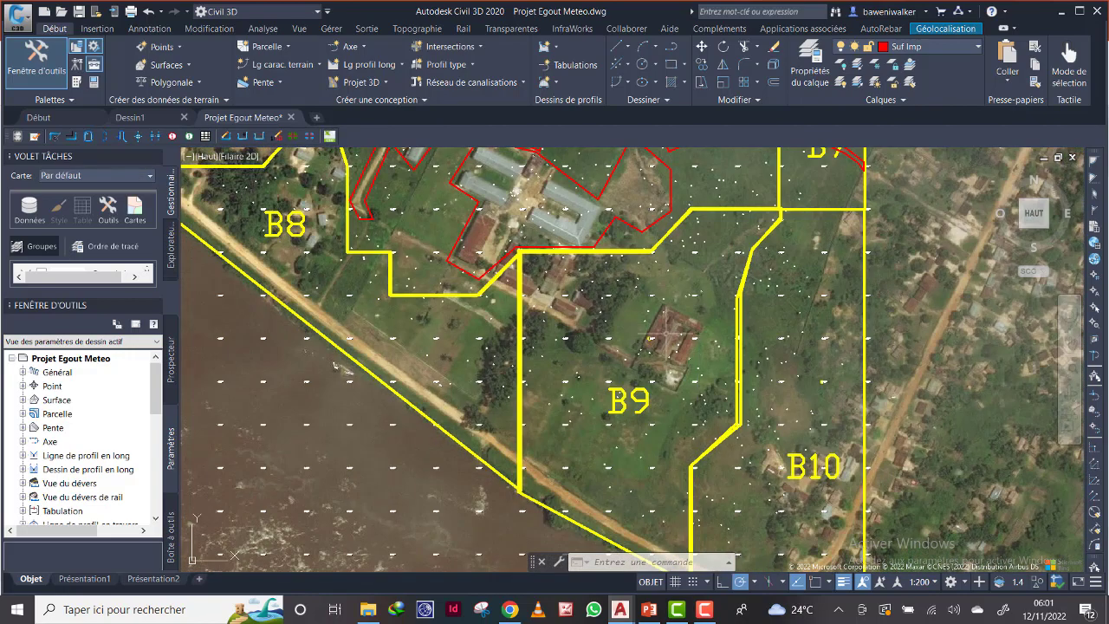
pyautogui.moveTo(650, 400); pyautogui.dragTo(587, 377, button='middle')
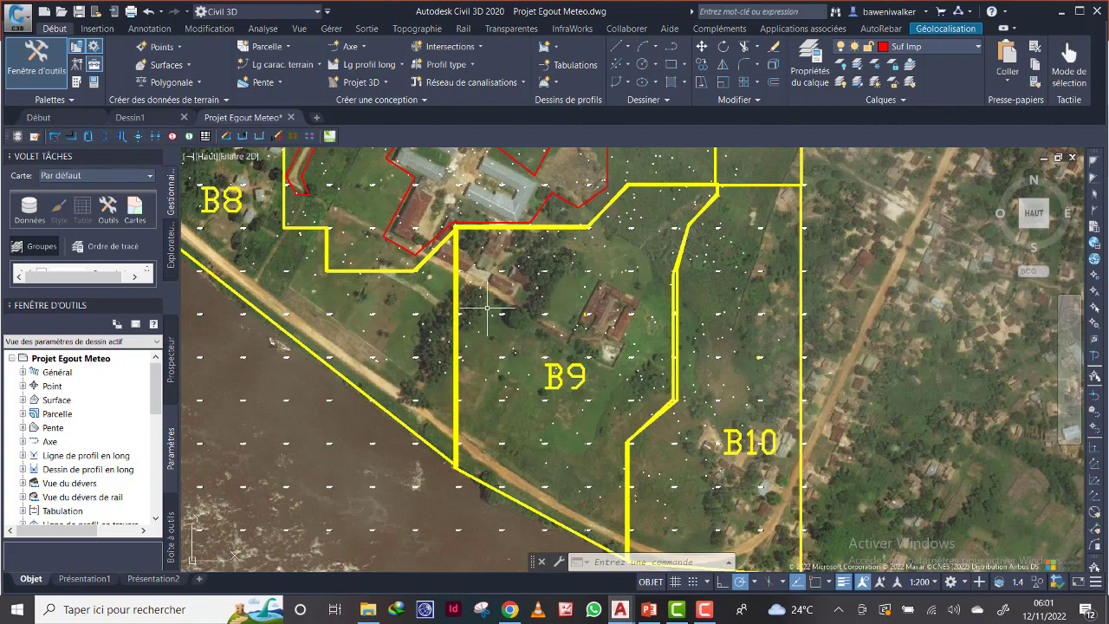
pyautogui.scroll(4, 645, 378)
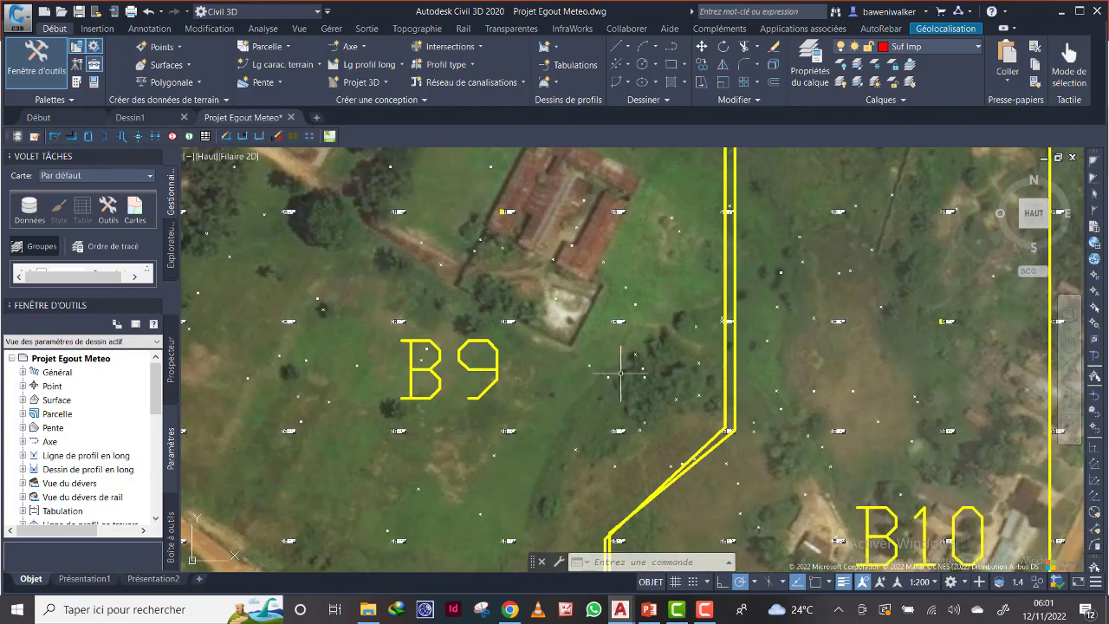
pyautogui.scroll(-4, 679, 357)
pyautogui.scroll(1, 645, 312)
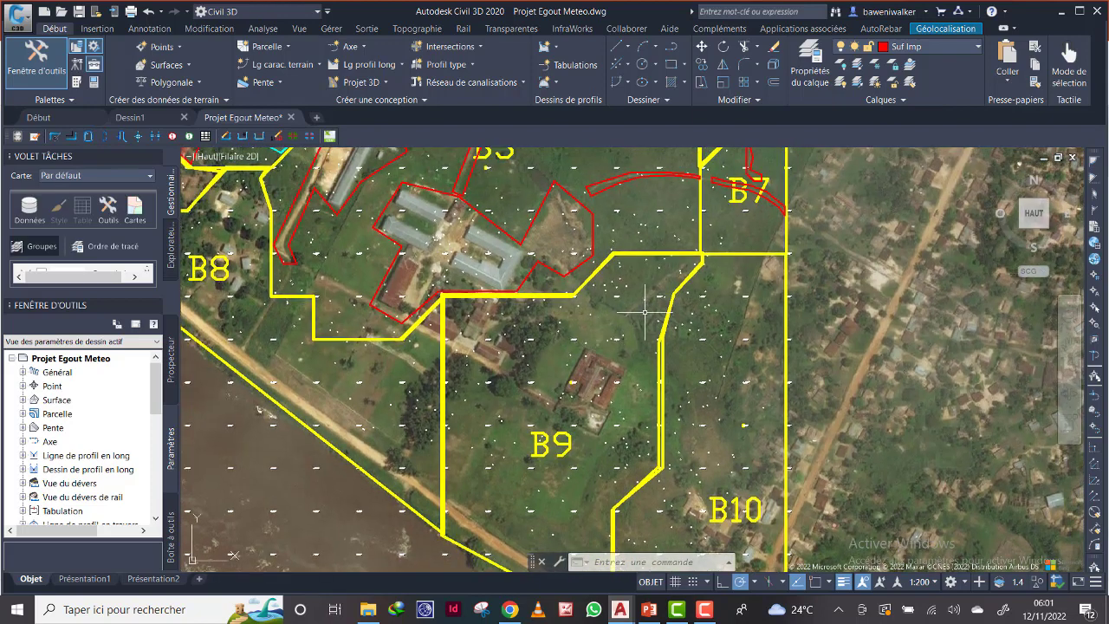
# Outline the walled building compound north of the B9 label with a closed polyline on the Suf Imp layer.
pyautogui.click(669, 51)
pyautogui.scroll(2, 572, 390)
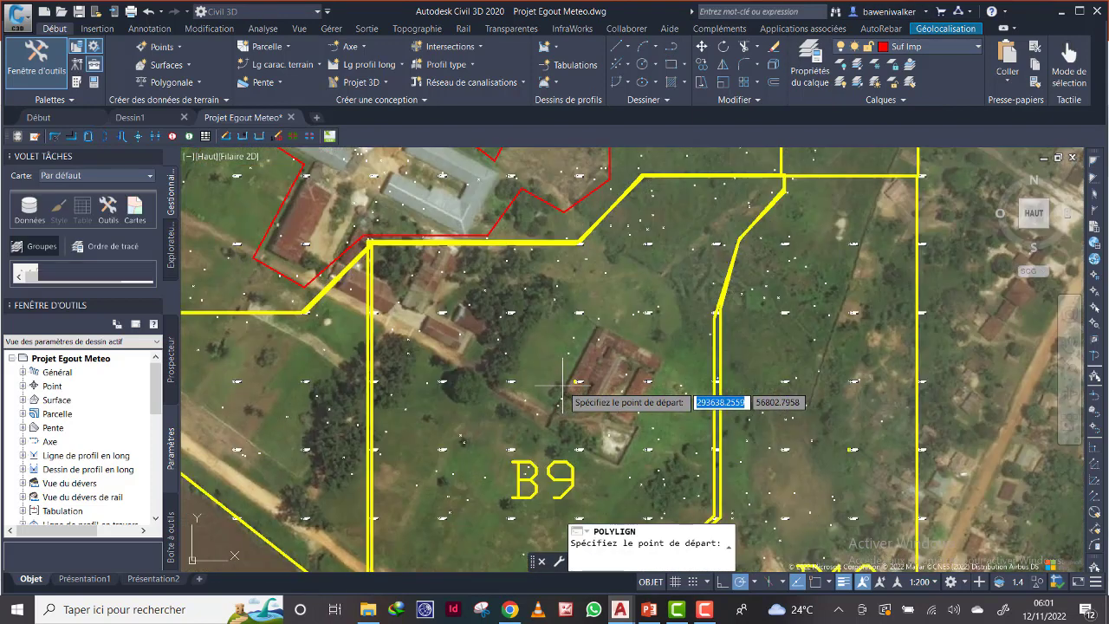
pyautogui.click(594, 318)
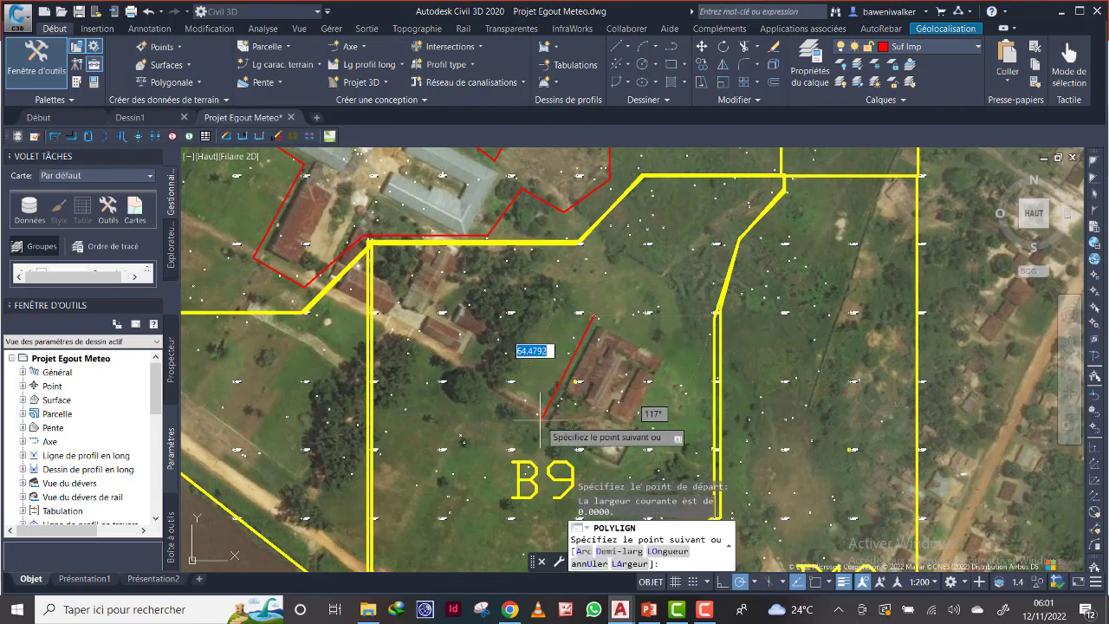
pyautogui.moveTo(595, 420); pyautogui.dragTo(582, 293, button='middle')
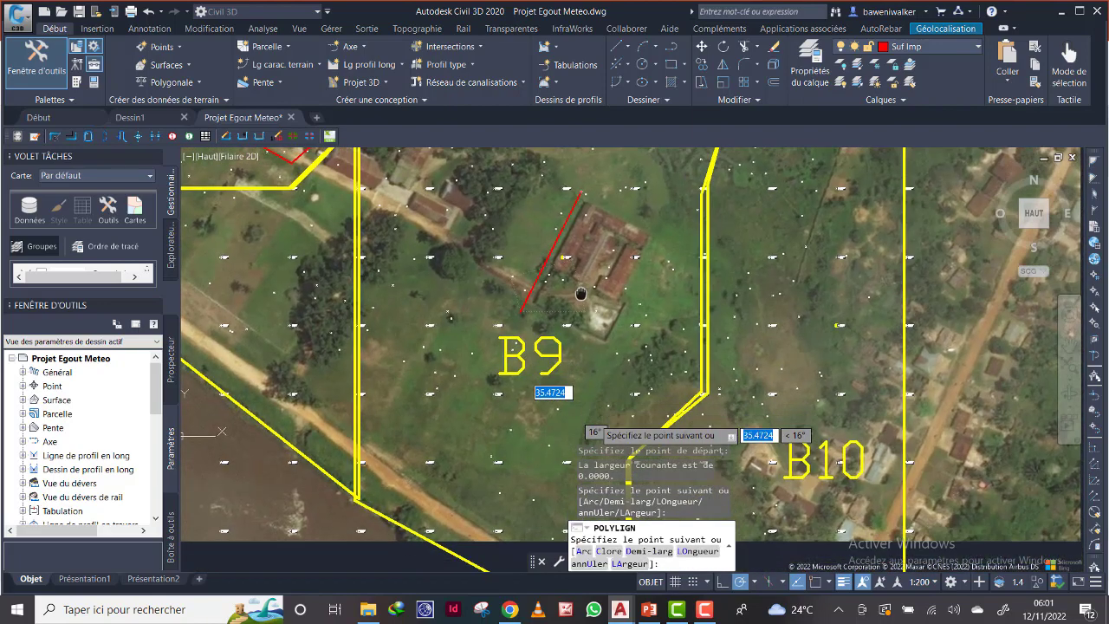
pyautogui.click(612, 351)
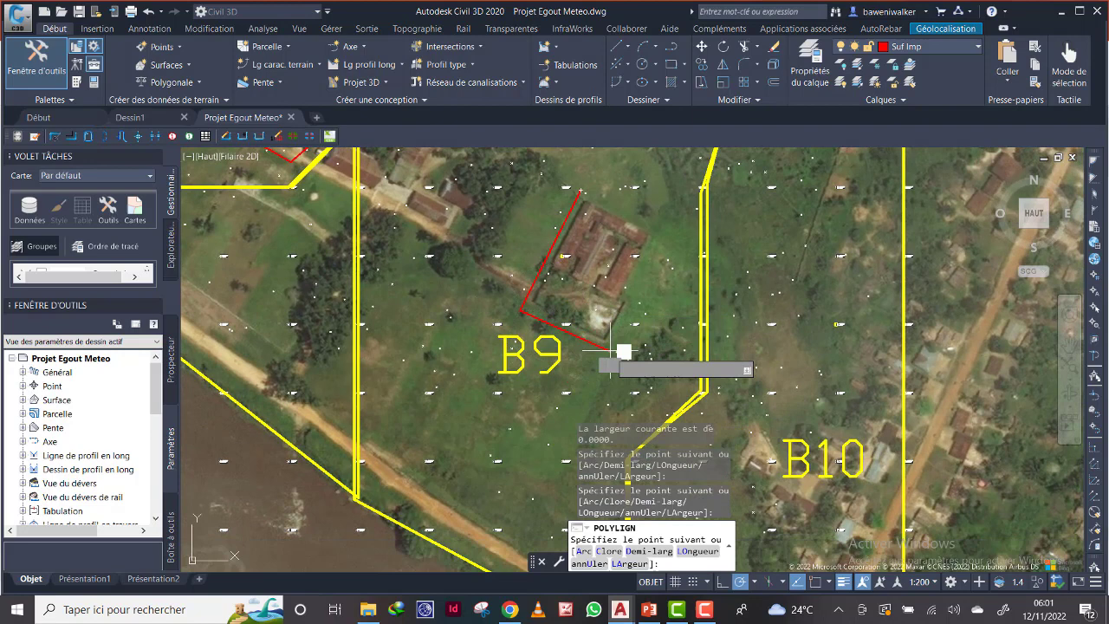
pyautogui.click(643, 300)
pyautogui.click(661, 227)
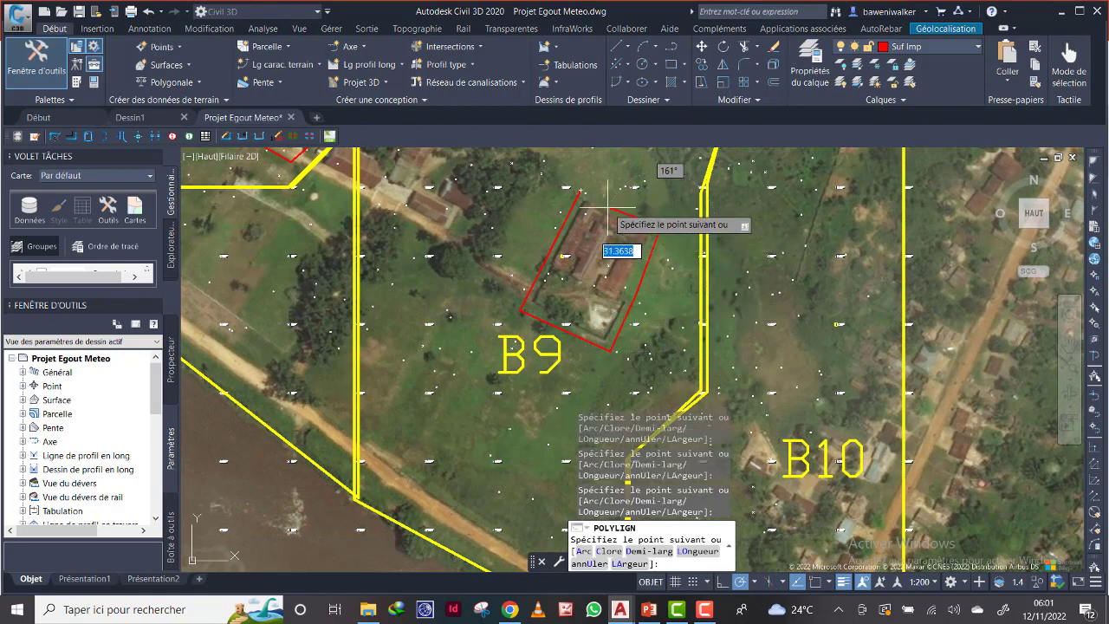
pyautogui.rightClick(585, 191)
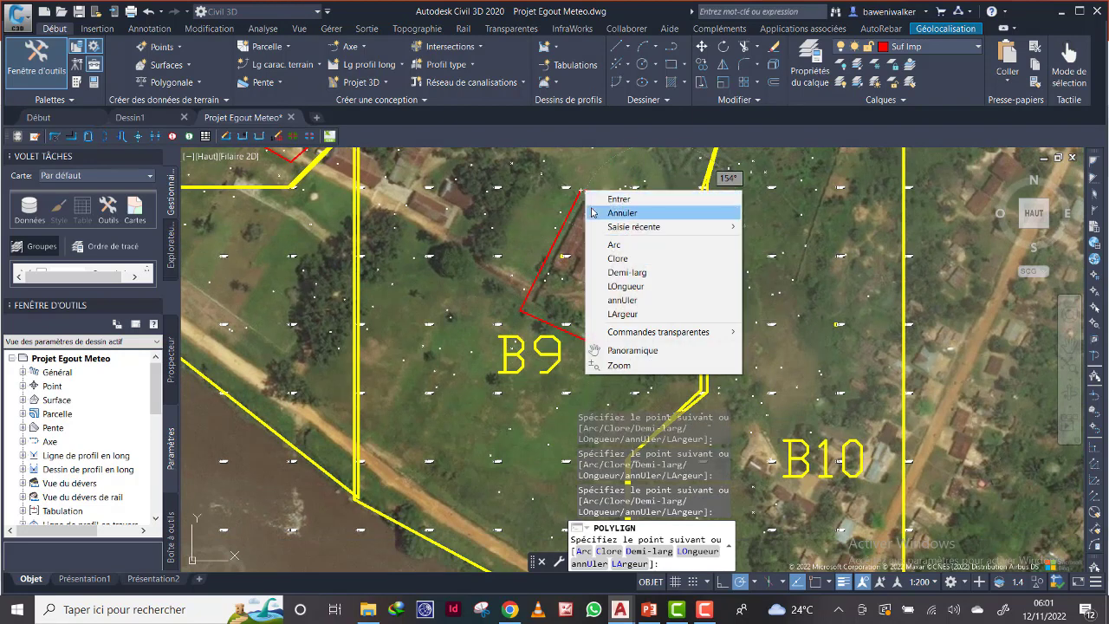
pyautogui.click(617, 258)
# Outline the buildings and access path in the northwest corner of B9 with a closed polyline on the Suf Imp layer.
pyautogui.scroll(-3, 598, 329)
pyautogui.scroll(4, 541, 281)
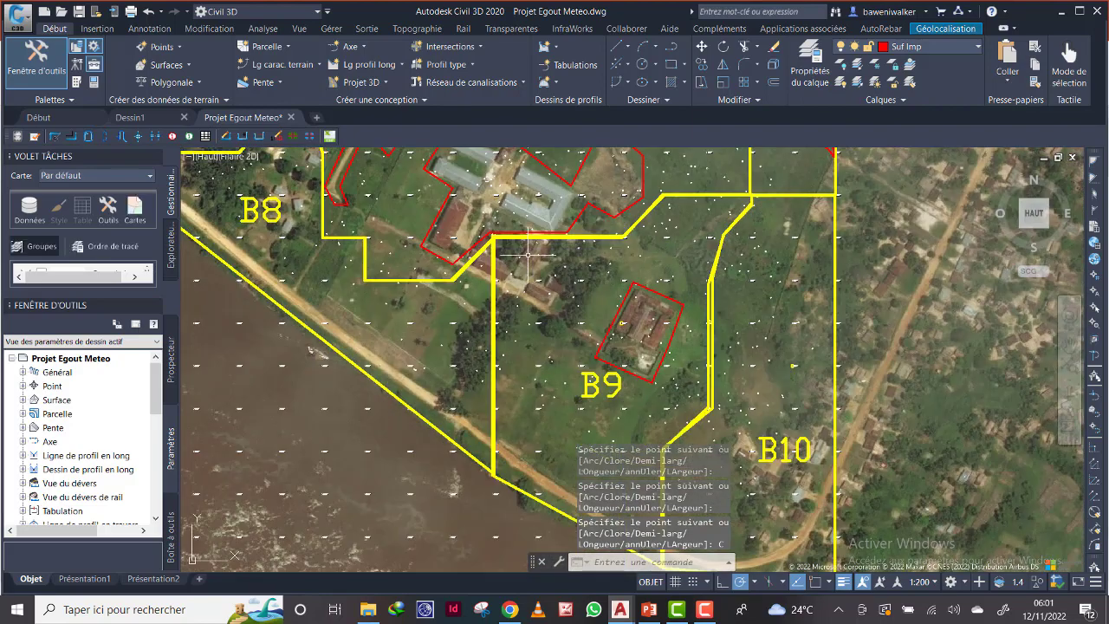
pyautogui.click(675, 50)
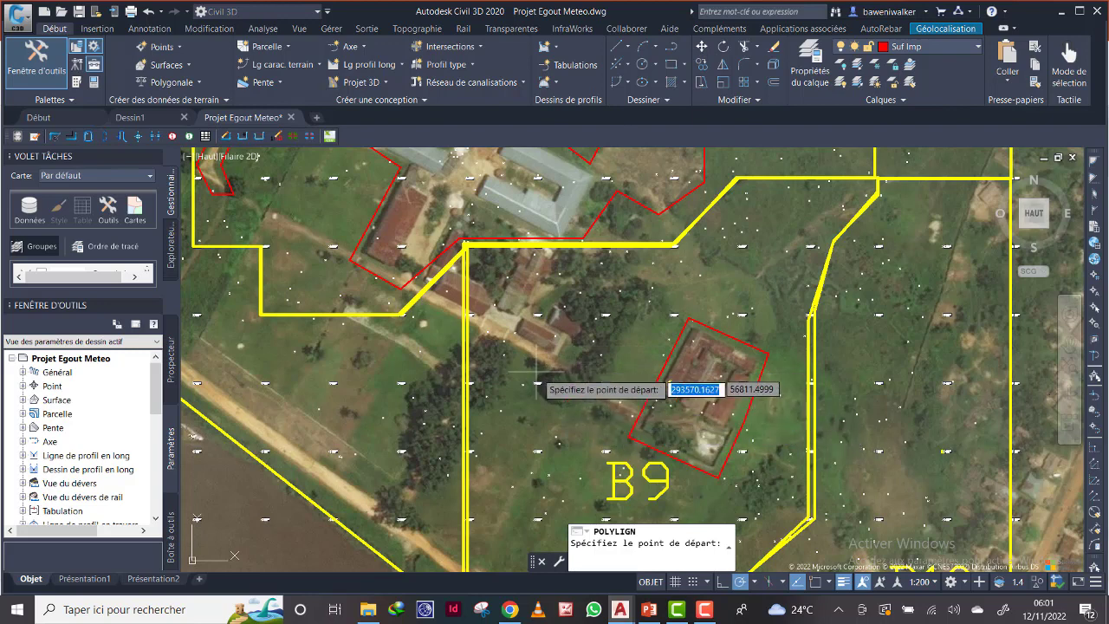
pyautogui.click(630, 439)
pyautogui.click(637, 400)
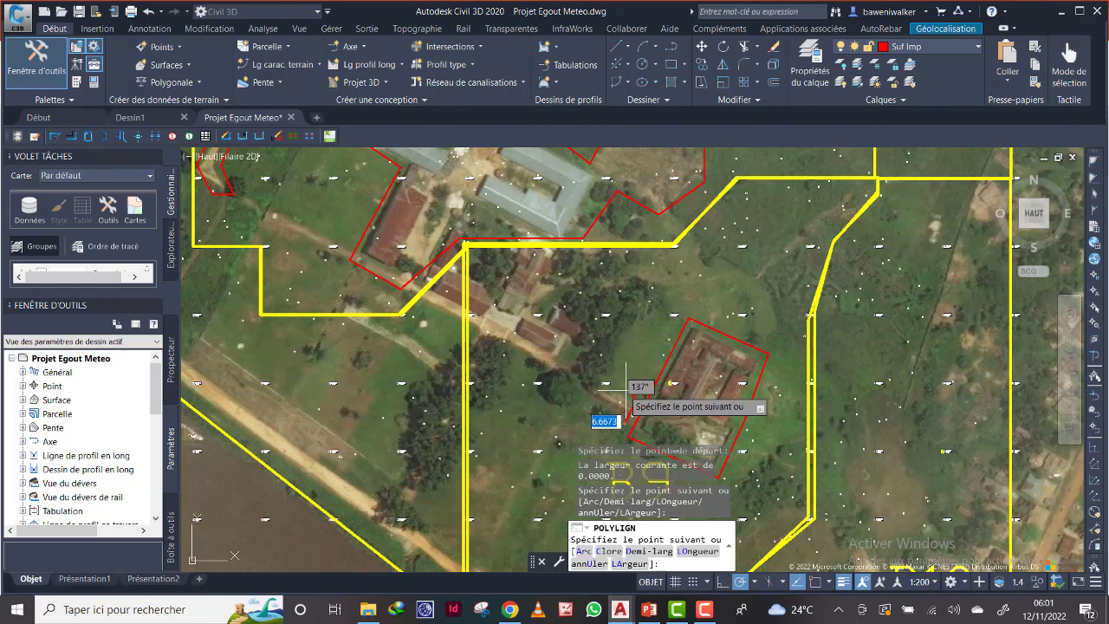
pyautogui.click(566, 356)
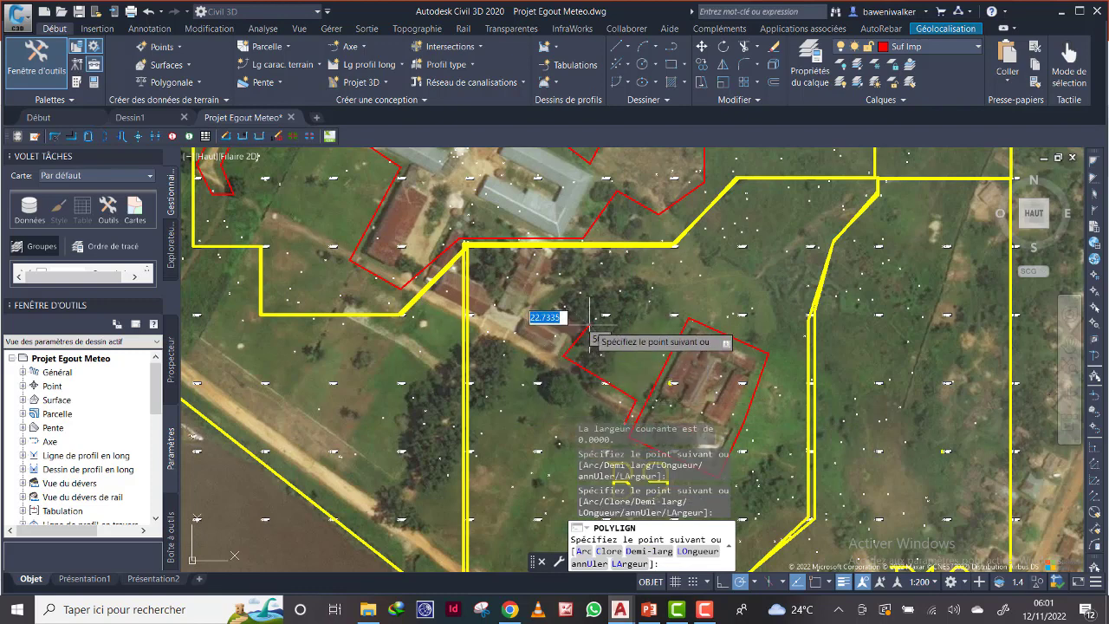
pyautogui.click(589, 327)
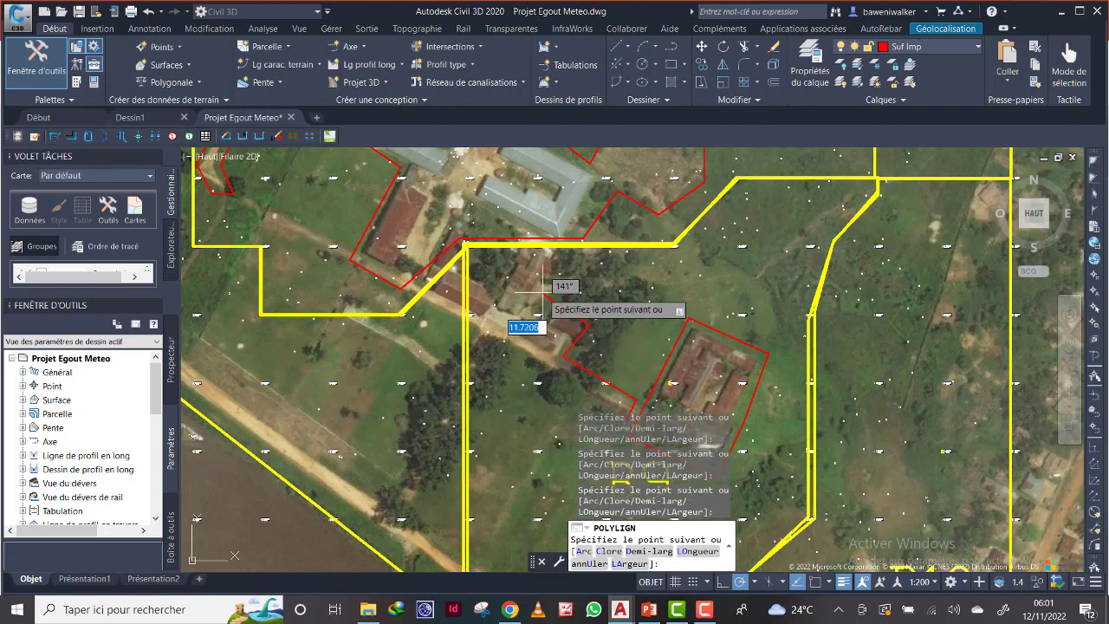
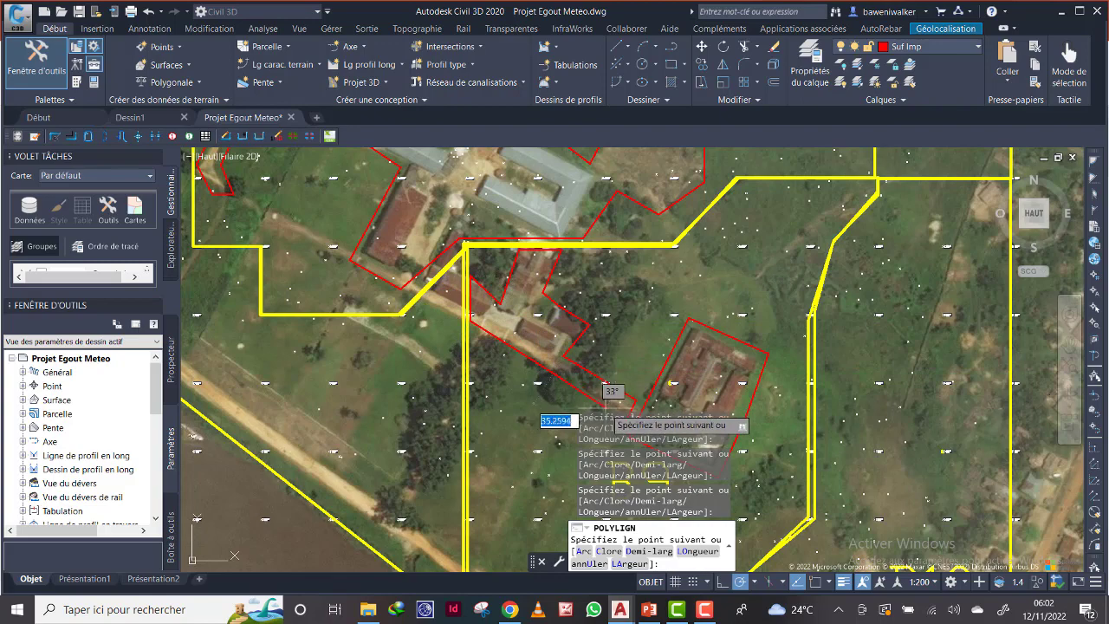
pyautogui.scroll(2, 555, 381)
pyautogui.rightClick(573, 331)
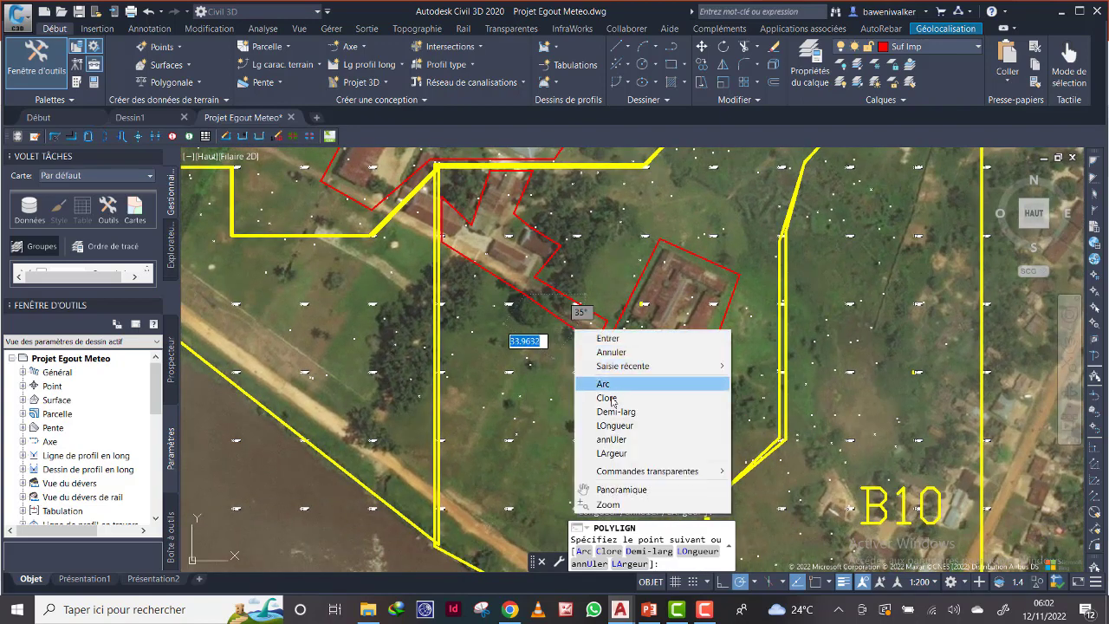
pyautogui.click(615, 399)
# Make Surf G current and start outlining the tree patch in northern B9, following the building outline southeast and turning back along the patch's eastern edge.
pyautogui.scroll(-3, 565, 357)
pyautogui.scroll(2, 563, 342)
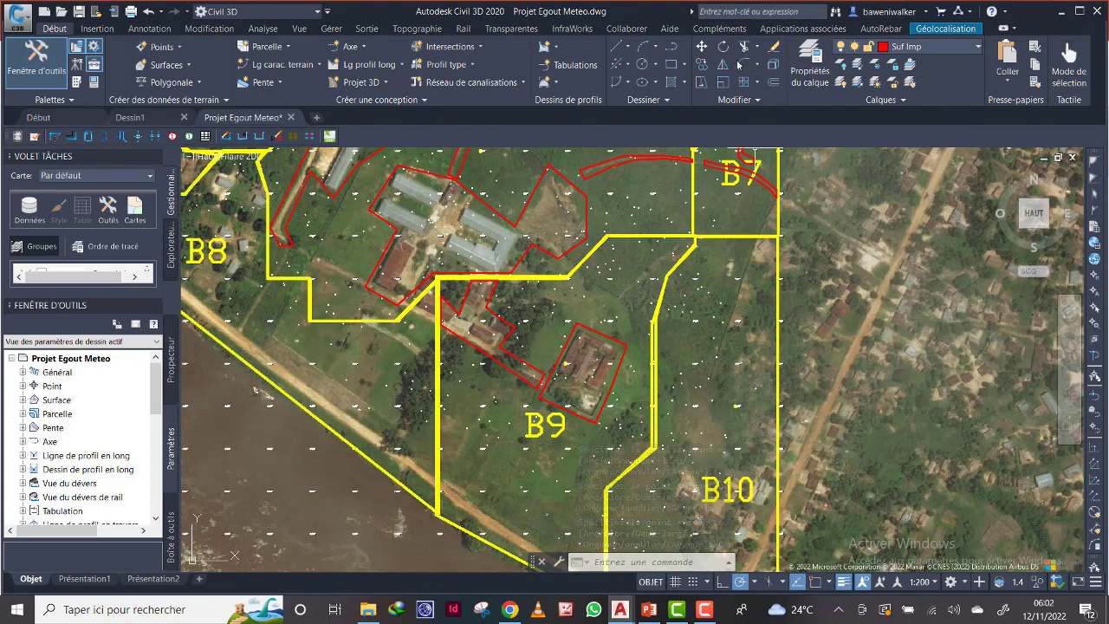
pyautogui.click(904, 52)
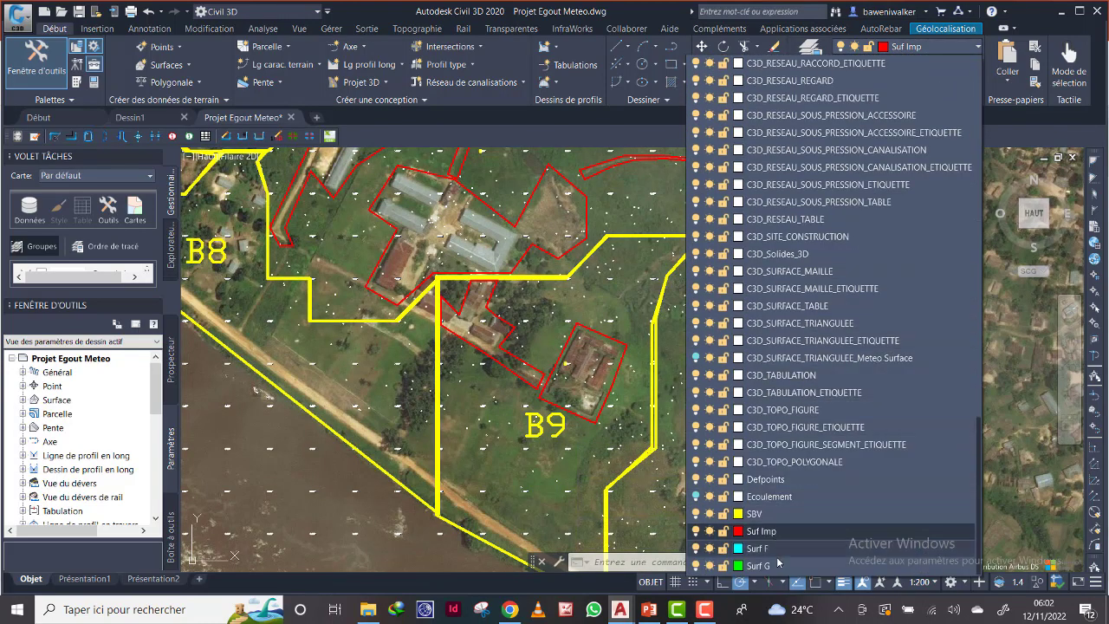
pyautogui.click(760, 566)
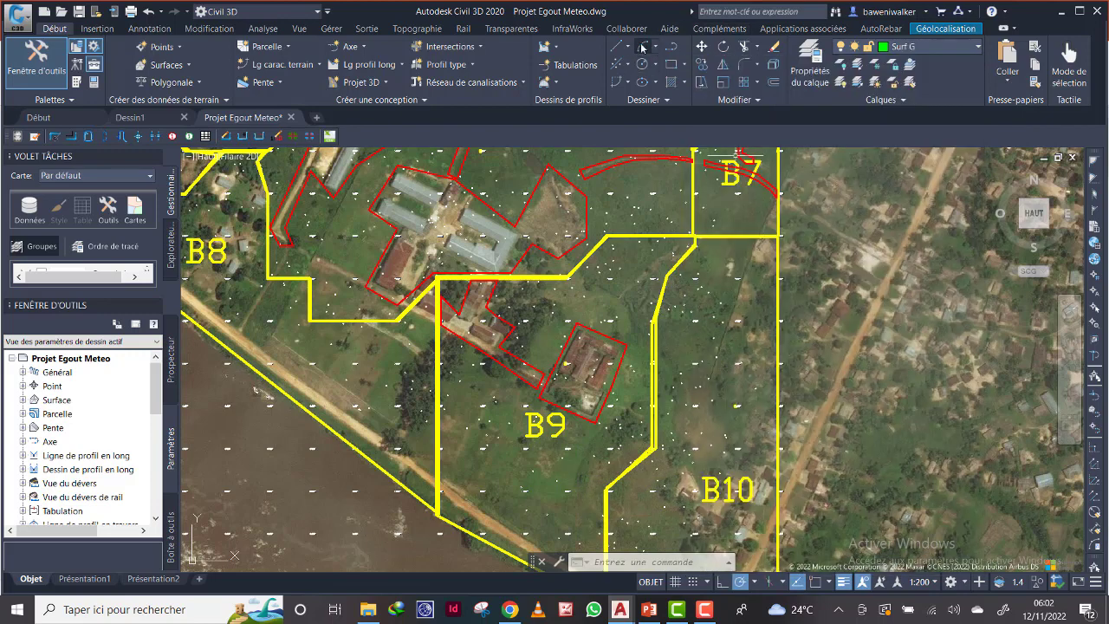
pyautogui.click(670, 51)
pyautogui.scroll(6, 533, 277)
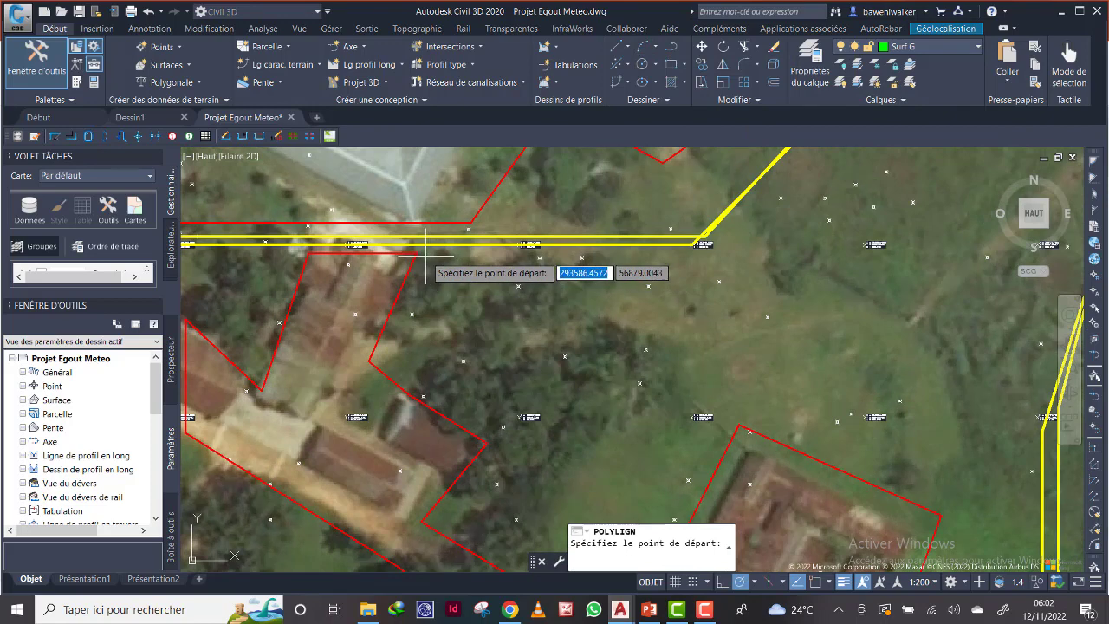
pyautogui.click(423, 255)
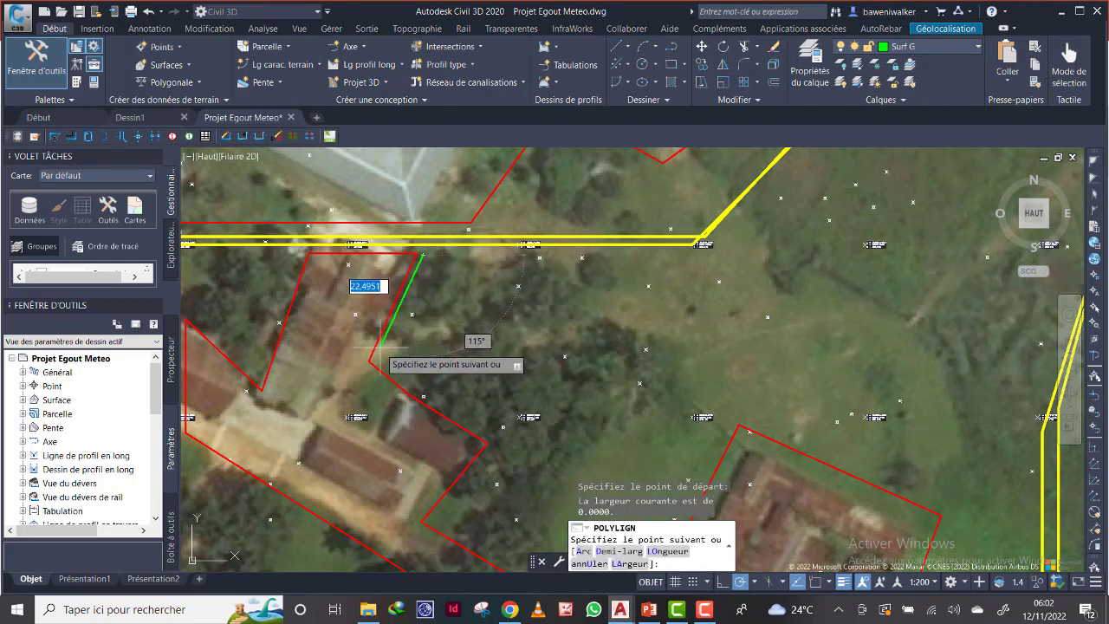
pyautogui.click(373, 360)
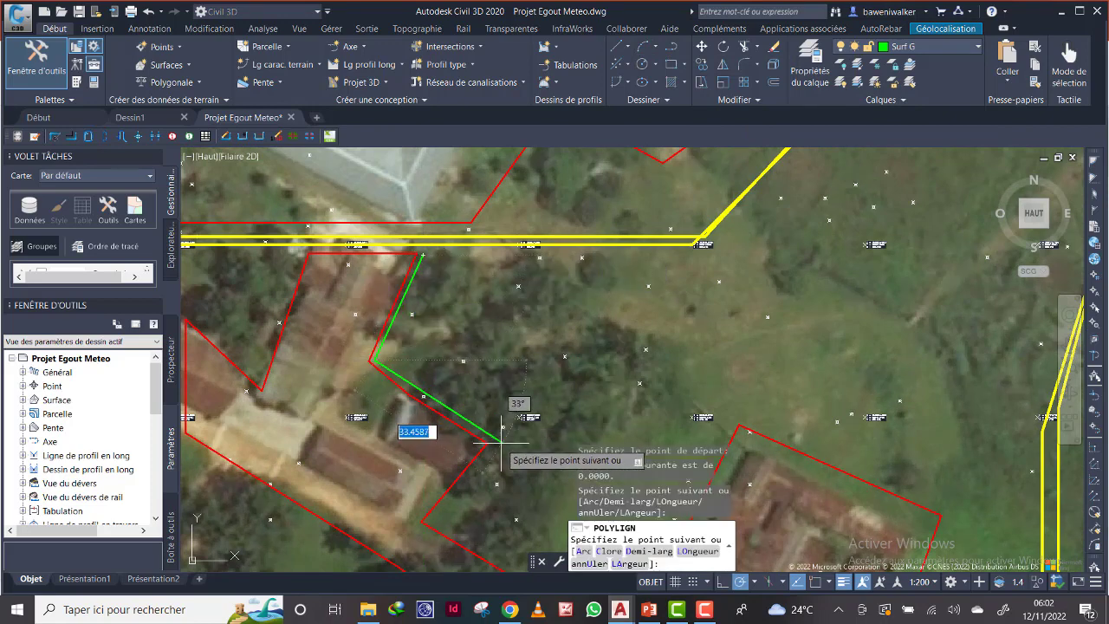
pyautogui.moveTo(463, 488); pyautogui.dragTo(447, 310, button='middle')
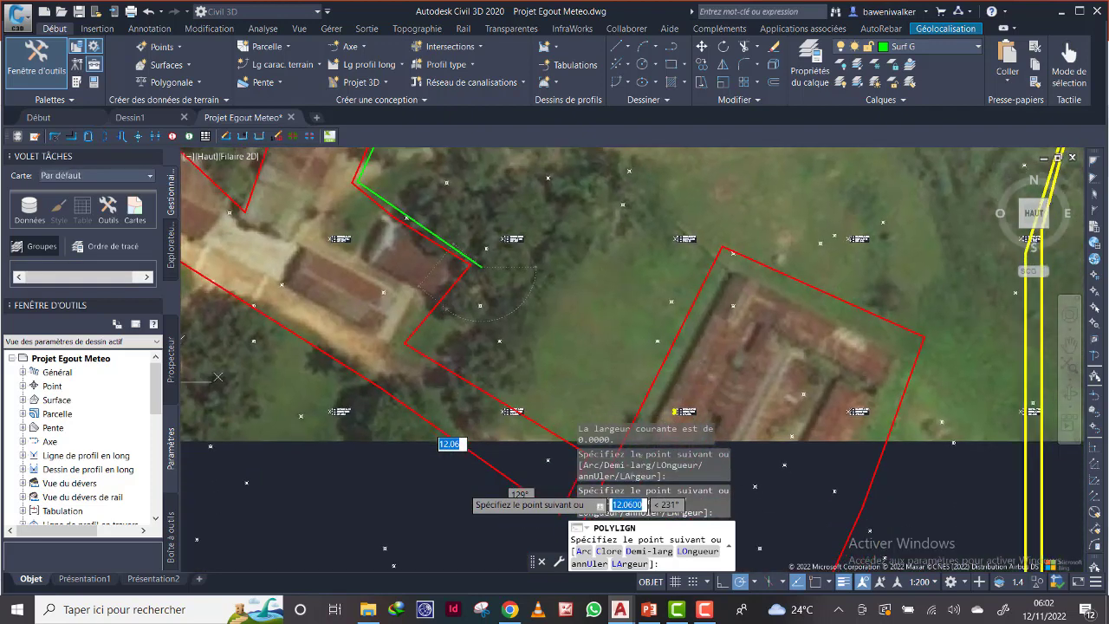
pyautogui.click(409, 343)
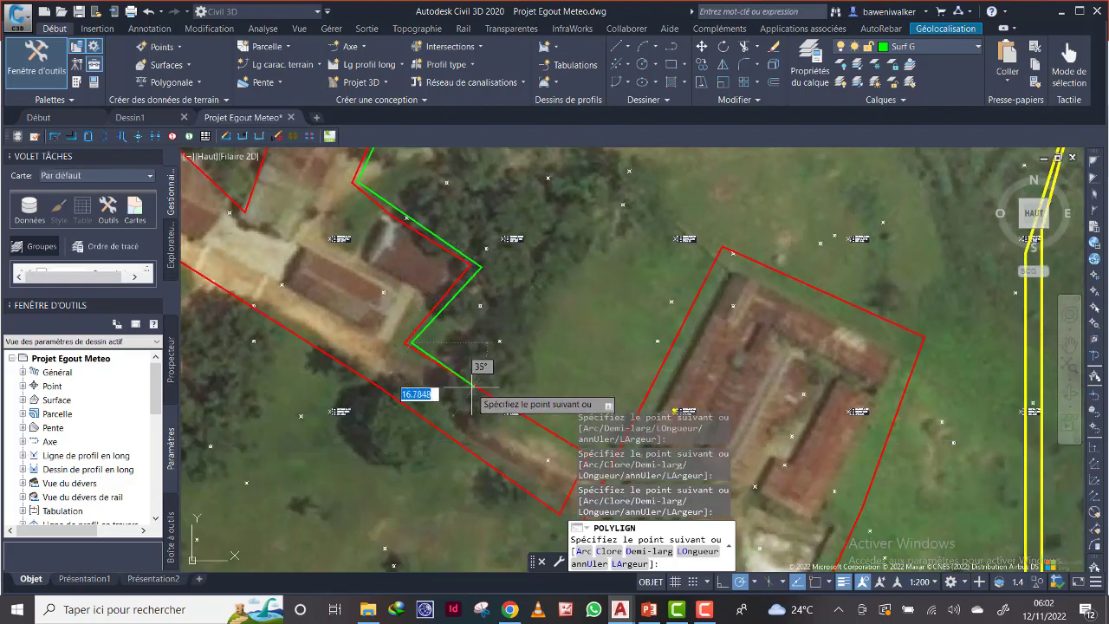
pyautogui.click(516, 406)
pyautogui.click(546, 358)
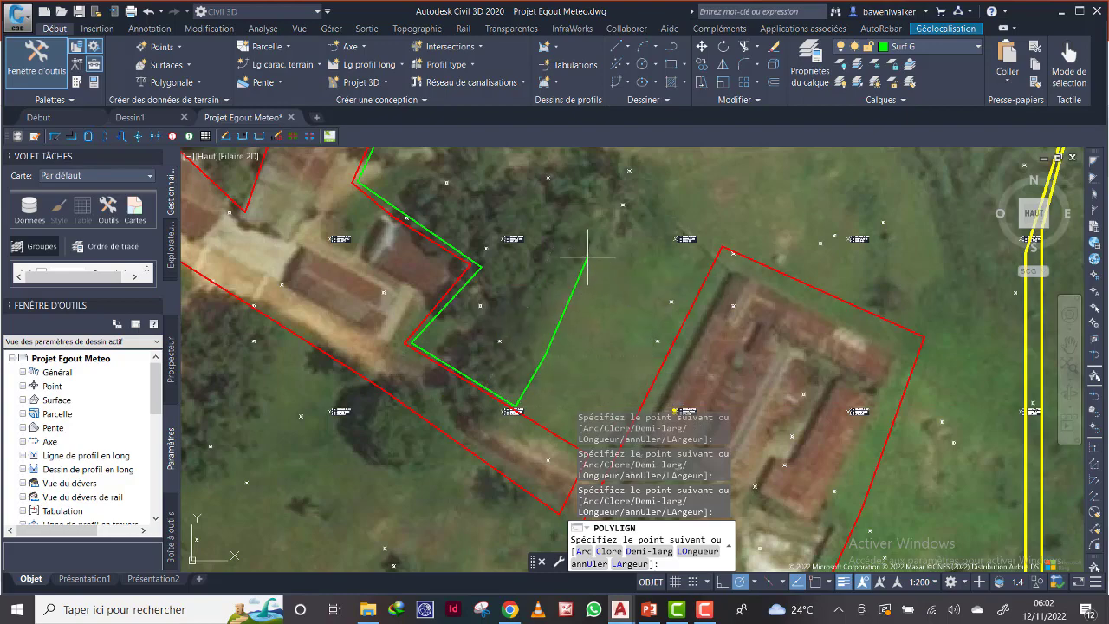
# Continue the tree outline around its eastern edge up to B9's northern boundary and close the polyline at its start.
pyautogui.scroll(-4, 676, 208)
pyautogui.scroll(6, 789, 216)
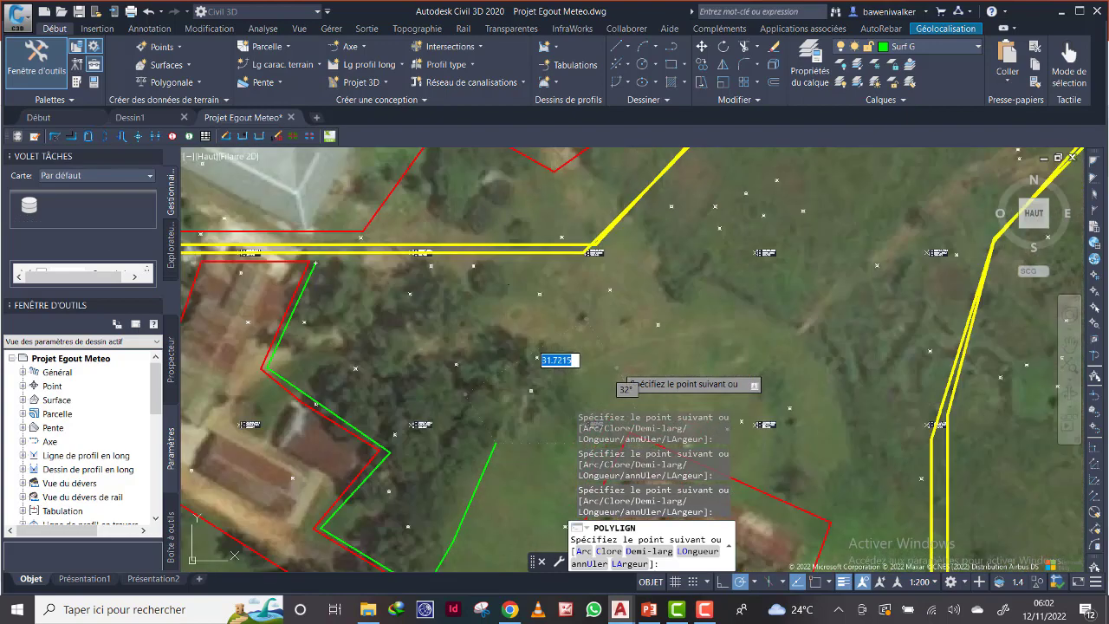
pyautogui.click(584, 390)
pyautogui.click(540, 330)
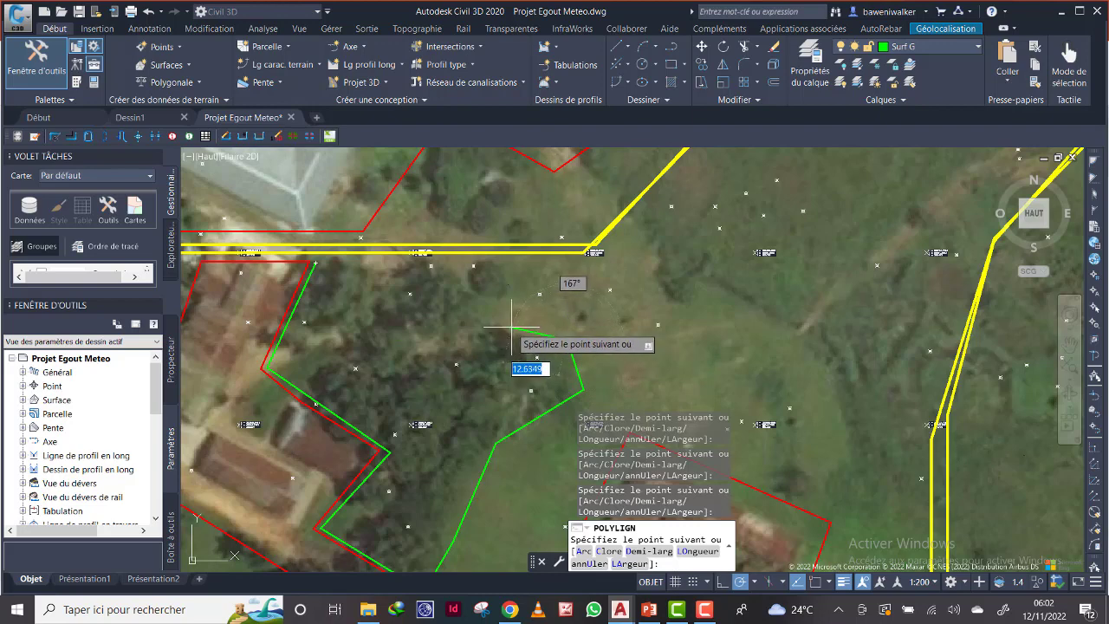
pyautogui.click(512, 328)
pyautogui.click(511, 258)
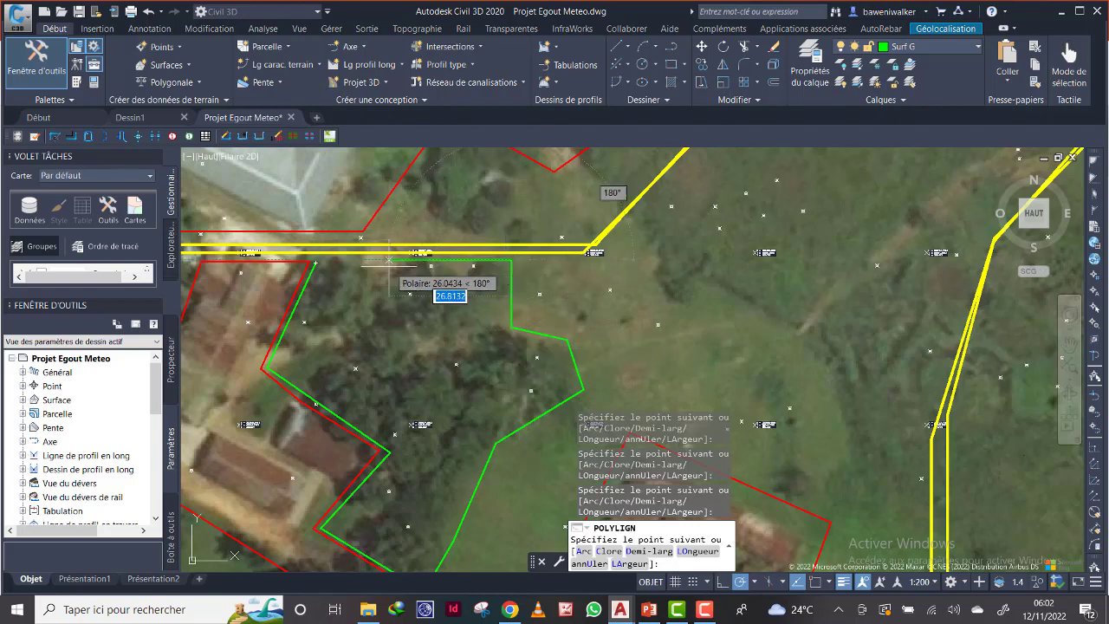
pyautogui.rightClick(376, 260)
pyautogui.click(410, 335)
# Outline the small tree patch between B9's western boundary and the path below the buildings as a closed Surf G polyline.
pyautogui.scroll(-6, 409, 335)
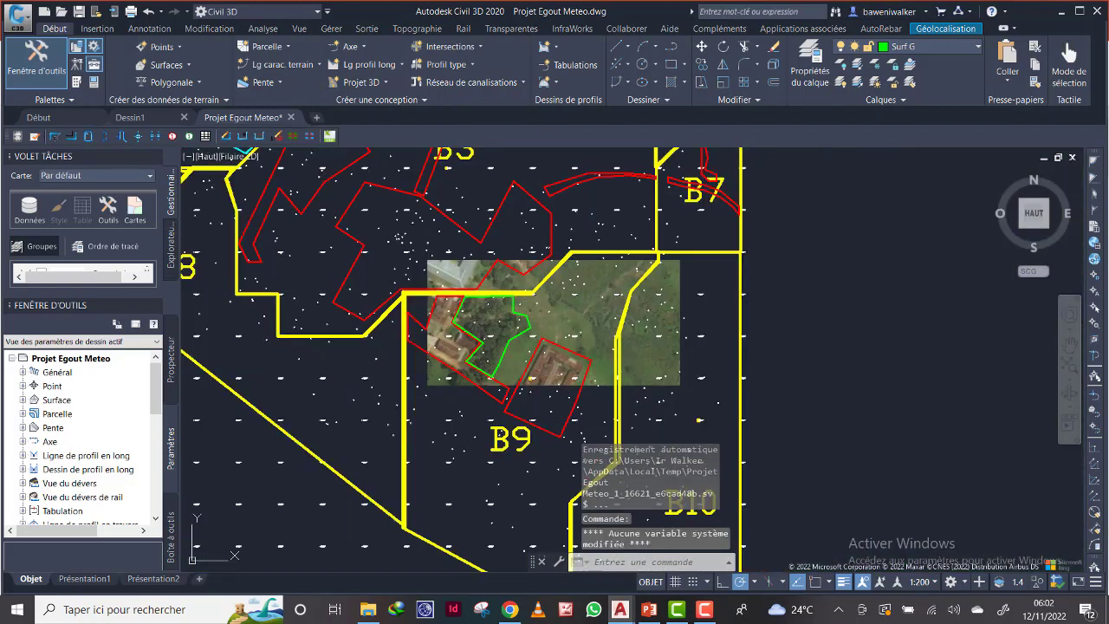
pyautogui.moveTo(498, 350); pyautogui.dragTo(530, 299, button='middle')
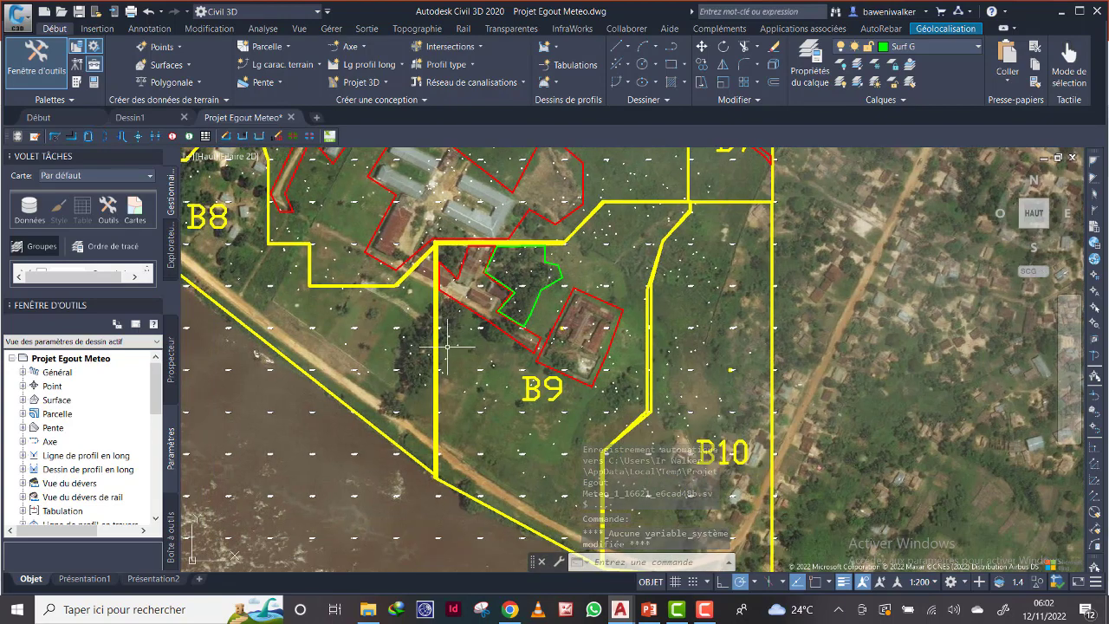
pyautogui.scroll(3, 451, 340)
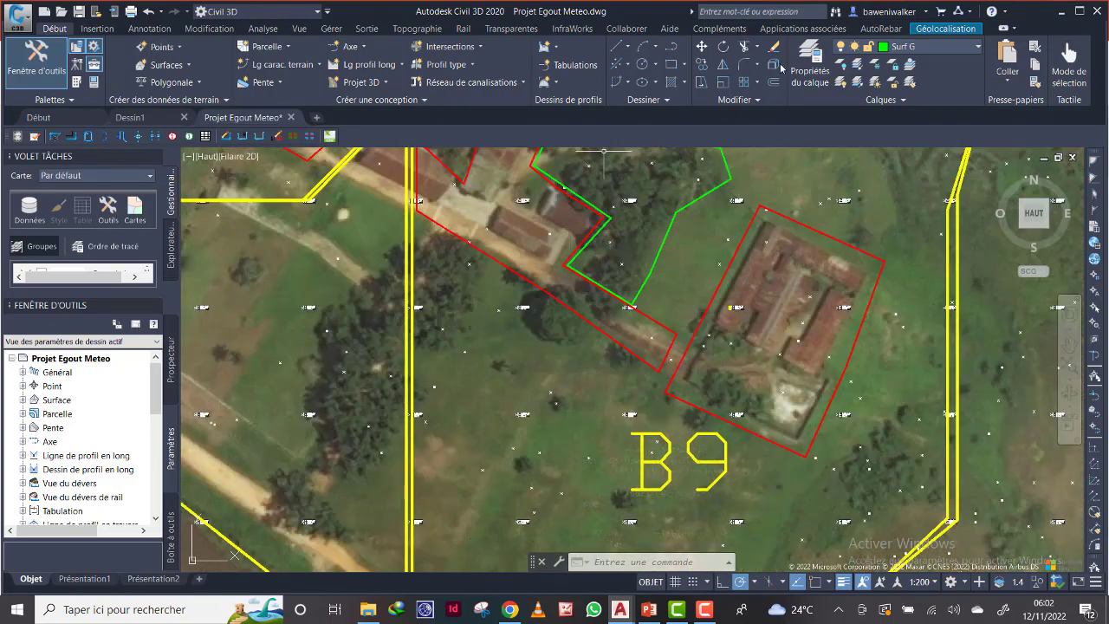
pyautogui.click(672, 46)
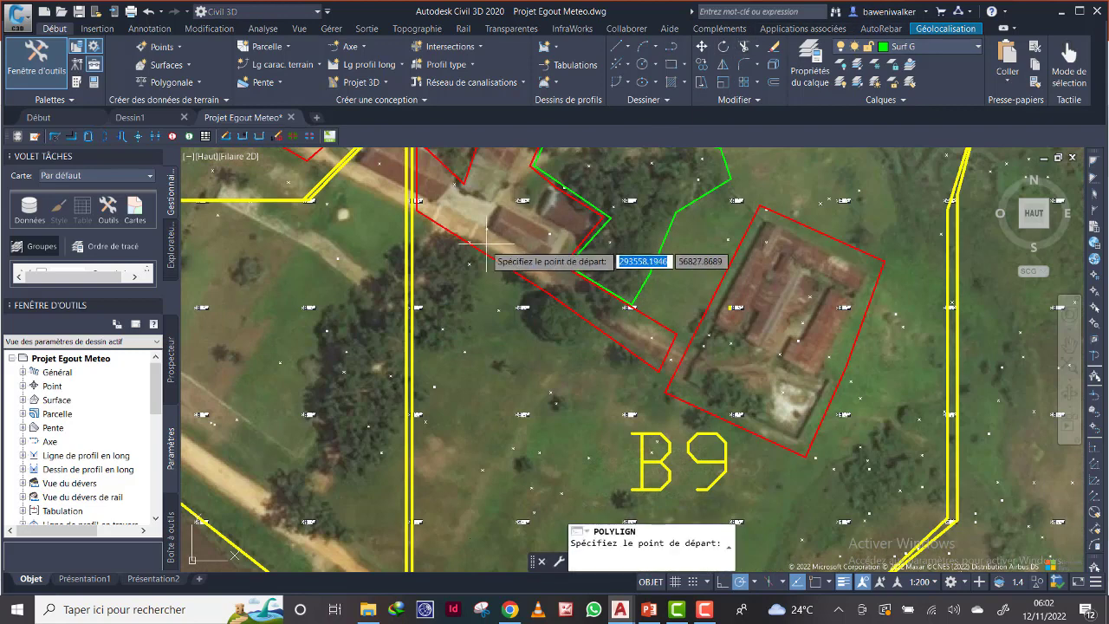
pyautogui.click(433, 230)
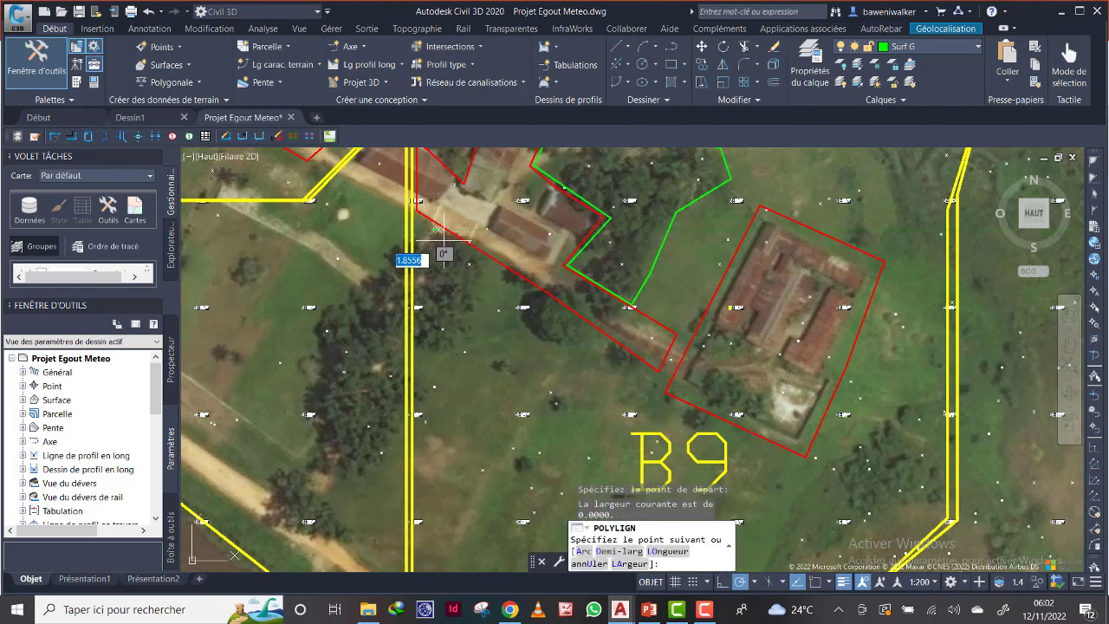
pyautogui.click(488, 262)
pyautogui.click(472, 347)
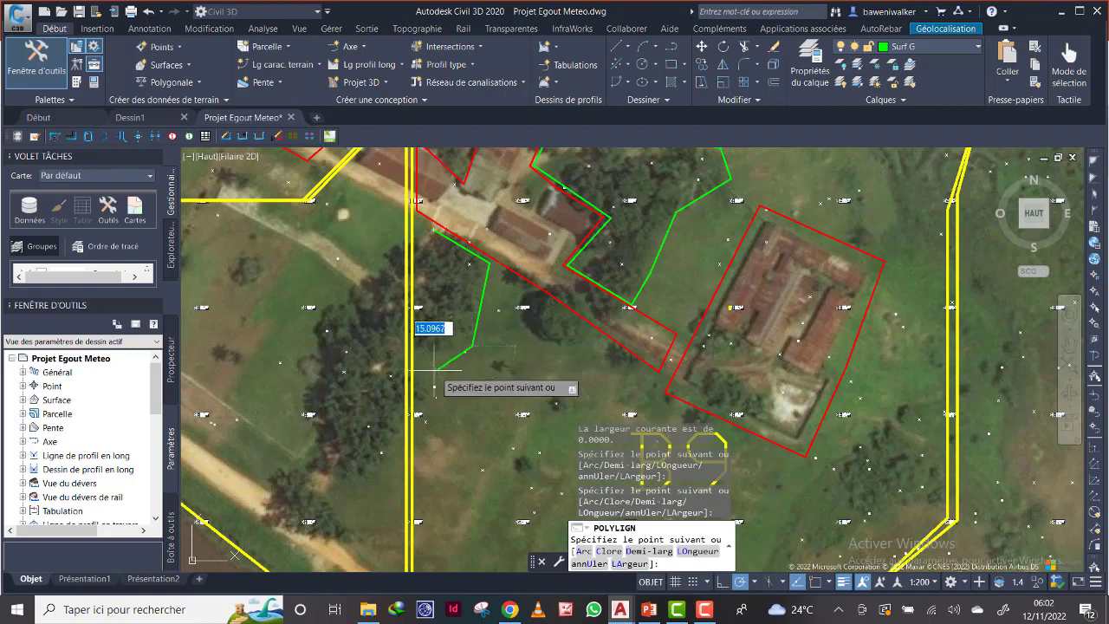
pyautogui.click(417, 355)
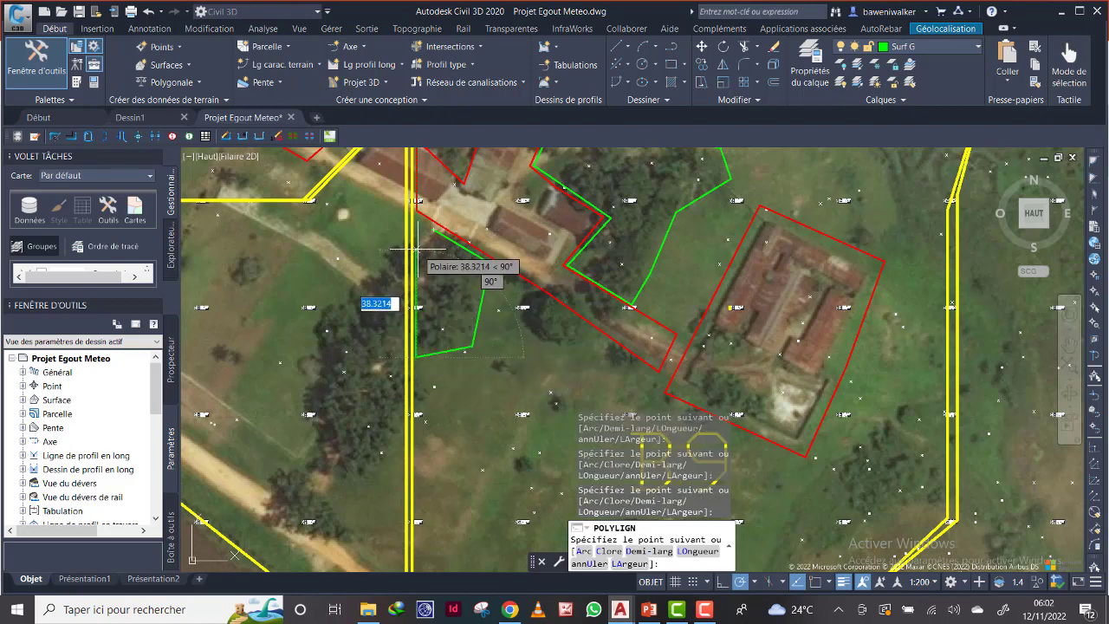
pyautogui.rightClick(433, 236)
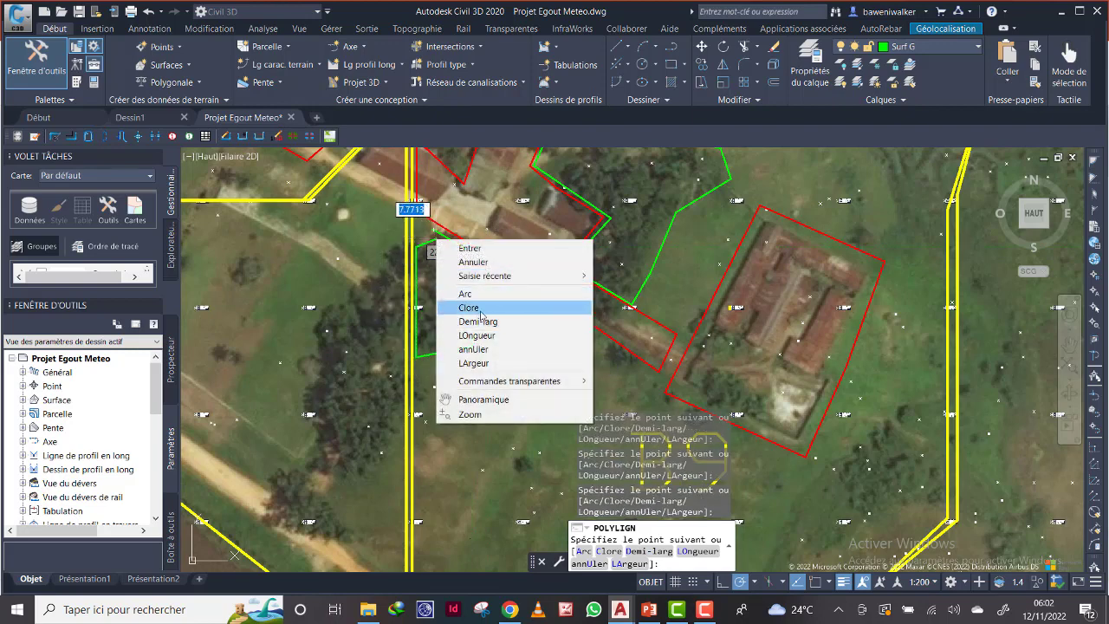
pyautogui.click(455, 309)
# Outline the tree strip southeast of the walled compound, beside B9's eastern boundary, with a closed polyline on Surf G.
pyautogui.scroll(-5, 431, 306)
pyautogui.scroll(1, 520, 373)
pyautogui.moveTo(580, 386); pyautogui.dragTo(529, 278, button='middle')
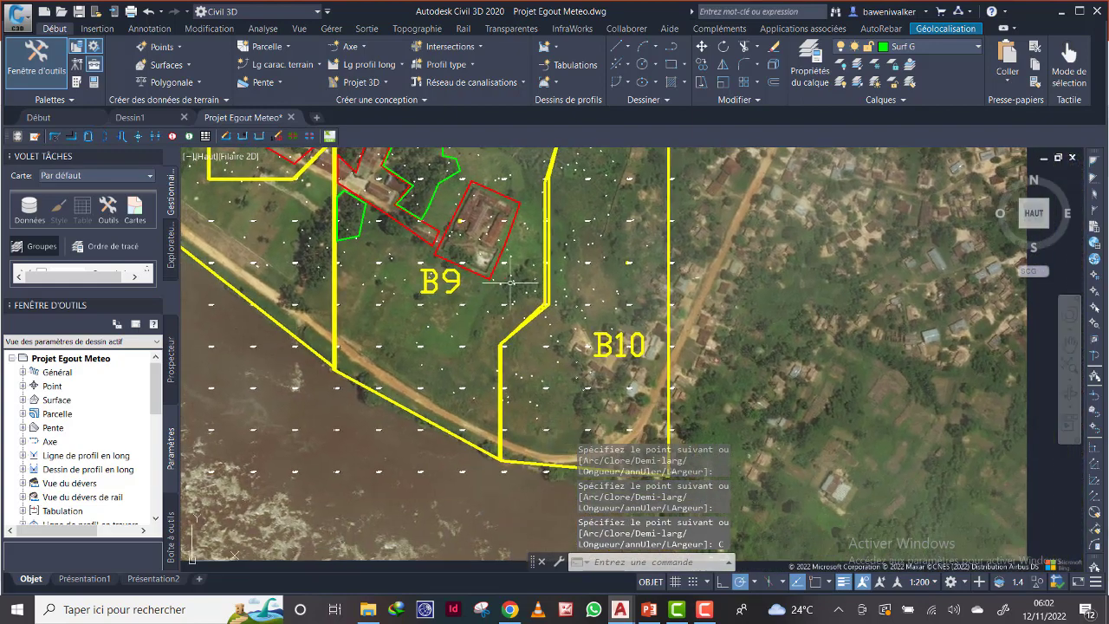
pyautogui.scroll(3, 529, 277)
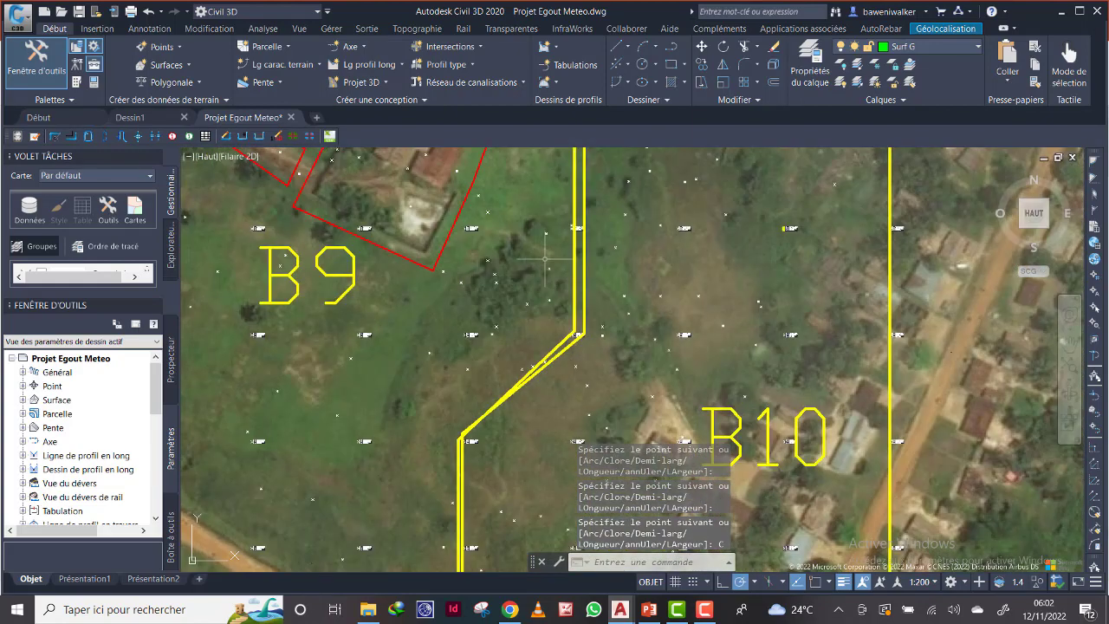
pyautogui.click(670, 48)
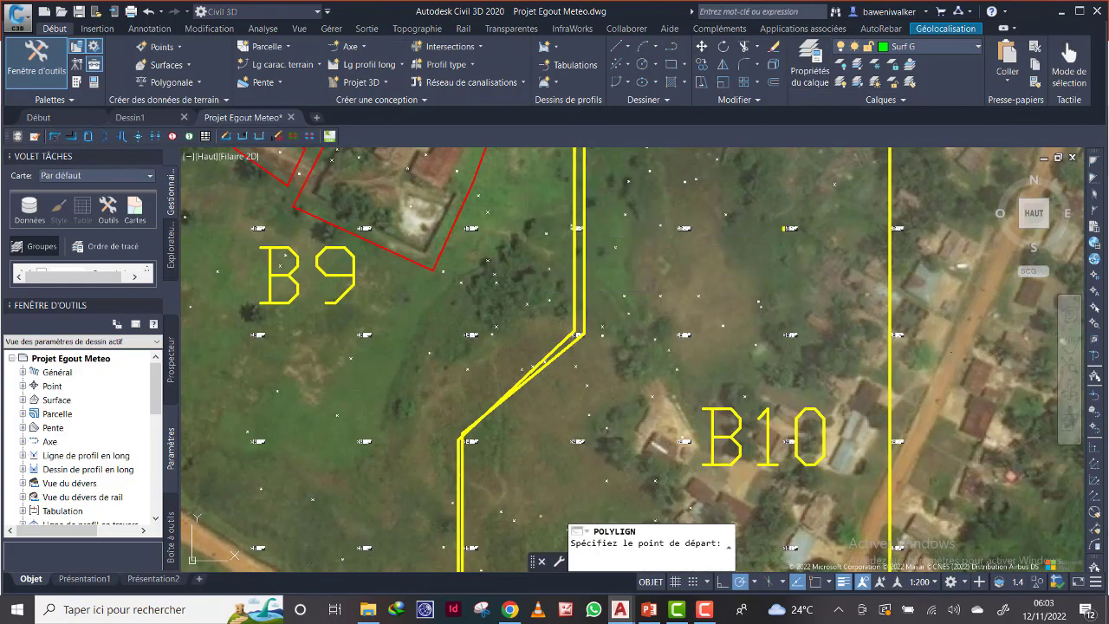
pyautogui.click(527, 208)
pyautogui.click(572, 254)
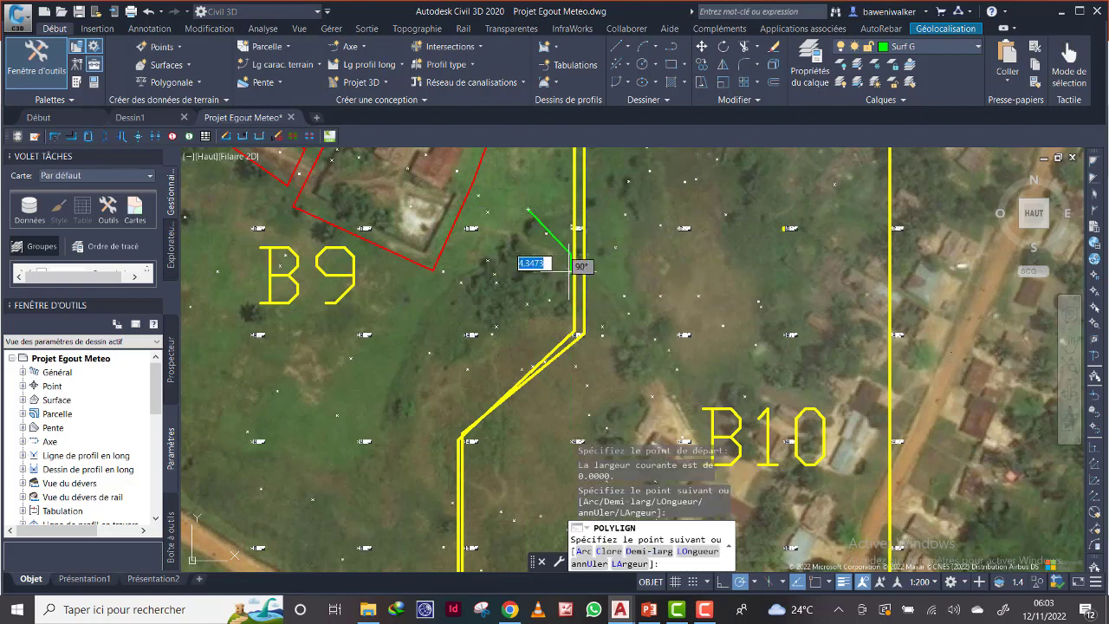
pyautogui.click(571, 313)
pyautogui.click(516, 313)
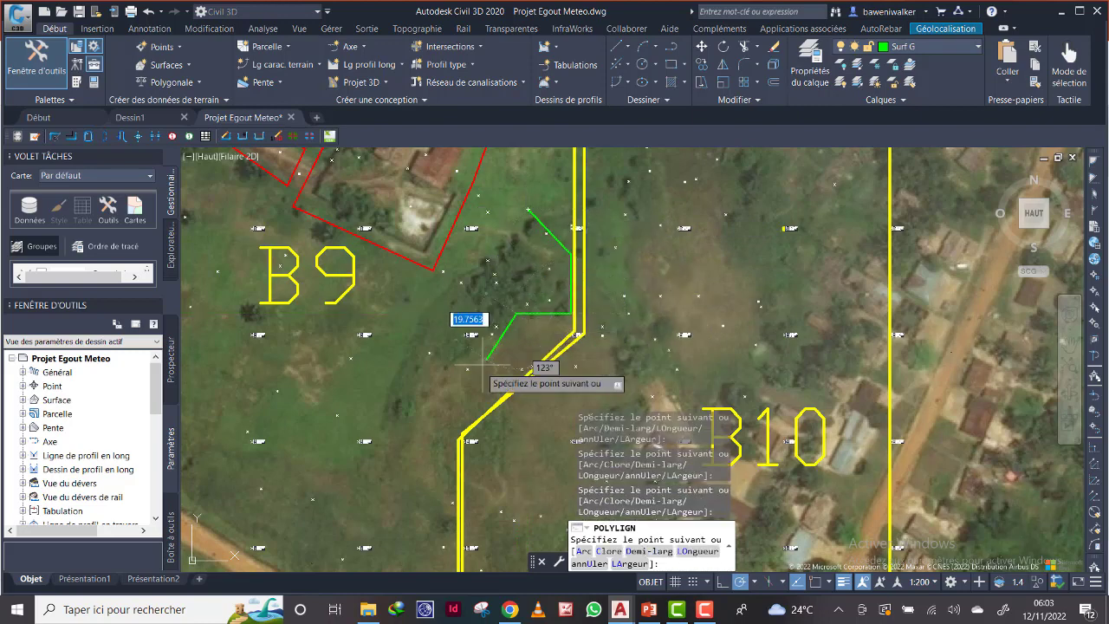
pyautogui.click(419, 428)
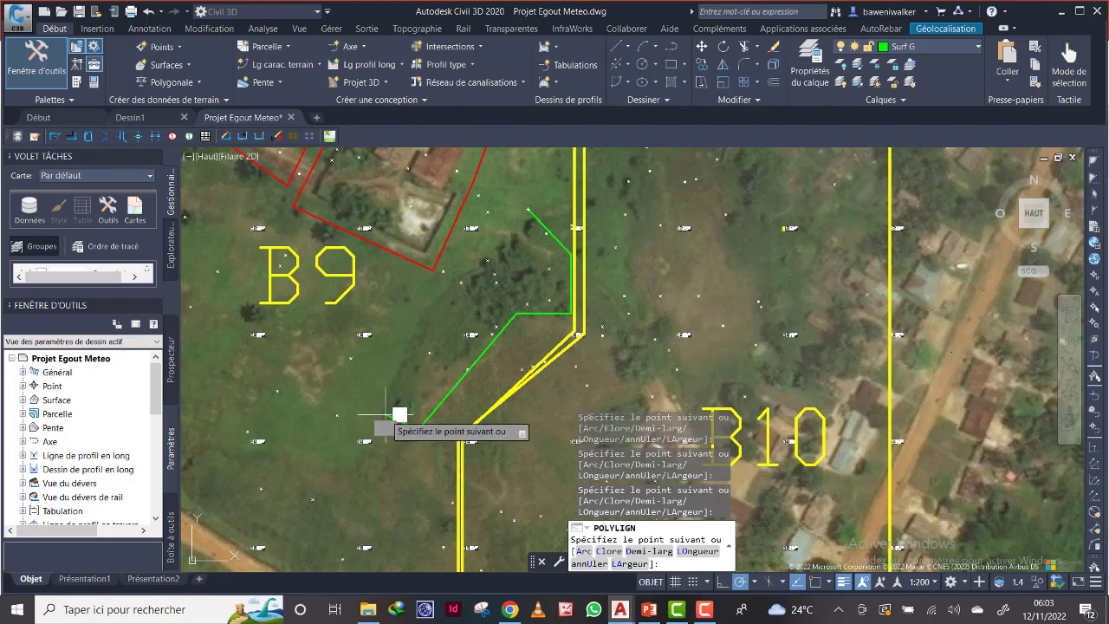
pyautogui.click(386, 414)
pyautogui.click(441, 286)
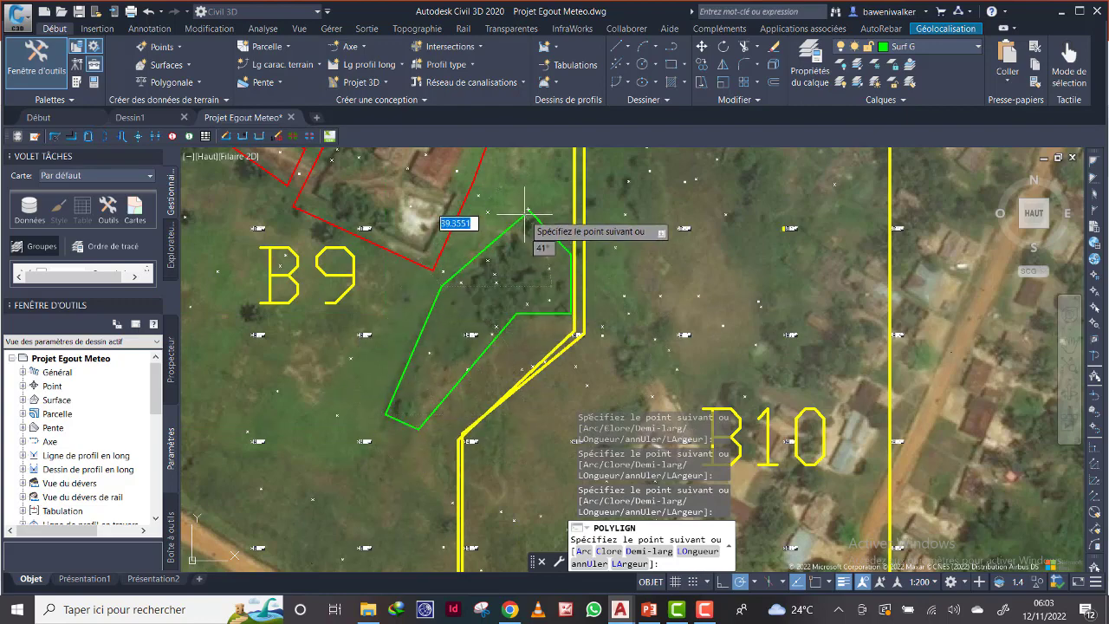
pyautogui.rightClick(520, 216)
pyautogui.click(559, 283)
pyautogui.scroll(-6, 568, 328)
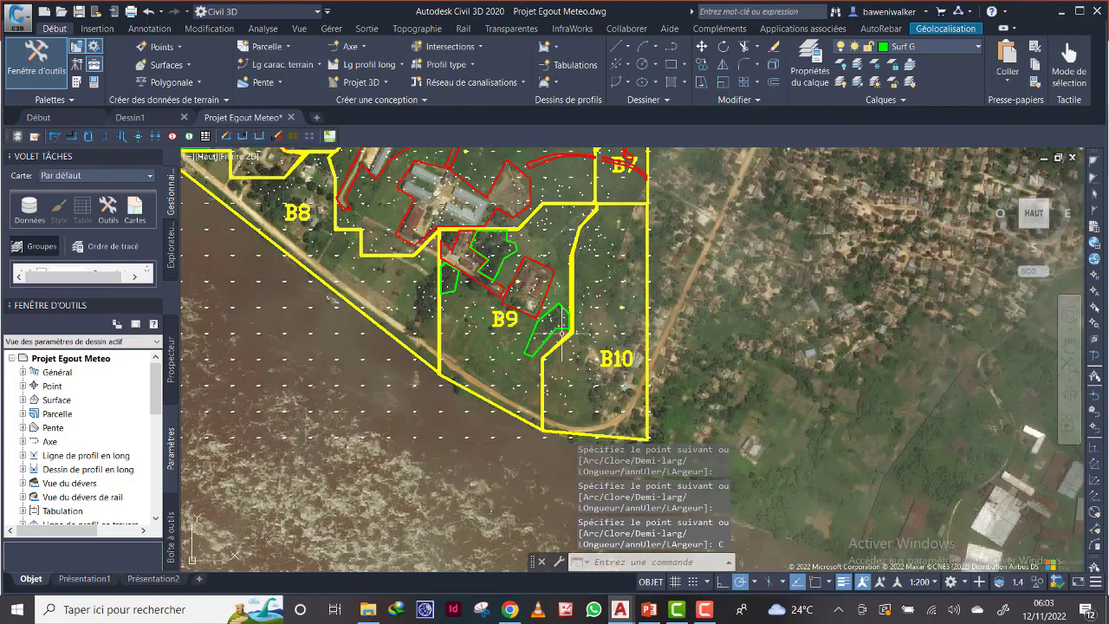
# Make Suf Imp current and start outlining the road in B10, from the eastern boundary southwest along its outer edge to the bend.
pyautogui.moveTo(560, 284); pyautogui.dragTo(543, 336, button='middle')
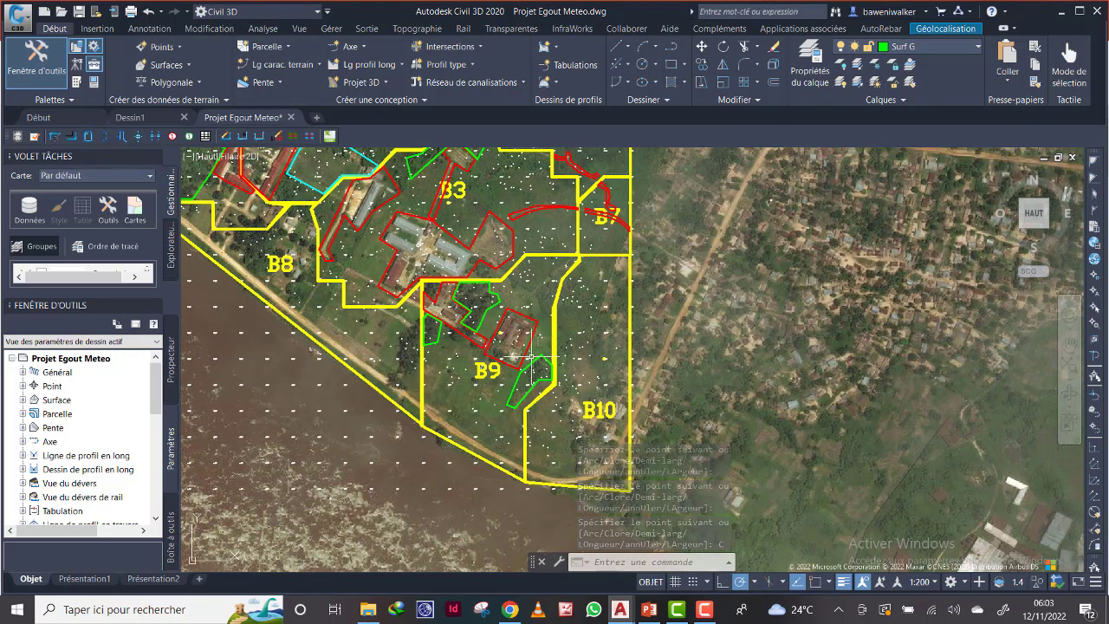
pyautogui.moveTo(530, 356); pyautogui.dragTo(451, 324, button='middle')
pyautogui.scroll(2, 520, 342)
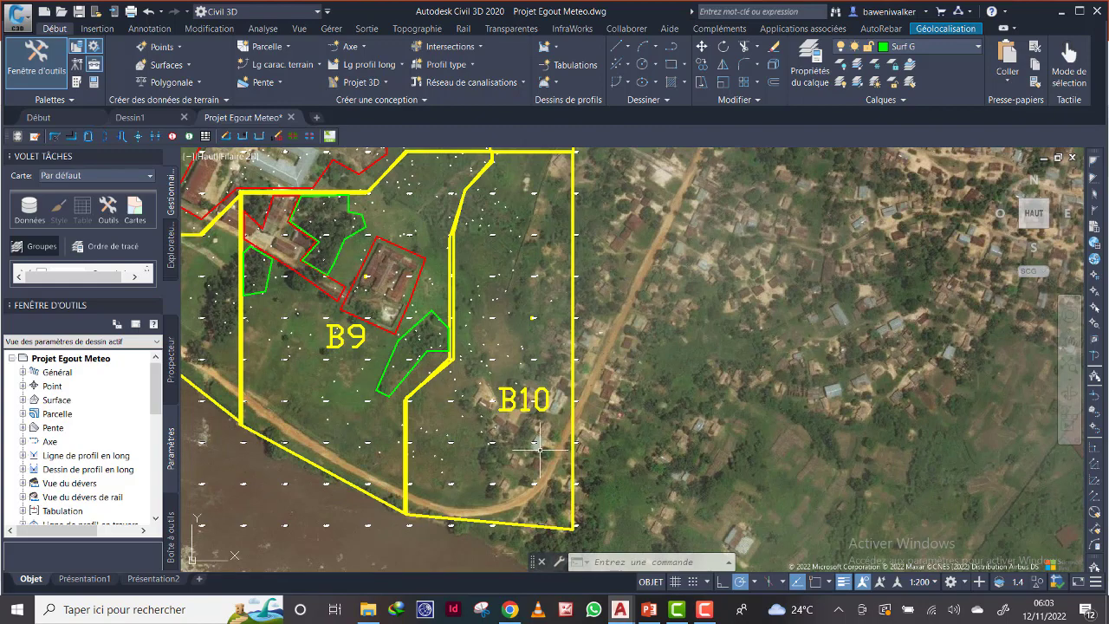
pyautogui.scroll(4, 539, 449)
pyautogui.scroll(-2, 544, 390)
pyautogui.moveTo(532, 441); pyautogui.dragTo(563, 358, button='middle')
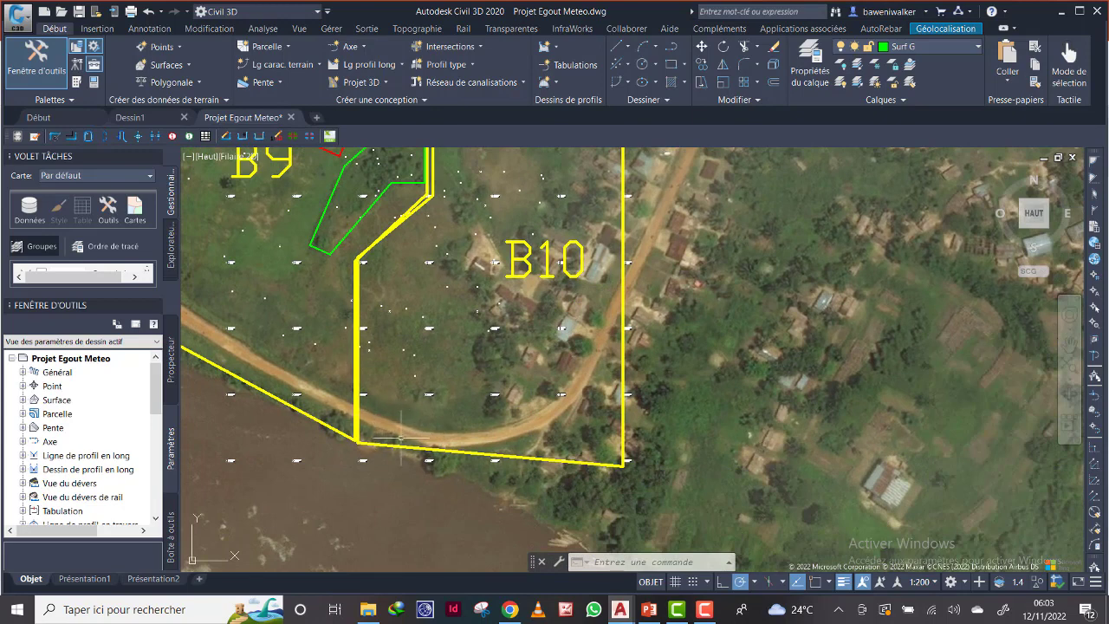
pyautogui.scroll(-2, 577, 308)
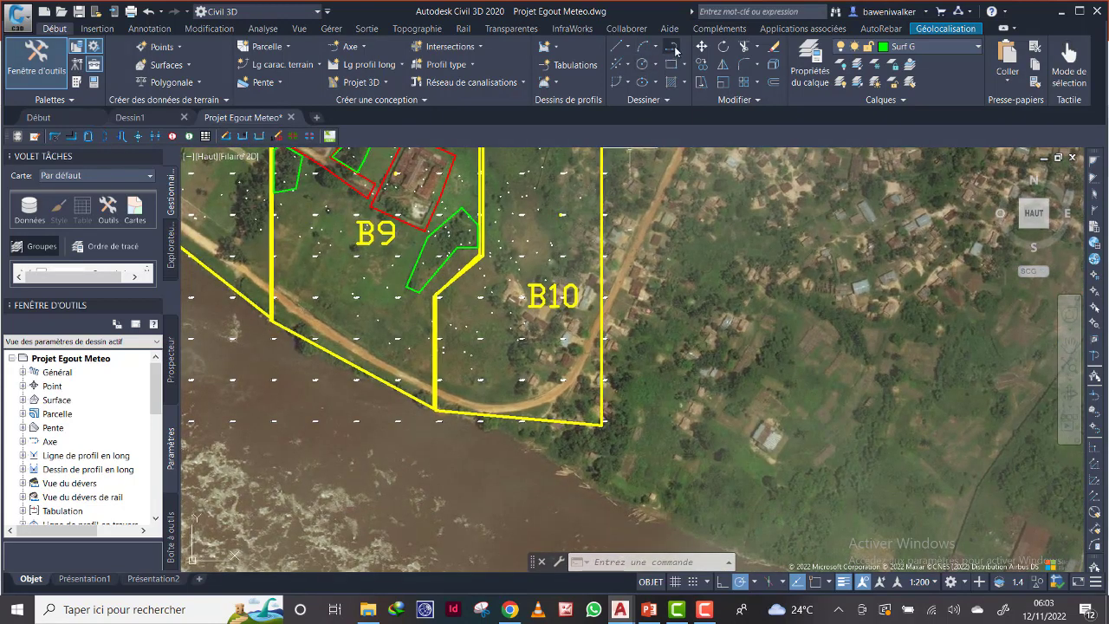
pyautogui.click(911, 48)
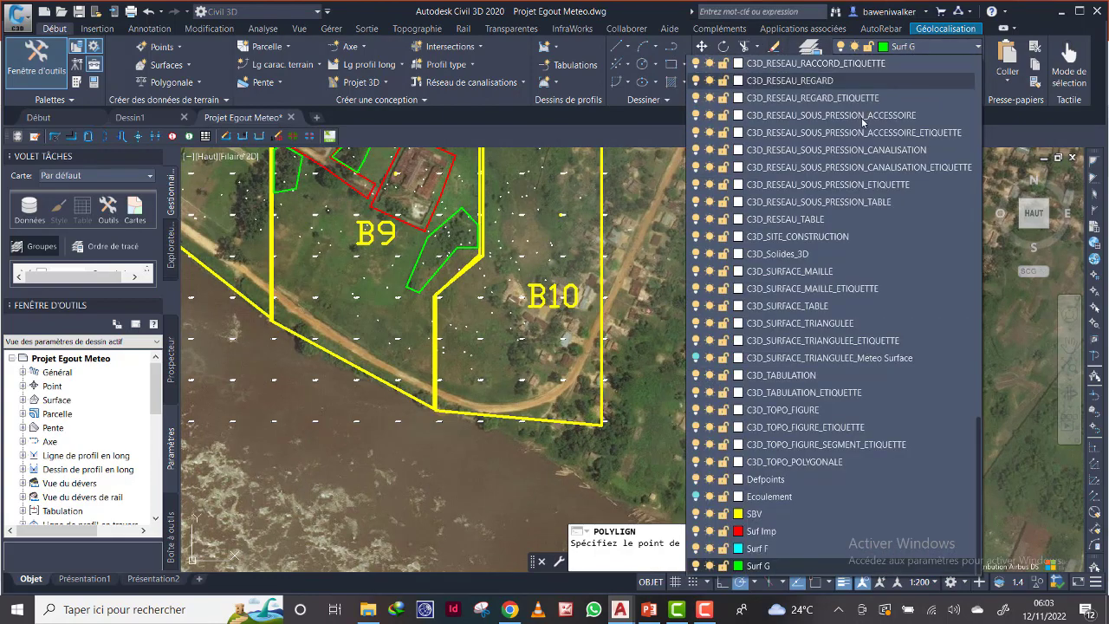
pyautogui.click(745, 530)
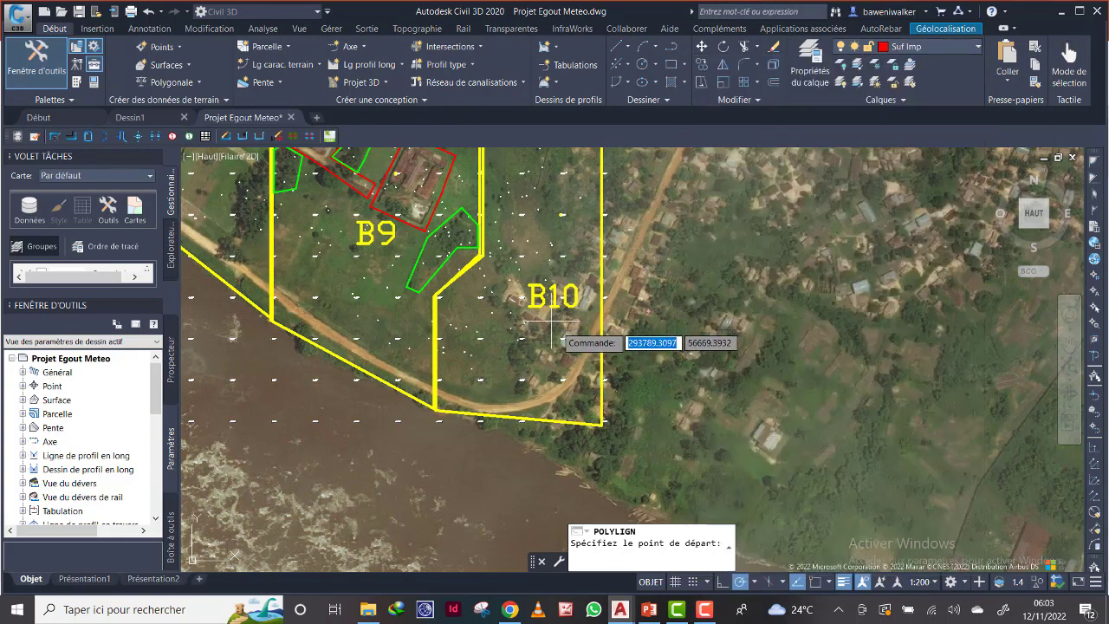
pyautogui.scroll(2, 598, 304)
pyautogui.scroll(2, 609, 297)
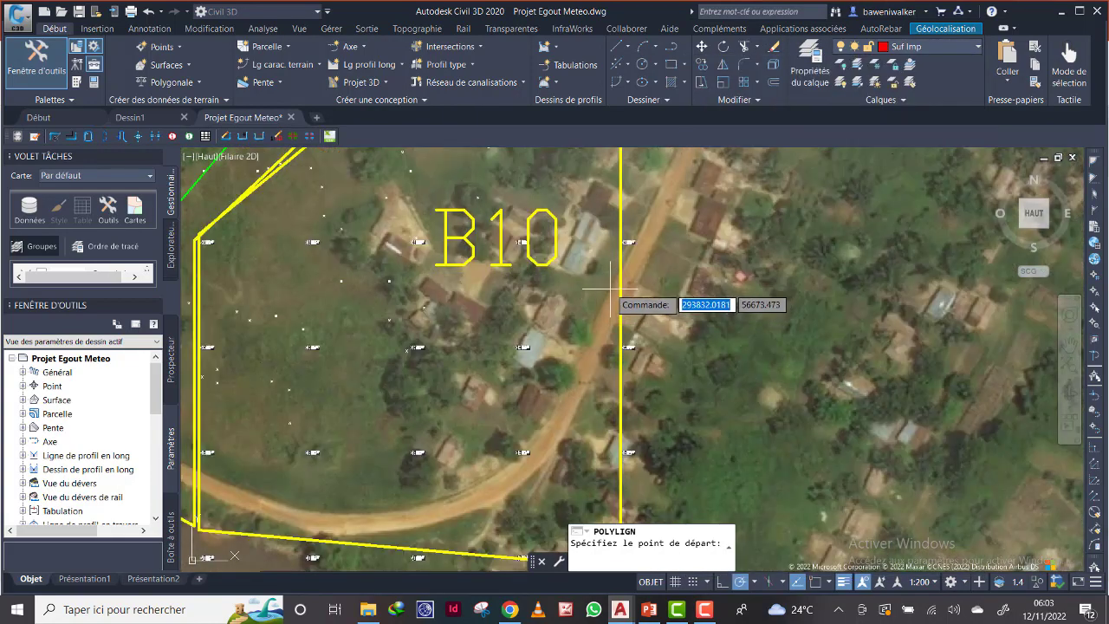
pyautogui.click(616, 269)
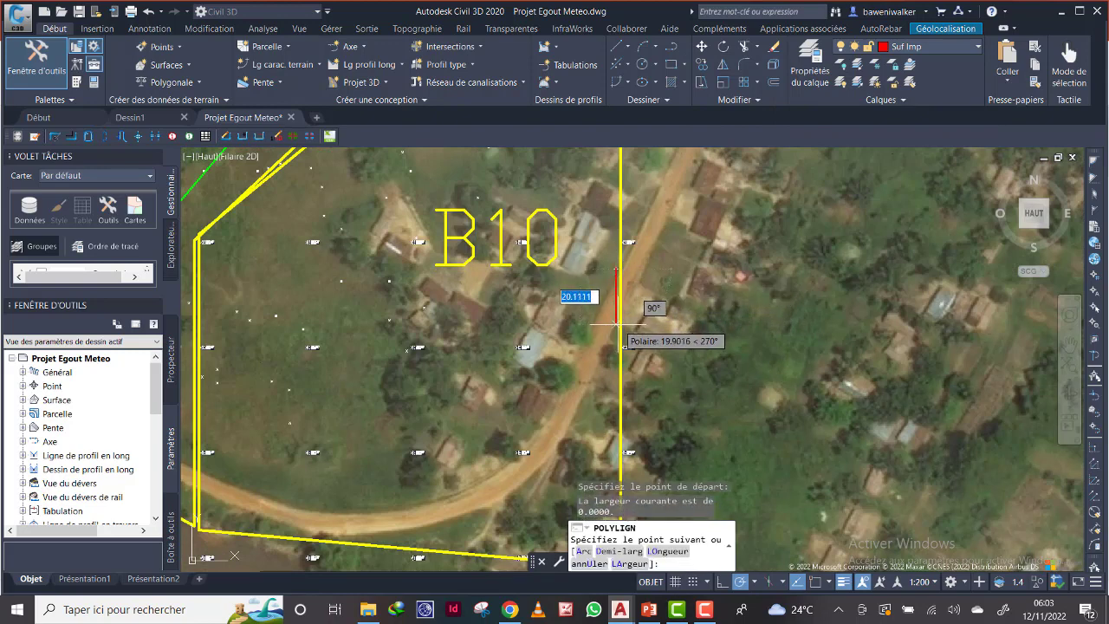
pyautogui.click(616, 325)
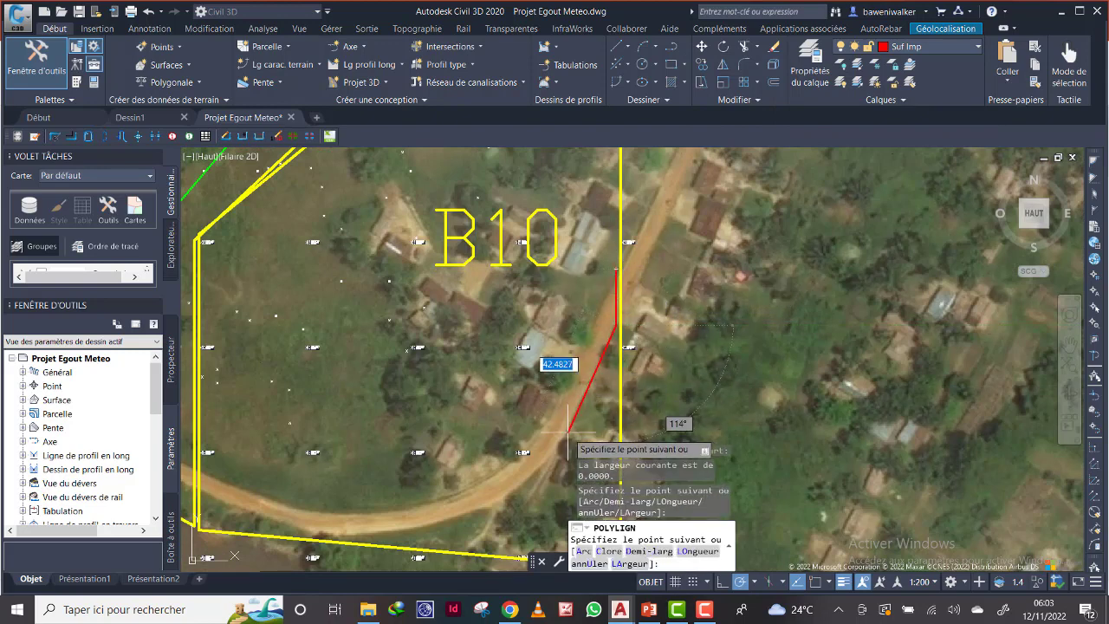
pyautogui.click(553, 449)
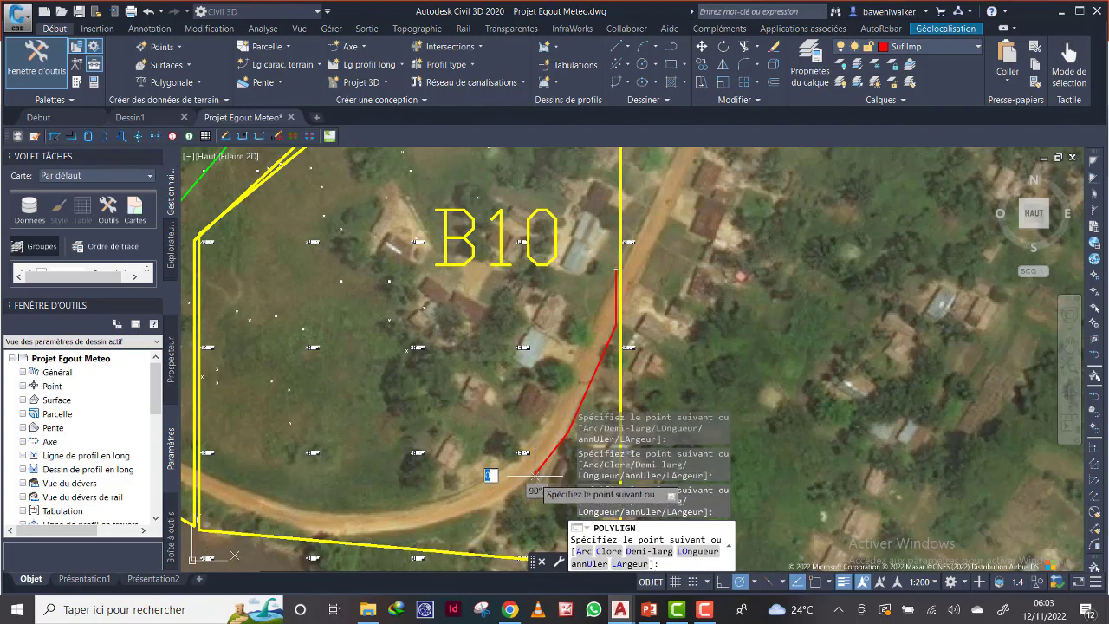
pyautogui.click(504, 499)
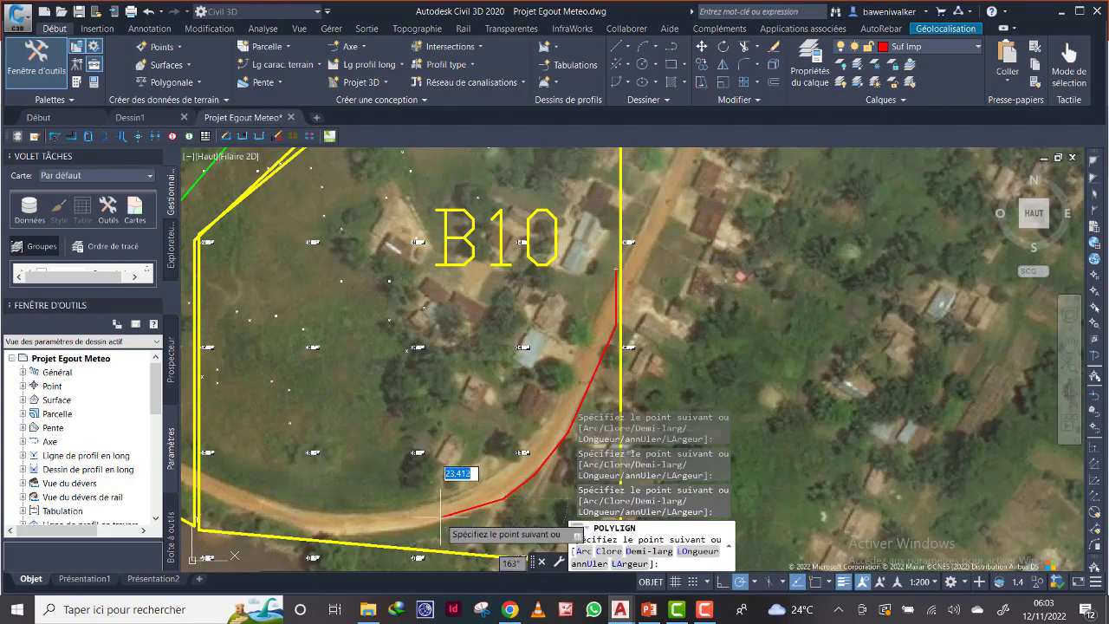
# Continue the road outline west along its southern edge to B10's western boundary and cross to the road's northern edge.
pyautogui.scroll(-3, 381, 520)
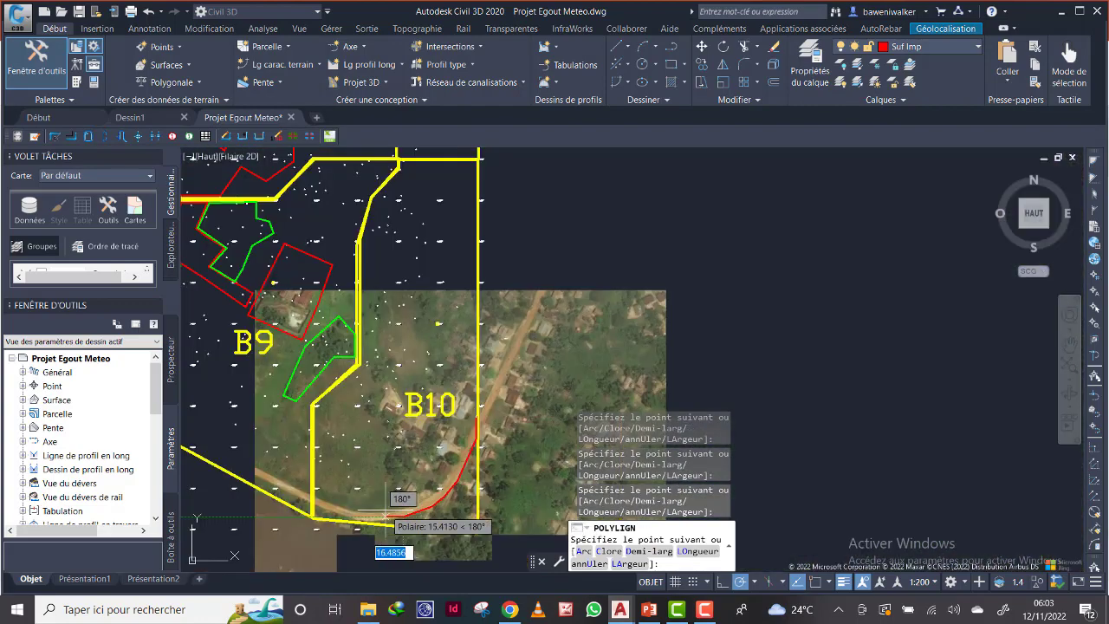
pyautogui.scroll(5, 524, 382)
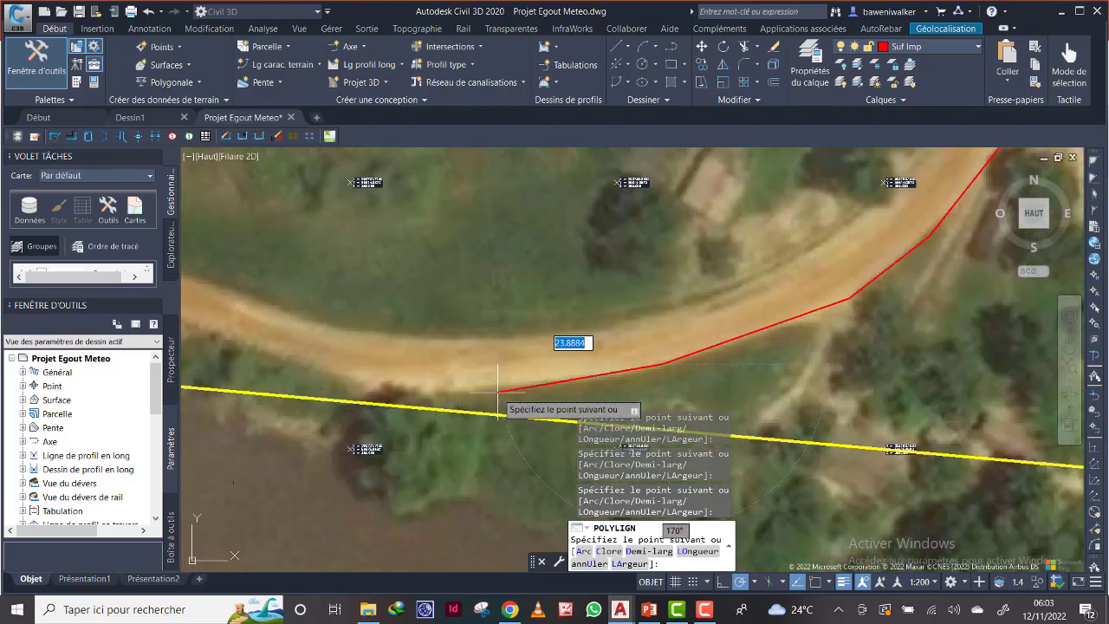
pyautogui.scroll(-5, 358, 392)
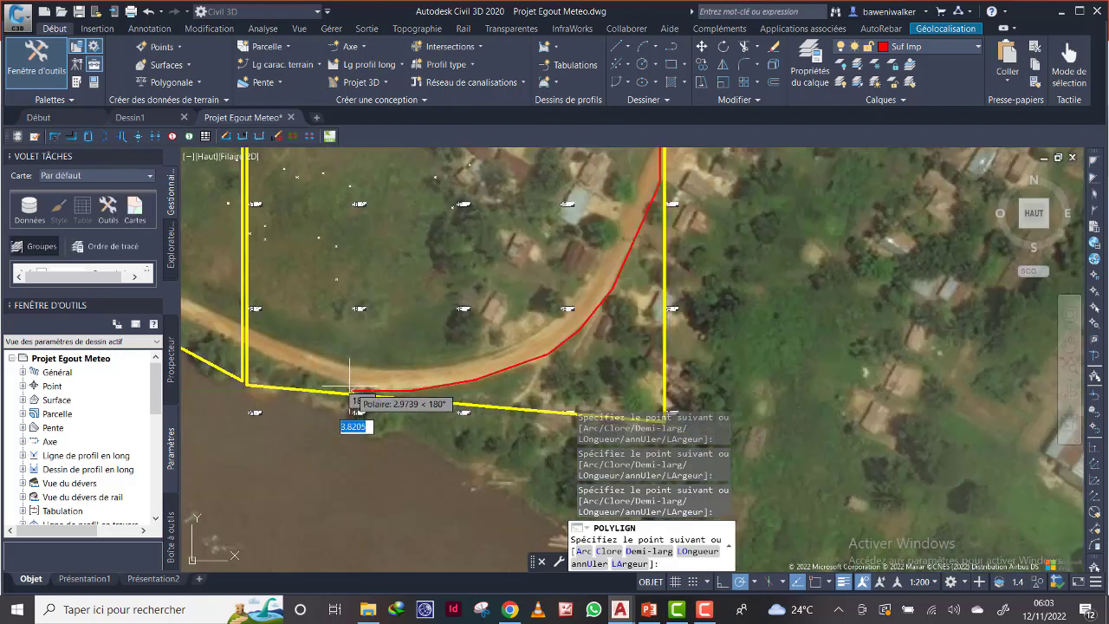
pyautogui.scroll(2, 351, 390)
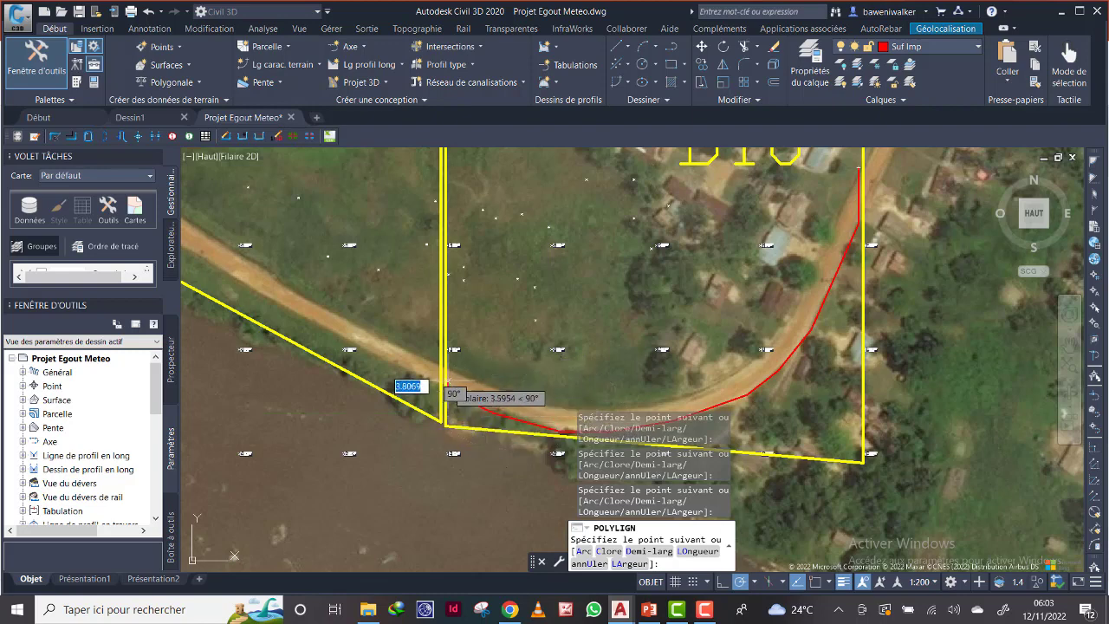
pyautogui.scroll(3, 446, 381)
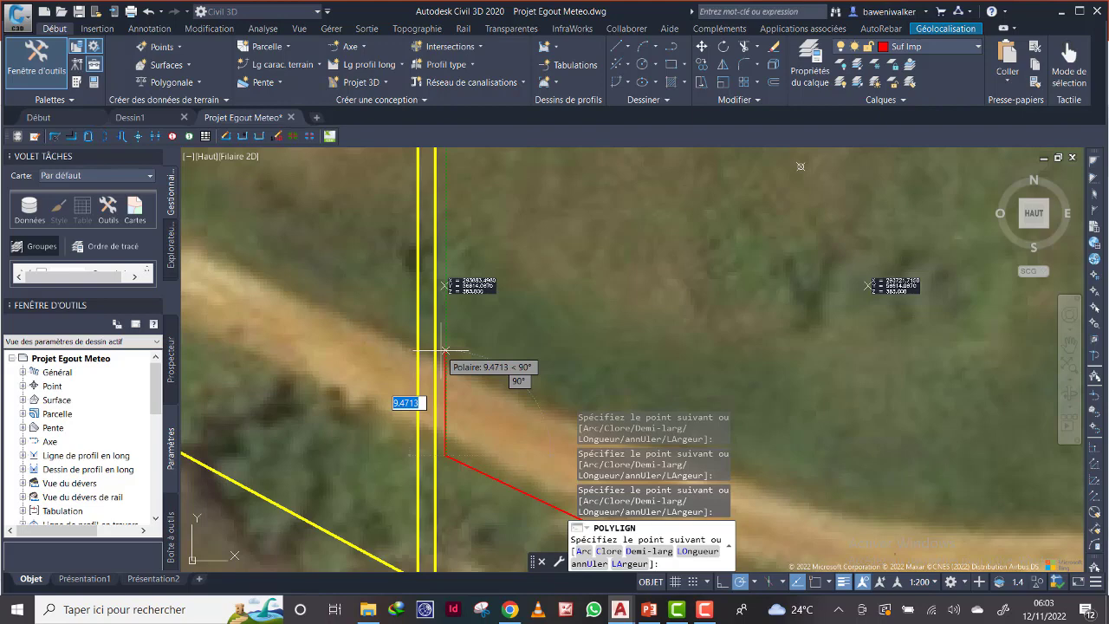
pyautogui.click(445, 346)
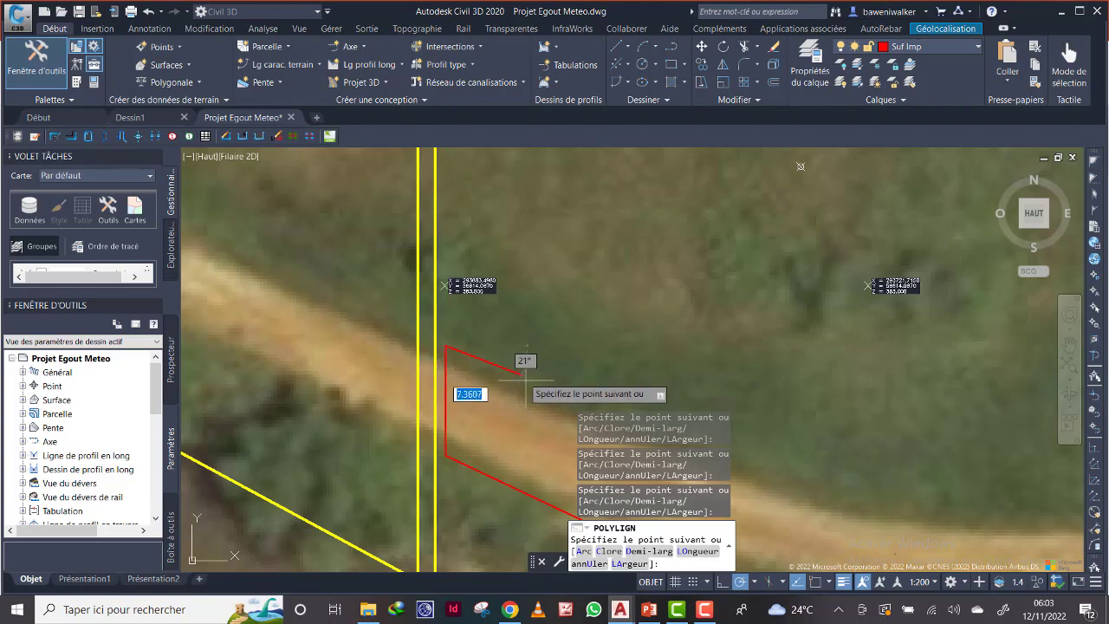
# Trace the road's inner edge back northeast to B10's eastern boundary and close the polyline at its start.
pyautogui.scroll(-1, 536, 381)
pyautogui.moveTo(559, 358); pyautogui.dragTo(445, 275, button='middle')
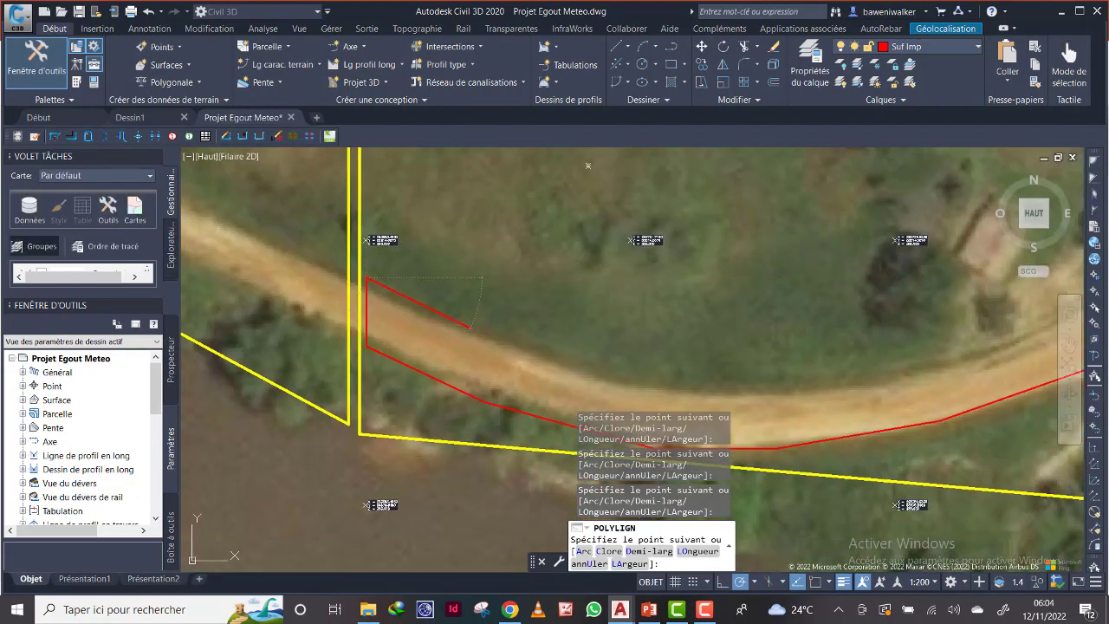
pyautogui.click(577, 366)
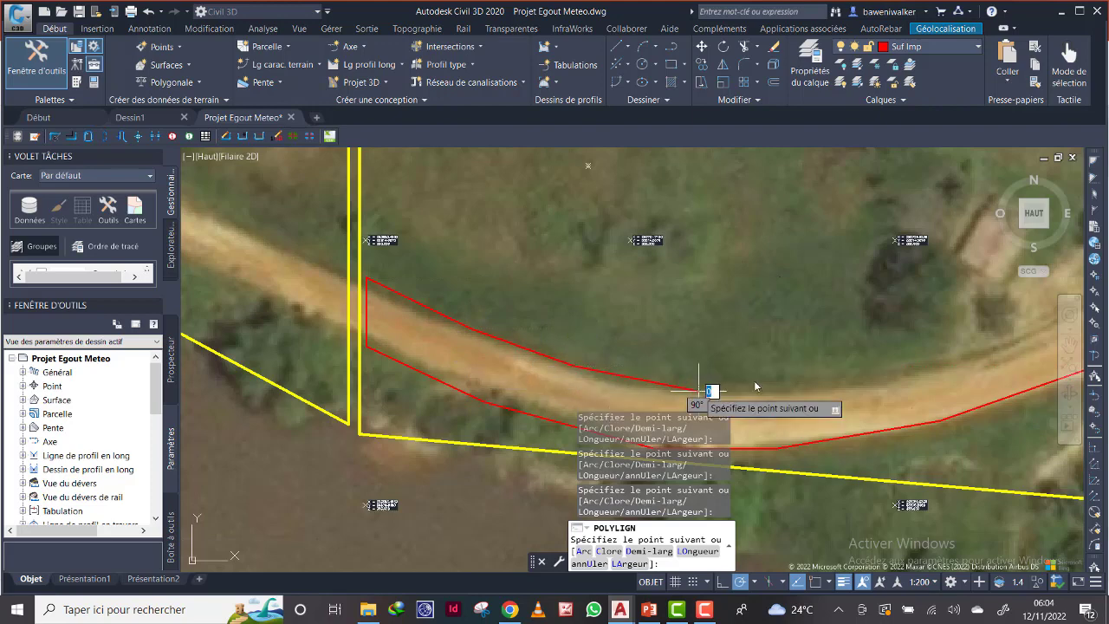
pyautogui.scroll(-3, 919, 338)
pyautogui.moveTo(918, 334); pyautogui.dragTo(608, 373, button='middle')
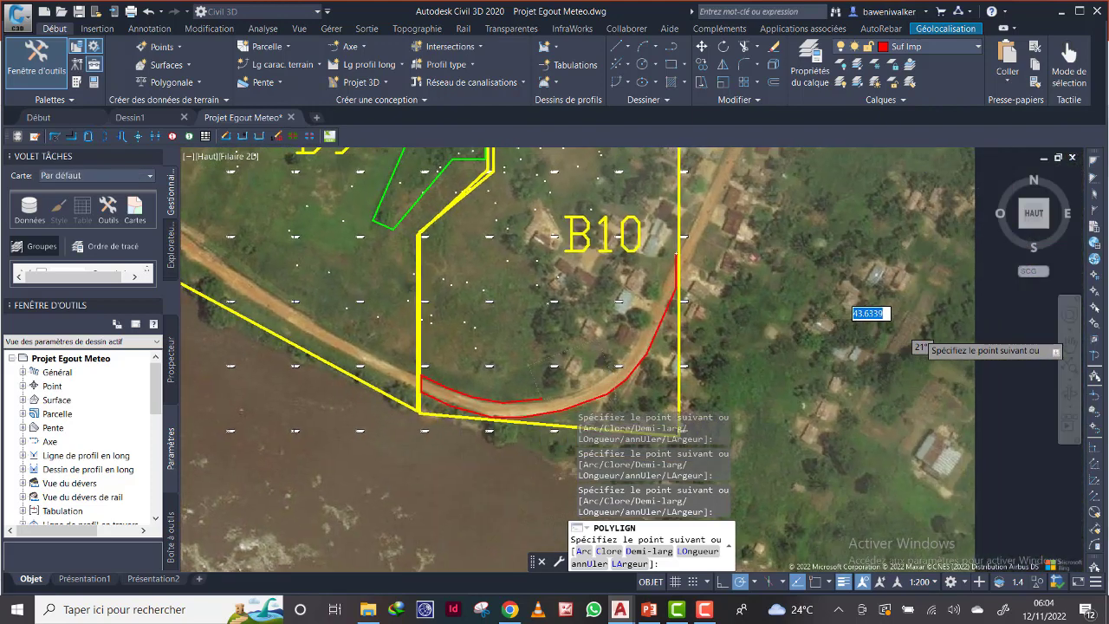
pyautogui.scroll(4, 601, 373)
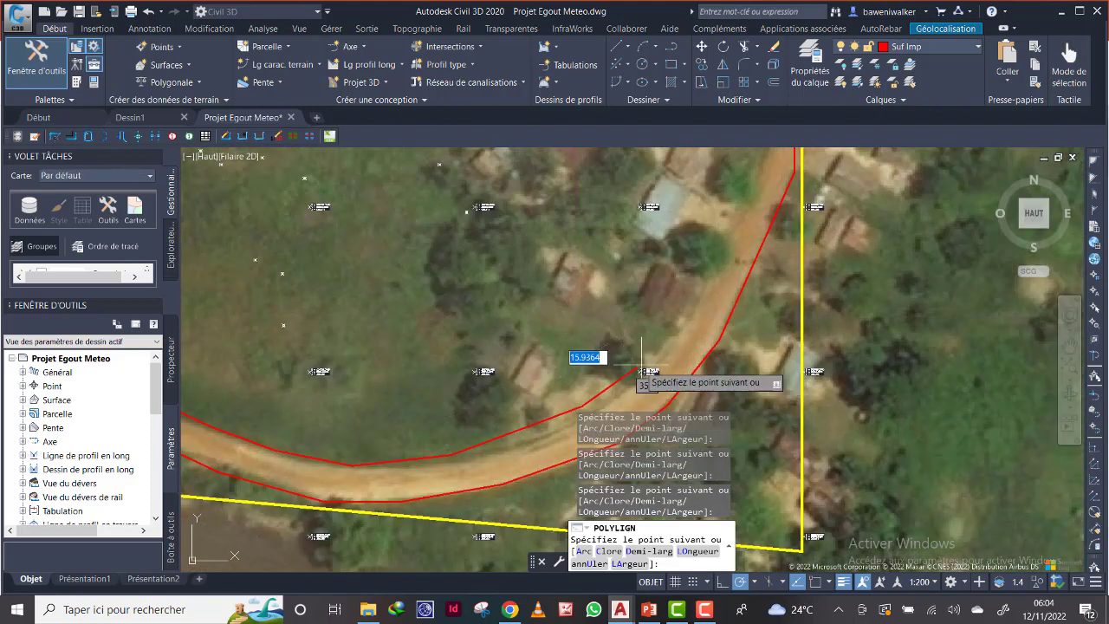
pyautogui.click(663, 339)
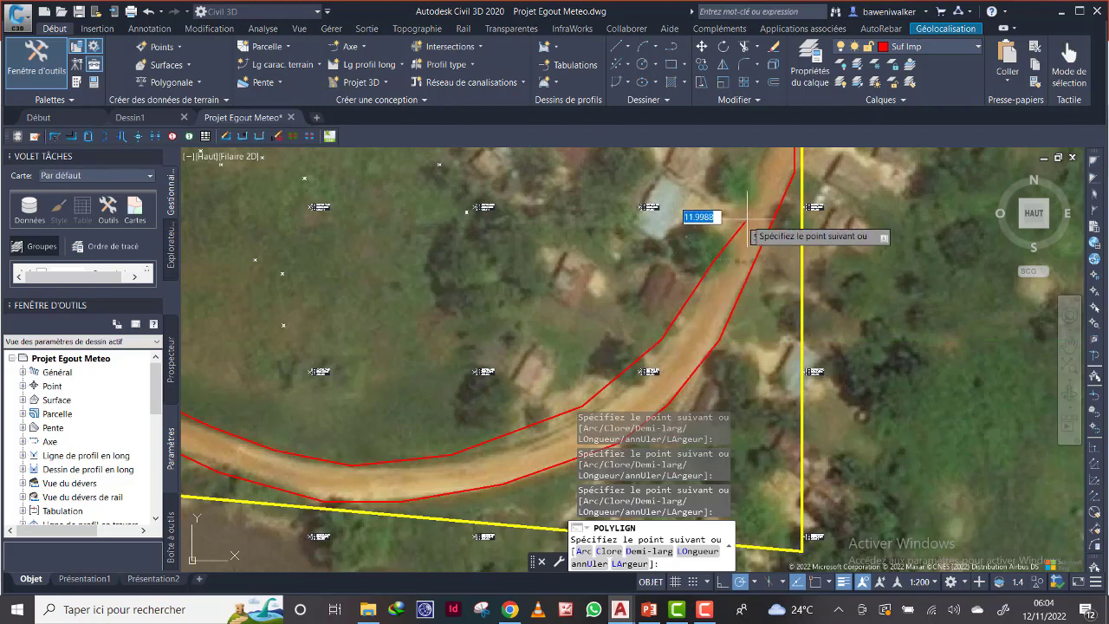
pyautogui.scroll(-2, 747, 218)
pyautogui.moveTo(742, 216); pyautogui.dragTo(661, 314, button='middle')
pyautogui.scroll(2, 661, 313)
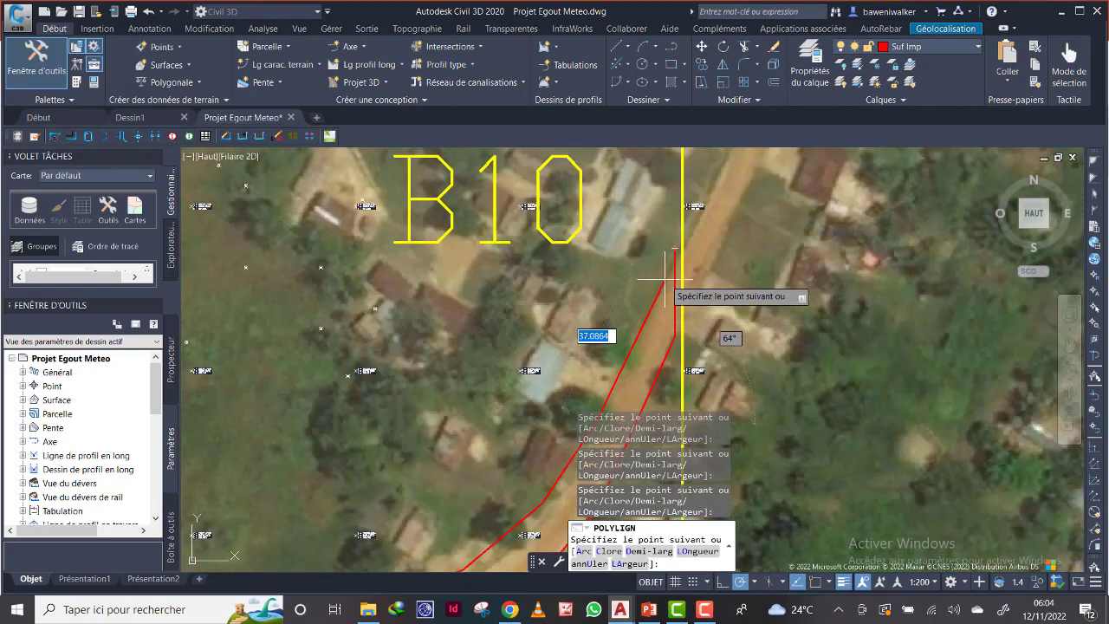
pyautogui.rightClick(675, 279)
pyautogui.click(690, 347)
# Start a Suf Imp polyline around B10's settlement, passing north of the westernmost house's clearing and east along the neighbouring houses.
pyautogui.scroll(-3, 690, 344)
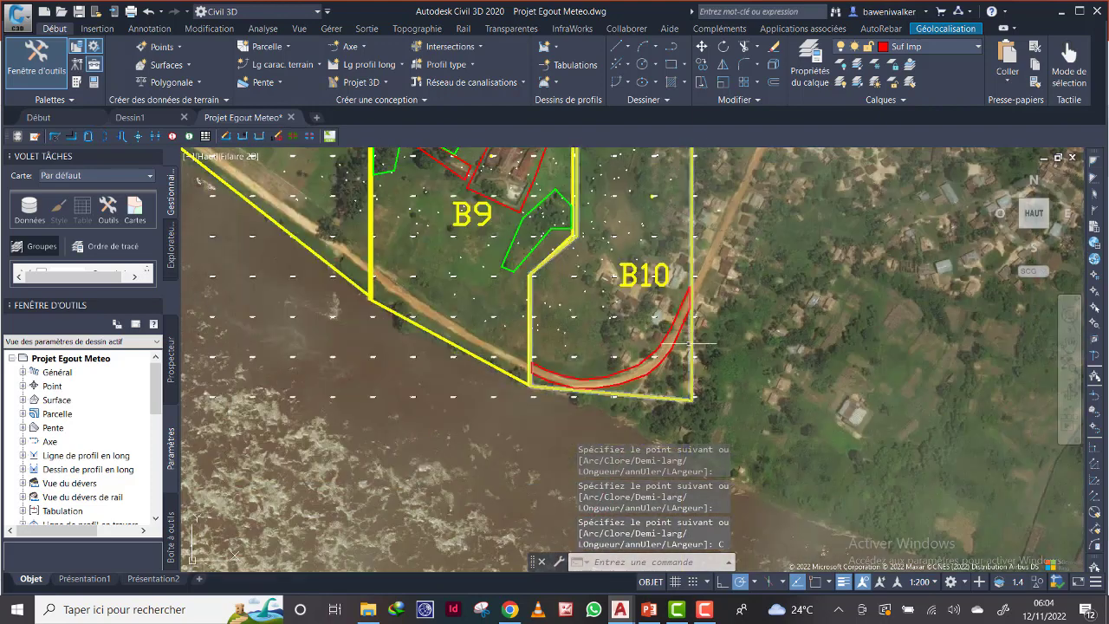
pyautogui.moveTo(648, 299); pyautogui.dragTo(594, 332, button='middle')
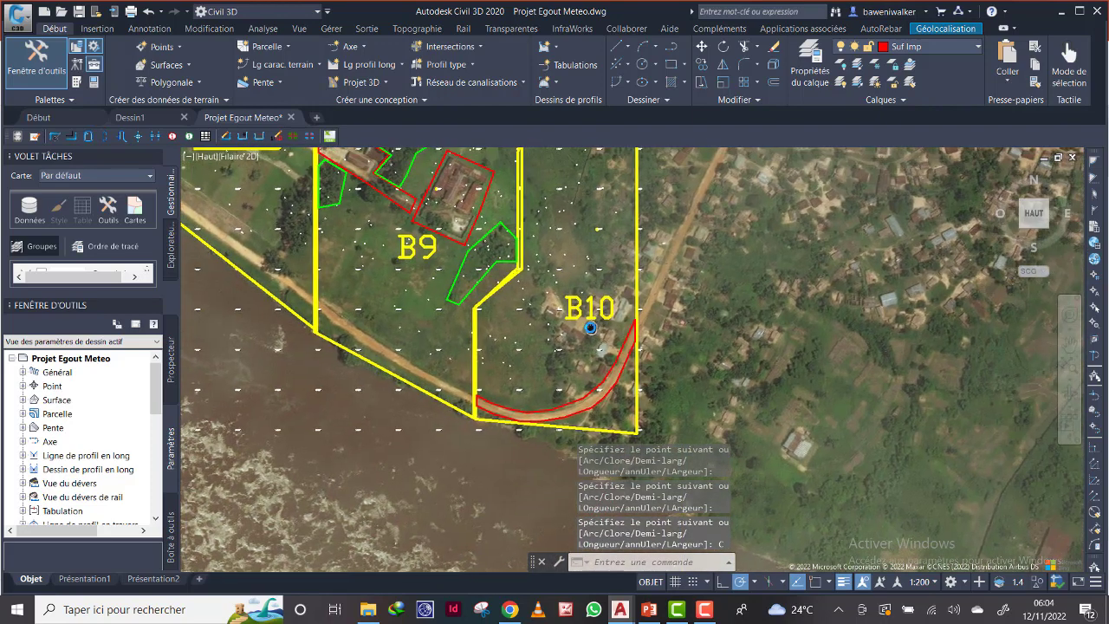
pyautogui.scroll(2, 567, 308)
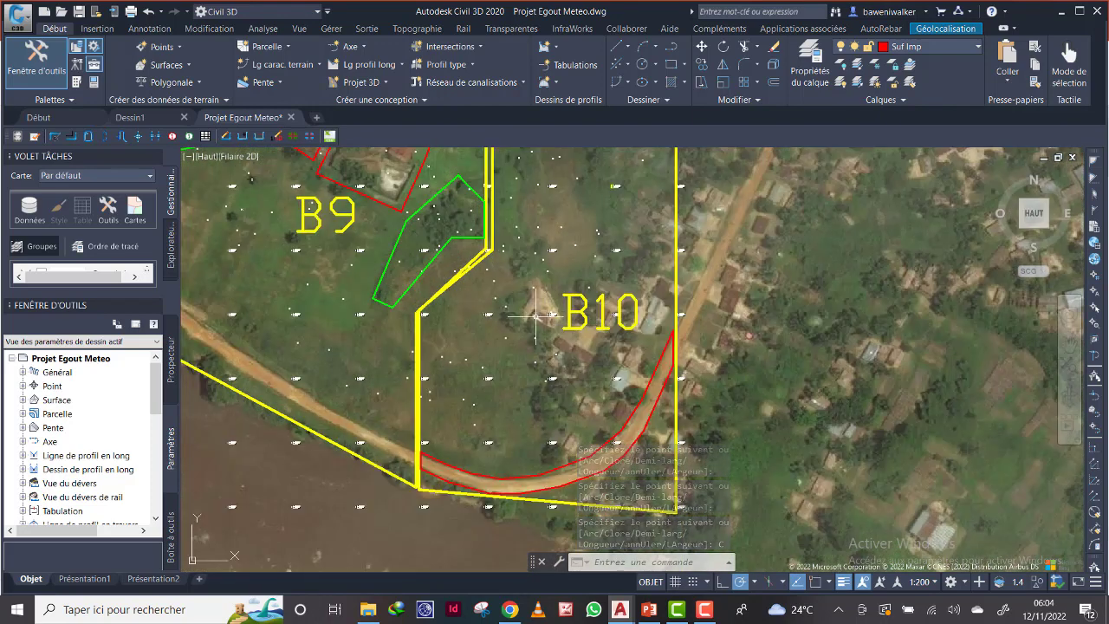
pyautogui.click(670, 52)
pyautogui.click(521, 316)
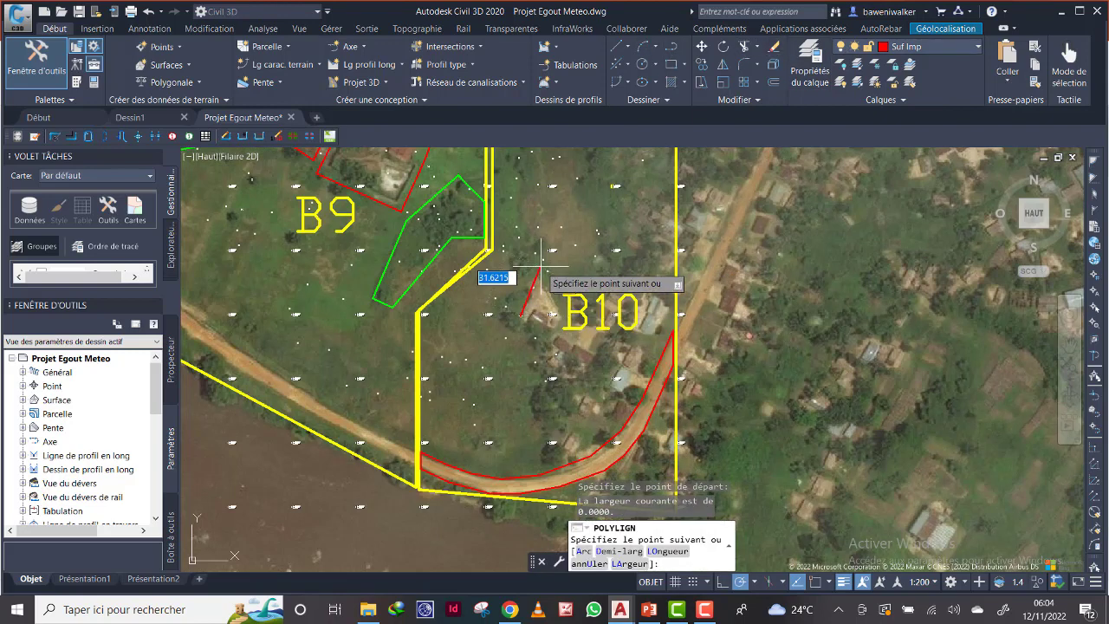
pyautogui.click(540, 264)
pyautogui.click(558, 309)
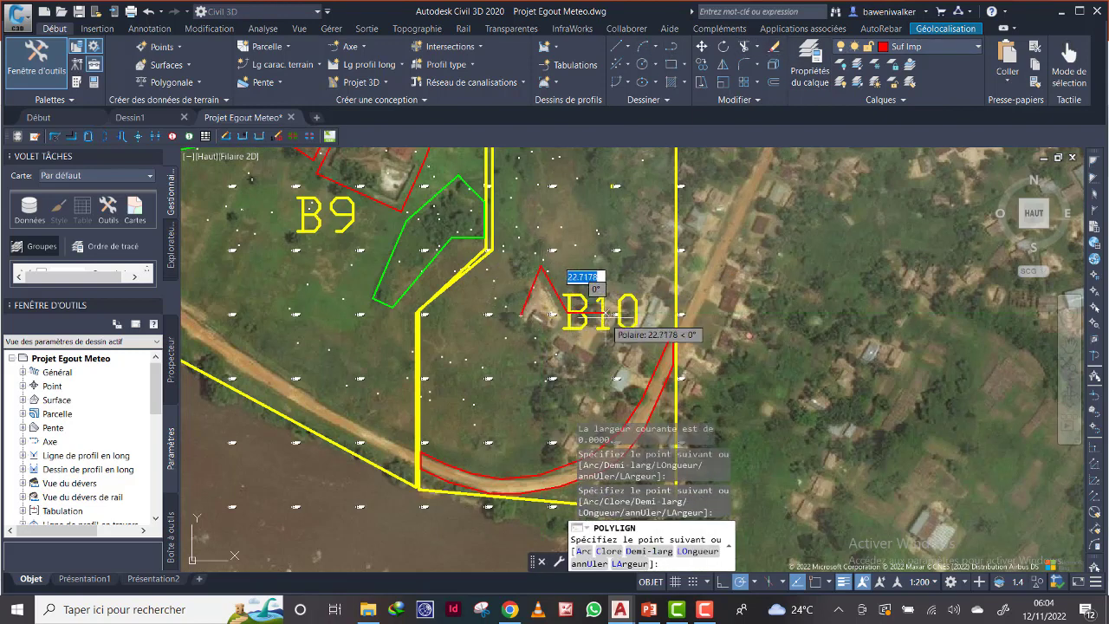
pyautogui.click(605, 313)
pyautogui.scroll(3, 621, 280)
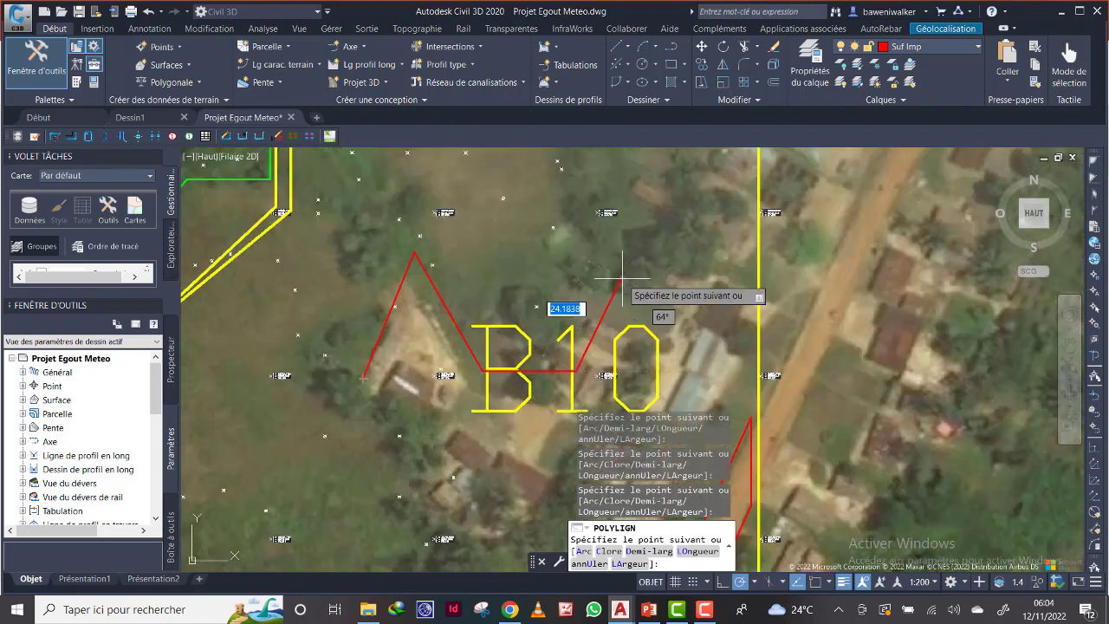
# Continue the settlement outline northeast around B10's northern houses and down to the basin's eastern boundary.
pyautogui.click(609, 253)
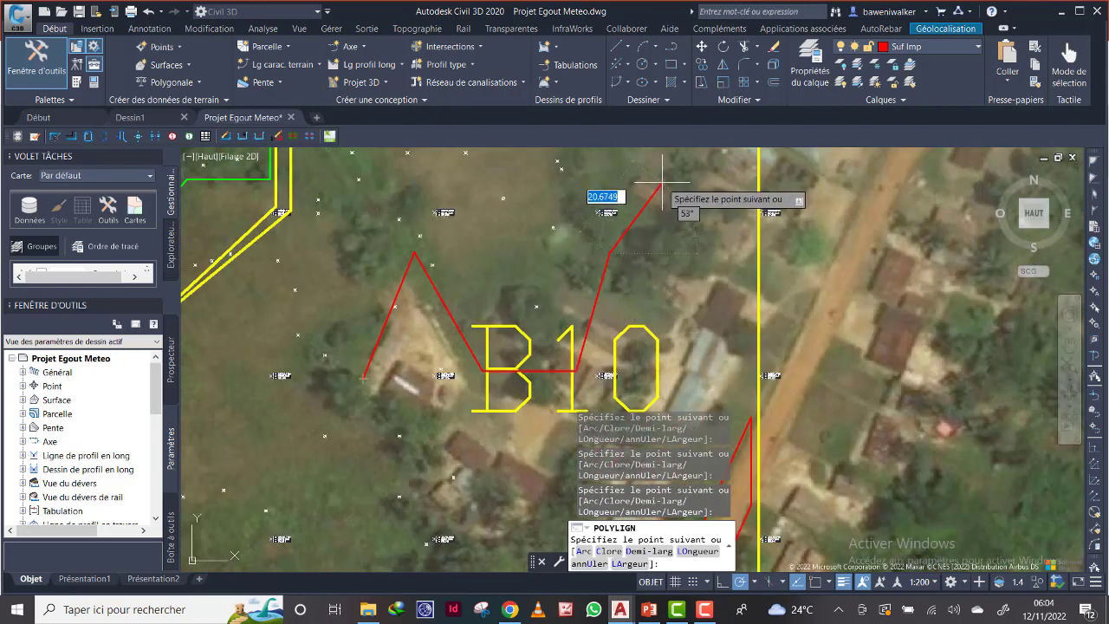
pyautogui.click(663, 182)
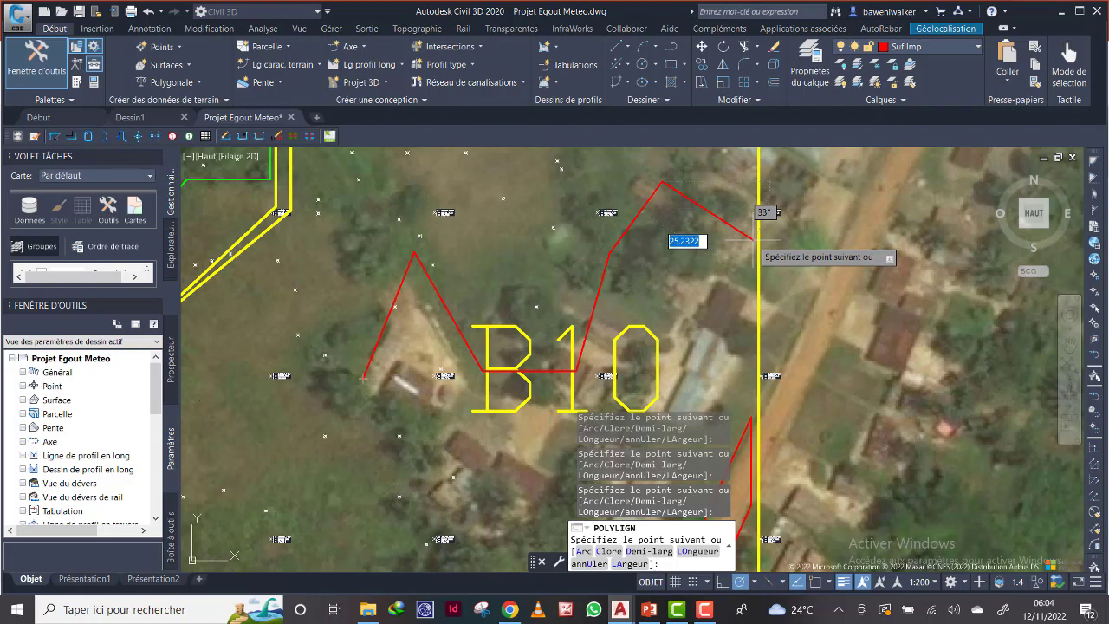
pyautogui.click(752, 239)
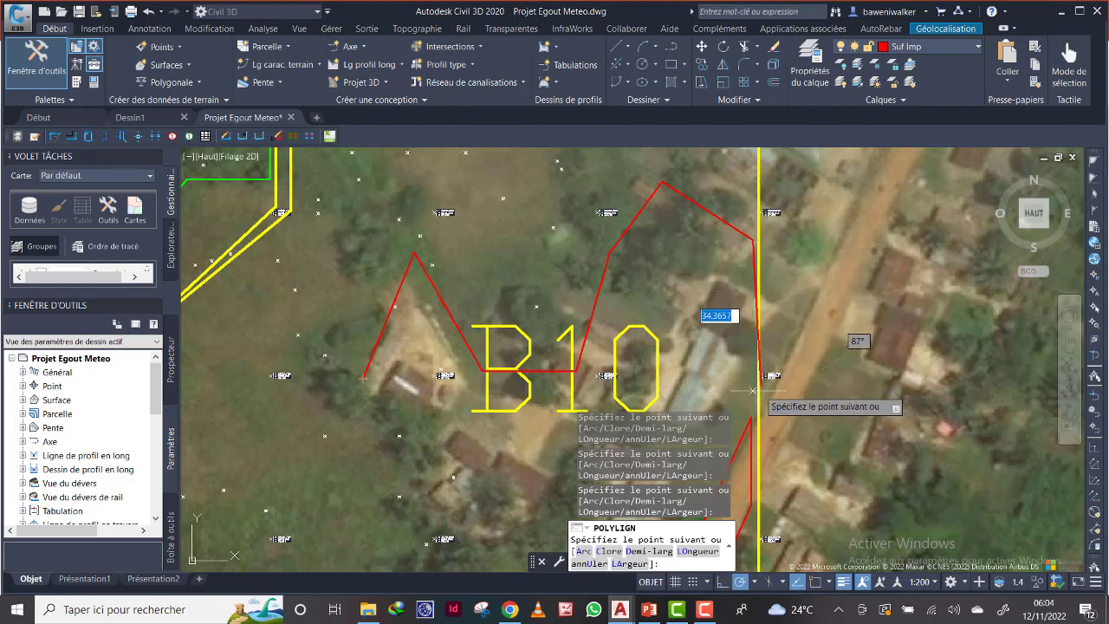
# Carry the settlement outline south along B10's eastern boundary and the road's inner edge, then around the southernmost house.
pyautogui.moveTo(747, 397); pyautogui.dragTo(747, 253, button='middle')
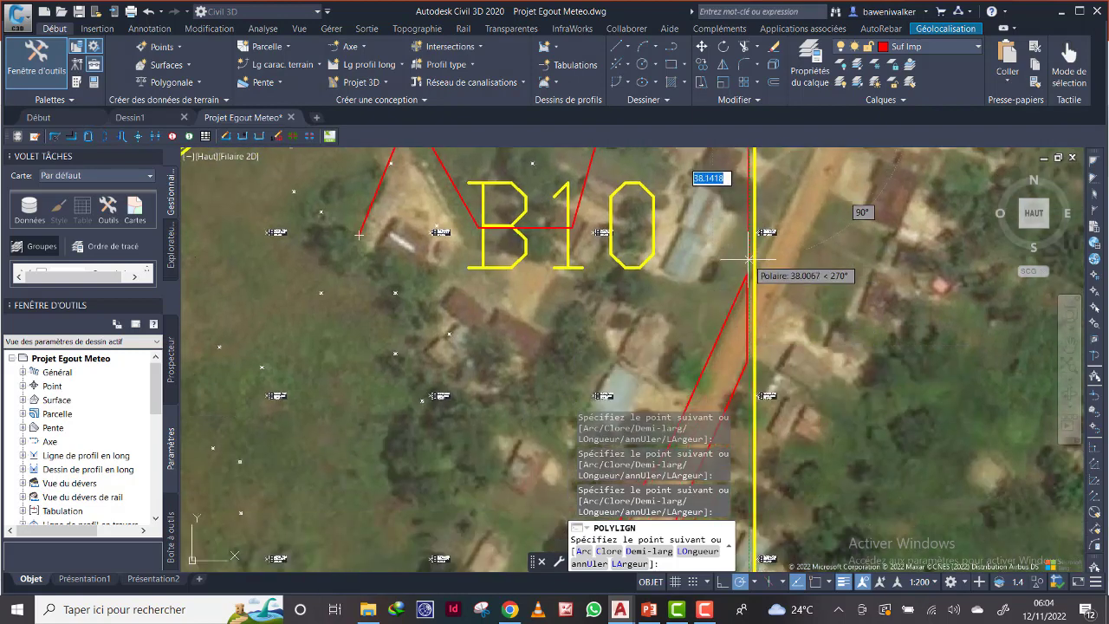
pyautogui.scroll(-4, 693, 294)
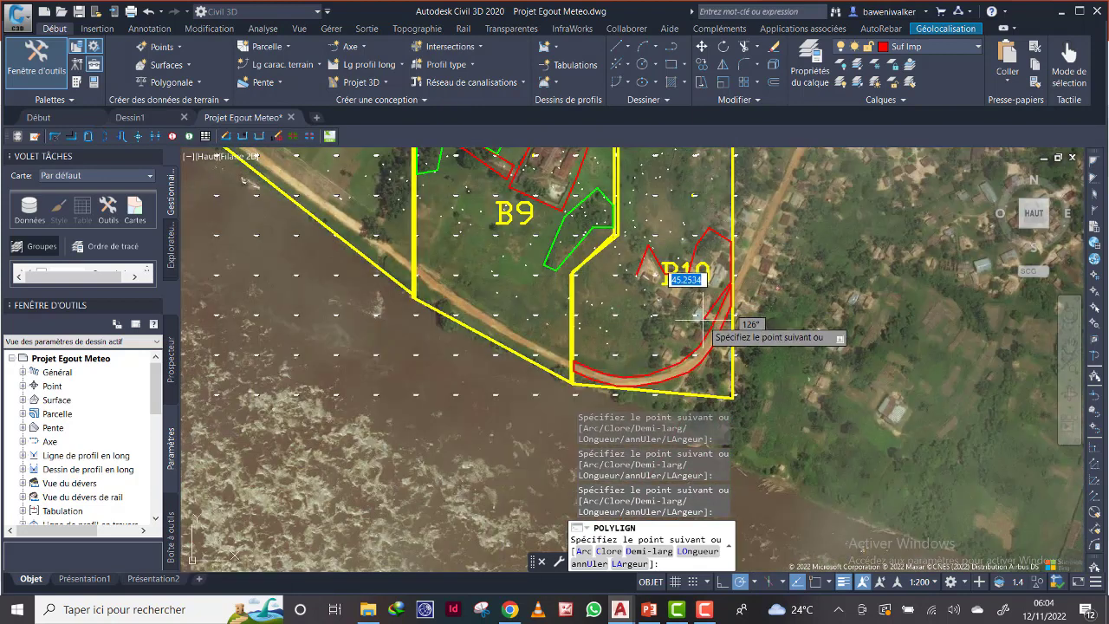
pyautogui.scroll(2, 706, 325)
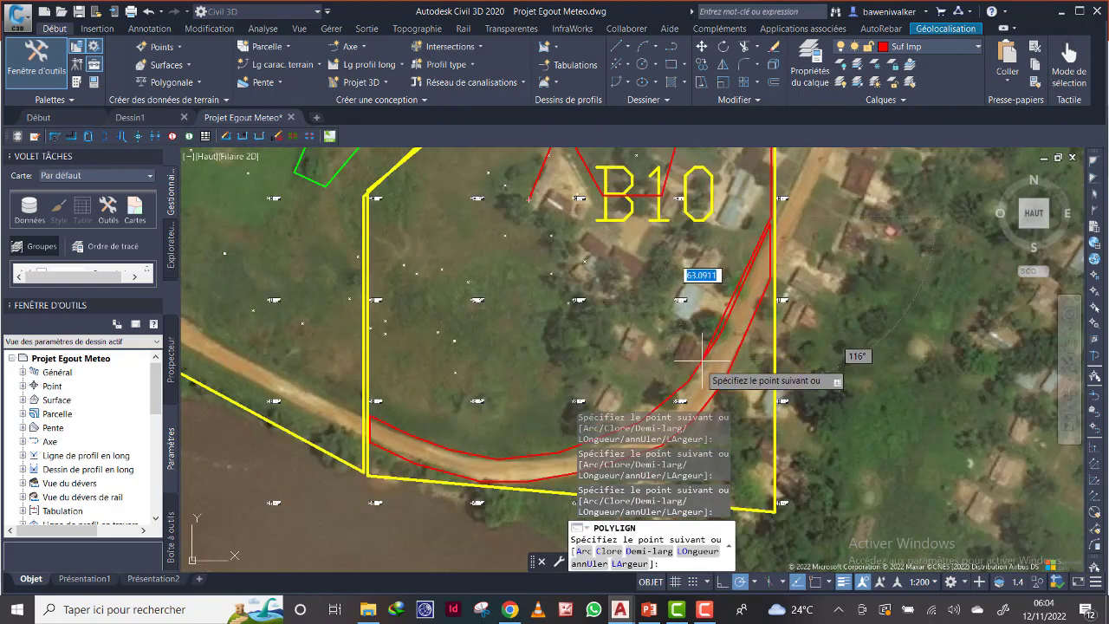
pyautogui.click(726, 312)
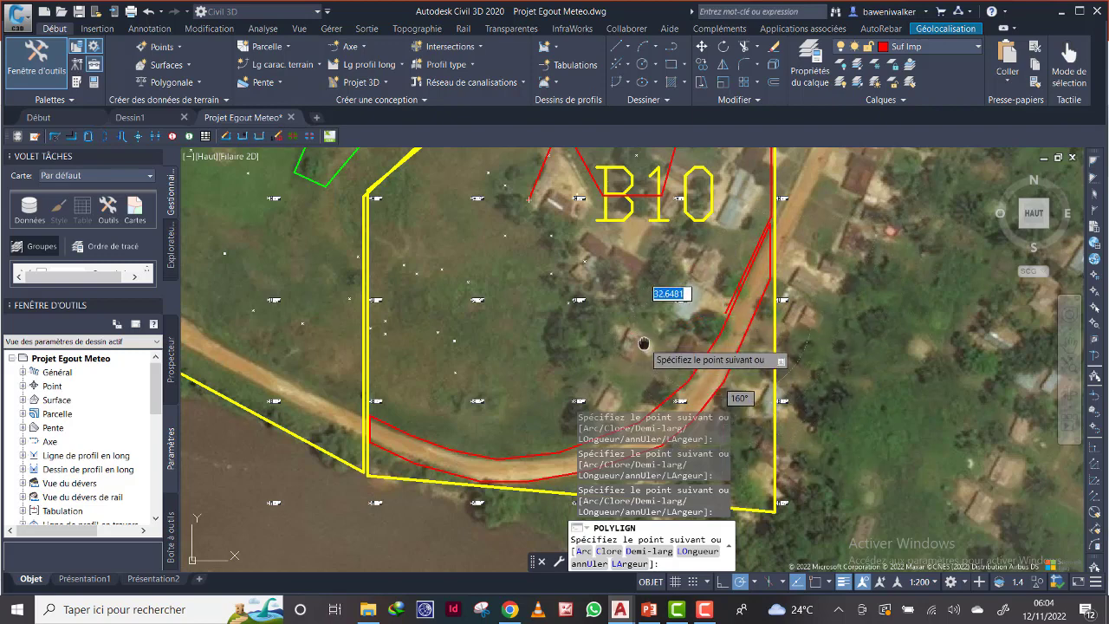
pyautogui.moveTo(643, 344); pyautogui.dragTo(660, 302, button='middle')
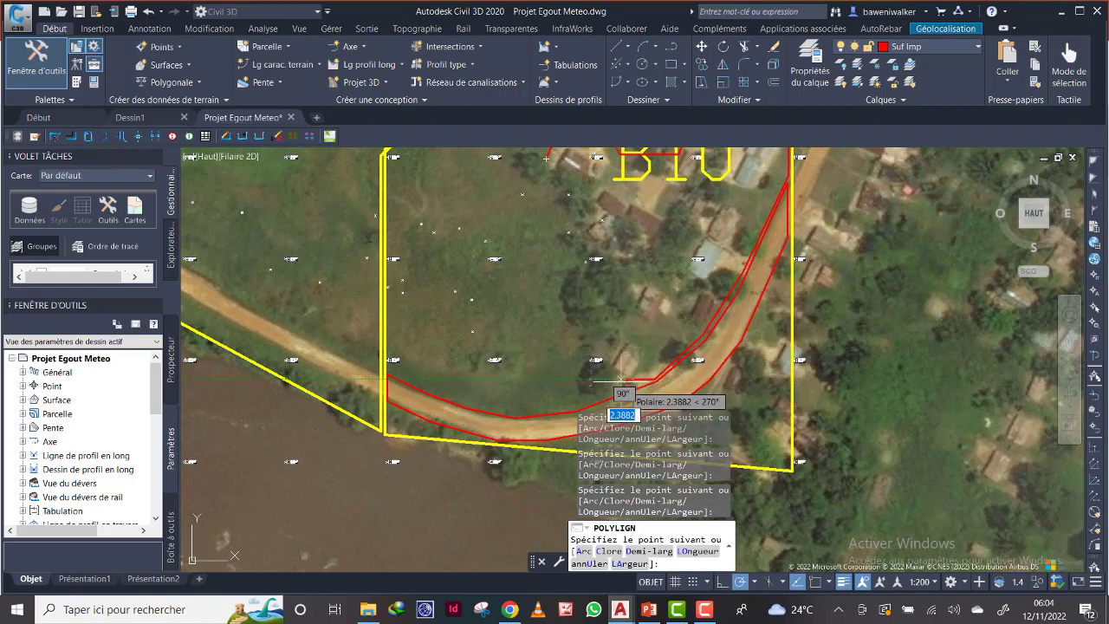
pyautogui.click(595, 355)
# Trace the western side of B10's houses back north to the westernmost house and close the settlement polyline.
pyautogui.scroll(-2, 595, 312)
pyautogui.moveTo(594, 294); pyautogui.dragTo(561, 341, button='middle')
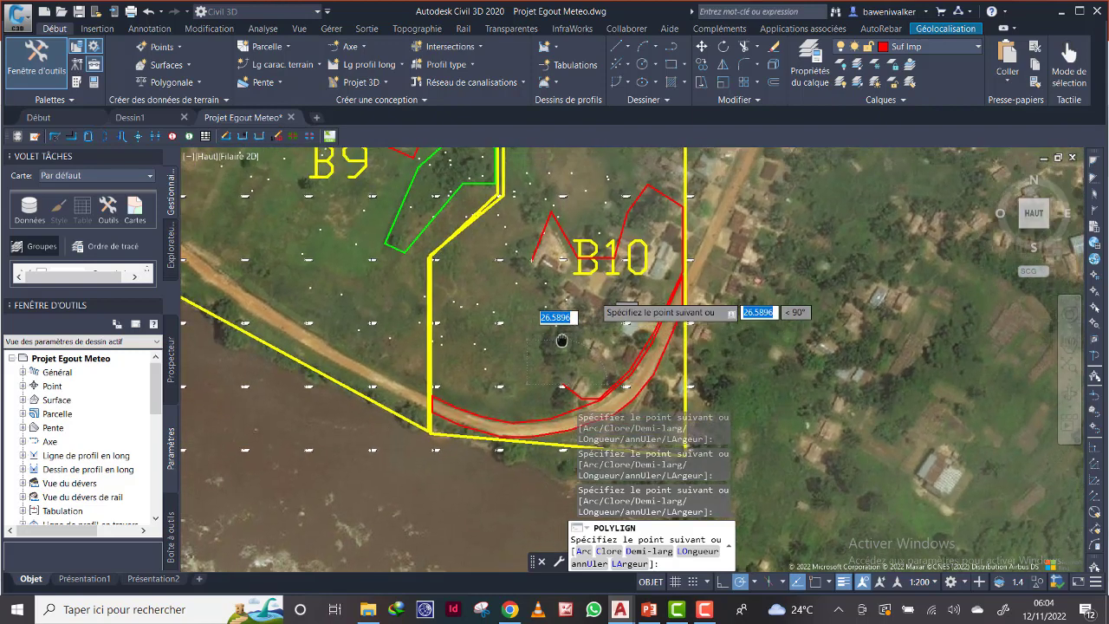
pyautogui.click(592, 343)
pyautogui.click(555, 313)
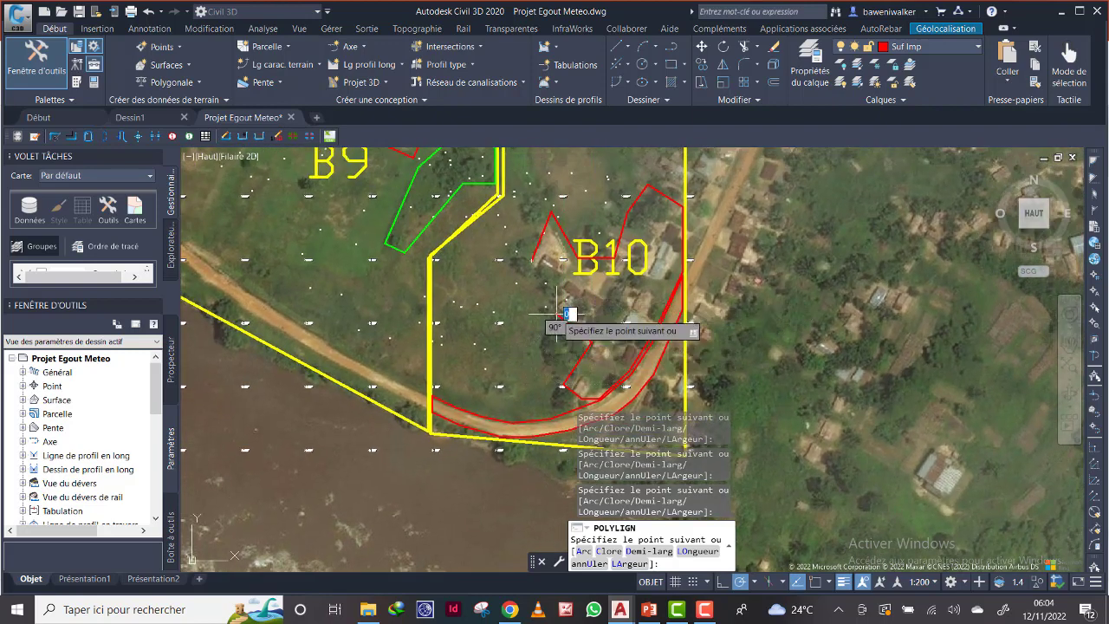
pyautogui.click(564, 277)
pyautogui.rightClick(529, 260)
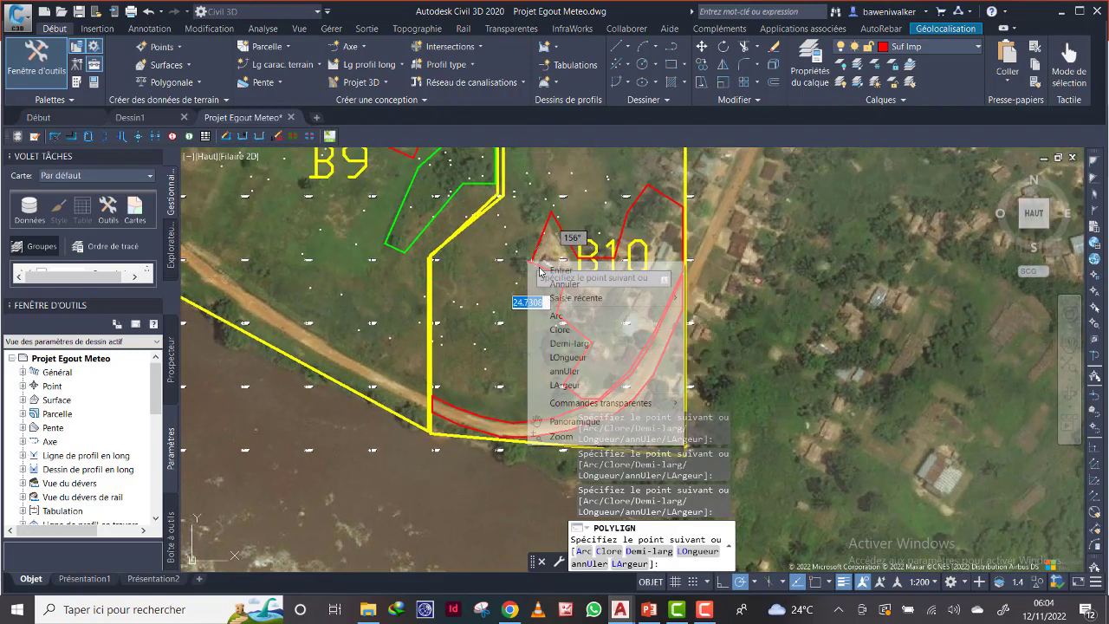
pyautogui.click(572, 329)
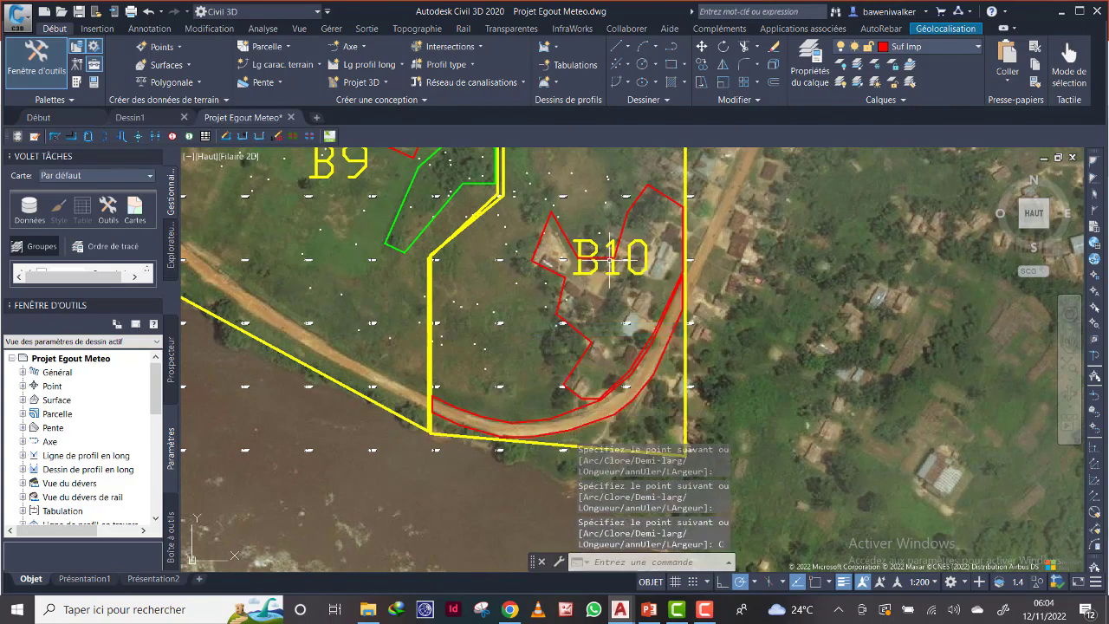
# Make Surf G the current layer for the tree cover beside B10's settlement.
pyautogui.scroll(2, 611, 316)
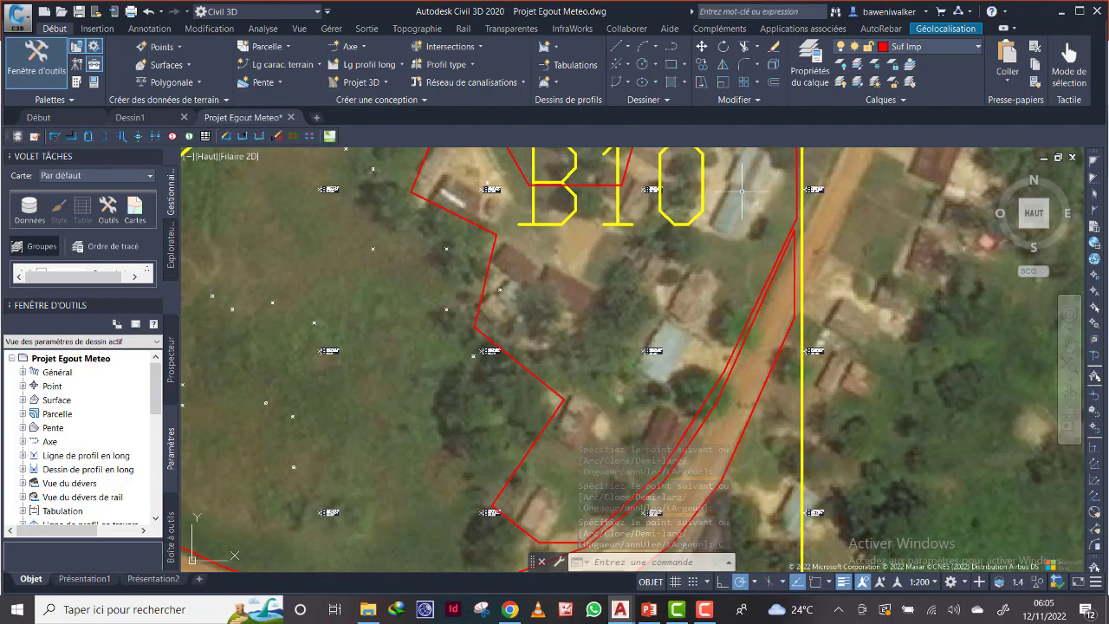
pyautogui.scroll(-6, 577, 323)
pyautogui.moveTo(619, 213)
pyautogui.mouseDown(button='middle')
pyautogui.moveTo(577, 269)
pyautogui.moveTo(494, 307)
pyautogui.mouseUp(button='middle')
pyautogui.scroll(2, 494, 307)
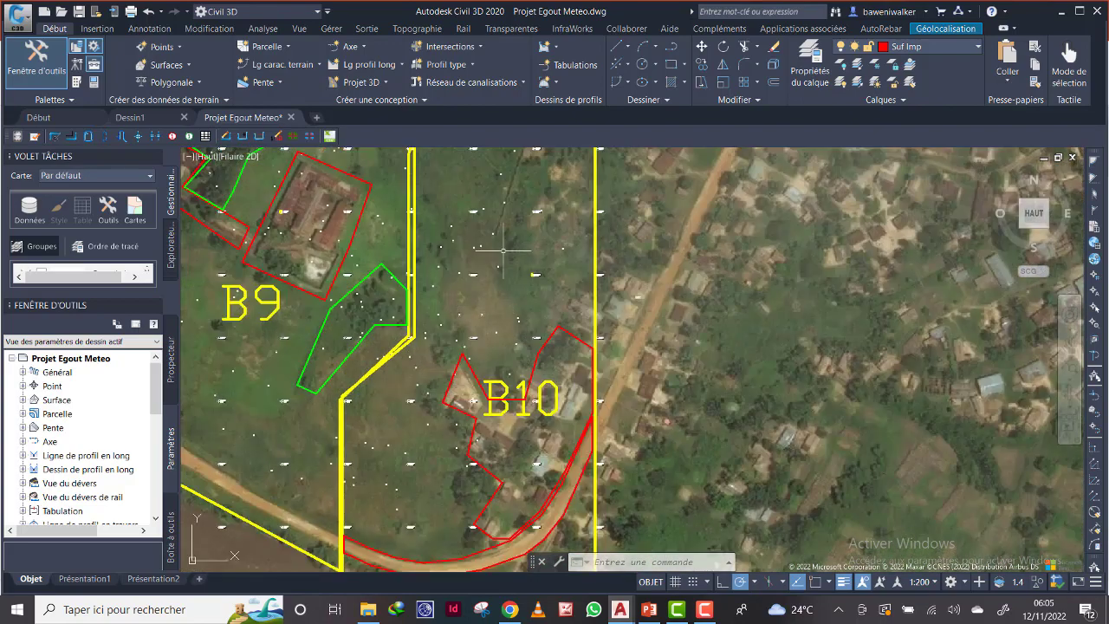
pyautogui.moveTo(530, 202); pyautogui.dragTo(525, 360, button='middle')
pyautogui.scroll(-2, 530, 257)
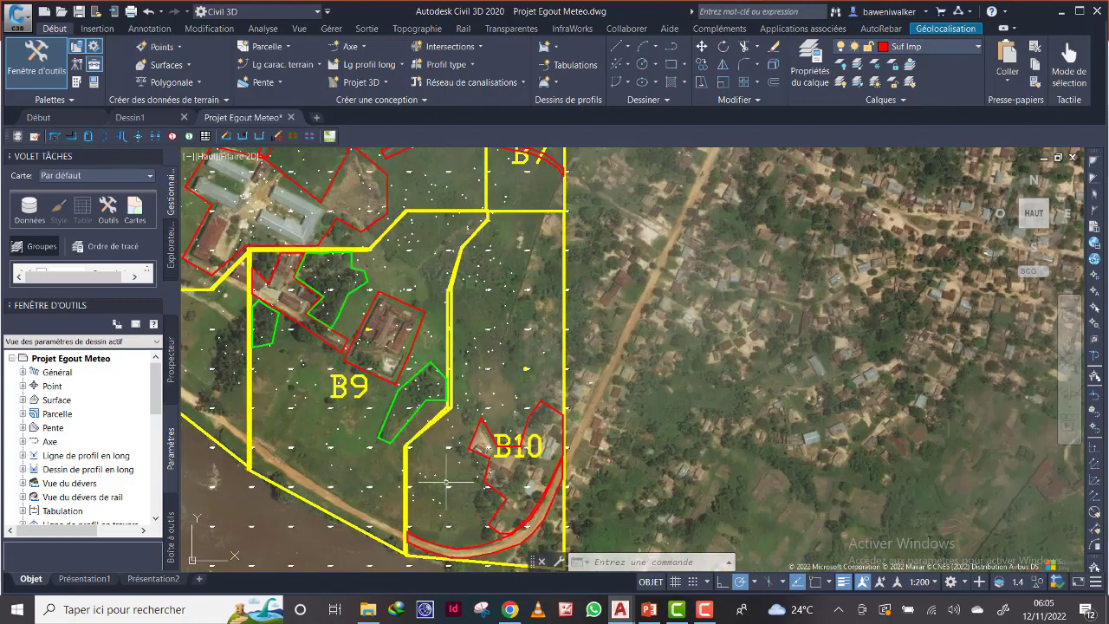
pyautogui.scroll(6, 466, 520)
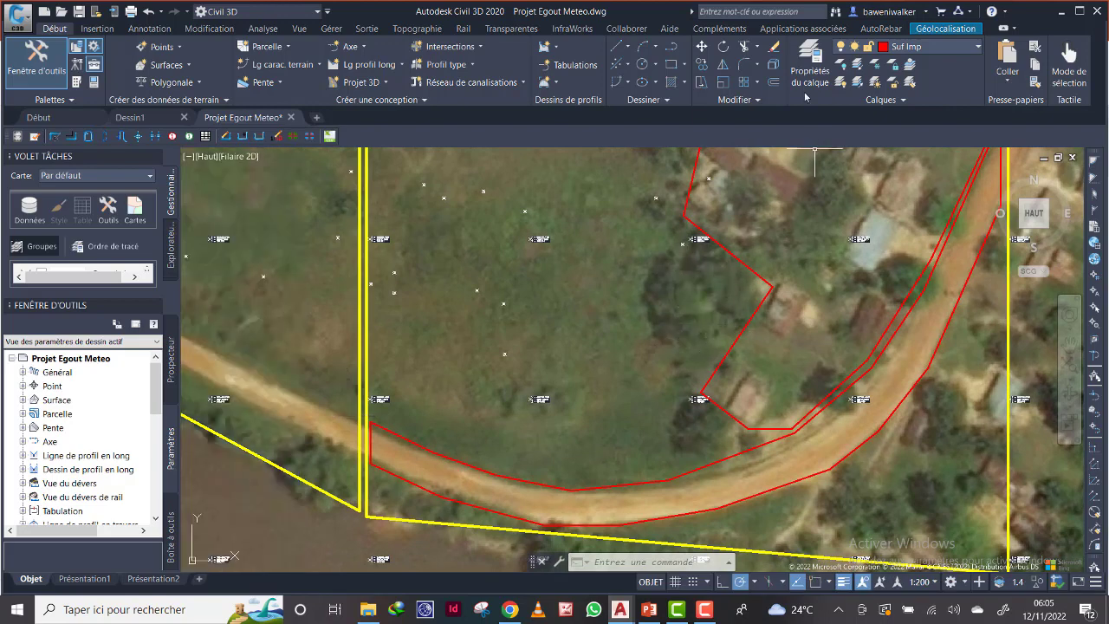
pyautogui.click(919, 46)
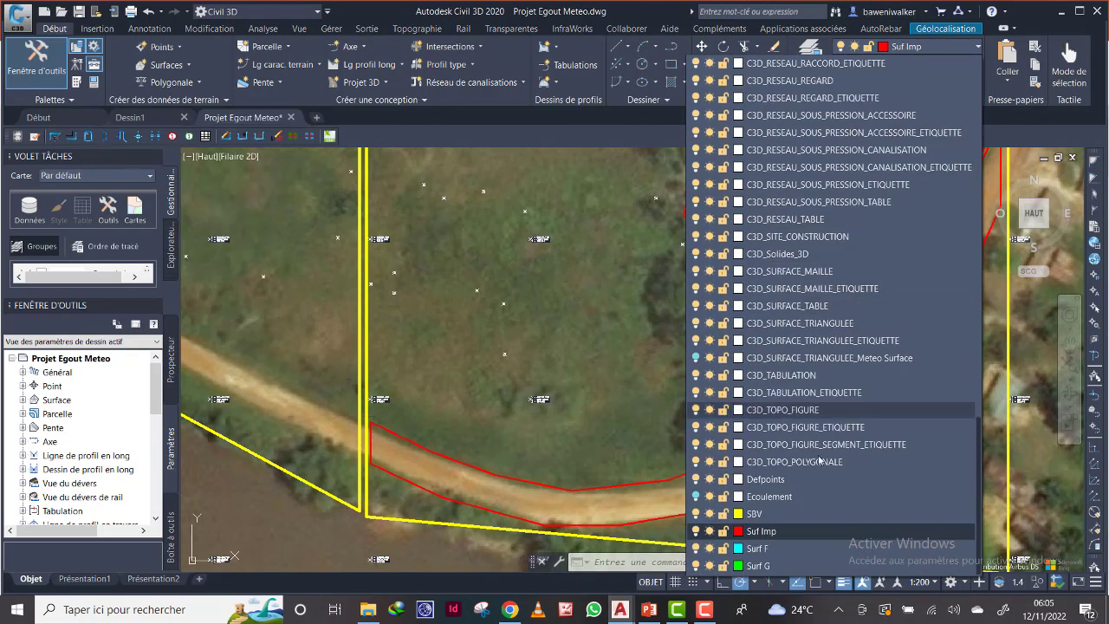
pyautogui.click(802, 565)
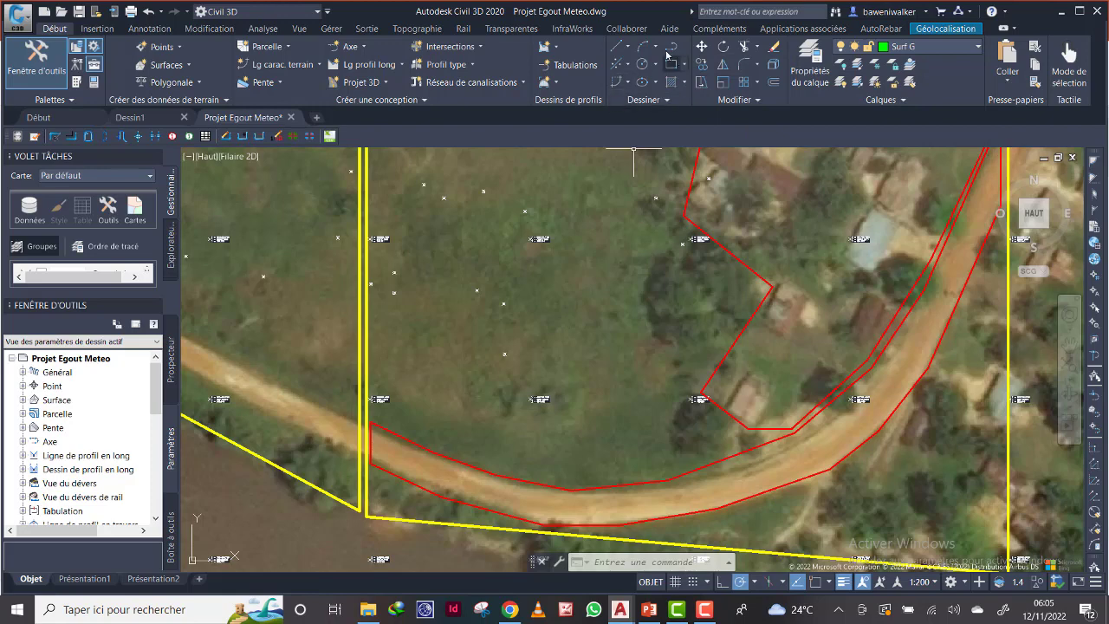
# Outline the tree patch between B10's southwestern houses and the open grass with a closed polyline, extending south towards the road.
pyautogui.click(626, 269)
pyautogui.click(660, 226)
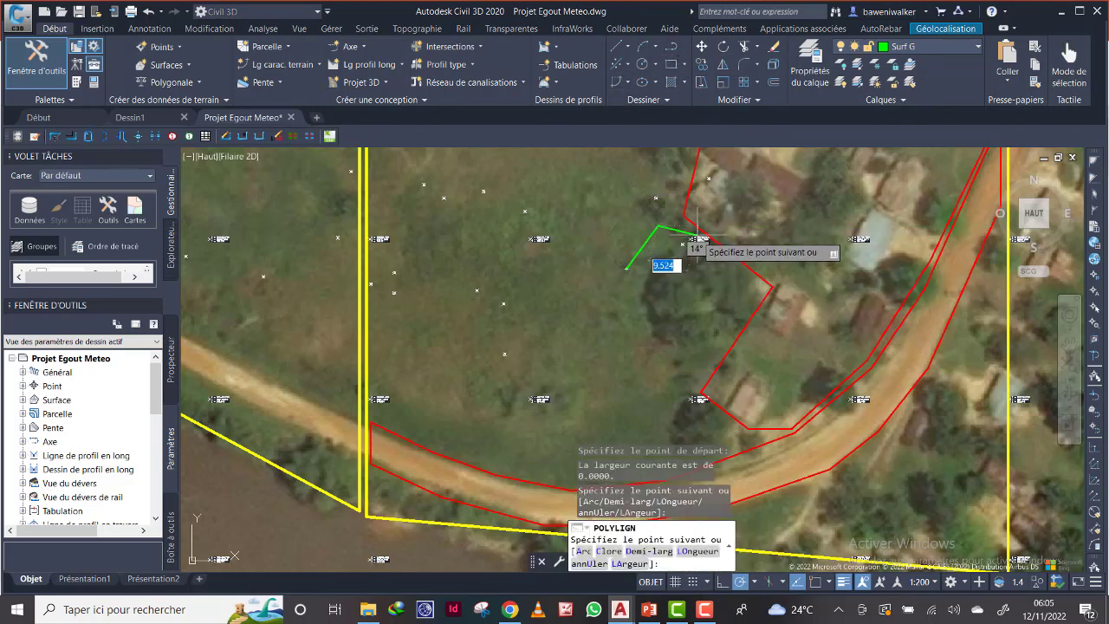
pyautogui.click(694, 234)
pyautogui.click(763, 289)
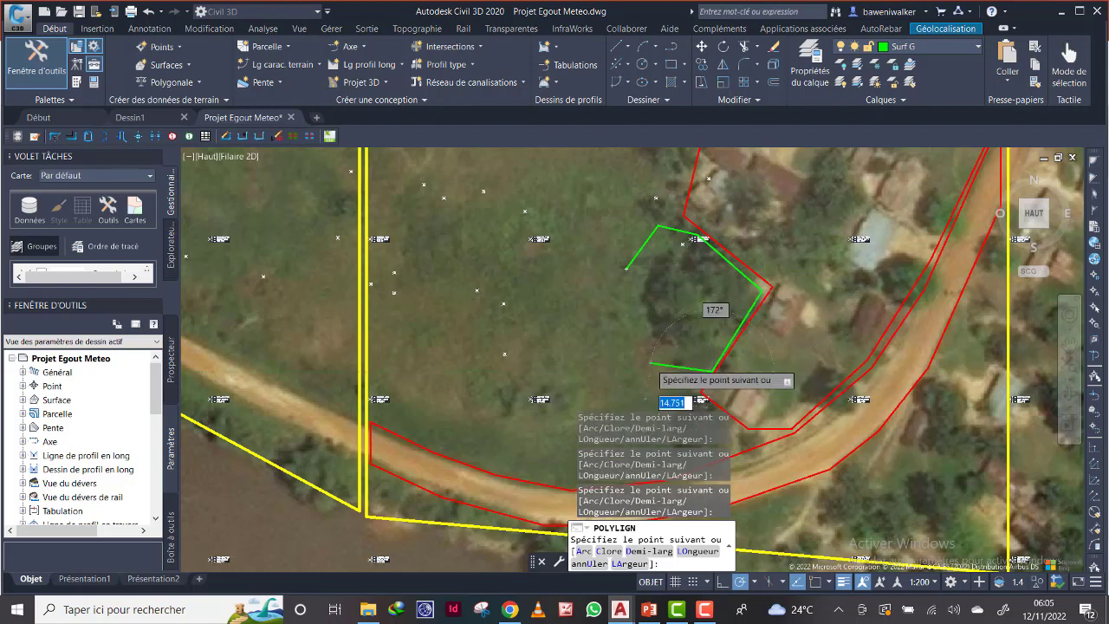
pyautogui.scroll(-2, 657, 363)
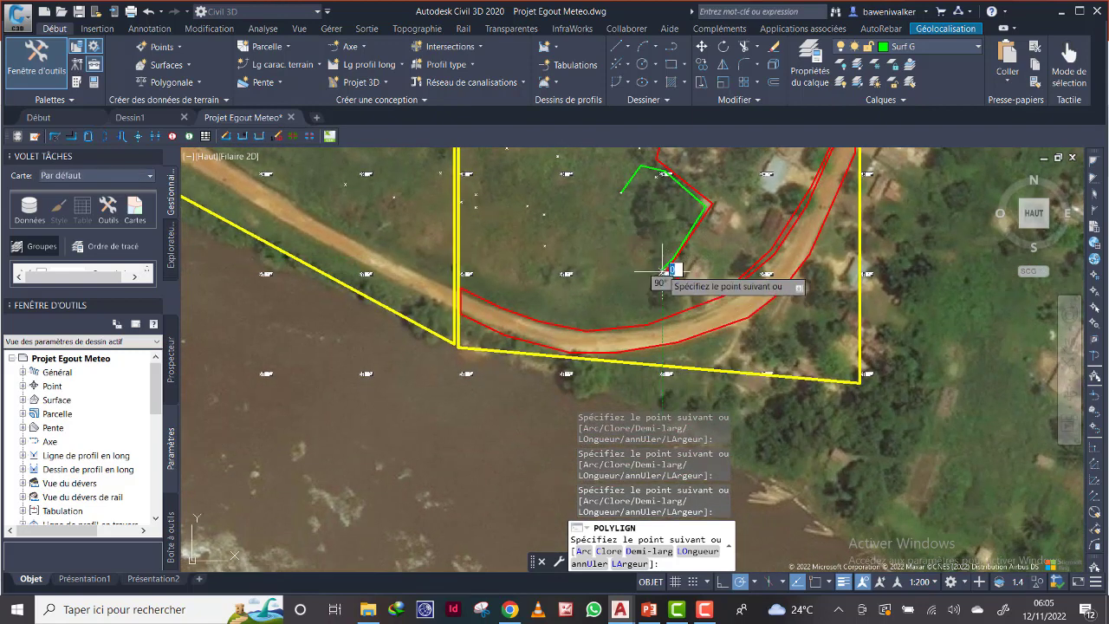
pyautogui.scroll(3, 687, 289)
pyautogui.click(689, 292)
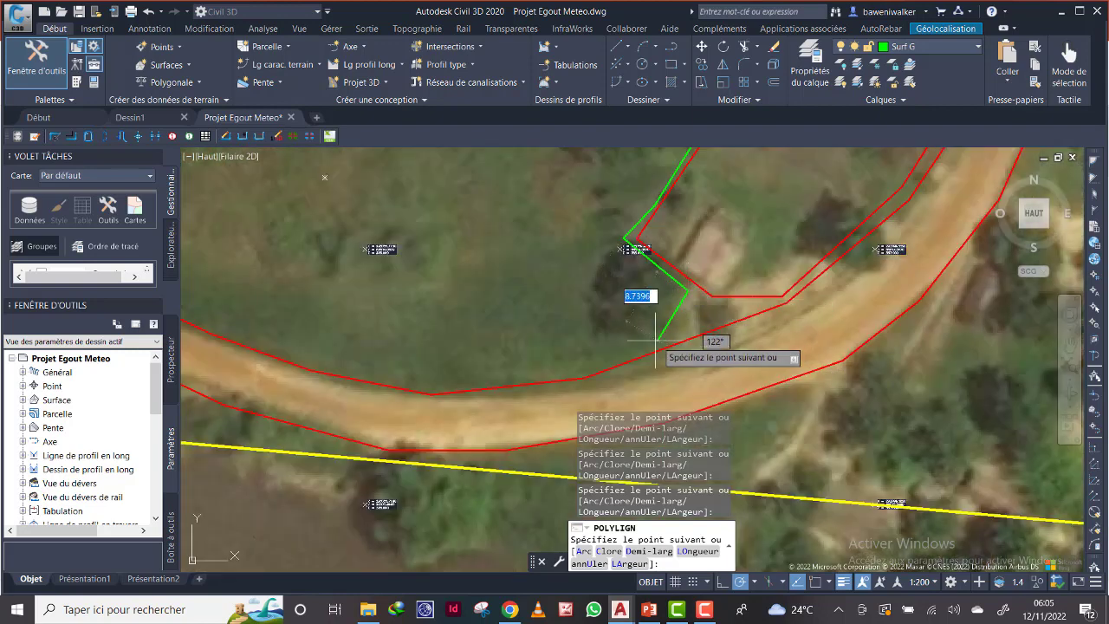
pyautogui.scroll(-3, 529, 256)
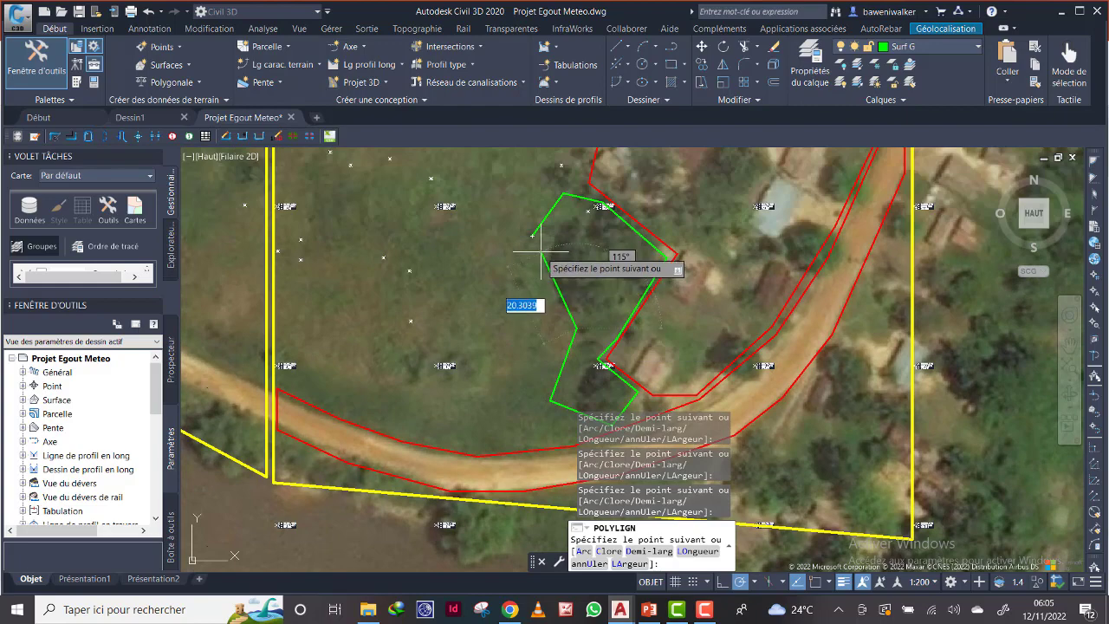
pyautogui.rightClick(541, 252)
pyautogui.click(574, 320)
# Examine the northern part of B10 for remaining ground-cover areas.
pyautogui.scroll(-4, 508, 364)
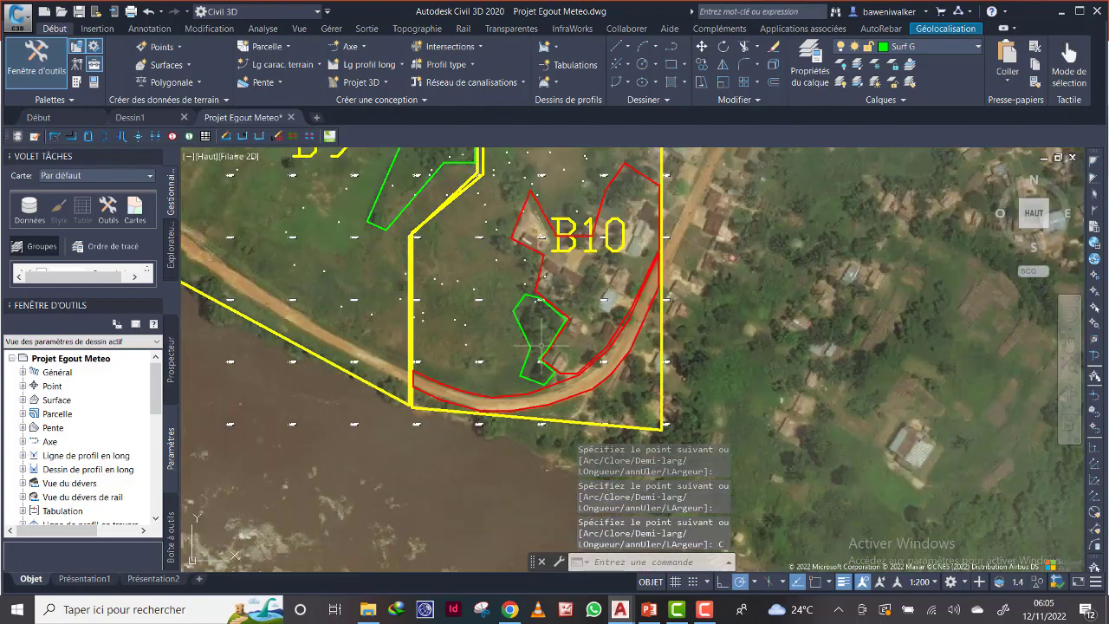
pyautogui.moveTo(572, 185); pyautogui.dragTo(521, 359, button='middle')
pyautogui.scroll(2, 545, 349)
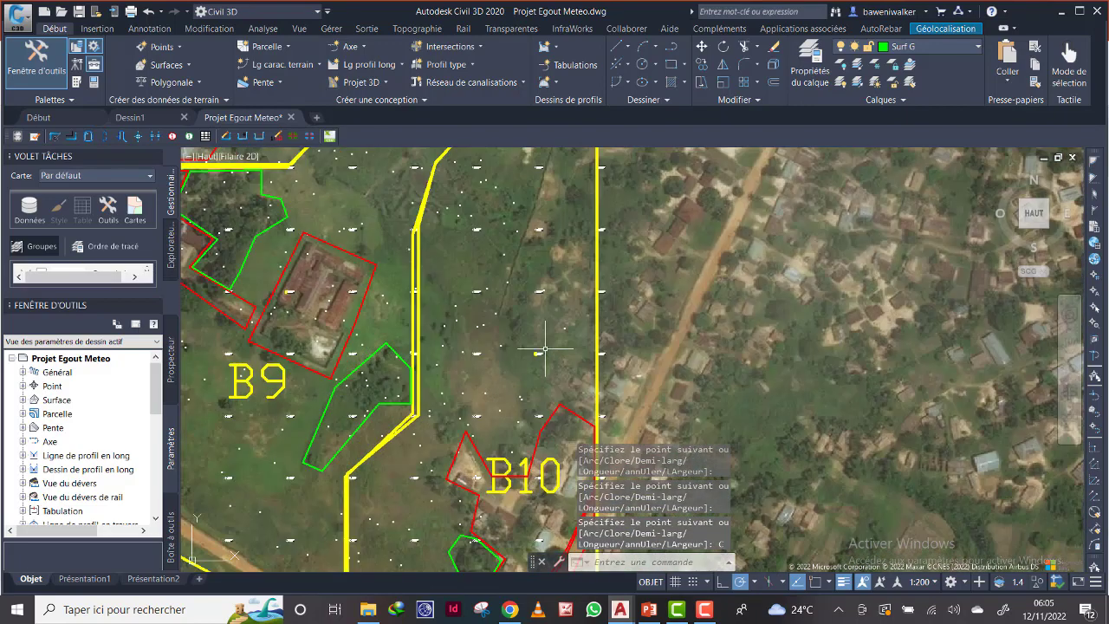
pyautogui.scroll(-2, 541, 329)
pyautogui.scroll(4, 540, 317)
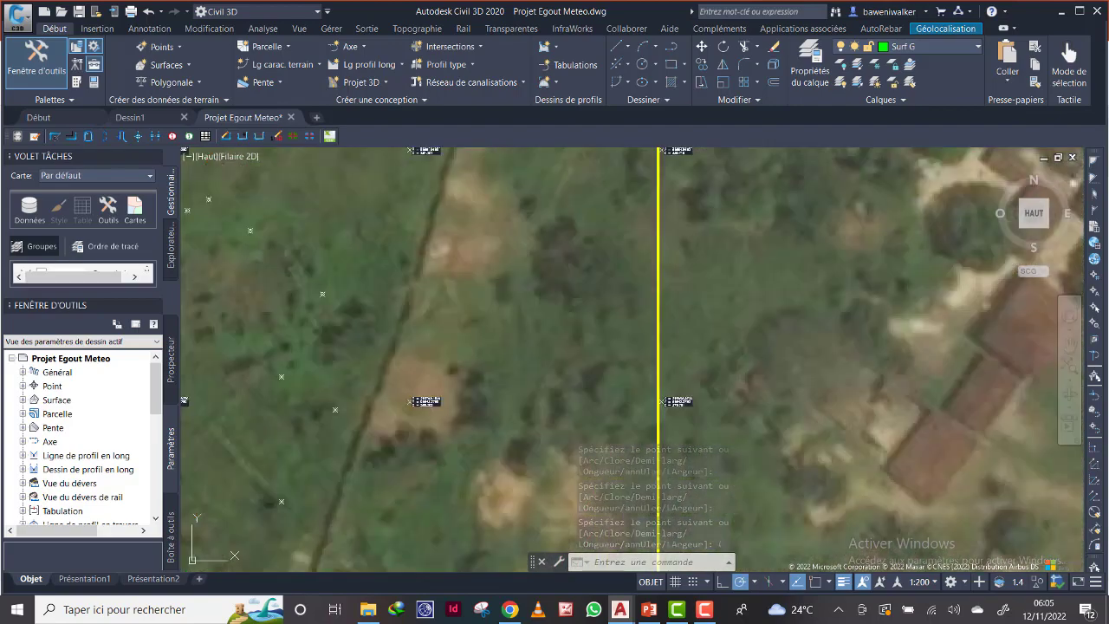
pyautogui.scroll(-3, 601, 242)
pyautogui.scroll(-2, 633, 264)
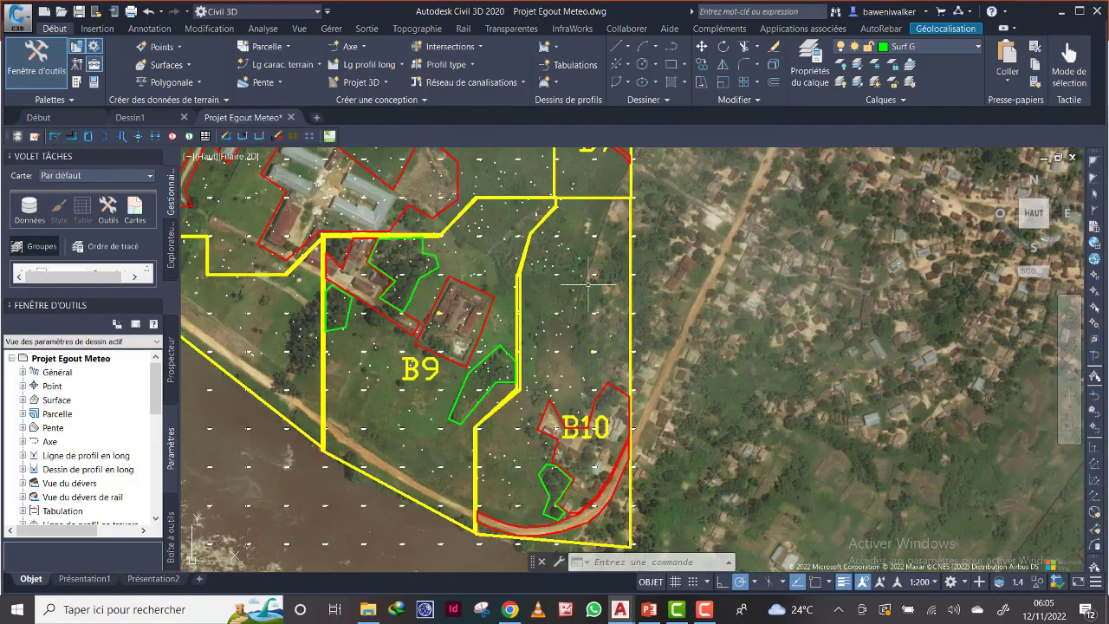
pyautogui.moveTo(599, 317); pyautogui.dragTo(649, 311, button='middle')
pyautogui.scroll(-2, 689, 341)
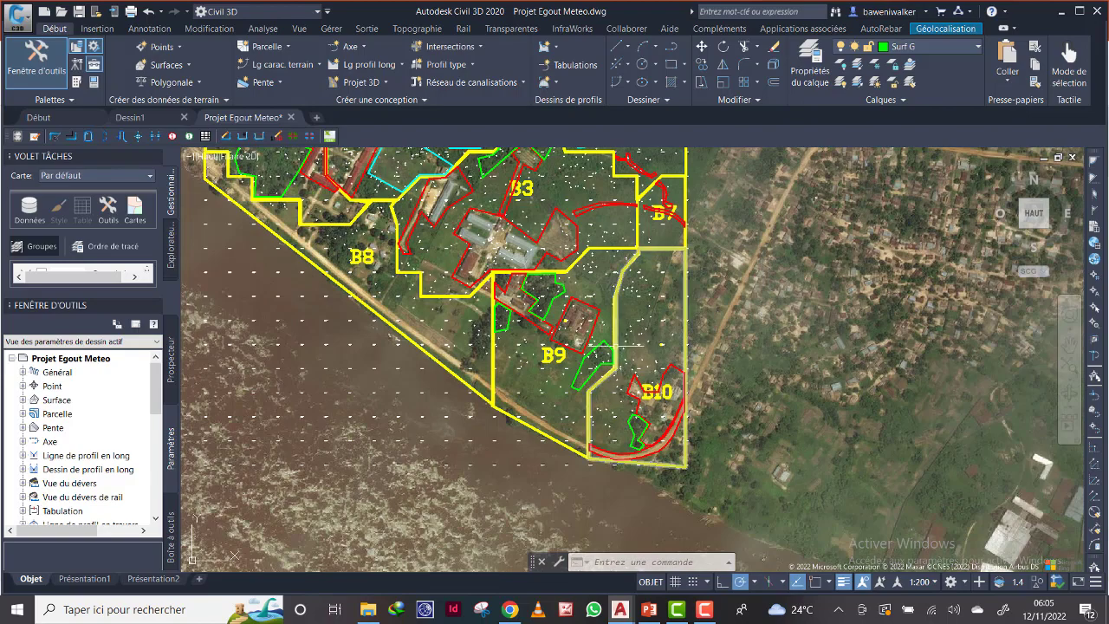
# Make Suf Imp the current layer for the impervious surfaces in basin B8.
pyautogui.moveTo(616, 346); pyautogui.dragTo(697, 367, button='middle')
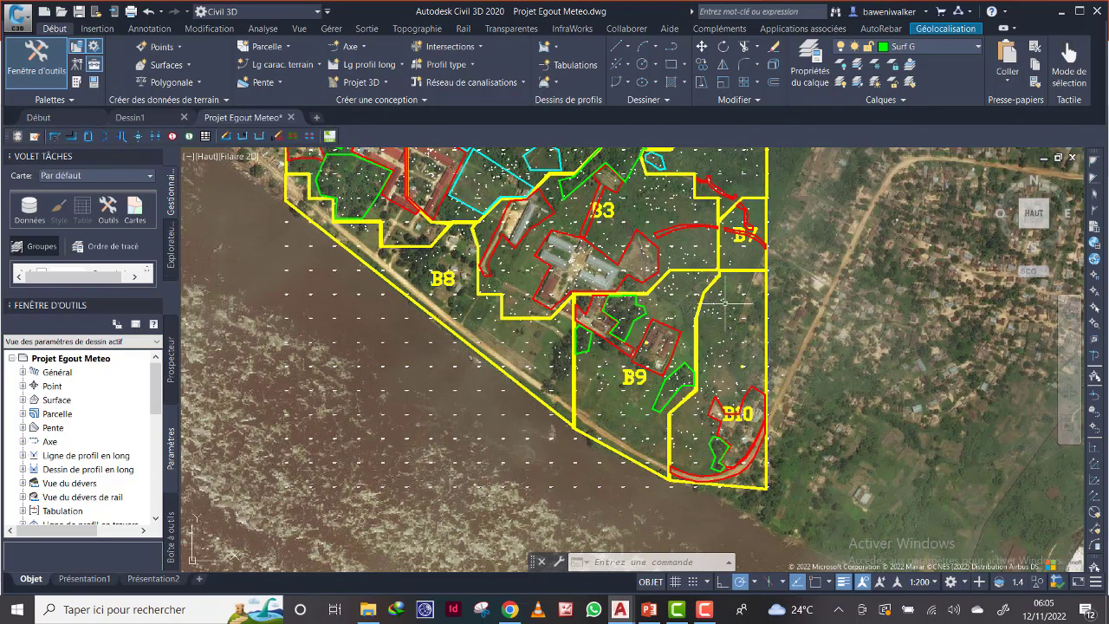
pyautogui.scroll(-4, 748, 343)
pyautogui.scroll(3, 684, 227)
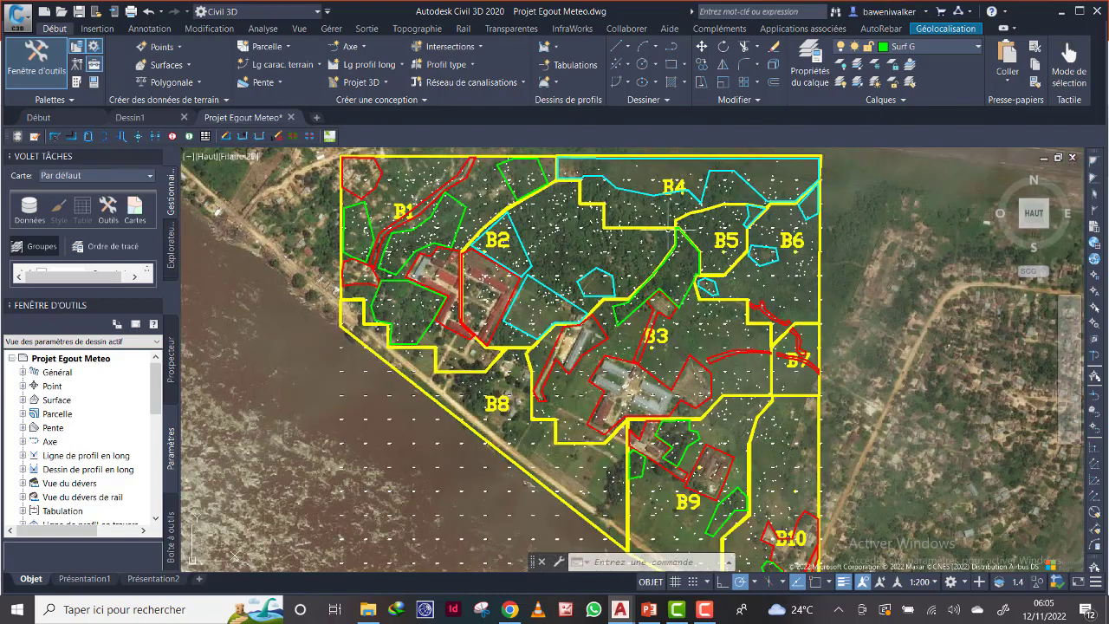
pyautogui.moveTo(511, 391); pyautogui.dragTo(592, 307, button='middle')
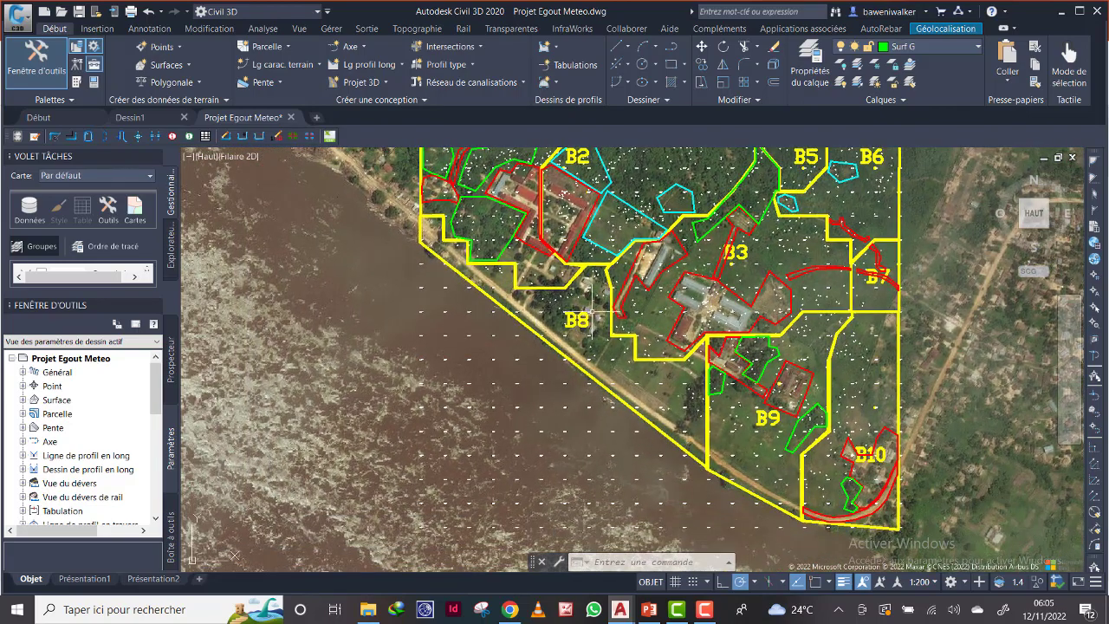
pyautogui.scroll(2, 505, 285)
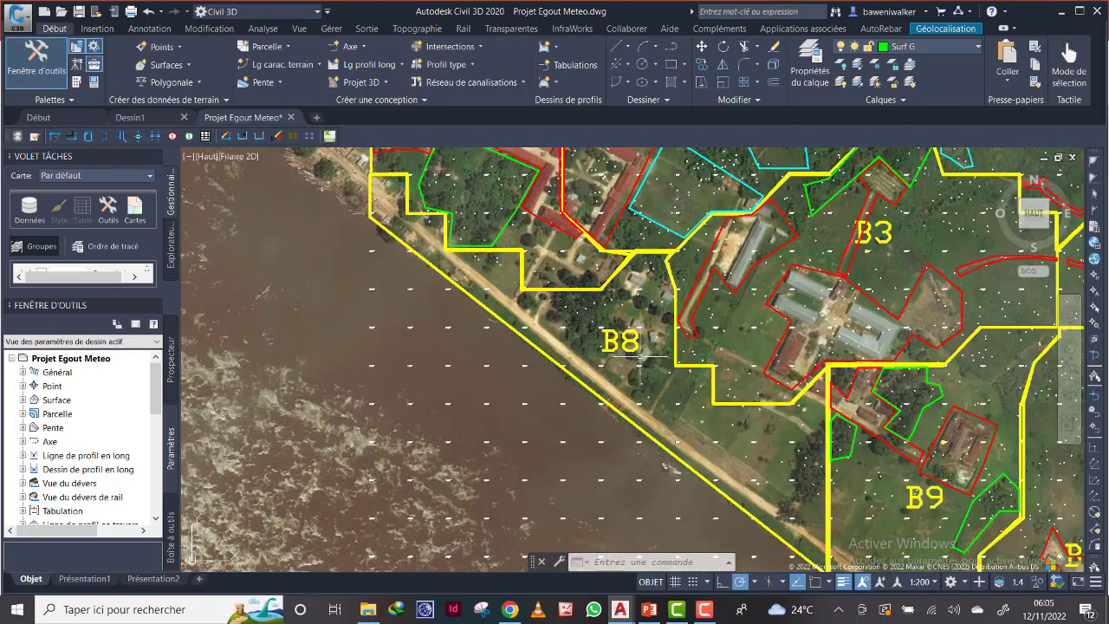
pyautogui.moveTo(528, 337); pyautogui.dragTo(544, 369, button='middle')
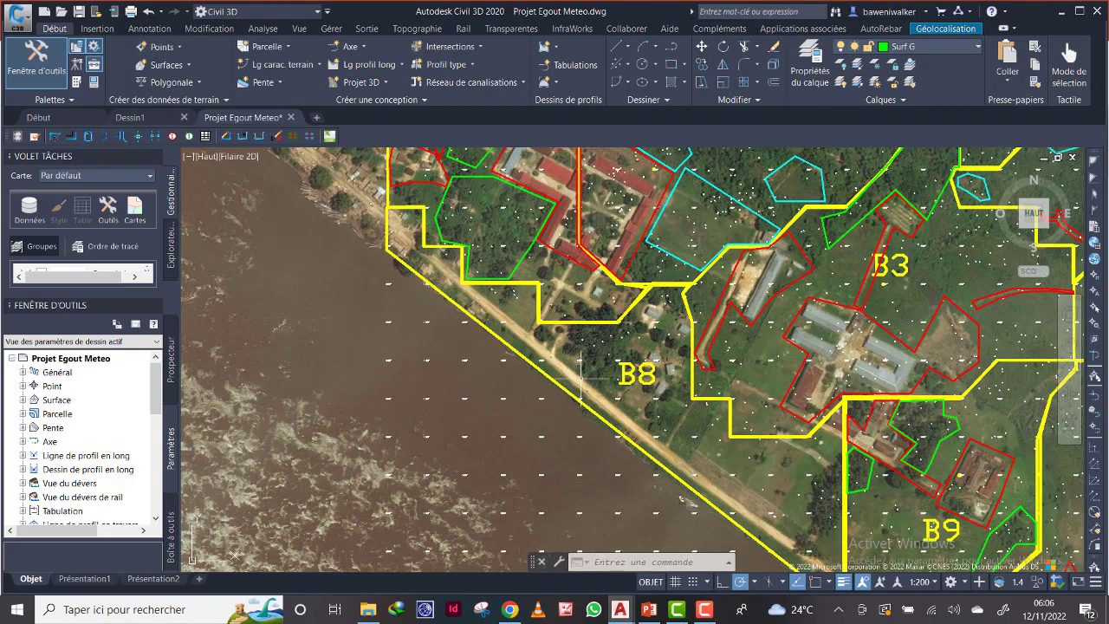
pyautogui.moveTo(580, 379); pyautogui.dragTo(553, 320, button='middle')
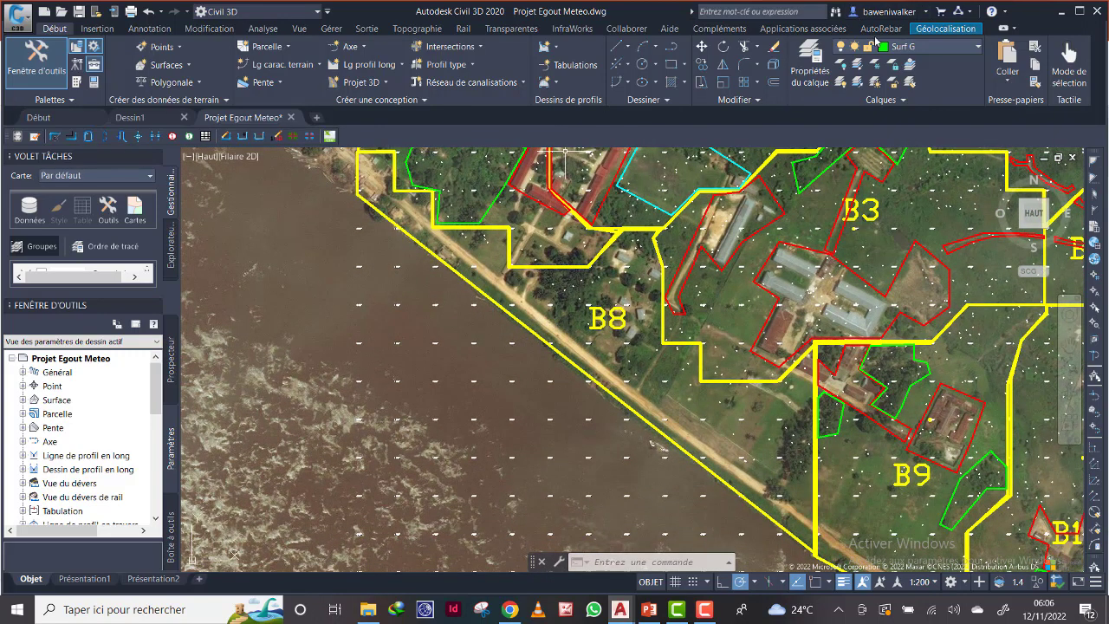
pyautogui.click(937, 51)
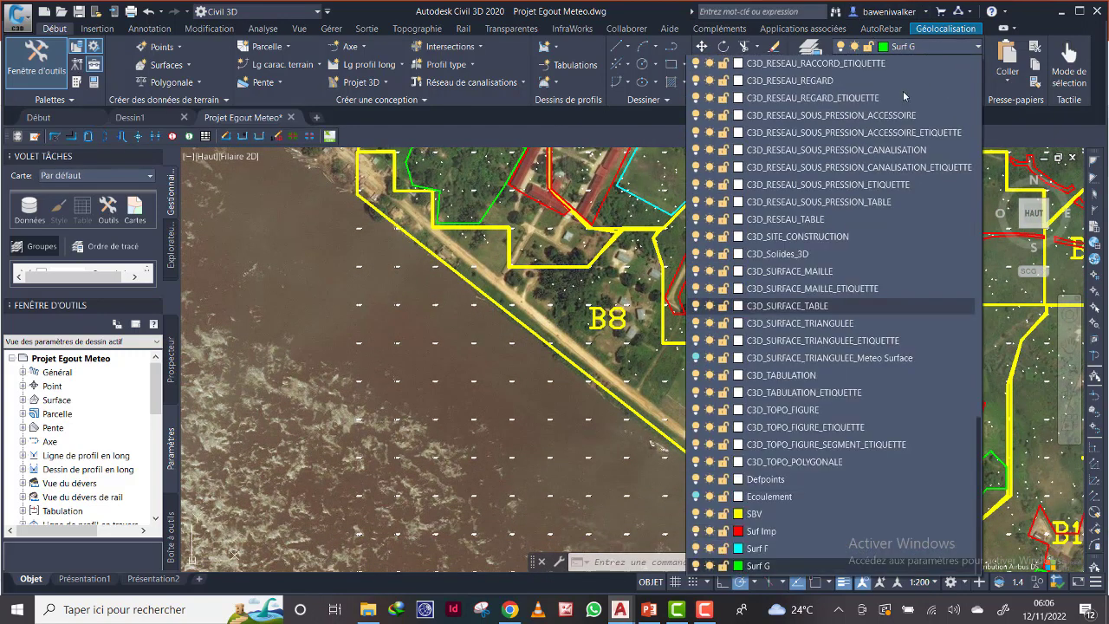
pyautogui.click(754, 524)
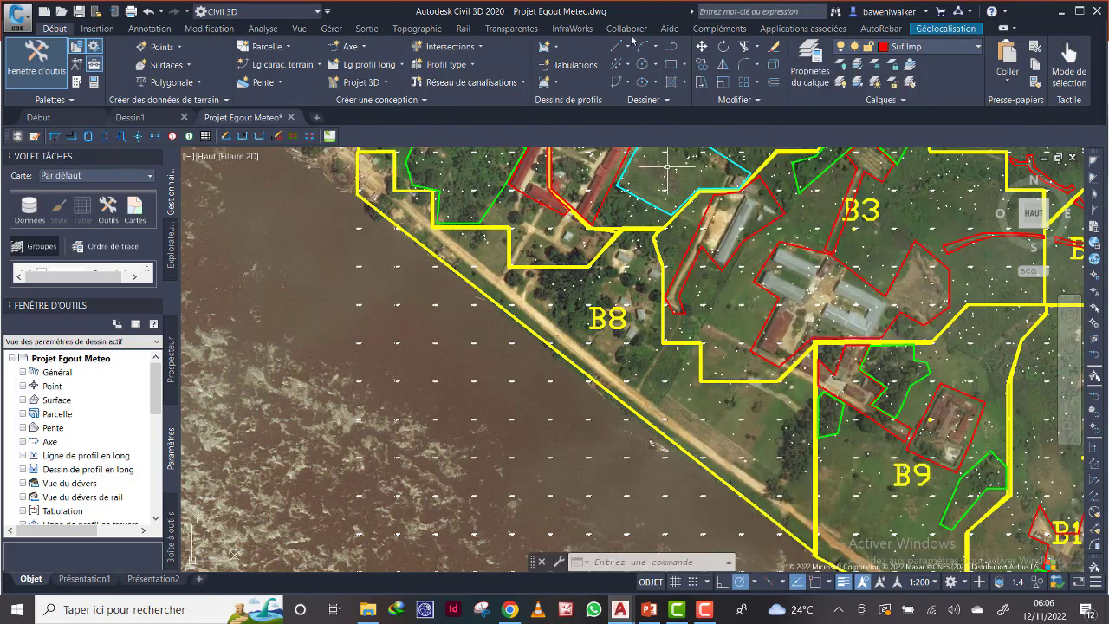
# Start a polyline where the riverside road crosses the B8–B9 boundary and trace the road's inland edge northwestward.
pyautogui.click(673, 50)
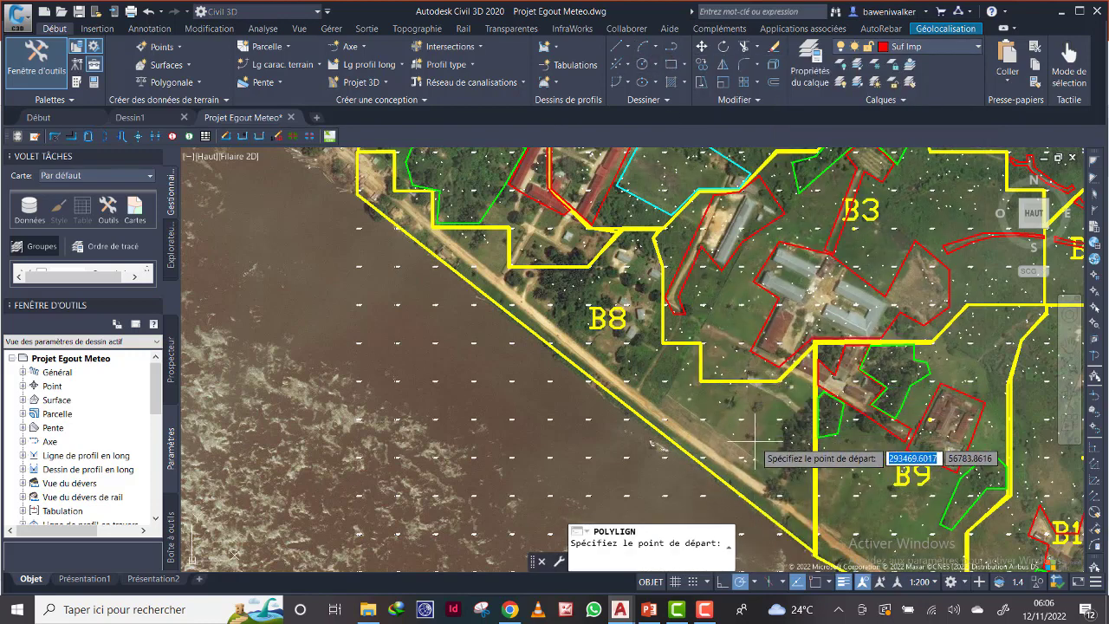
pyautogui.scroll(2, 763, 434)
pyautogui.scroll(4, 737, 411)
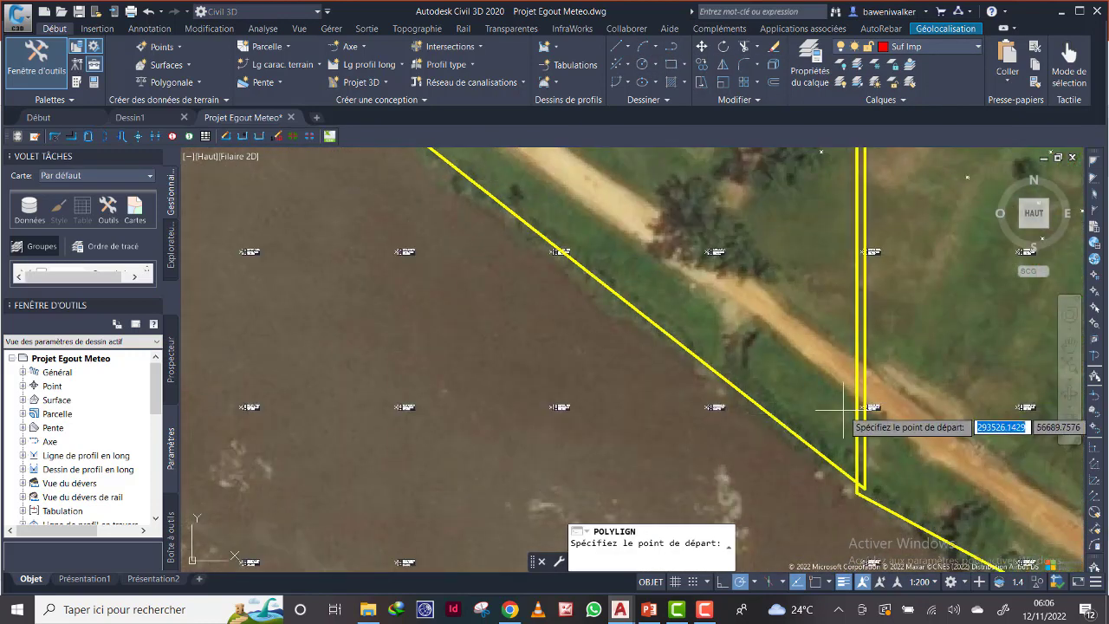
pyautogui.click(856, 404)
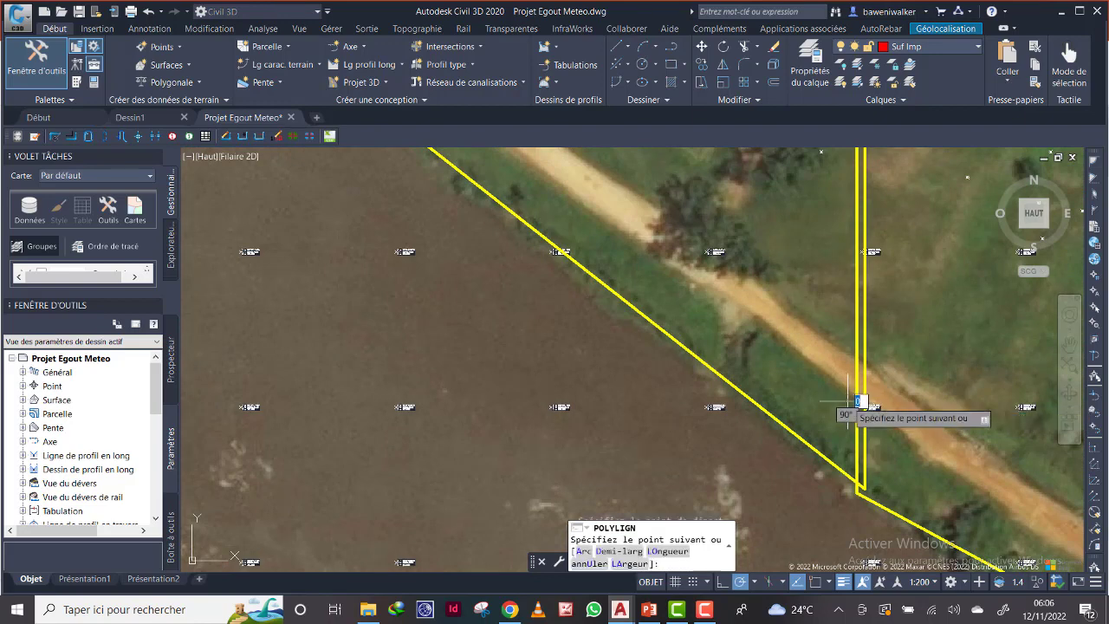
pyautogui.click(847, 331)
pyautogui.scroll(-4, 762, 364)
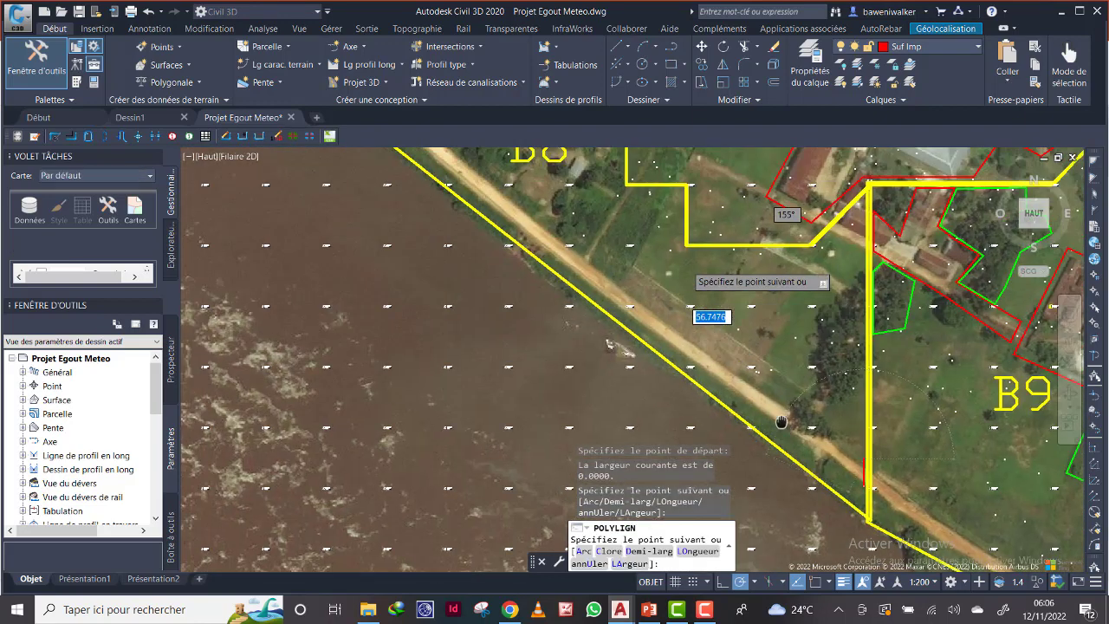
pyautogui.click(772, 387)
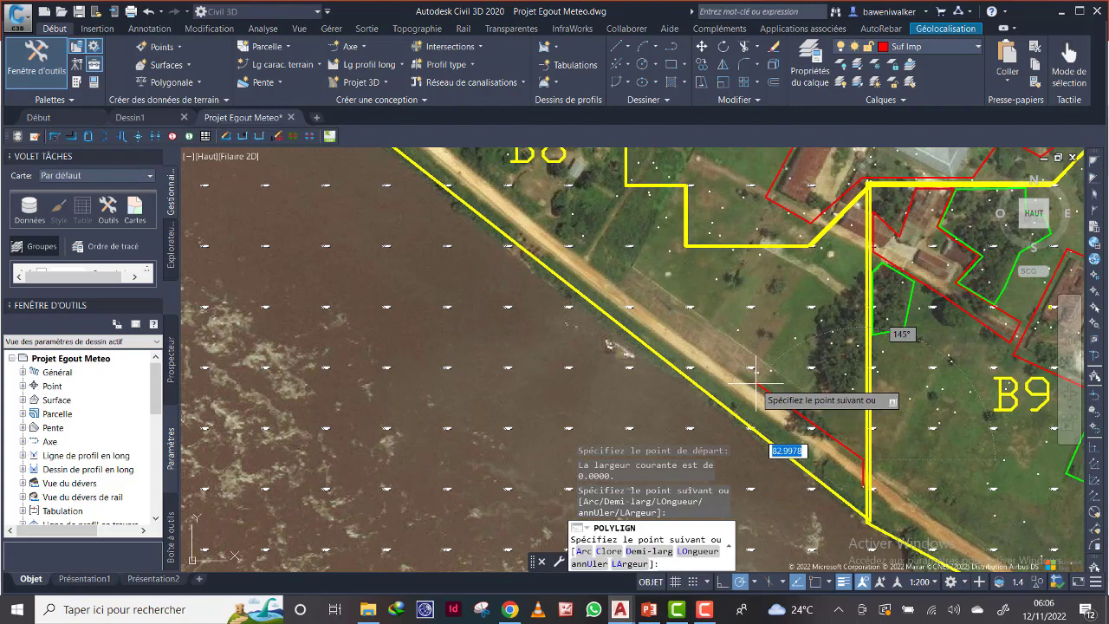
pyautogui.click(676, 319)
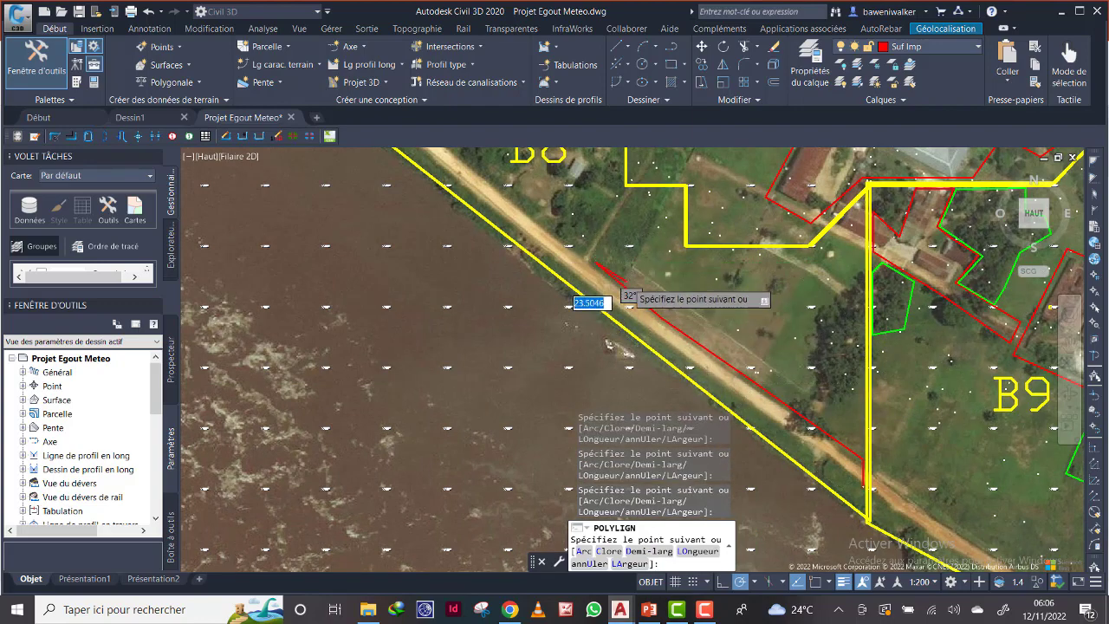
# Continue the polyline along the road's inland edge past the B8 label and around the bare ground to B8's northwestern corner.
pyautogui.scroll(-1, 579, 260)
pyautogui.moveTo(579, 260); pyautogui.dragTo(718, 381, button='middle')
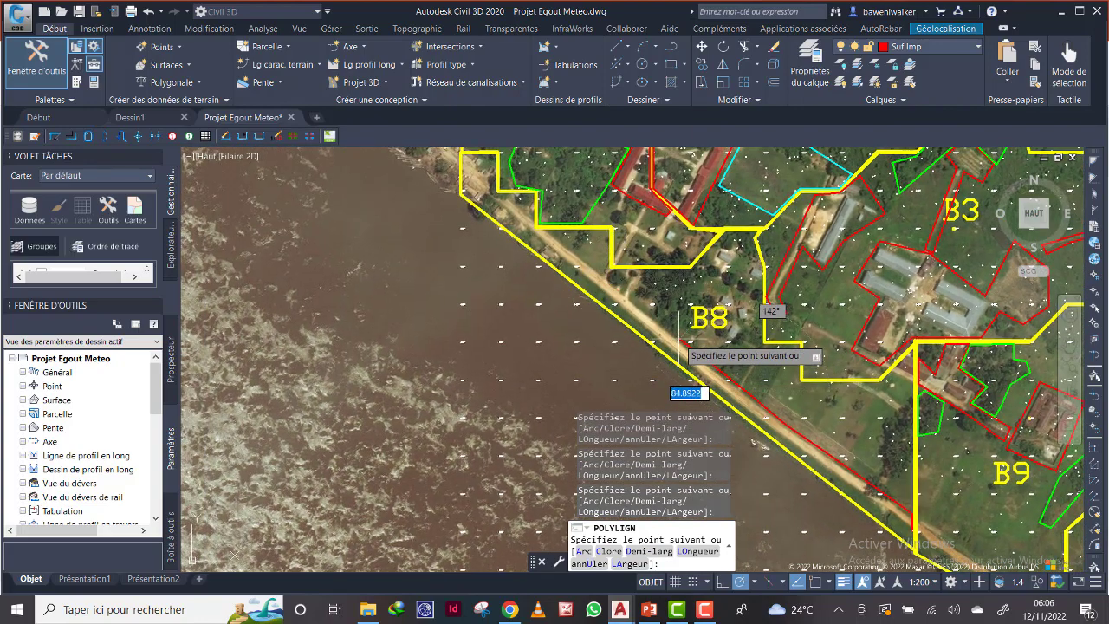
pyautogui.click(579, 251)
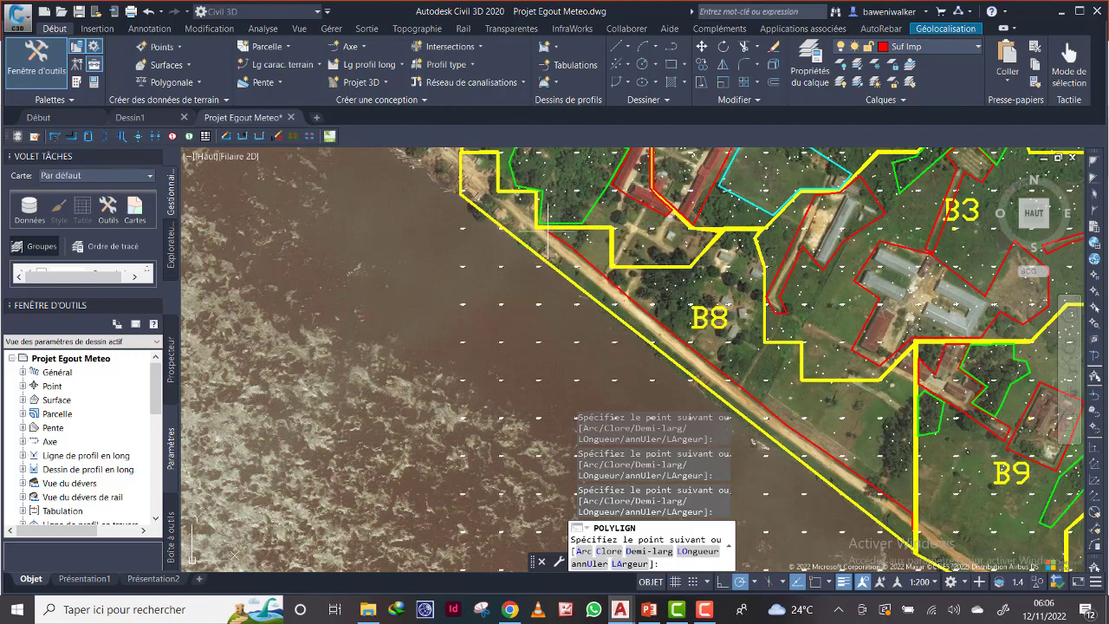
pyautogui.scroll(5, 520, 215)
pyautogui.moveTo(515, 209); pyautogui.dragTo(676, 351, button='middle')
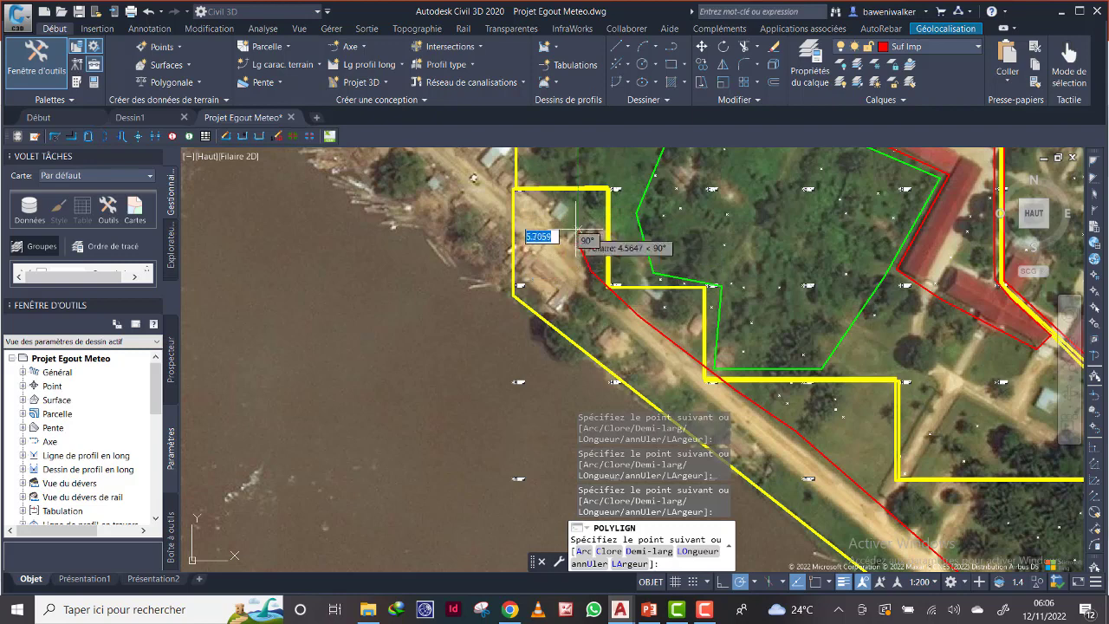
pyautogui.click(515, 192)
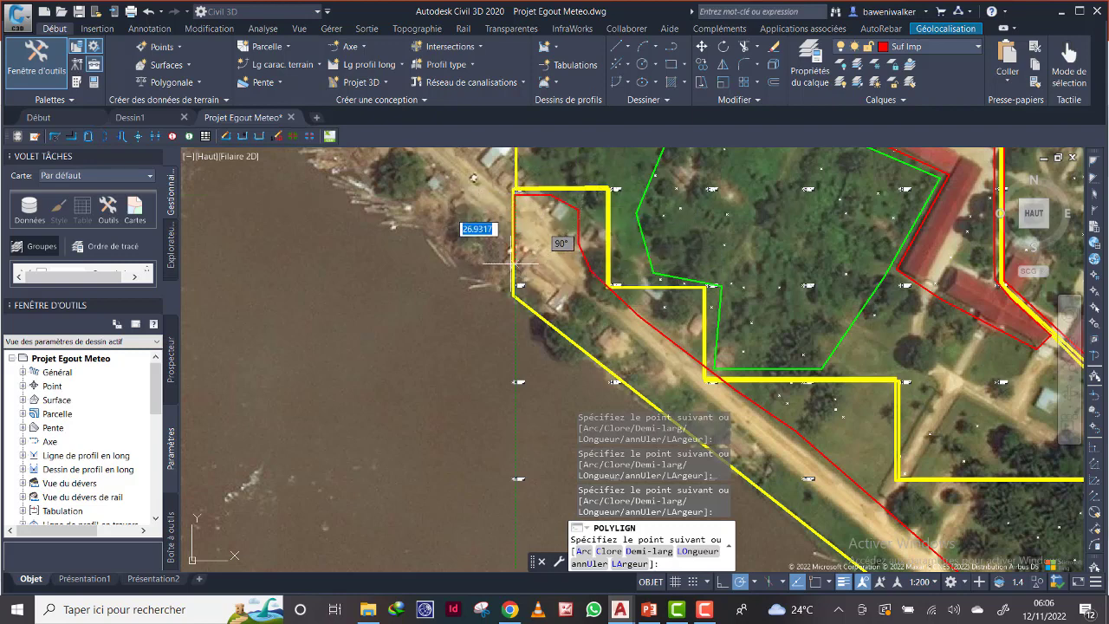
# Follow B8's western boundary south and trace around the riverside buildings between the road and the water.
pyautogui.click(515, 293)
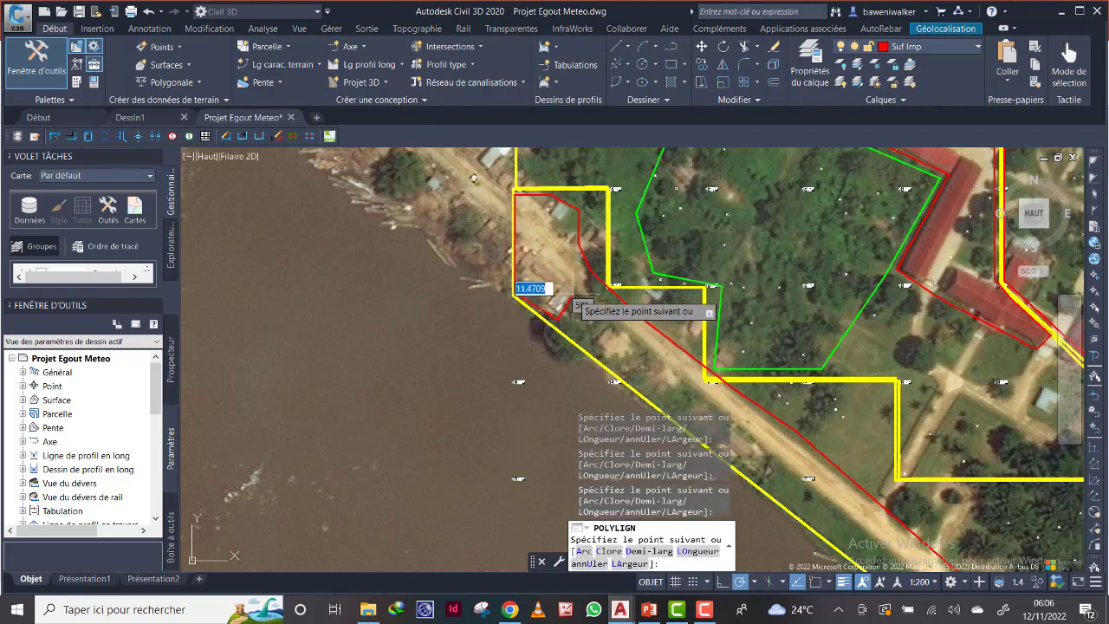
pyautogui.click(624, 327)
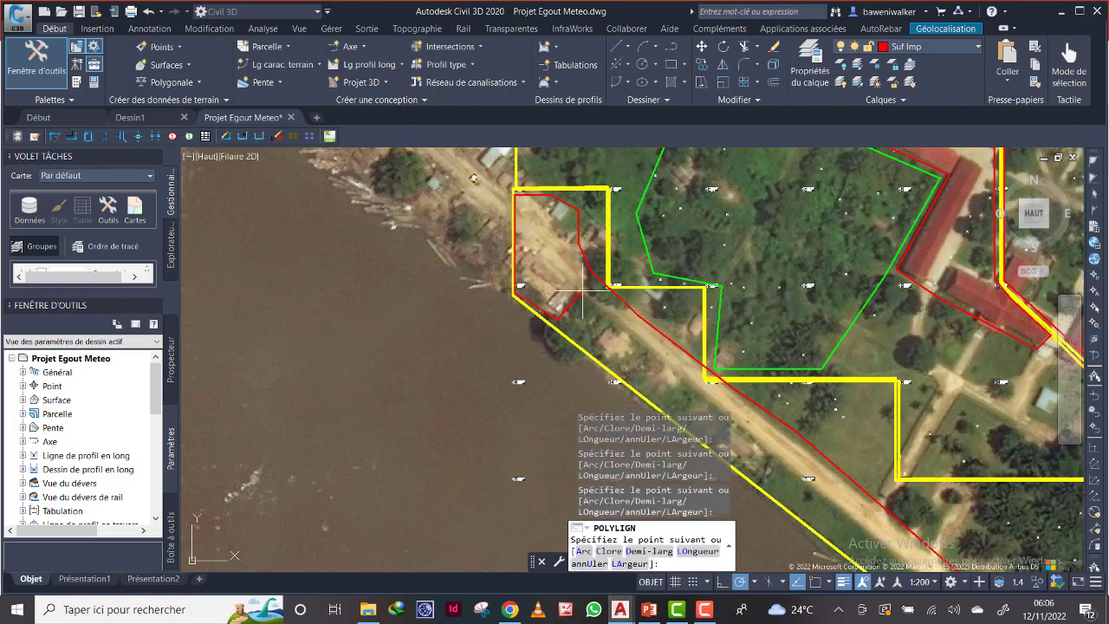
pyautogui.click(599, 330)
pyautogui.click(612, 346)
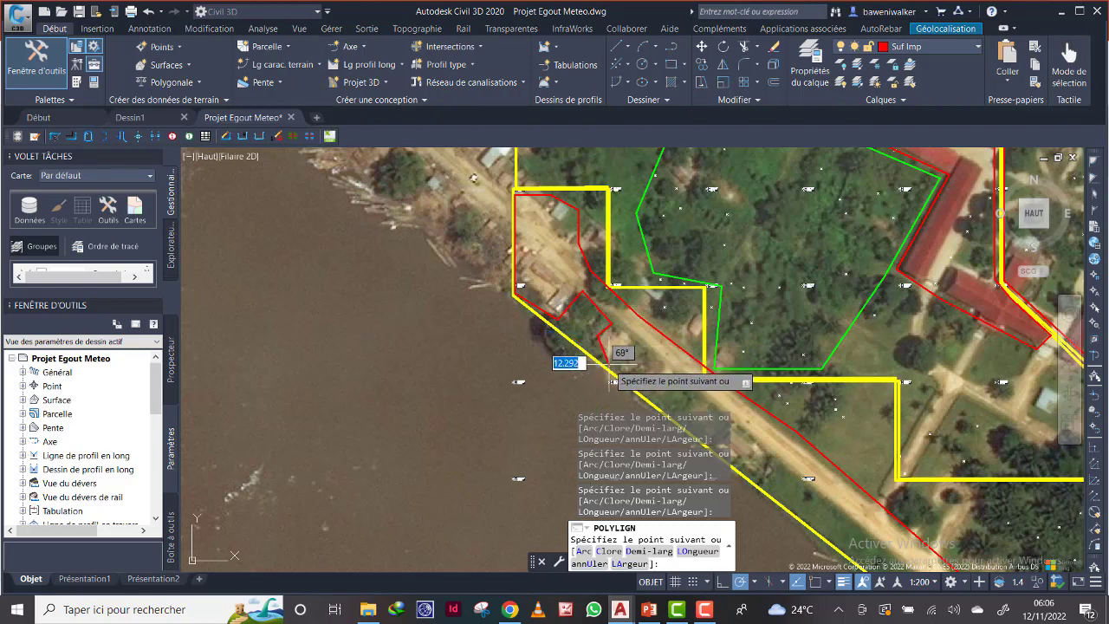
pyautogui.click(611, 362)
pyautogui.click(639, 354)
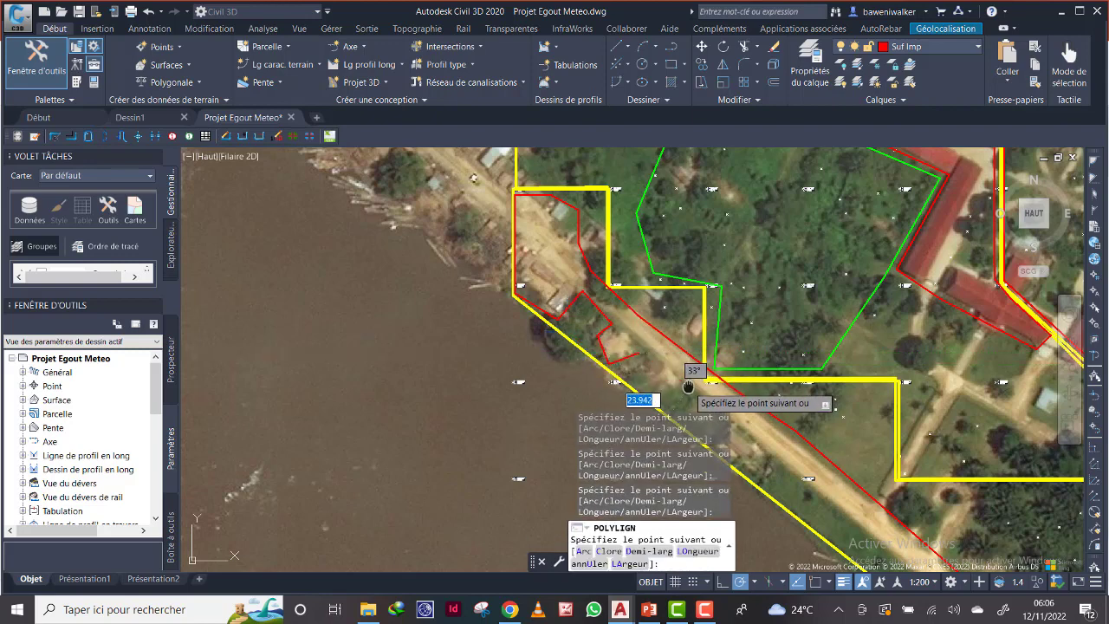
# Trace the road's river-side edge back southeast to the B9 boundary and close the road polyline.
pyautogui.moveTo(689, 385); pyautogui.dragTo(617, 251, button='middle')
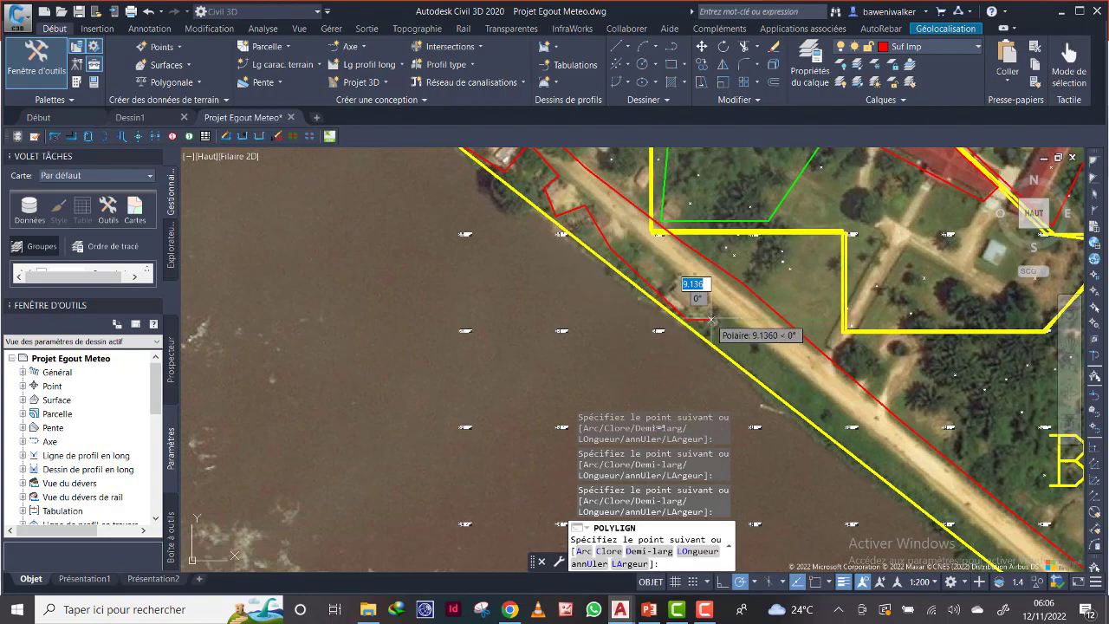
pyautogui.scroll(-3, 718, 310)
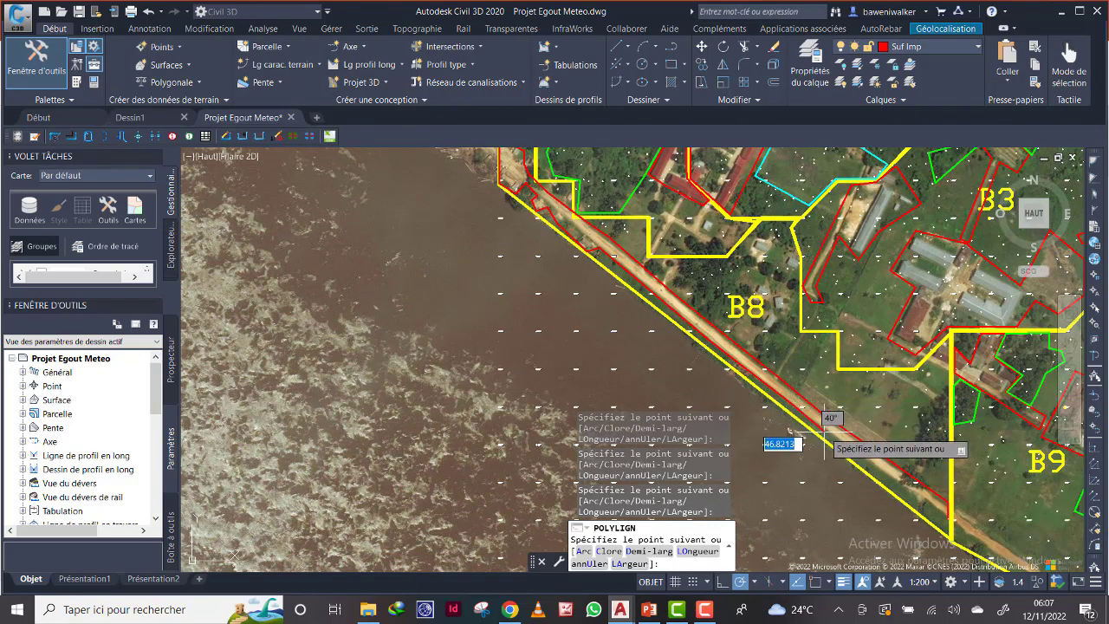
pyautogui.moveTo(829, 438); pyautogui.dragTo(684, 322, button='middle')
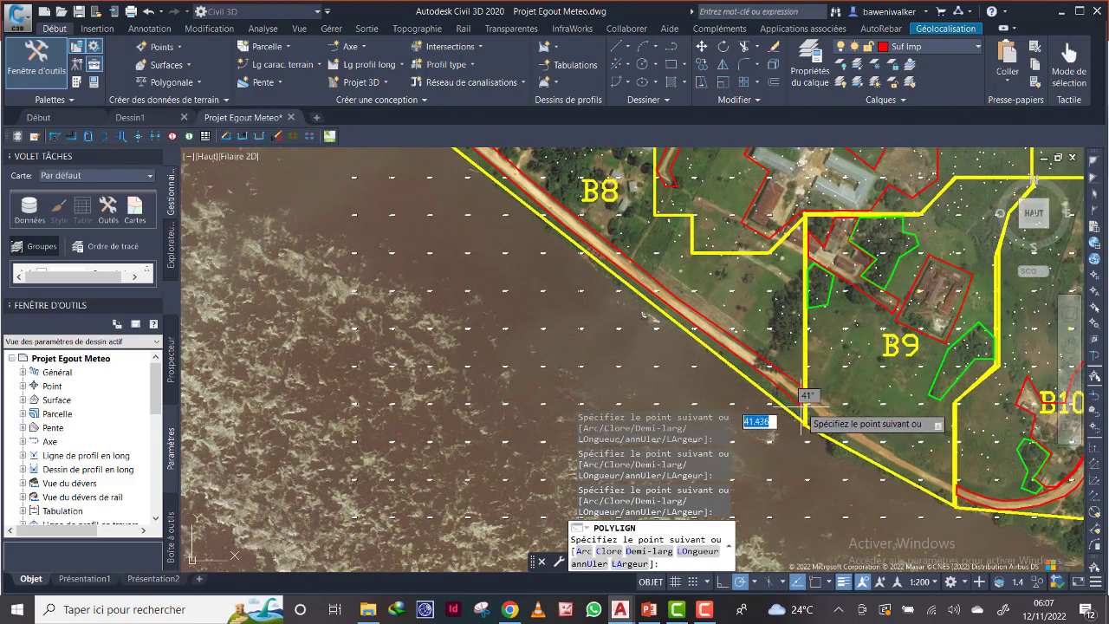
pyautogui.rightClick(790, 401)
pyautogui.click(826, 465)
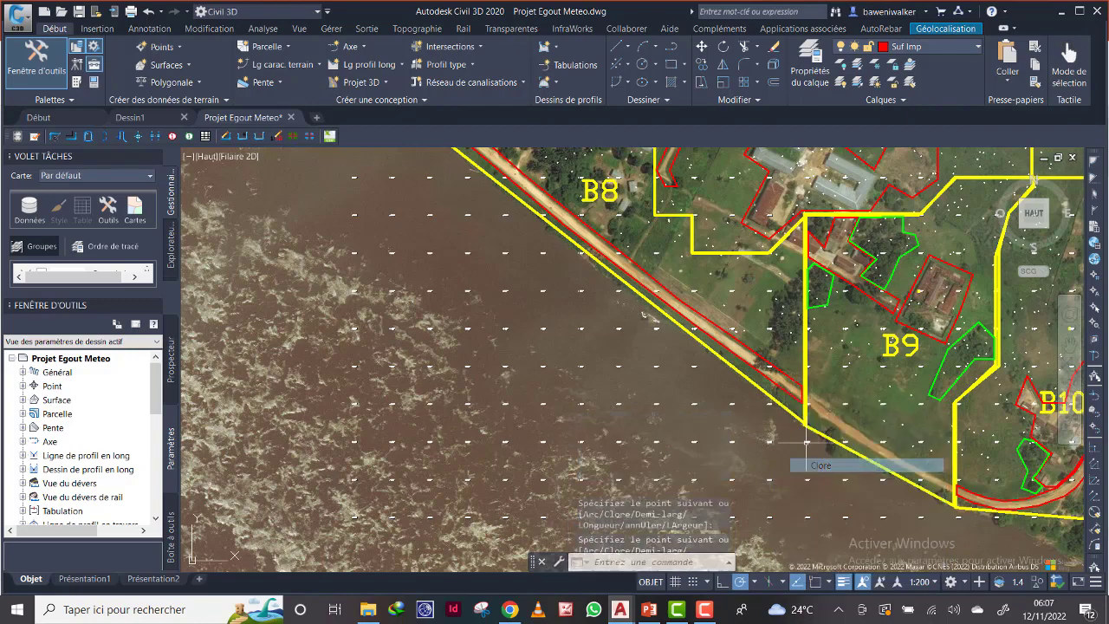
# Outline the short bare path in eastern B8, running southeast from B3's southern boundary towards the trees beside B9, with a closed polyline.
pyautogui.scroll(-4, 735, 325)
pyautogui.scroll(2, 735, 325)
pyautogui.scroll(2, 663, 289)
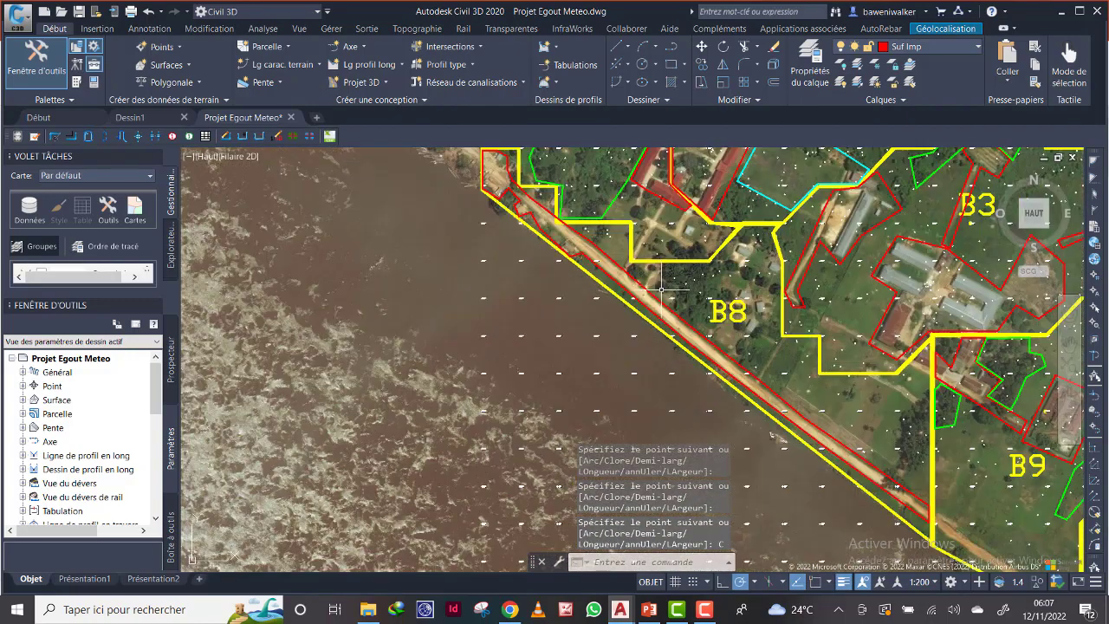
pyautogui.moveTo(659, 283)
pyautogui.mouseDown(button='middle')
pyautogui.moveTo(535, 349)
pyautogui.moveTo(526, 279)
pyautogui.mouseUp(button='middle')
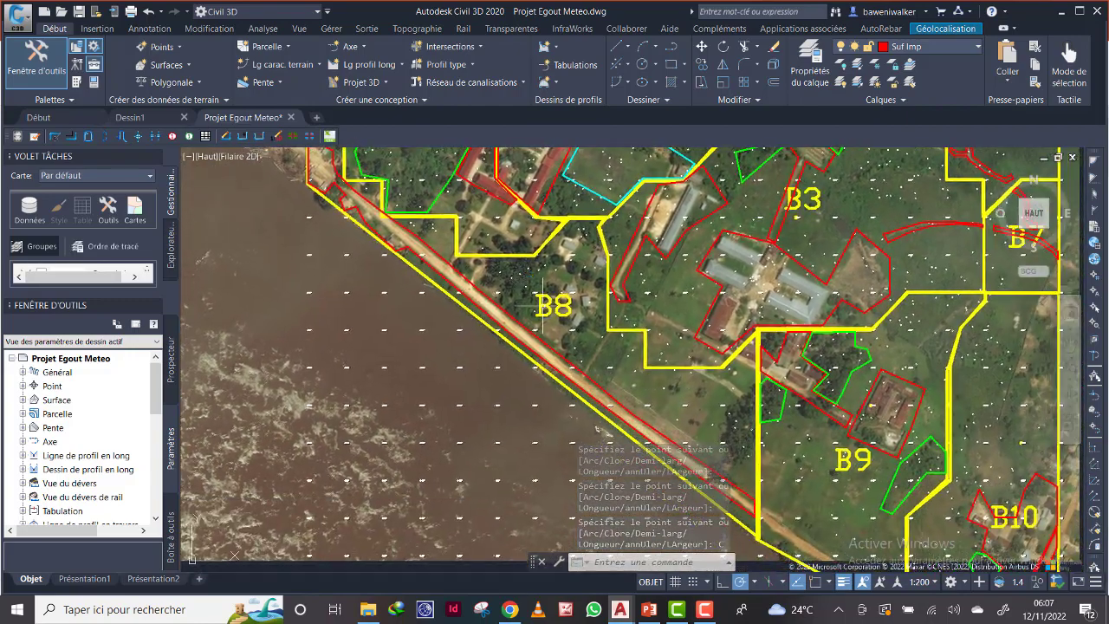
pyautogui.scroll(3, 734, 388)
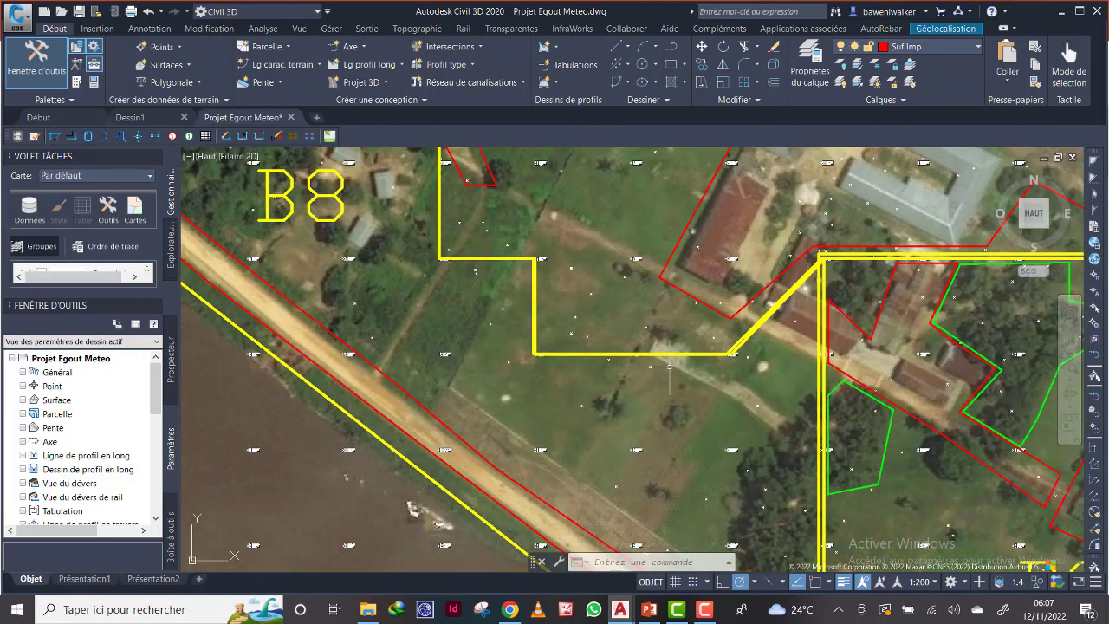
pyautogui.click(671, 47)
pyautogui.click(660, 360)
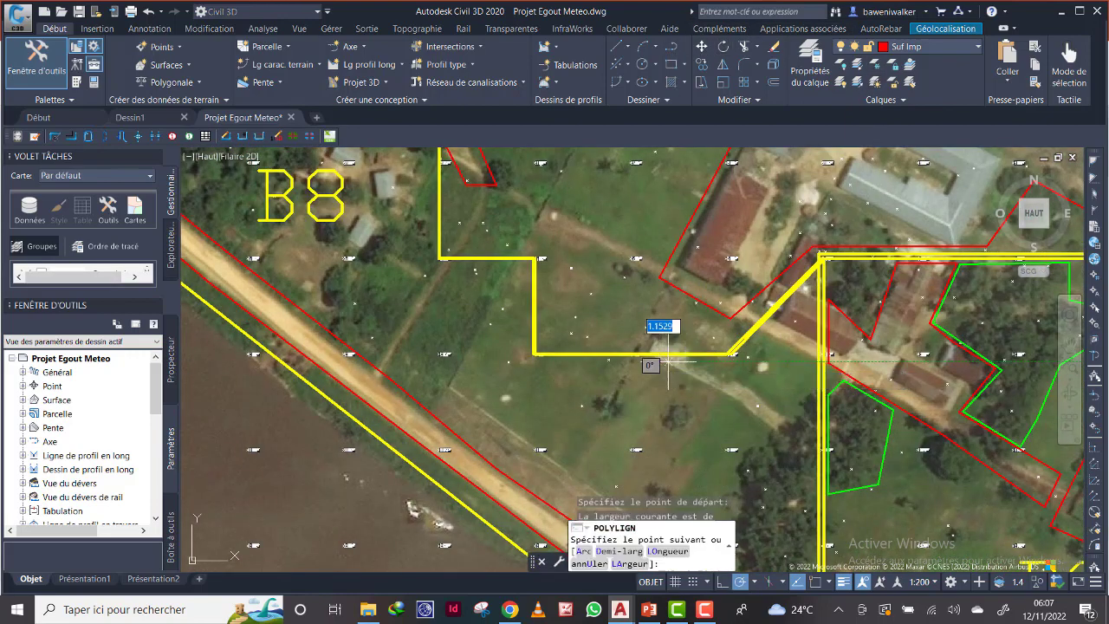
pyautogui.click(709, 360)
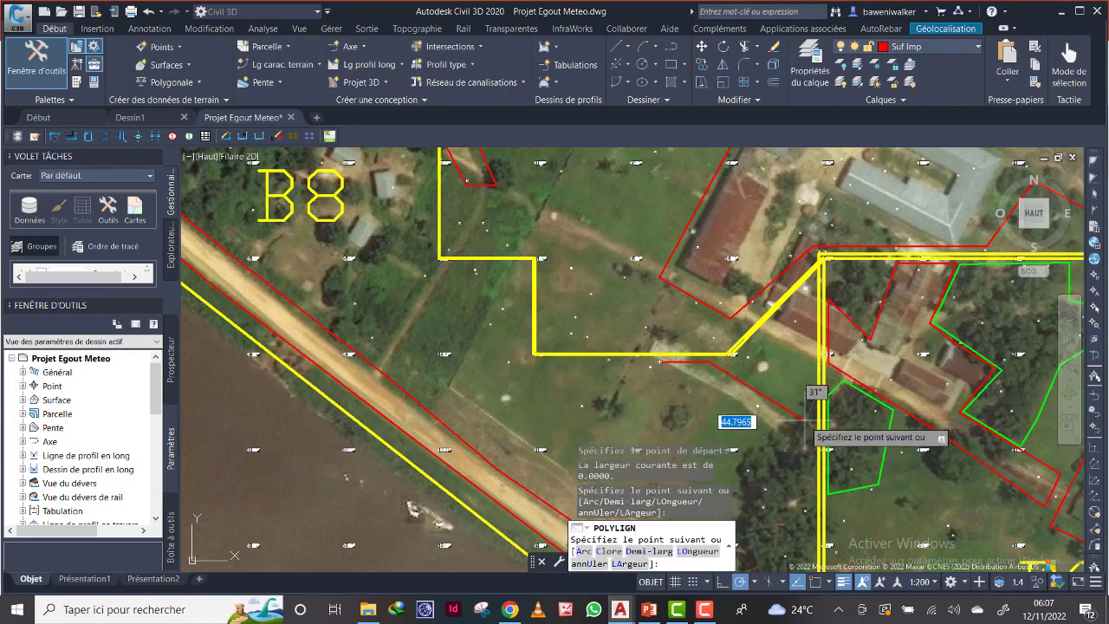
pyautogui.click(790, 415)
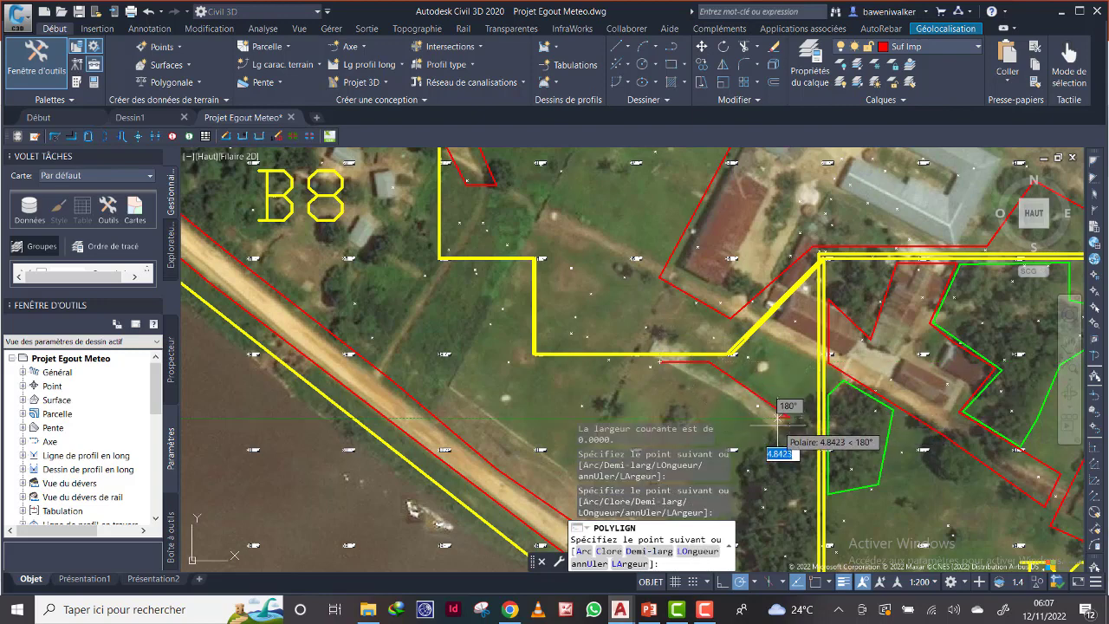
pyautogui.click(772, 430)
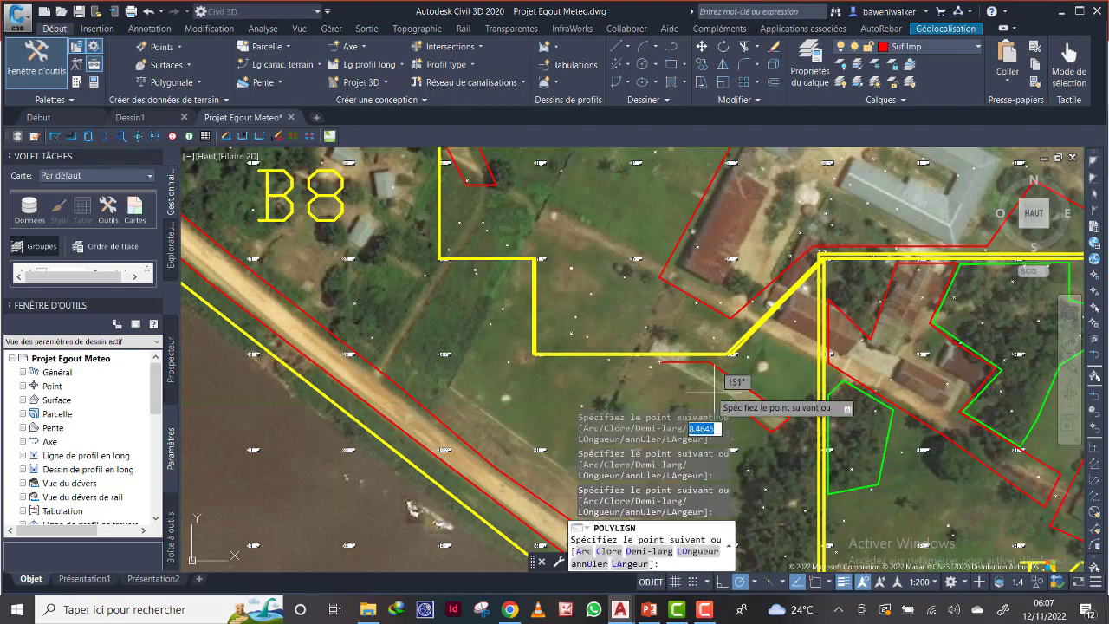
pyautogui.click(682, 373)
pyautogui.rightClick(666, 372)
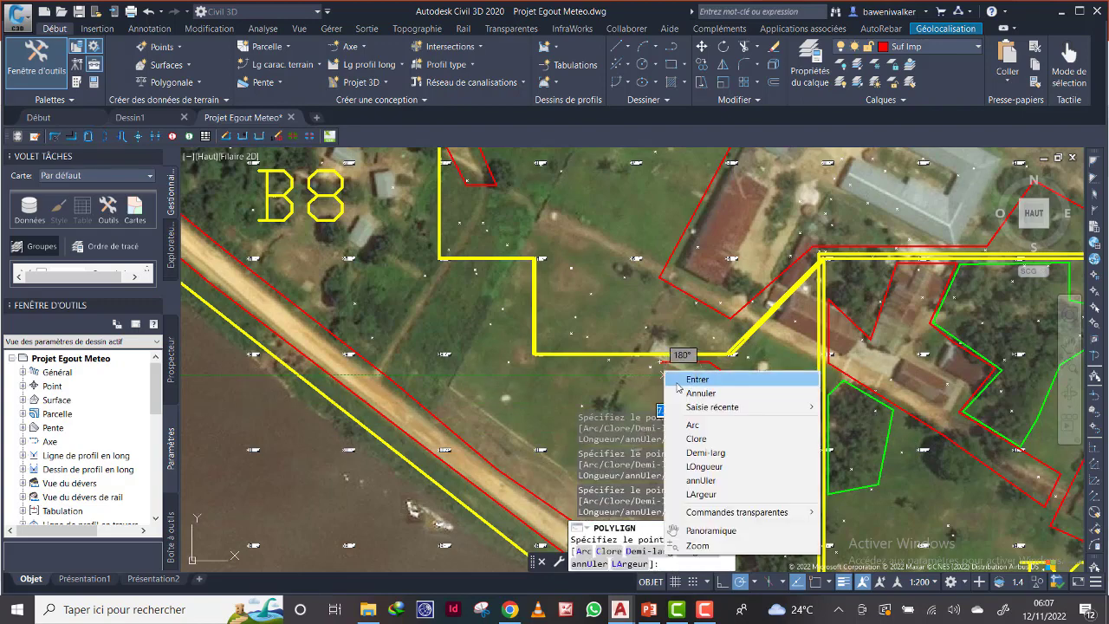
pyautogui.click(698, 439)
pyautogui.scroll(-2, 730, 382)
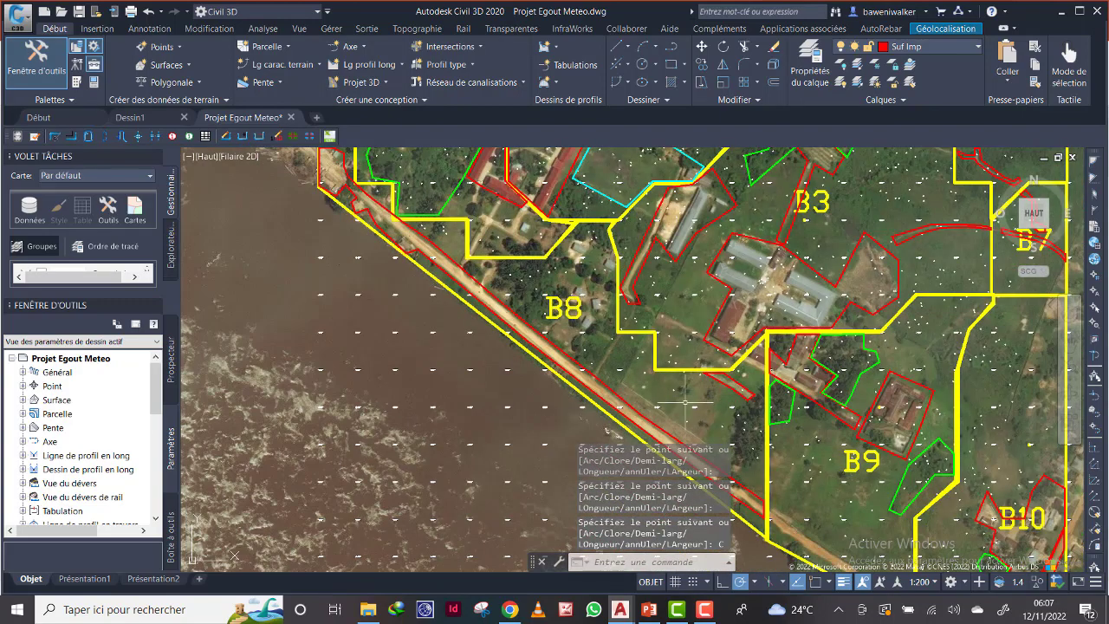
# Start a polyline around the cluster of houses beside the B8 label, tracing its western side down and across its southern end.
pyautogui.scroll(2, 680, 393)
pyautogui.scroll(-3, 679, 390)
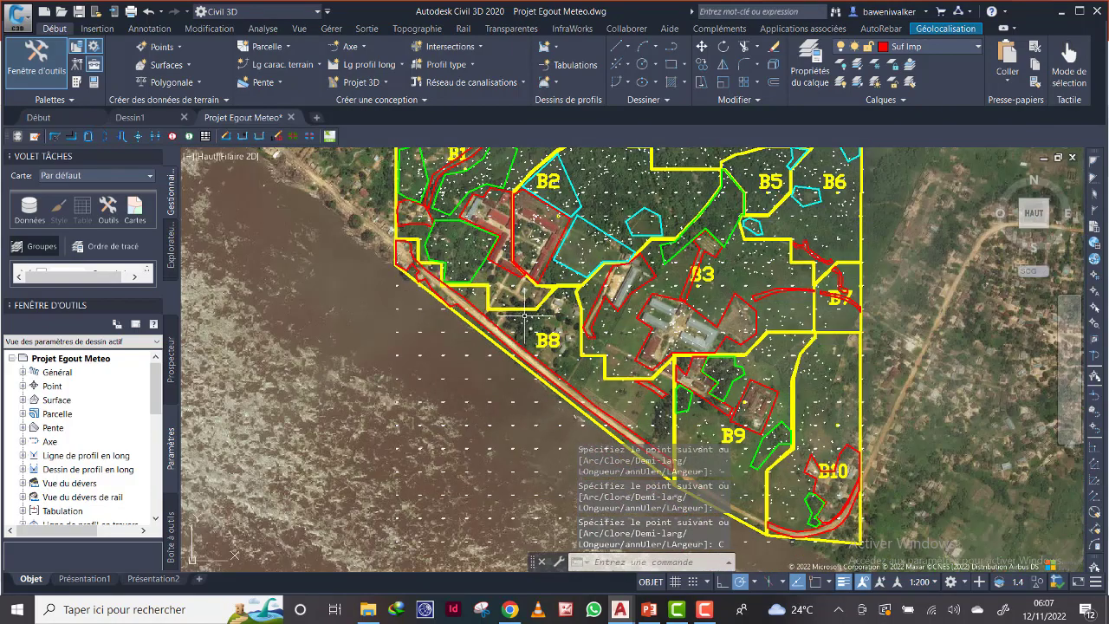
pyautogui.scroll(4, 572, 381)
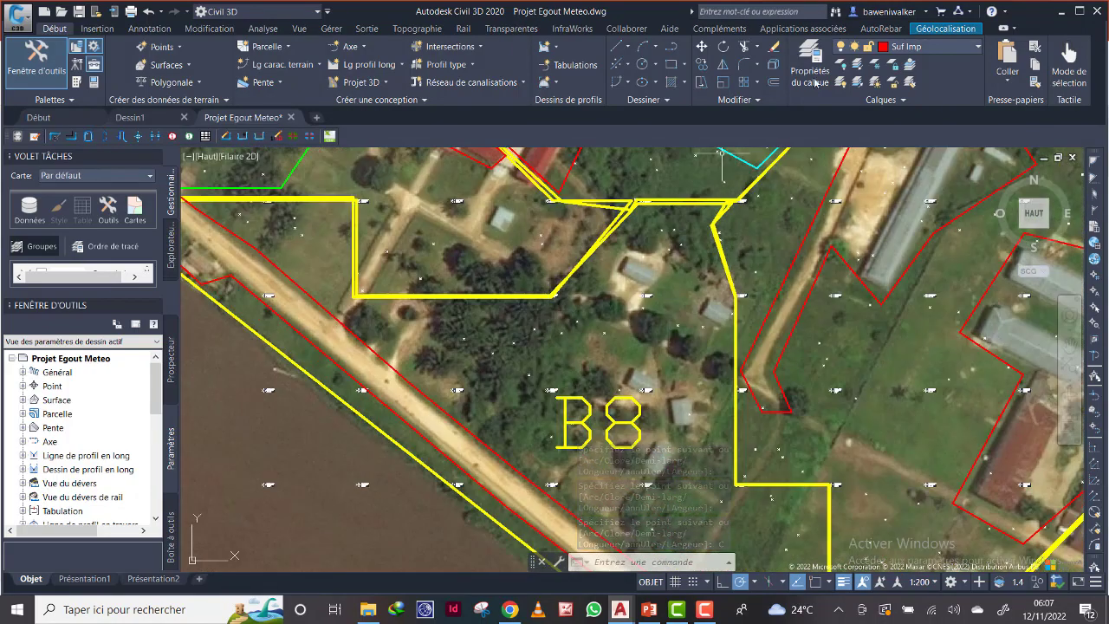
pyautogui.click(672, 48)
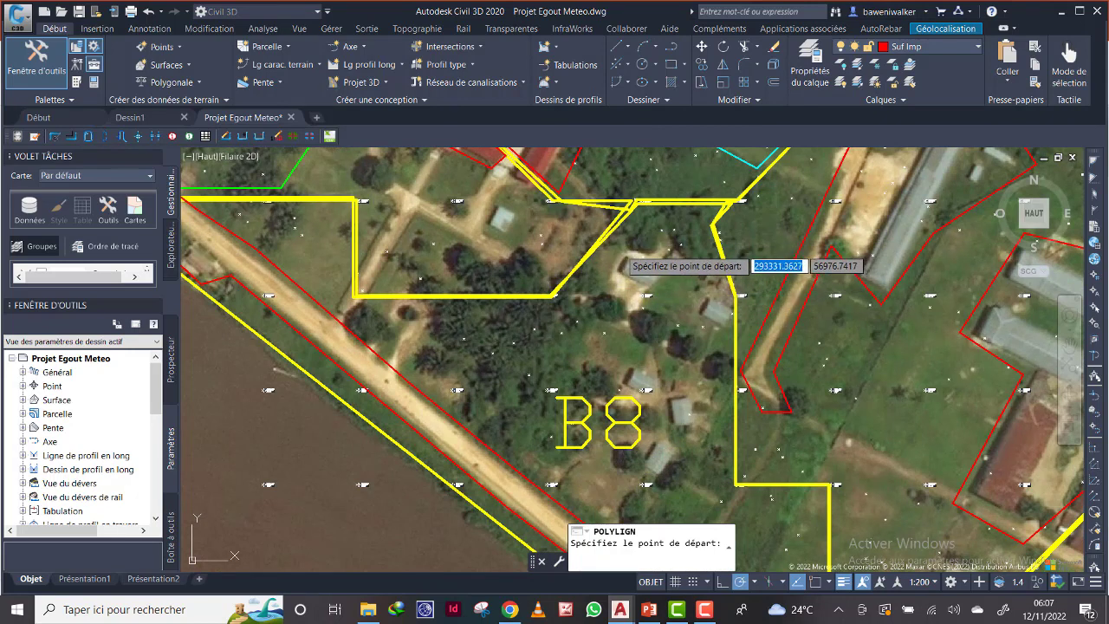
pyautogui.click(619, 251)
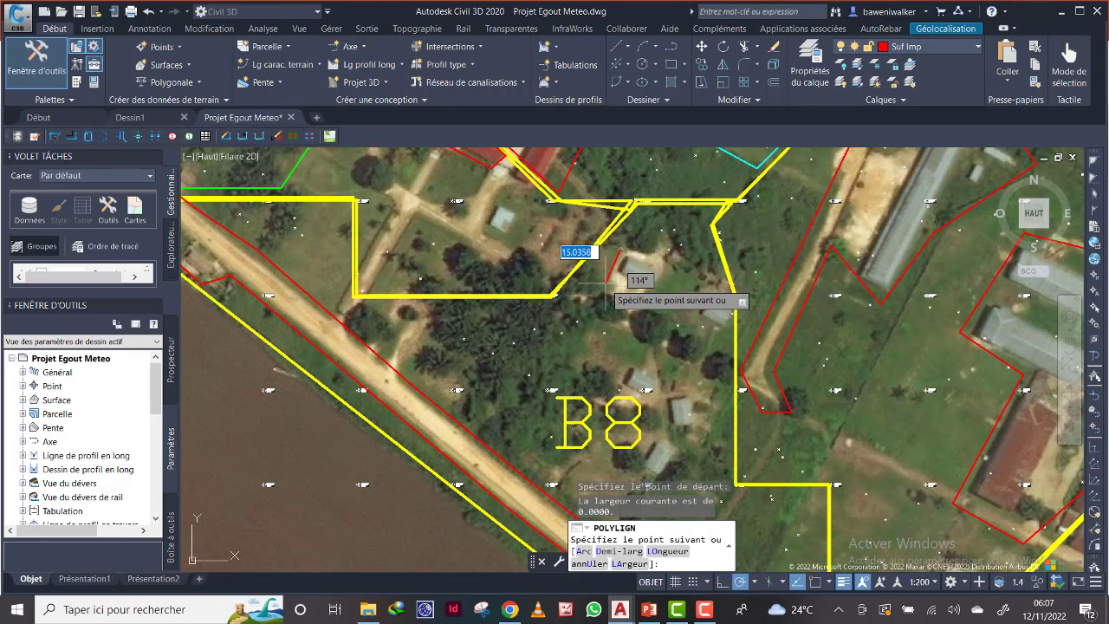
pyautogui.click(617, 390)
pyautogui.moveTo(681, 429); pyautogui.dragTo(661, 294, button='middle')
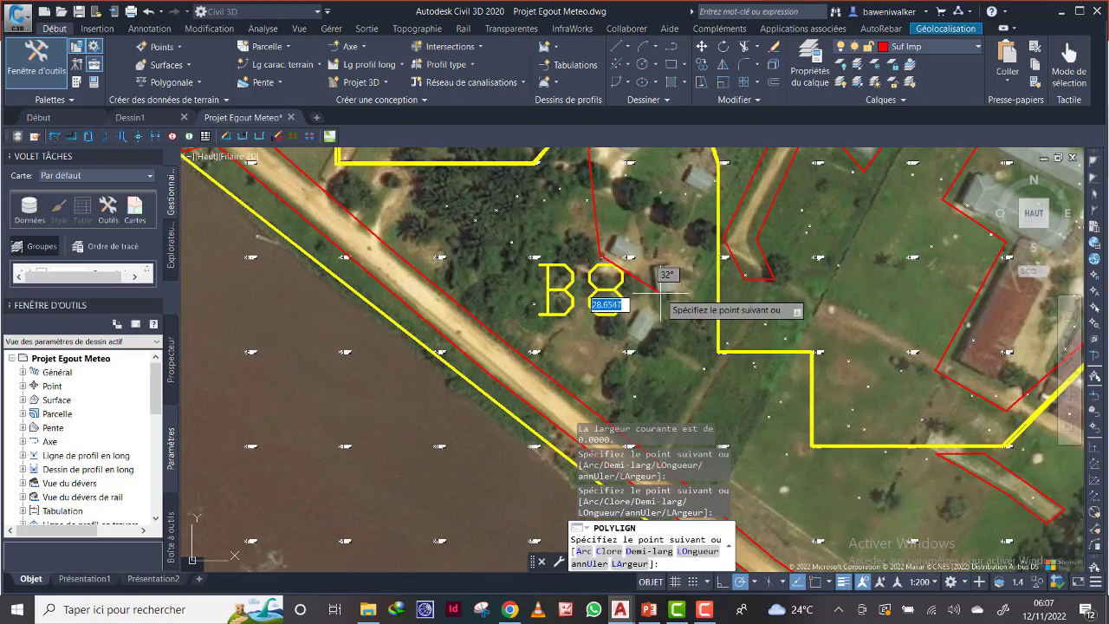
pyautogui.click(618, 347)
pyautogui.click(672, 346)
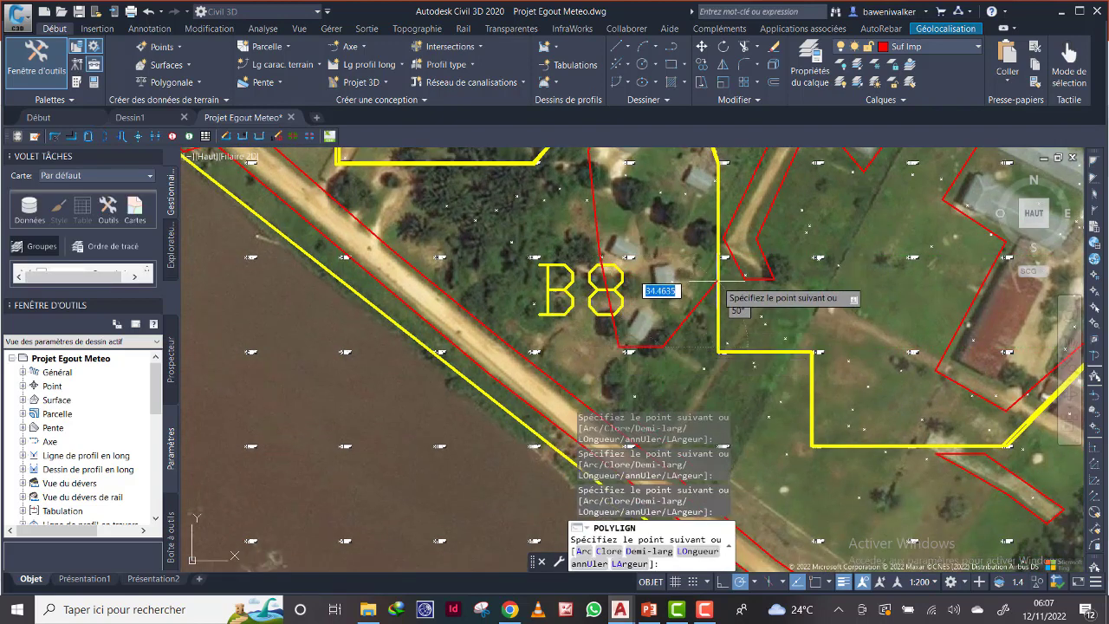
# Continue the house outline up along B8's eastern boundary to the northern end of the cluster and close the polyline.
pyautogui.click(713, 280)
pyautogui.scroll(-2, 706, 207)
pyautogui.moveTo(706, 199); pyautogui.dragTo(699, 321, button='middle')
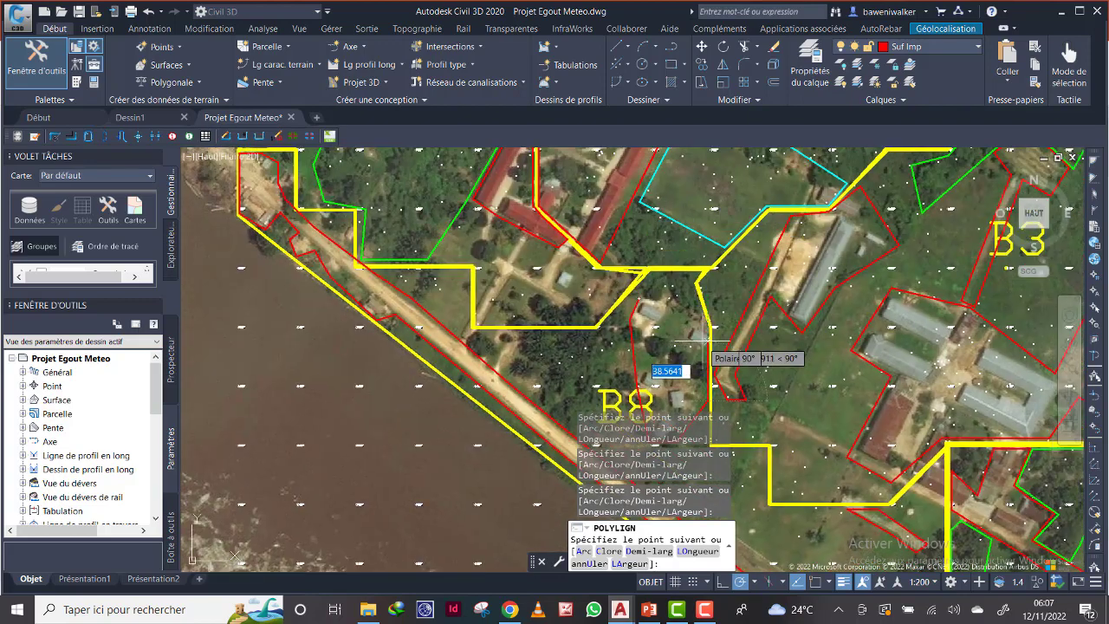
pyautogui.scroll(2, 704, 324)
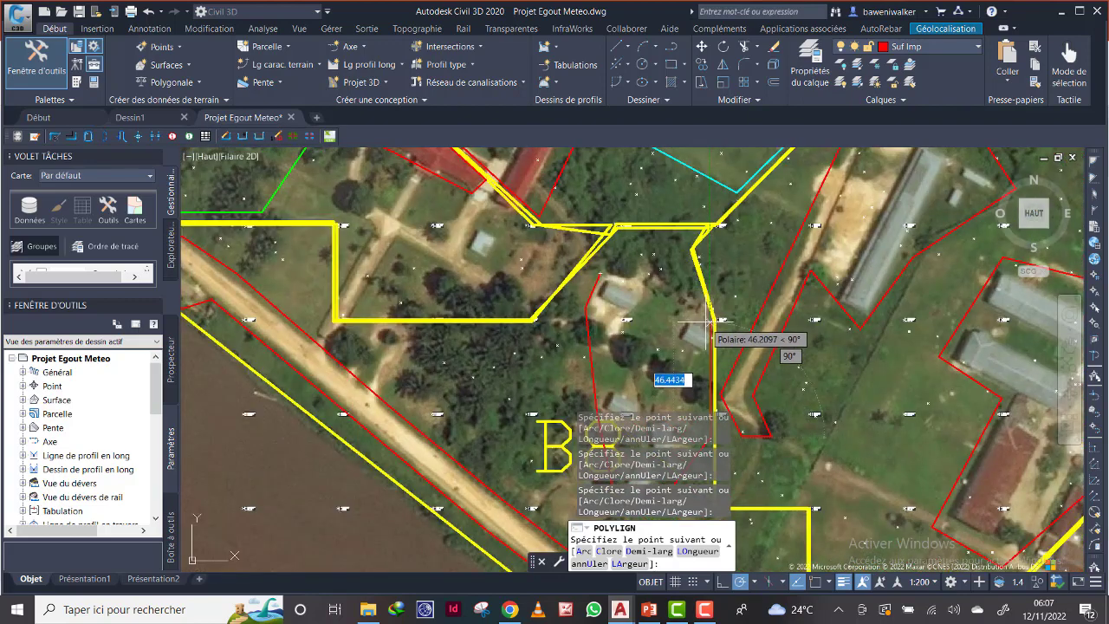
pyautogui.rightClick(637, 267)
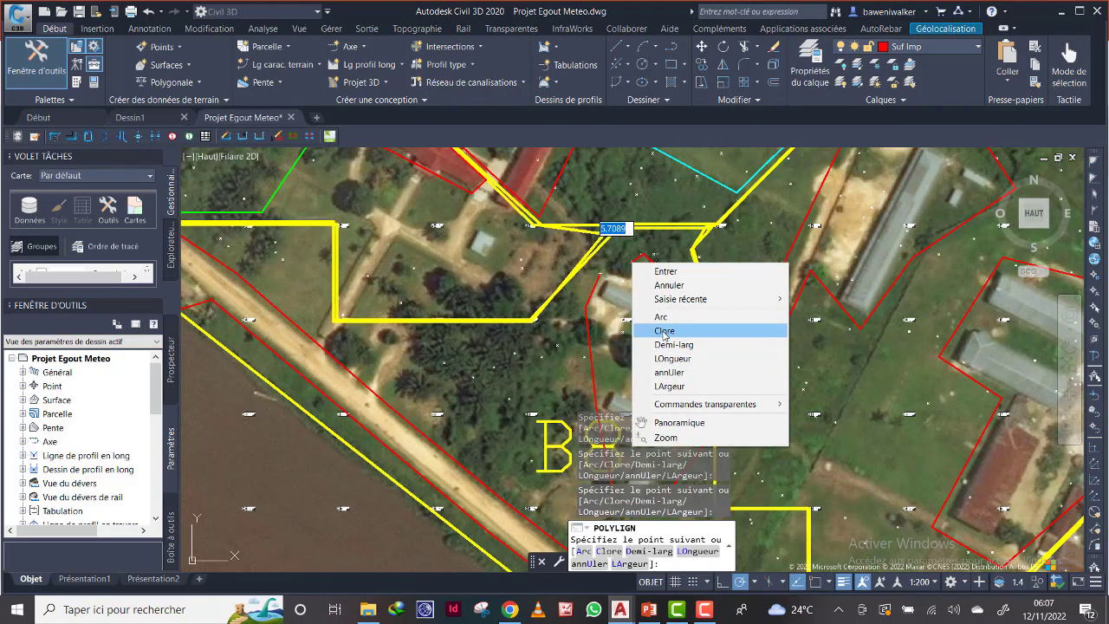
pyautogui.click(665, 331)
# Make Surf G the current layer and start a polyline around B8's western tree area, following the basin boundary along its northern edge.
pyautogui.scroll(-6, 650, 334)
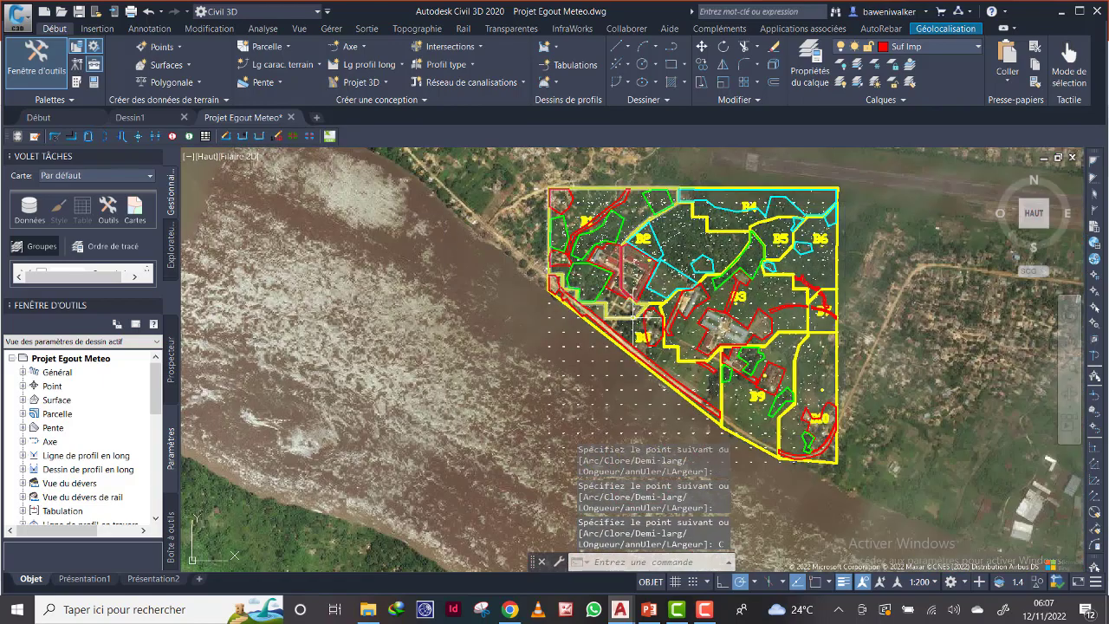
pyautogui.scroll(4, 634, 319)
pyautogui.moveTo(769, 431); pyautogui.dragTo(784, 410, button='middle')
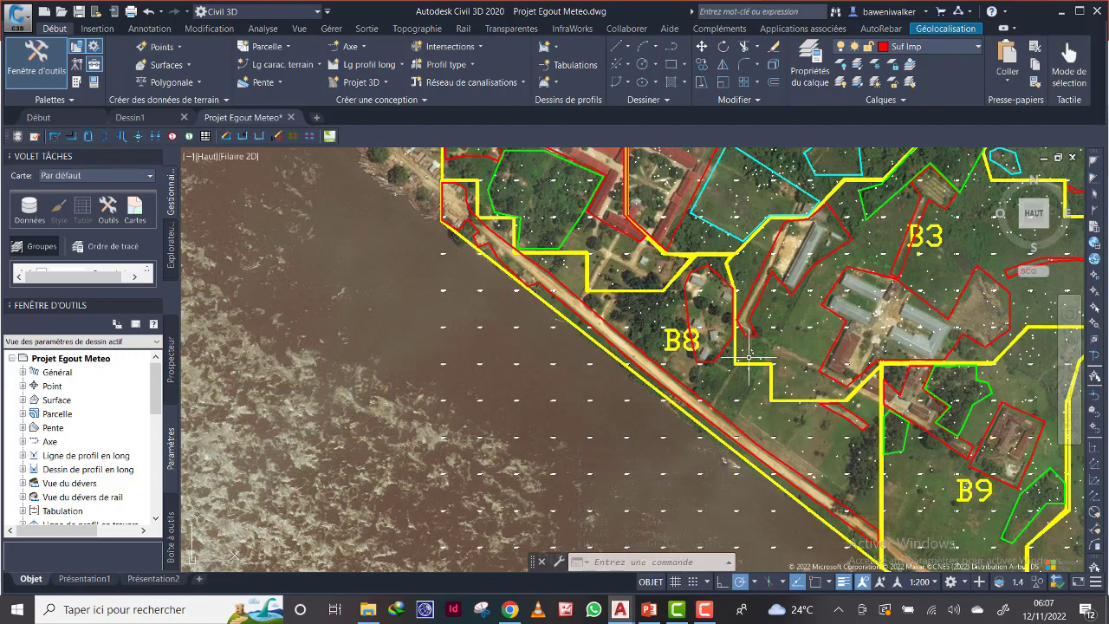
pyautogui.scroll(4, 629, 311)
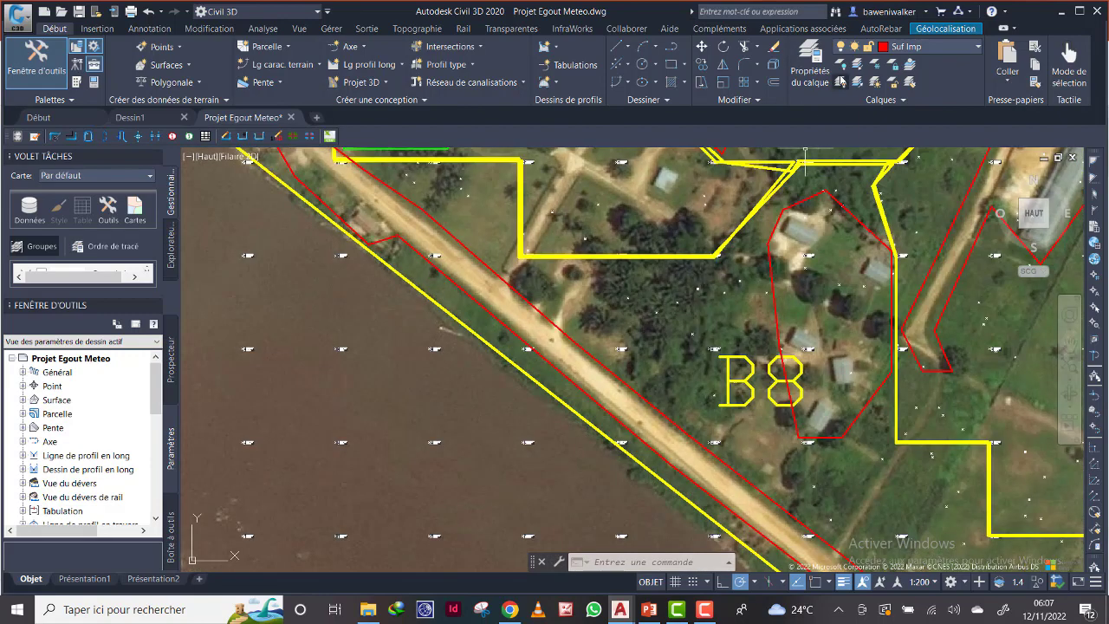
pyautogui.click(885, 52)
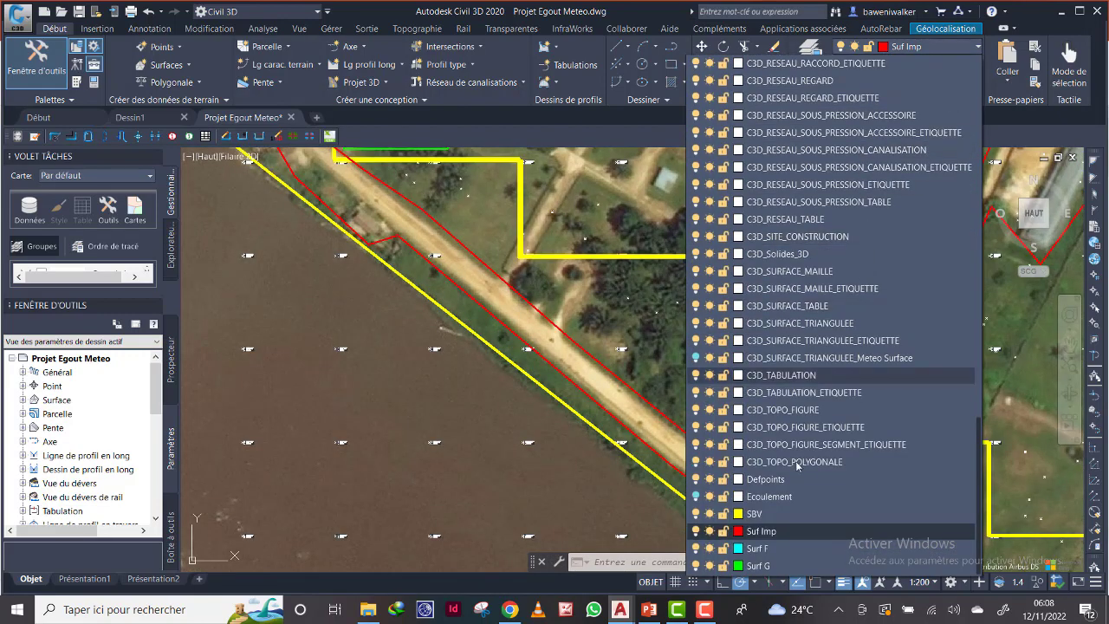
pyautogui.click(779, 572)
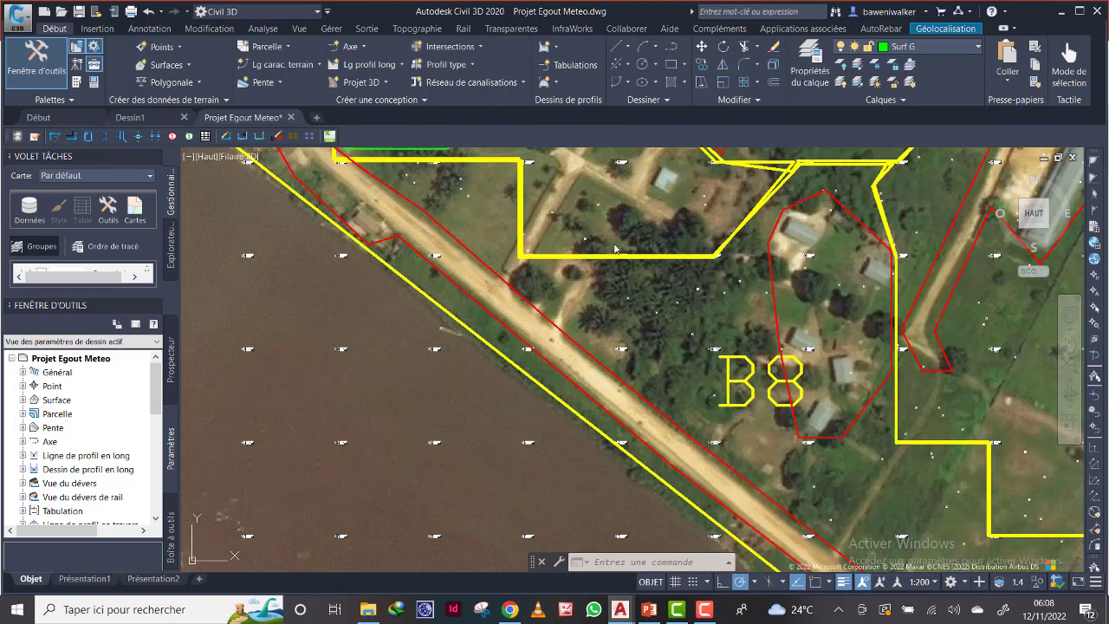
pyautogui.click(670, 46)
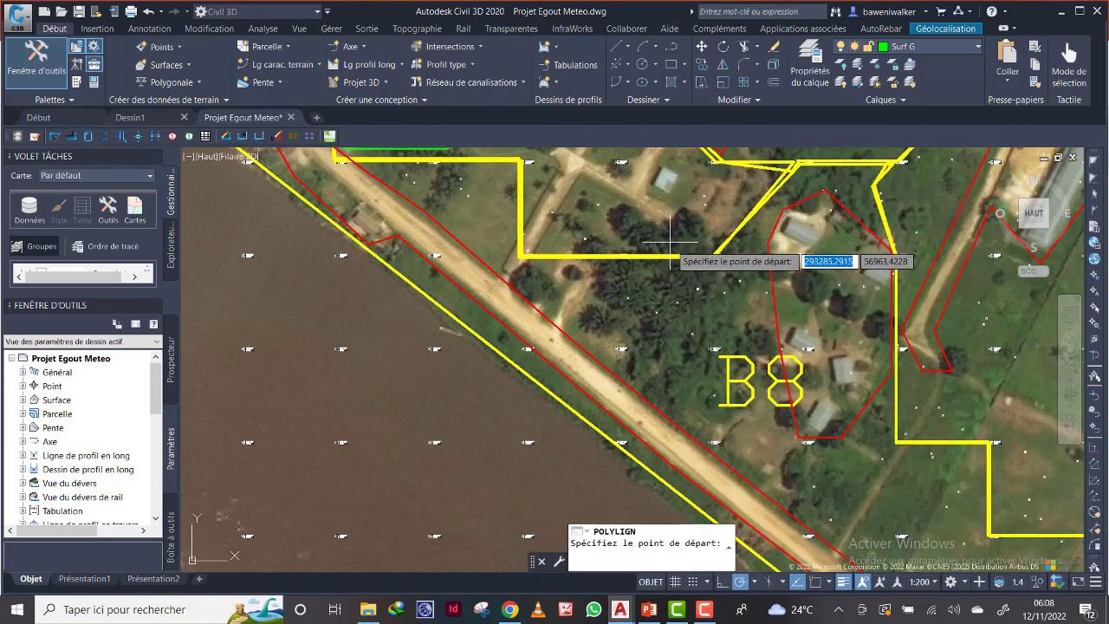
pyautogui.click(525, 258)
pyautogui.click(713, 259)
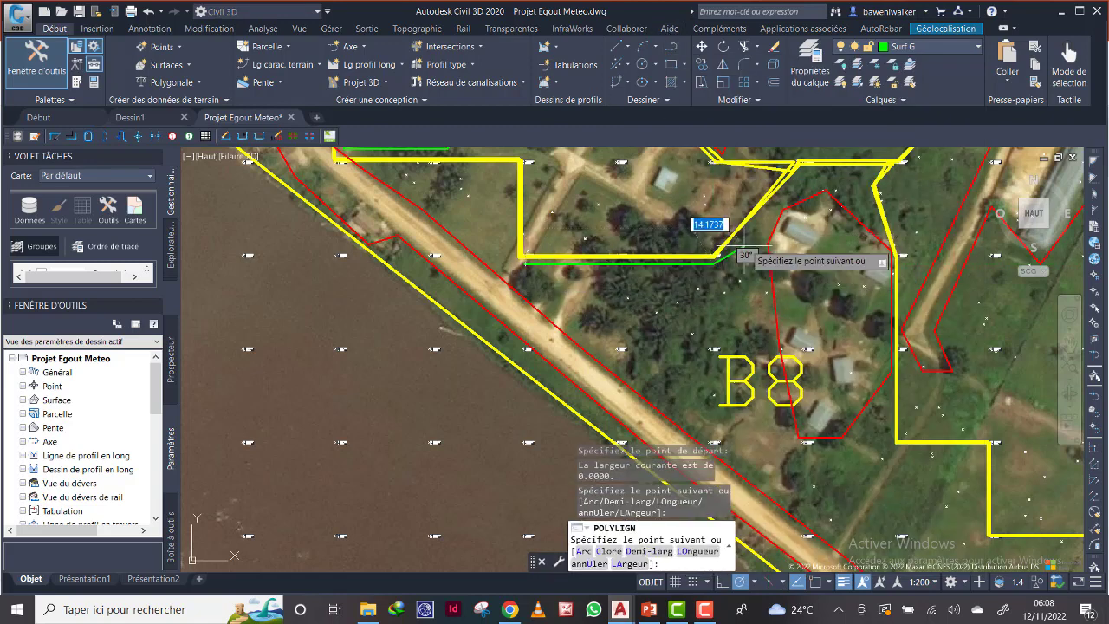
pyautogui.click(751, 229)
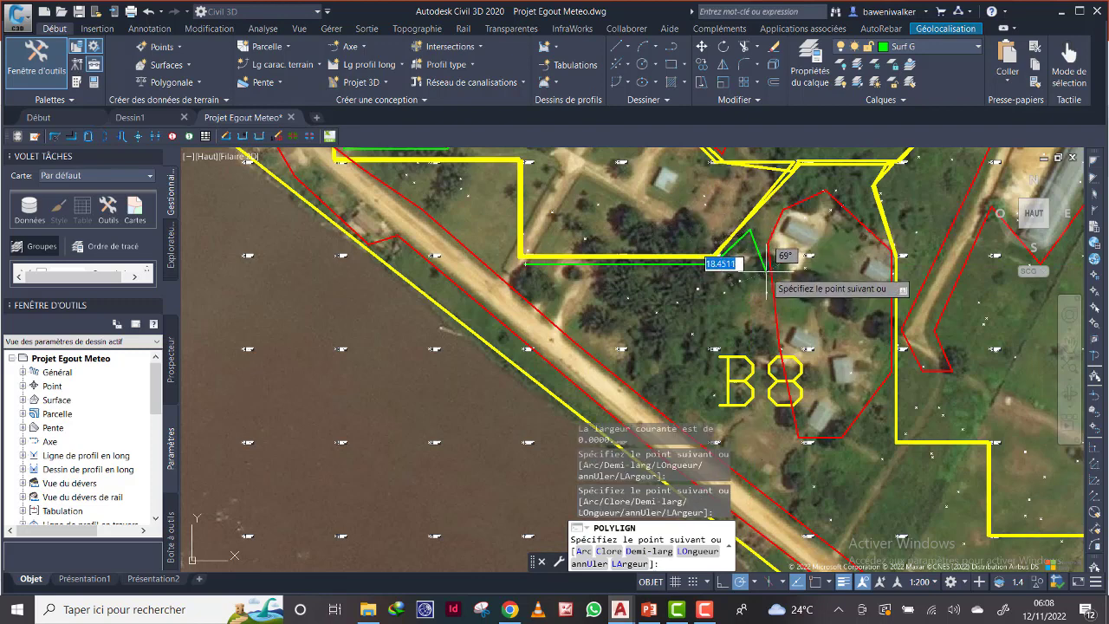
# Continue the tree outline south beside the houses, bring it southwest to the road's inland edge and close the polyline.
pyautogui.click(767, 277)
pyautogui.click(766, 405)
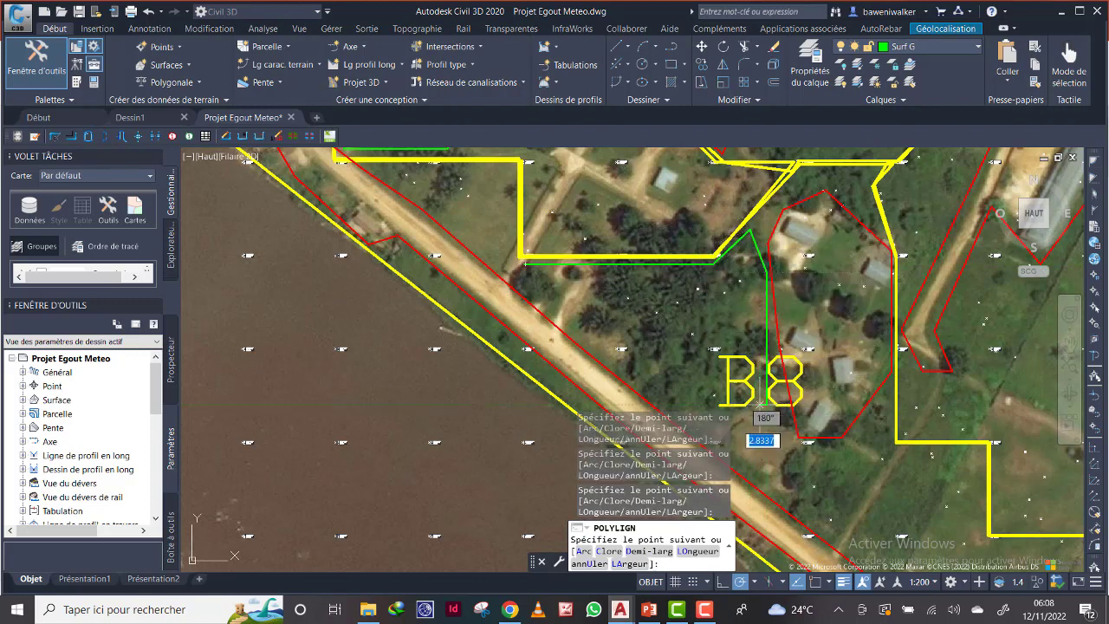
pyautogui.moveTo(711, 404); pyautogui.dragTo(709, 301, button='middle')
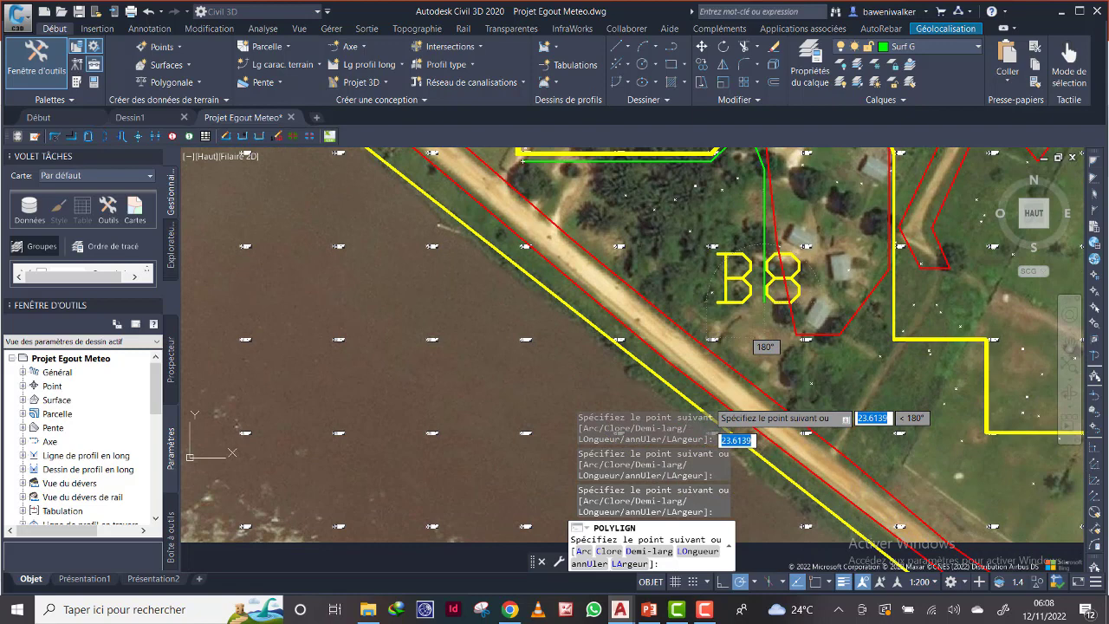
pyautogui.click(714, 339)
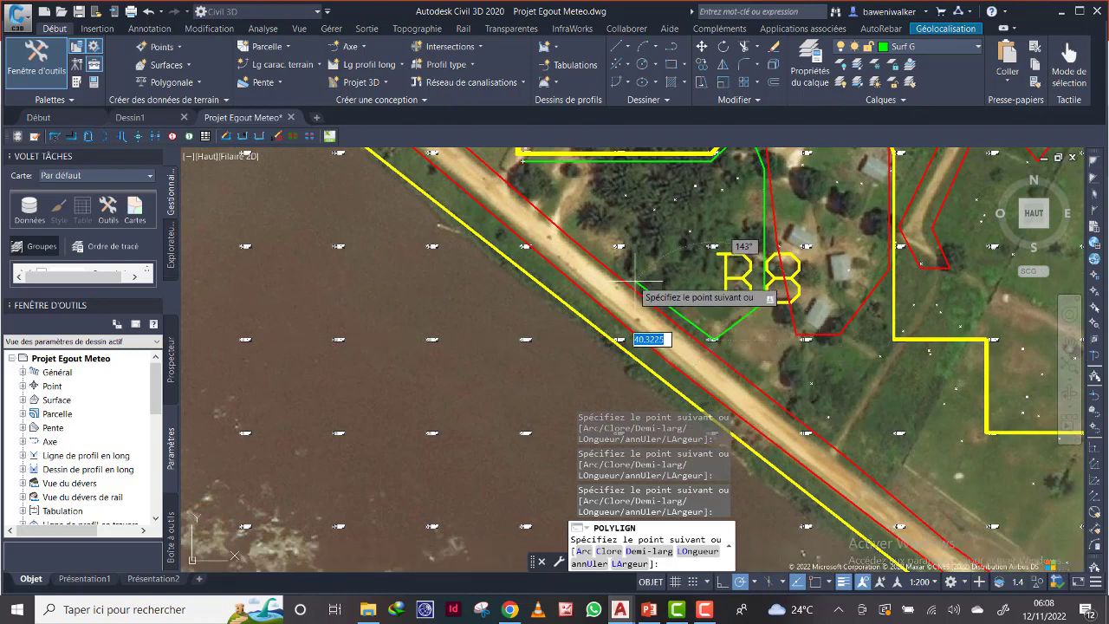
pyautogui.rightClick(547, 208)
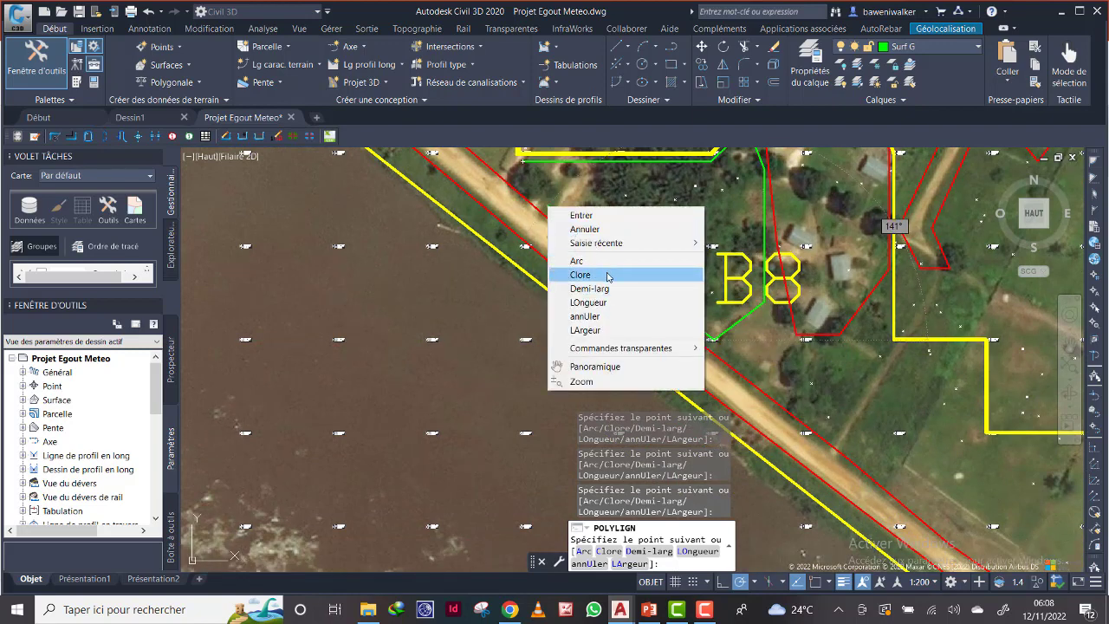
pyautogui.click(598, 276)
# Start a polyline around the trees in eastern B8 near the short bare path, running about 58 units south along the B9 boundary.
pyautogui.scroll(-3, 693, 312)
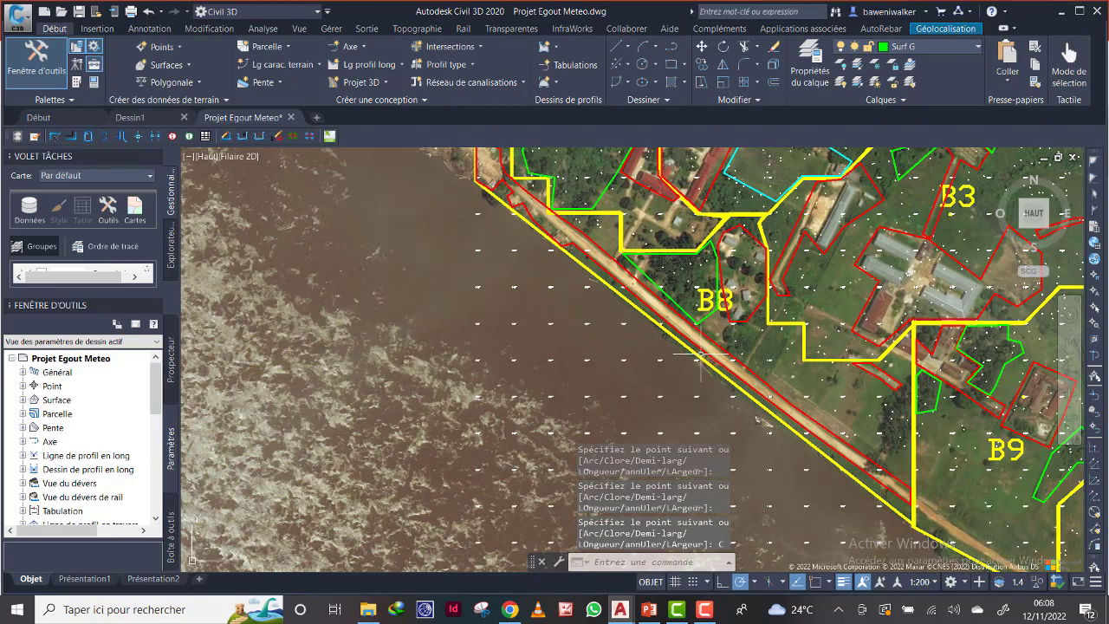
pyautogui.scroll(-2, 738, 341)
pyautogui.scroll(5, 739, 340)
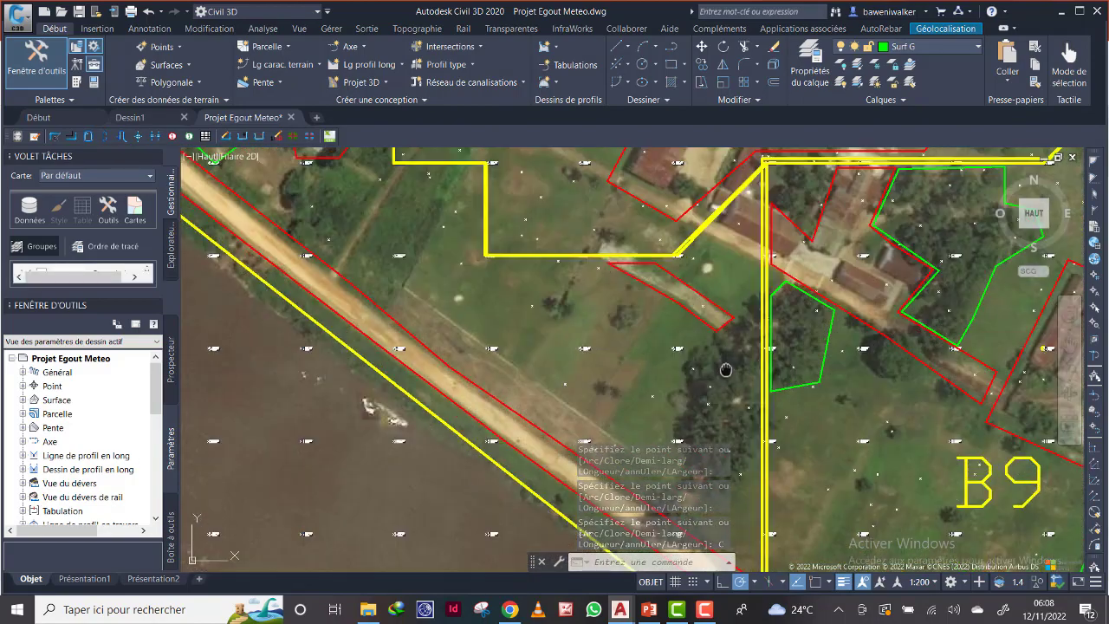
pyautogui.moveTo(726, 370); pyautogui.dragTo(750, 274, button='middle')
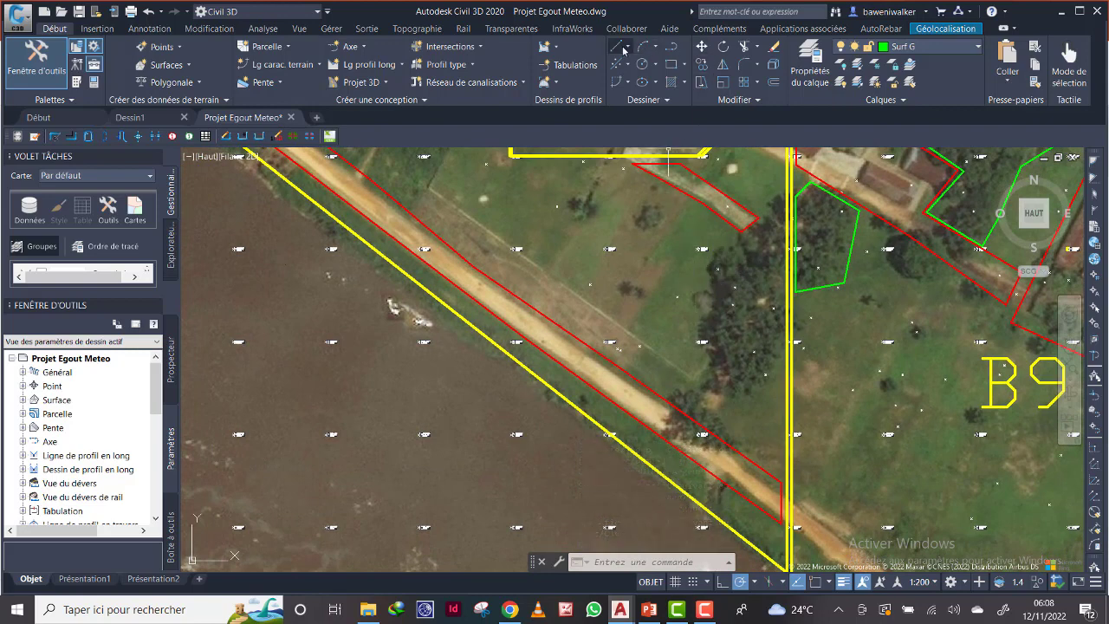
pyautogui.click(671, 48)
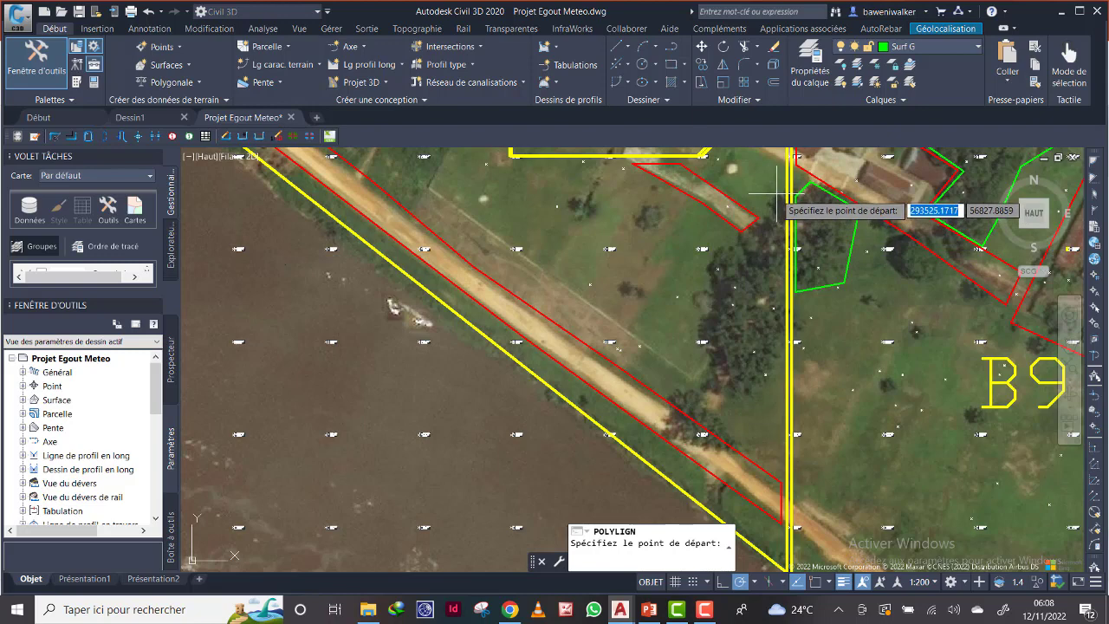
pyautogui.click(777, 193)
pyautogui.scroll(3, 783, 200)
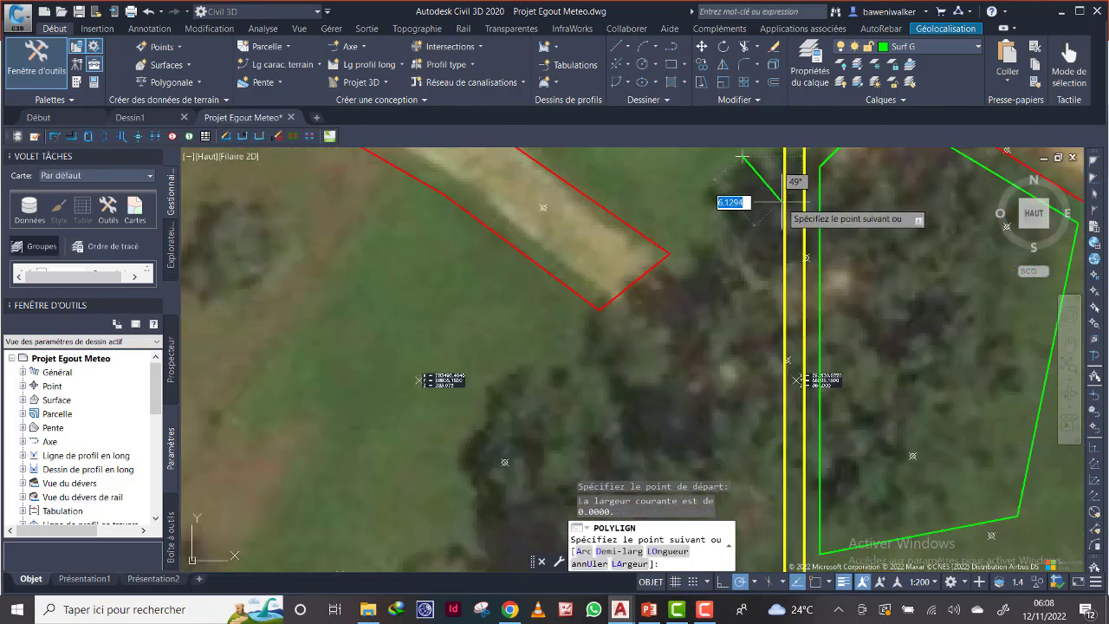
pyautogui.click(742, 157)
pyautogui.scroll(-6, 729, 416)
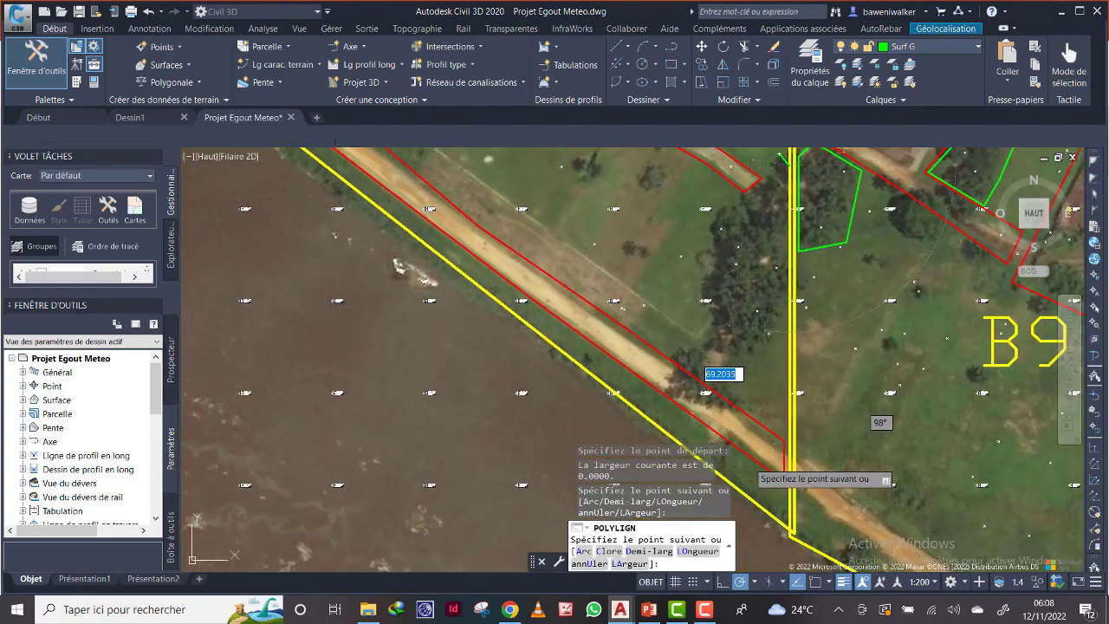
pyautogui.scroll(6, 763, 390)
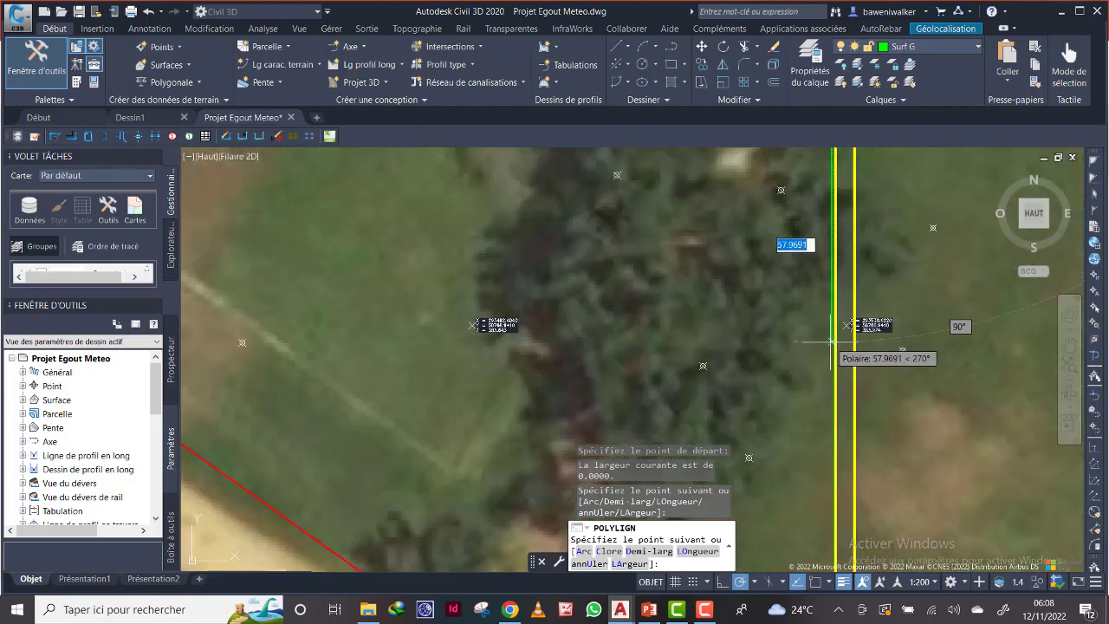
pyautogui.click(832, 342)
# Continue the eastern B8 tree outline southwest around the southern trees to the road's inland edge, following that edge about 35 units northwest.
pyautogui.scroll(-3, 815, 321)
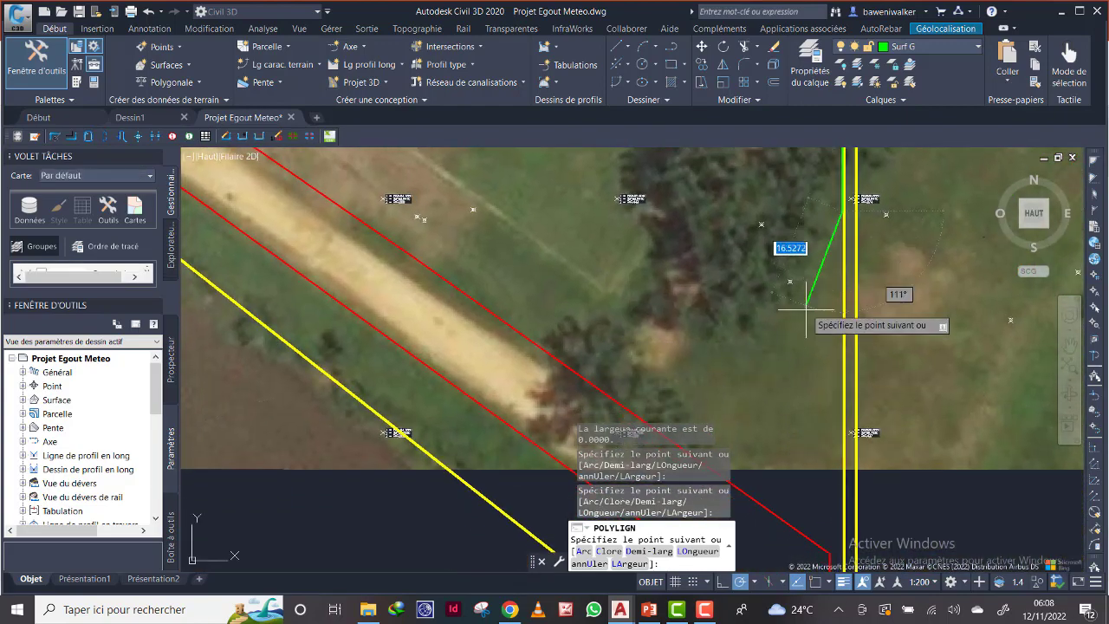
pyautogui.scroll(-3, 806, 307)
pyautogui.click(787, 339)
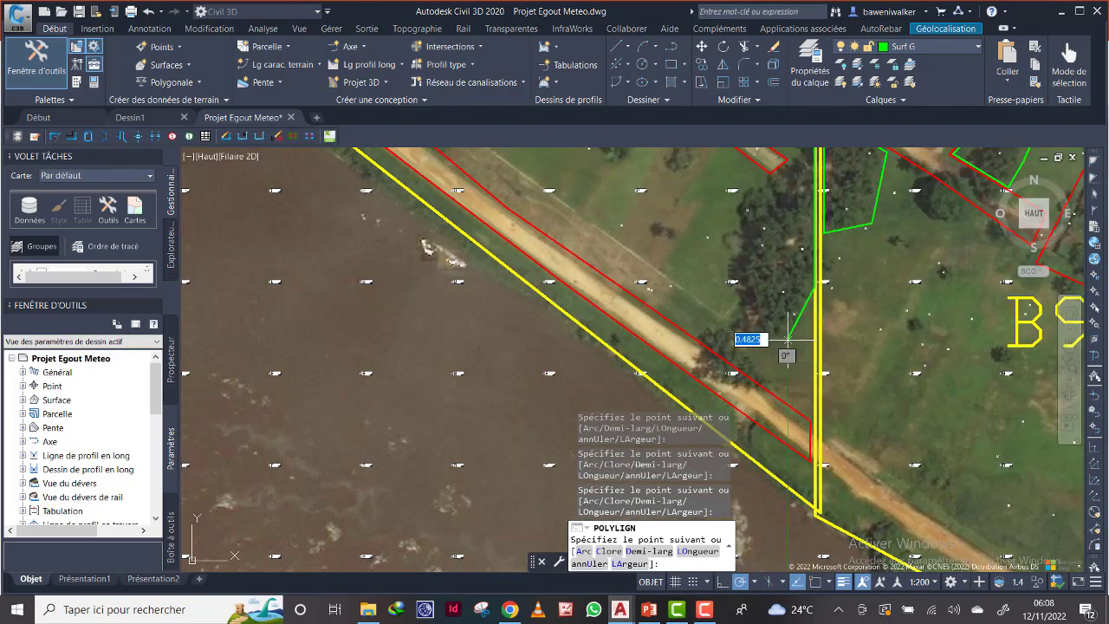
pyautogui.click(757, 338)
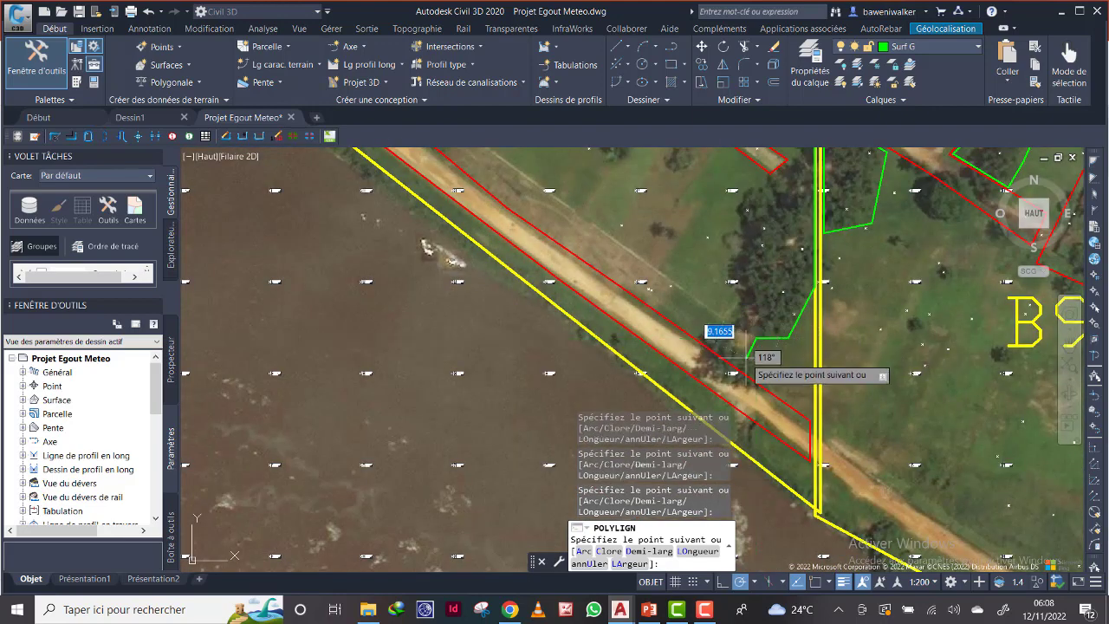
pyautogui.click(749, 355)
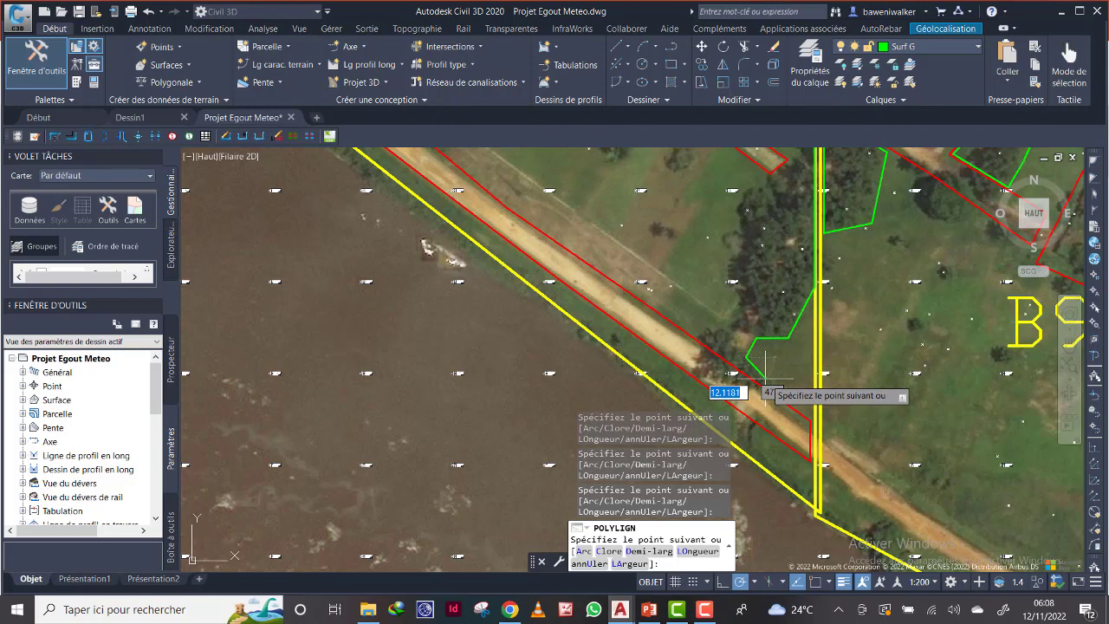
pyautogui.scroll(4, 767, 374)
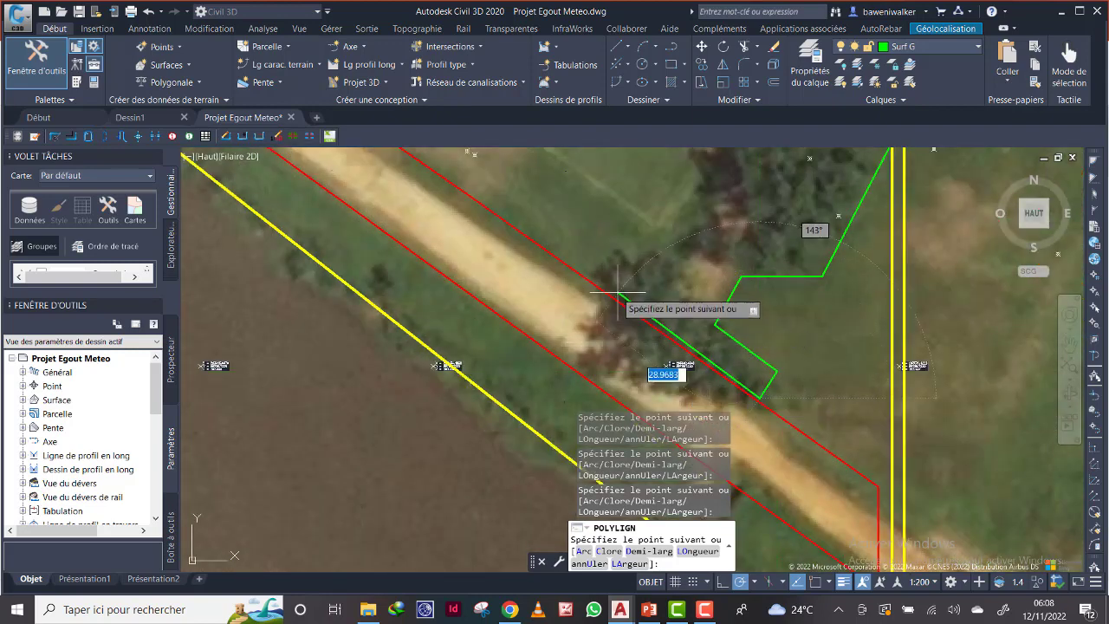
pyautogui.scroll(2, 598, 267)
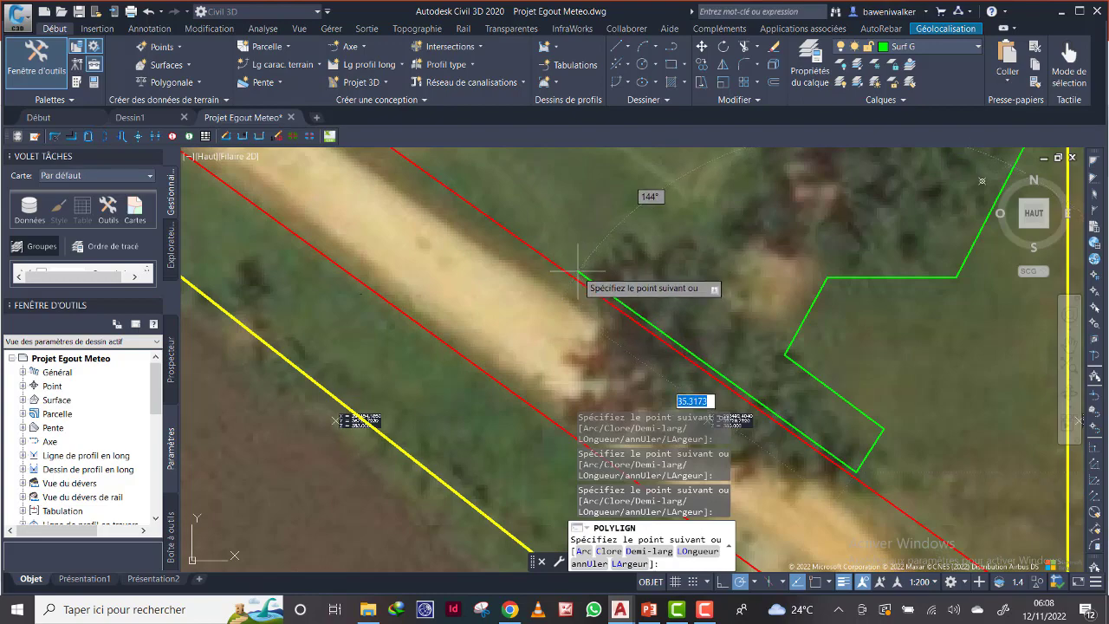
# Continue the tree outline from the road edge north along the western side of the trees toward the short bare path.
pyautogui.scroll(-5, 676, 230)
pyautogui.moveTo(695, 225)
pyautogui.mouseDown(button='middle')
pyautogui.moveTo(659, 366)
pyautogui.moveTo(322, 178)
pyautogui.moveTo(189, 163)
pyautogui.mouseUp(button='middle')
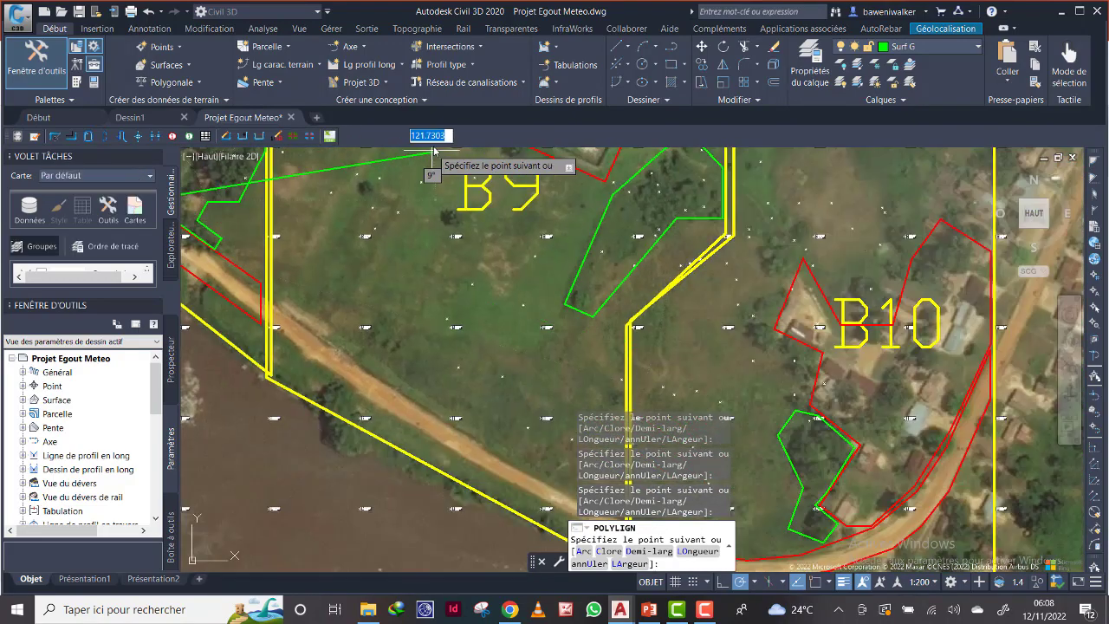
pyautogui.scroll(-6, 562, 199)
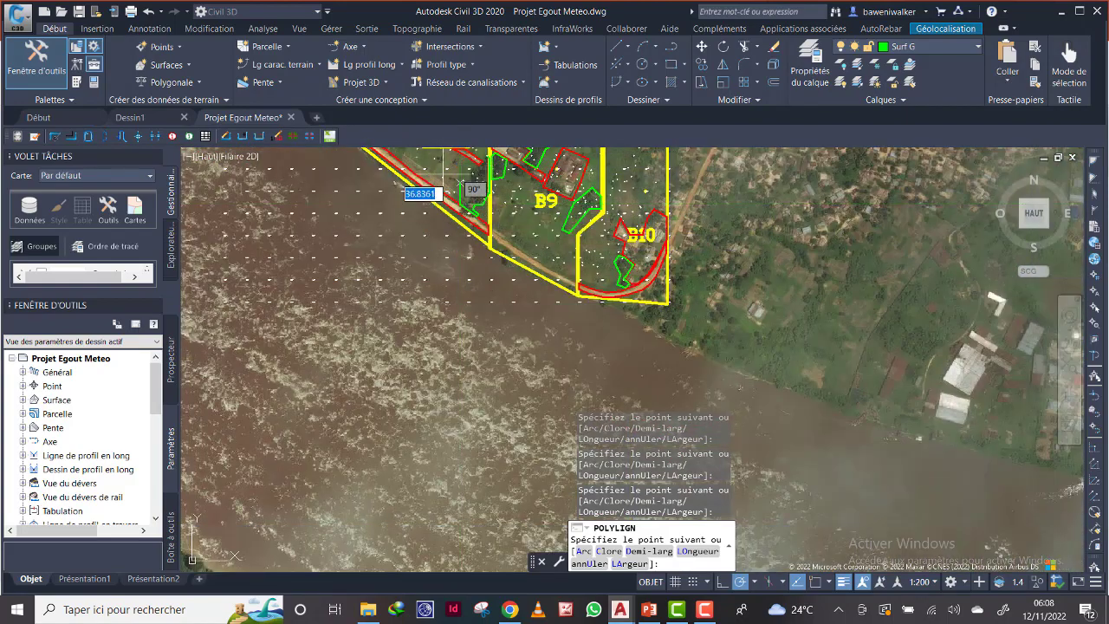
pyautogui.scroll(3, 468, 182)
pyautogui.scroll(4, 472, 206)
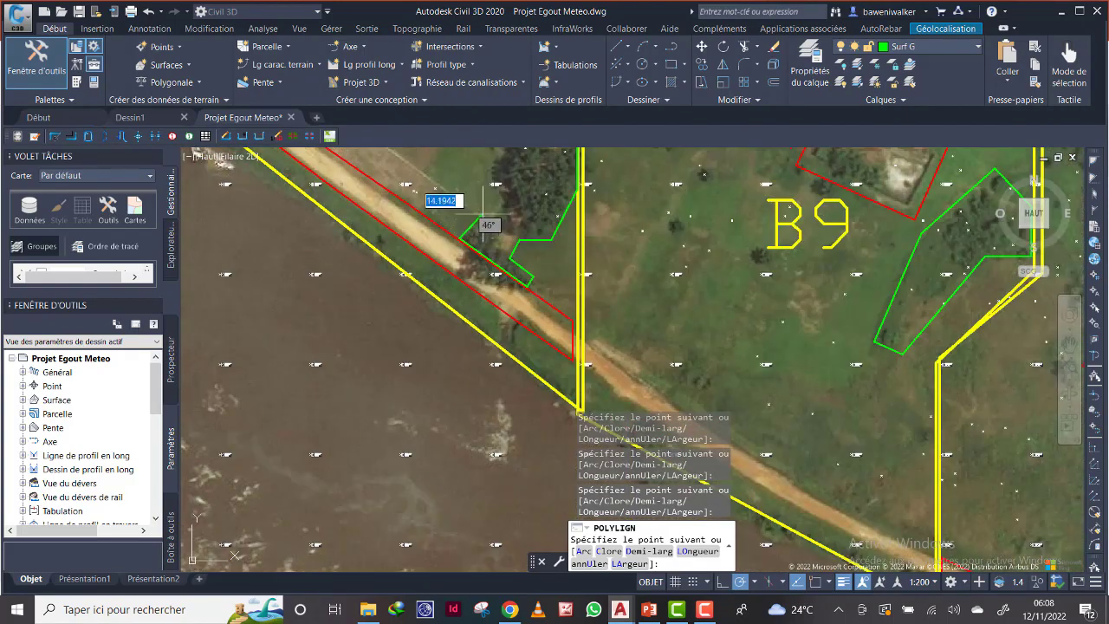
pyautogui.click(483, 221)
pyautogui.scroll(-2, 491, 204)
pyautogui.moveTo(501, 193); pyautogui.dragTo(566, 354, button='middle')
pyautogui.scroll(2, 550, 335)
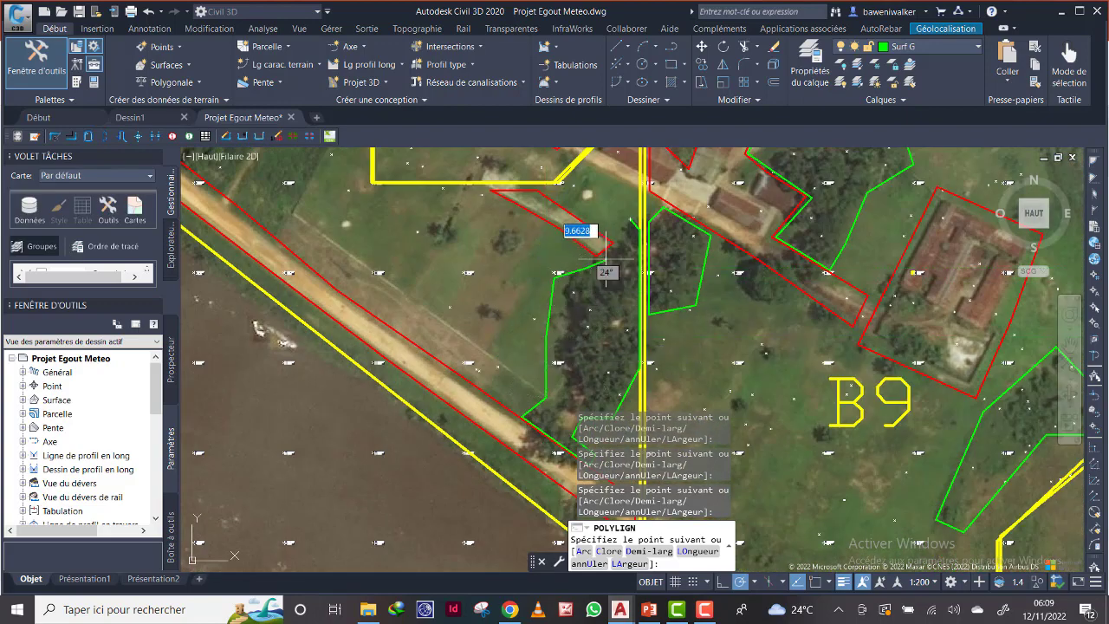
# Bring the tree outline around the southeastern end of the bare path, up to the northern trees, and close the polyline.
pyautogui.scroll(4, 604, 259)
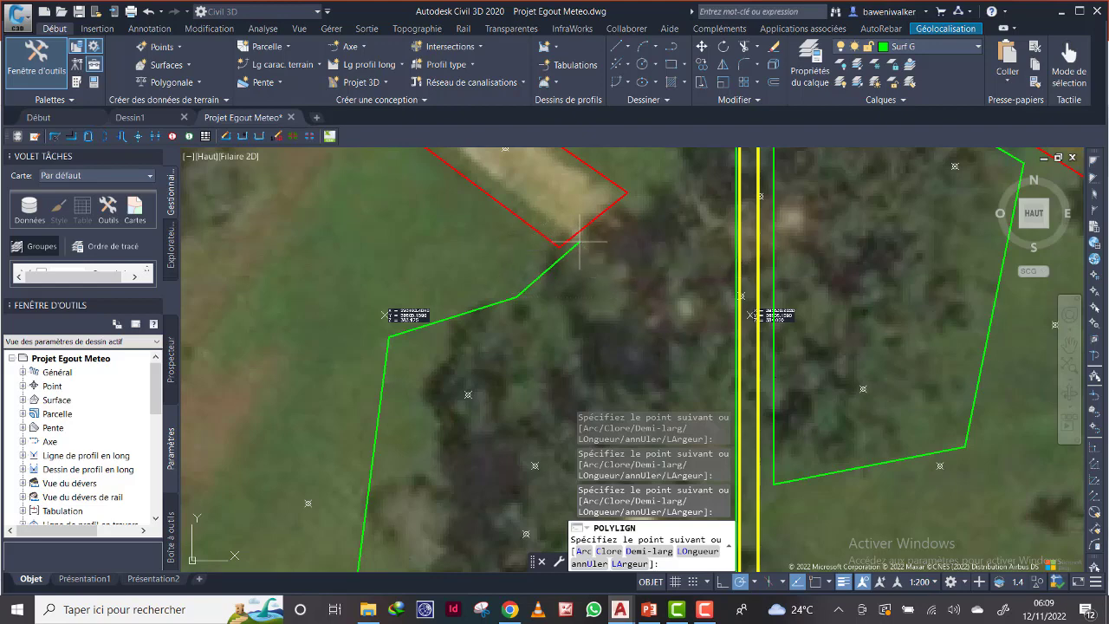
pyautogui.click(636, 193)
pyautogui.scroll(-2, 644, 203)
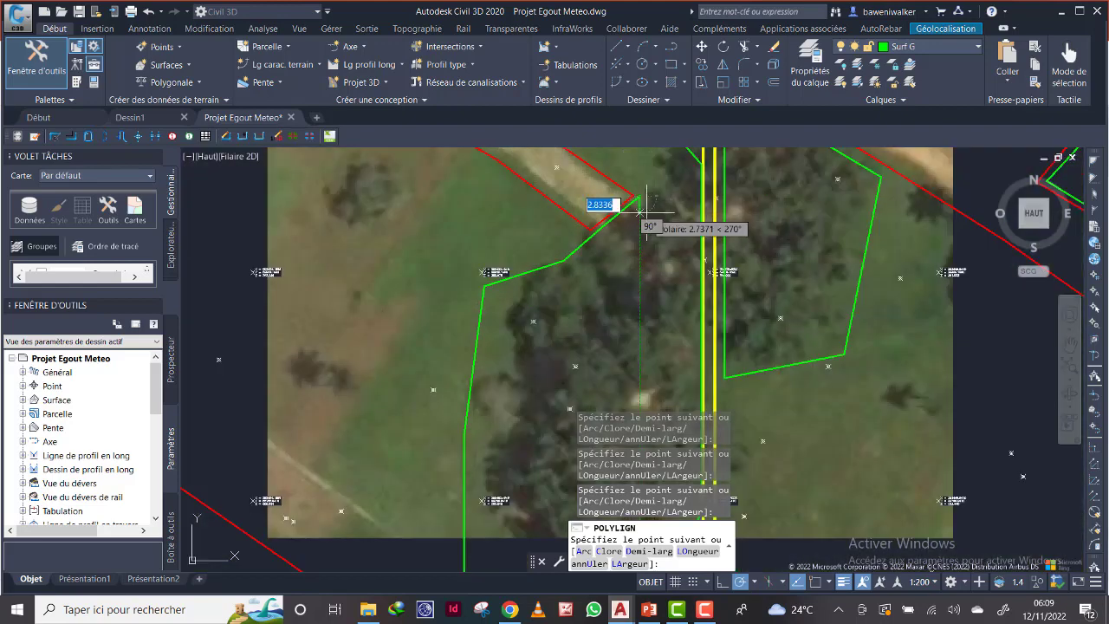
pyautogui.moveTo(657, 193); pyautogui.dragTo(645, 331, button='middle')
pyautogui.scroll(2, 627, 297)
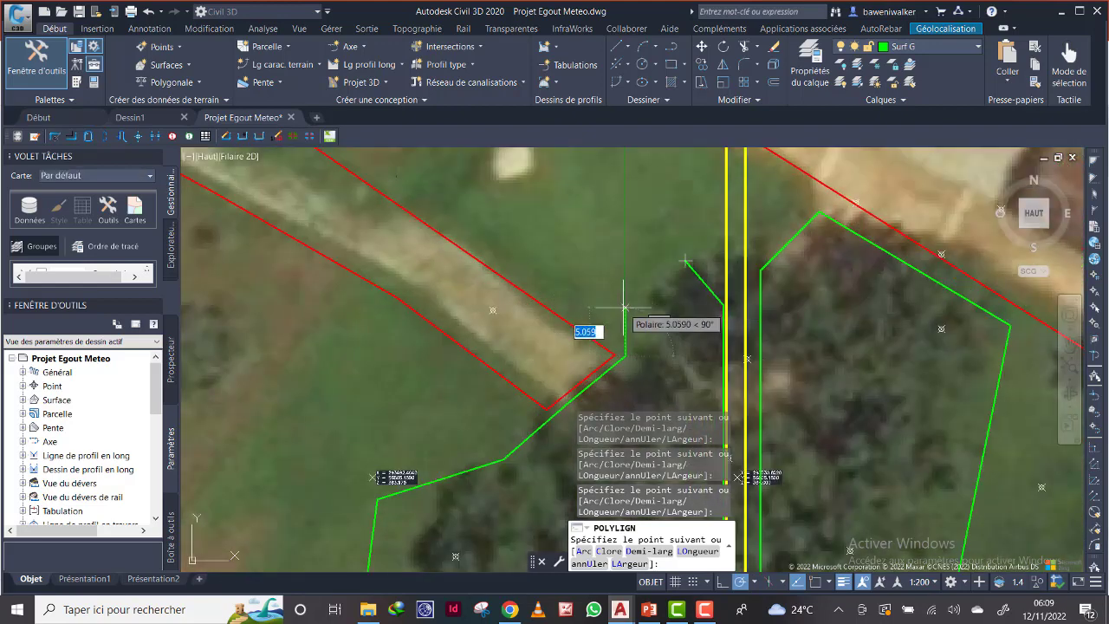
pyautogui.scroll(-2, 667, 249)
pyautogui.rightClick(670, 251)
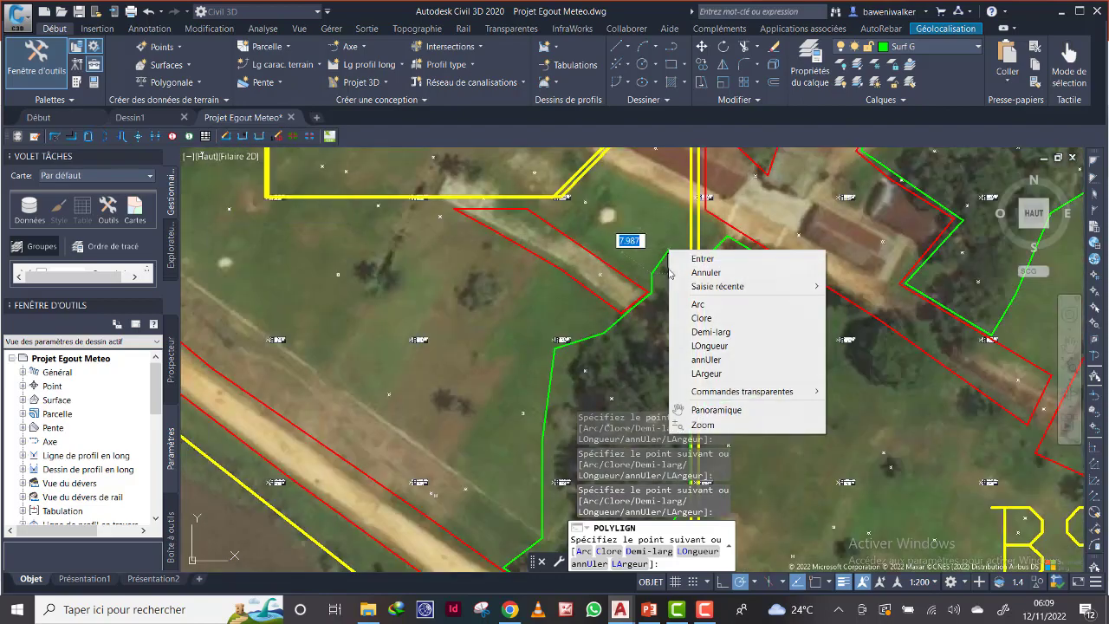
pyautogui.click(701, 318)
# Examine the surface outlines across basins B1 to B10 to check that every basin's ground cover is delineated.
pyautogui.scroll(-5, 702, 319)
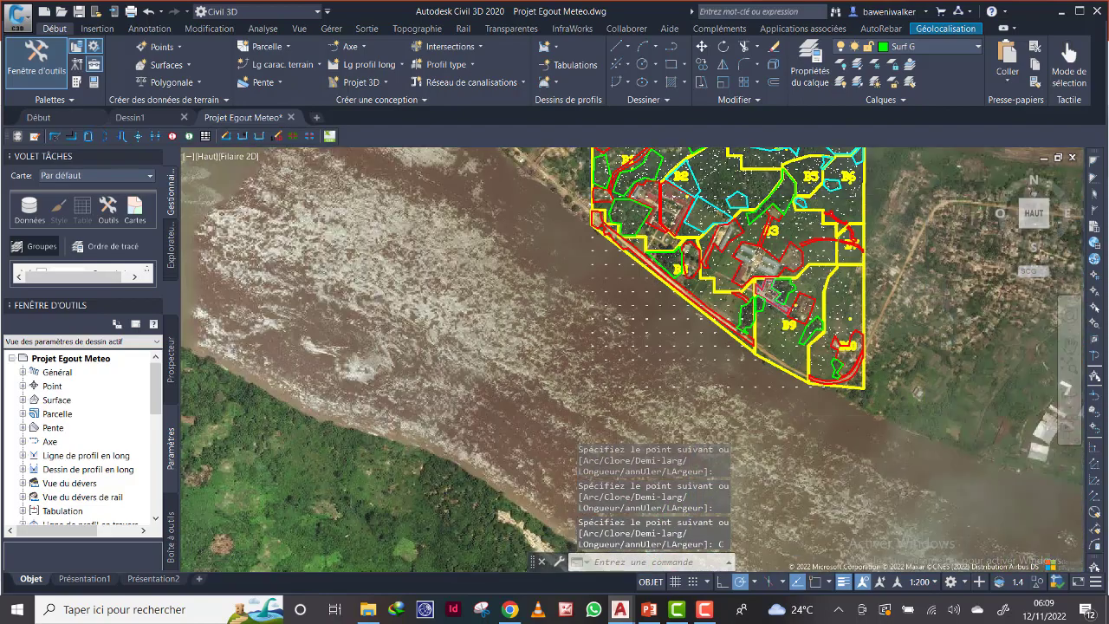
pyautogui.scroll(3, 685, 308)
pyautogui.scroll(-1, 664, 302)
pyautogui.moveTo(664, 302); pyautogui.dragTo(665, 394, button='middle')
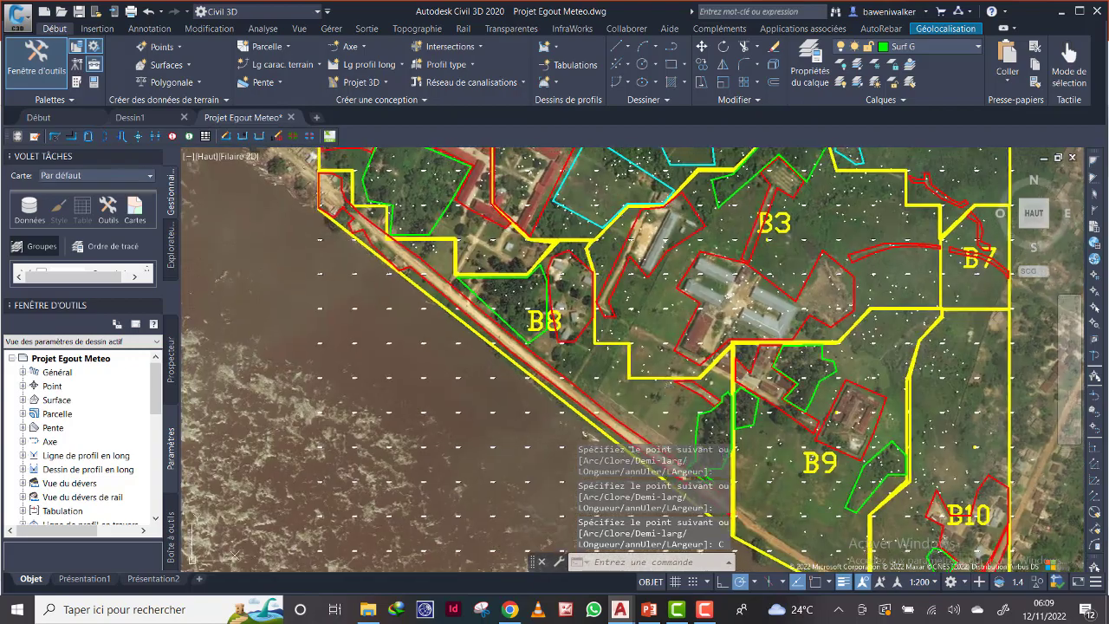
pyautogui.scroll(2, 589, 357)
pyautogui.scroll(-5, 611, 360)
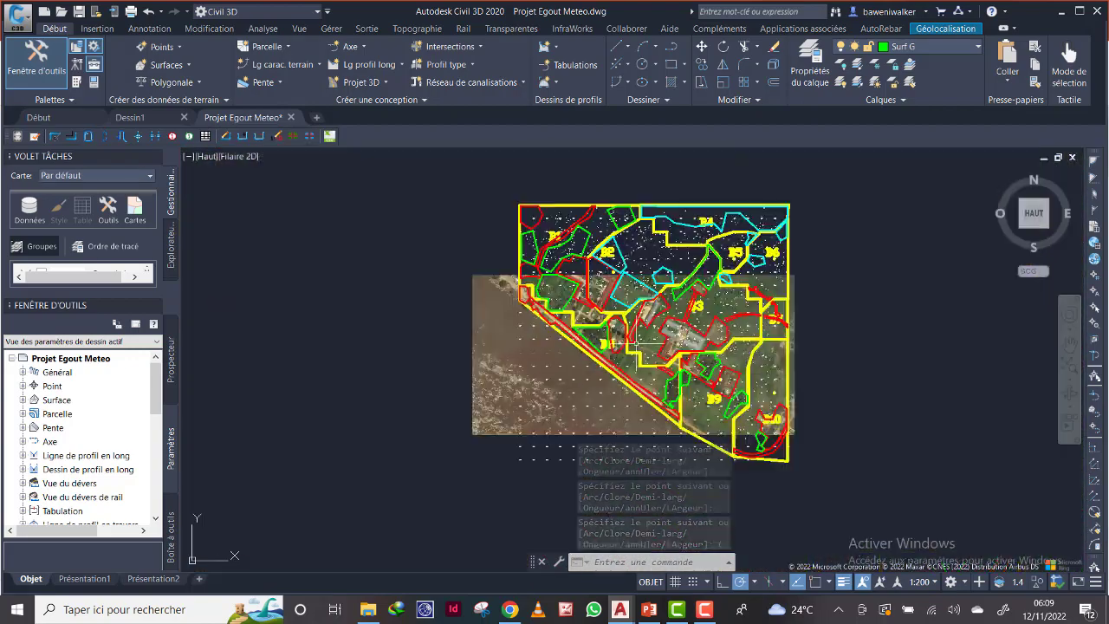
pyautogui.scroll(3, 612, 279)
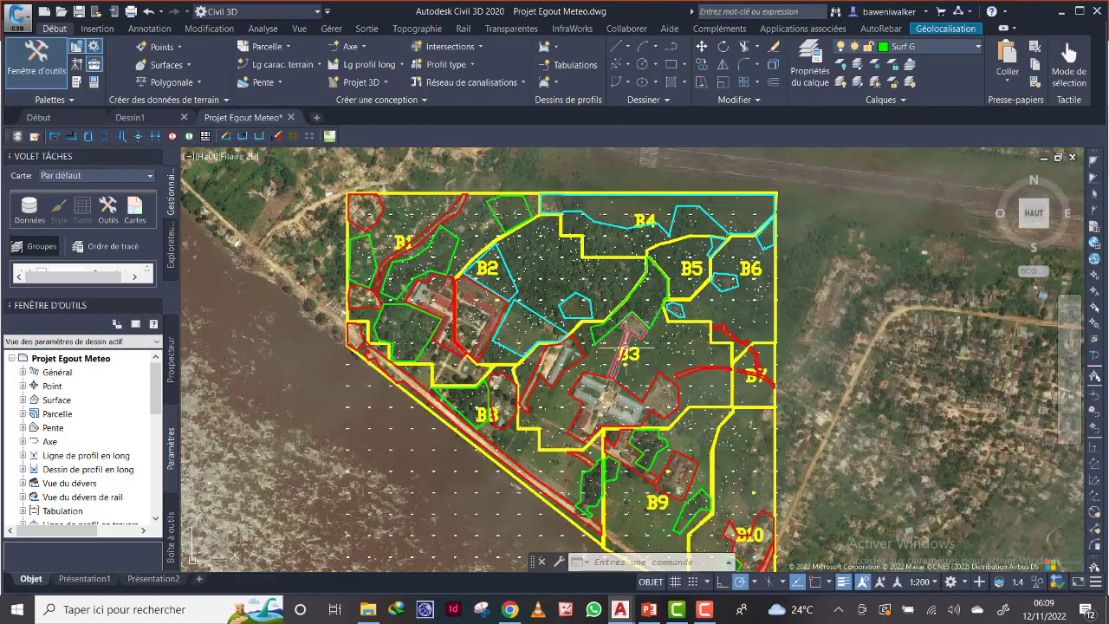
pyautogui.moveTo(627, 349); pyautogui.dragTo(711, 314, button='middle')
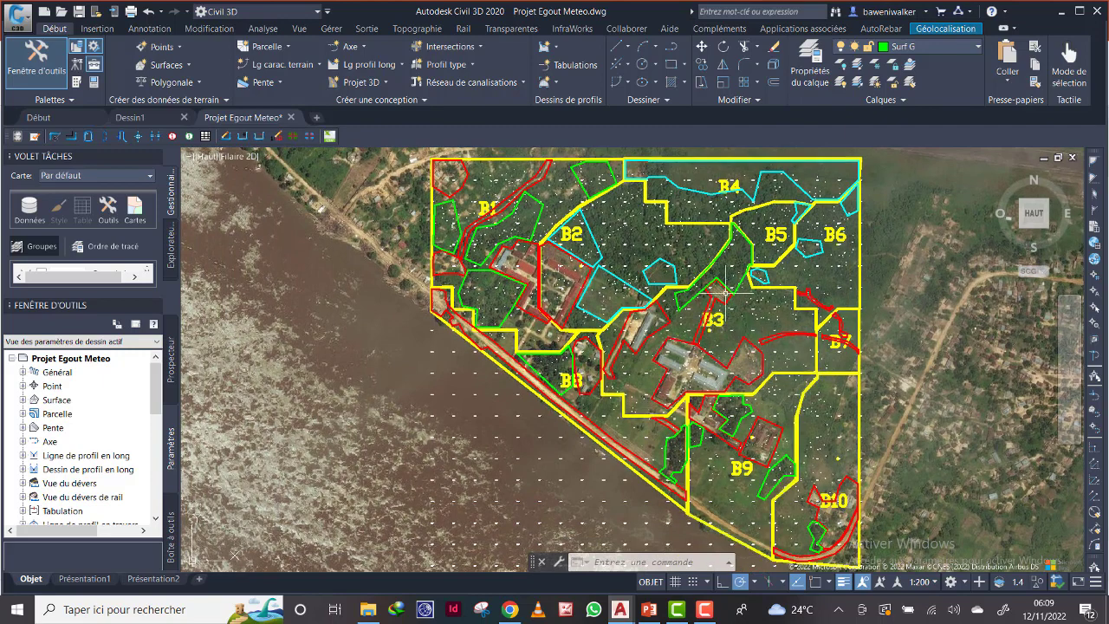
pyautogui.moveTo(615, 262); pyautogui.dragTo(609, 283, button='middle')
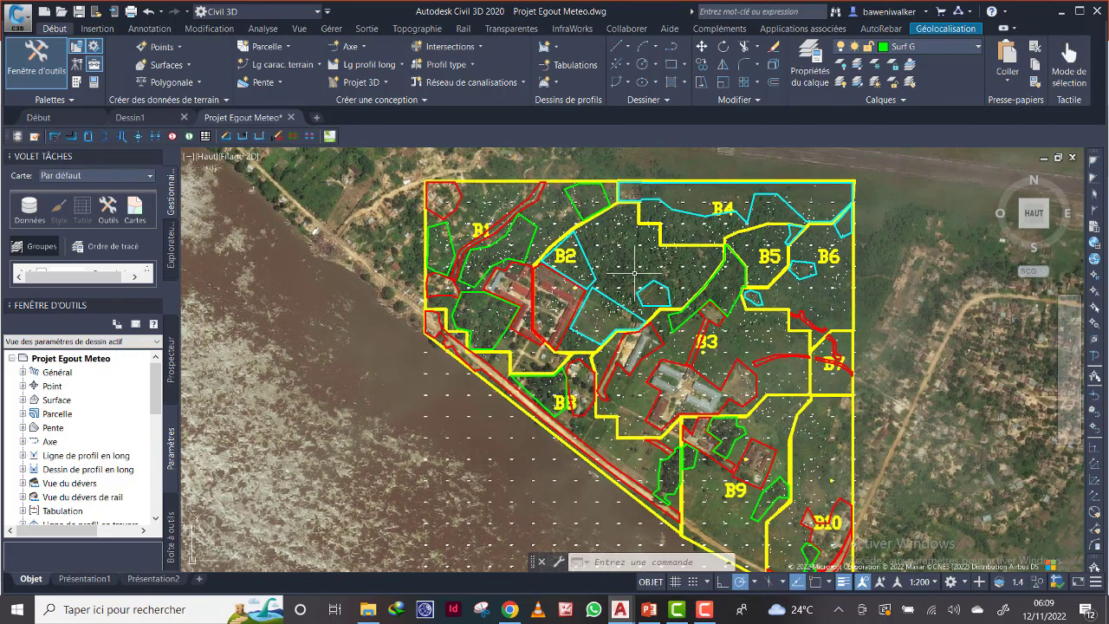
pyautogui.moveTo(730, 310); pyautogui.dragTo(710, 286, button='middle')
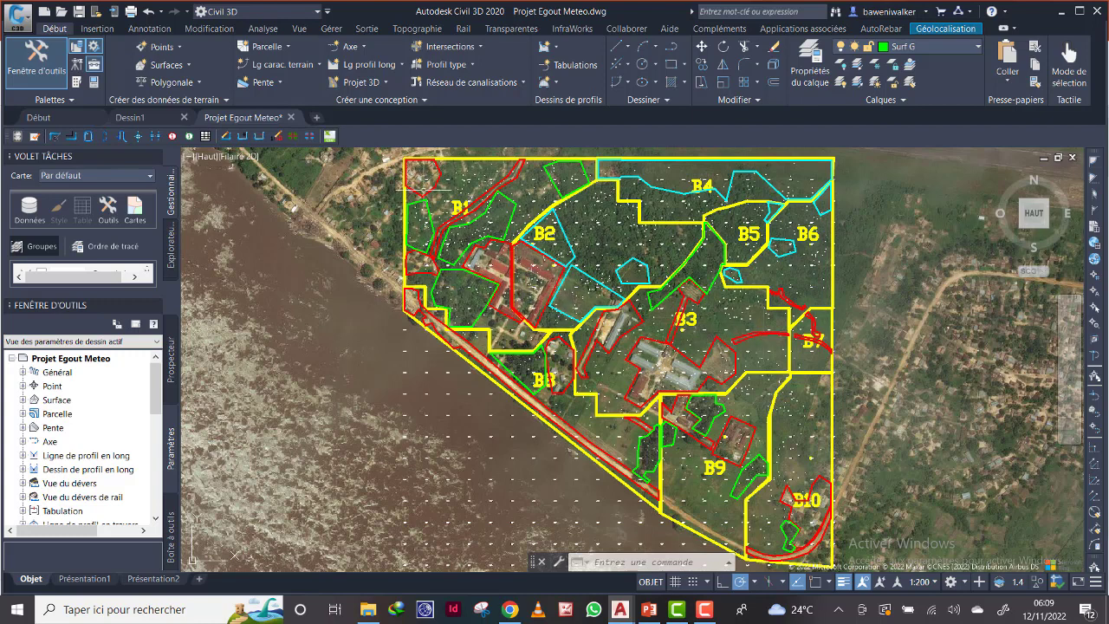
pyautogui.scroll(3, 459, 243)
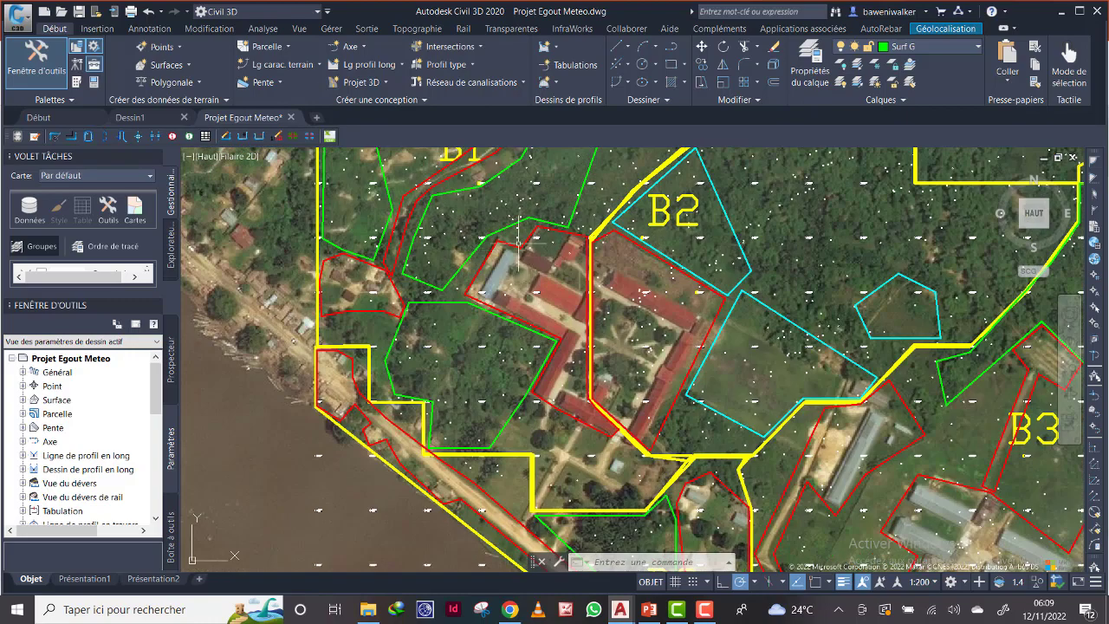